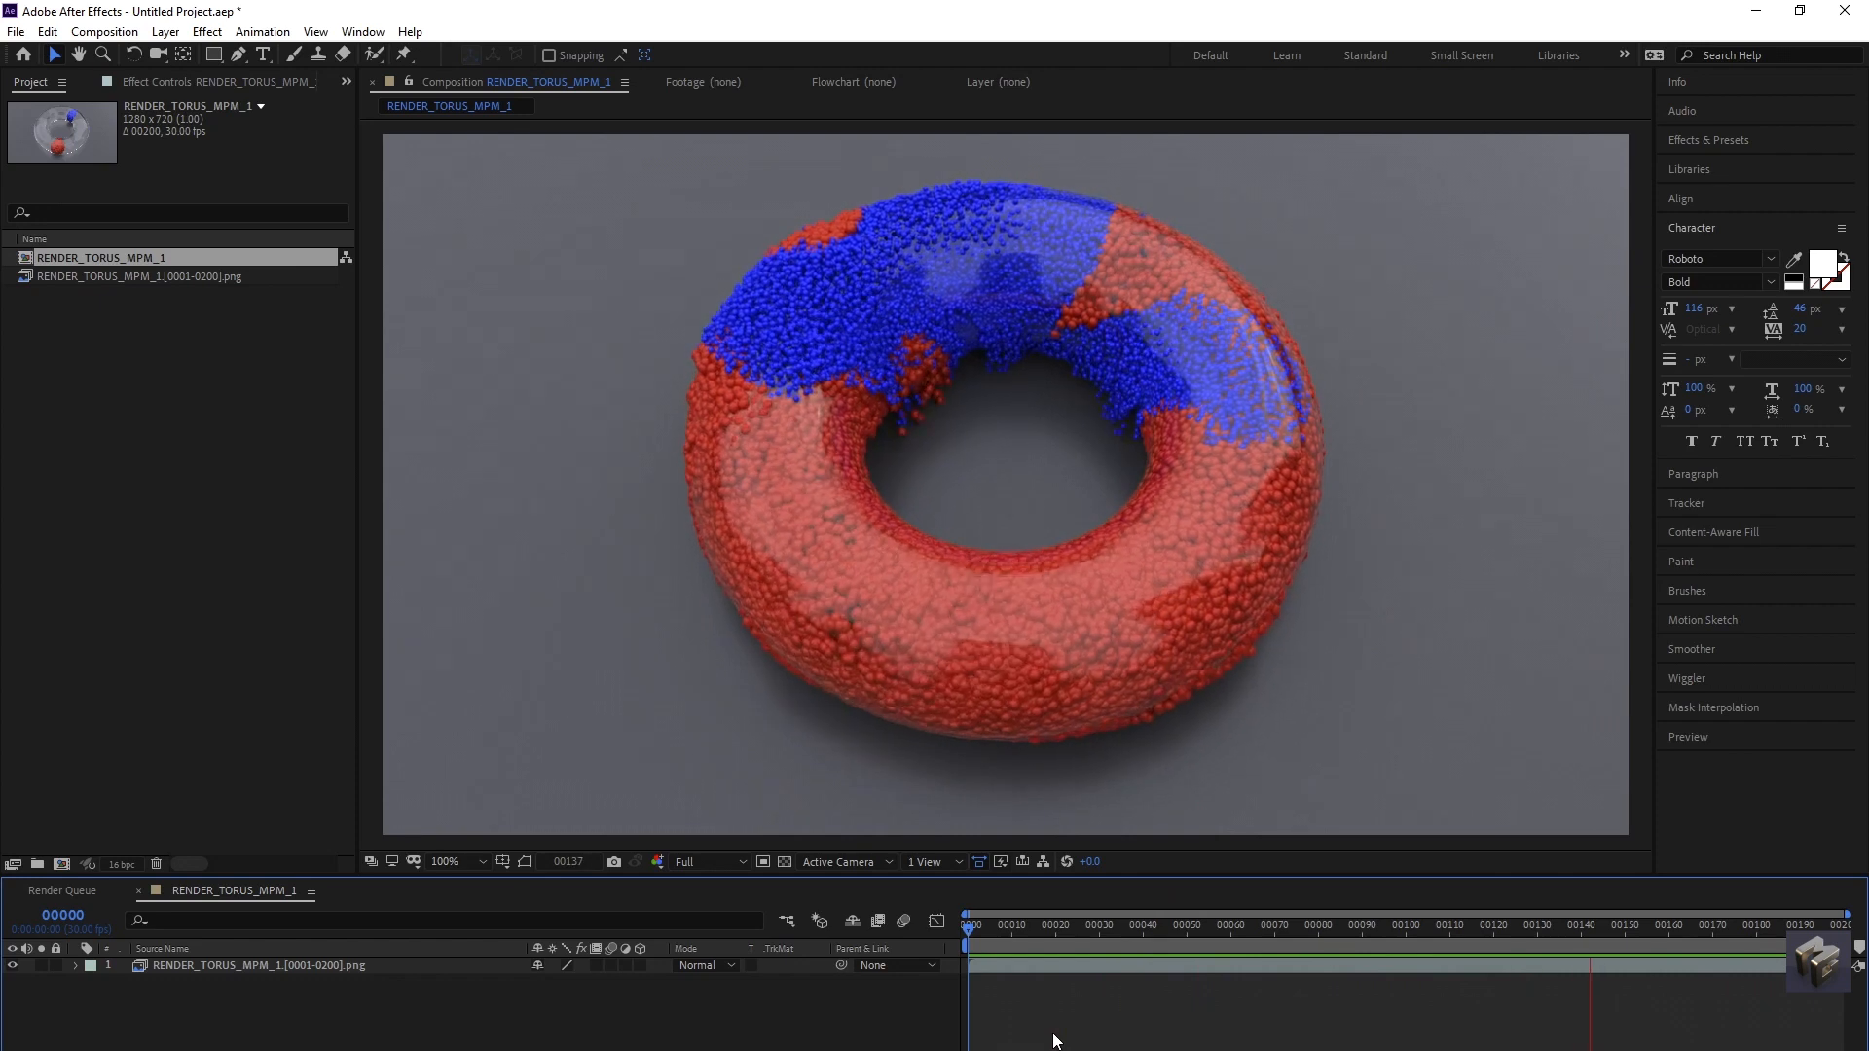
Step: Review the liquid donut reference video in the browser and play back the rendered torus particle simulation from frame 0
{"action": "left_click", "coordinate": [1235, 925]}
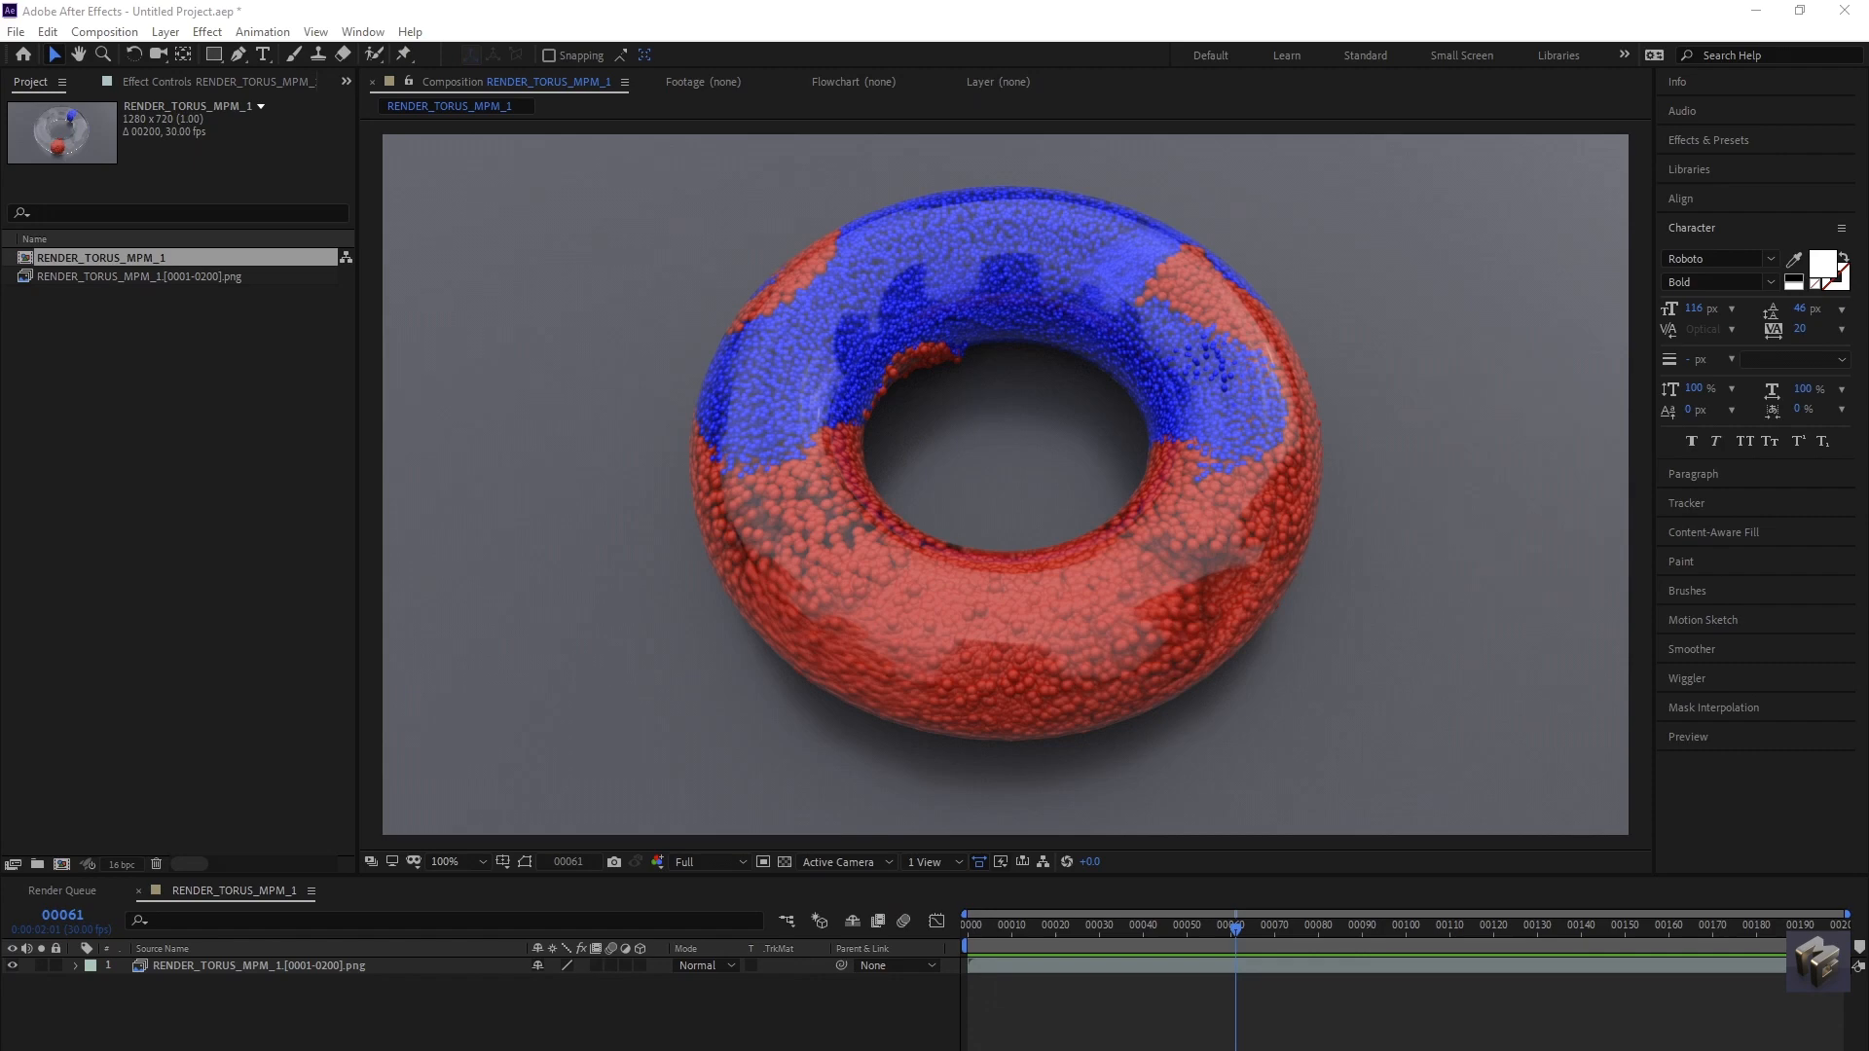
{"action": "key", "text": "alt+Tab"}
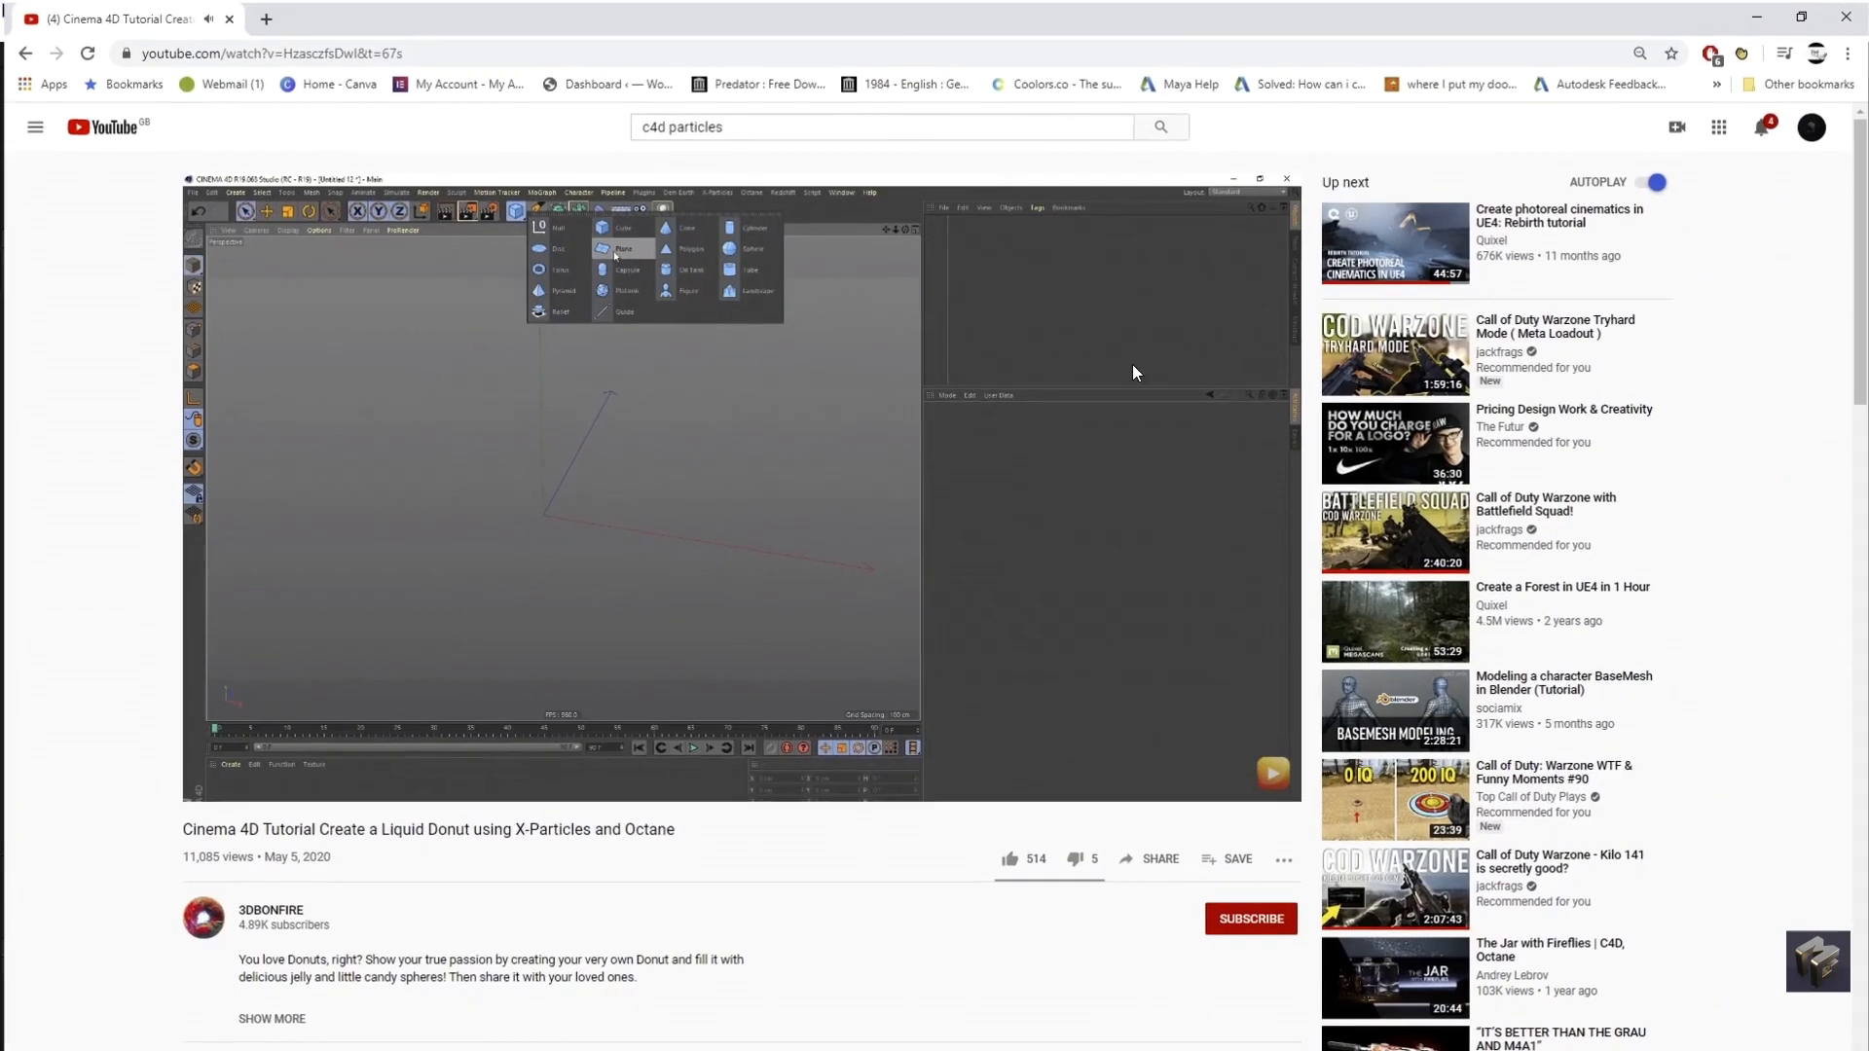
{"action": "left_click", "coordinate": [202, 774]}
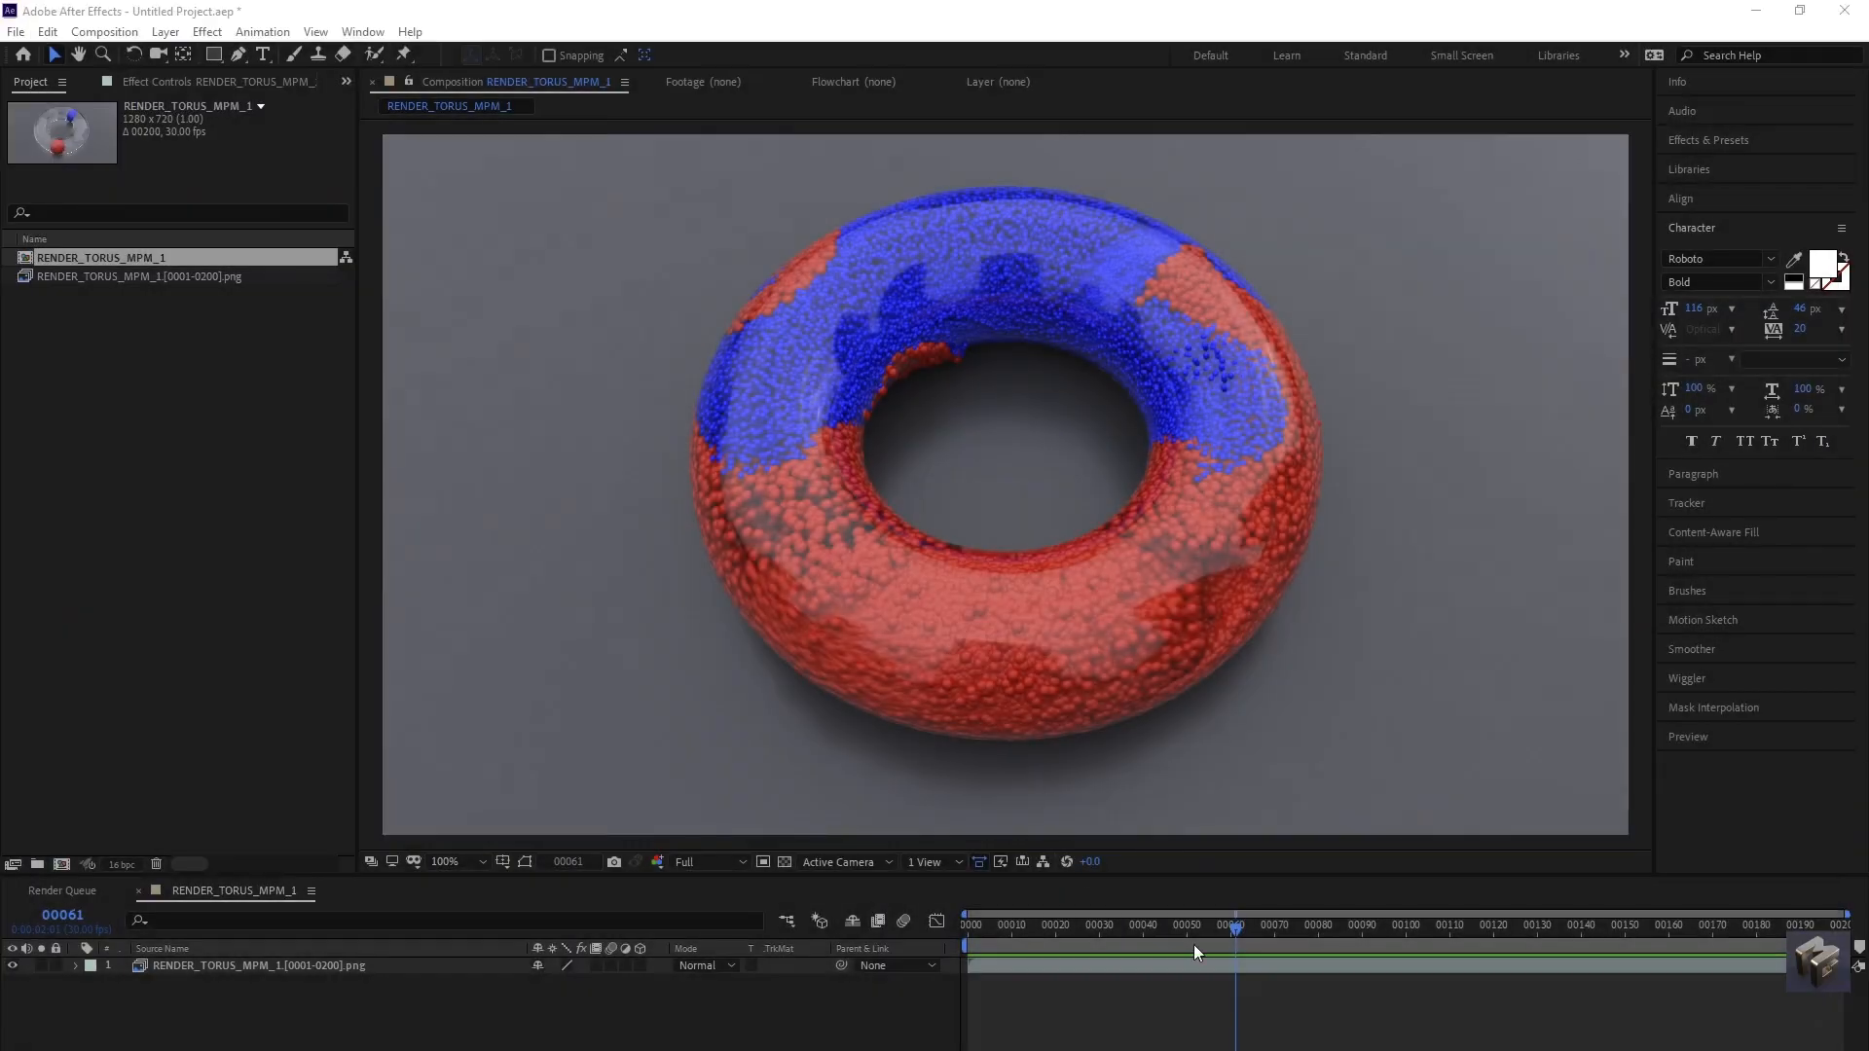
{"action": "left_click", "coordinate": [1592, 931]}
{"action": "left_click_drag", "start_coordinate": [1592, 930], "coordinate": [953, 966]}
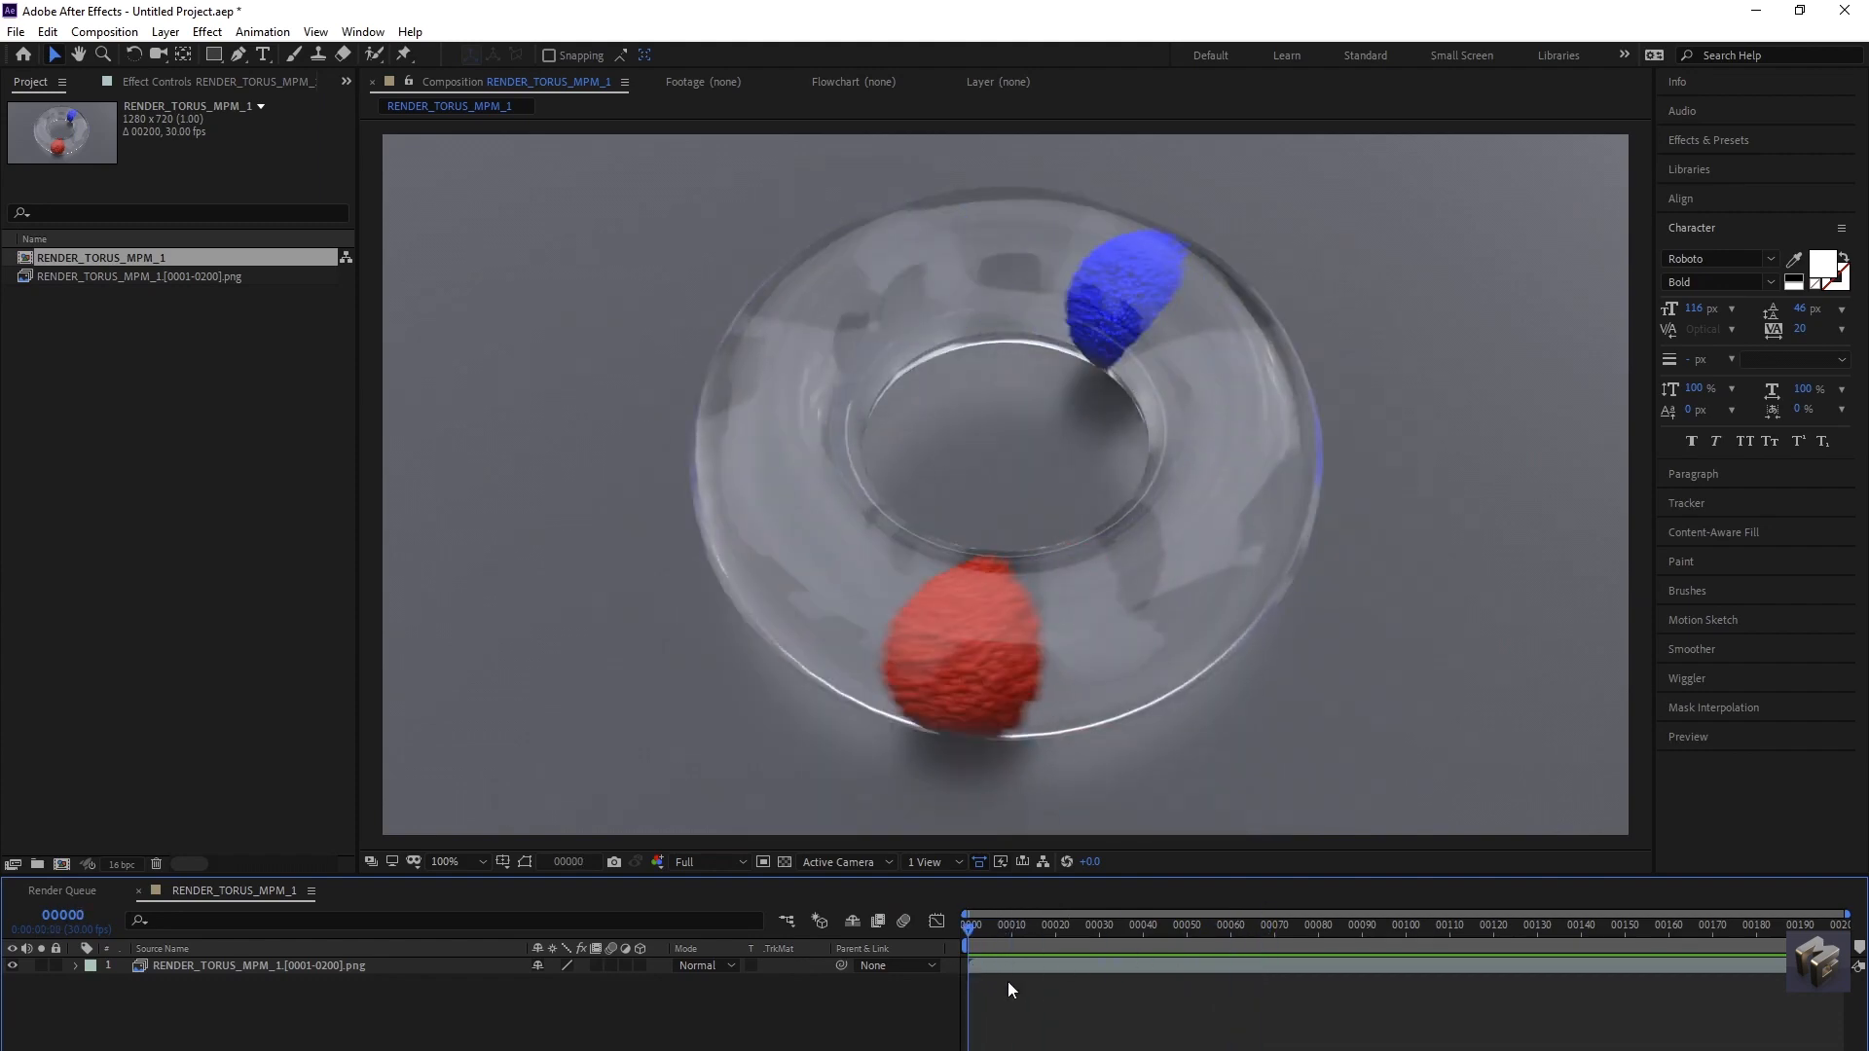
{"action": "key", "text": "space"}
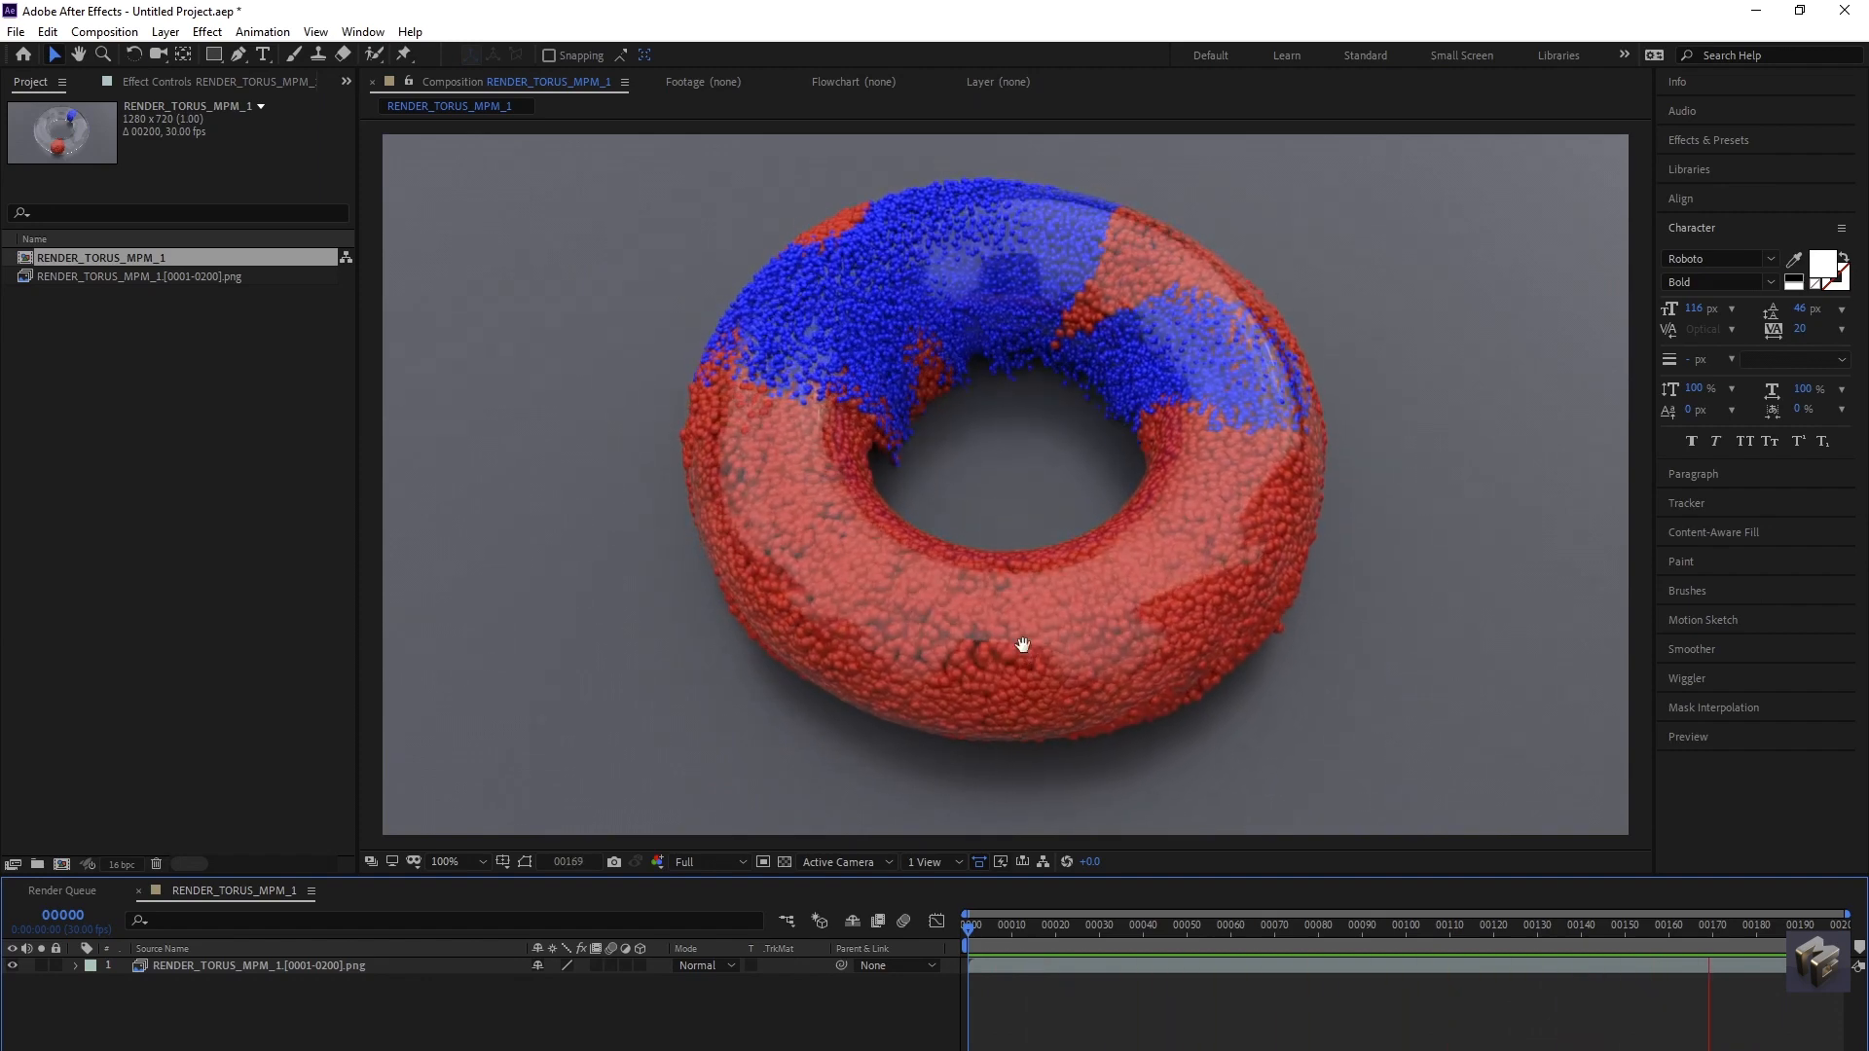
Step: Switch to Maya and start a new empty scene without saving changes to the current one
{"action": "left_click", "coordinate": [1762, 16]}
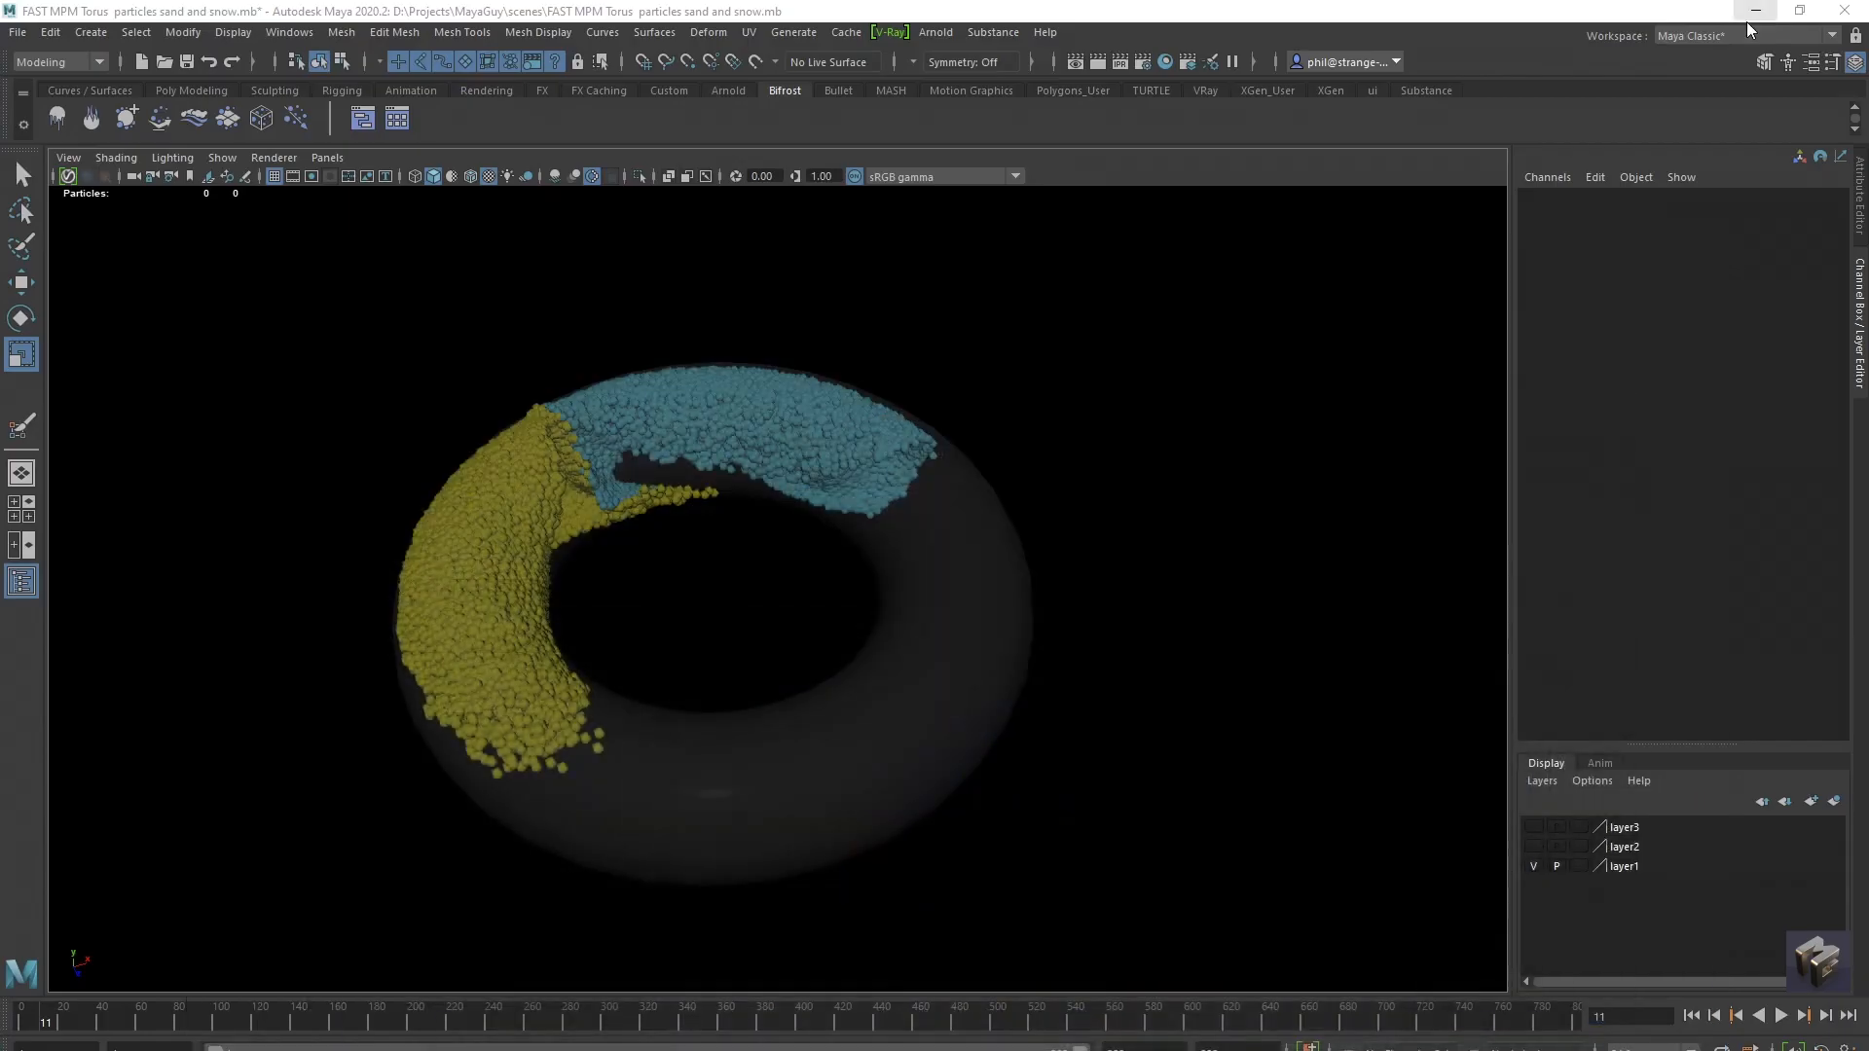
{"action": "left_click", "coordinate": [142, 62]}
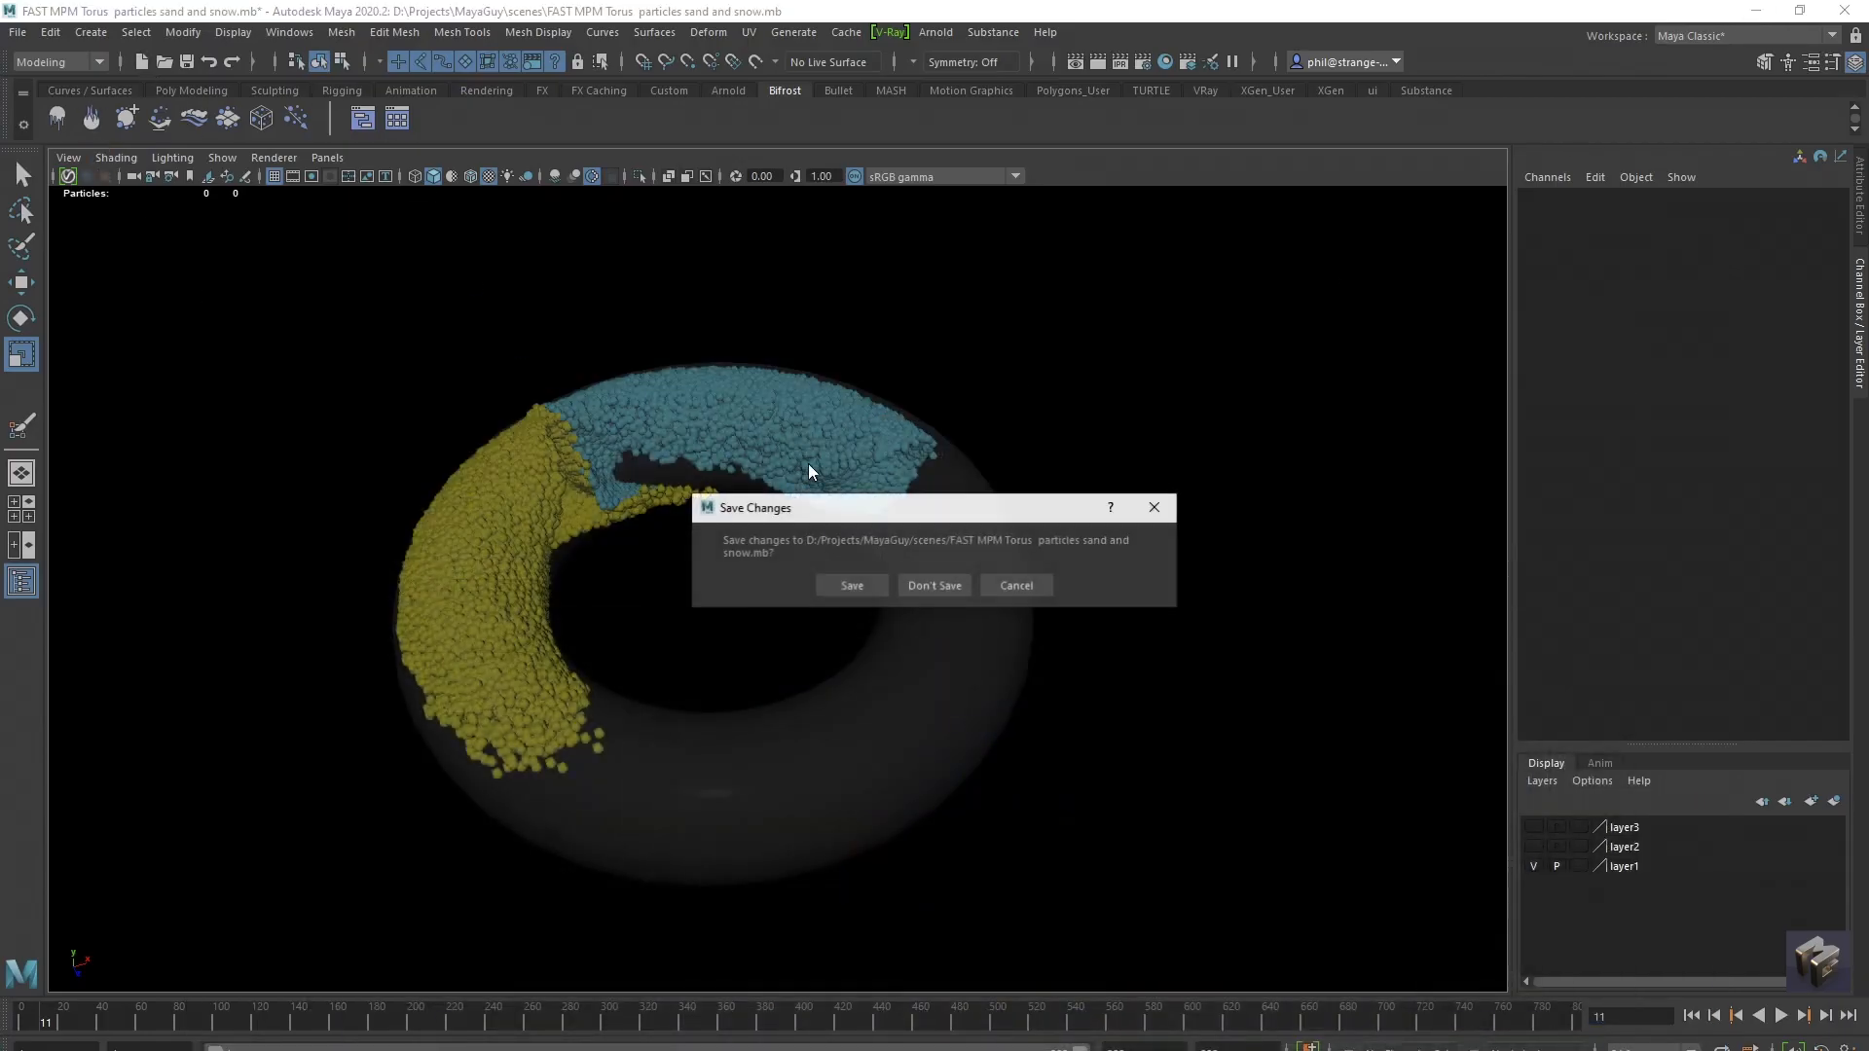
{"action": "left_click", "coordinate": [940, 594]}
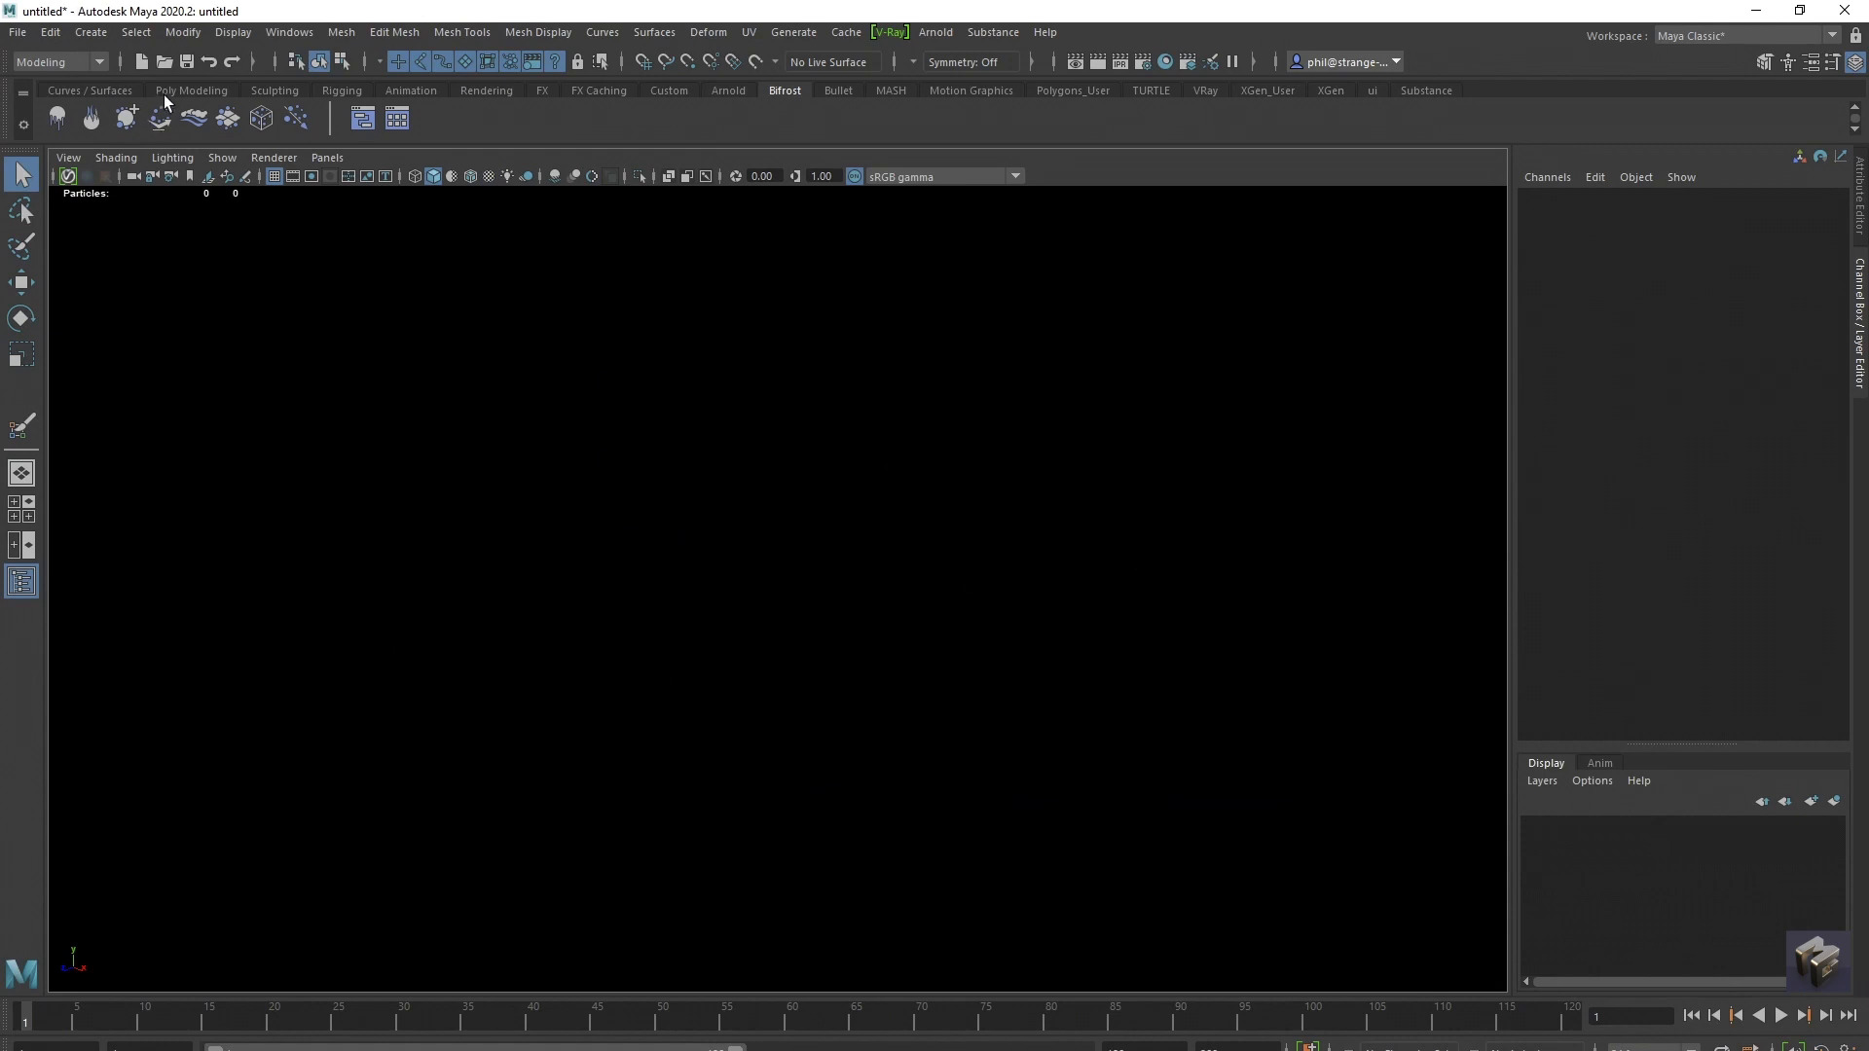
Step: Create a polygon torus, expand its creation attributes and turn on the viewport grid
{"action": "left_click", "coordinate": [194, 90]}
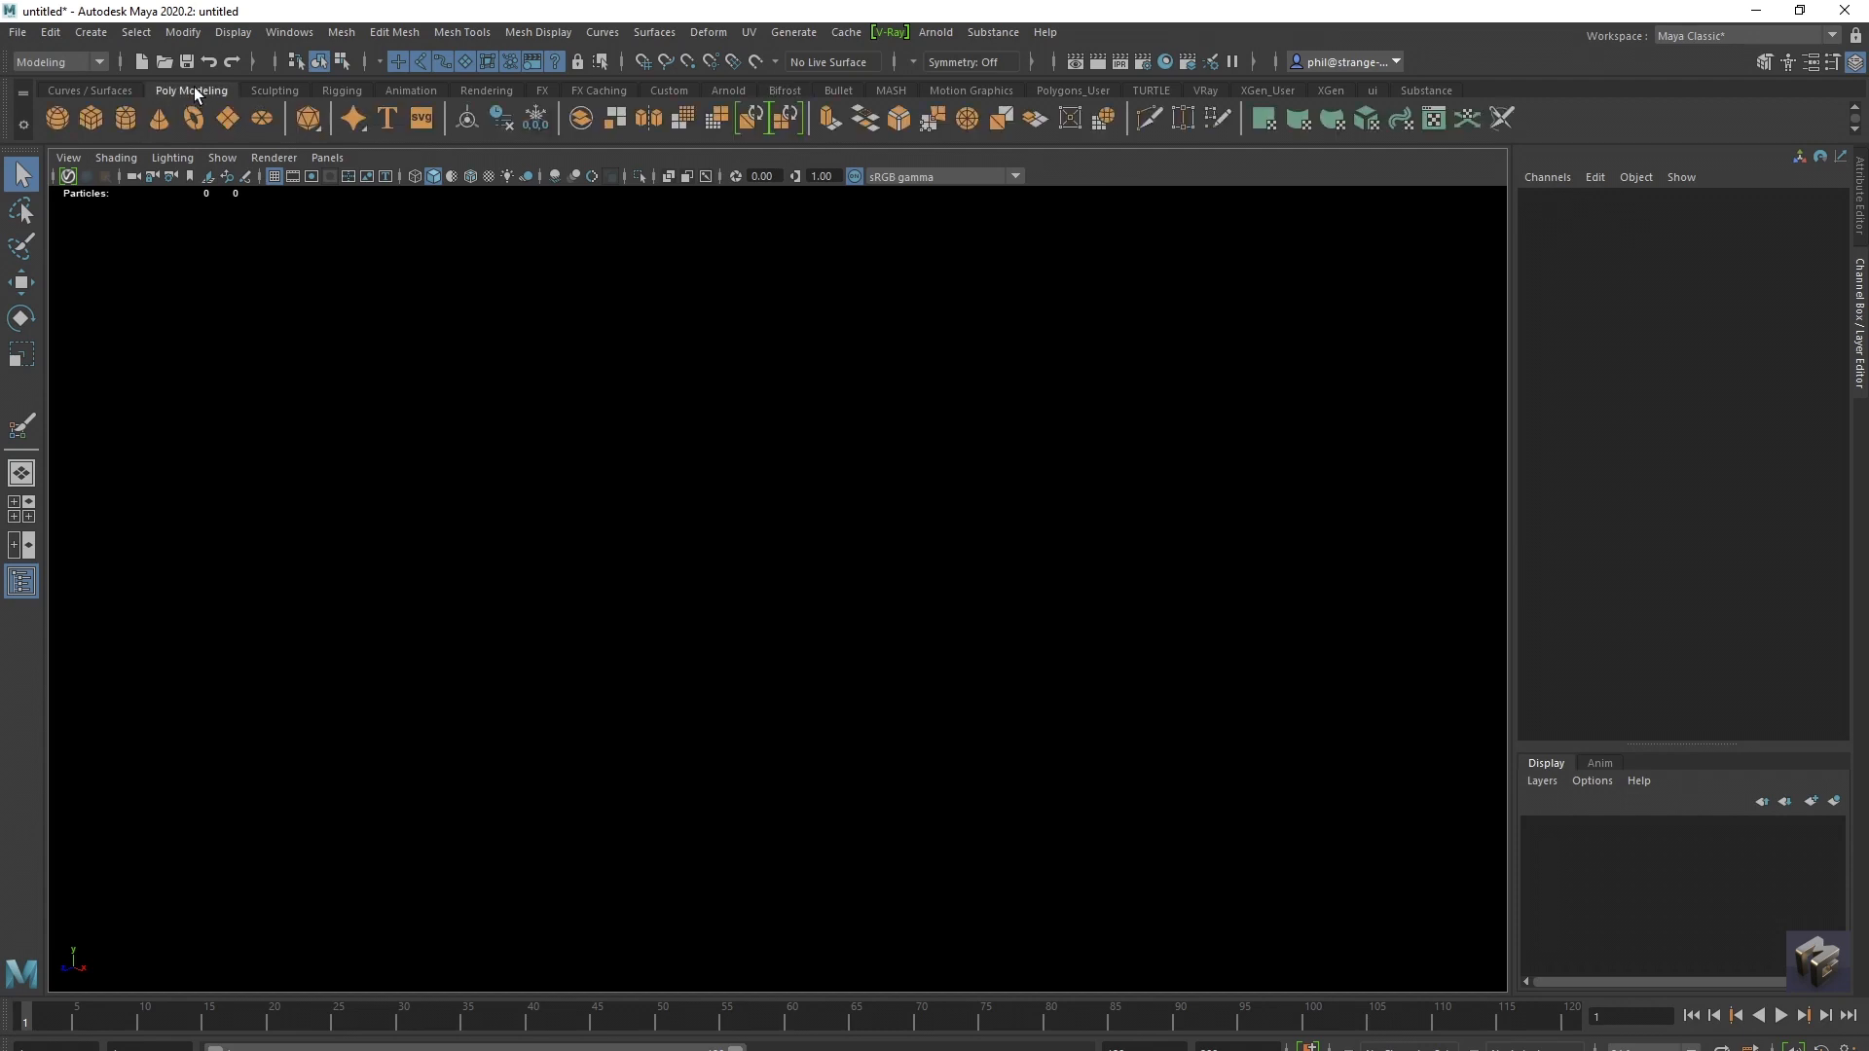
{"action": "left_click", "coordinate": [185, 119]}
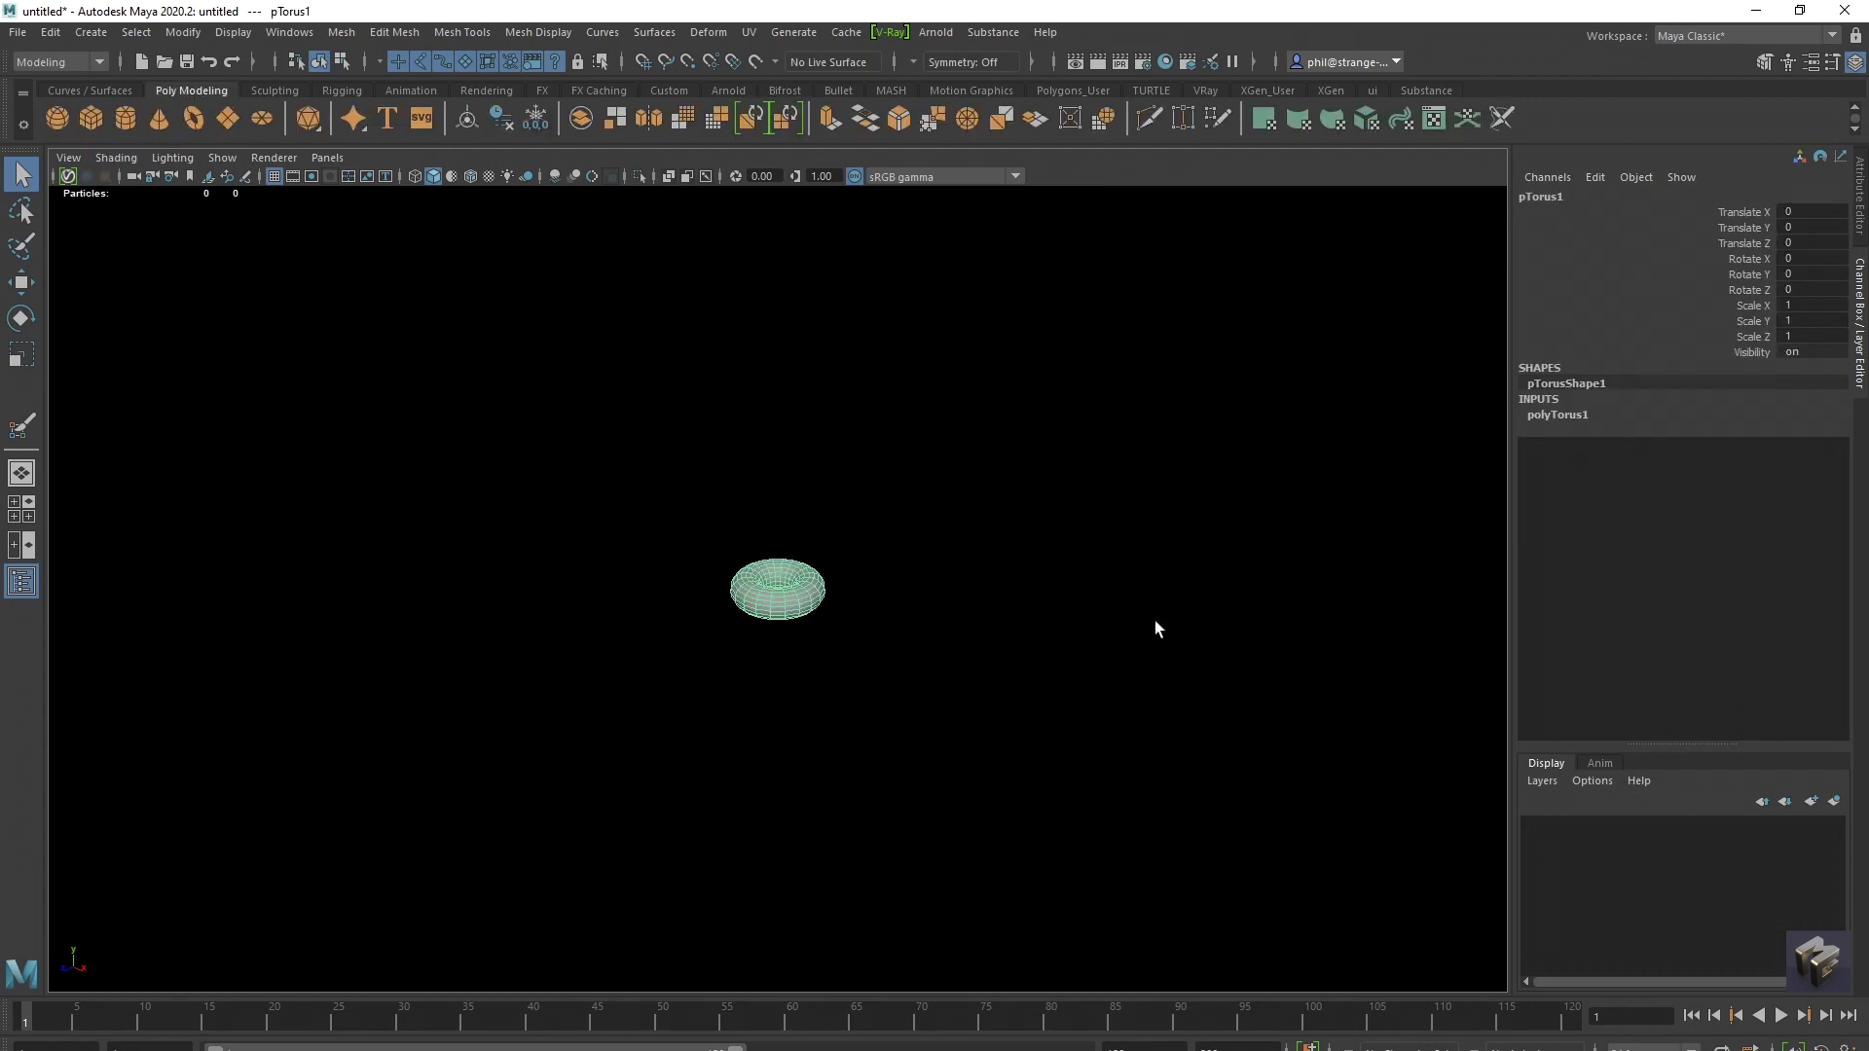
{"action": "left_click", "coordinate": [1547, 414]}
{"action": "left_click", "coordinate": [233, 31]}
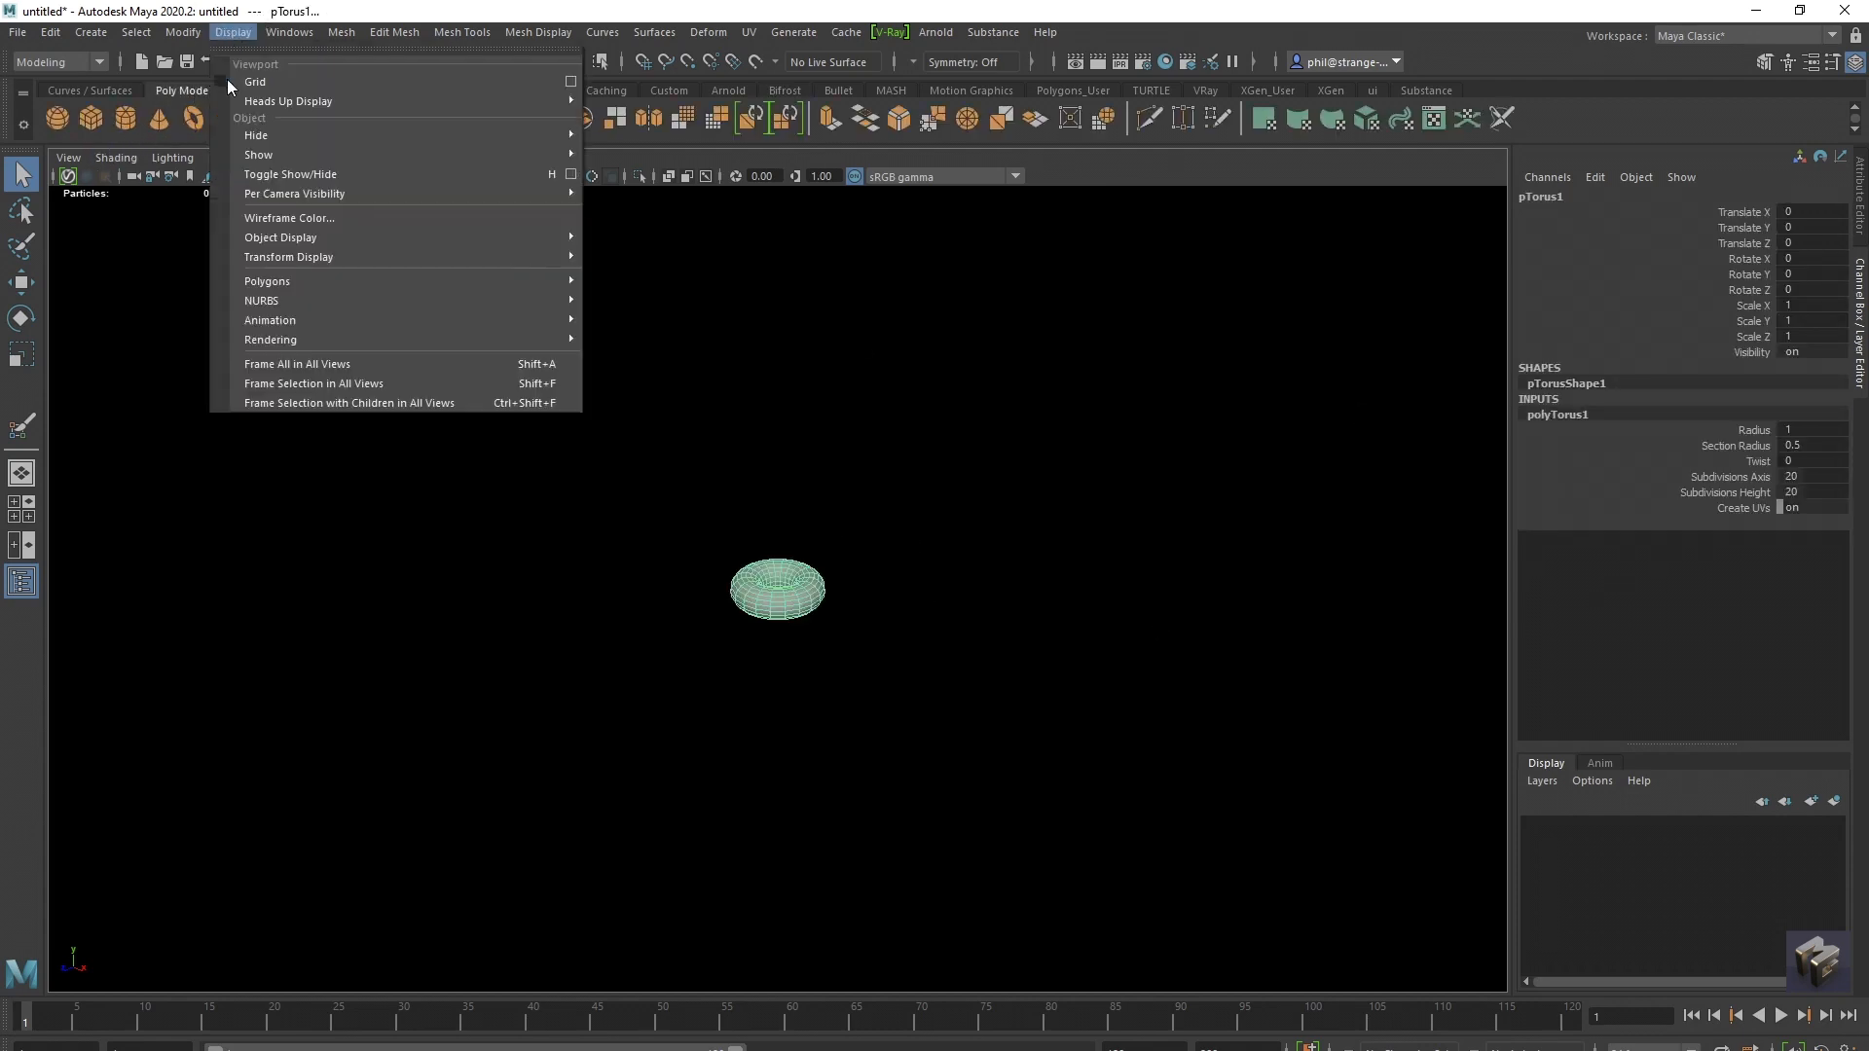
{"action": "left_click", "coordinate": [233, 75]}
{"action": "left_click_drag", "start_coordinate": [974, 517], "coordinate": [857, 549], "text": "alt"}
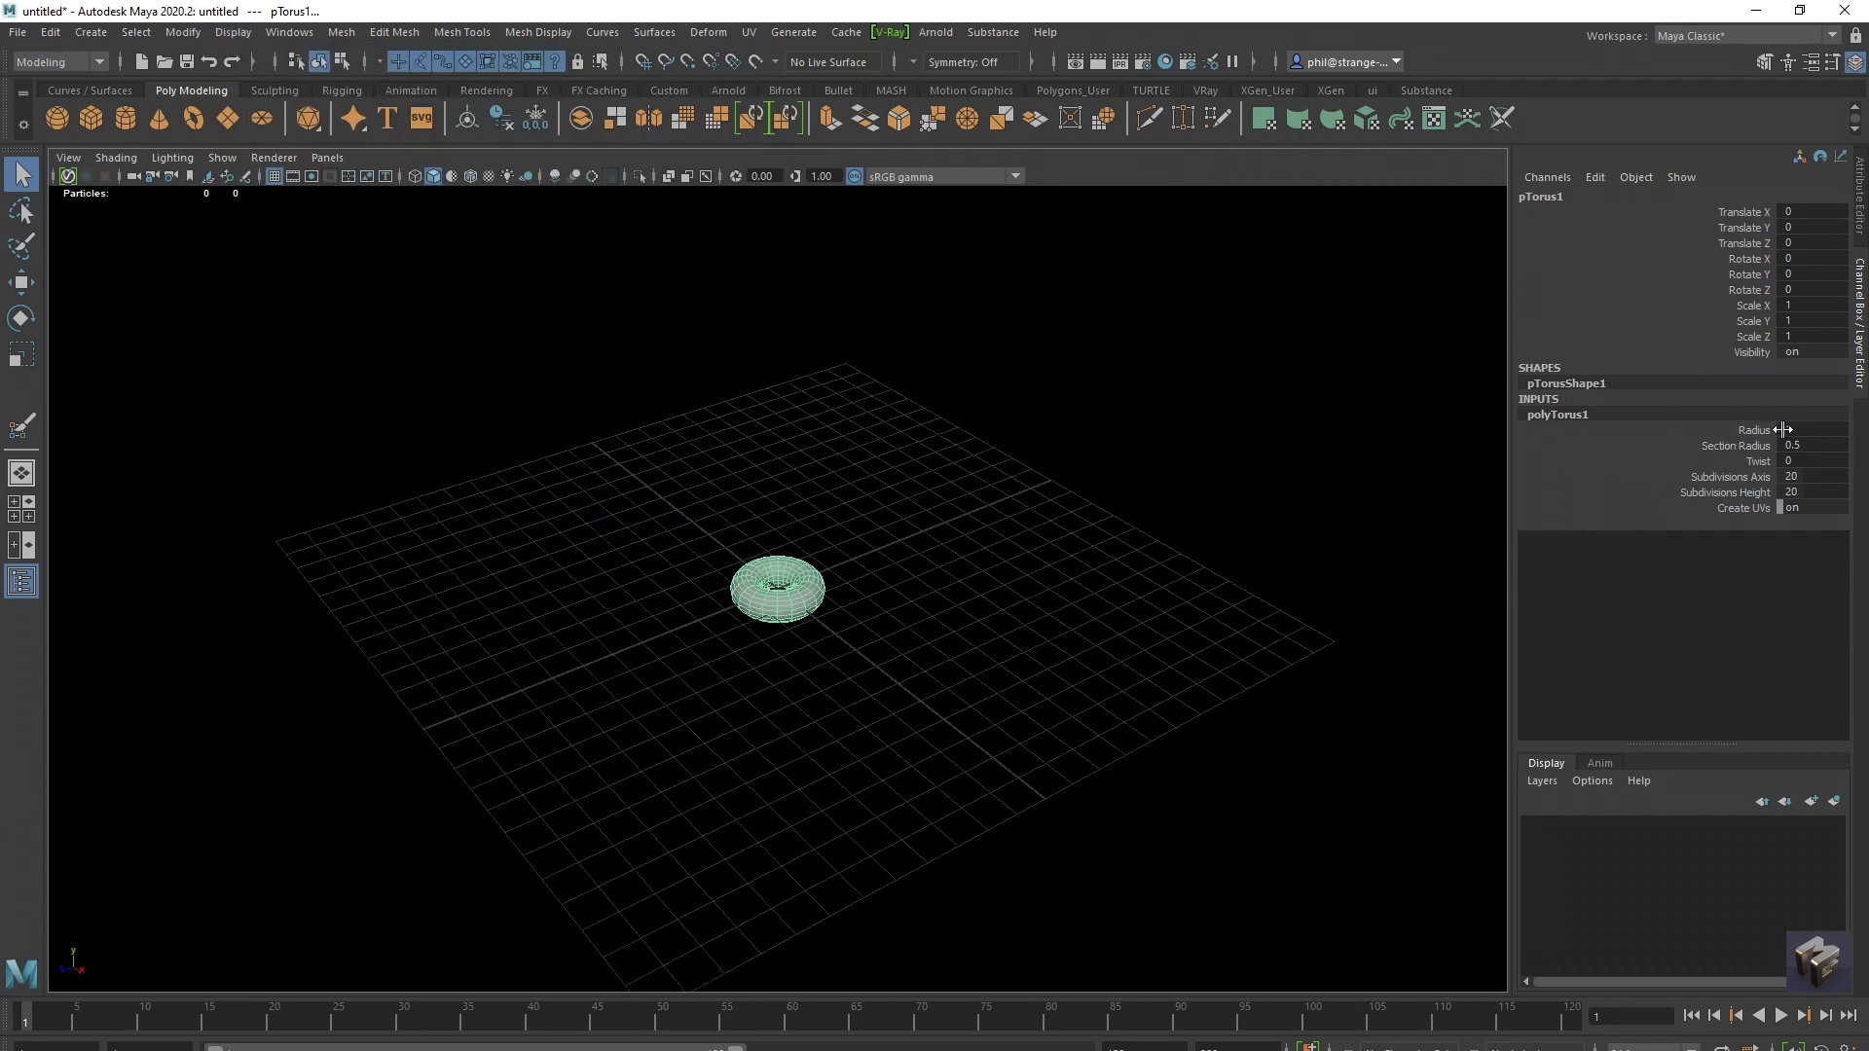
Step: Enlarge the torus to a radius of 2.81 and a section radius of 1.13
{"action": "left_click", "coordinate": [1754, 431]}
{"action": "middle_click_drag", "start_coordinate": [892, 571], "coordinate": [1095, 577]}
{"action": "left_click", "coordinate": [1738, 446]}
{"action": "left_click", "coordinate": [1752, 430]}
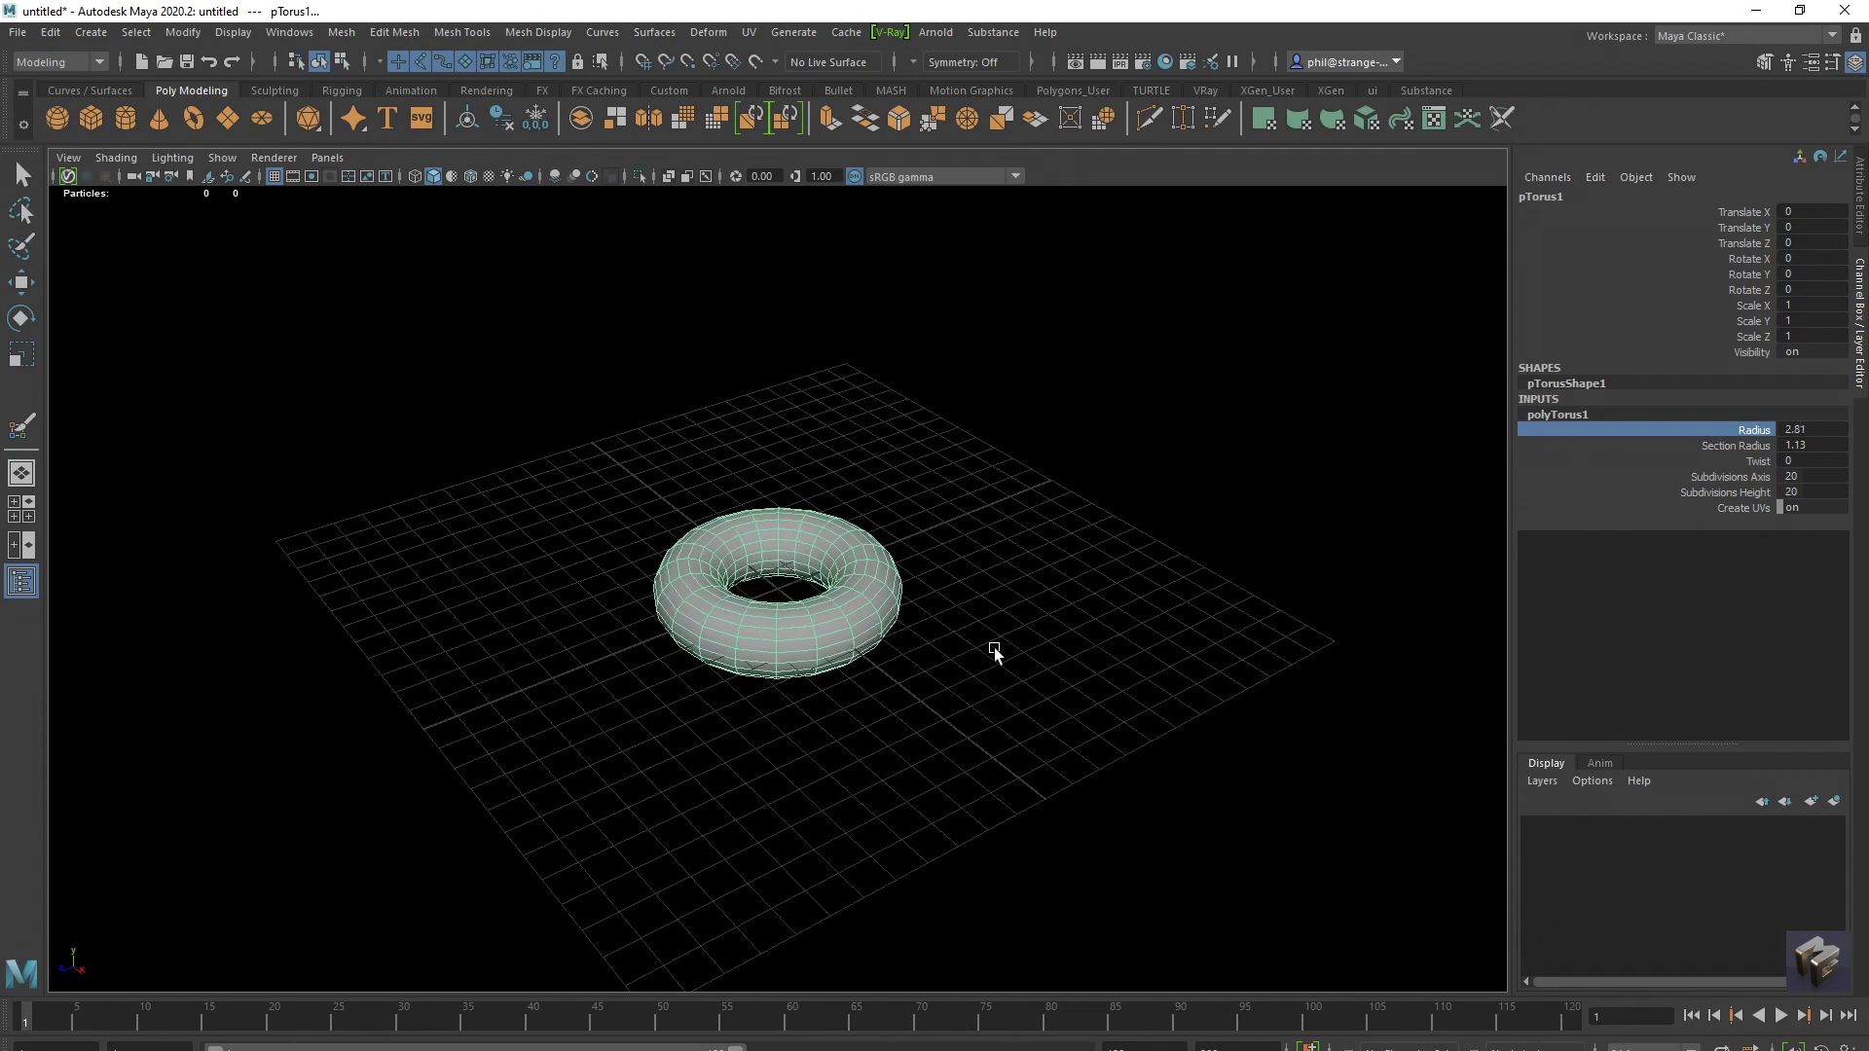
{"action": "scroll", "coordinate": [968, 648], "scroll_direction": "up", "scroll_amount": 5}
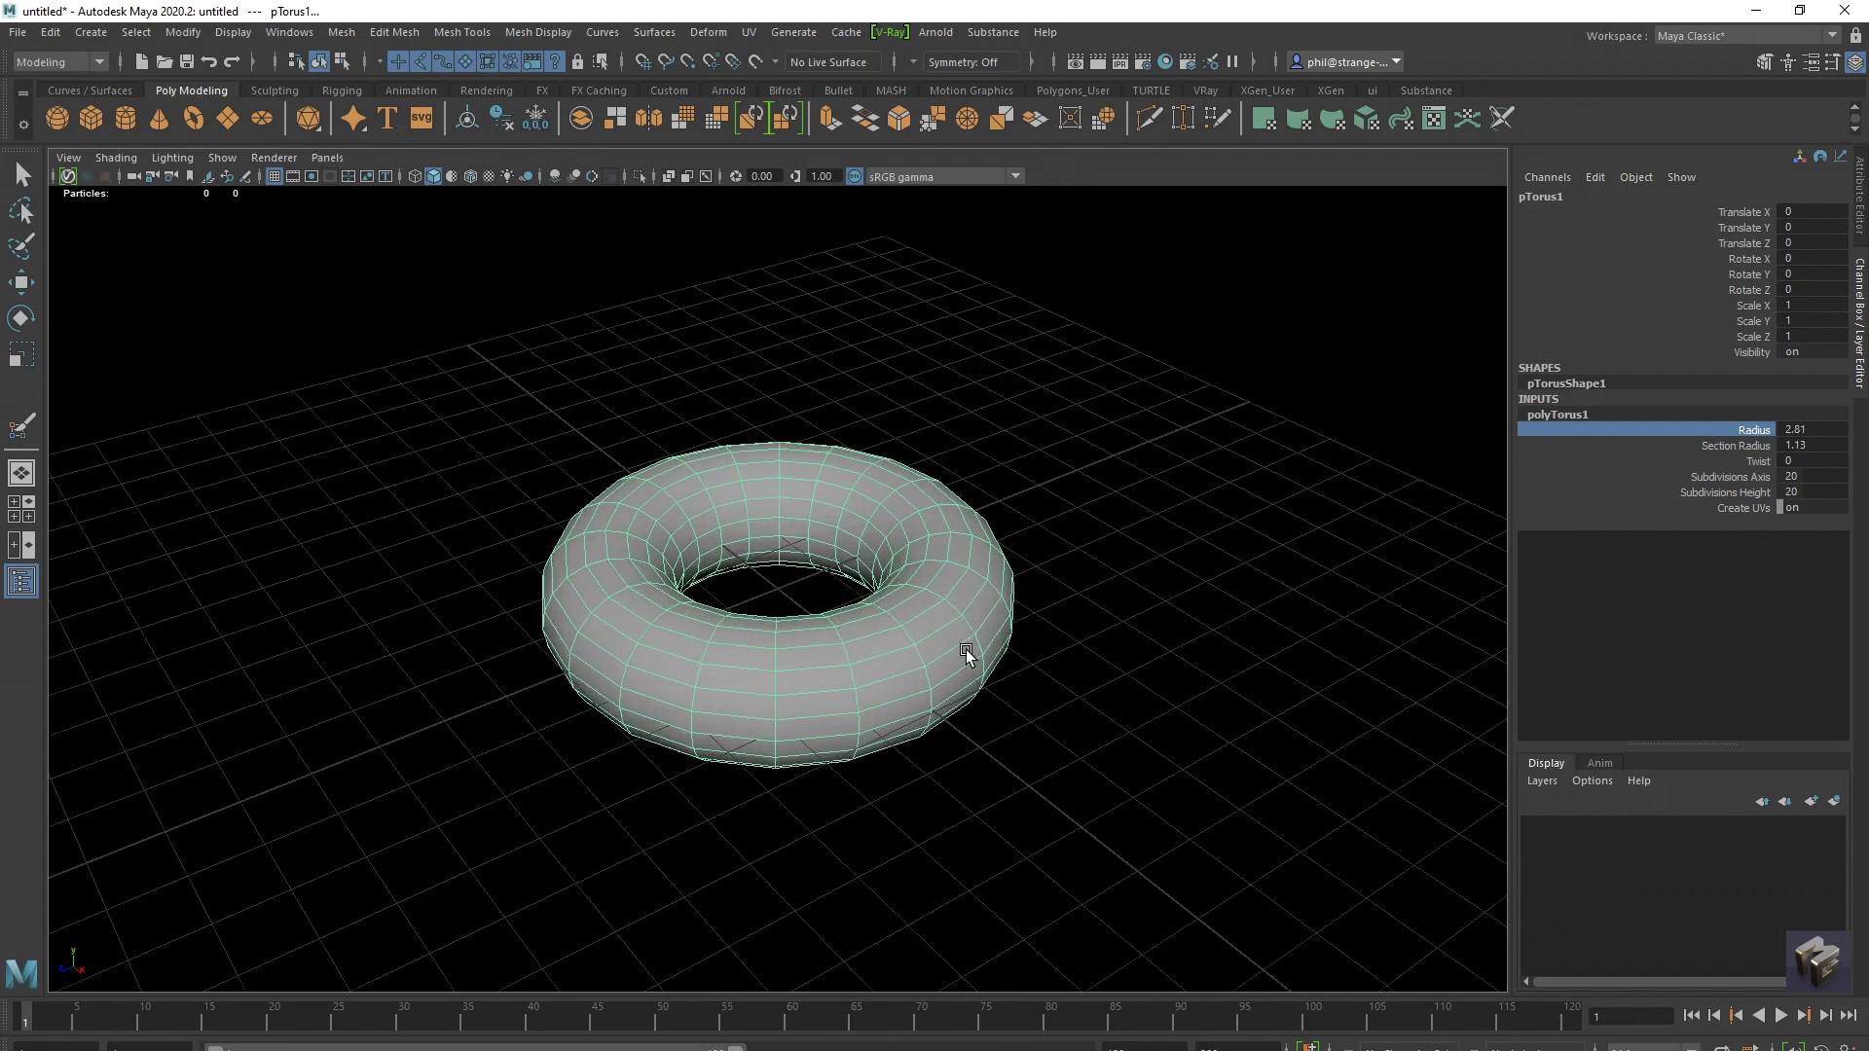
Step: Set the torus's Subdivisions Axis to 50 for a smoother ring
{"action": "left_click_drag", "start_coordinate": [1063, 652], "coordinate": [935, 671], "text": "alt"}
{"action": "left_click", "coordinate": [1751, 477]}
{"action": "middle_click_drag", "start_coordinate": [1172, 521], "coordinate": [1499, 549]}
{"action": "left_click_drag", "start_coordinate": [1048, 668], "coordinate": [1135, 643], "text": "alt"}
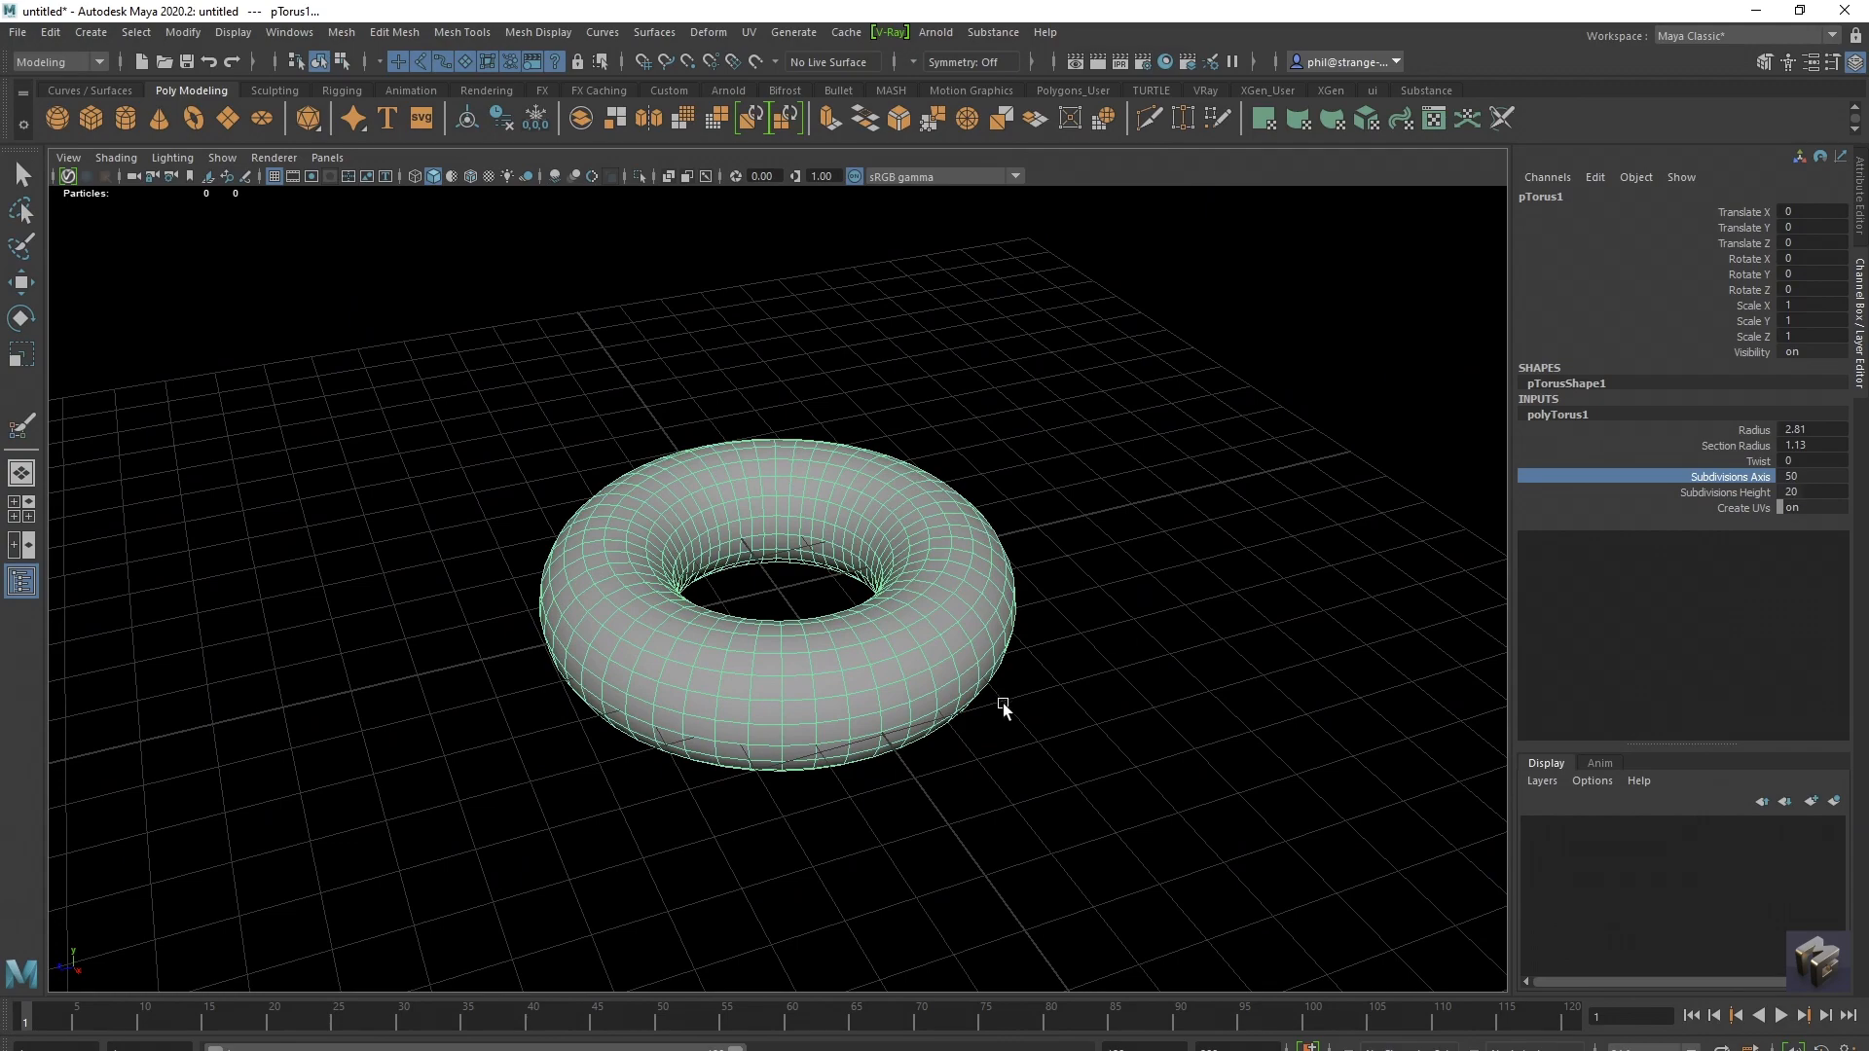
Step: Create two polygon spheres and move them along X inside opposite sides of the torus, at about 2.75 and -2.87
{"action": "mouse_move", "coordinate": [1002, 709]}
{"action": "left_mouse_down", "text": "alt"}
{"action": "mouse_move", "coordinate": [1025, 747]}
{"action": "mouse_move", "coordinate": [1012, 723]}
{"action": "mouse_move", "coordinate": [908, 742]}
{"action": "mouse_move", "coordinate": [929, 752]}
{"action": "mouse_move", "coordinate": [963, 710]}
{"action": "mouse_move", "coordinate": [1025, 718]}
{"action": "left_mouse_up", "text": "alt"}
{"action": "left_click", "coordinate": [57, 119]}
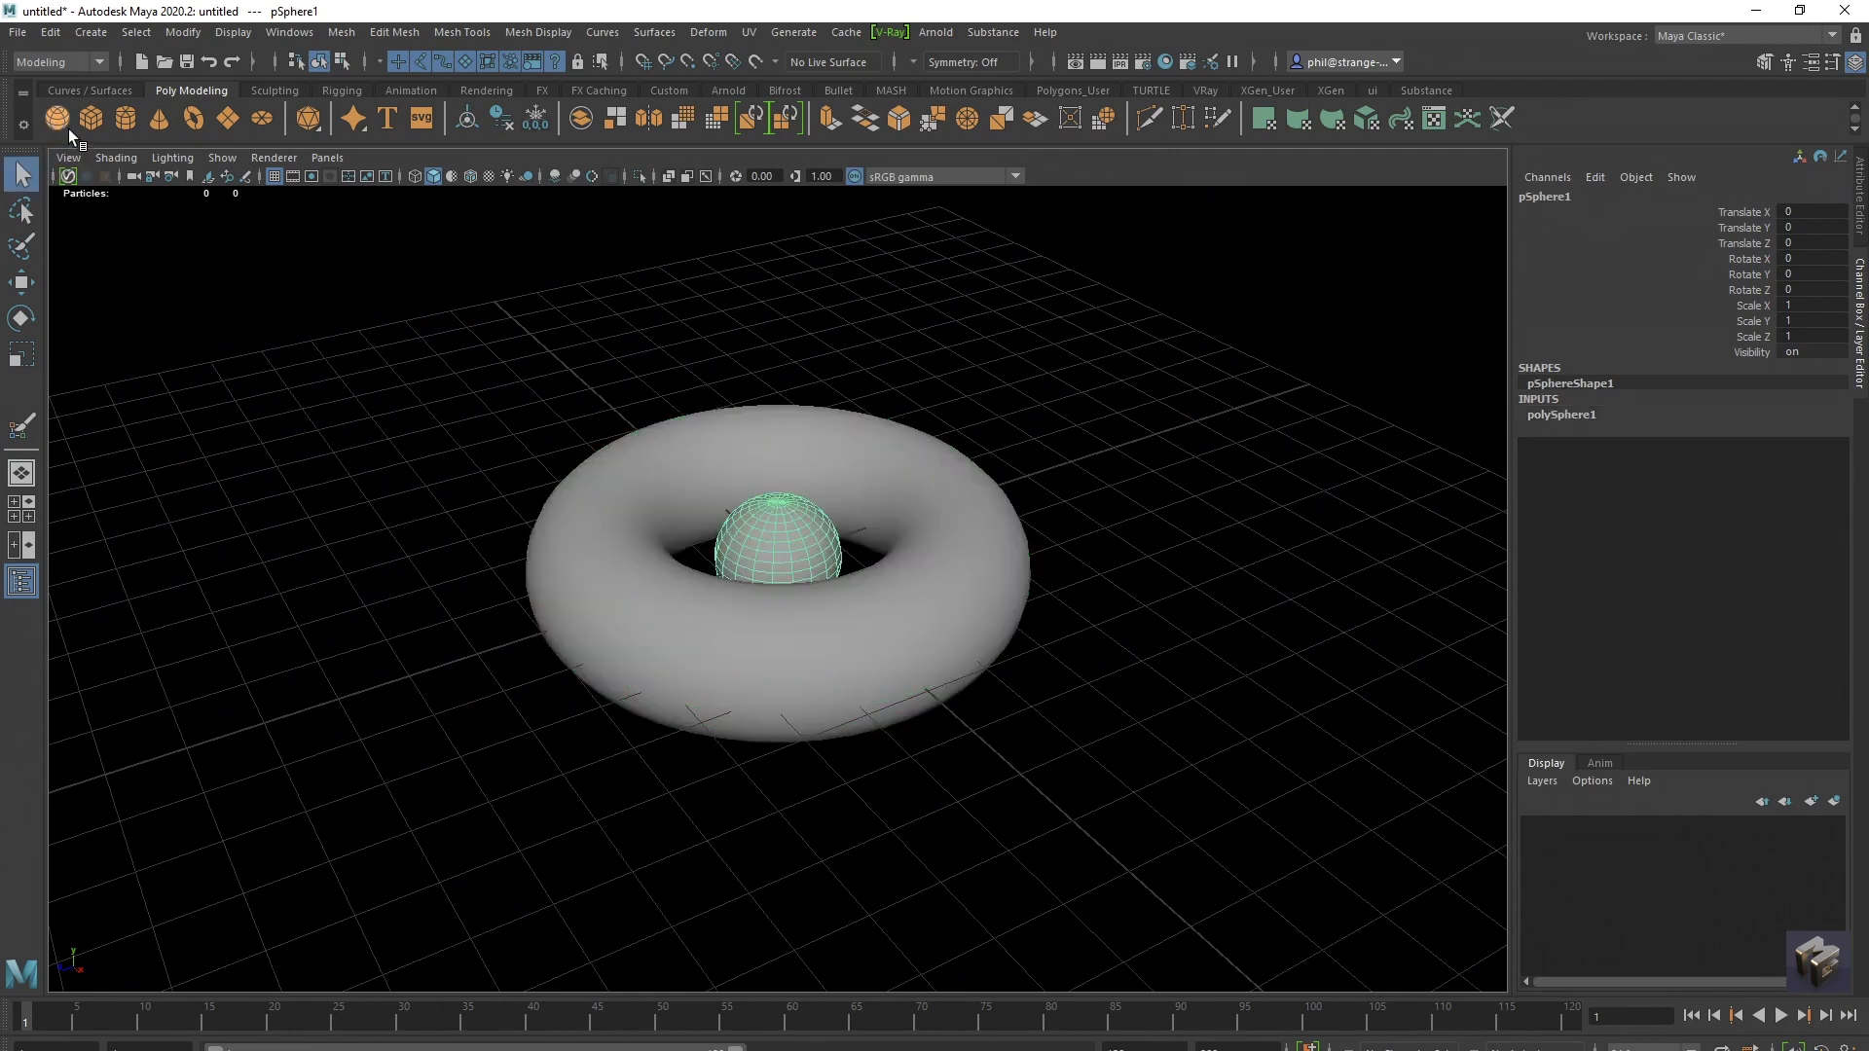
{"action": "left_click_drag", "start_coordinate": [708, 637], "coordinate": [818, 584], "text": "alt"}
{"action": "key", "text": "w"}
{"action": "left_click_drag", "start_coordinate": [1000, 572], "coordinate": [1001, 572]}
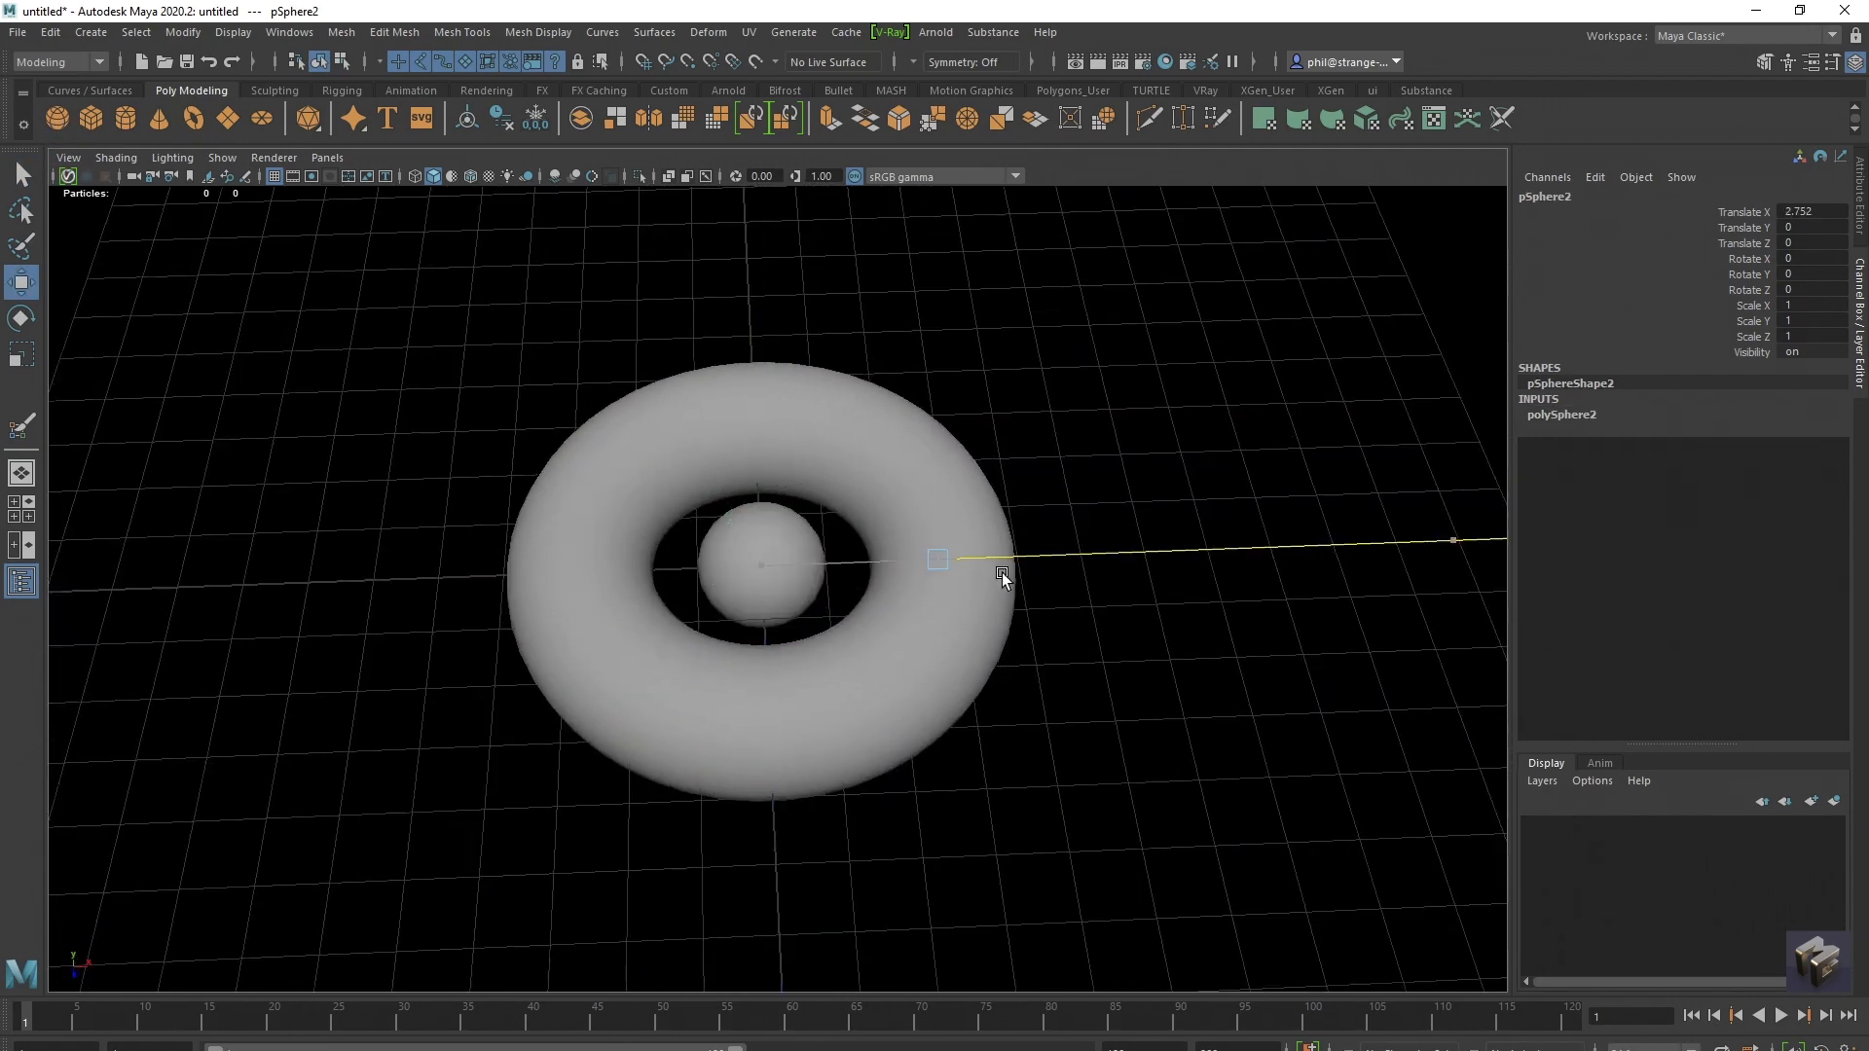
{"action": "left_click", "coordinate": [774, 541]}
{"action": "left_click_drag", "start_coordinate": [851, 561], "coordinate": [669, 576]}
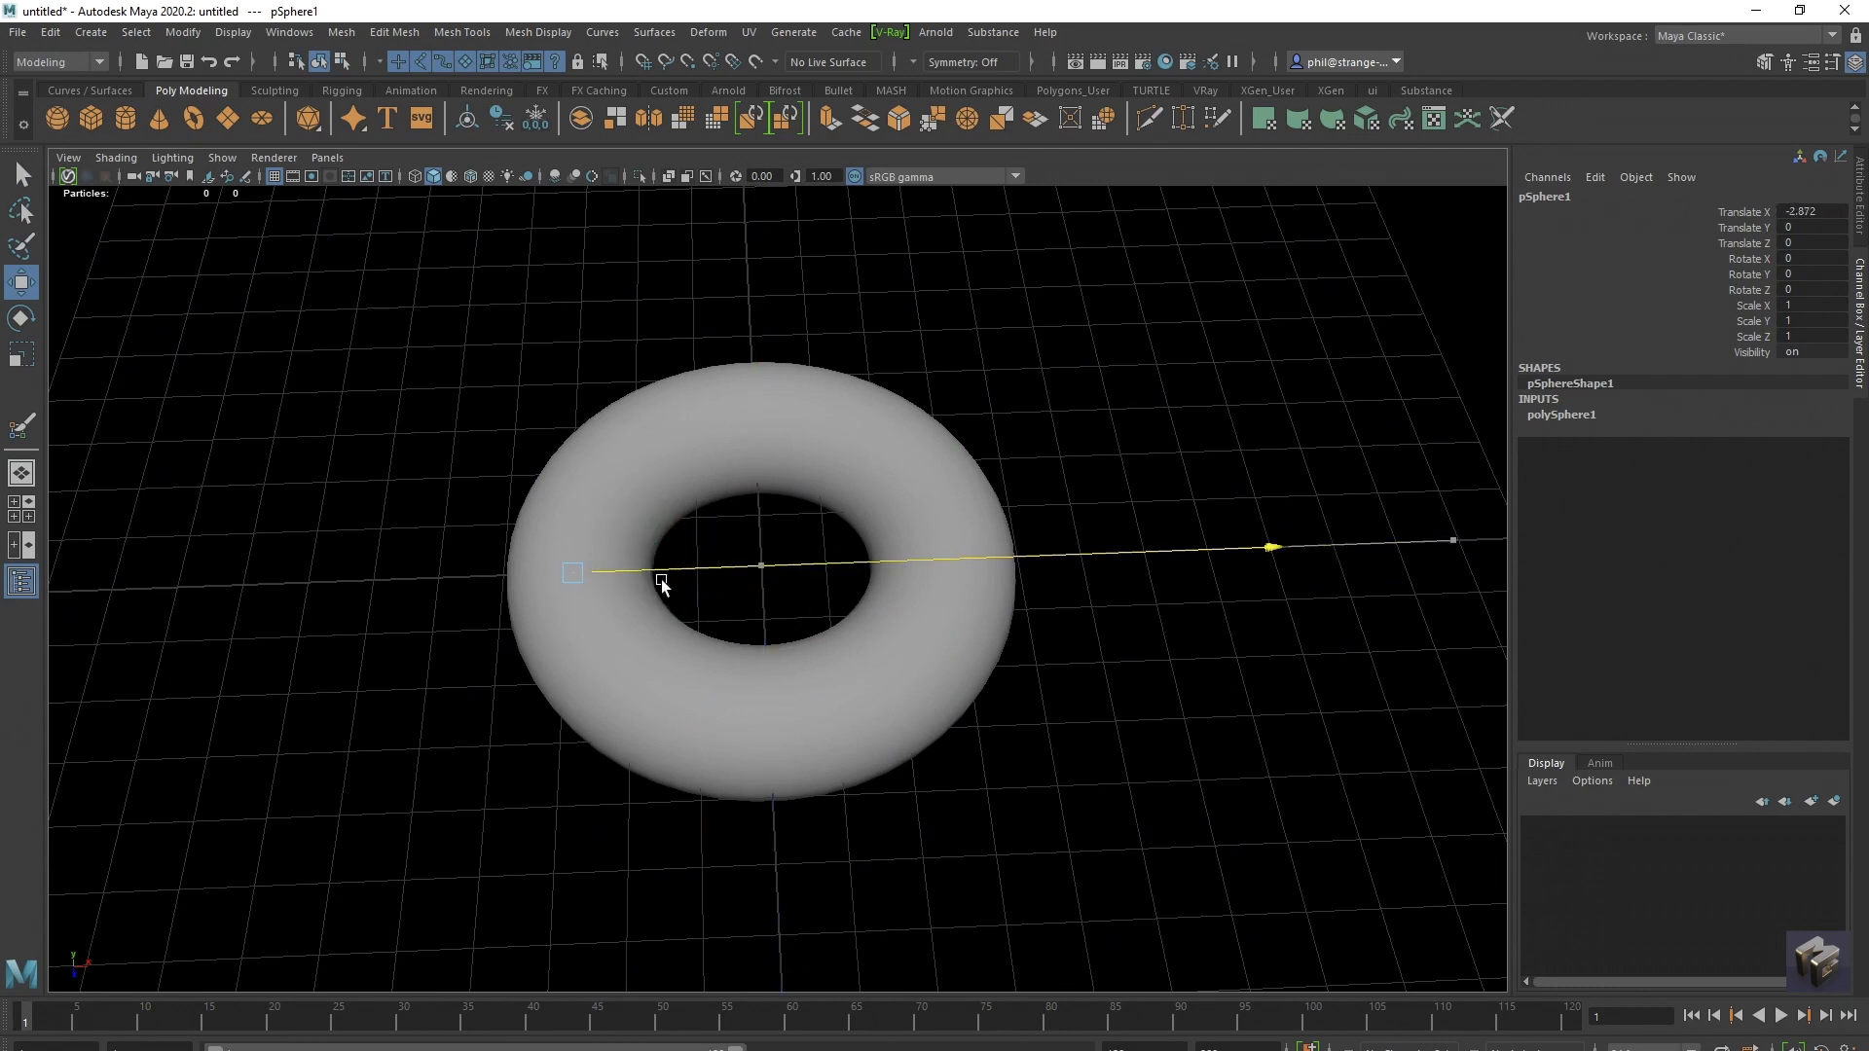
Step: Assign a new Arnold aiStandardSurface material to the torus
{"action": "left_click", "coordinate": [755, 405]}
{"action": "right_click", "coordinate": [755, 405]}
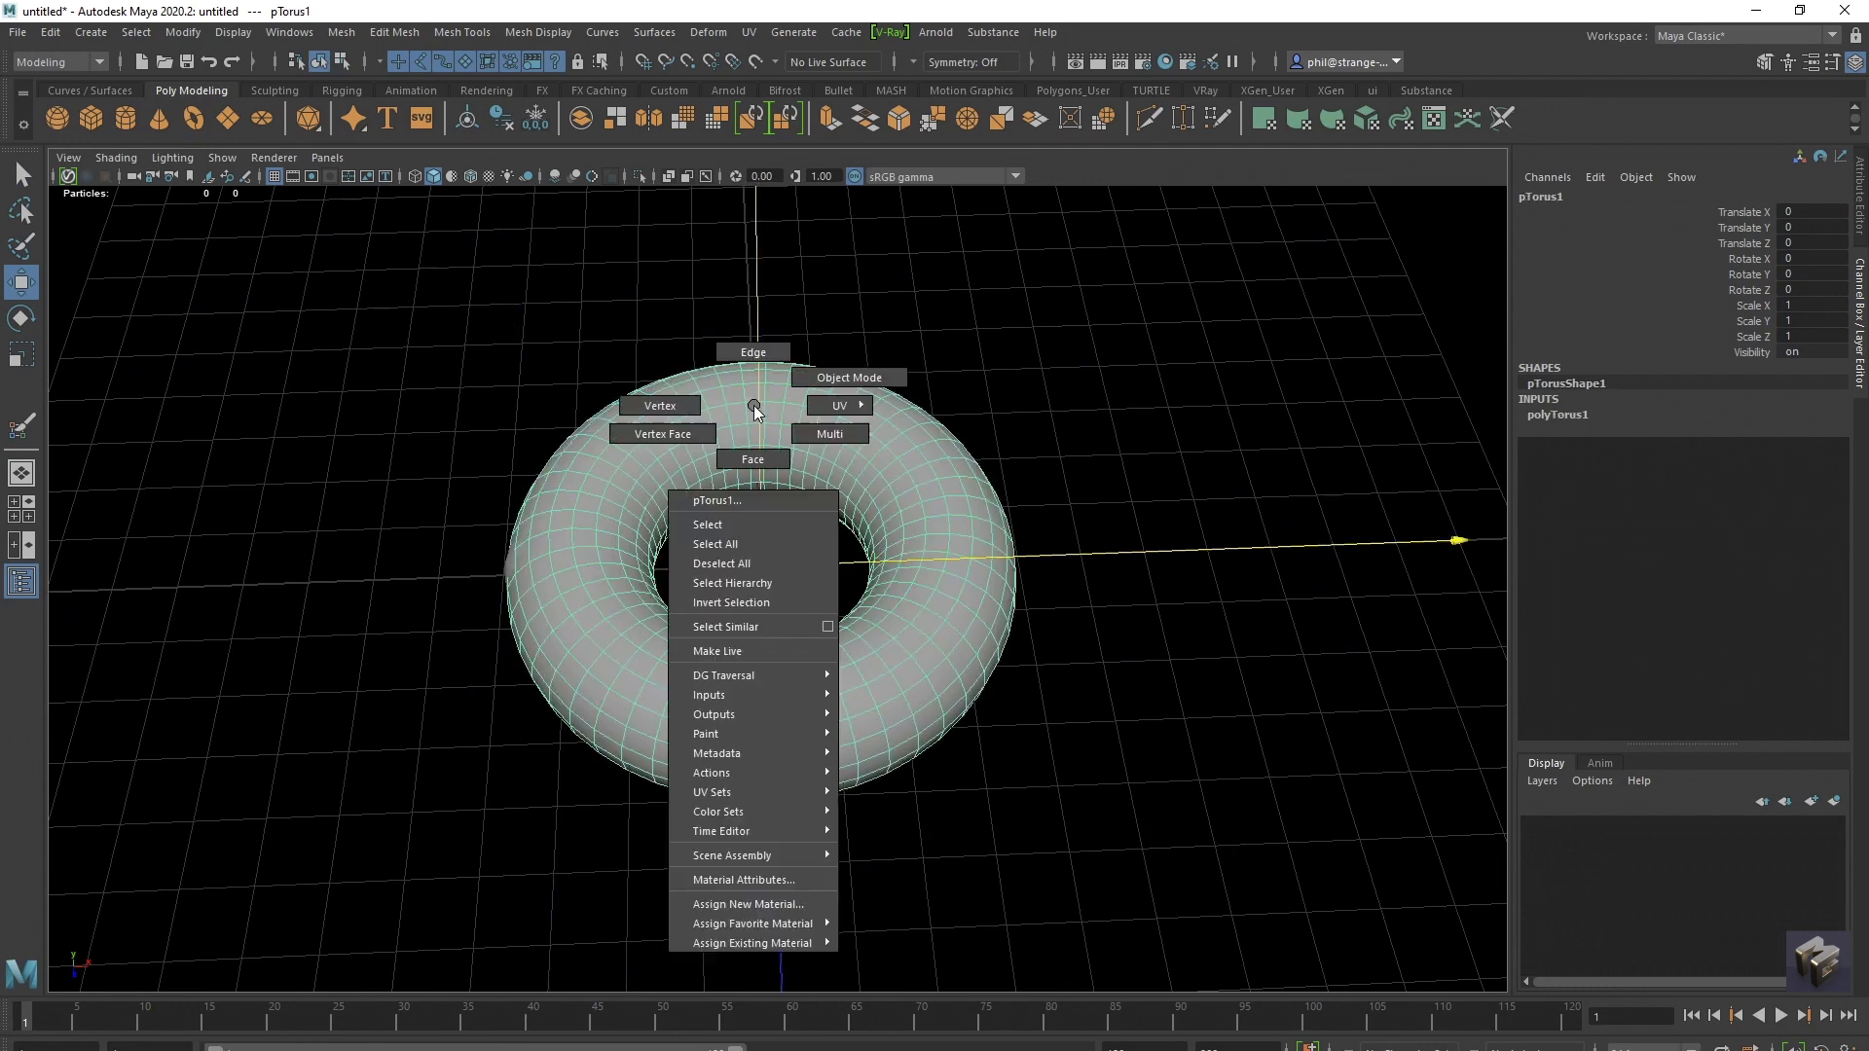
{"action": "left_click", "coordinate": [762, 903]}
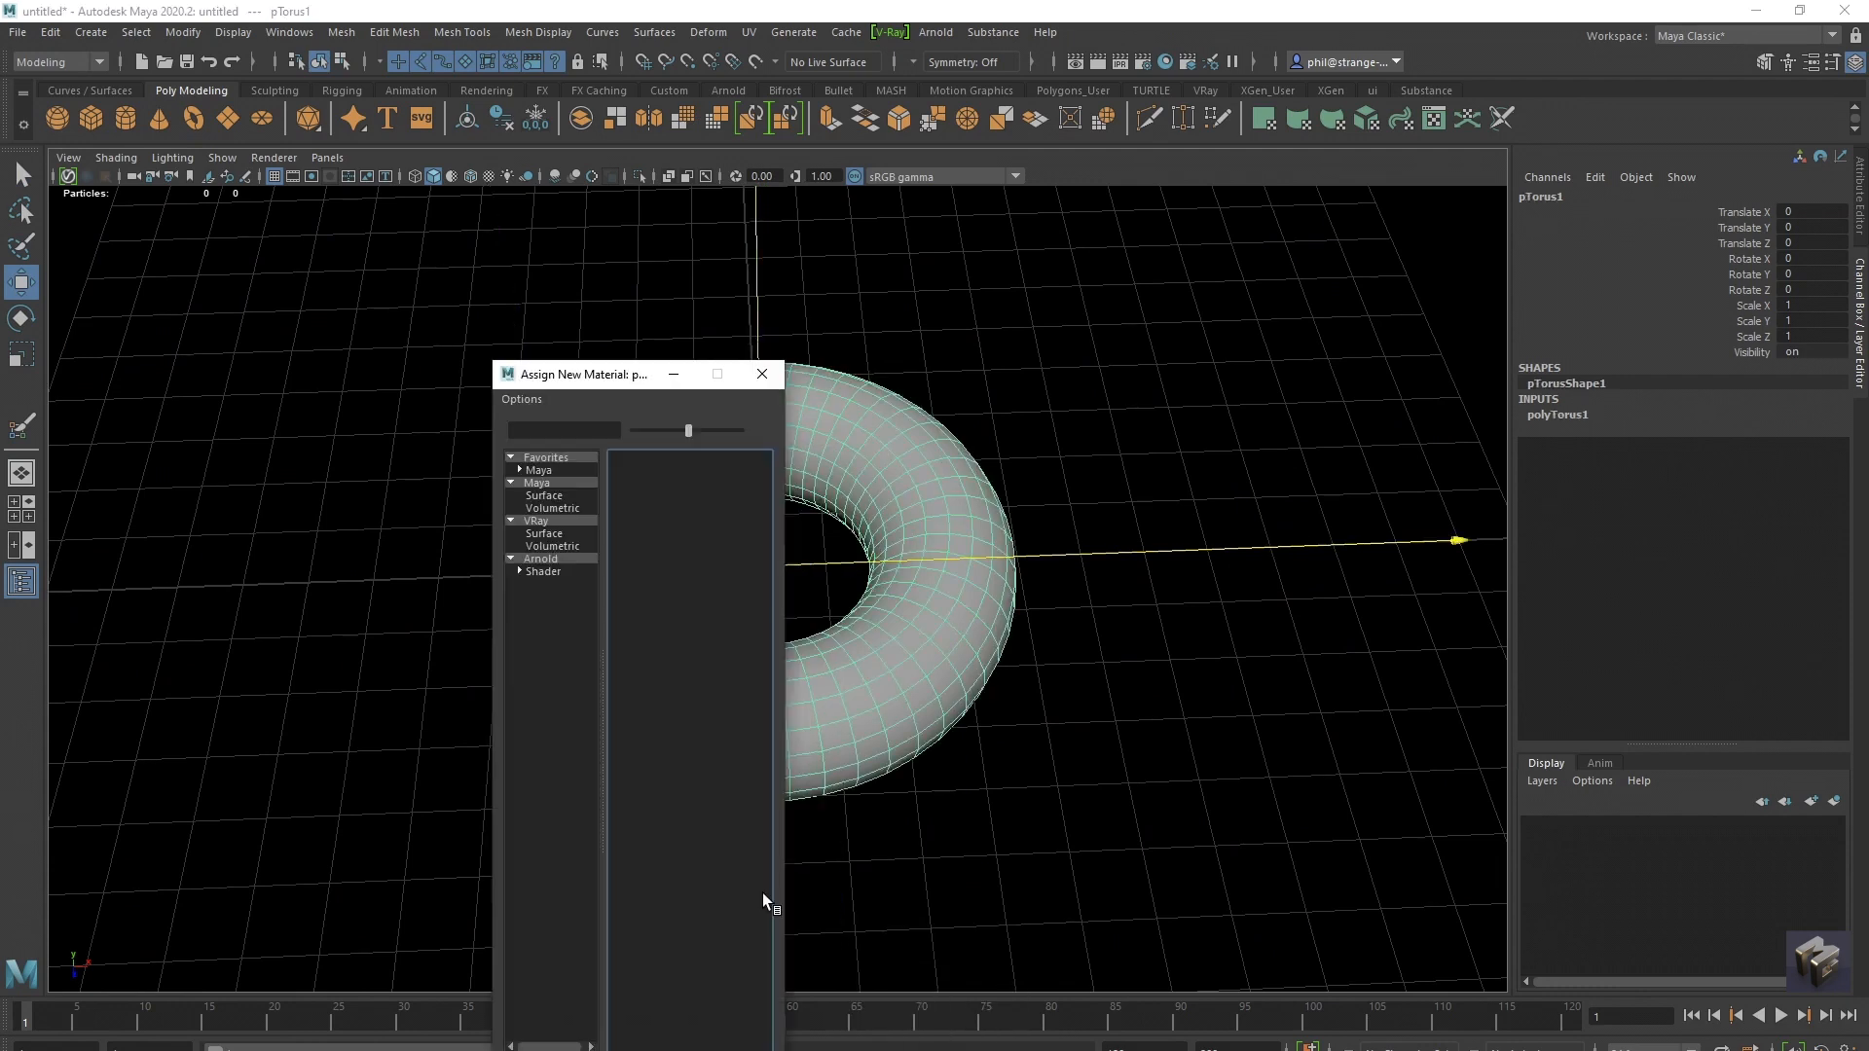
{"action": "left_click", "coordinate": [536, 560]}
{"action": "left_click", "coordinate": [680, 789]}
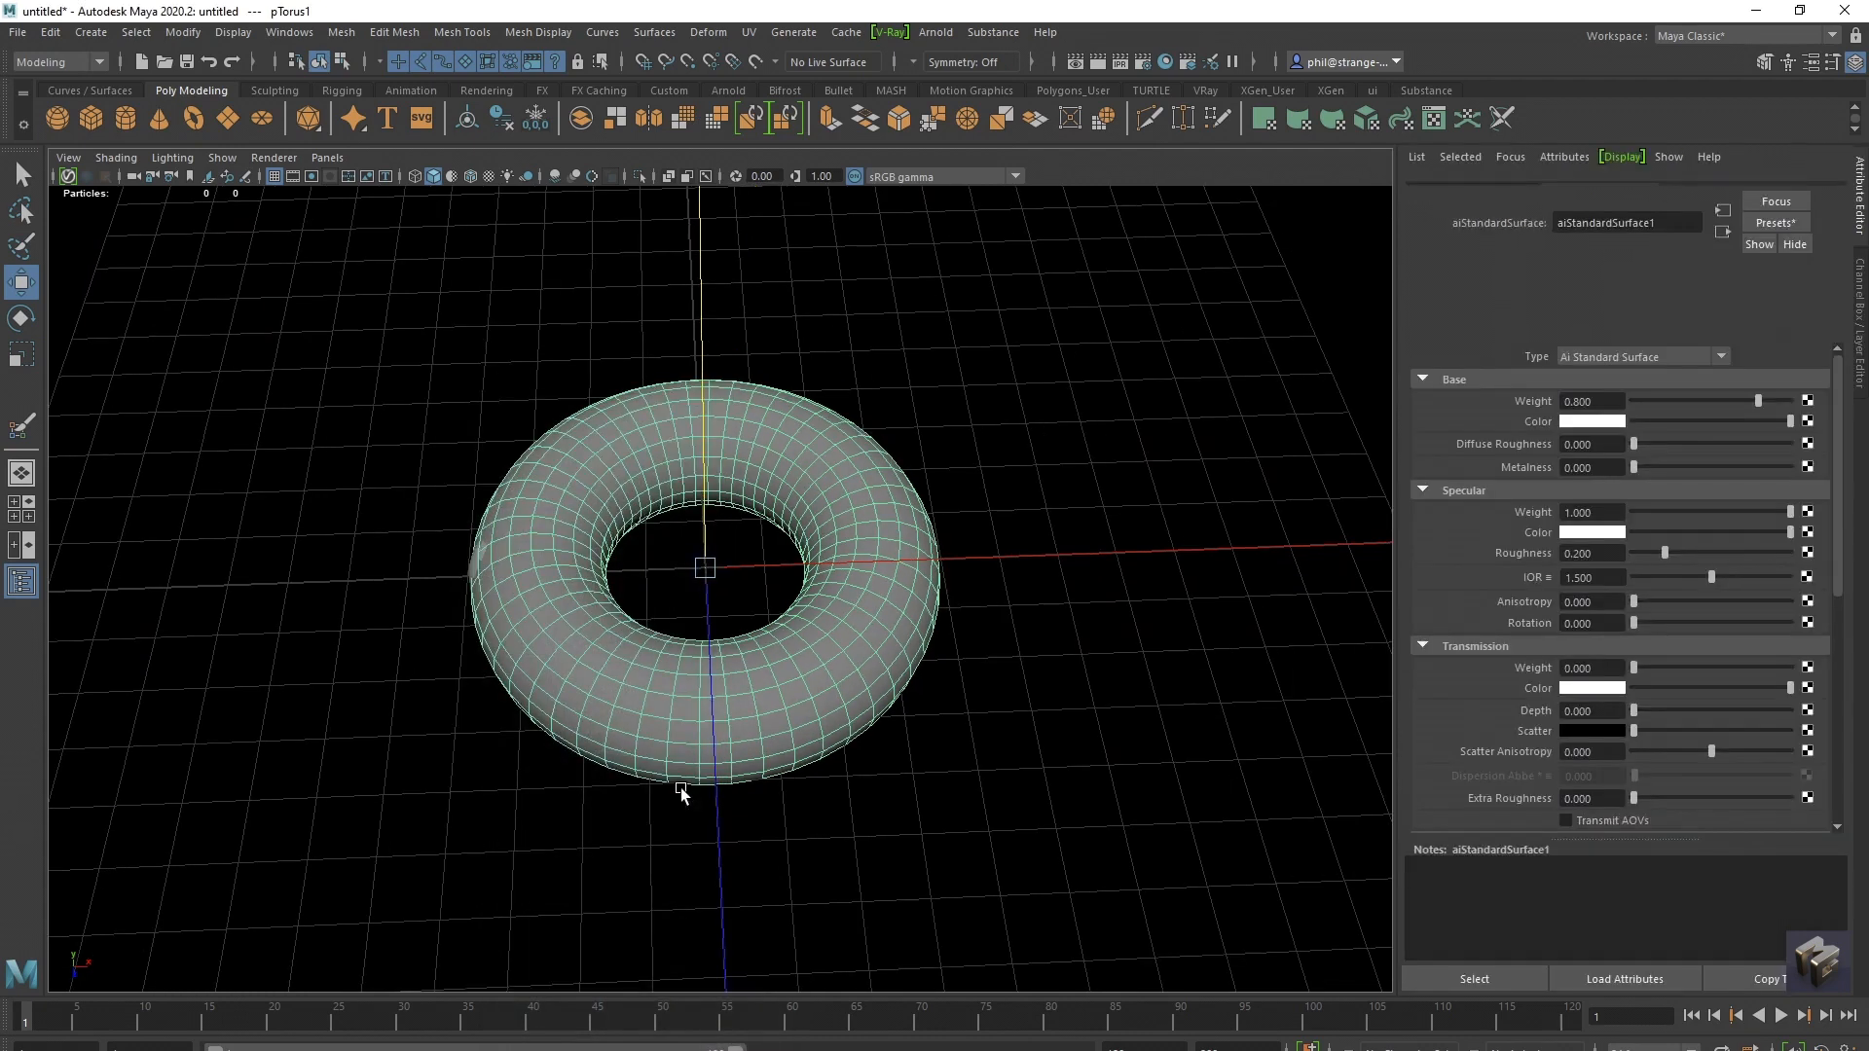
Step: Make the torus material see-through by raising its Transmission Weight to about 0.918
{"action": "left_click", "coordinate": [1700, 190]}
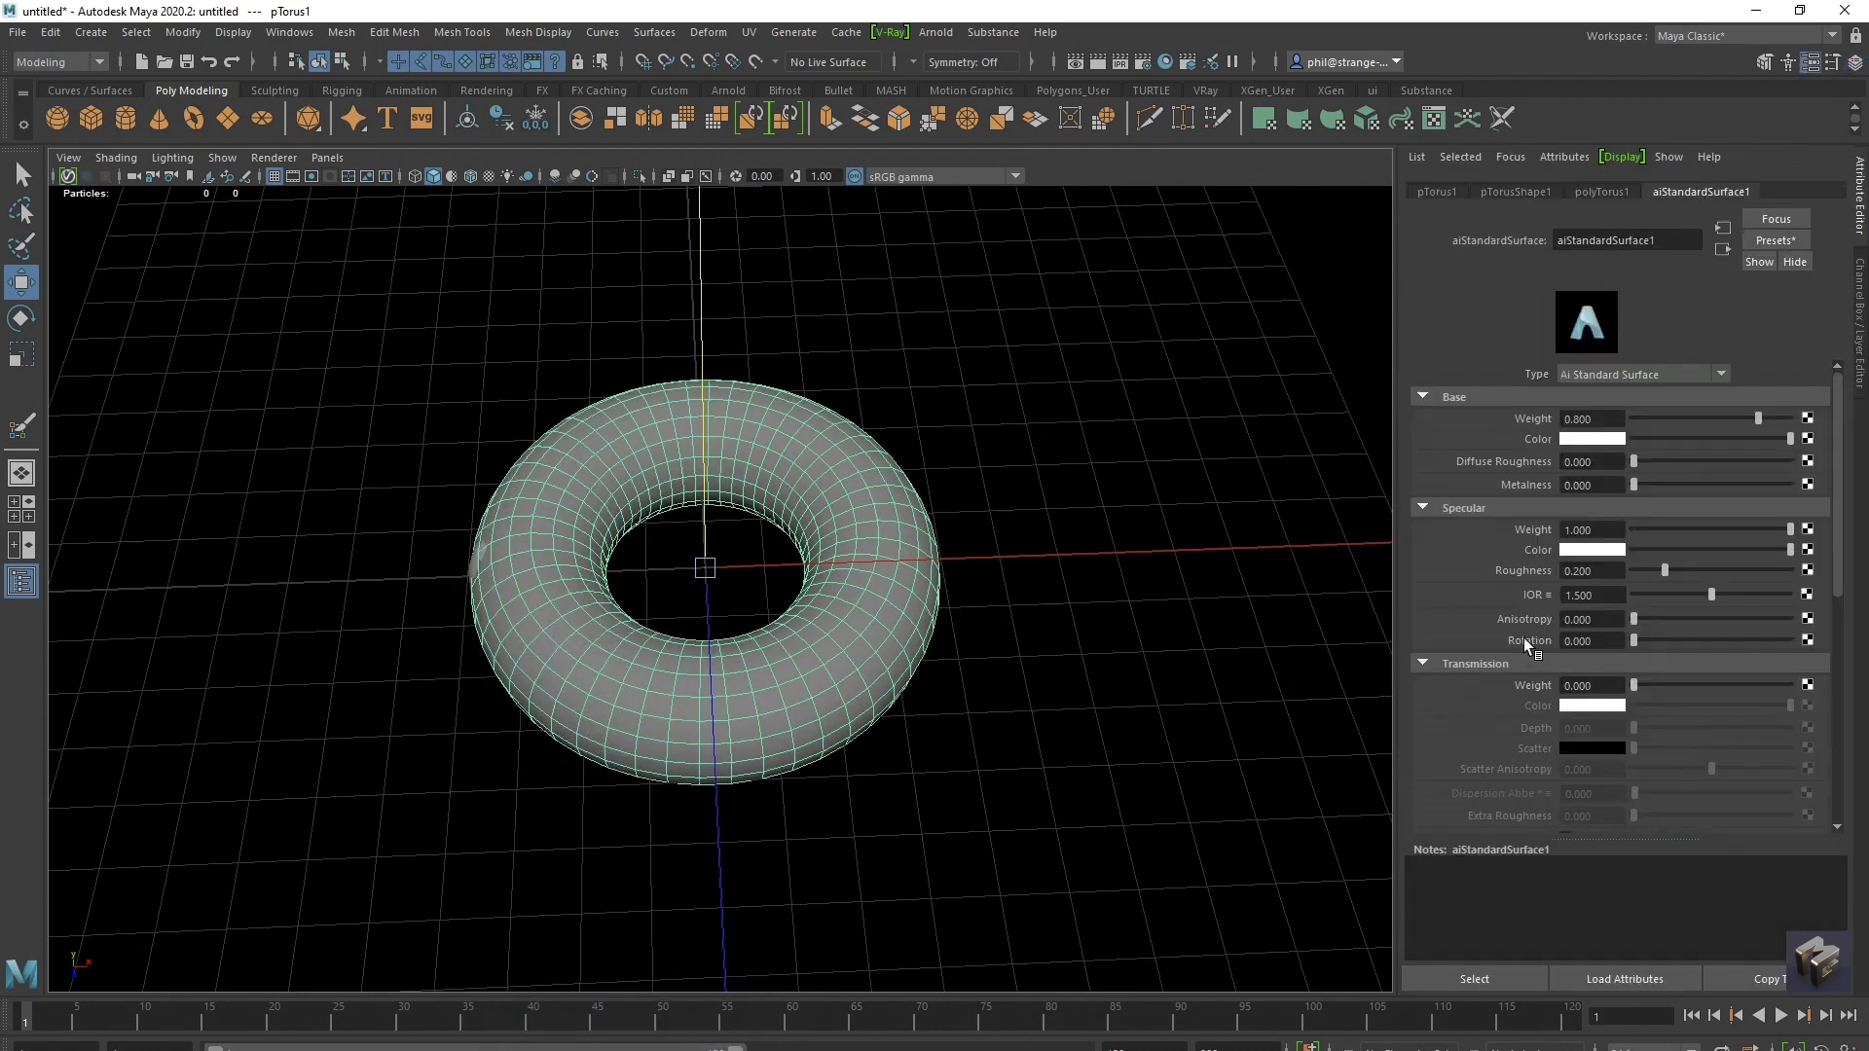
{"action": "scroll", "coordinate": [1557, 638], "scroll_direction": "down", "scroll_amount": 1}
{"action": "left_click_drag", "start_coordinate": [1634, 626], "coordinate": [1774, 627]}
{"action": "left_click_drag", "start_coordinate": [961, 581], "coordinate": [881, 609], "text": "alt"}
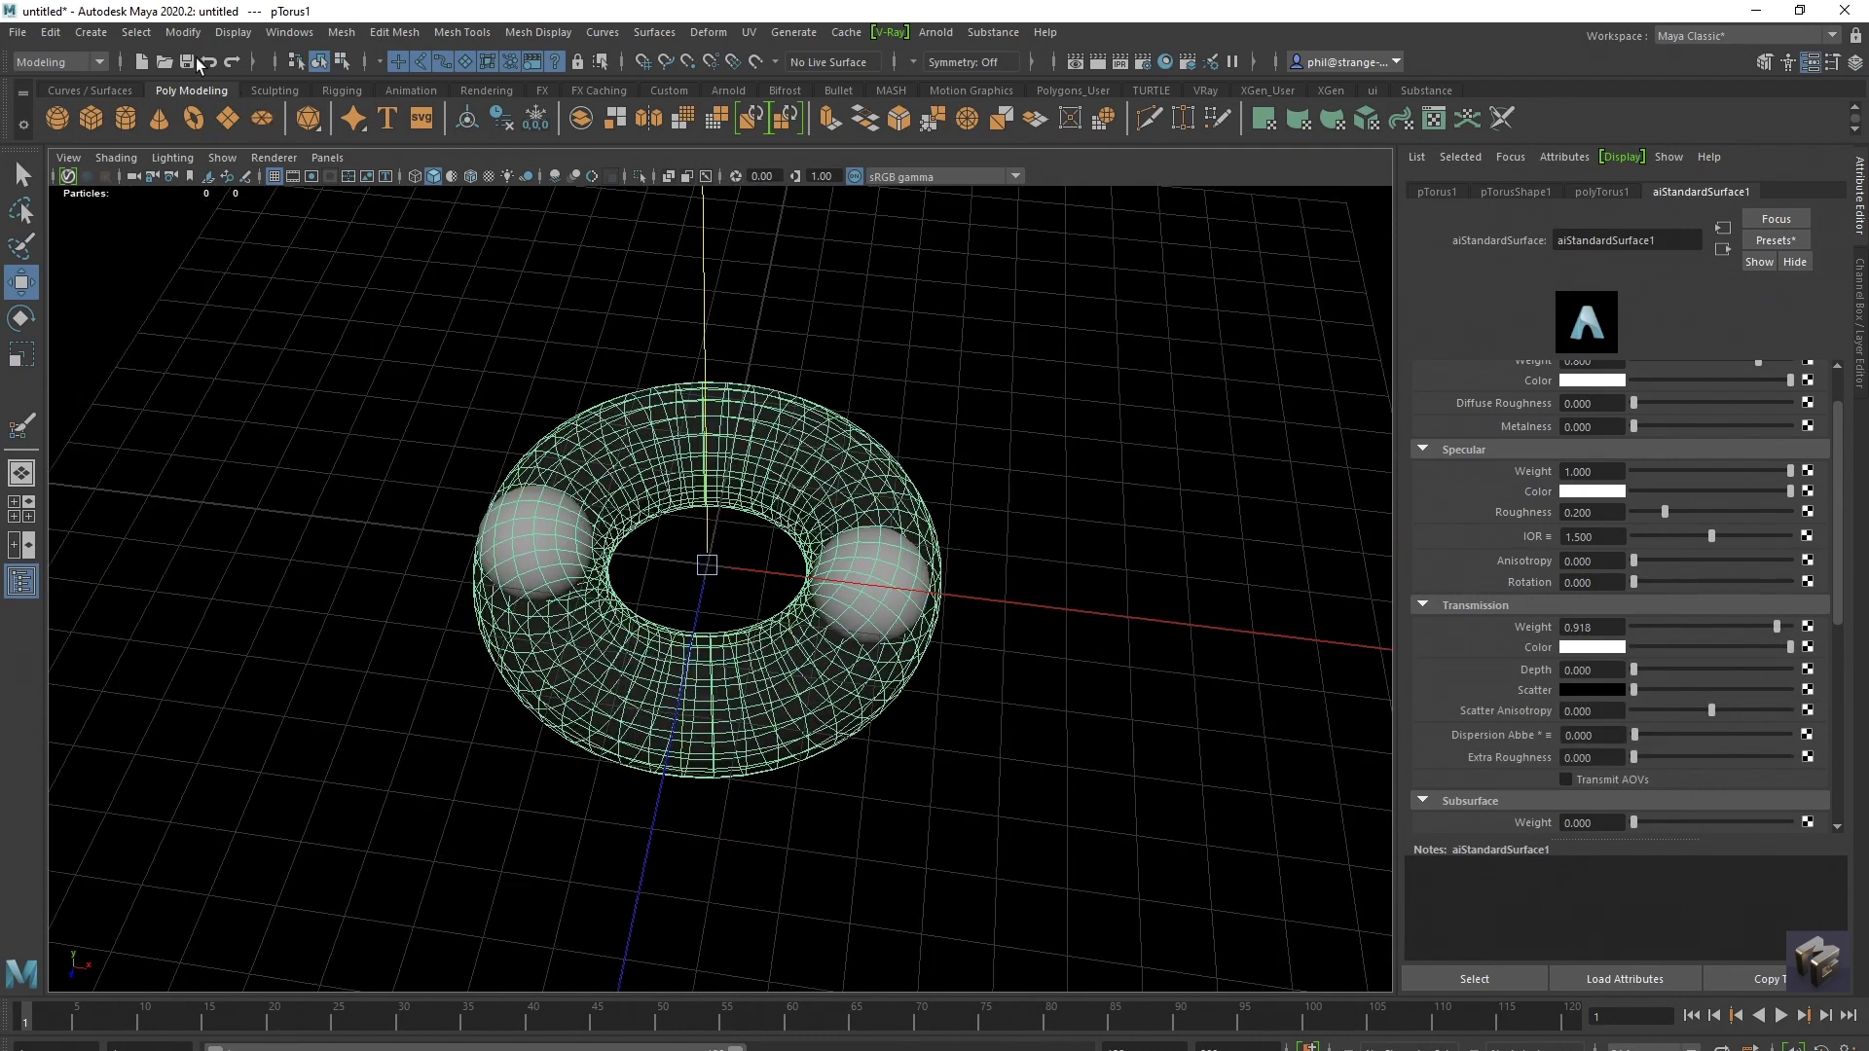
Step: Open the Outliner and dock it beside the viewport
{"action": "left_click", "coordinate": [273, 35]}
{"action": "left_click", "coordinate": [234, 264]}
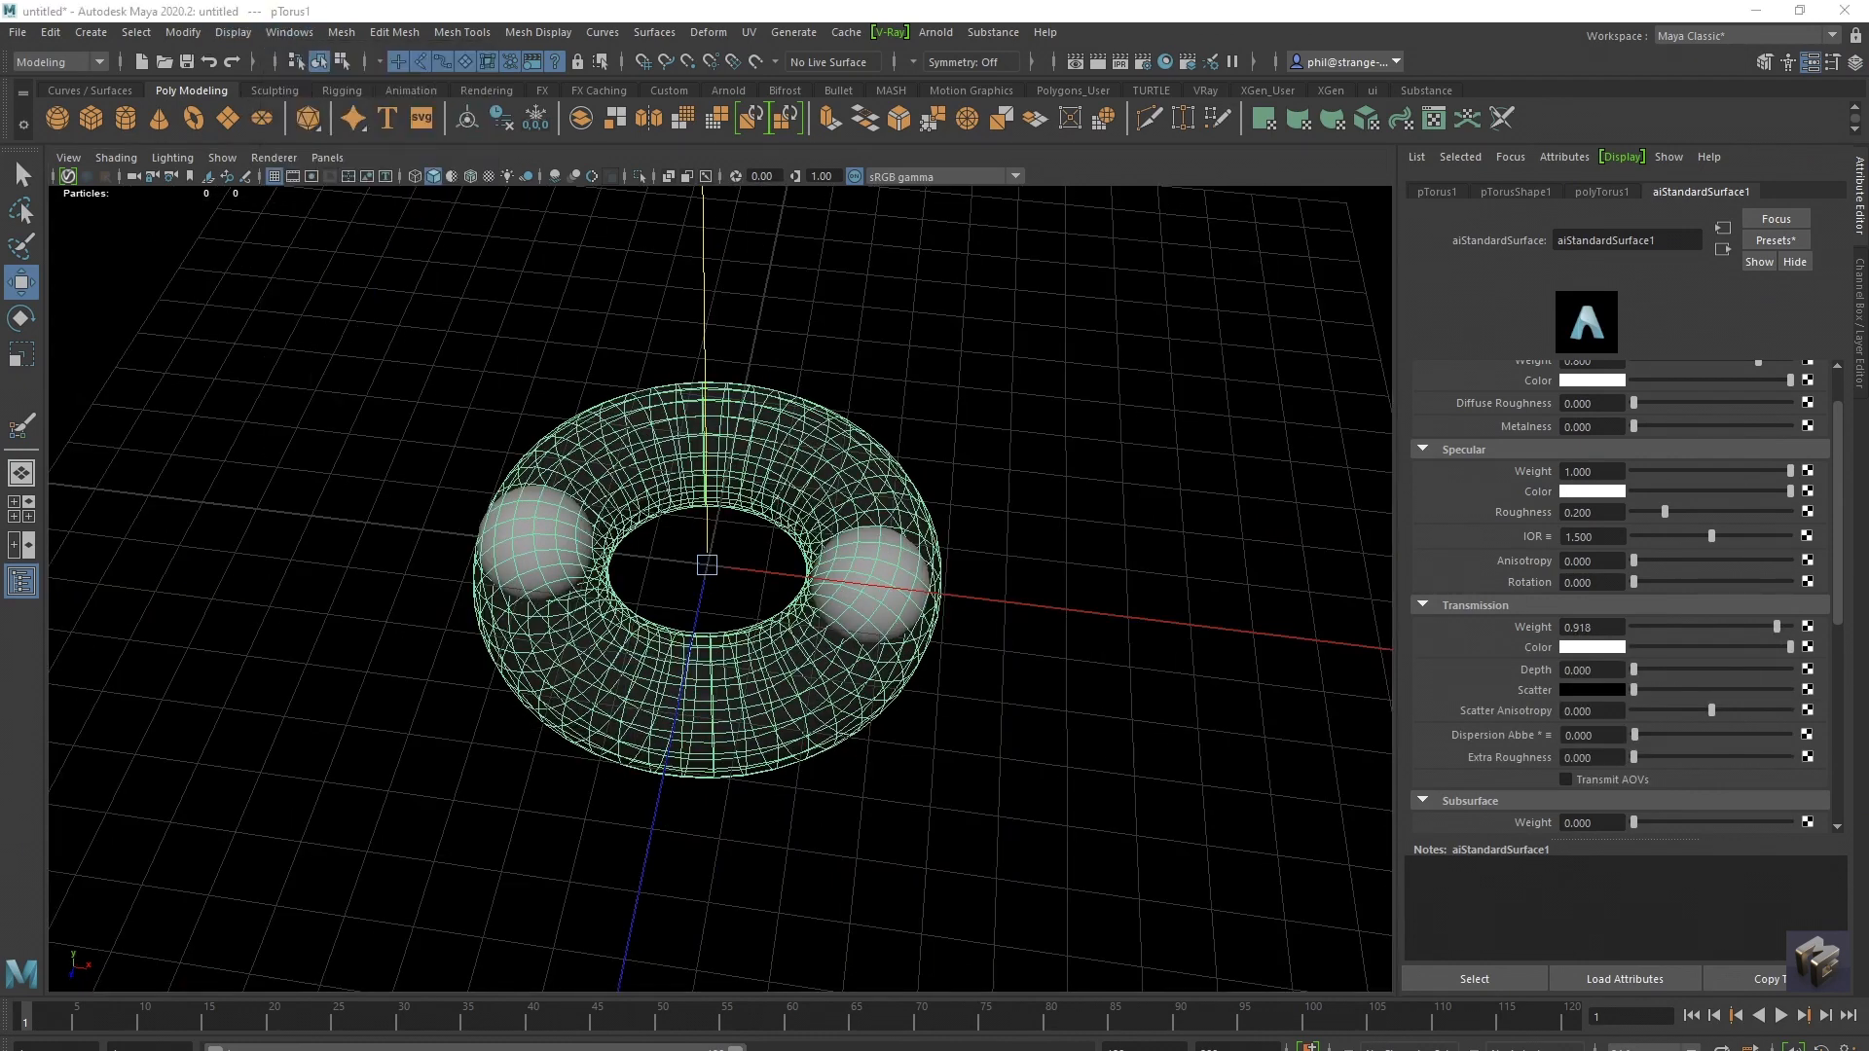
{"action": "left_click_drag", "start_coordinate": [0, 362], "coordinate": [43, 374]}
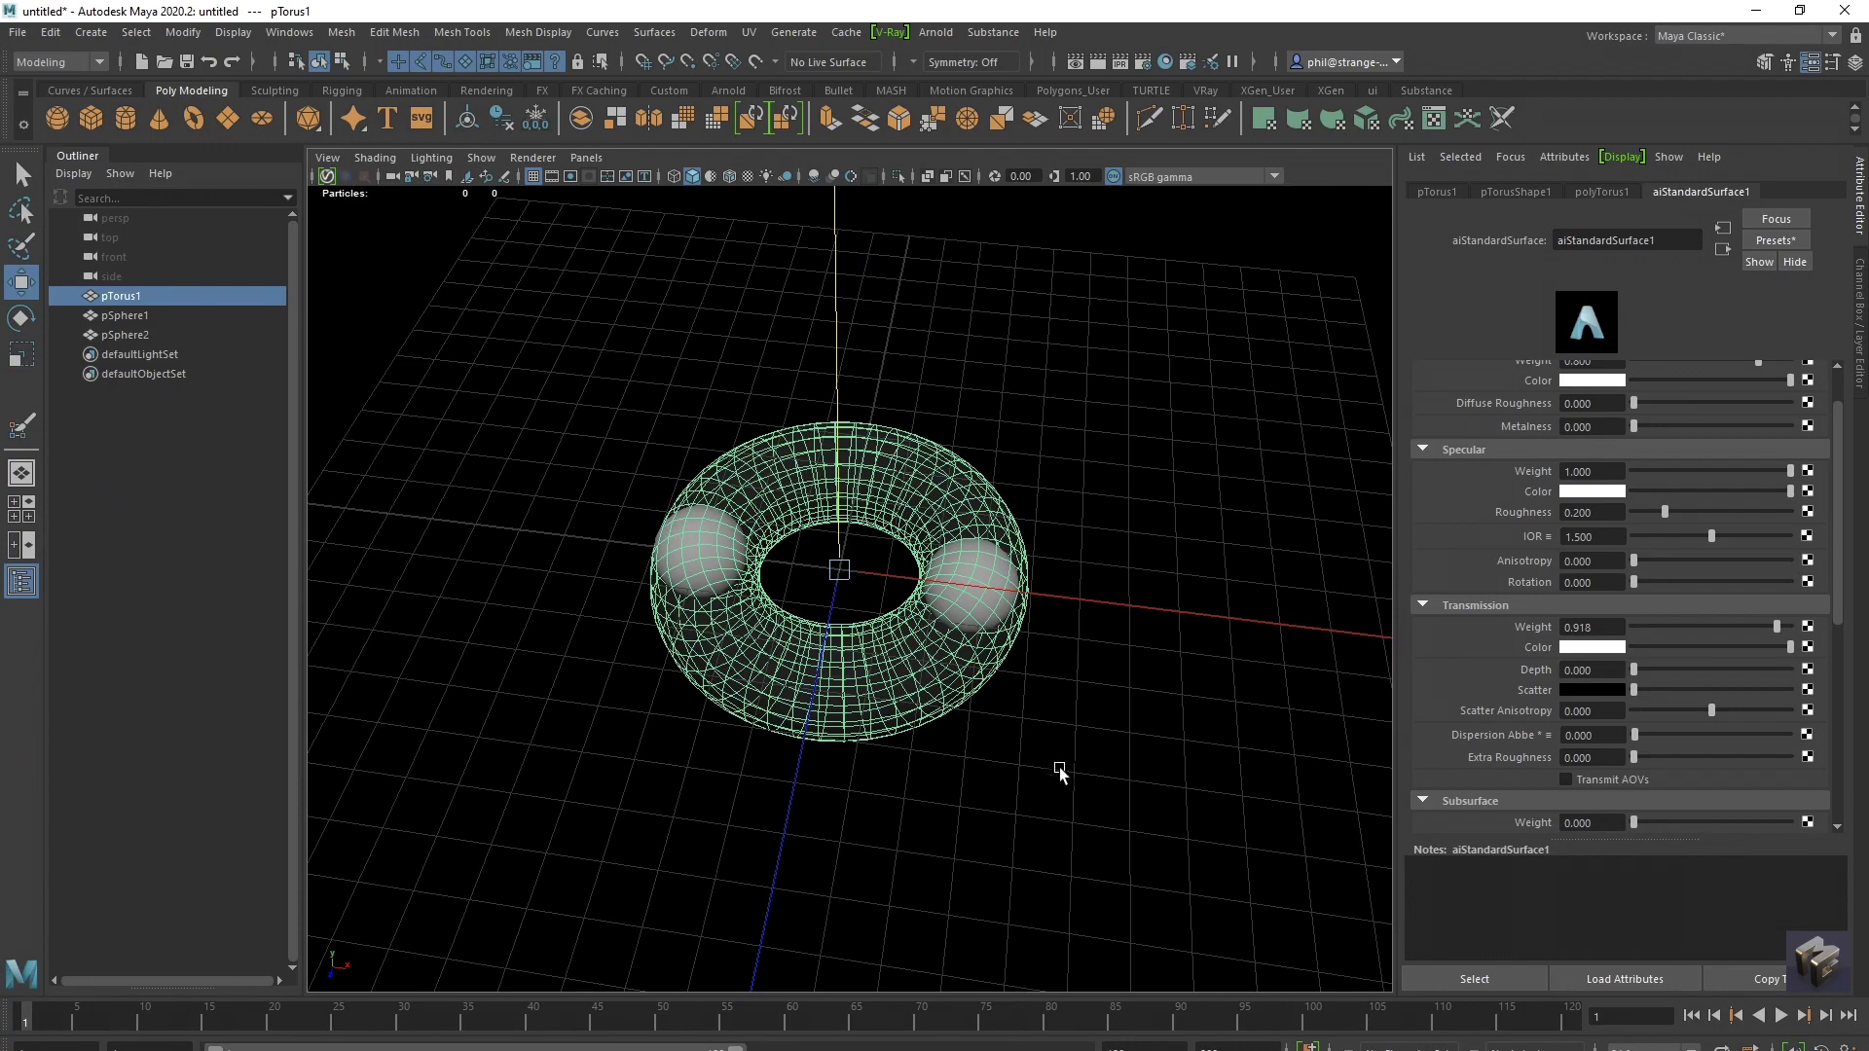
Step: Scale both spheres down uniformly so they sit well inside the torus tube, and hide the viewport grid
{"action": "left_click_drag", "start_coordinate": [1059, 773], "coordinate": [1013, 763], "text": "alt"}
{"action": "right_click_drag", "start_coordinate": [1013, 763], "coordinate": [984, 746], "text": "alt"}
{"action": "mouse_move", "coordinate": [984, 746]}
{"action": "left_mouse_down", "text": "alt"}
{"action": "mouse_move", "coordinate": [1001, 767]}
{"action": "mouse_move", "coordinate": [980, 792]}
{"action": "mouse_move", "coordinate": [956, 772]}
{"action": "mouse_move", "coordinate": [985, 753]}
{"action": "left_mouse_up", "text": "alt"}
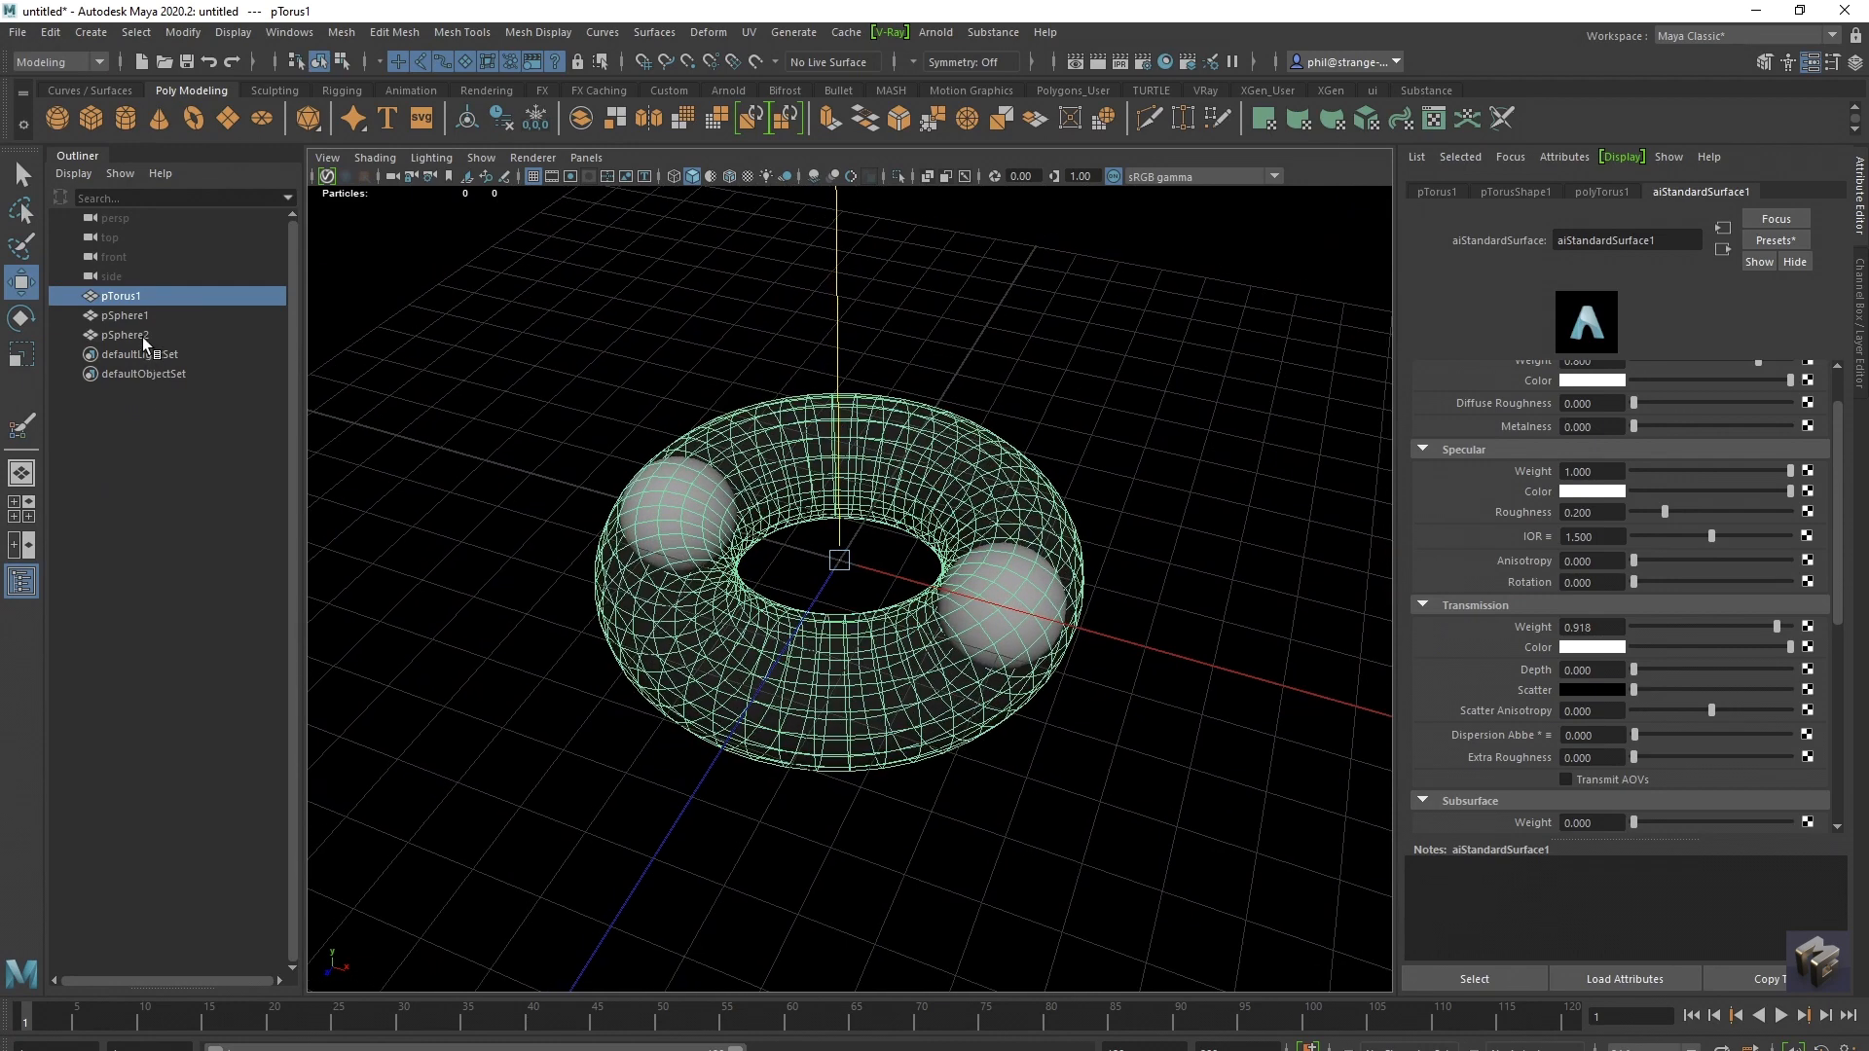
{"action": "left_click_drag", "start_coordinate": [143, 336], "coordinate": [143, 317]}
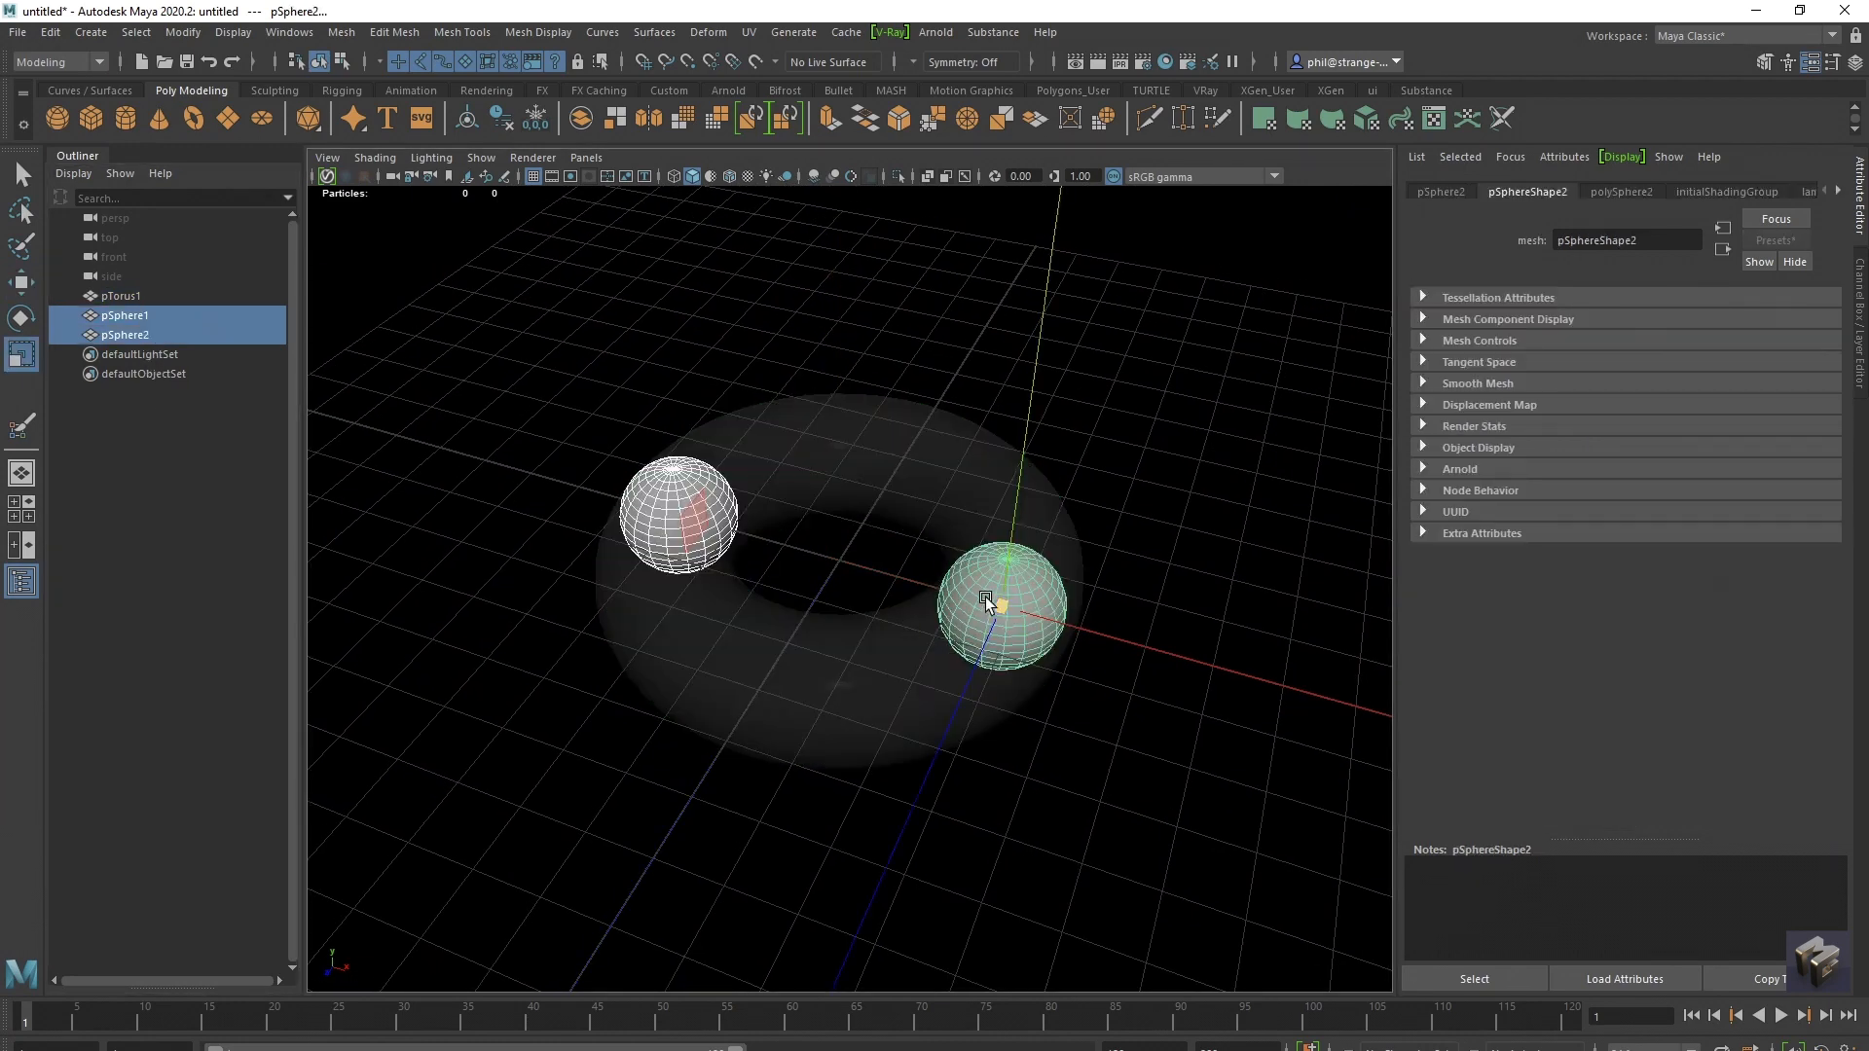
{"action": "key", "text": "r"}
{"action": "left_click_drag", "start_coordinate": [988, 606], "coordinate": [773, 609]}
{"action": "left_click", "coordinate": [285, 35]}
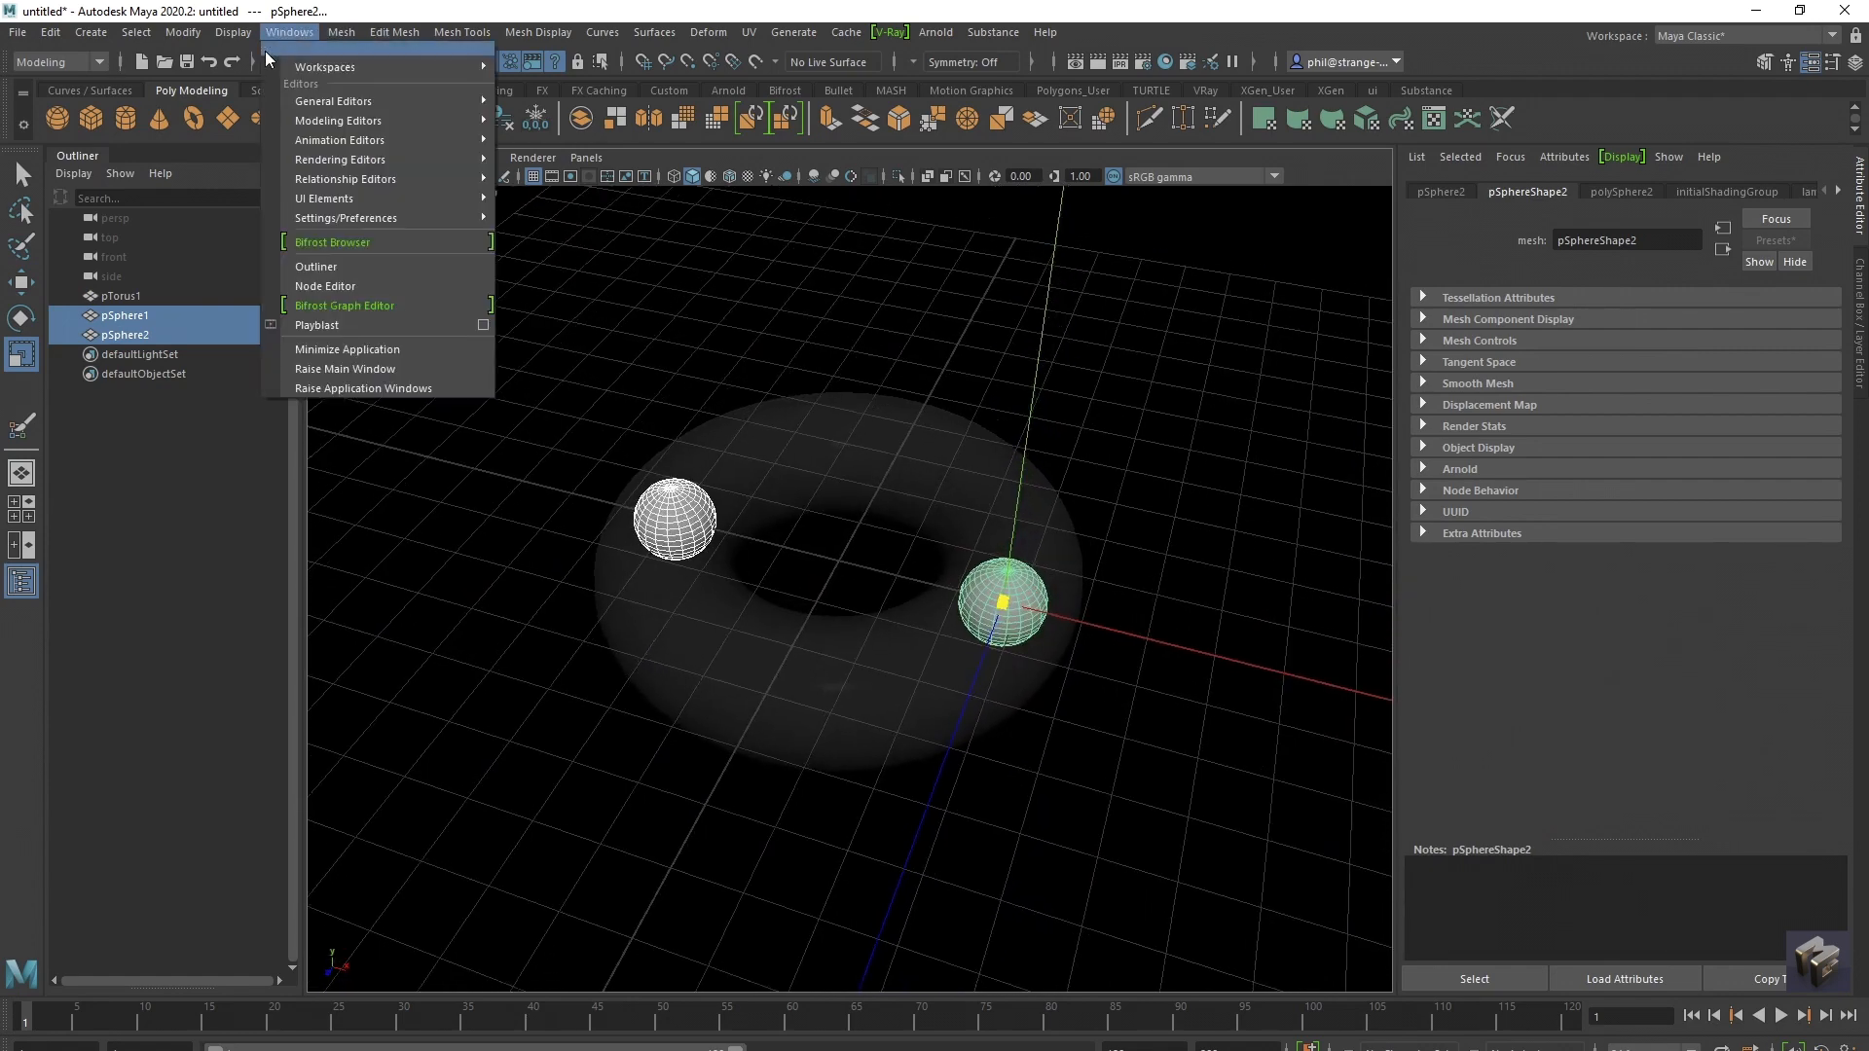
{"action": "left_click", "coordinate": [251, 70]}
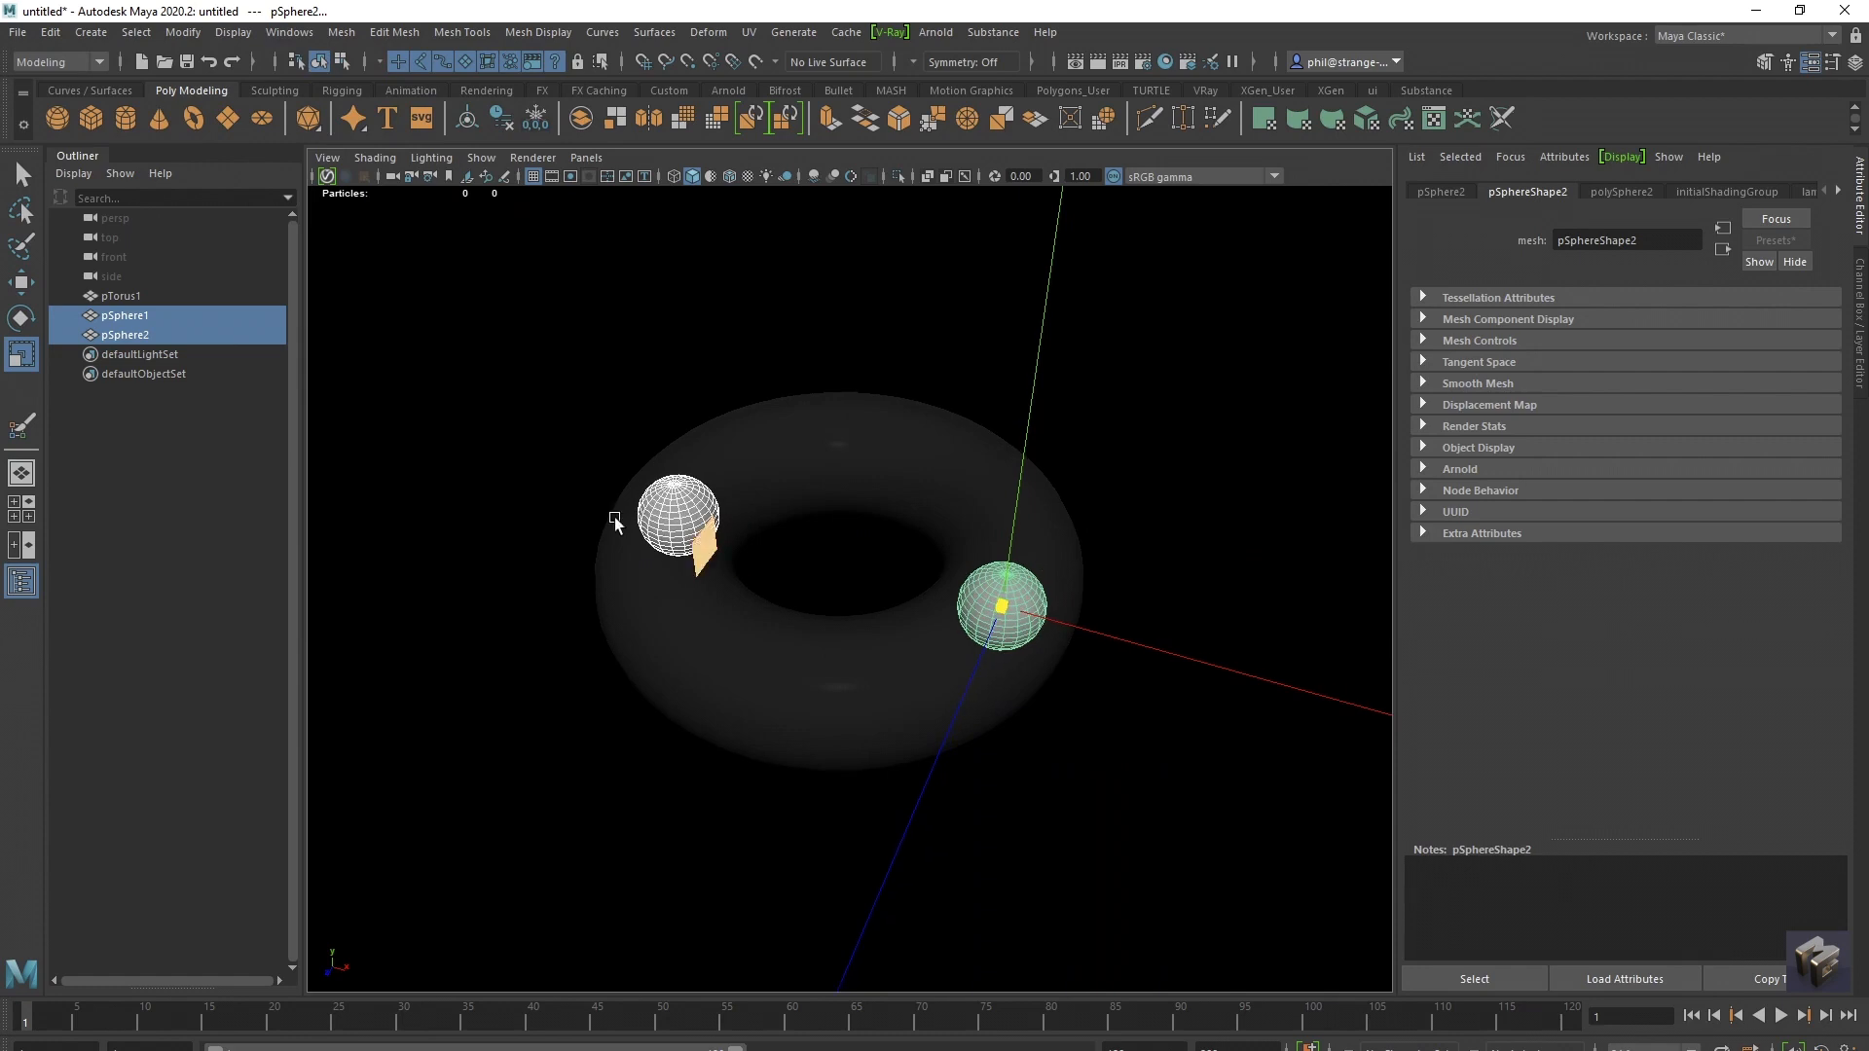
Step: Open the Bifrost Graph Editor, create a new graph, and enlarge and reposition the editor so the Outliner stays accessible
{"action": "left_click_drag", "start_coordinate": [0, 530], "coordinate": [1525, 163]}
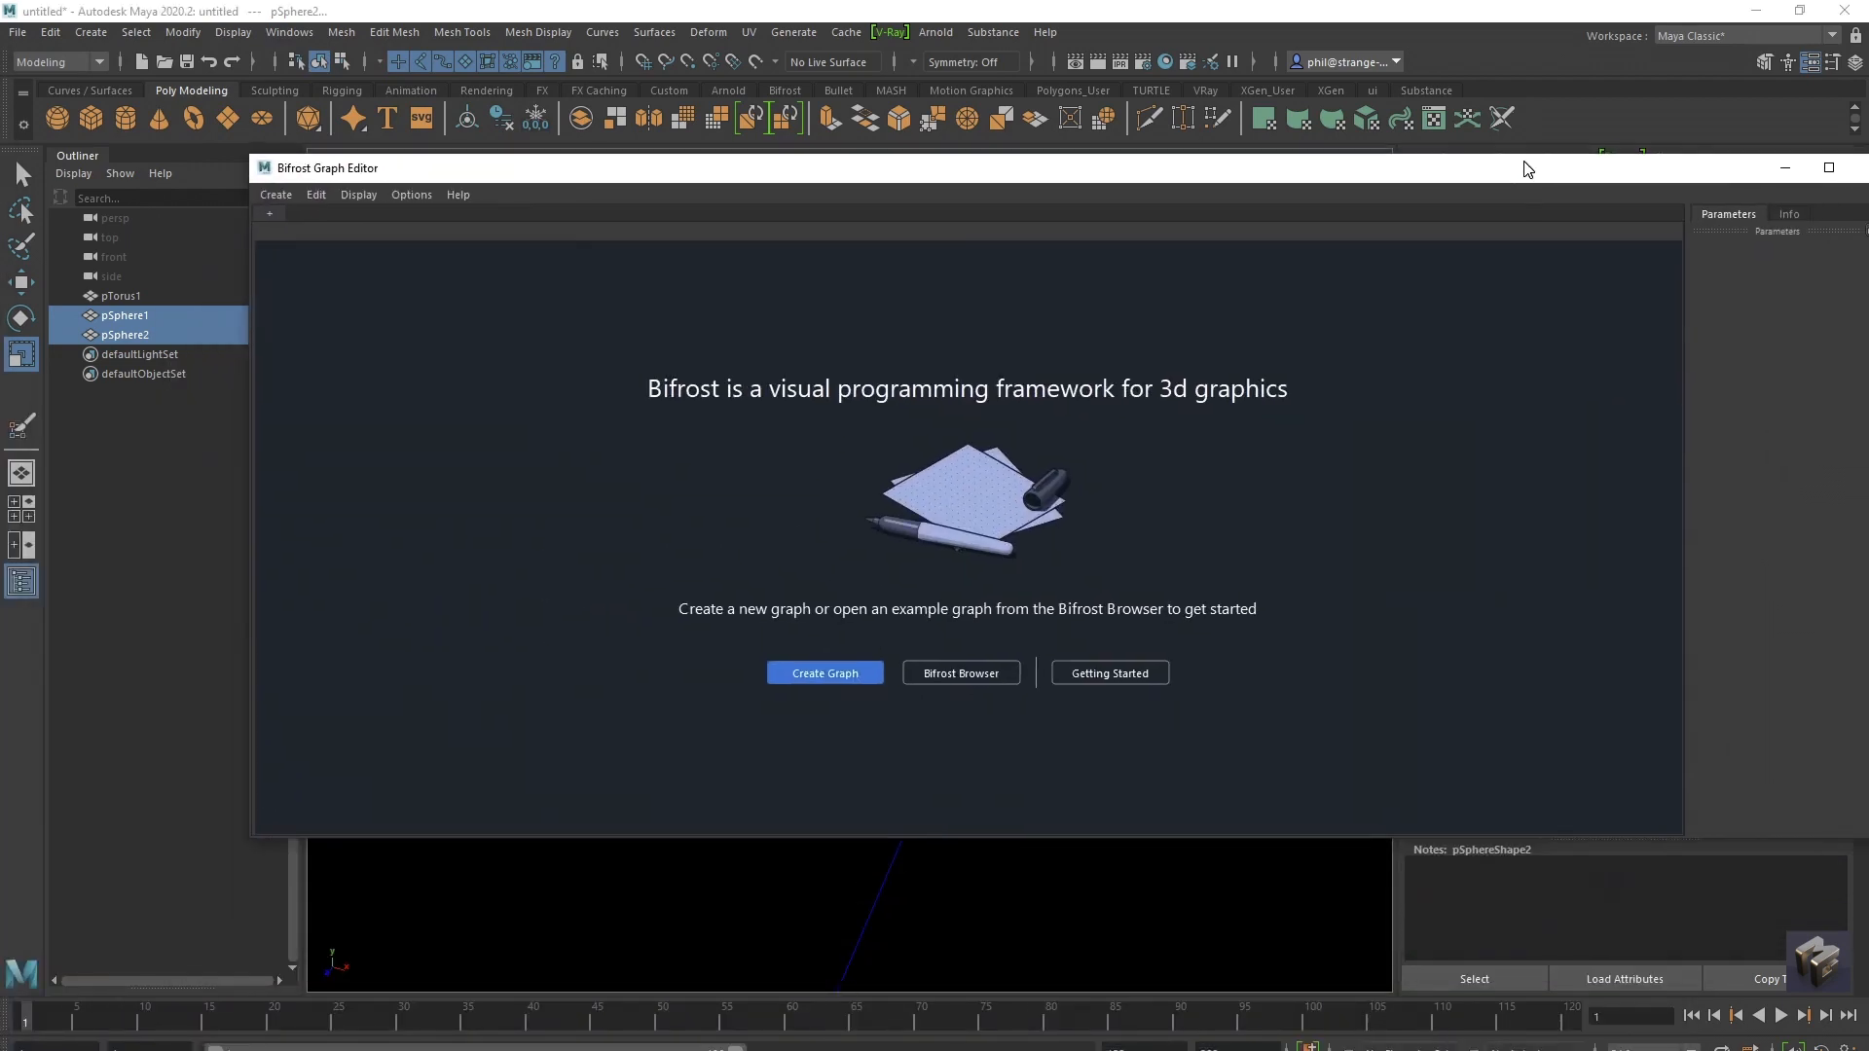
{"action": "left_click", "coordinate": [816, 677]}
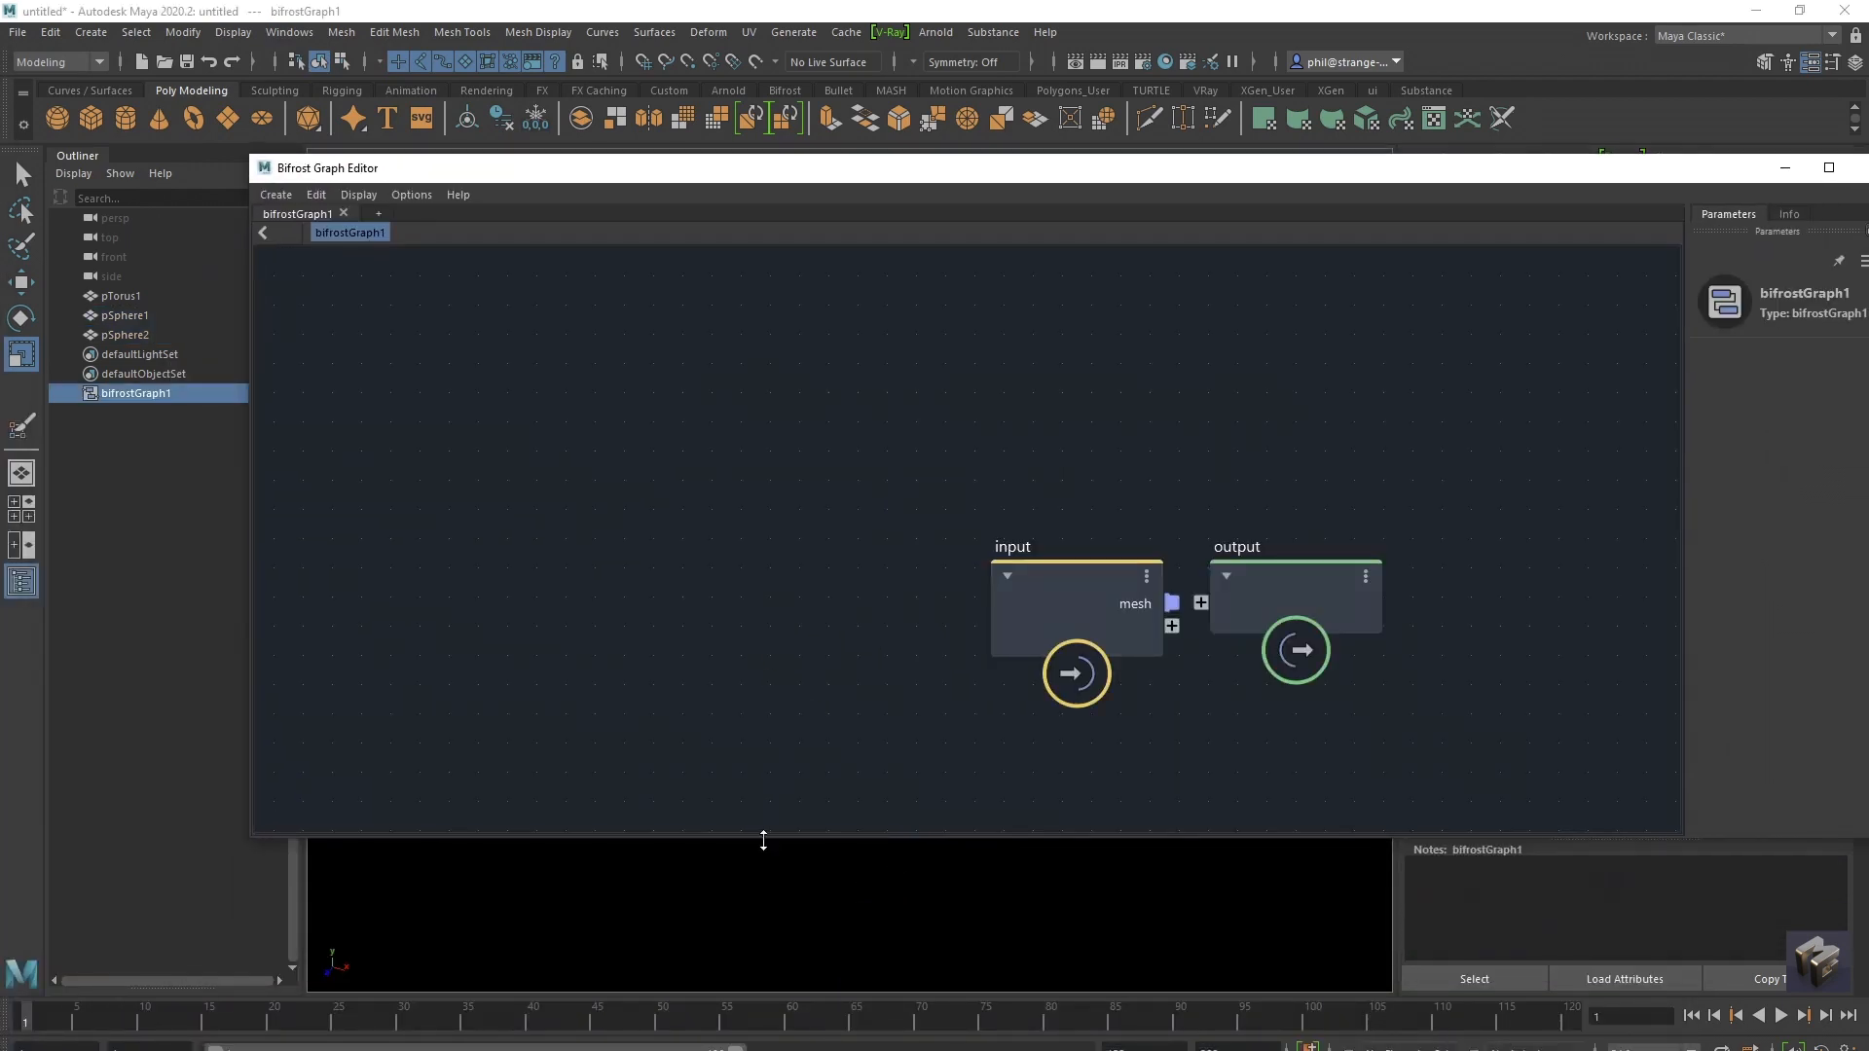
{"action": "left_click_drag", "start_coordinate": [771, 973], "coordinate": [771, 993]}
{"action": "left_click_drag", "start_coordinate": [856, 175], "coordinate": [930, 113]}
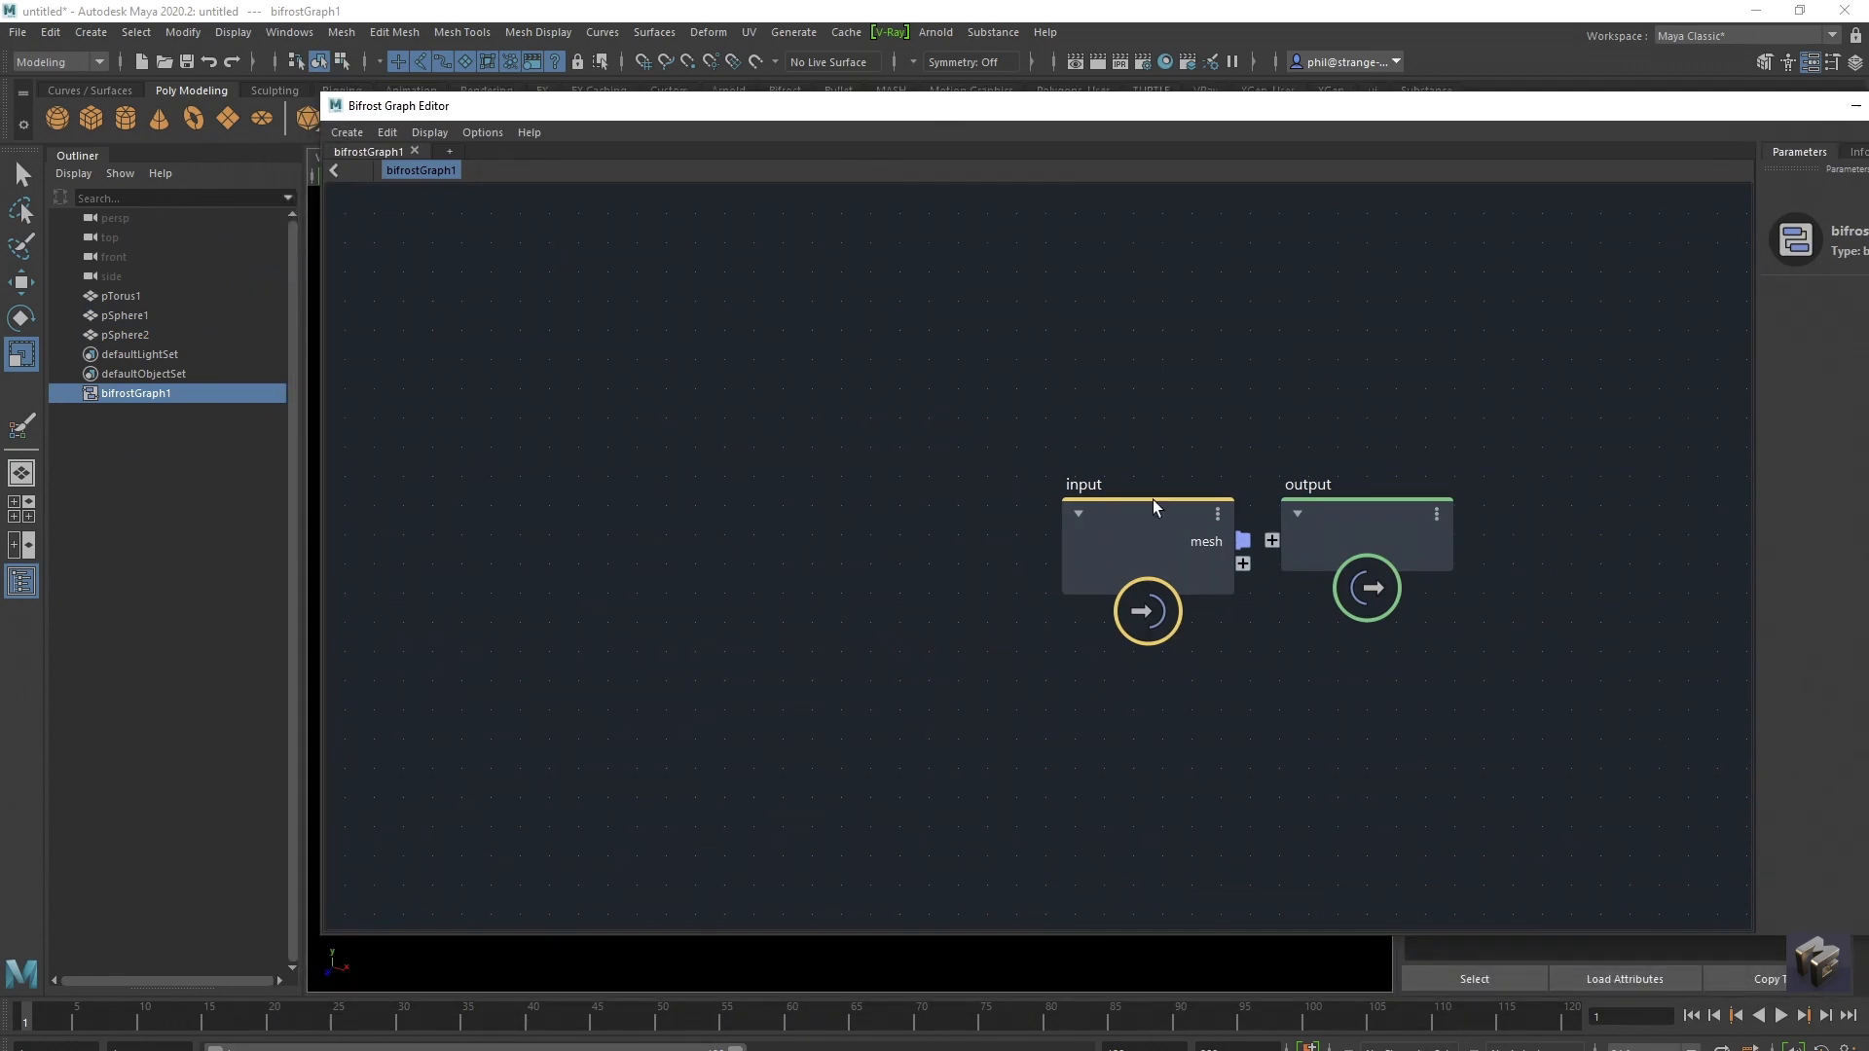
Step: Move the default input node aside, add pSphere2, pSphere1 and pTorus1 to the graph as mesh inputs, and space out the sphere nodes
{"action": "left_click_drag", "start_coordinate": [1153, 500], "coordinate": [477, 763]}
{"action": "left_click", "coordinate": [124, 334]}
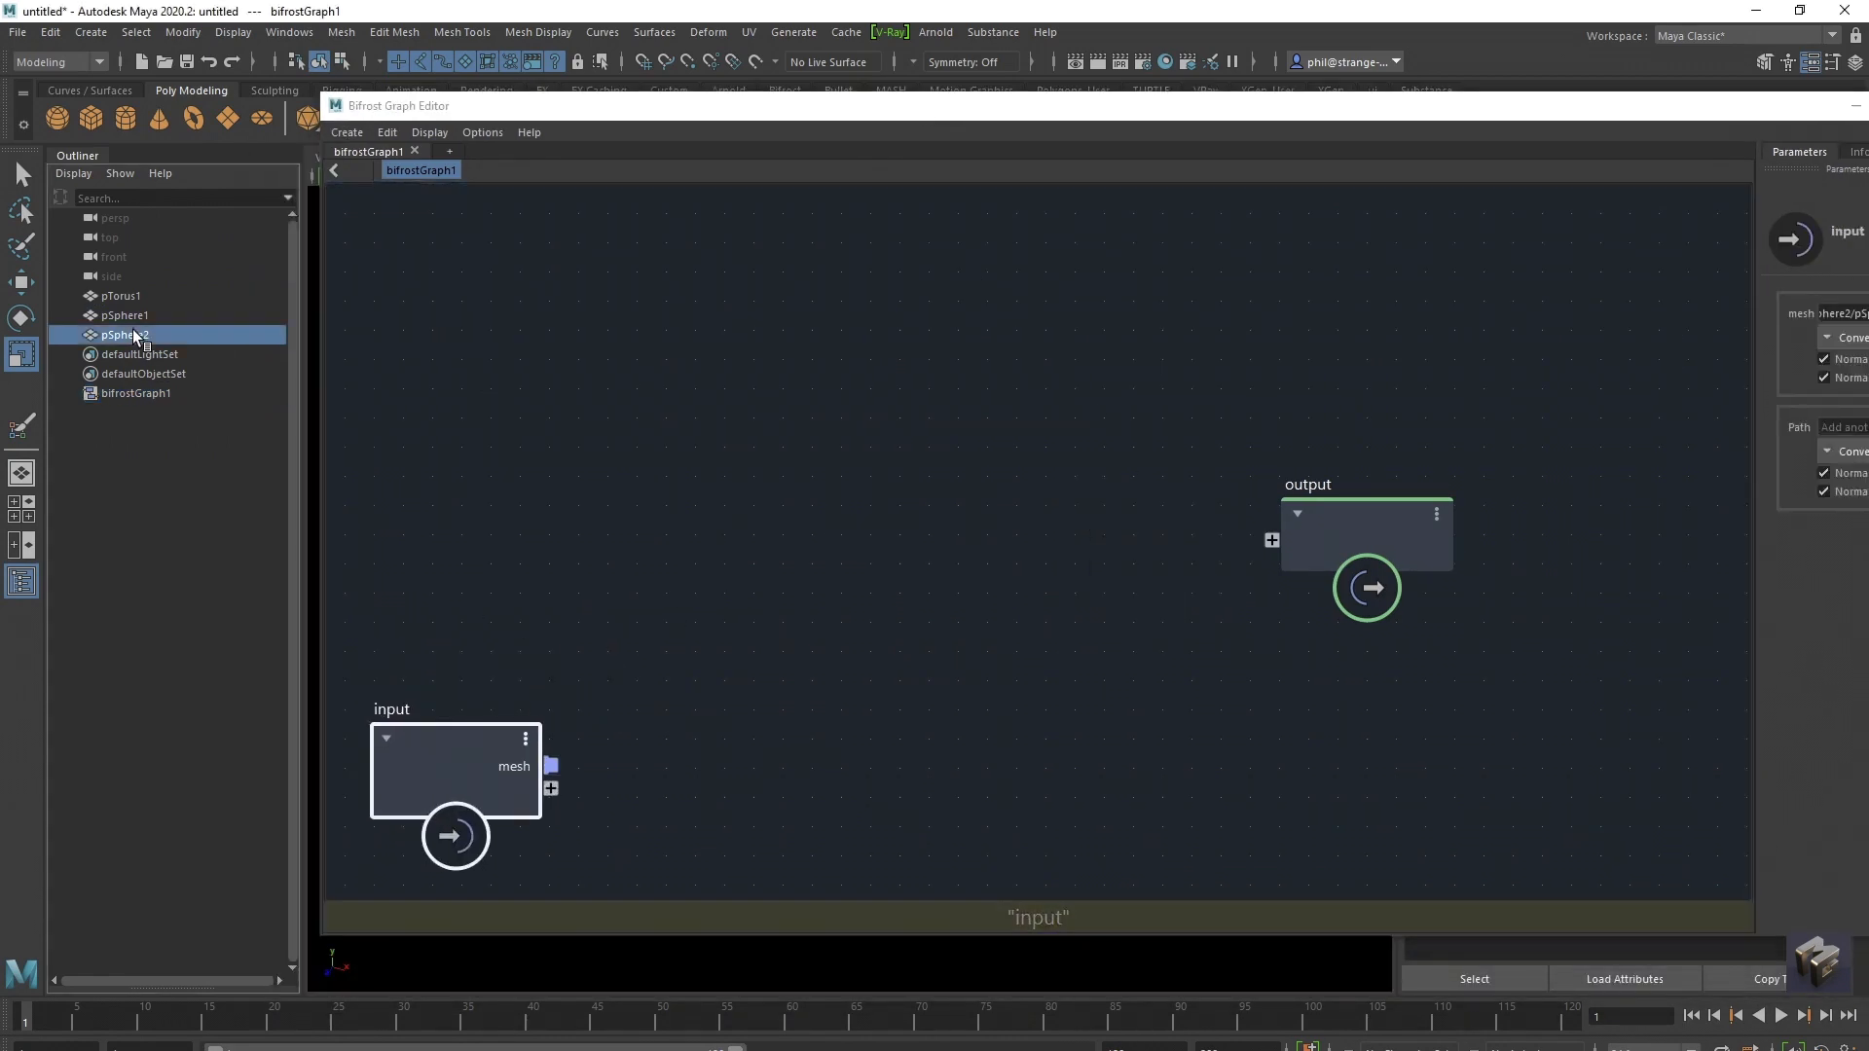
{"action": "left_click_drag", "start_coordinate": [124, 333], "coordinate": [837, 565]}
{"action": "left_click", "coordinate": [120, 314]}
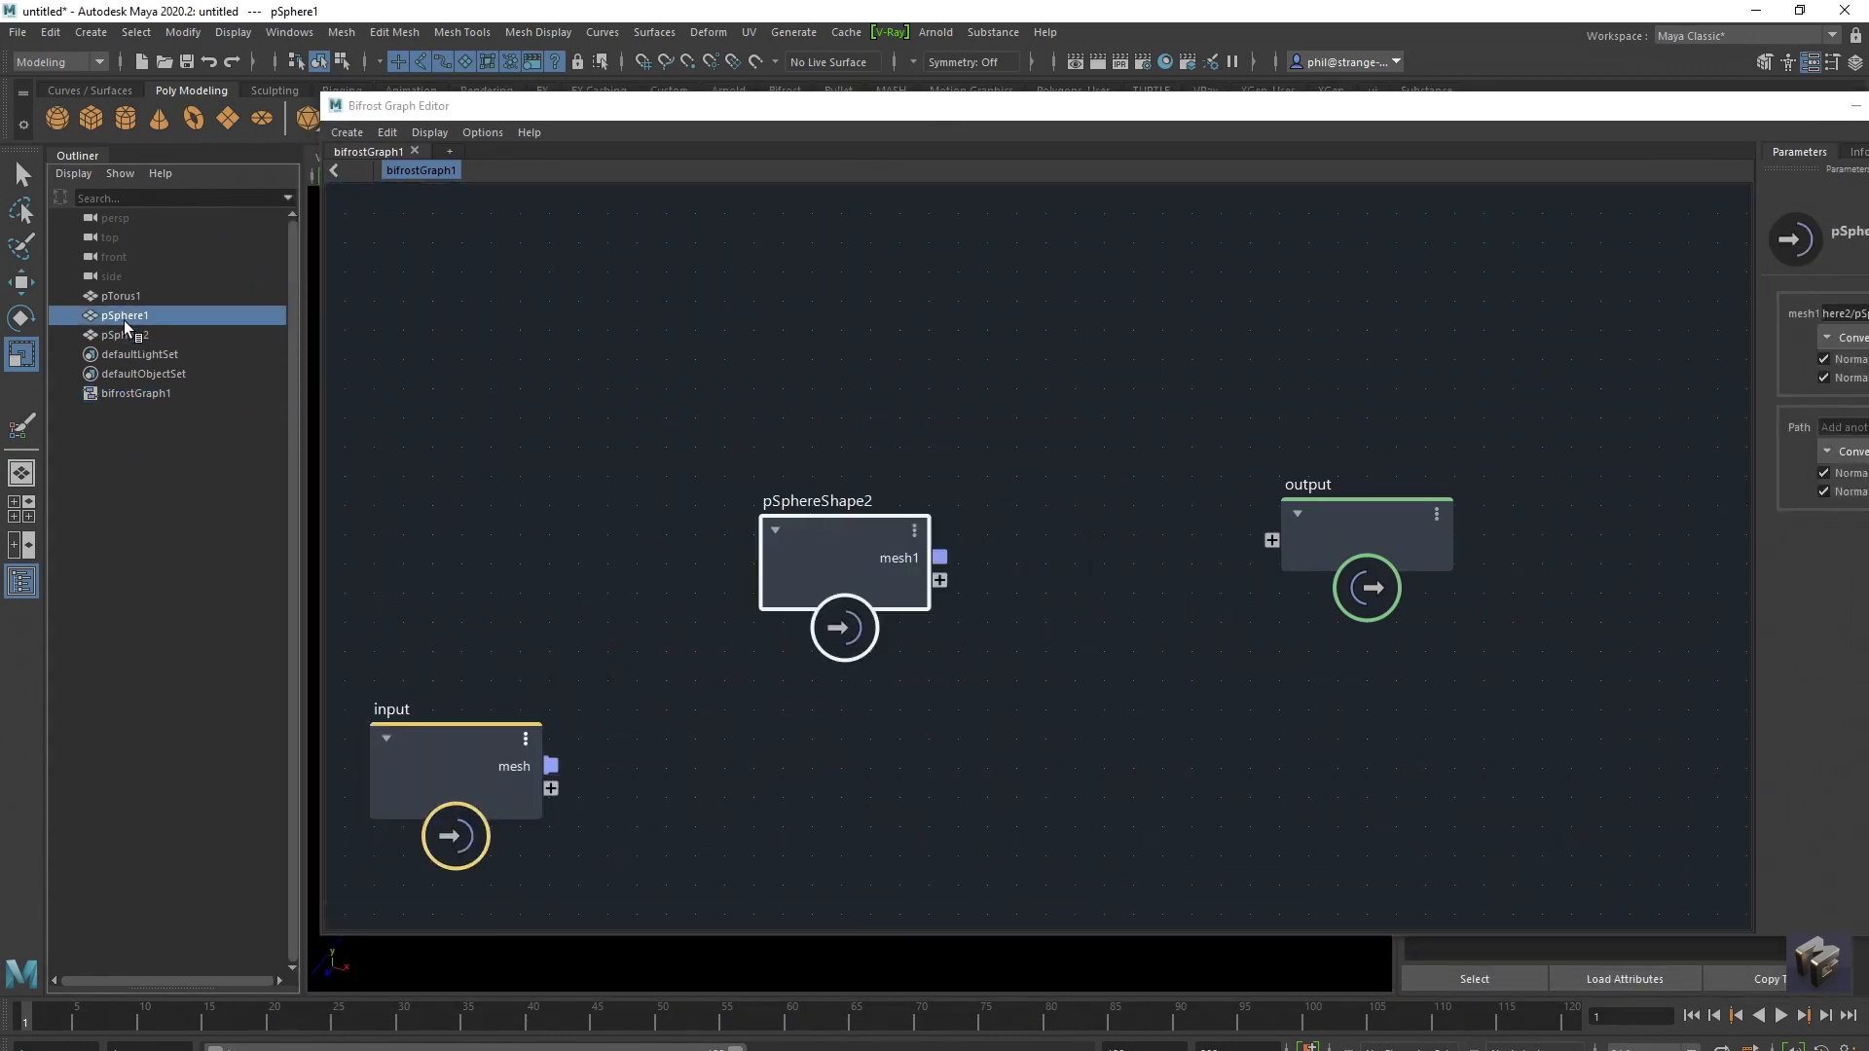
{"action": "left_click_drag", "start_coordinate": [119, 313], "coordinate": [957, 420]}
{"action": "left_click", "coordinate": [125, 296]}
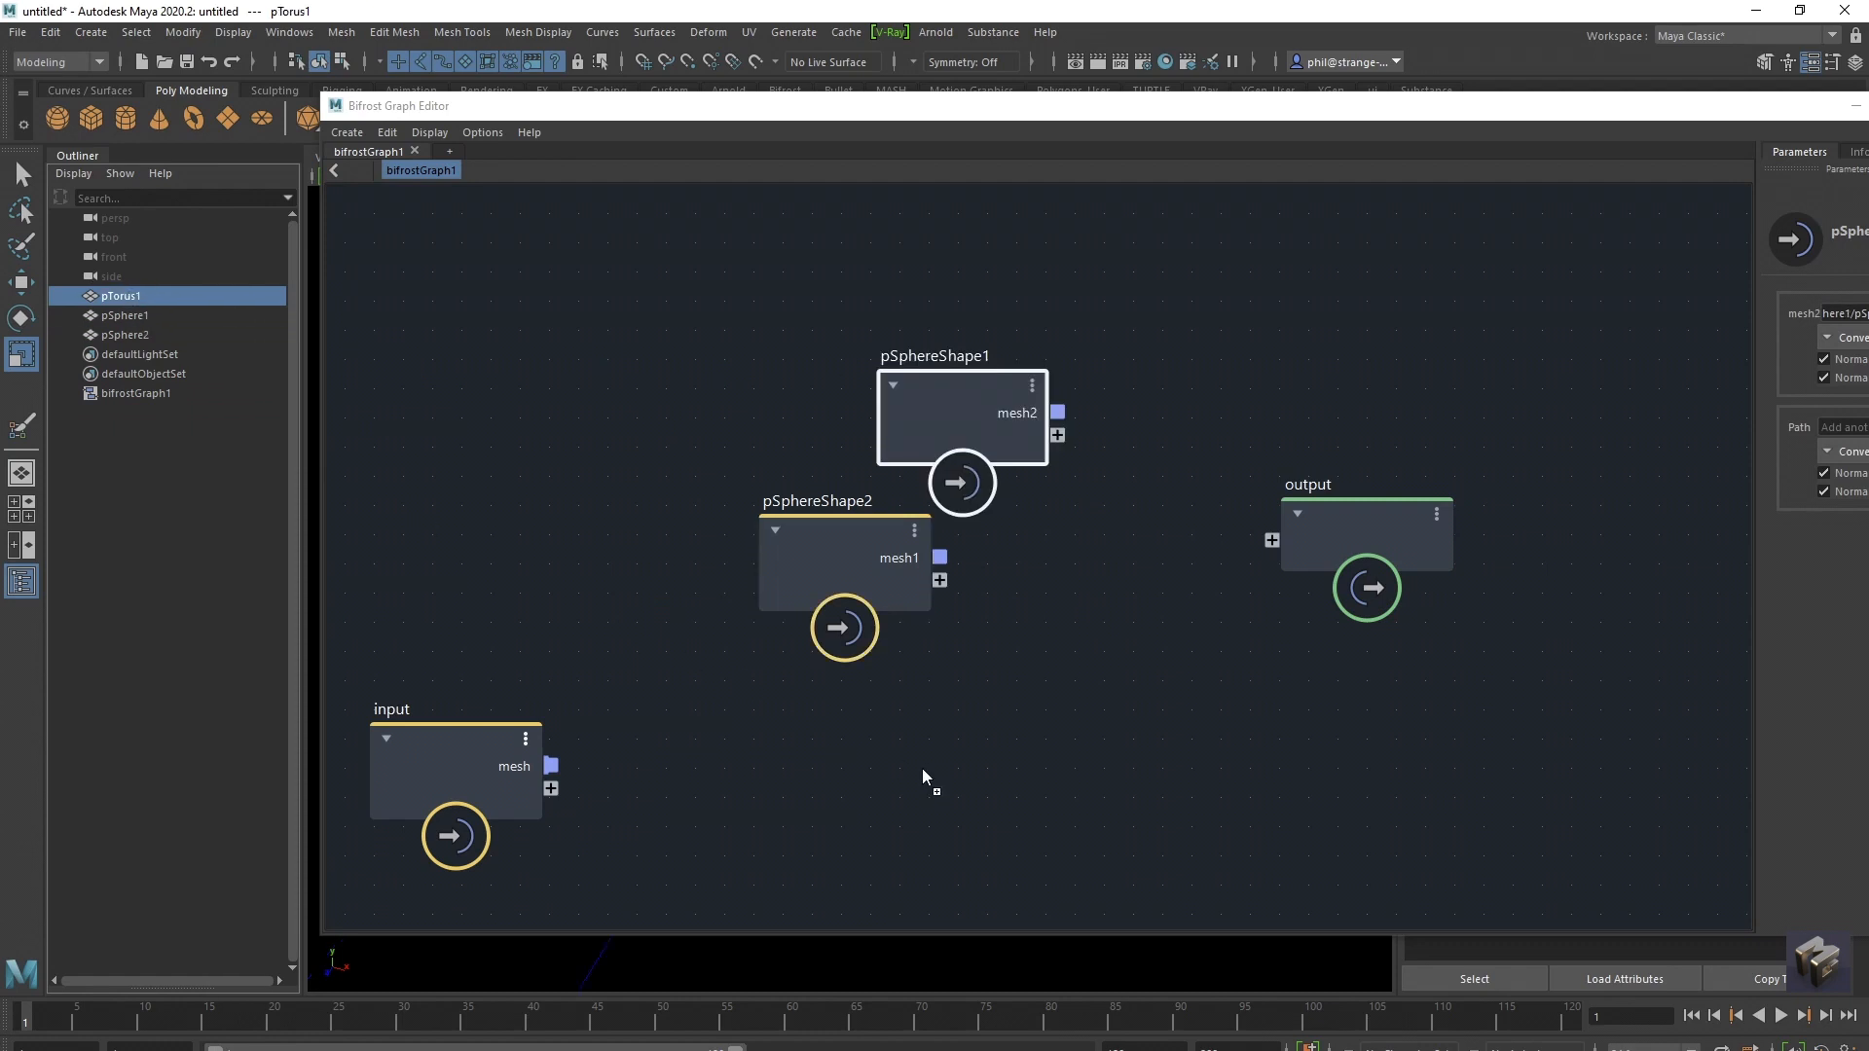
{"action": "left_click_drag", "start_coordinate": [922, 775], "coordinate": [922, 775]}
{"action": "left_click_drag", "start_coordinate": [861, 560], "coordinate": [770, 525]}
{"action": "left_click_drag", "start_coordinate": [991, 463], "coordinate": [746, 378]}
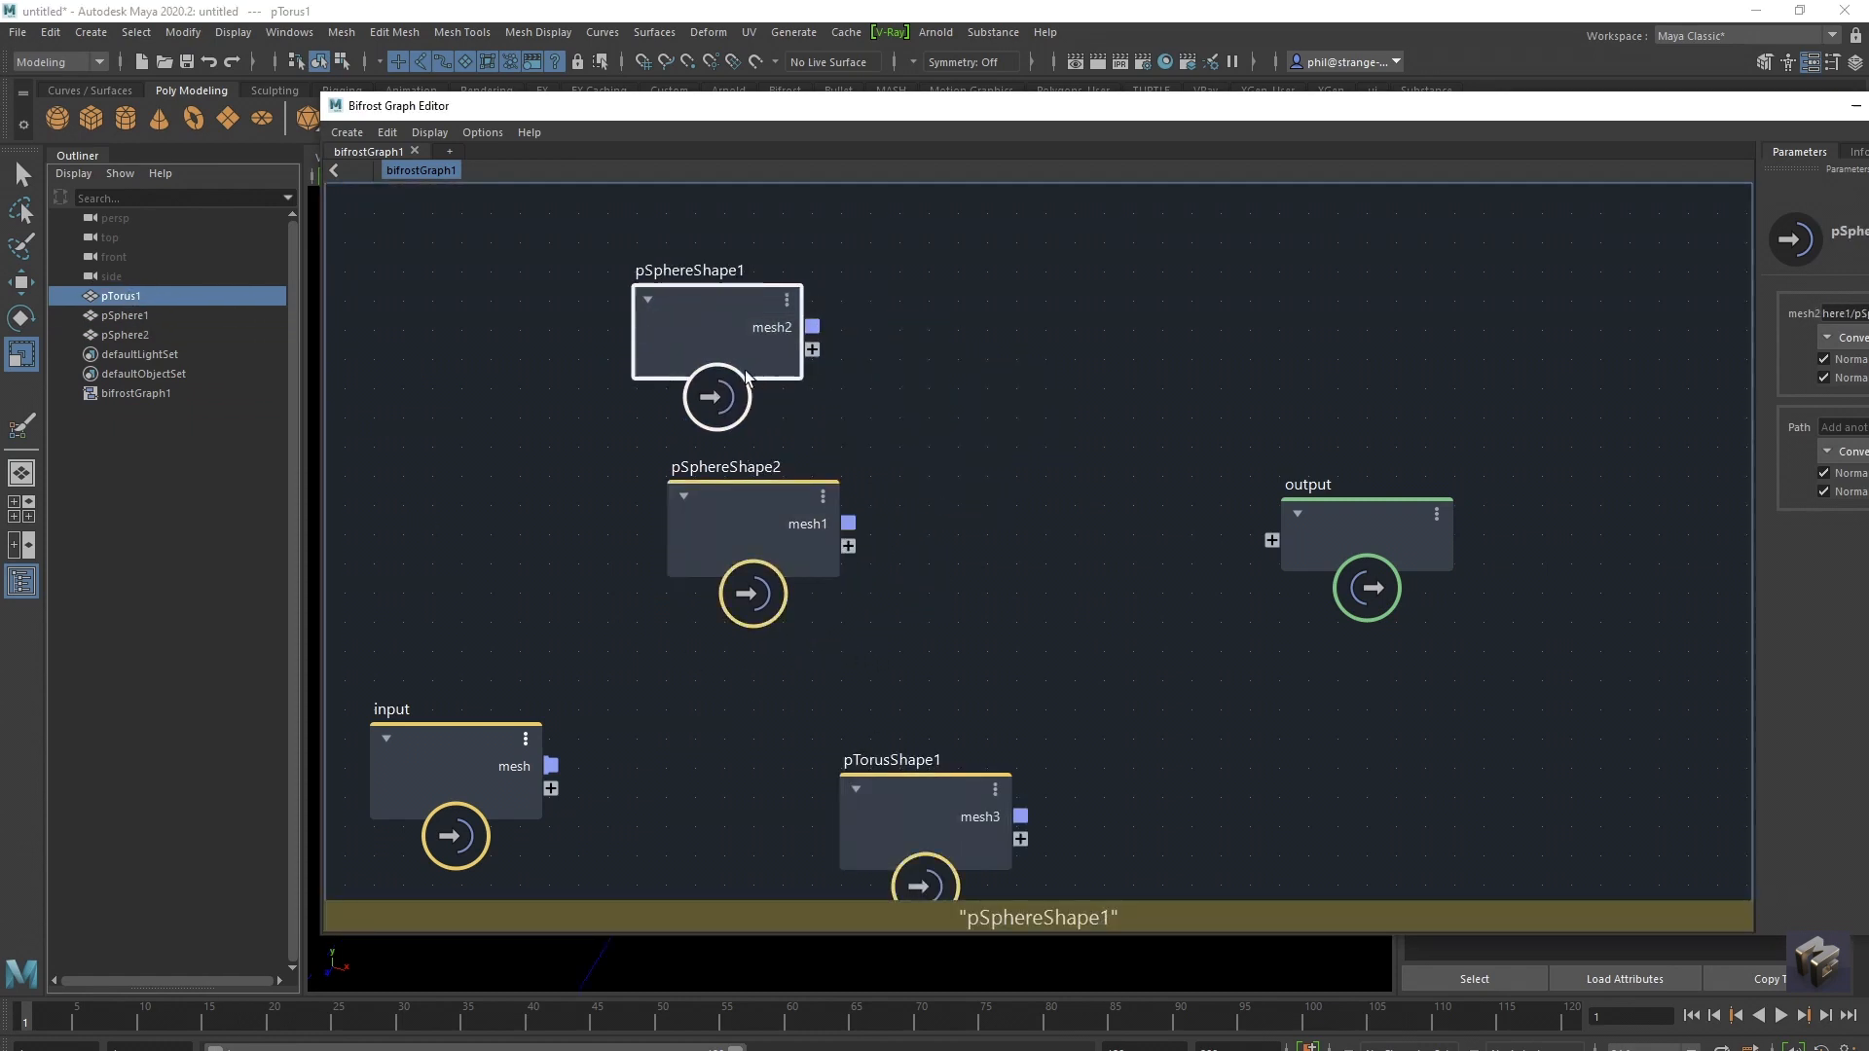
Step: Add an mpm_solver_settings node and a simulate_mpm node to the graph
{"action": "scroll", "coordinate": [1101, 529], "scroll_direction": "down", "scroll_amount": 1}
{"action": "middle_click_drag", "start_coordinate": [1101, 529], "coordinate": [1005, 516]}
{"action": "key", "text": "Tab"}
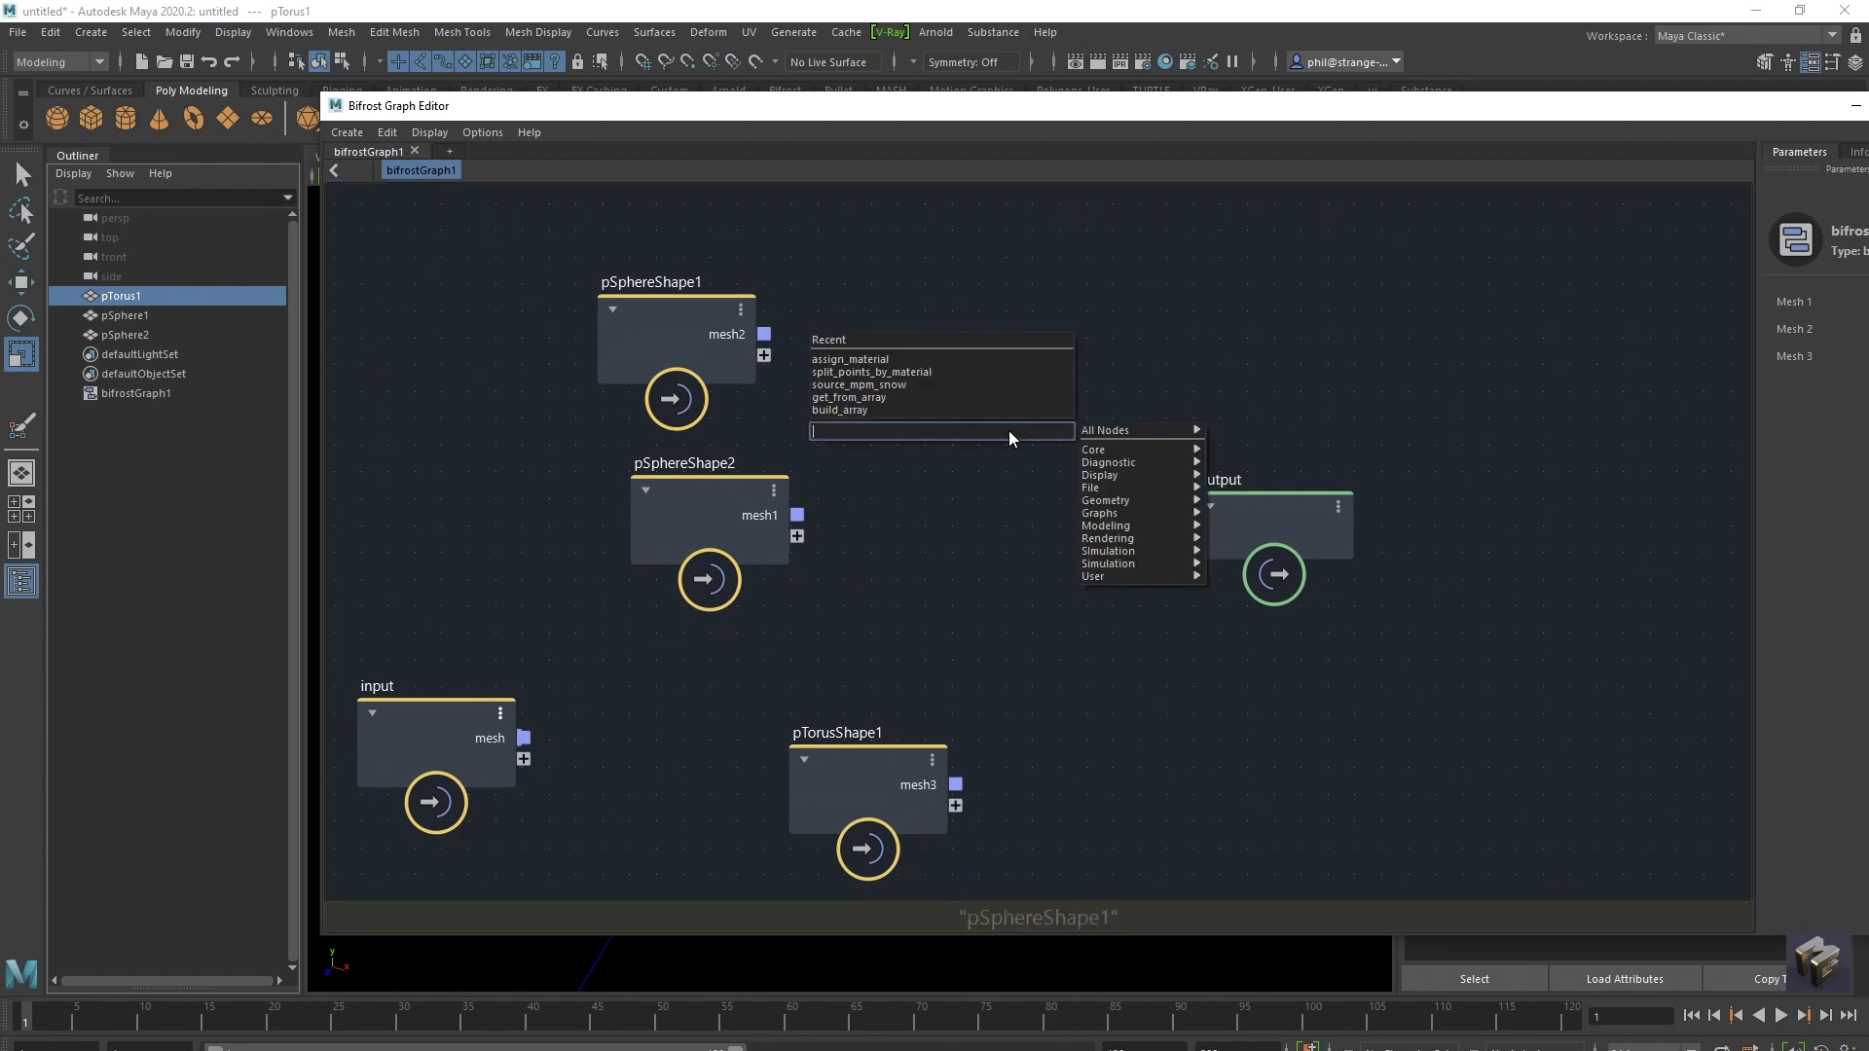
{"action": "type", "text": "mpm"}
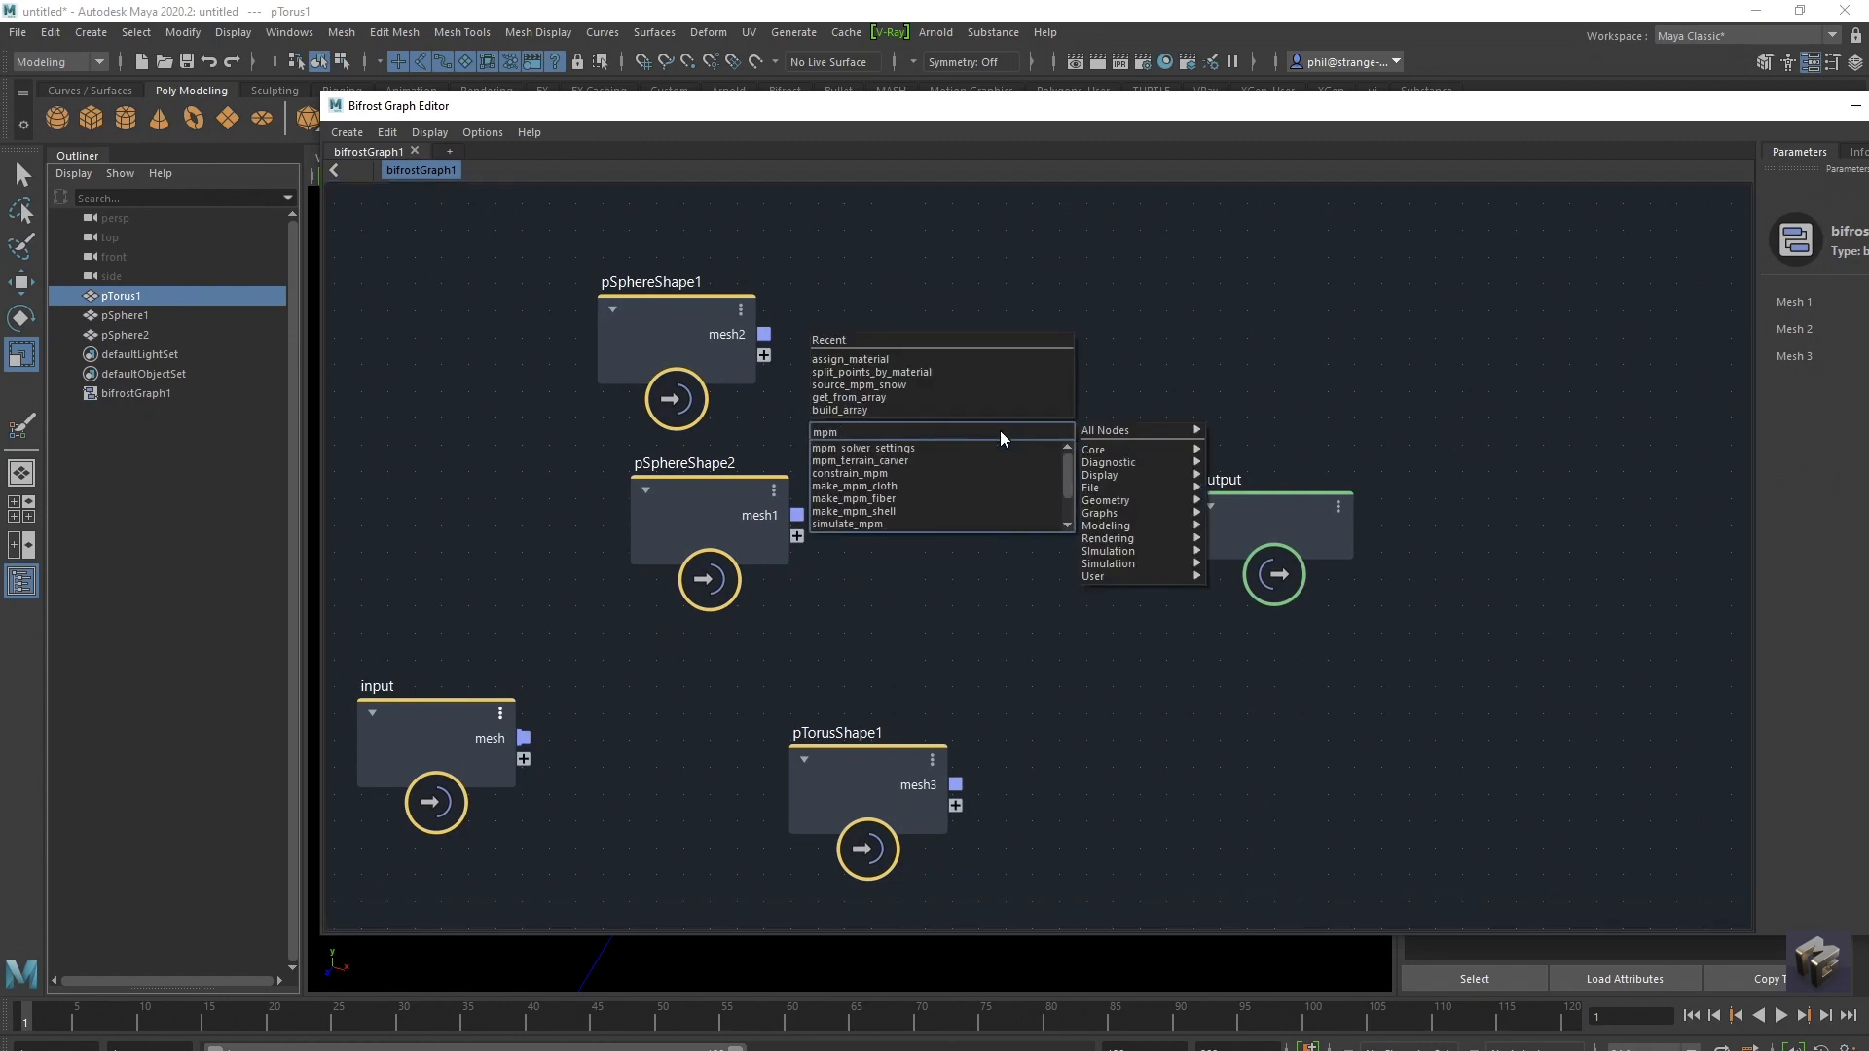
{"action": "left_click", "coordinate": [988, 445]}
{"action": "key", "text": "Tab"}
{"action": "type", "text": "m"}
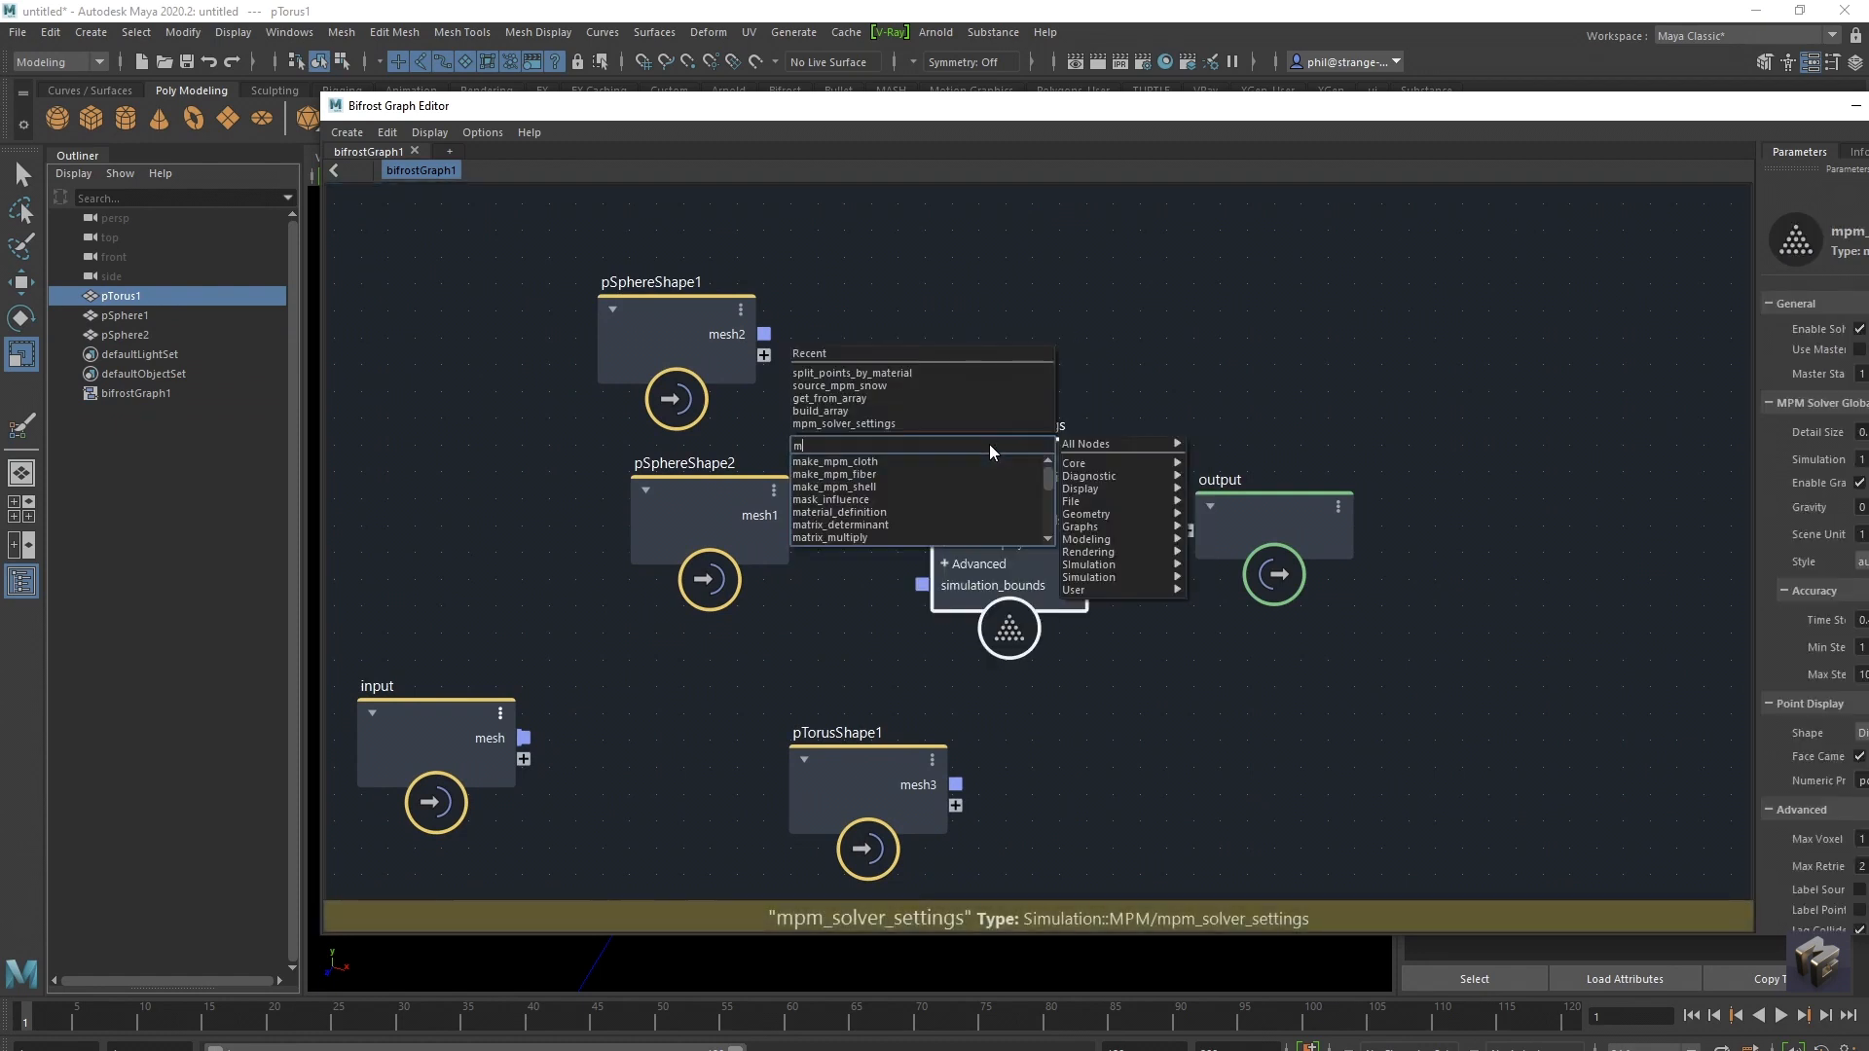
{"action": "type", "text": "pm"}
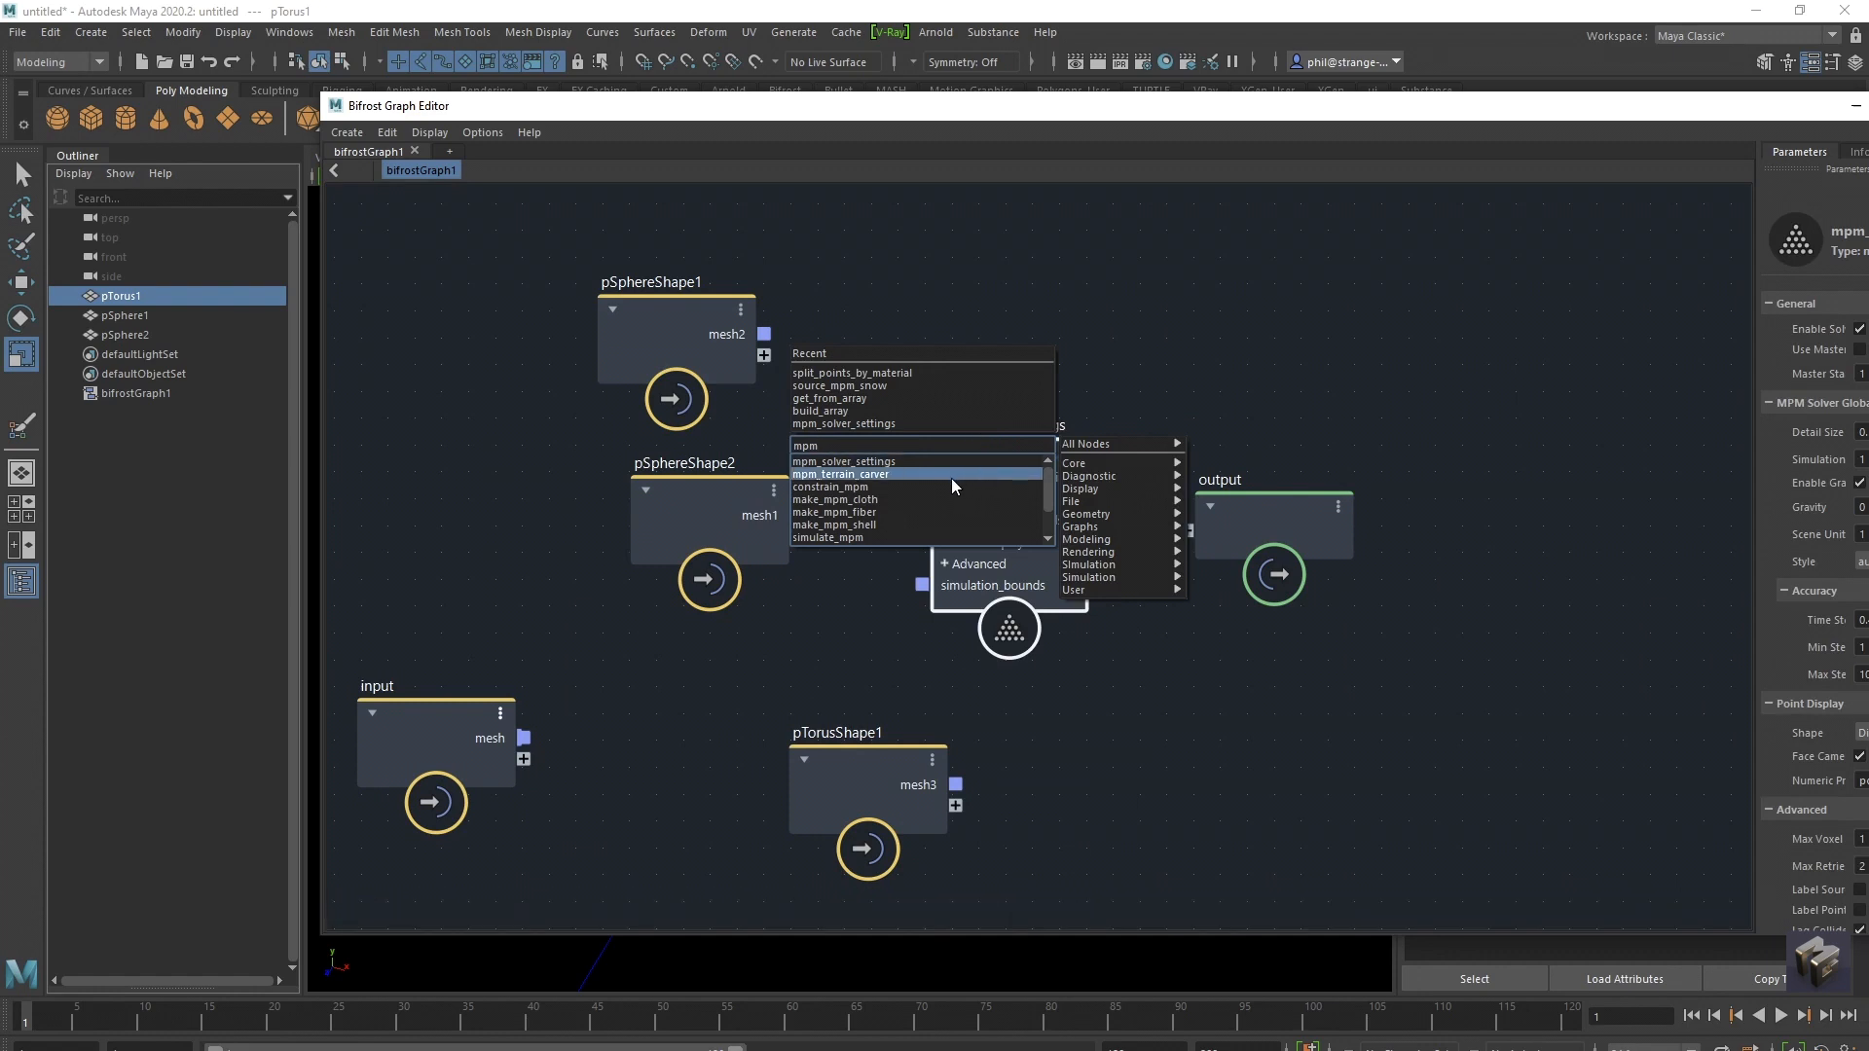
{"action": "left_click", "coordinate": [881, 533]}
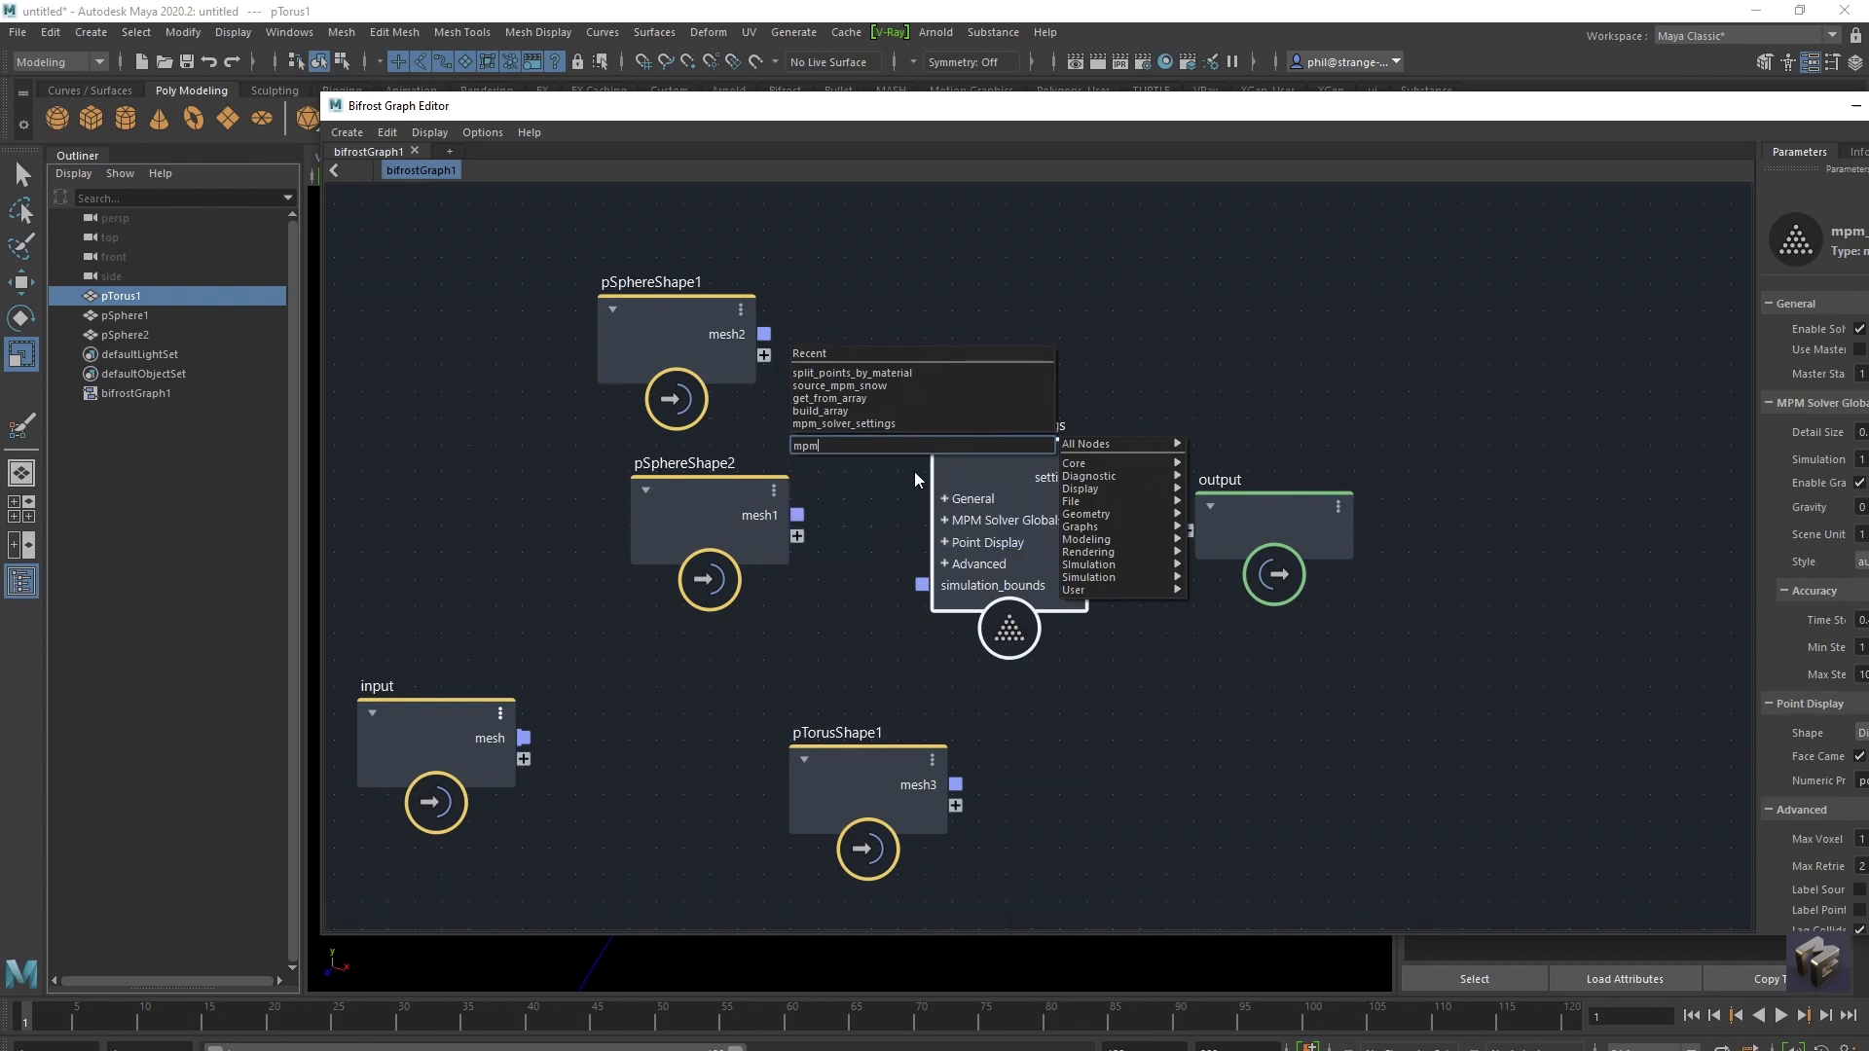
Step: Add a source_mpm_sand node and a source_mpm_snow node to the graph
{"action": "left_click", "coordinate": [1178, 355]}
{"action": "key", "text": "Tab"}
{"action": "type", "text": "mpm"}
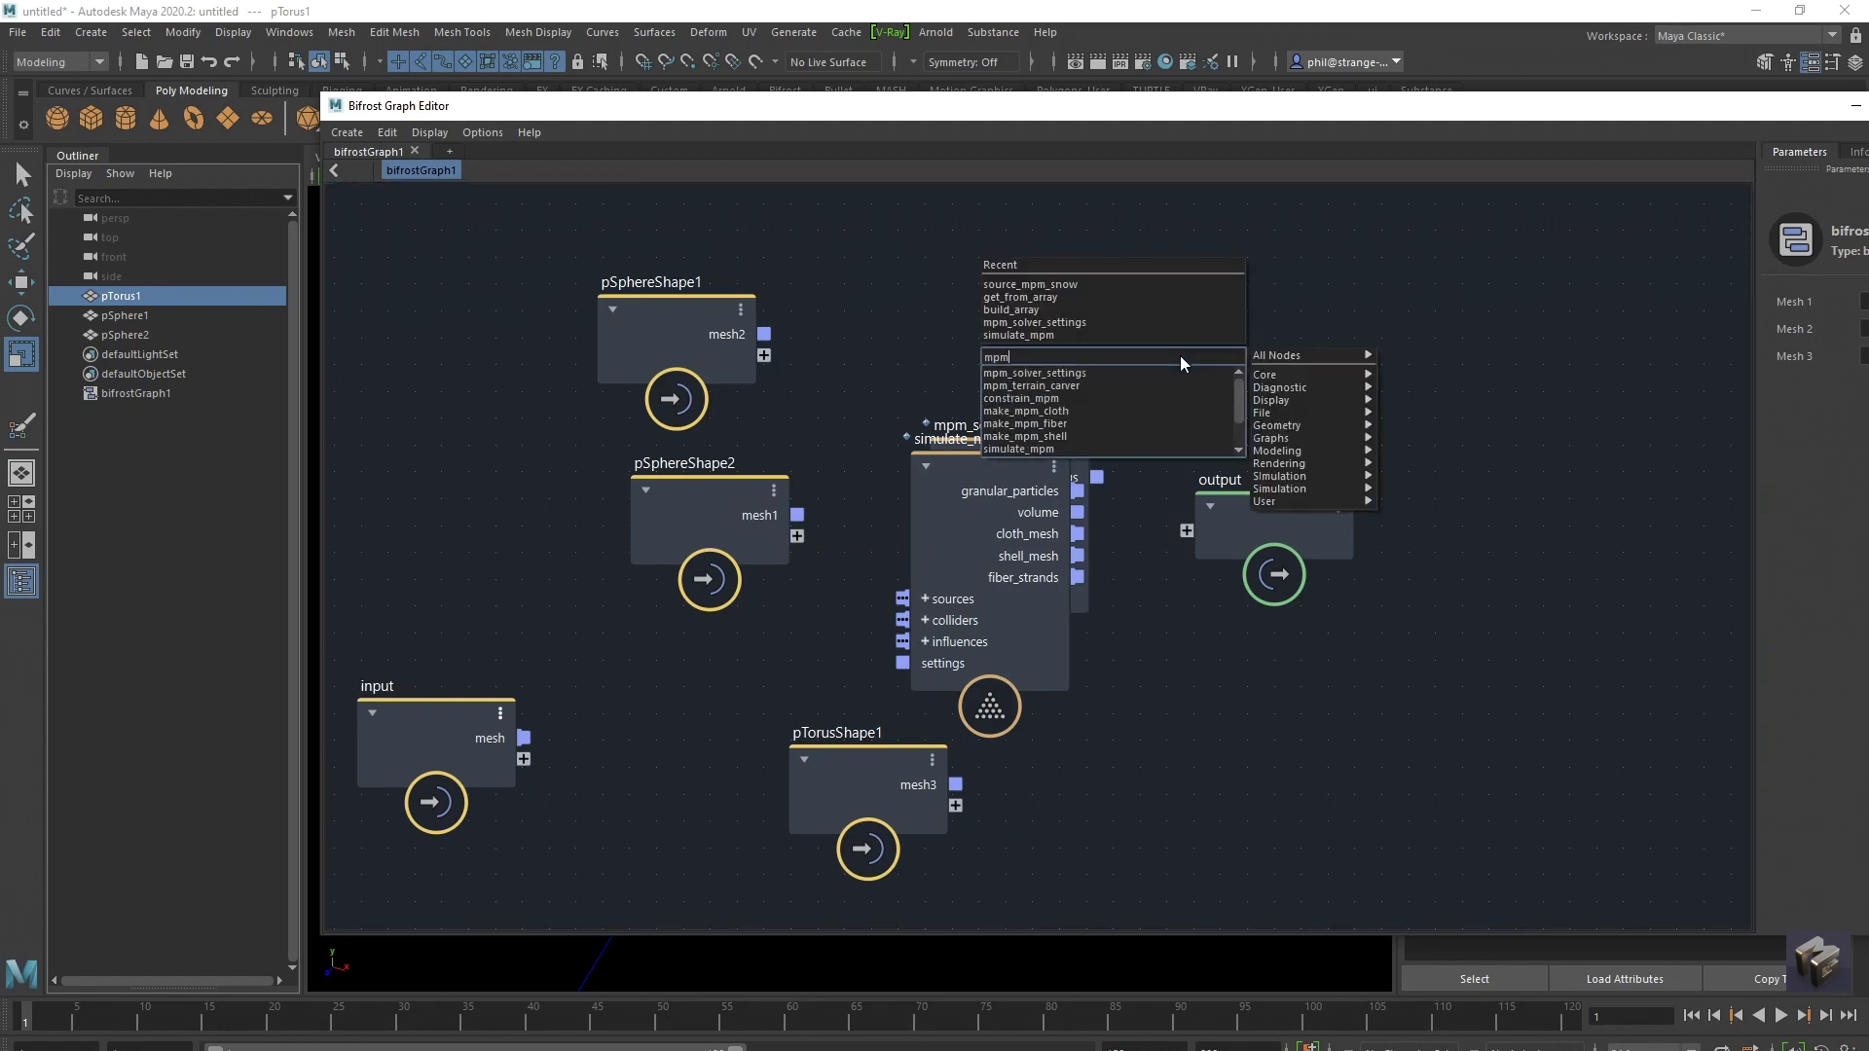
{"action": "scroll", "coordinate": [1181, 379], "scroll_direction": "down", "scroll_amount": 1}
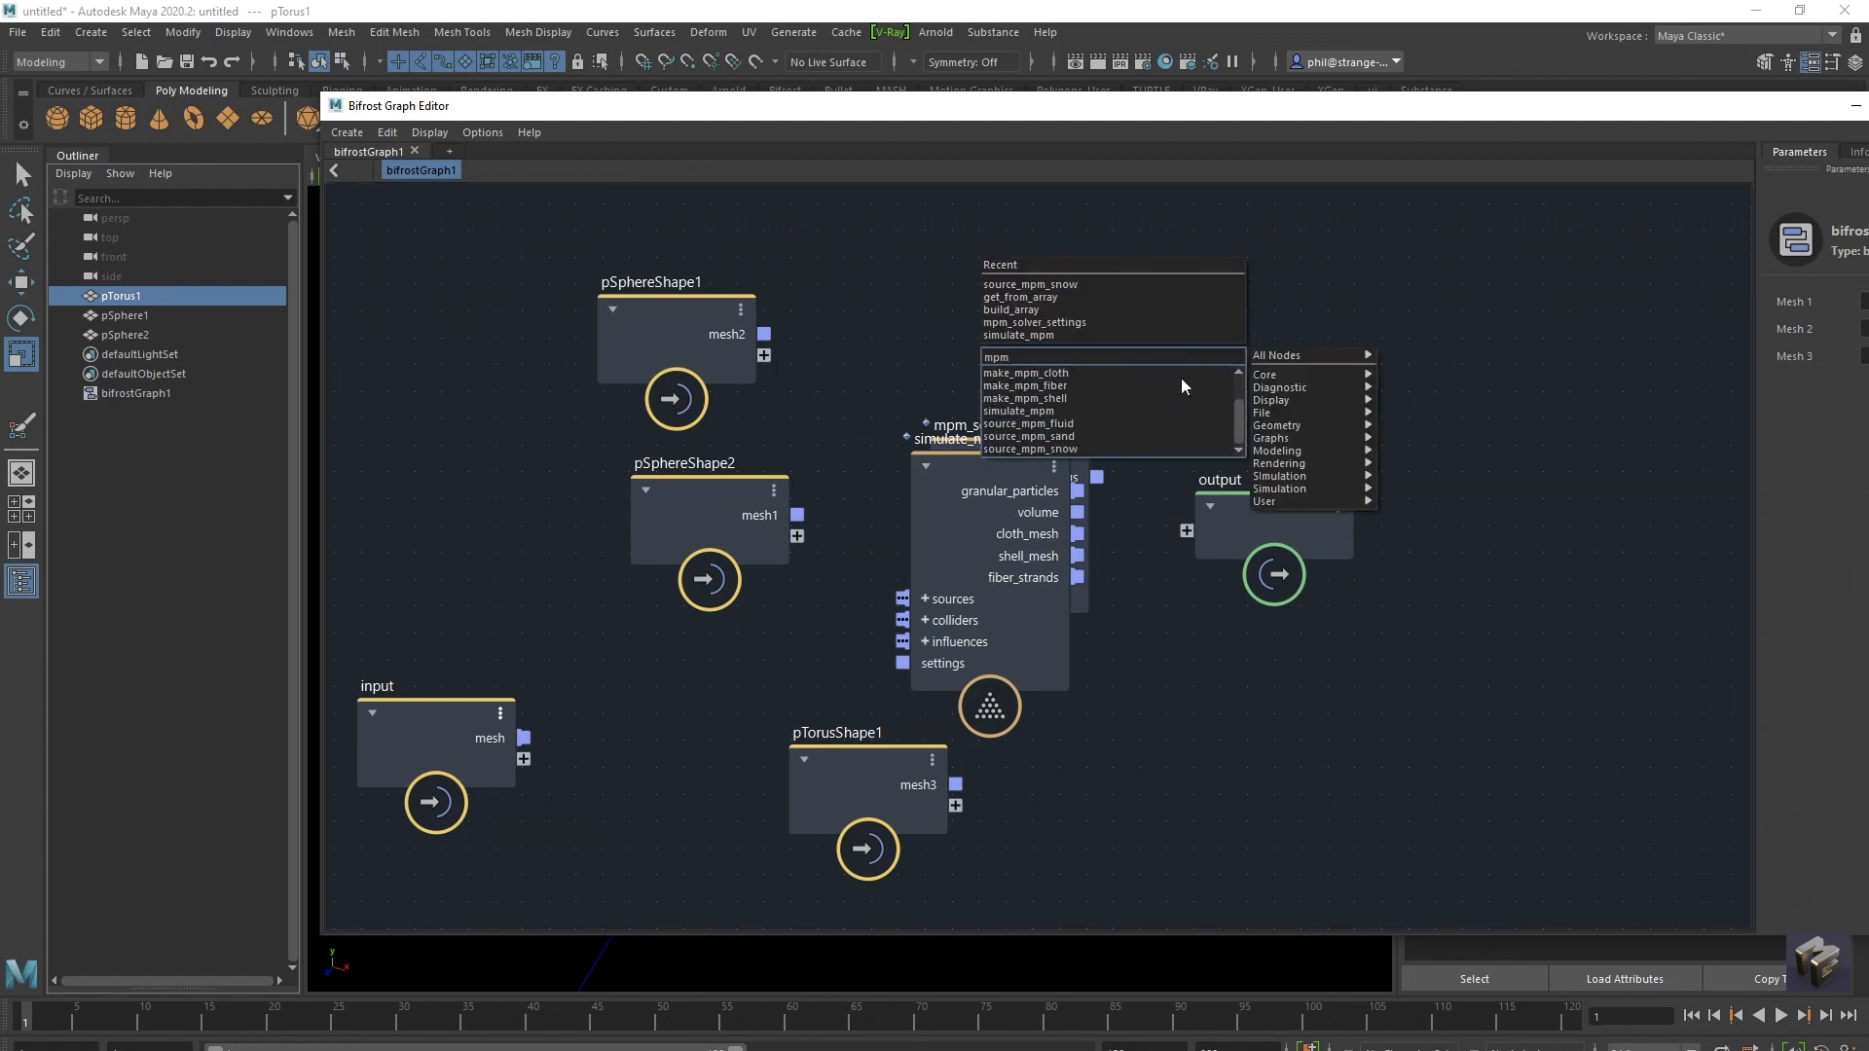
{"action": "left_click", "coordinate": [1121, 430]}
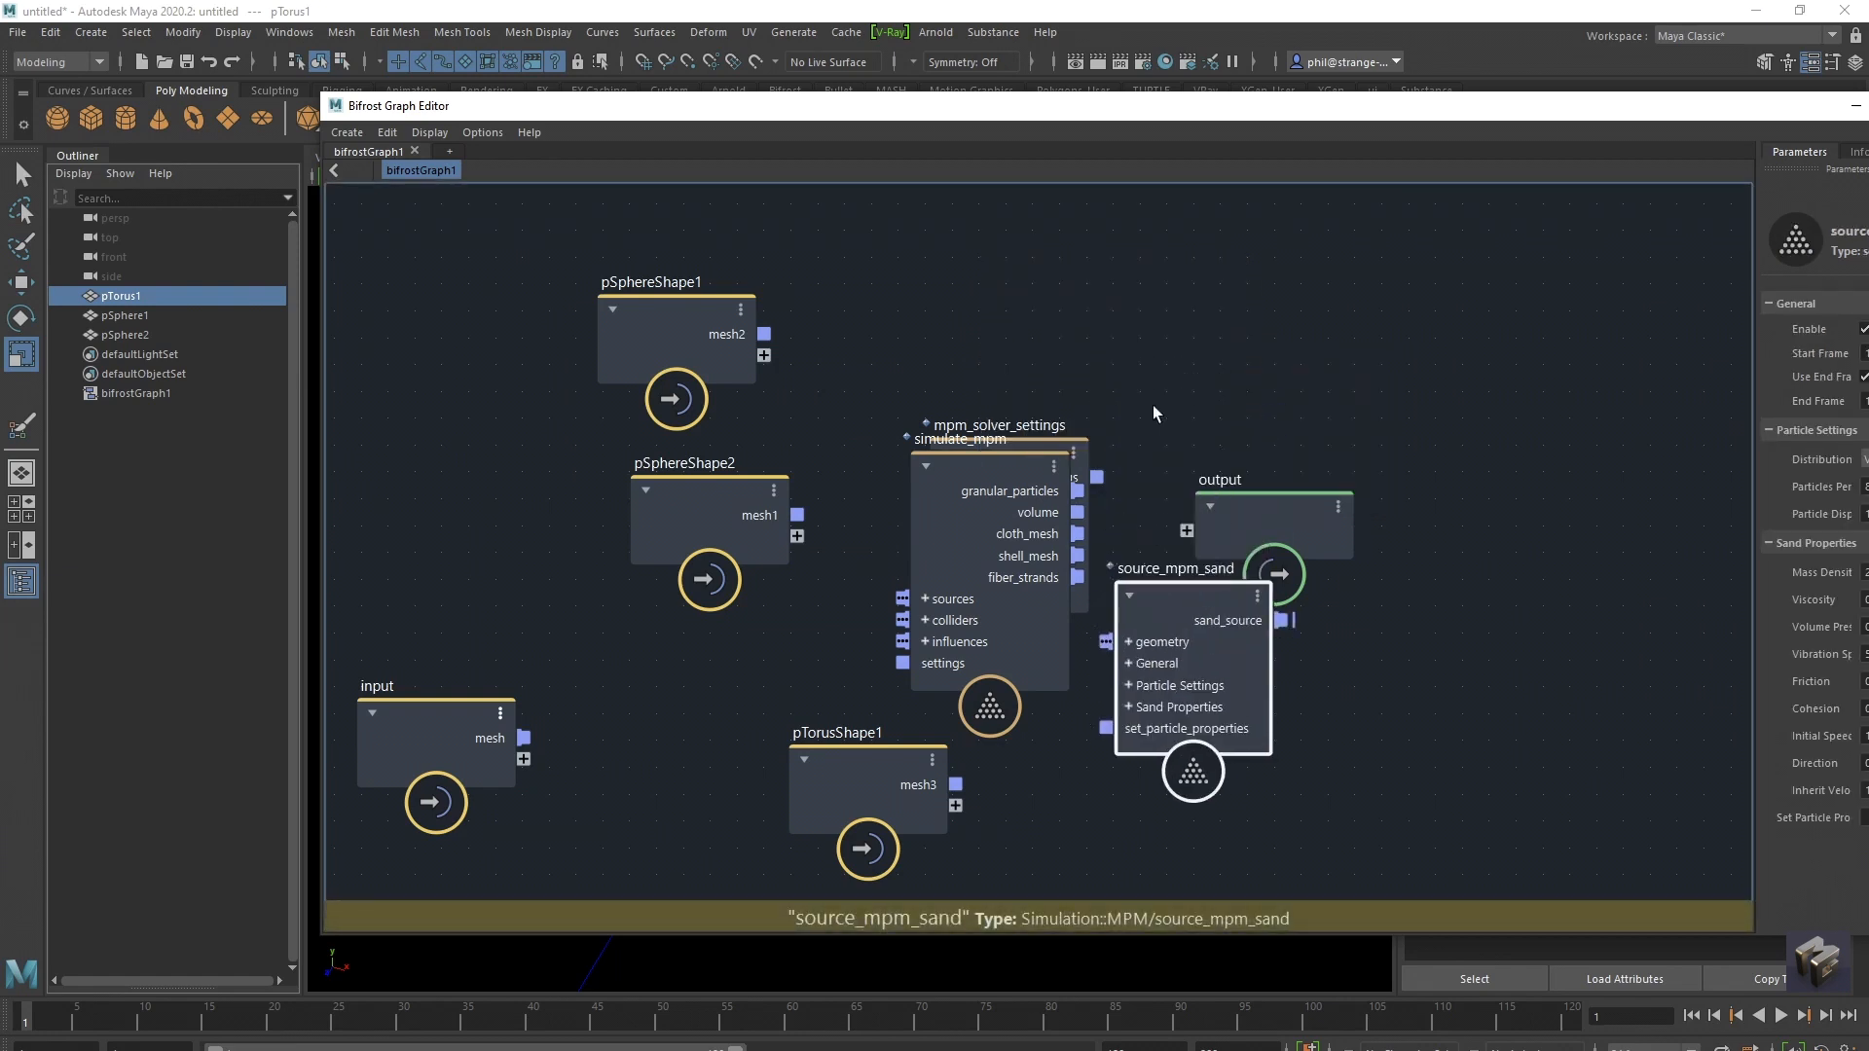
{"action": "key", "text": "Tab"}
{"action": "type", "text": "mpm"}
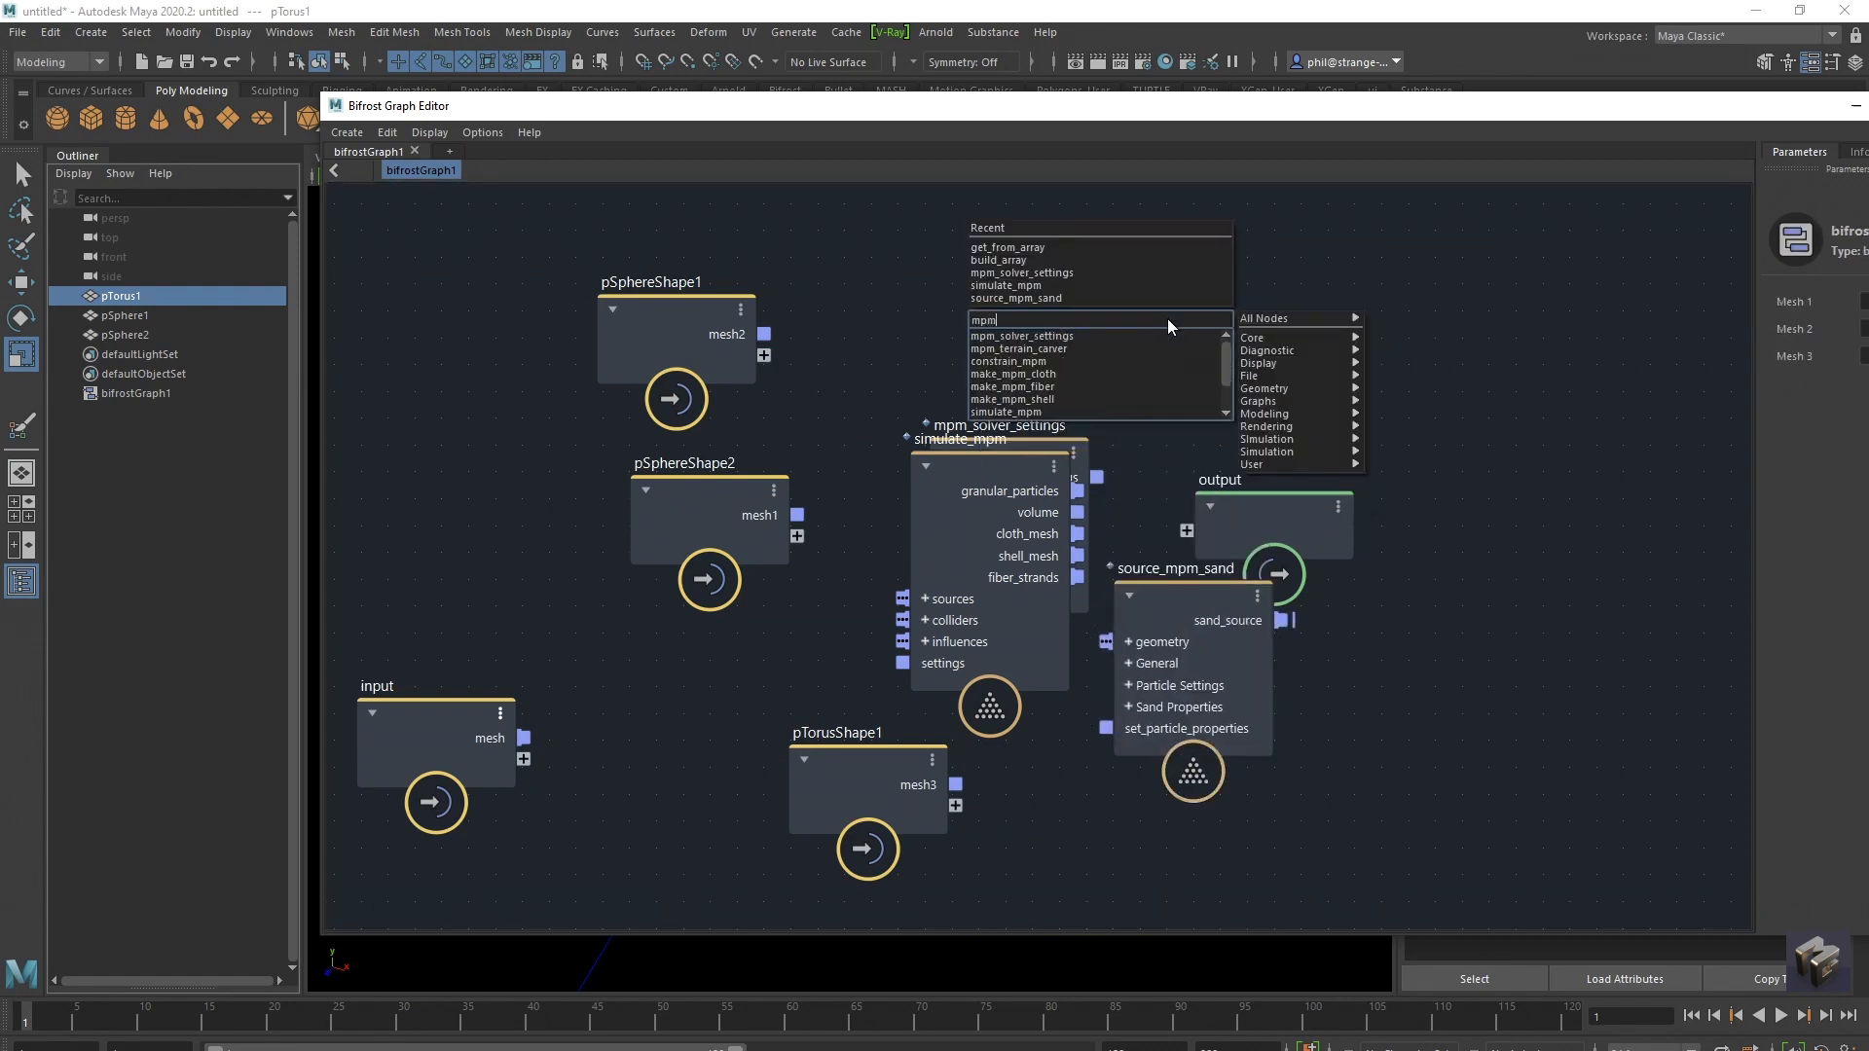
{"action": "scroll", "coordinate": [1166, 336], "scroll_direction": "down", "scroll_amount": 1}
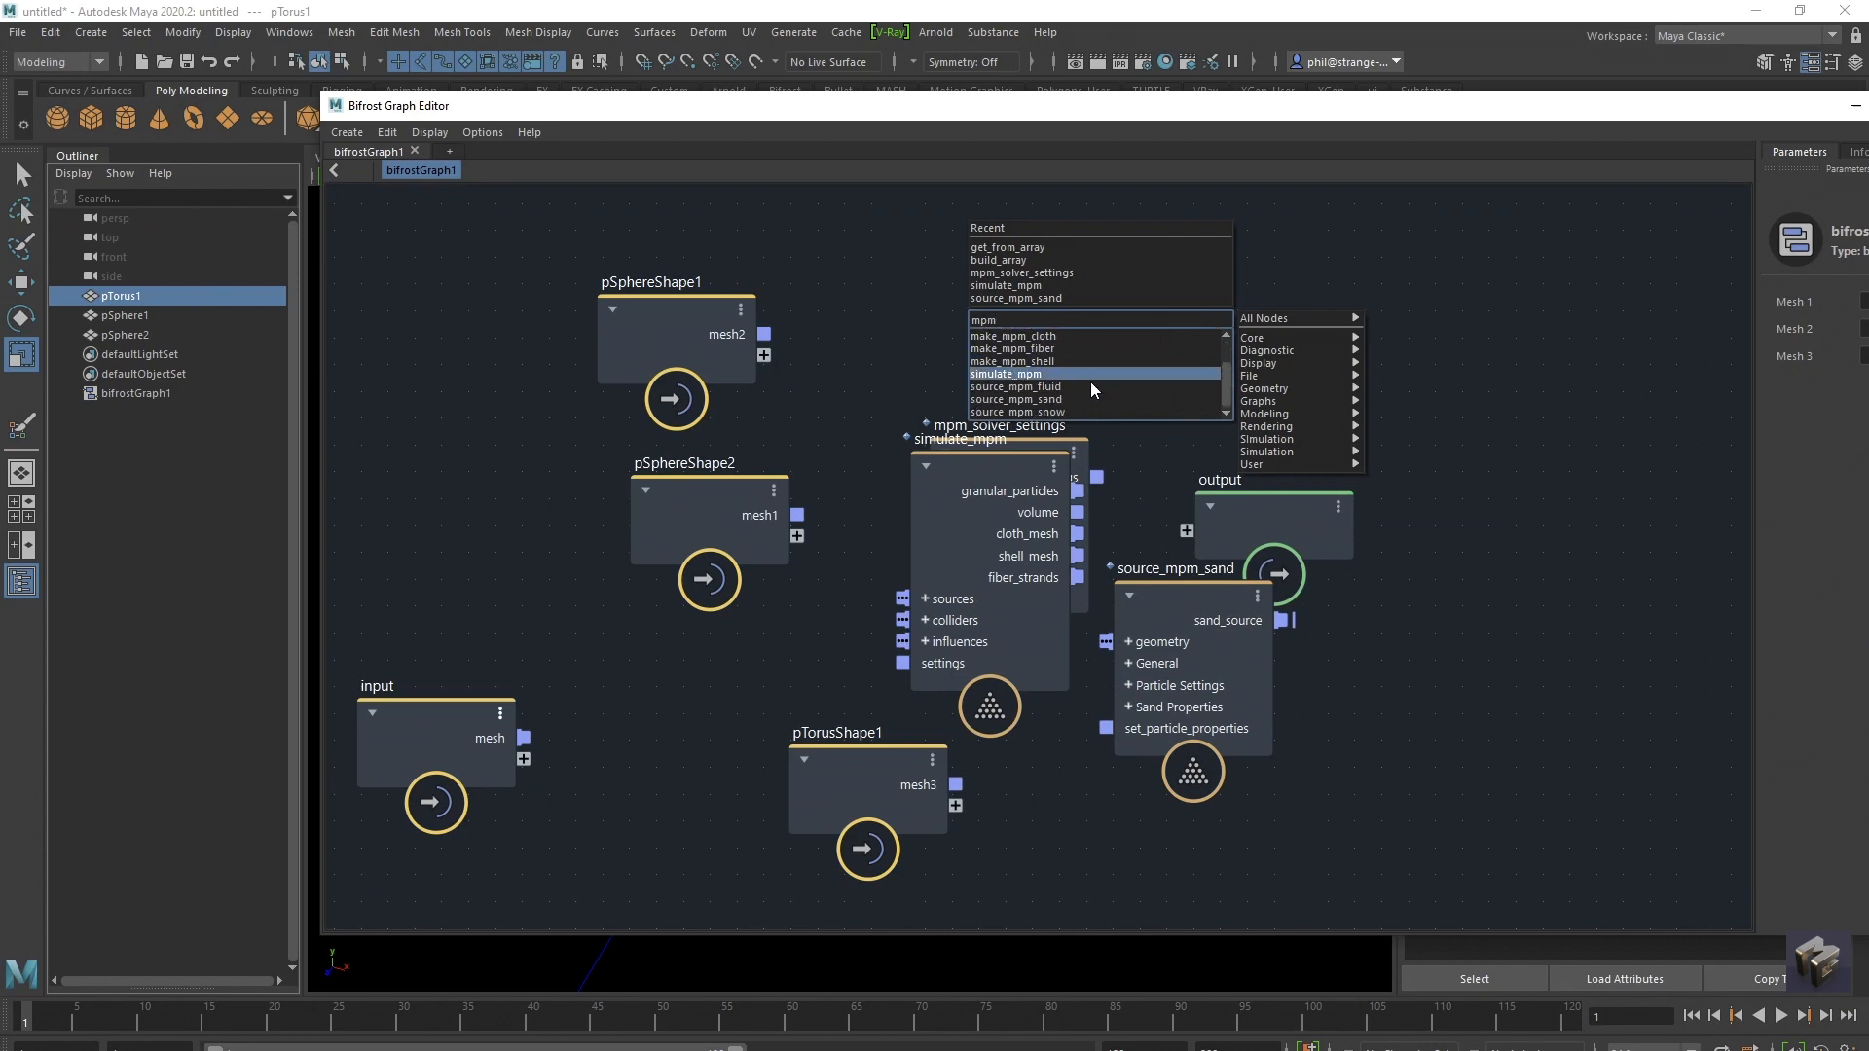
{"action": "left_click", "coordinate": [1084, 412]}
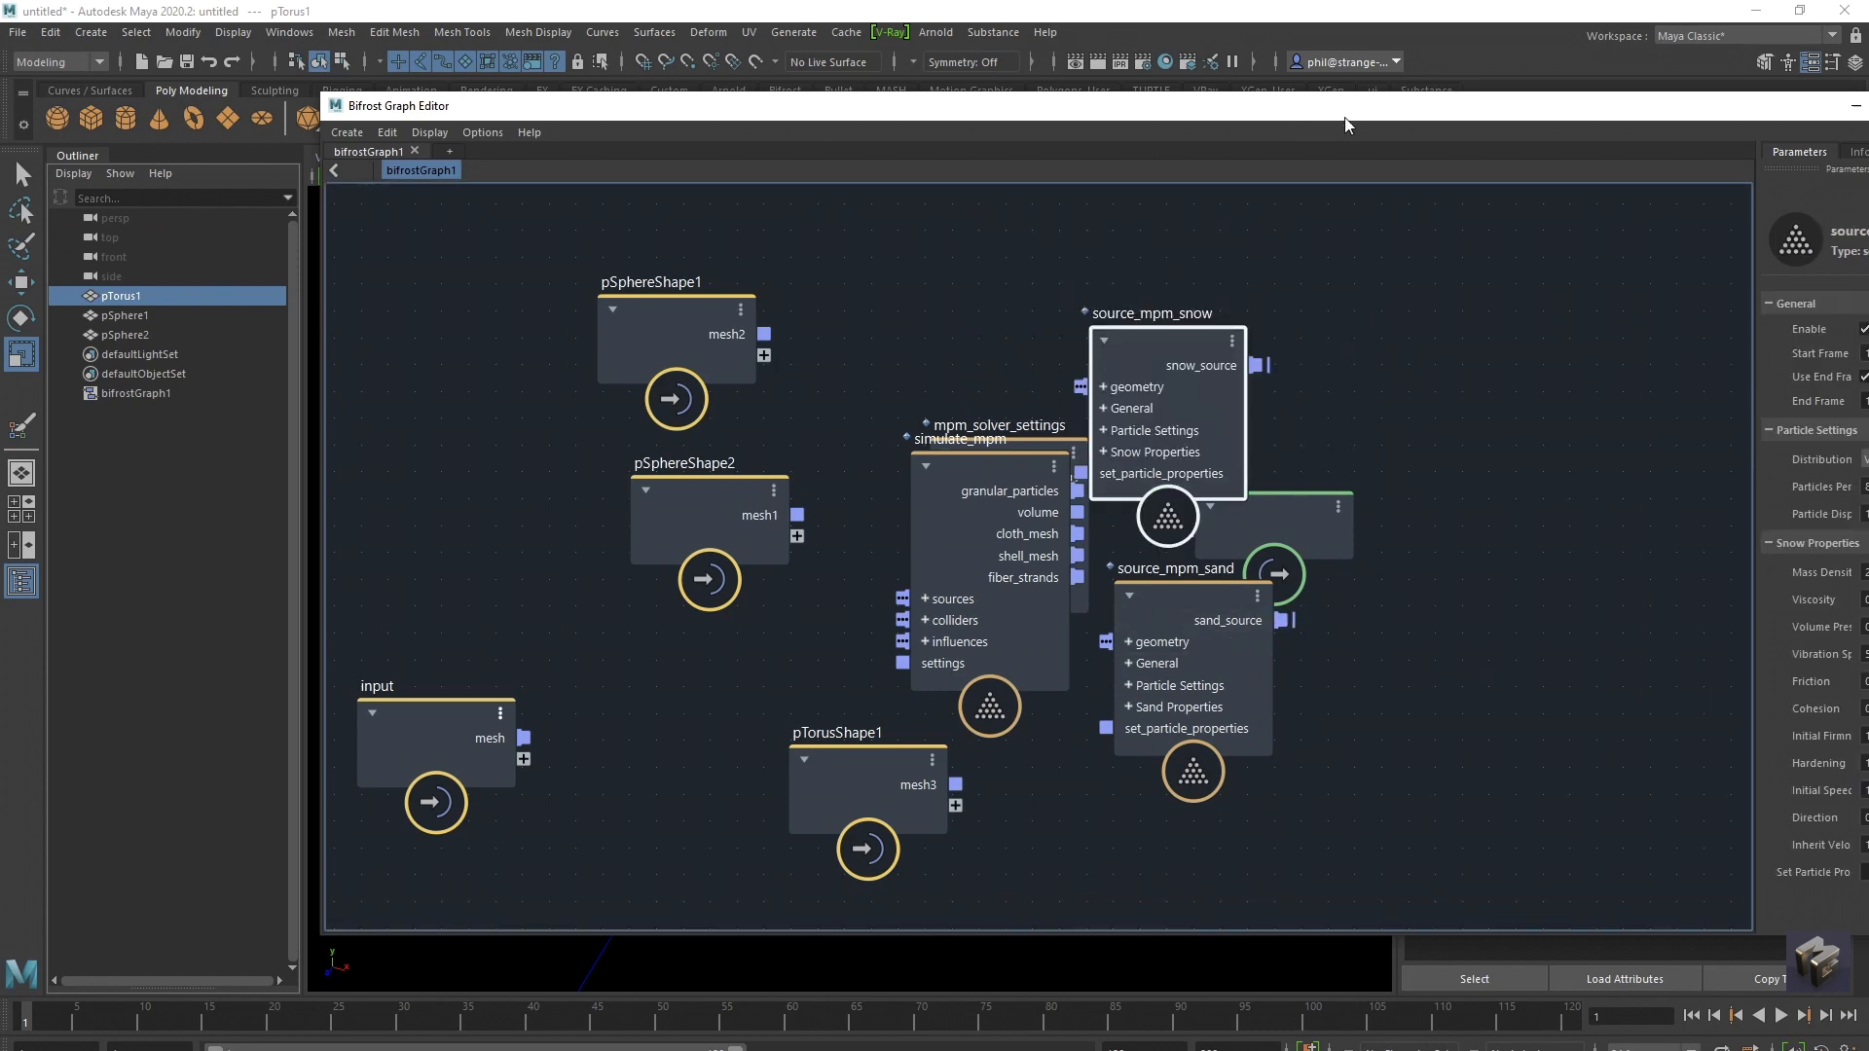
Step: Maximize the Bifrost Graph Editor window and pause graph execution
{"action": "left_click_drag", "start_coordinate": [1392, 107], "coordinate": [969, 208]}
{"action": "left_click", "coordinate": [1476, 205]}
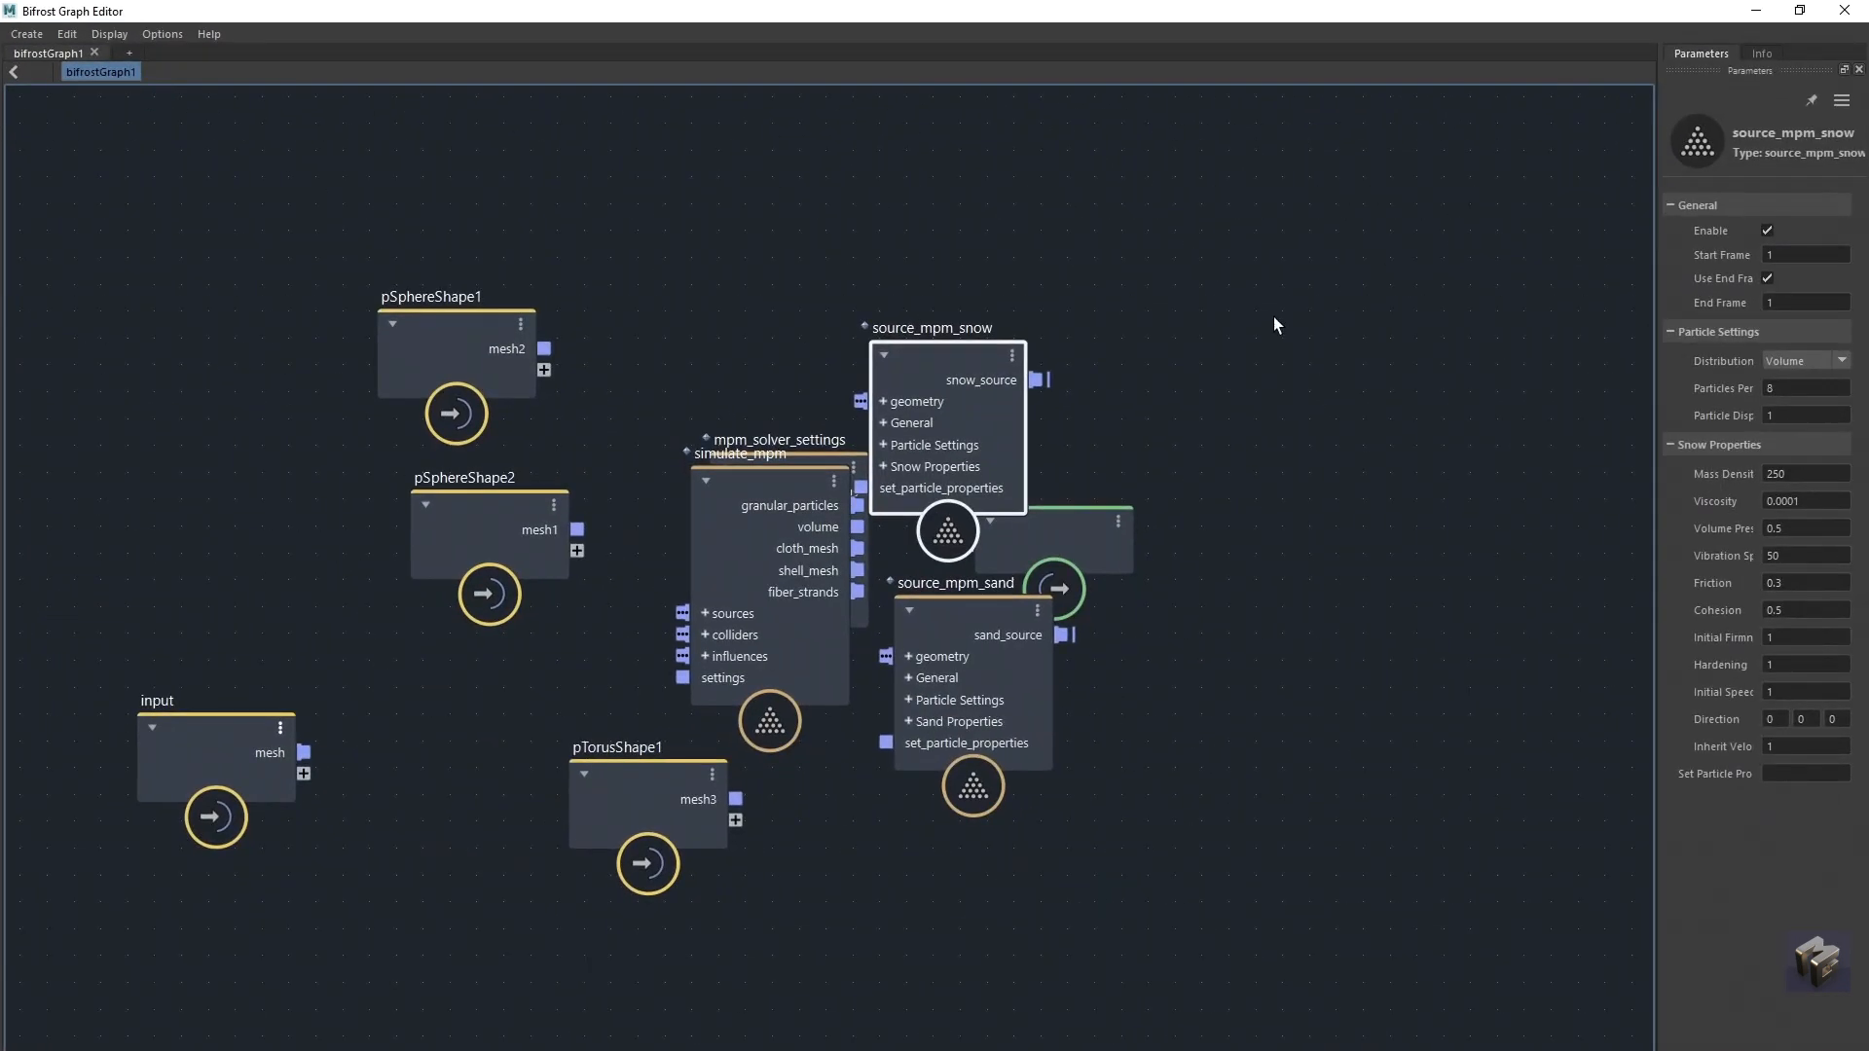
{"action": "scroll", "coordinate": [1273, 319], "scroll_direction": "down", "scroll_amount": 2}
{"action": "left_click", "coordinate": [1242, 319]}
{"action": "middle_click_drag", "start_coordinate": [1296, 357], "coordinate": [1154, 362], "text": "alt"}
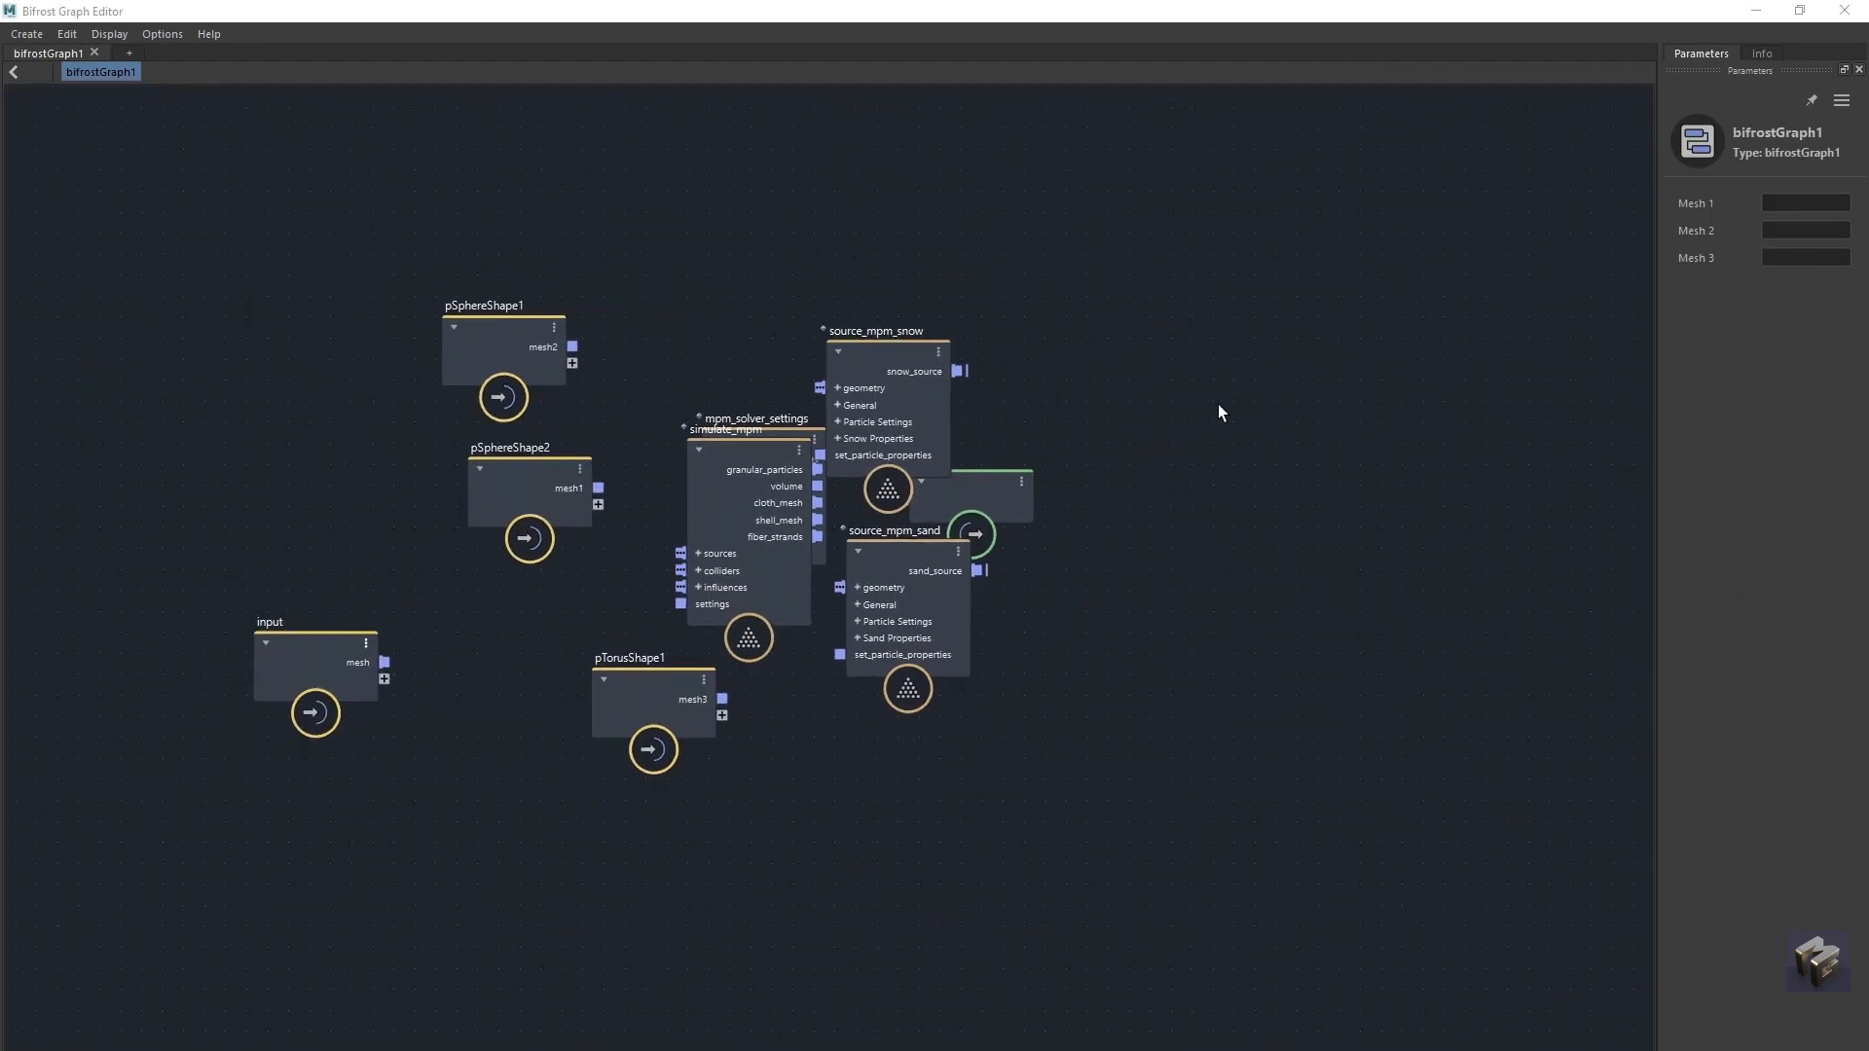
{"action": "key", "text": "p"}
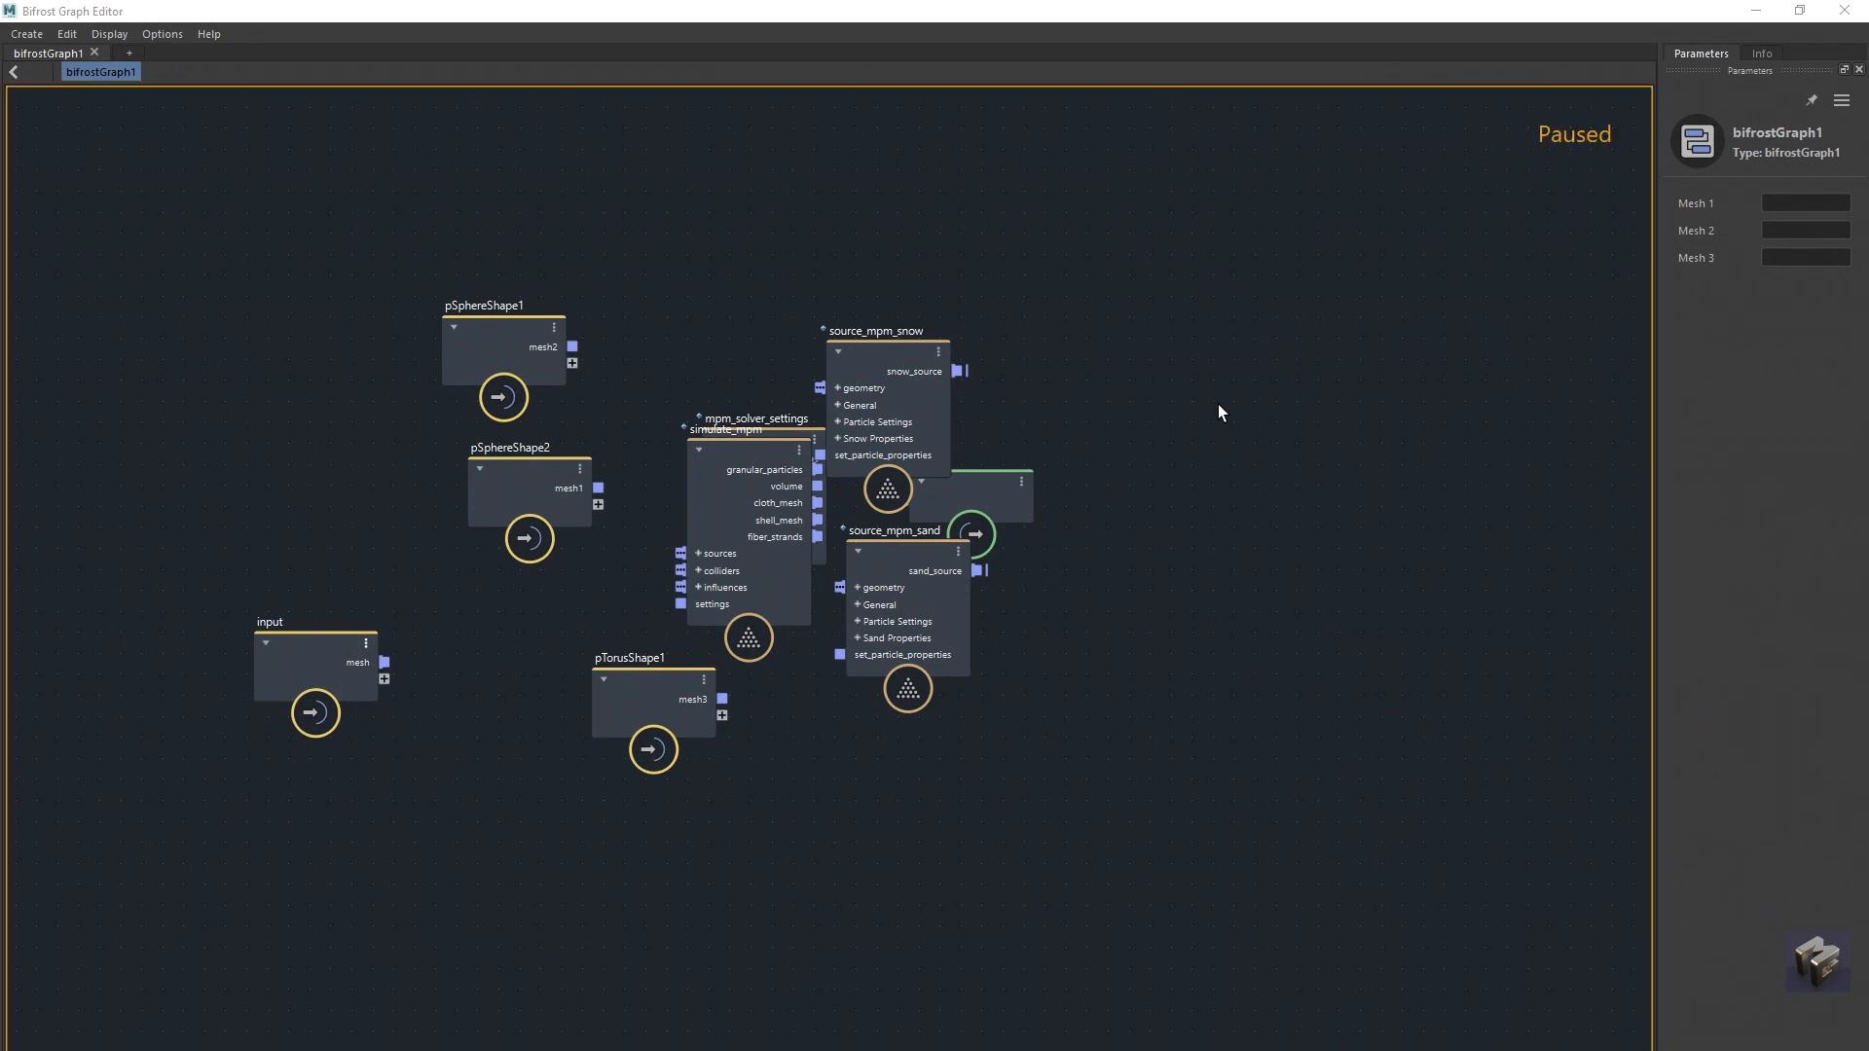
{"action": "left_click", "coordinate": [66, 33]}
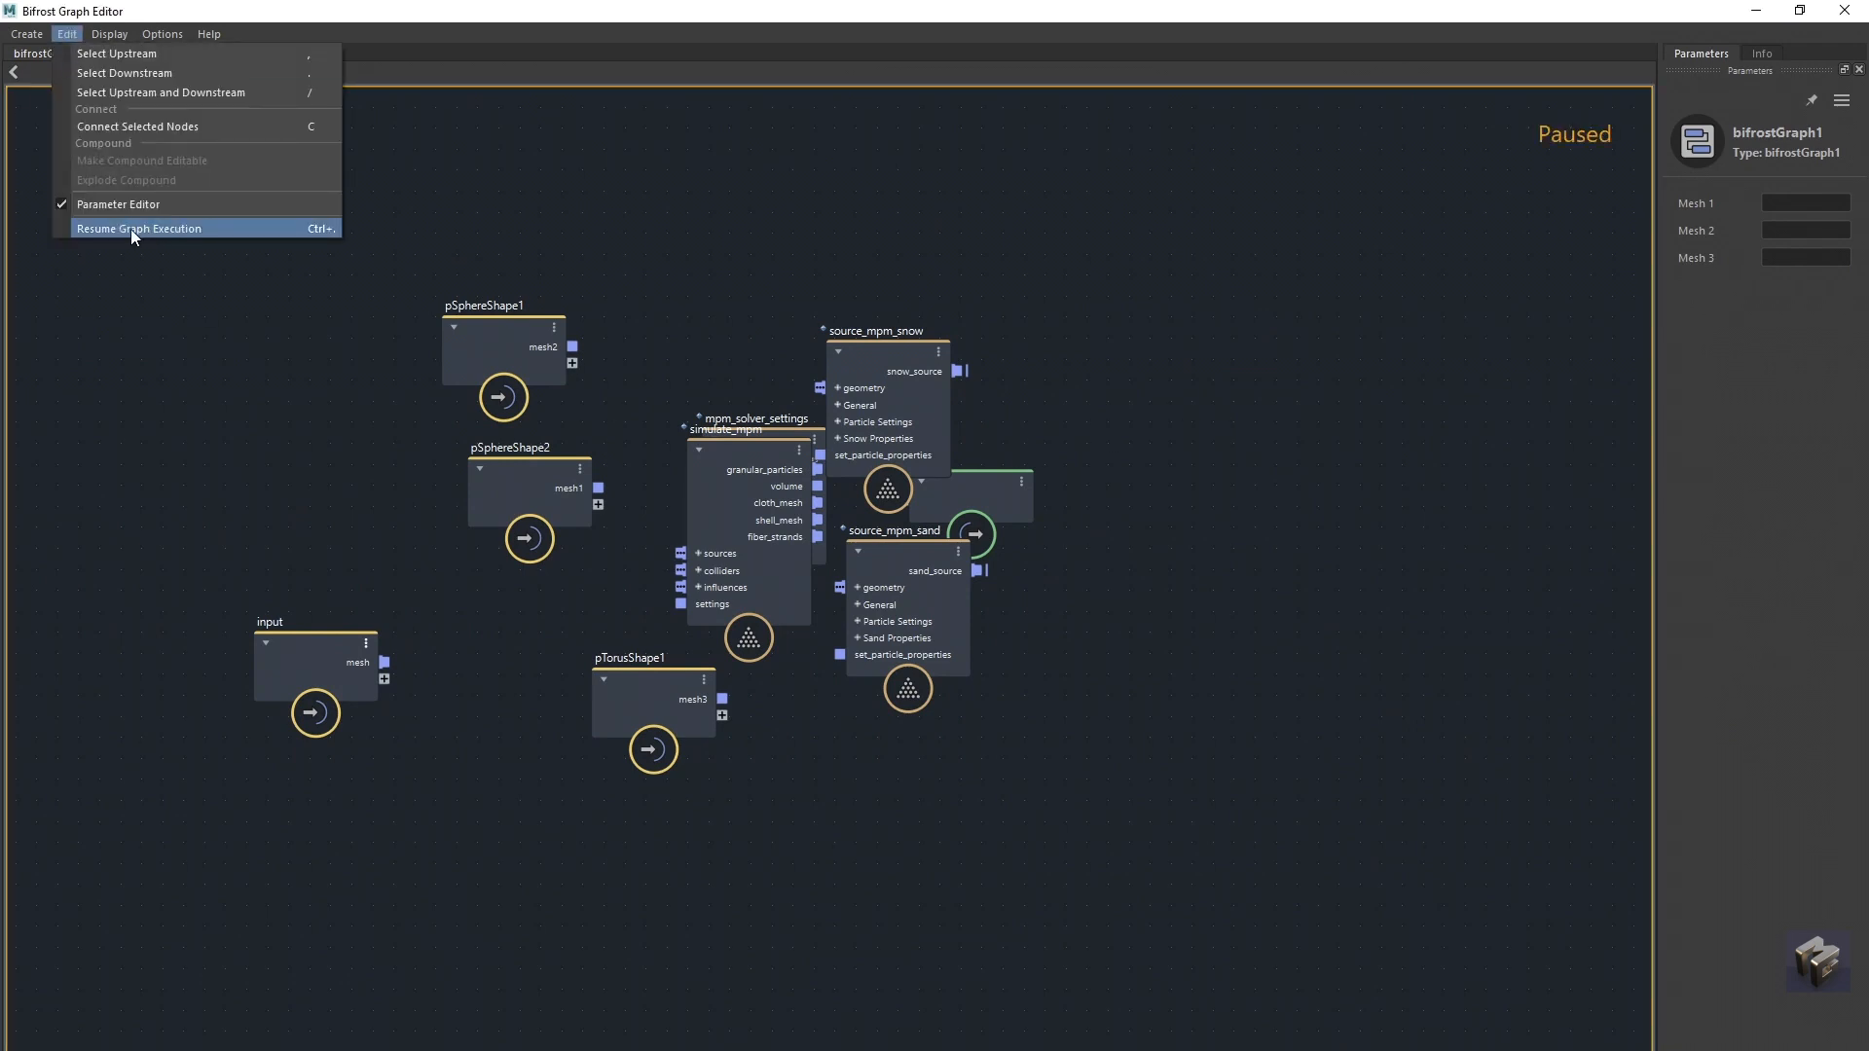
{"action": "left_click", "coordinate": [1236, 576]}
Step: Spread the graph out by moving the output node well away from the solver nodes and the input and sphere nodes to the opposite side
{"action": "scroll", "coordinate": [1197, 604], "scroll_direction": "down", "scroll_amount": 2}
{"action": "left_click_drag", "start_coordinate": [1037, 576], "coordinate": [1339, 486]}
{"action": "scroll", "coordinate": [1090, 628], "scroll_direction": "up", "scroll_amount": 3}
{"action": "left_click_drag", "start_coordinate": [292, 684], "coordinate": [139, 713]}
{"action": "left_click_drag", "start_coordinate": [510, 324], "coordinate": [397, 196]}
{"action": "left_click_drag", "start_coordinate": [528, 491], "coordinate": [283, 470]}
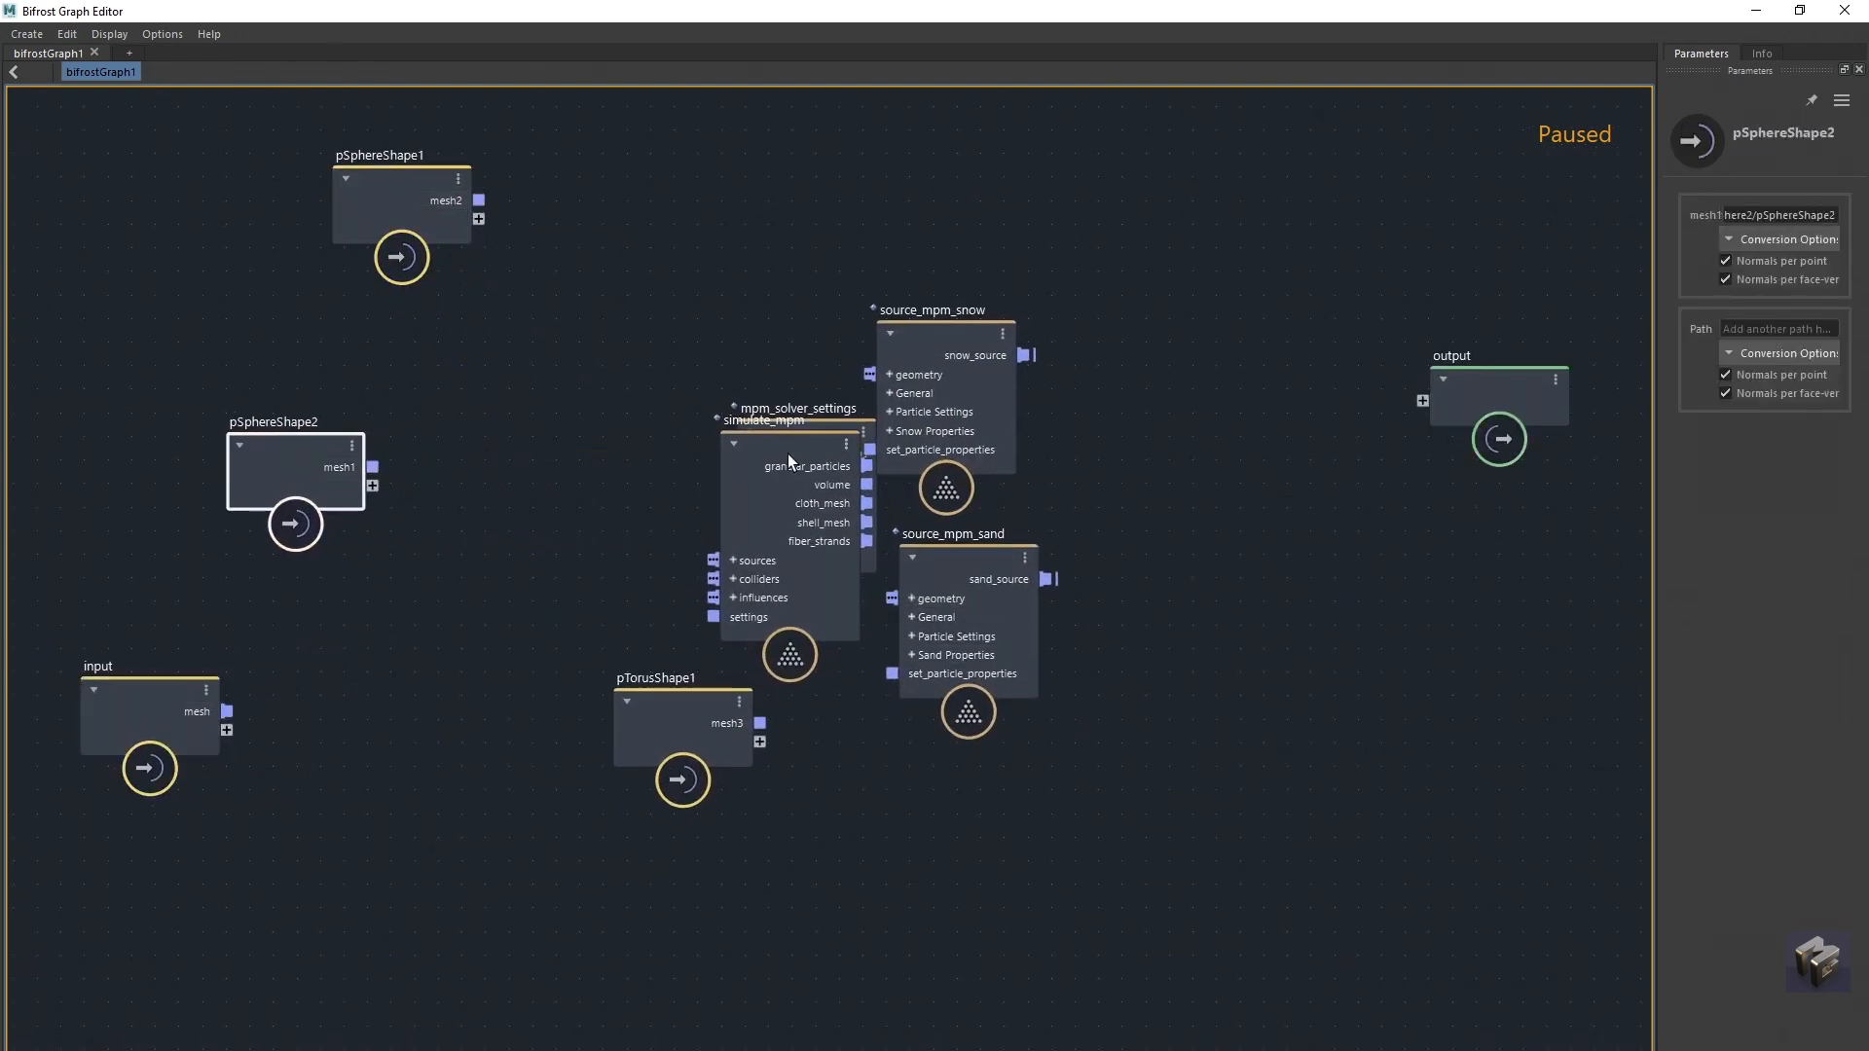
Step: Untangle the MPM nodes, placing the snow and sand sources between the sphere nodes and simulate_mpm, with the torus node and solver settings clear of them
{"action": "left_click_drag", "start_coordinate": [786, 453], "coordinate": [856, 794]}
{"action": "left_click_drag", "start_coordinate": [677, 710], "coordinate": [347, 778]}
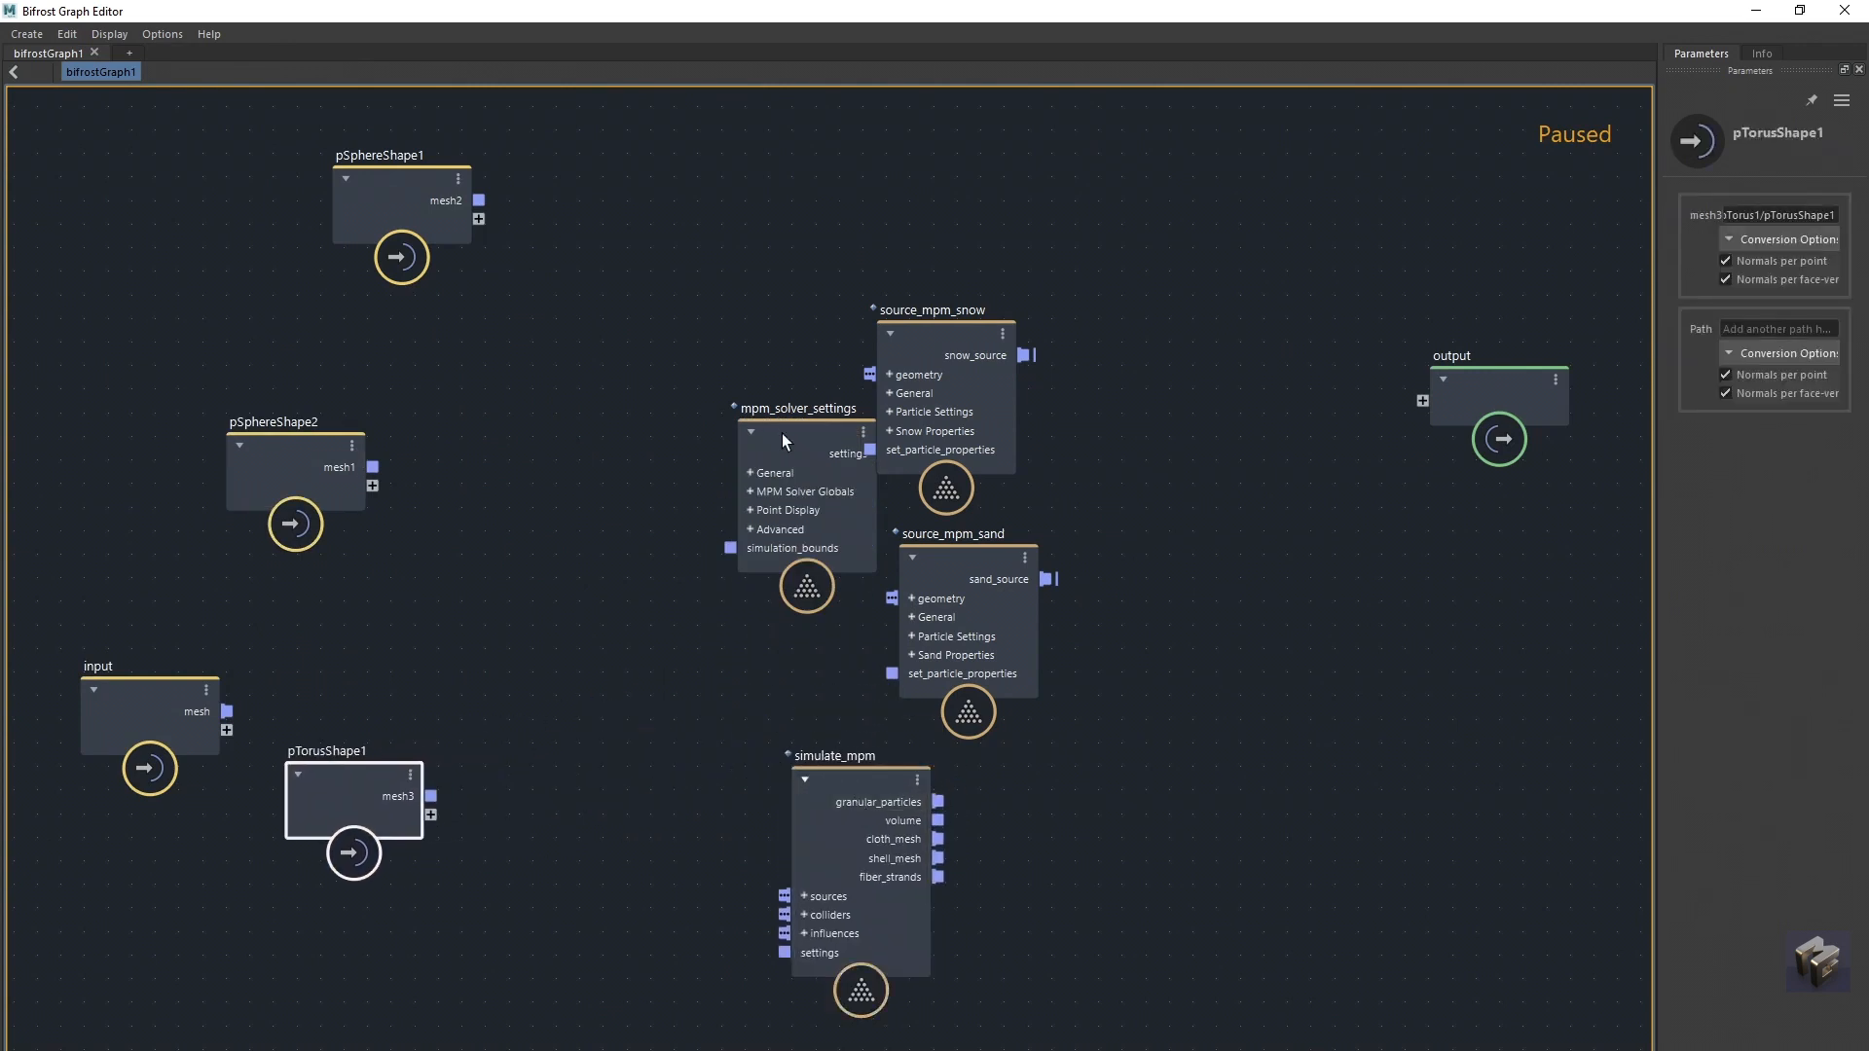
{"action": "left_click_drag", "start_coordinate": [783, 440], "coordinate": [1137, 559]}
{"action": "left_click", "coordinate": [907, 338]}
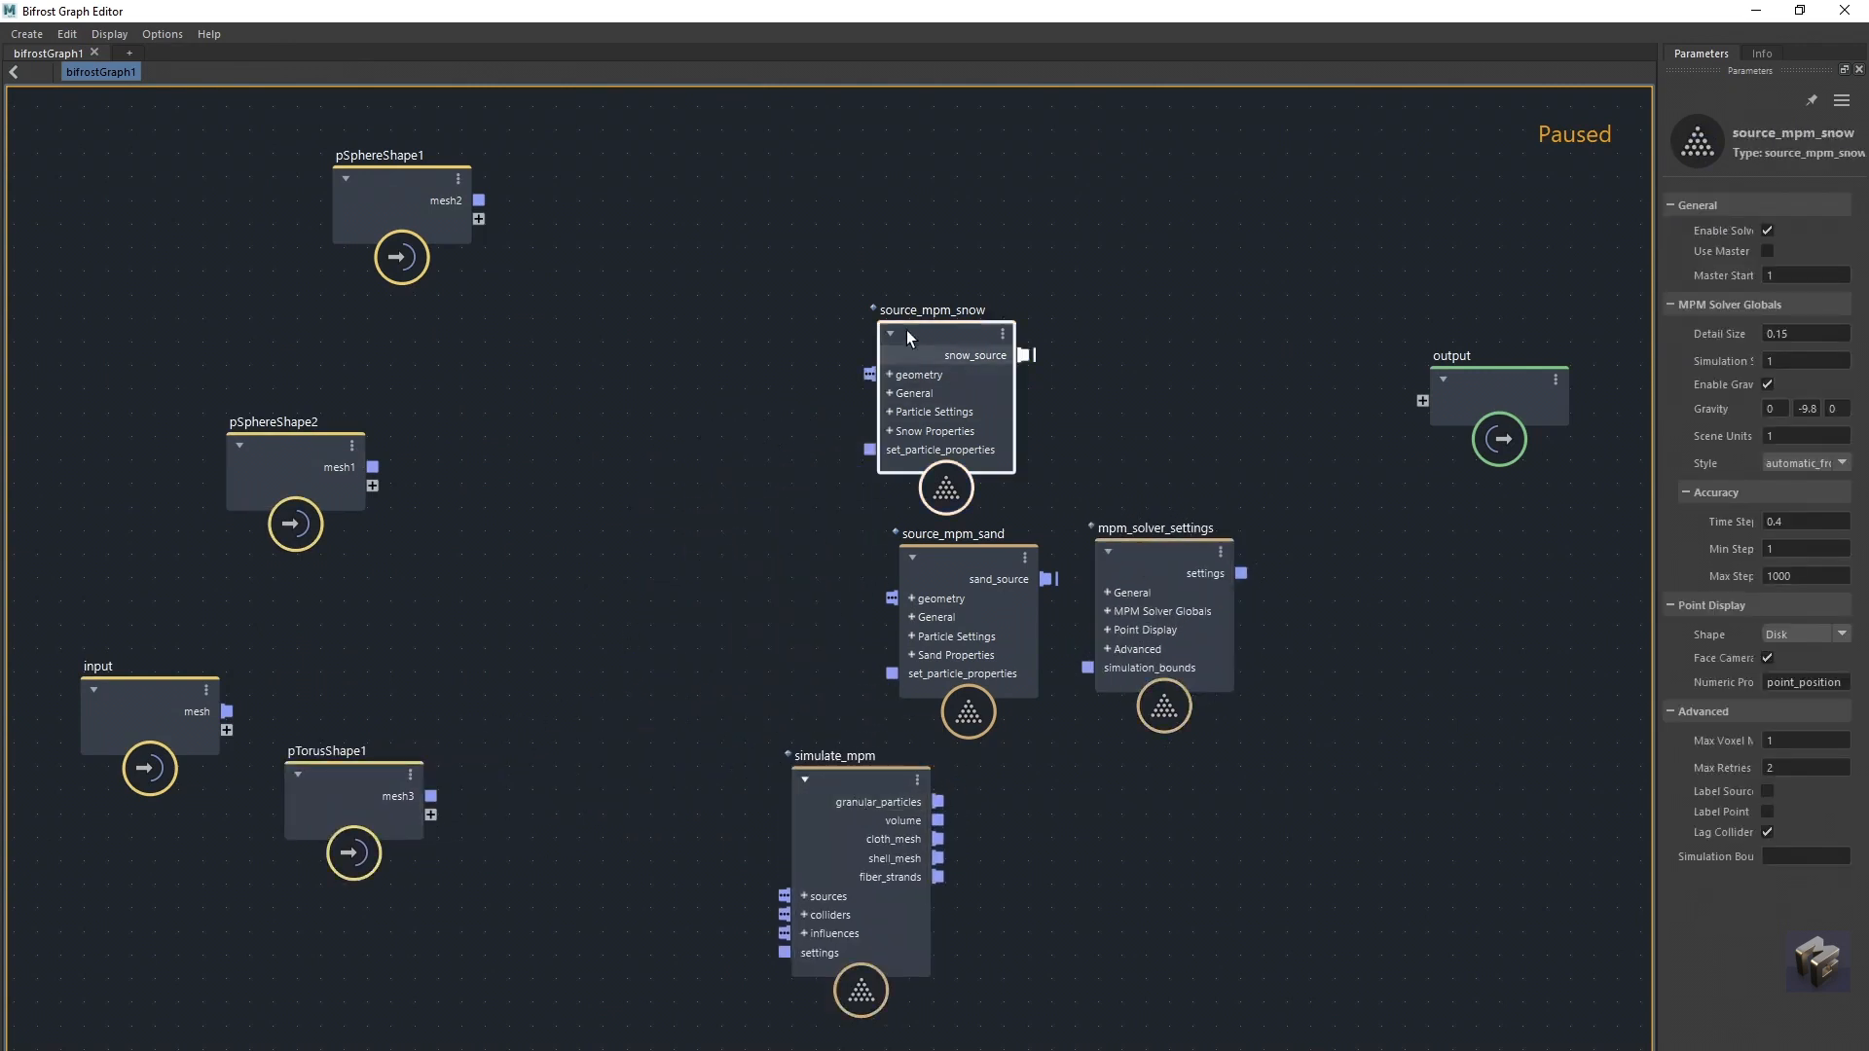
{"action": "left_click_drag", "start_coordinate": [907, 338], "coordinate": [761, 201]}
{"action": "left_click_drag", "start_coordinate": [969, 574], "coordinate": [729, 459]}
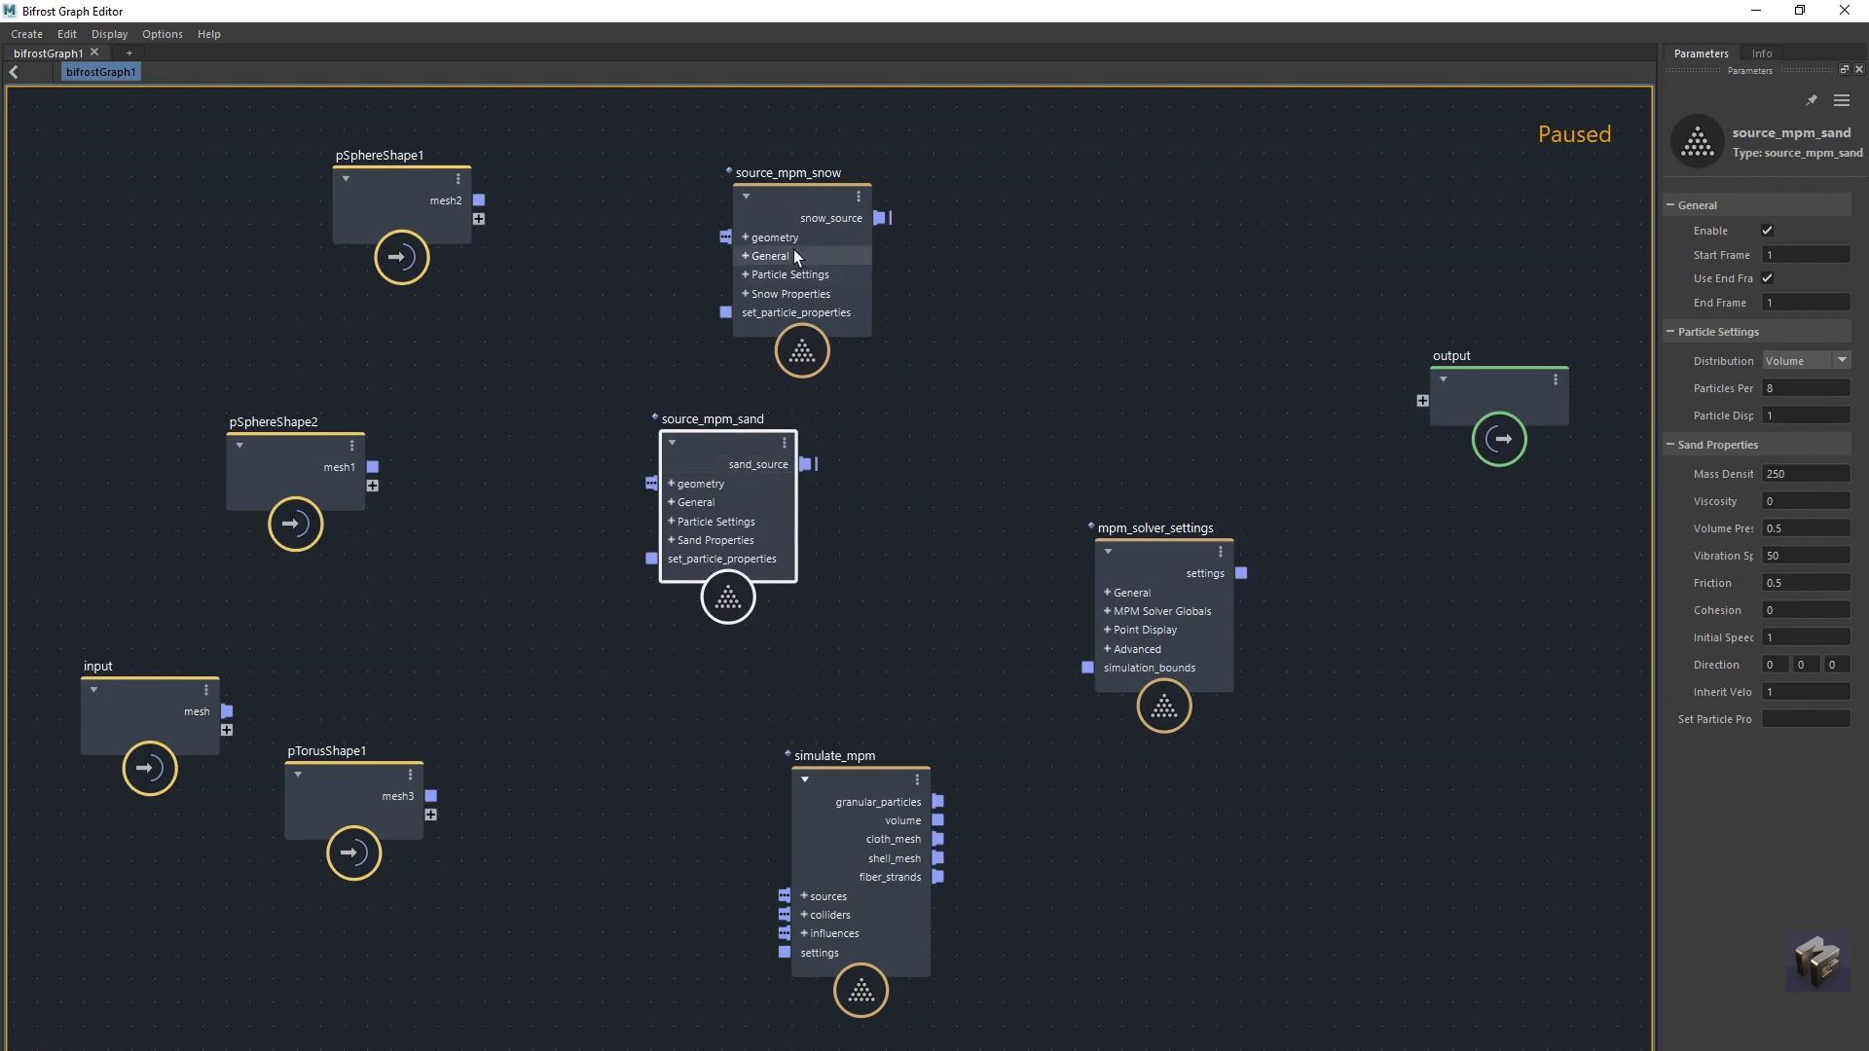
{"action": "left_click_drag", "start_coordinate": [792, 249], "coordinate": [740, 219]}
{"action": "left_click_drag", "start_coordinate": [852, 768], "coordinate": [1015, 230]}
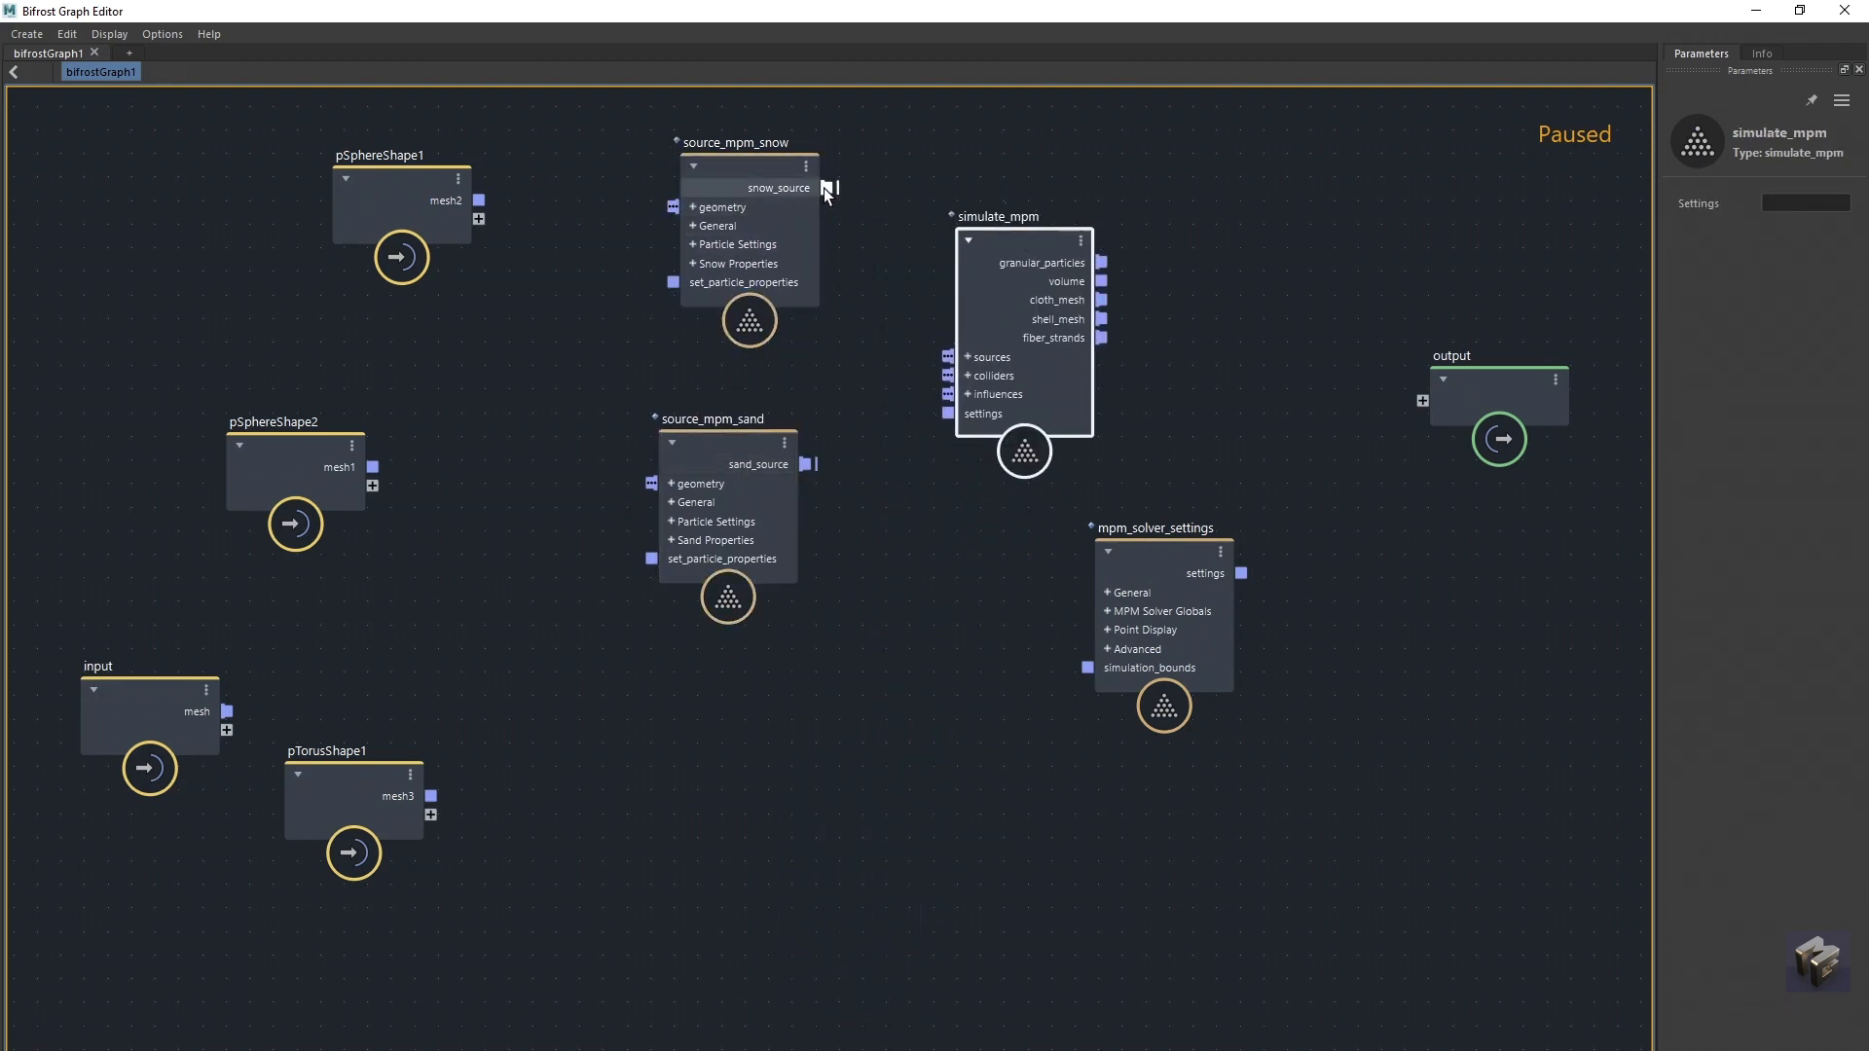
Step: Connect the snow and sand sources to simulate_mpm's sources and mpm_solver_settings to its settings, then shift simulate_mpm closer to the output
{"action": "left_click_drag", "start_coordinate": [827, 188], "coordinate": [948, 357]}
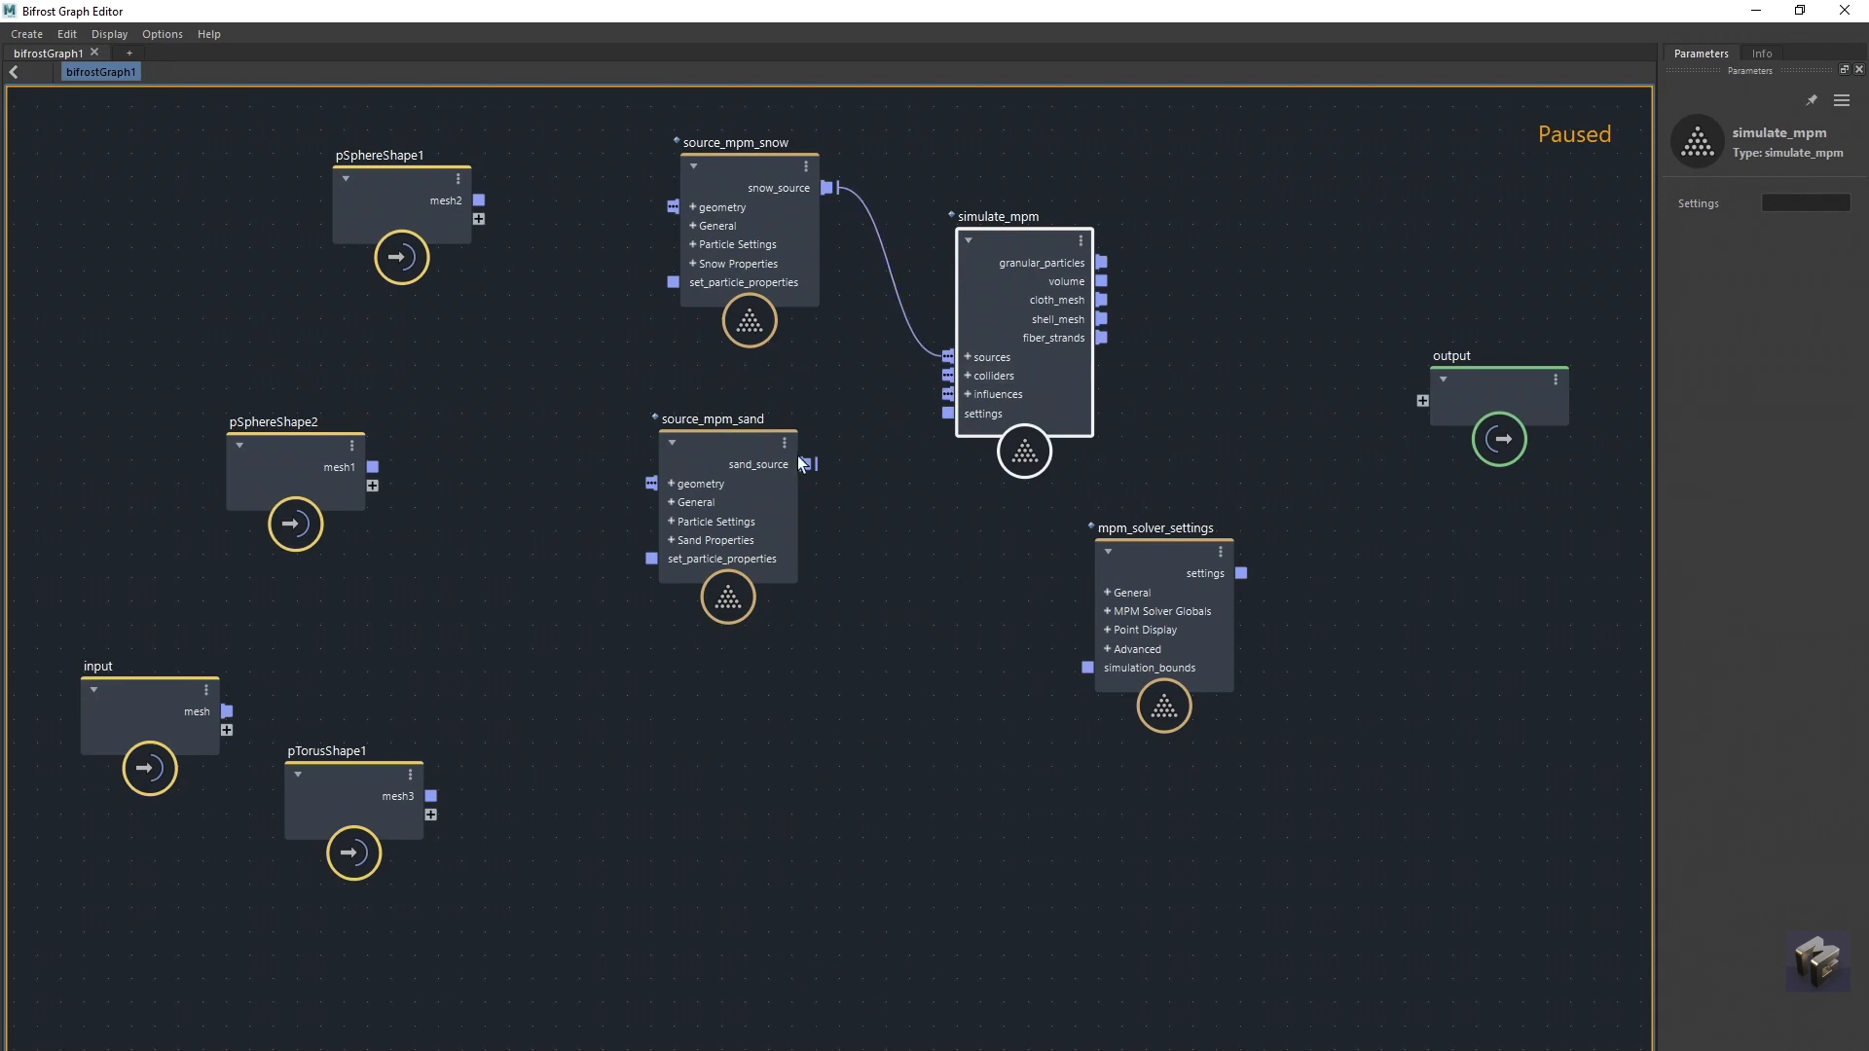
{"action": "left_click_drag", "start_coordinate": [804, 464], "coordinate": [964, 357]}
{"action": "left_click_drag", "start_coordinate": [720, 448], "coordinate": [747, 443]}
{"action": "left_click_drag", "start_coordinate": [1160, 560], "coordinate": [946, 415]}
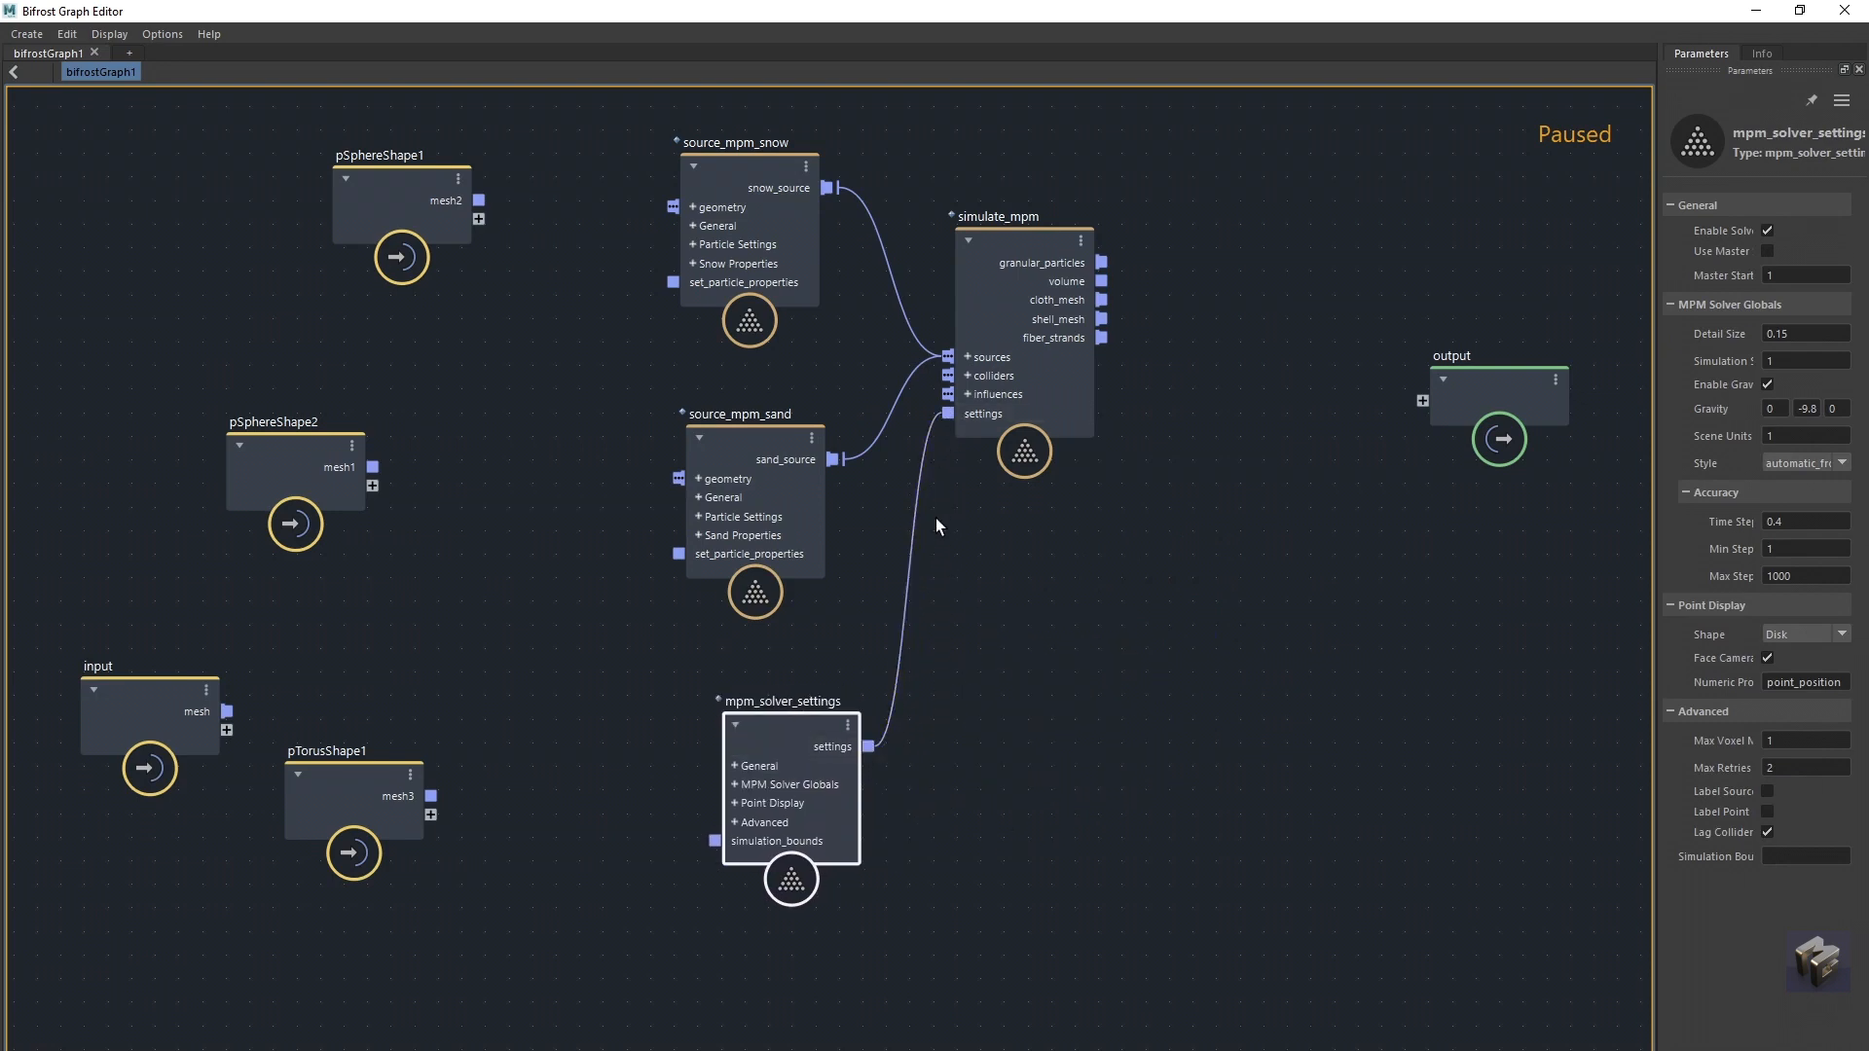
{"action": "left_click_drag", "start_coordinate": [1015, 244], "coordinate": [1168, 348]}
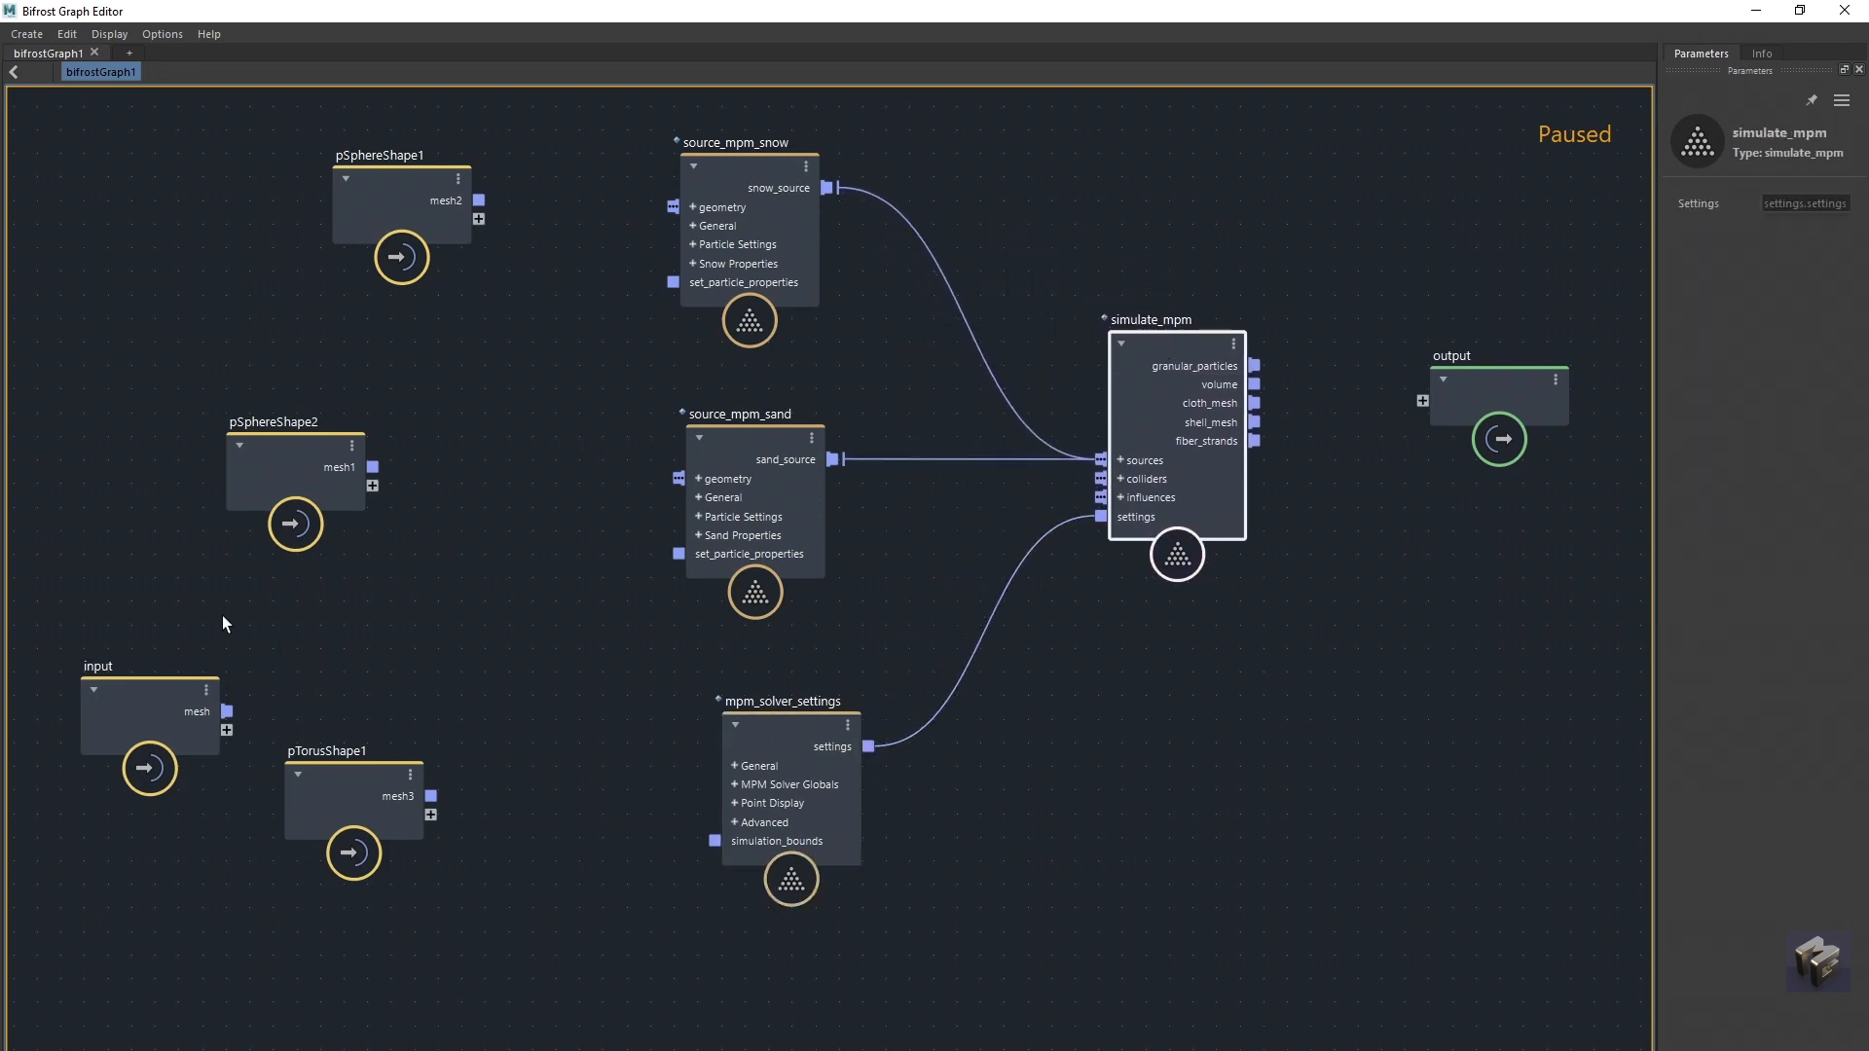
Step: Connect pSphereShape1 to source_mpm_snow's geometry and pSphereShape2 to source_mpm_sand's geometry
{"action": "left_click_drag", "start_coordinate": [377, 173], "coordinate": [235, 170]}
{"action": "left_click_drag", "start_coordinate": [336, 198], "coordinate": [679, 204]}
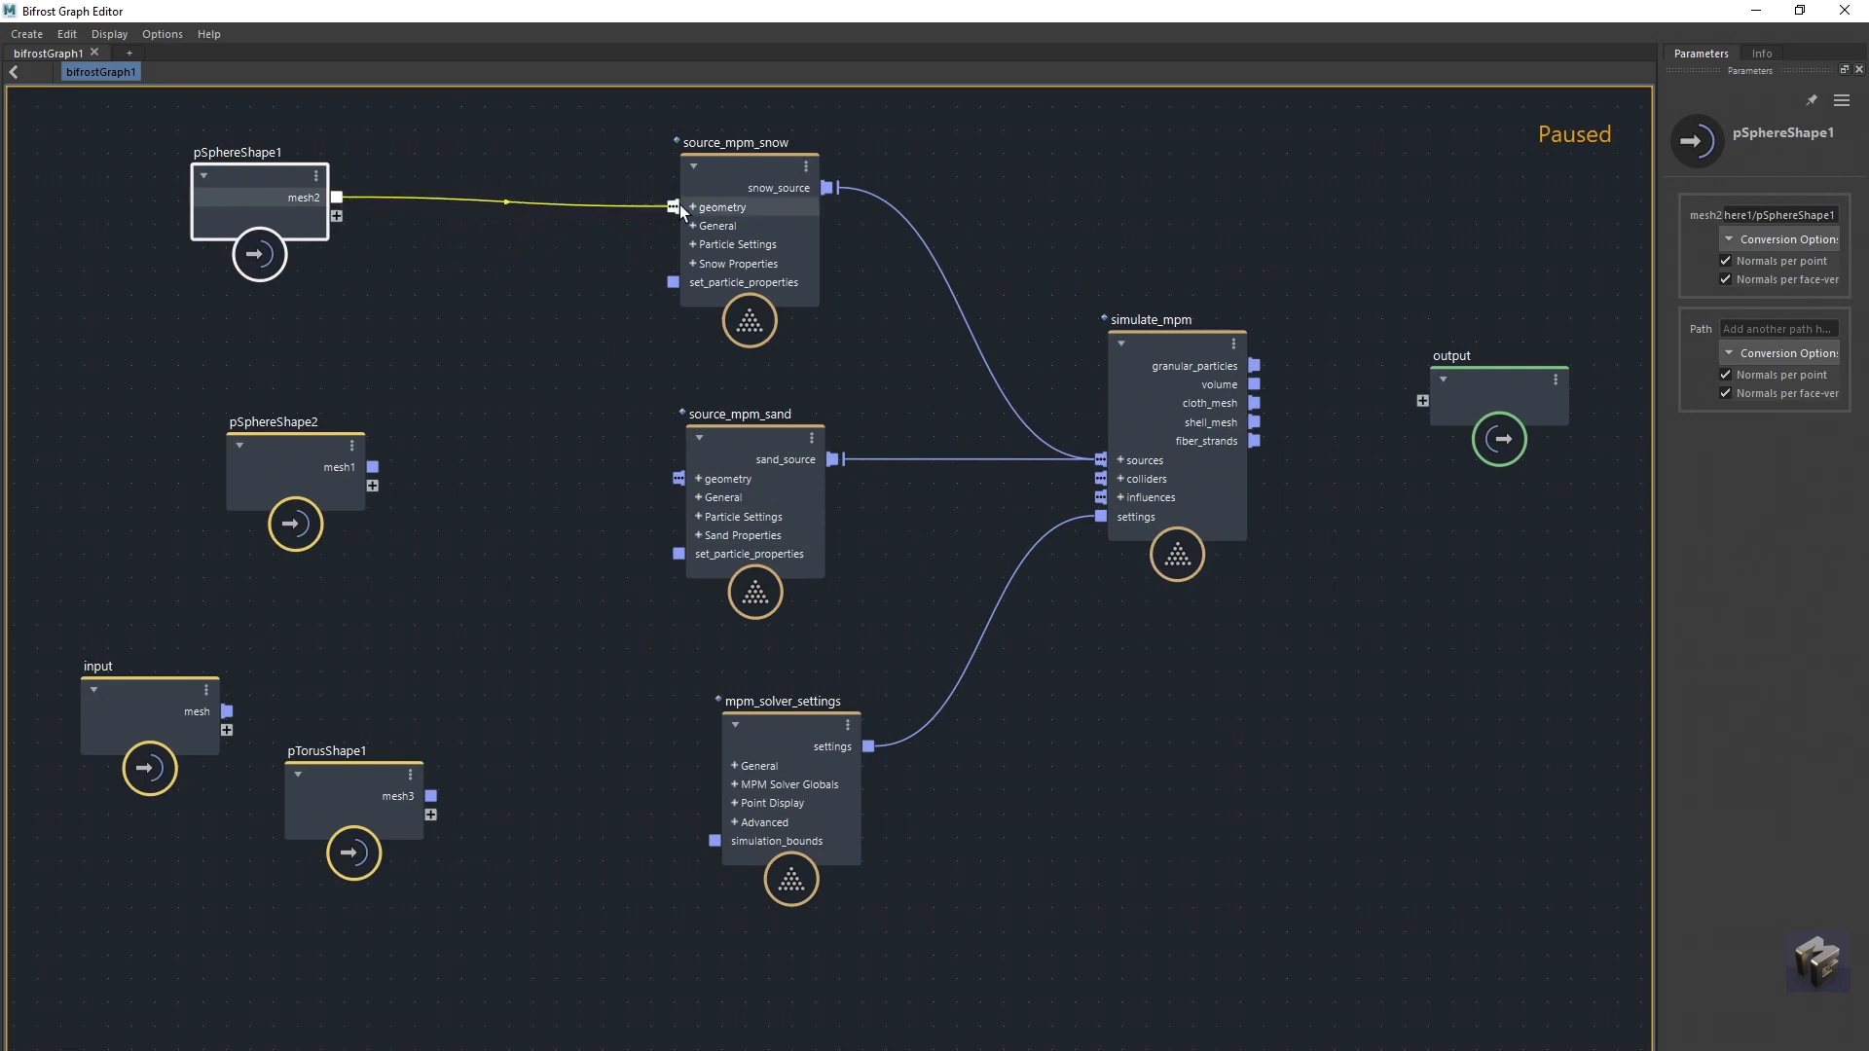
{"action": "left_click_drag", "start_coordinate": [371, 467], "coordinate": [681, 478]}
Step: Connect pTorusShape1's mesh to simulate_mpm's colliders and place the torus node between source_mpm_sand and mpm_solver_settings
{"action": "scroll", "coordinate": [615, 662], "scroll_direction": "down", "scroll_amount": 2}
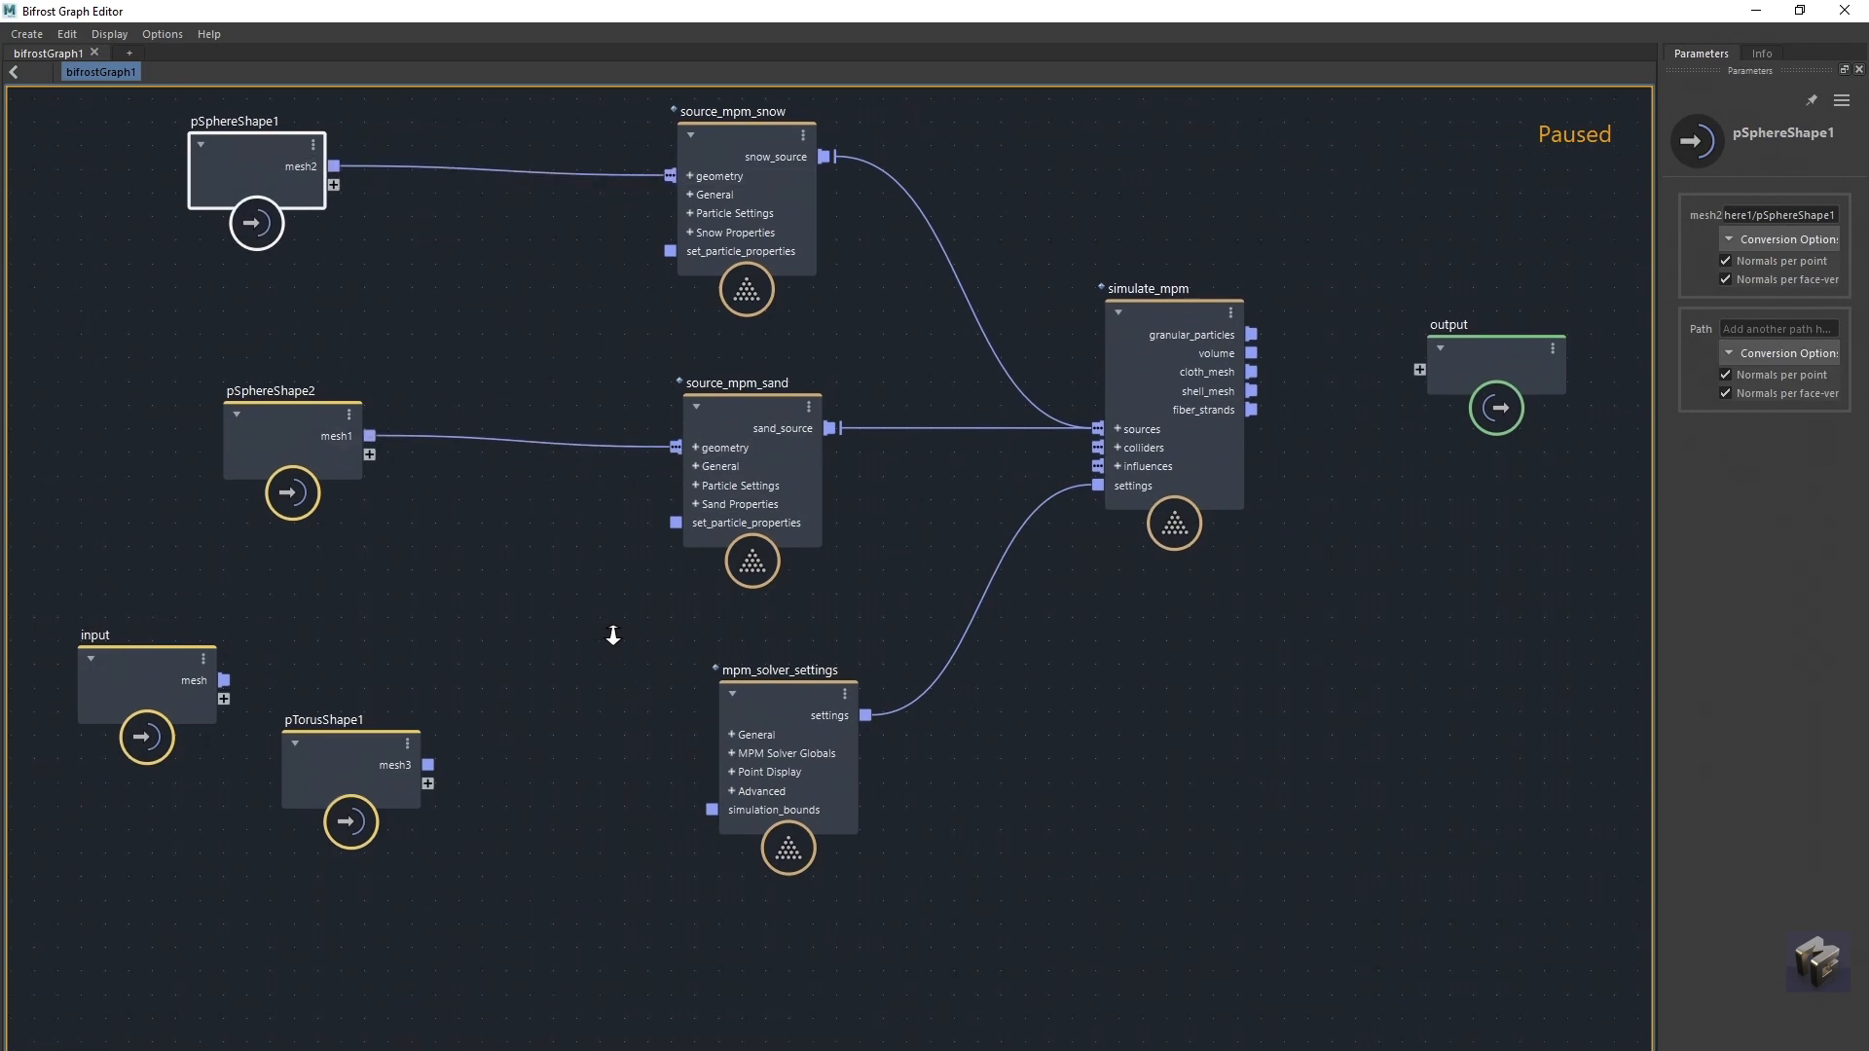
{"action": "left_click_drag", "start_coordinate": [771, 693], "coordinate": [826, 798]}
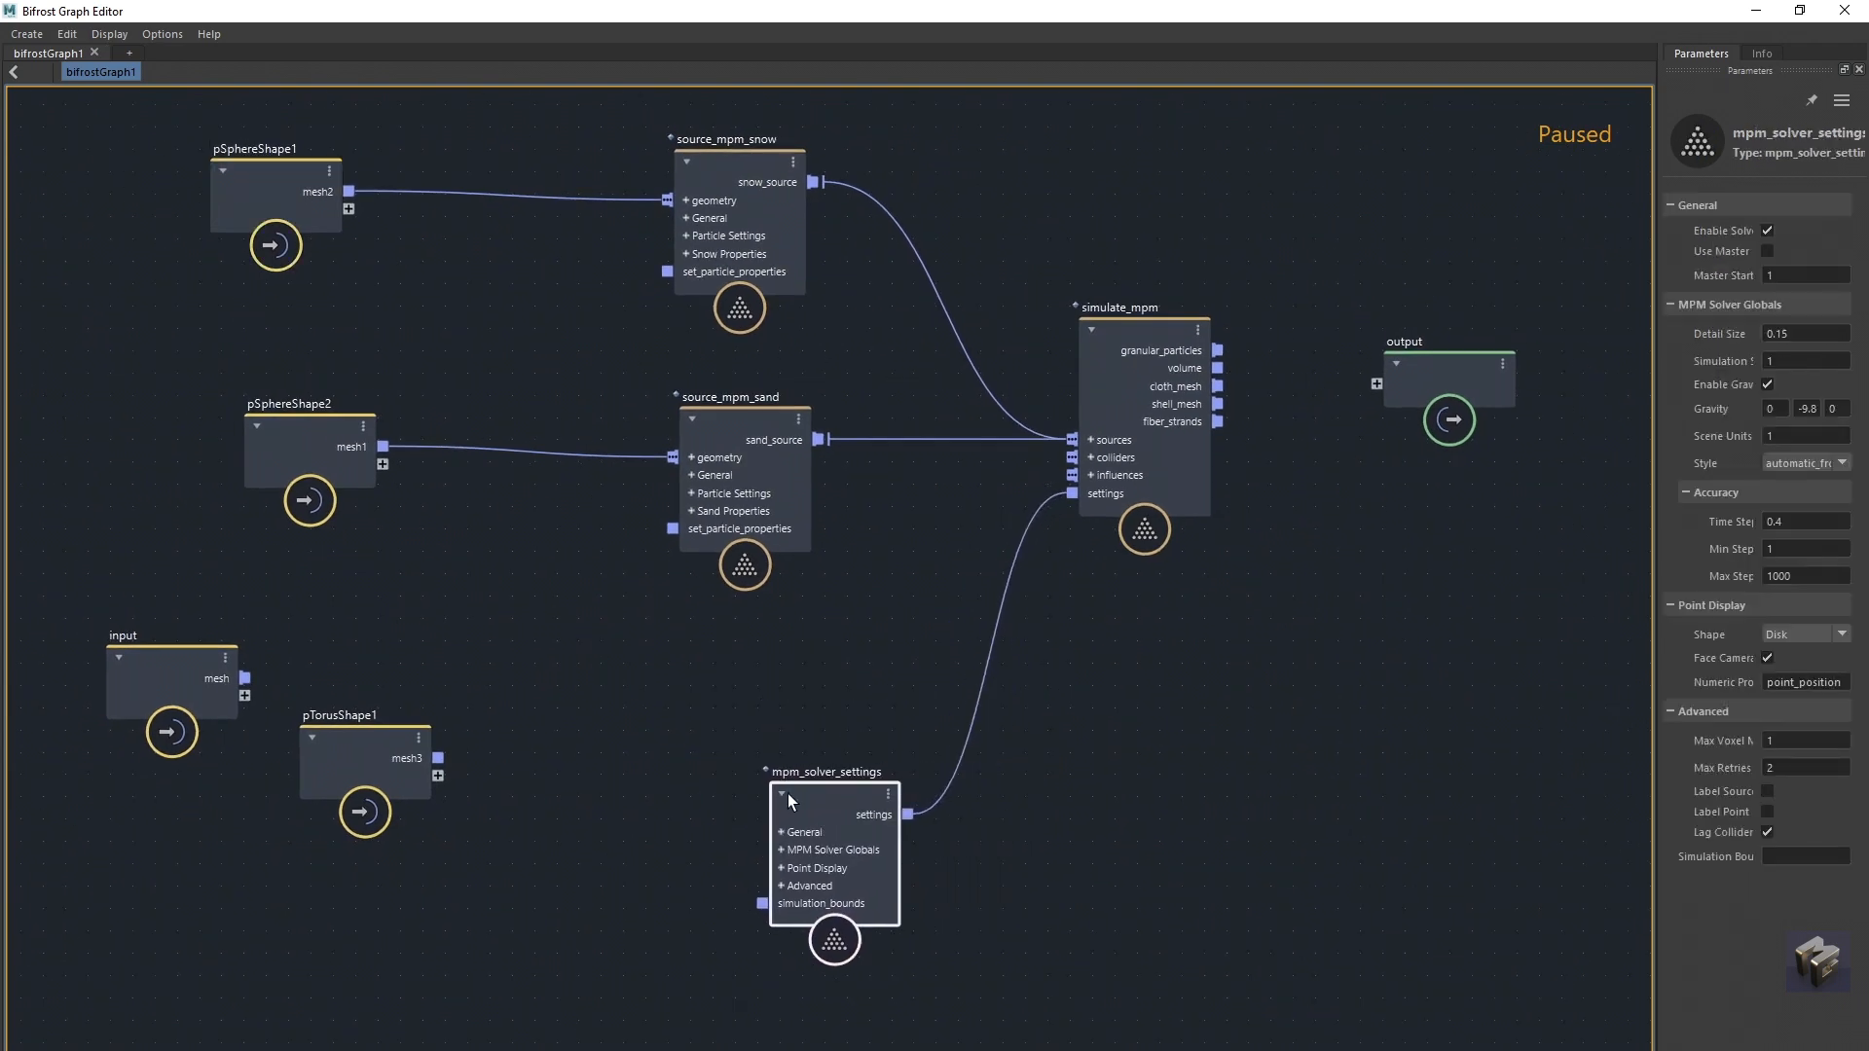
{"action": "left_click_drag", "start_coordinate": [177, 667], "coordinate": [114, 533]}
{"action": "left_click_drag", "start_coordinate": [334, 730], "coordinate": [226, 720]}
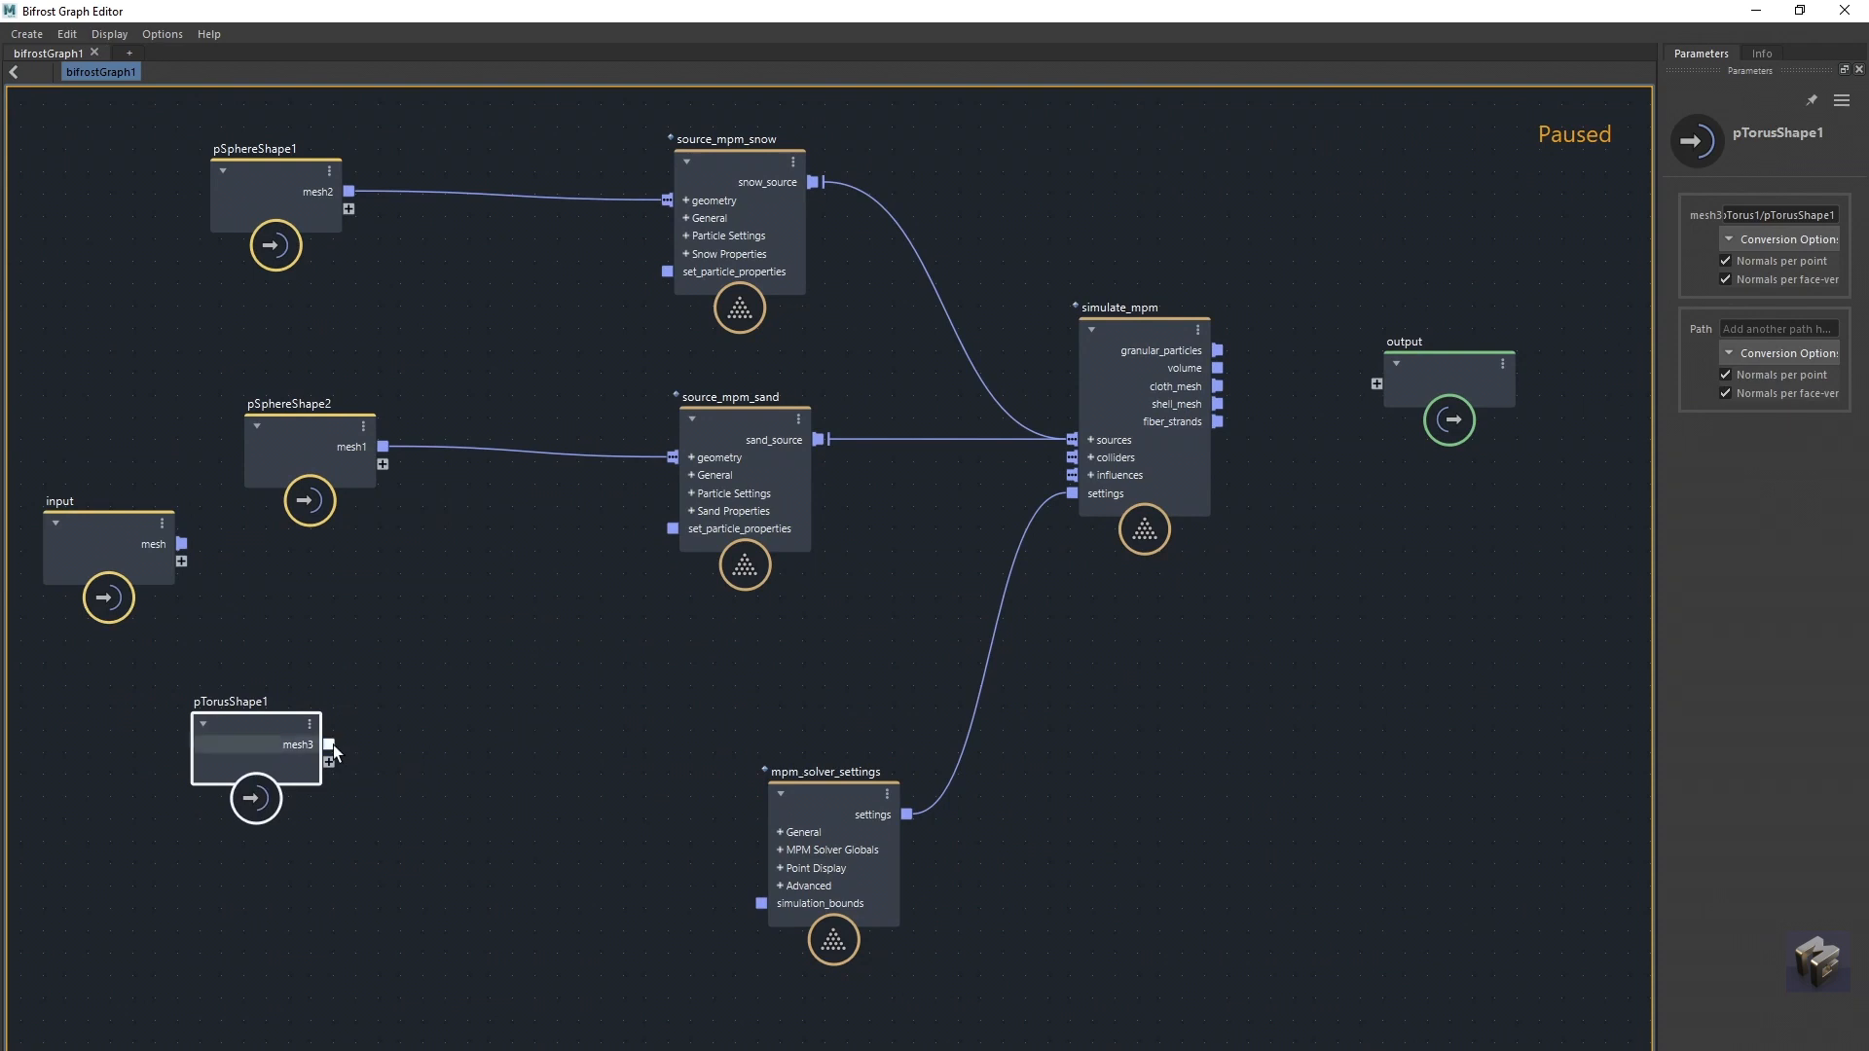
{"action": "left_click_drag", "start_coordinate": [329, 745], "coordinate": [1071, 458]}
{"action": "left_click_drag", "start_coordinate": [289, 724], "coordinate": [697, 658]}
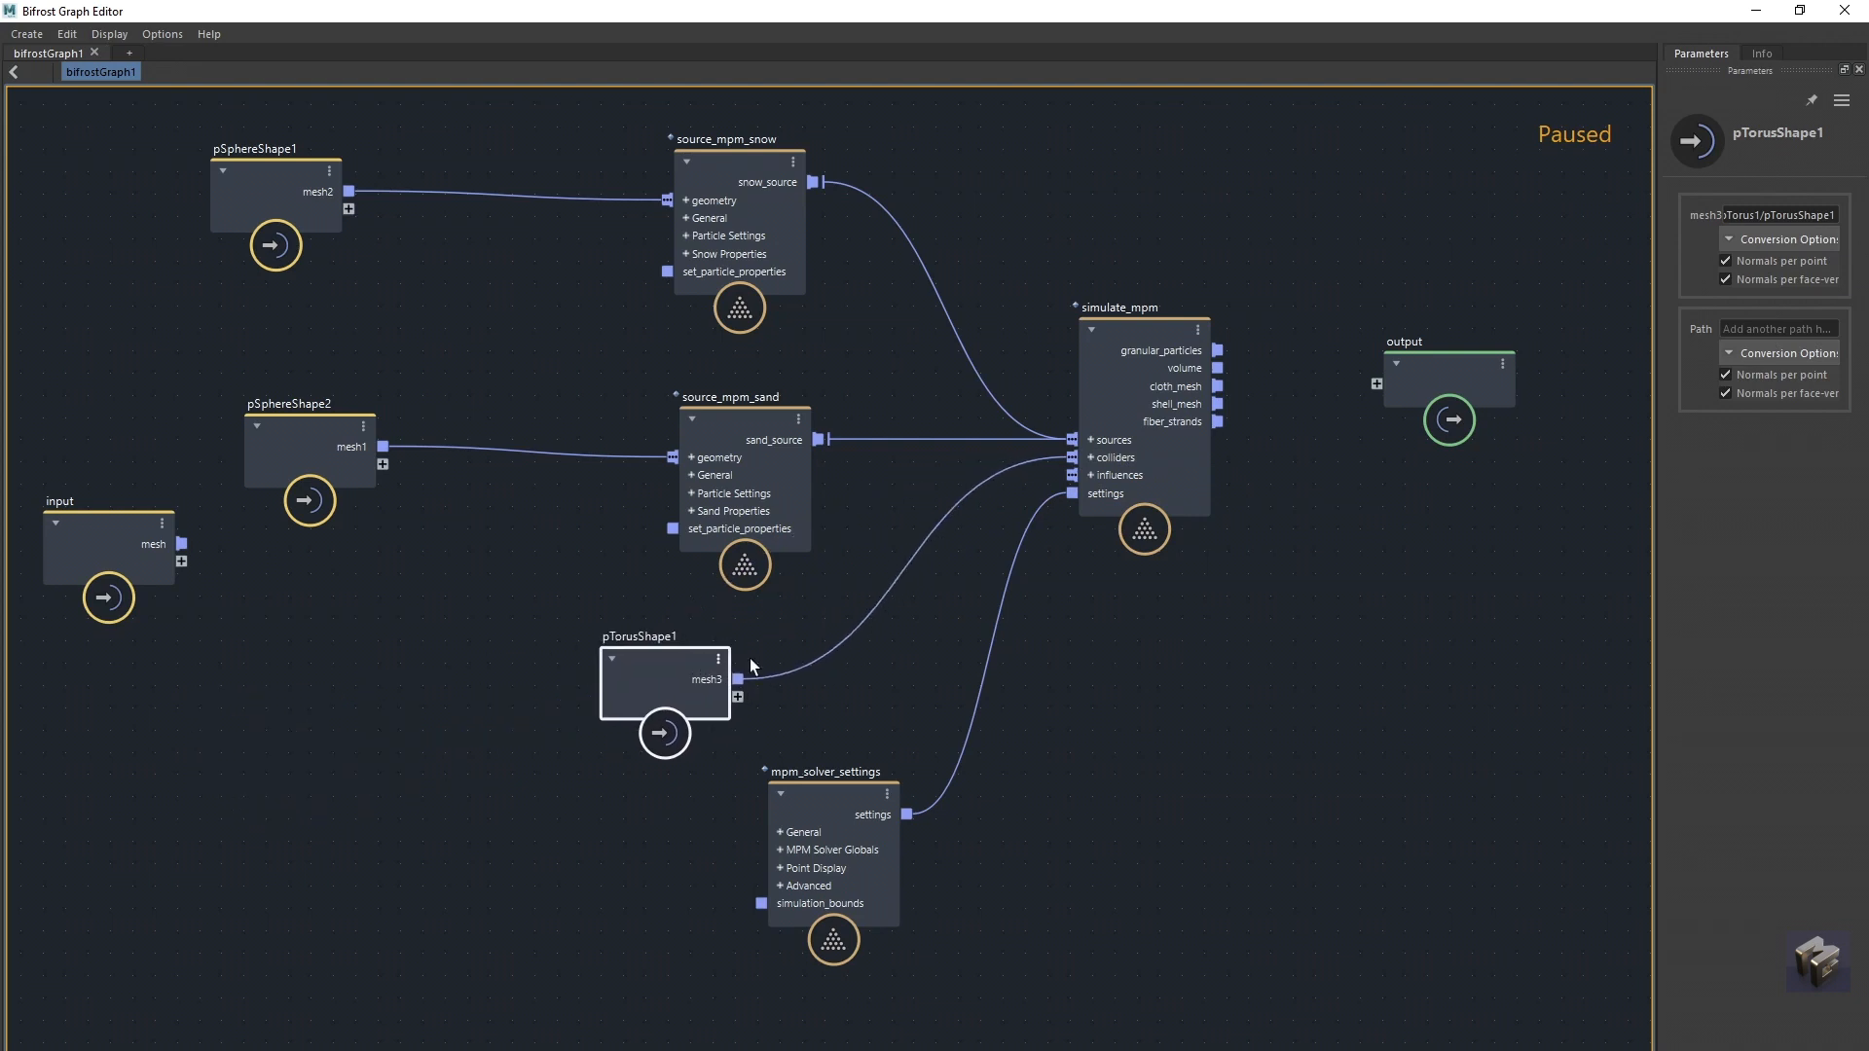
{"action": "middle_click_drag", "start_coordinate": [1123, 646], "coordinate": [1051, 642]}
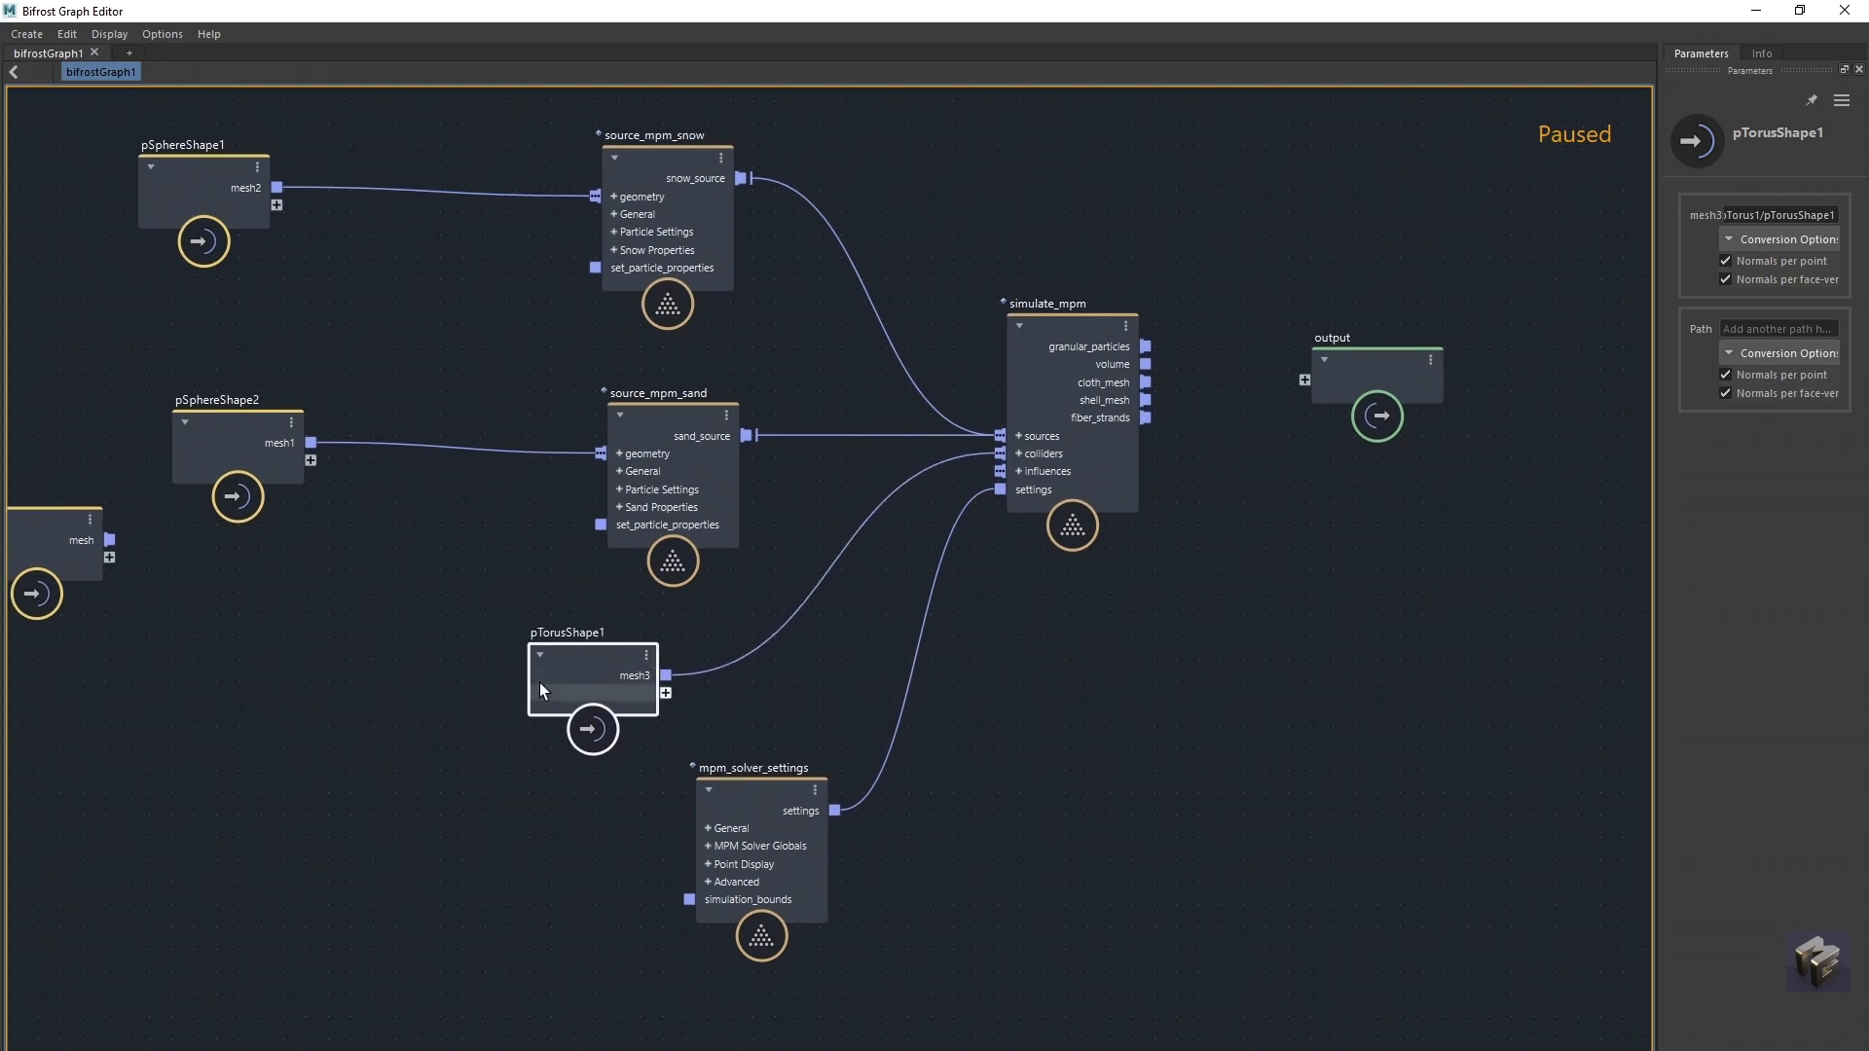
{"action": "left_click_drag", "start_coordinate": [539, 681], "coordinate": [453, 683]}
Step: Select the simulate_mpm node and widen the Parameter Editor so its names and values are fully readable
{"action": "left_click", "coordinate": [1045, 366]}
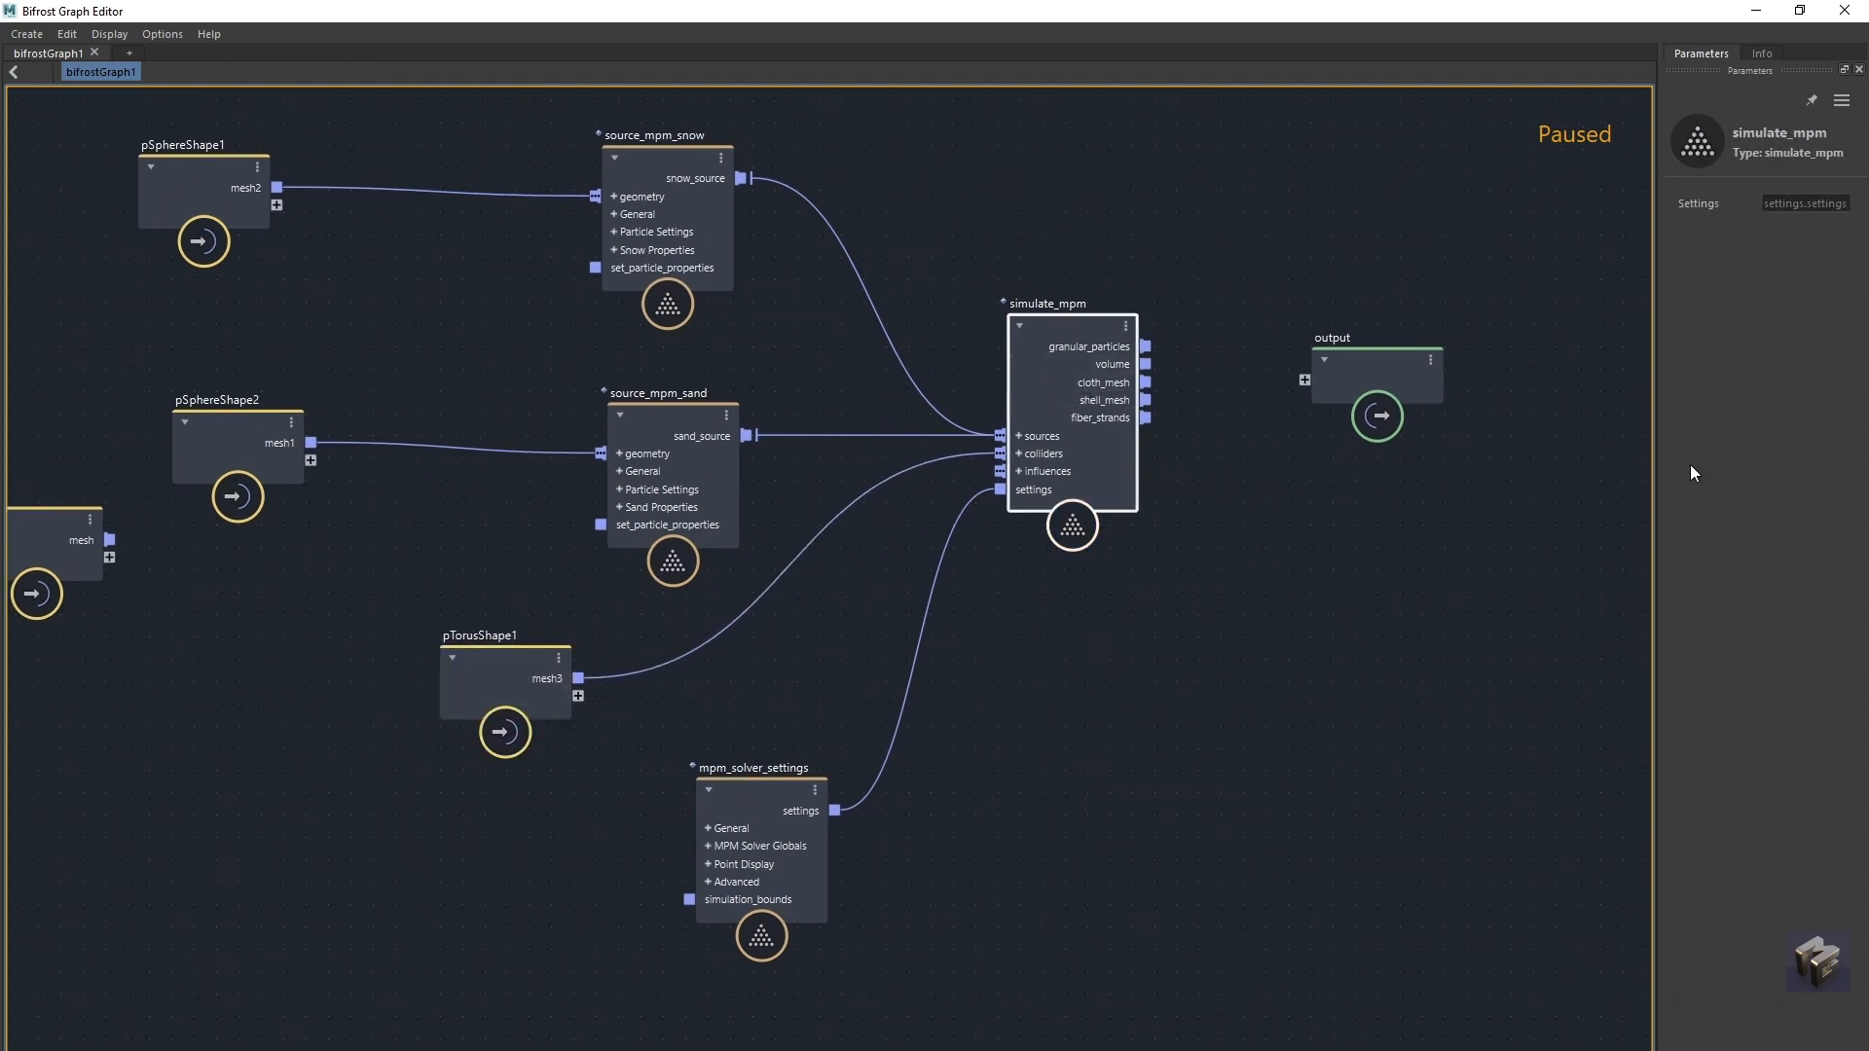
{"action": "left_click_drag", "start_coordinate": [1654, 471], "coordinate": [1396, 468]}
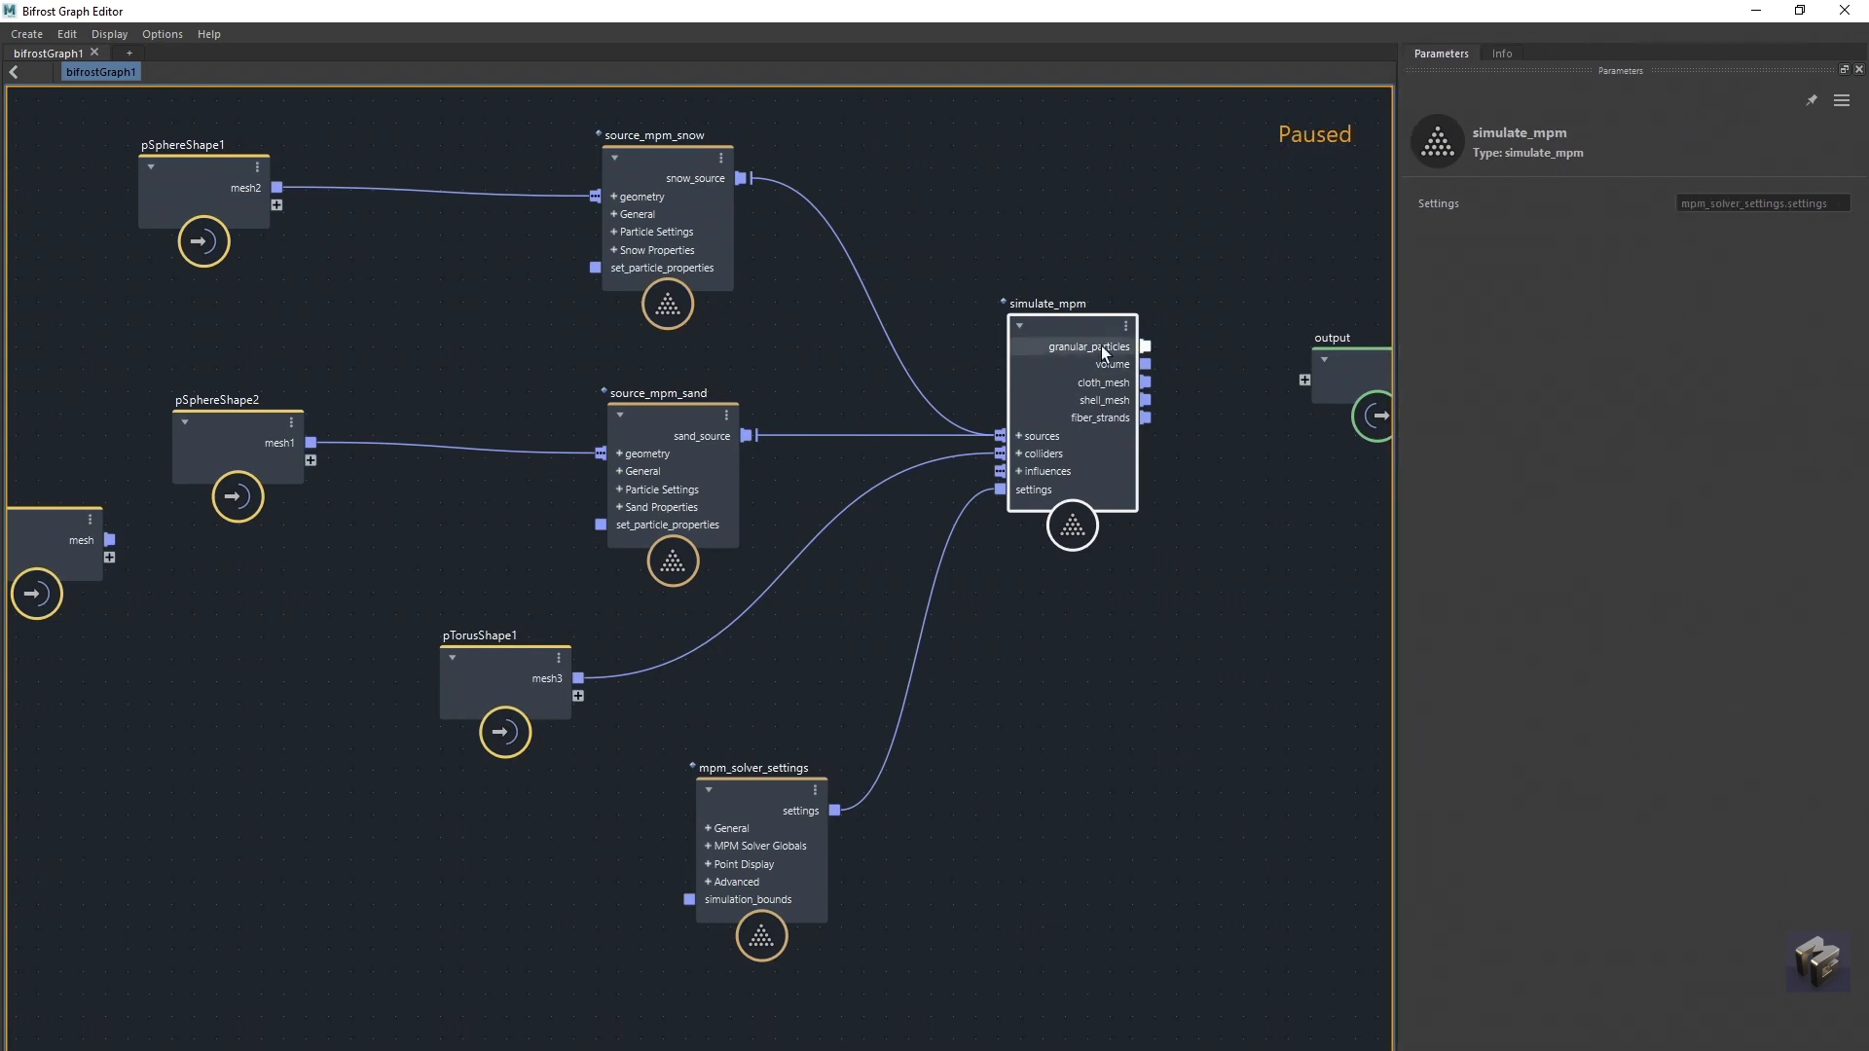
Step: Add a collider node and place it below pTorusShape1, shifting simulate_mpm and mpm_solver_settings to make room
{"action": "left_click_drag", "start_coordinate": [1081, 346], "coordinate": [1018, 346]}
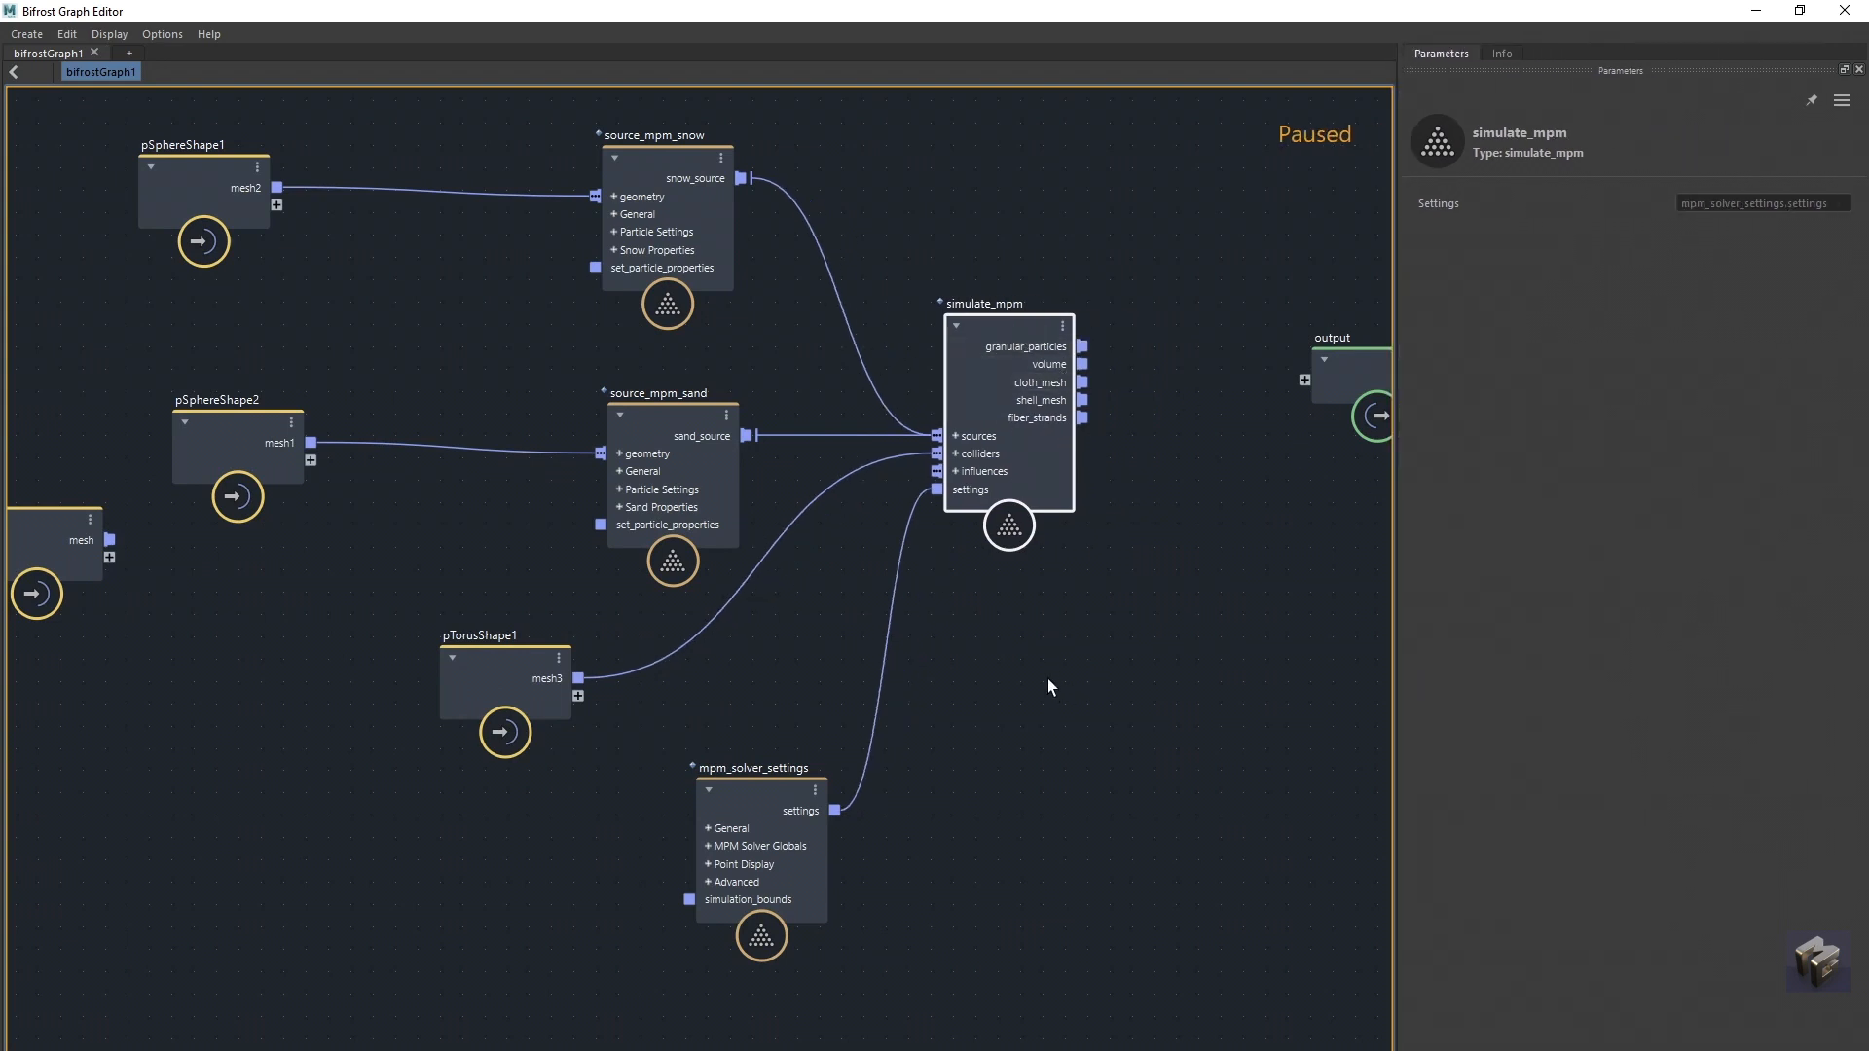
{"action": "key", "text": "Tab"}
{"action": "type", "text": "col"}
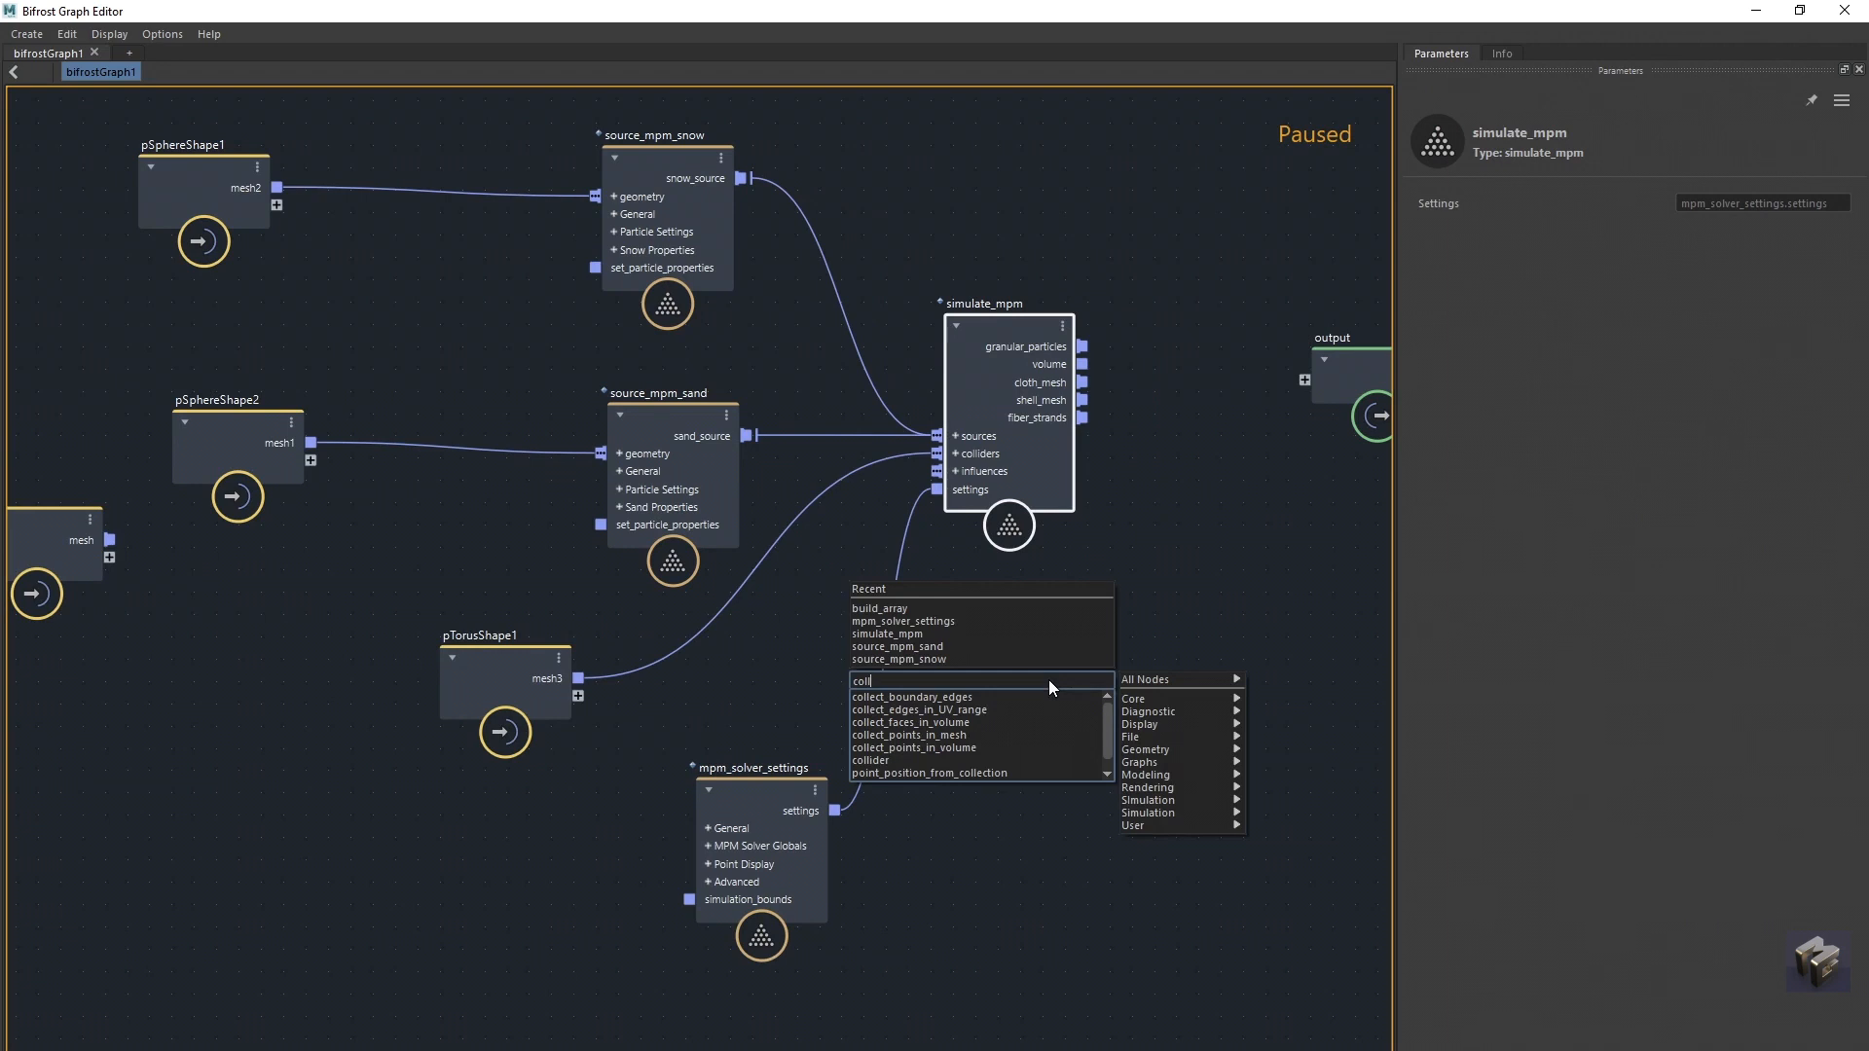
{"action": "left_click", "coordinate": [934, 760]}
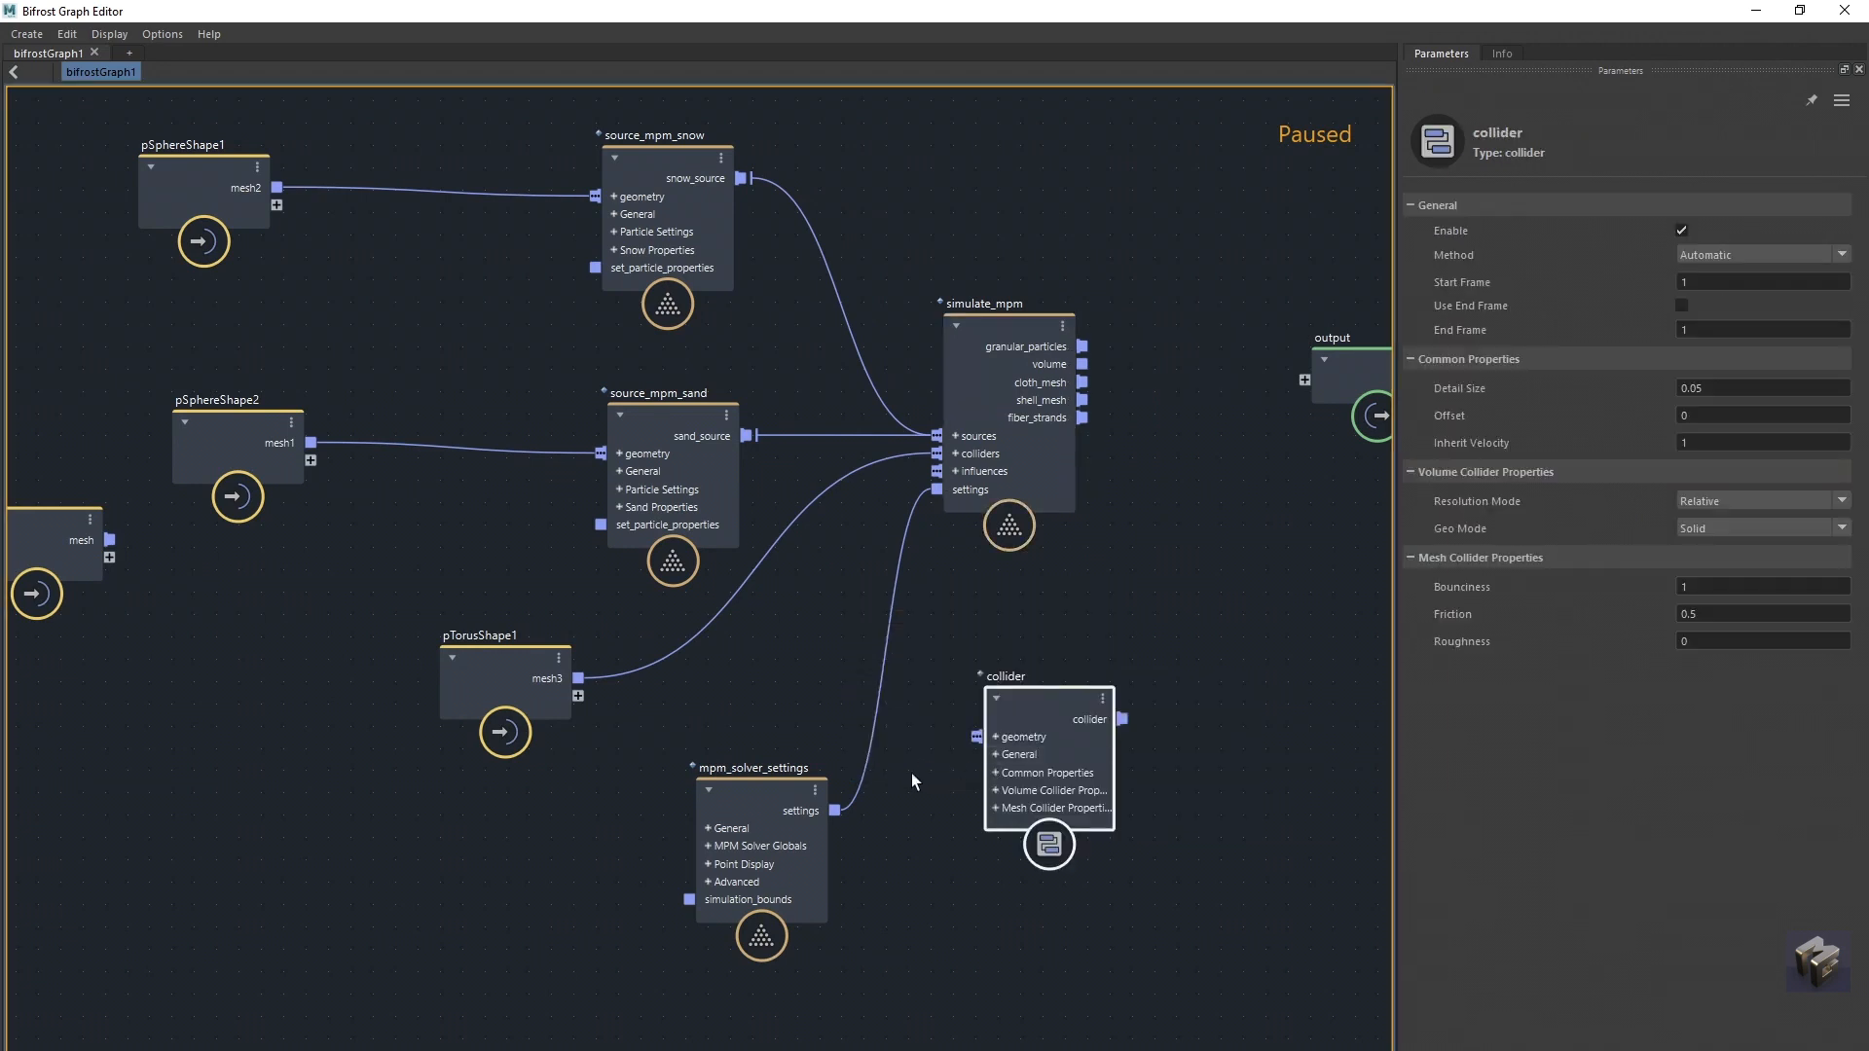
{"action": "left_click_drag", "start_coordinate": [723, 815], "coordinate": [735, 933]}
{"action": "left_click_drag", "start_coordinate": [1026, 697], "coordinate": [666, 732]}
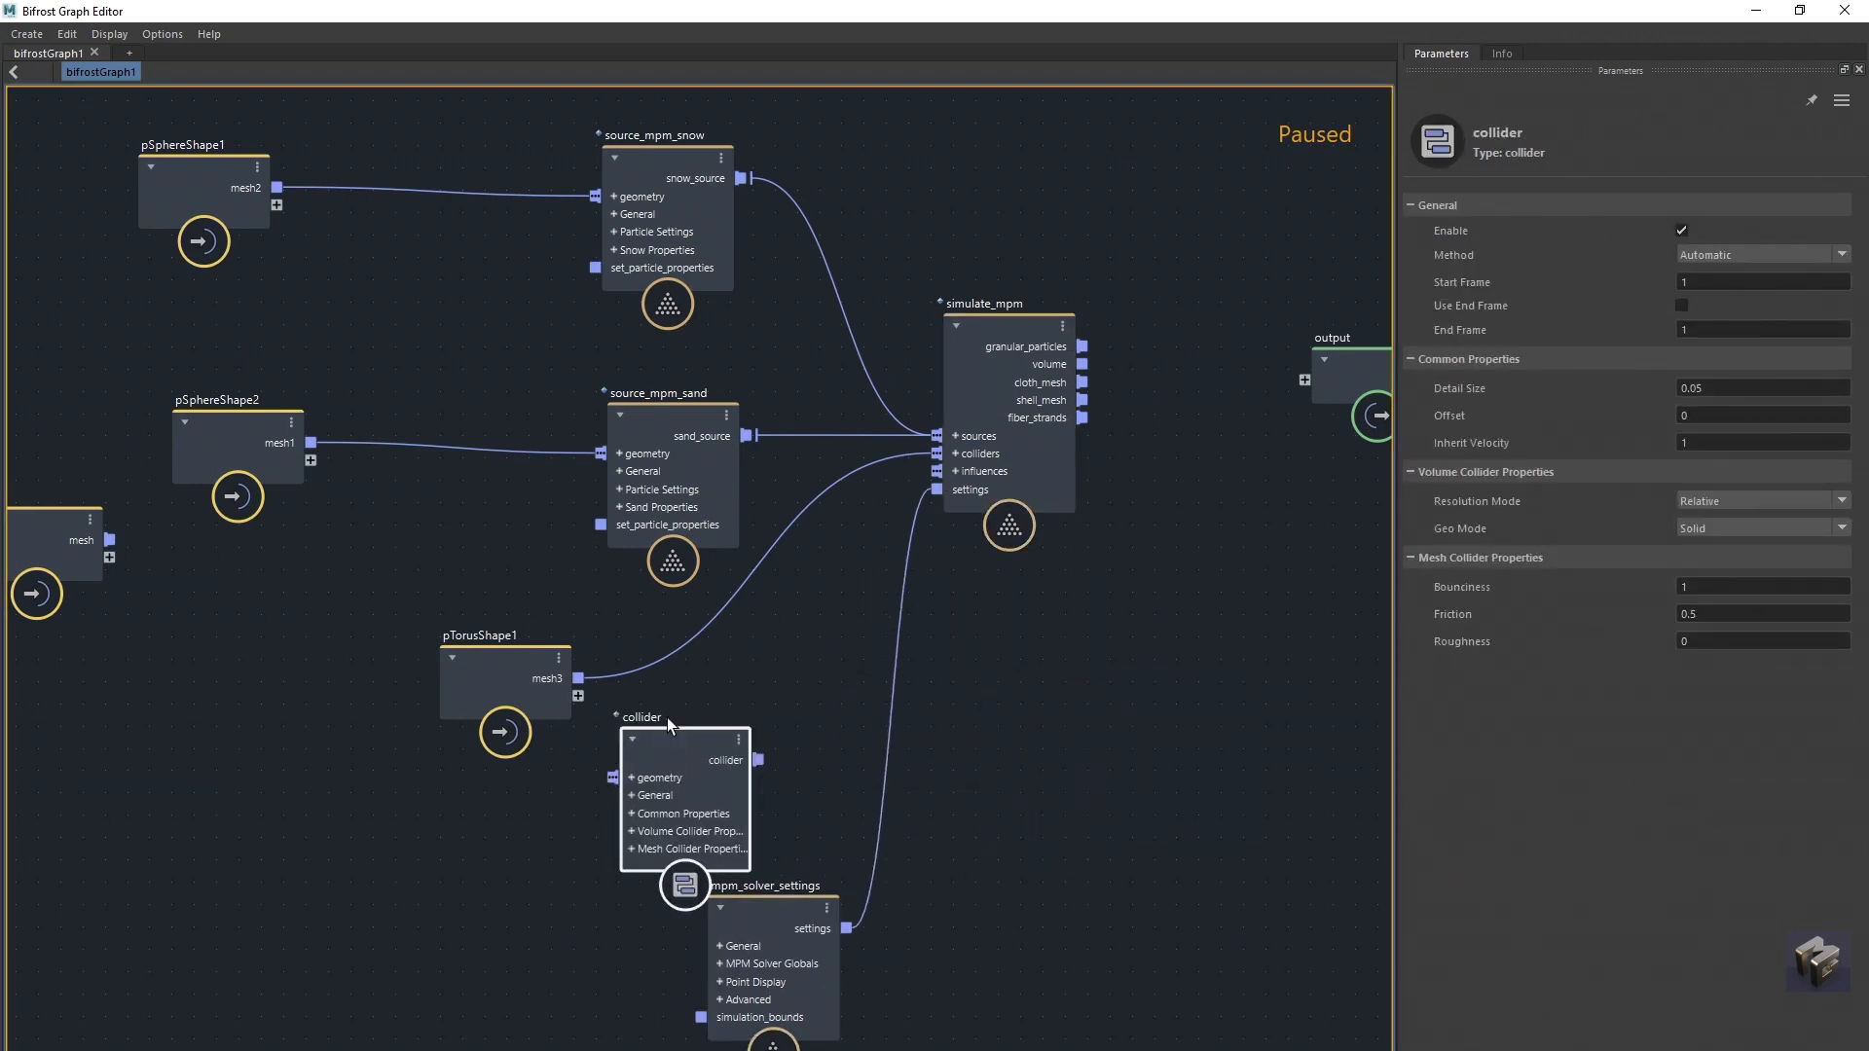
Step: Replace the torus's direct link by routing pTorusShape1's mesh3 into the collider's geometry and the collider into simulate_mpm's colliders
{"action": "left_click", "coordinate": [662, 657]}
{"action": "key", "text": "Delete"}
{"action": "left_click_drag", "start_coordinate": [516, 665], "coordinate": [229, 685]}
{"action": "left_click_drag", "start_coordinate": [737, 771], "coordinate": [936, 454]}
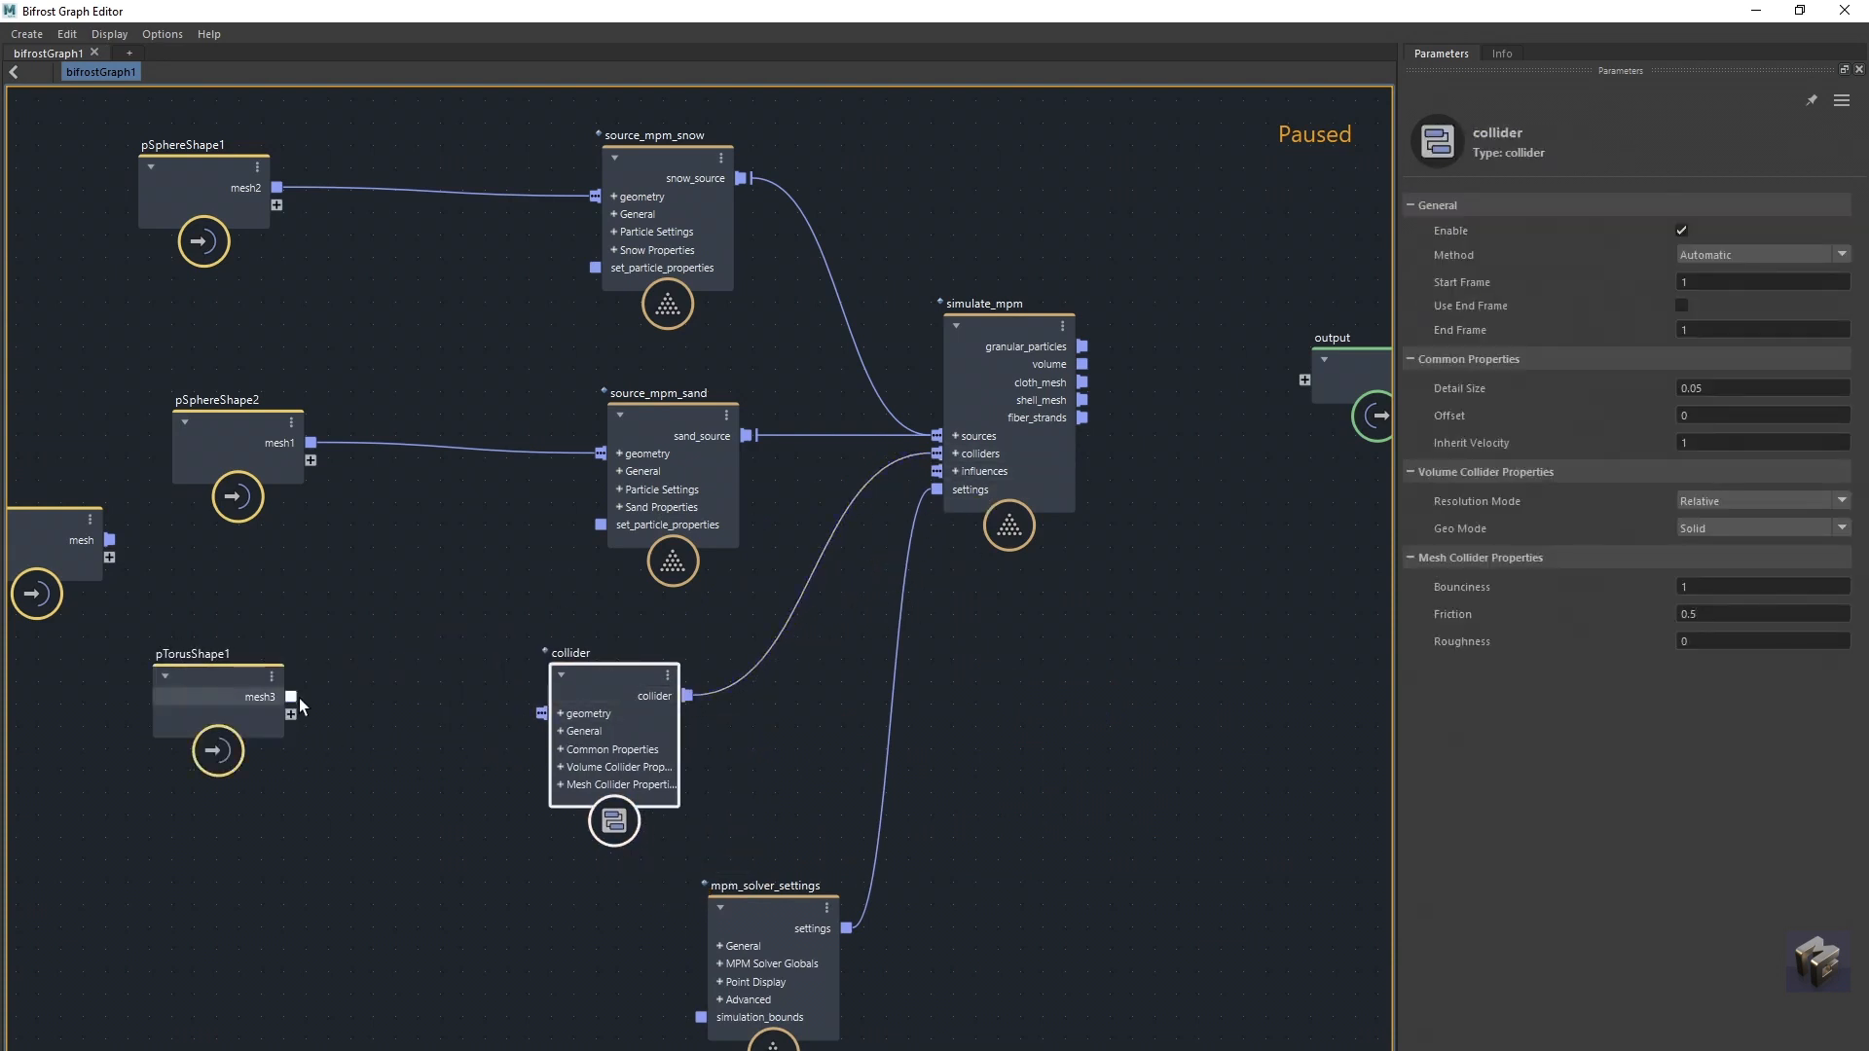
{"action": "left_click_drag", "start_coordinate": [291, 697], "coordinate": [657, 670]}
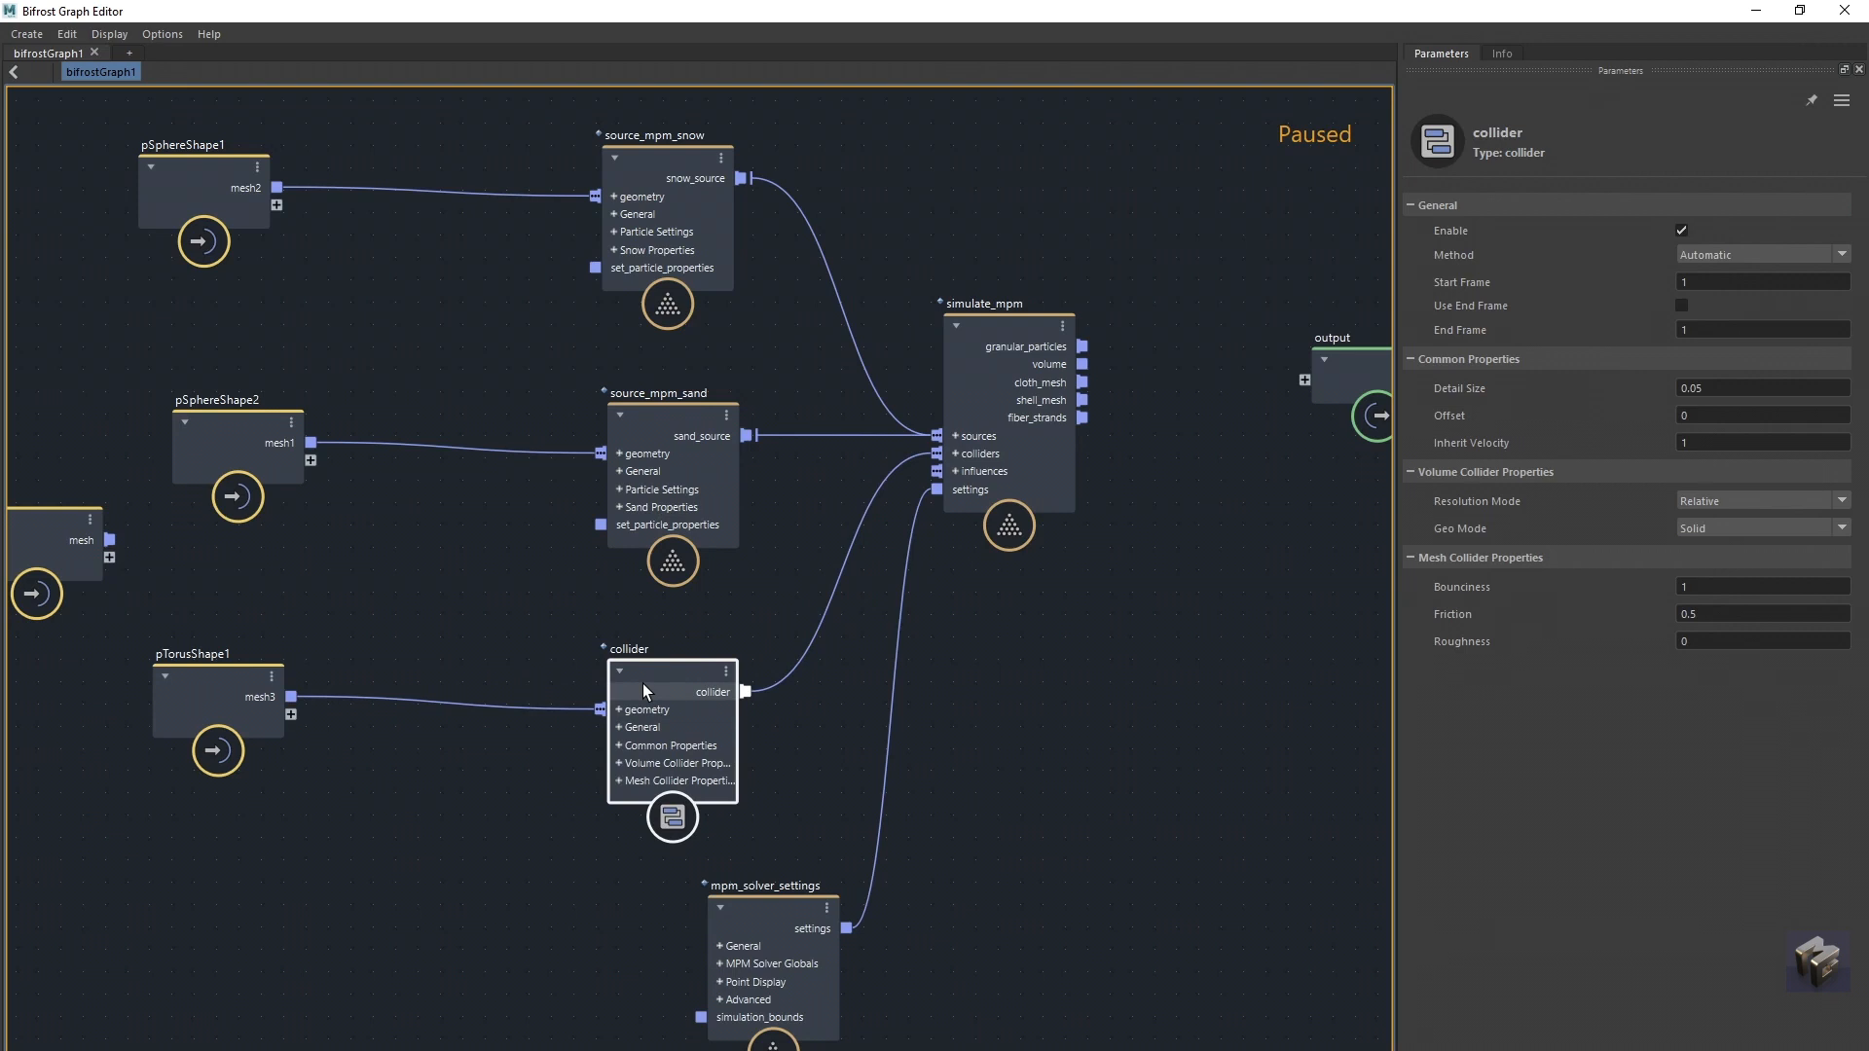
{"action": "left_click_drag", "start_coordinate": [642, 683], "coordinate": [673, 658]}
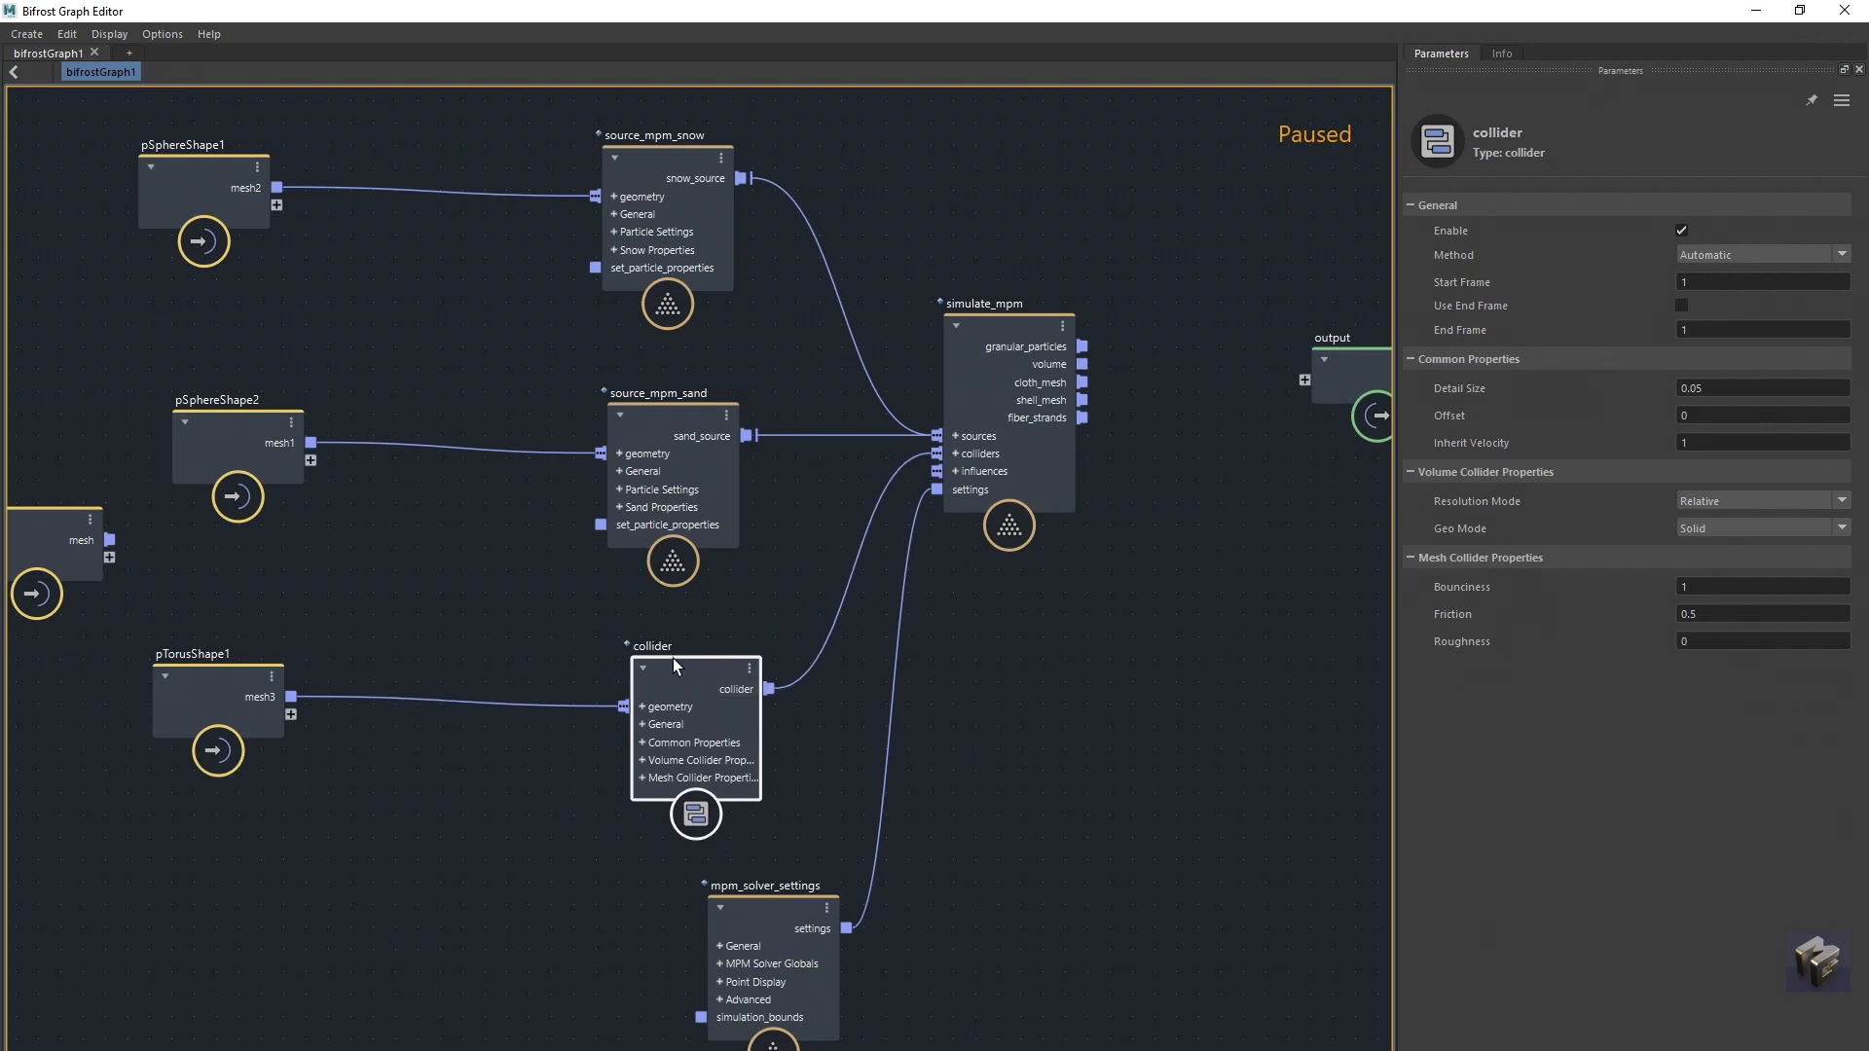
{"action": "left_click", "coordinate": [1708, 389]}
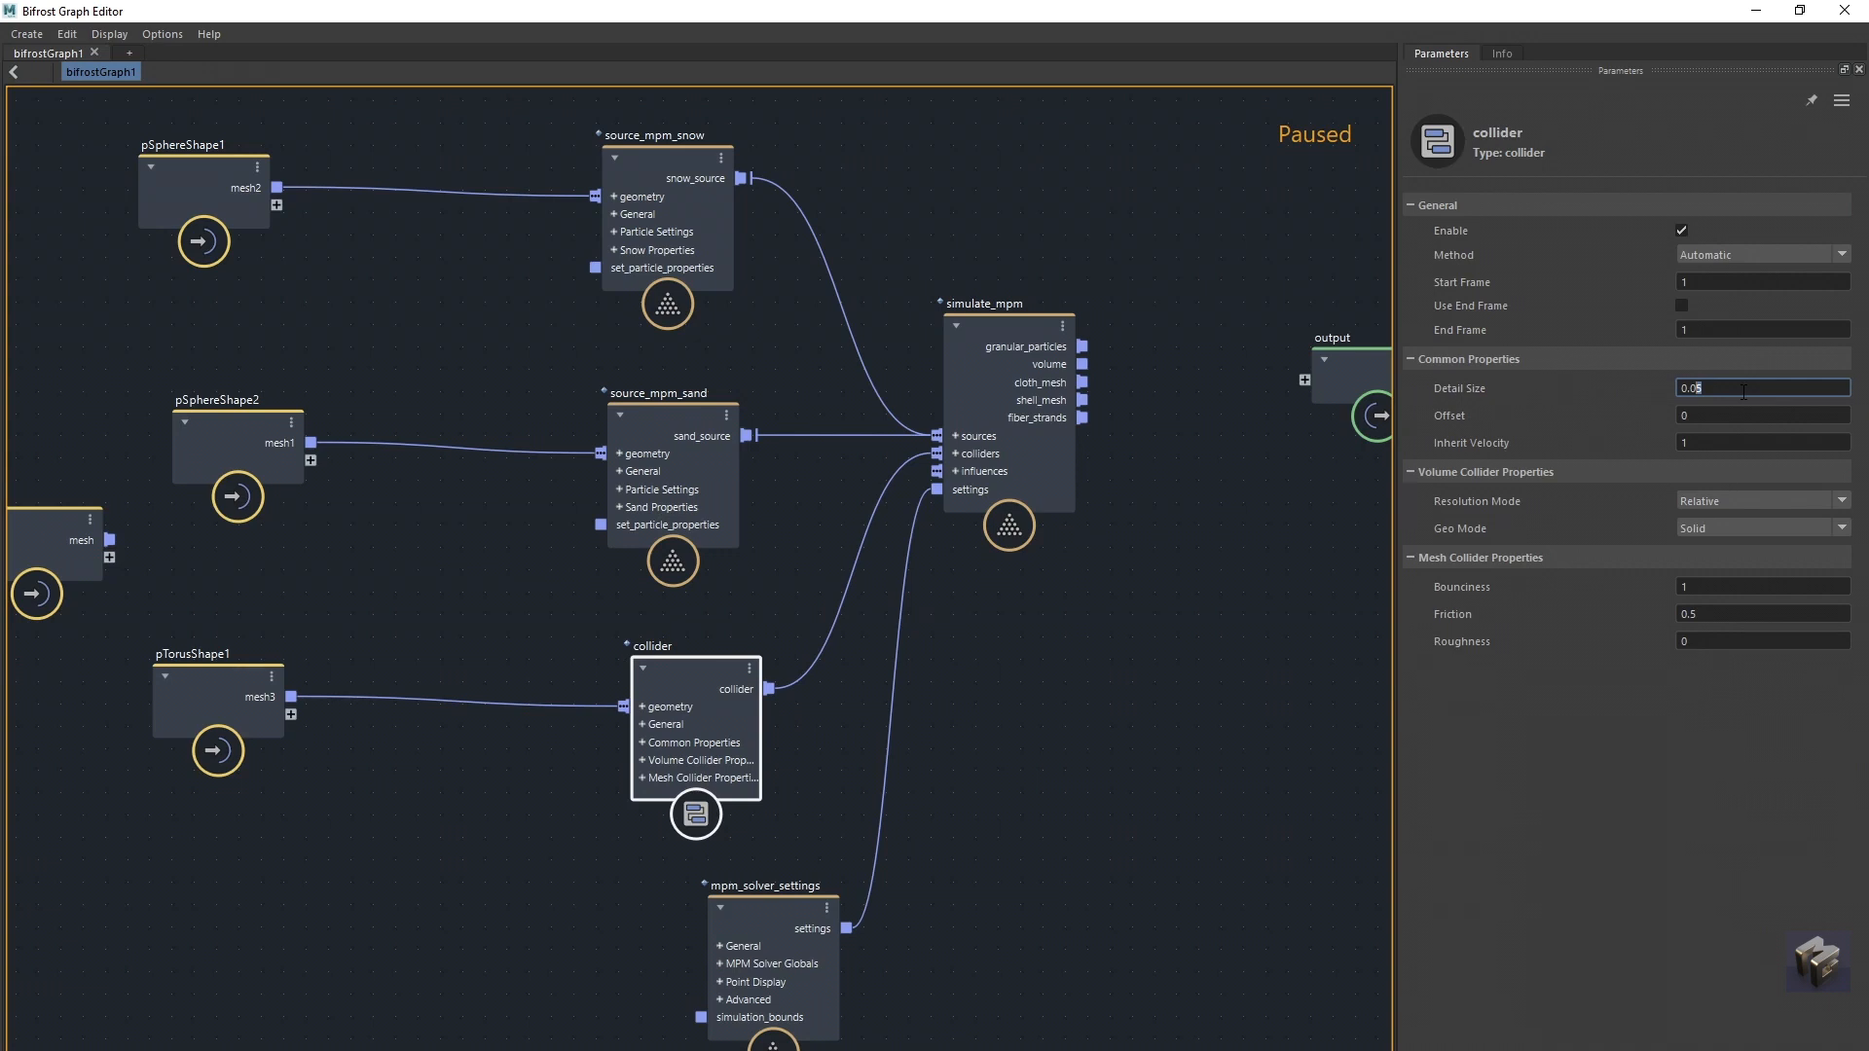
{"action": "left_click", "coordinate": [1729, 415]}
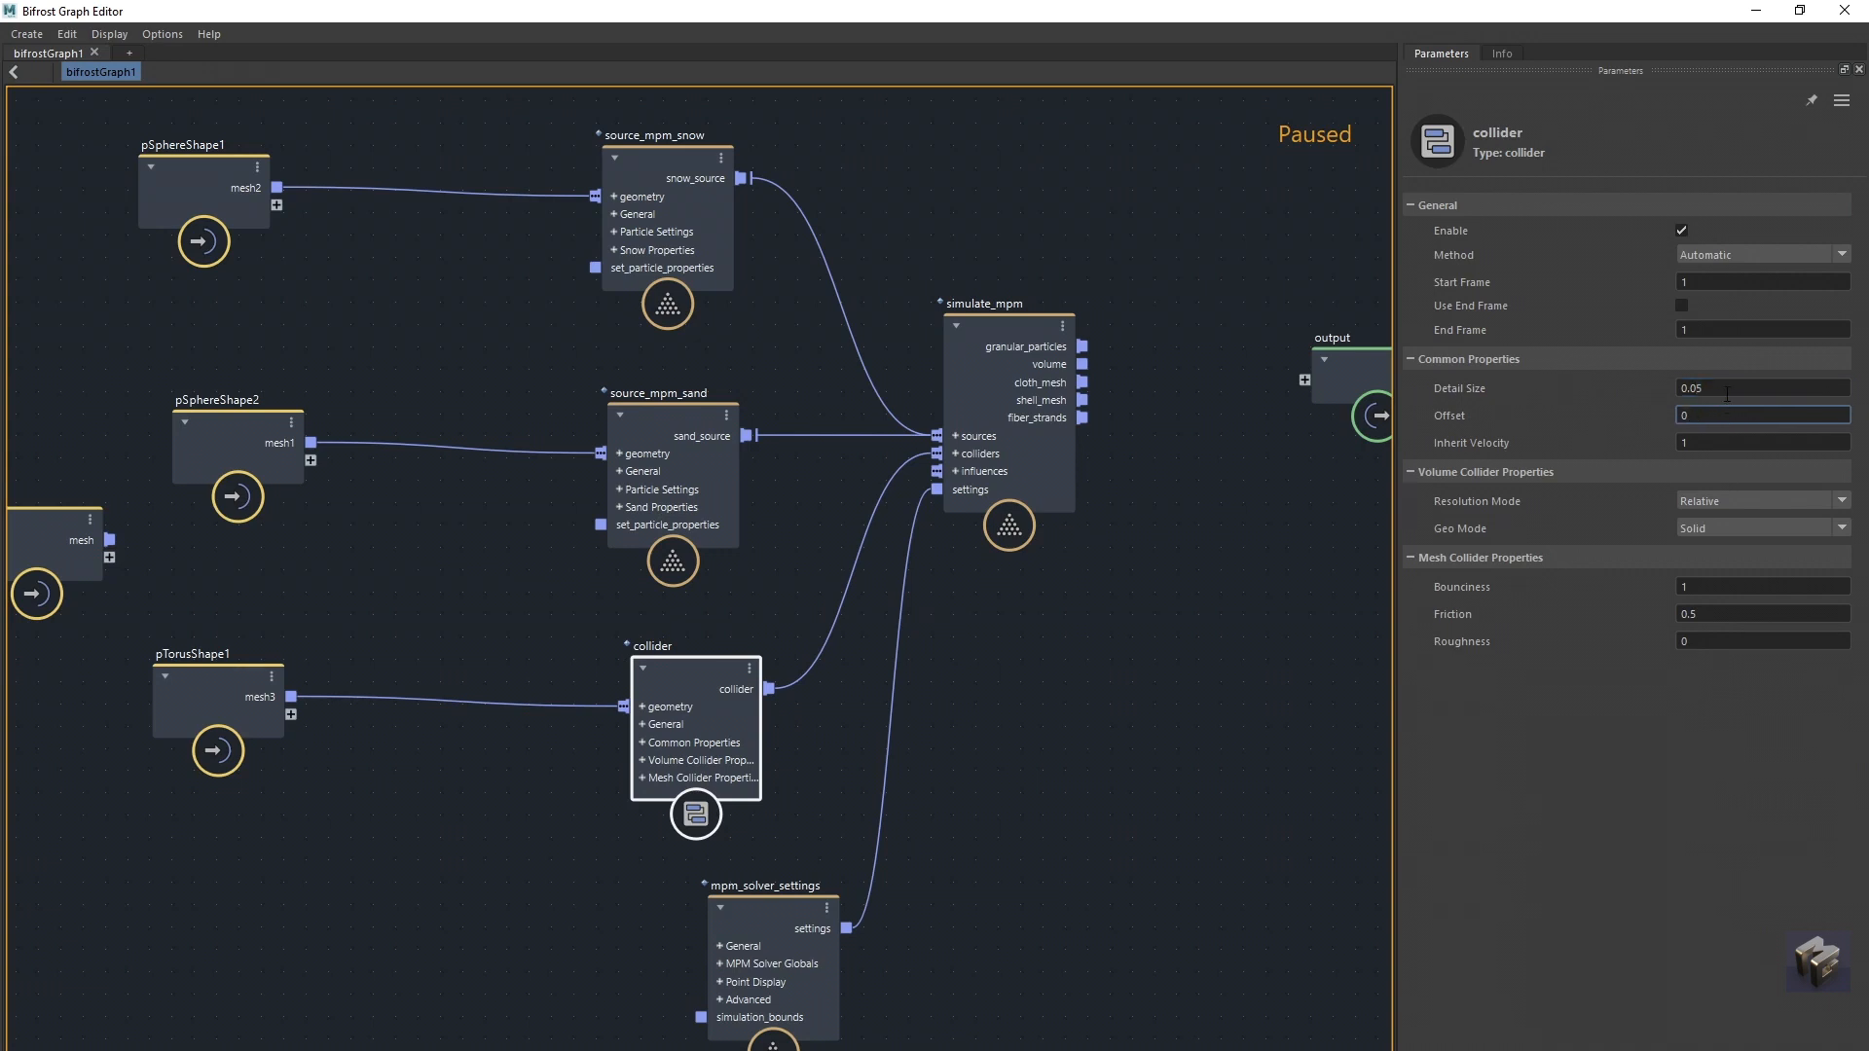
{"action": "left_click", "coordinate": [1728, 389]}
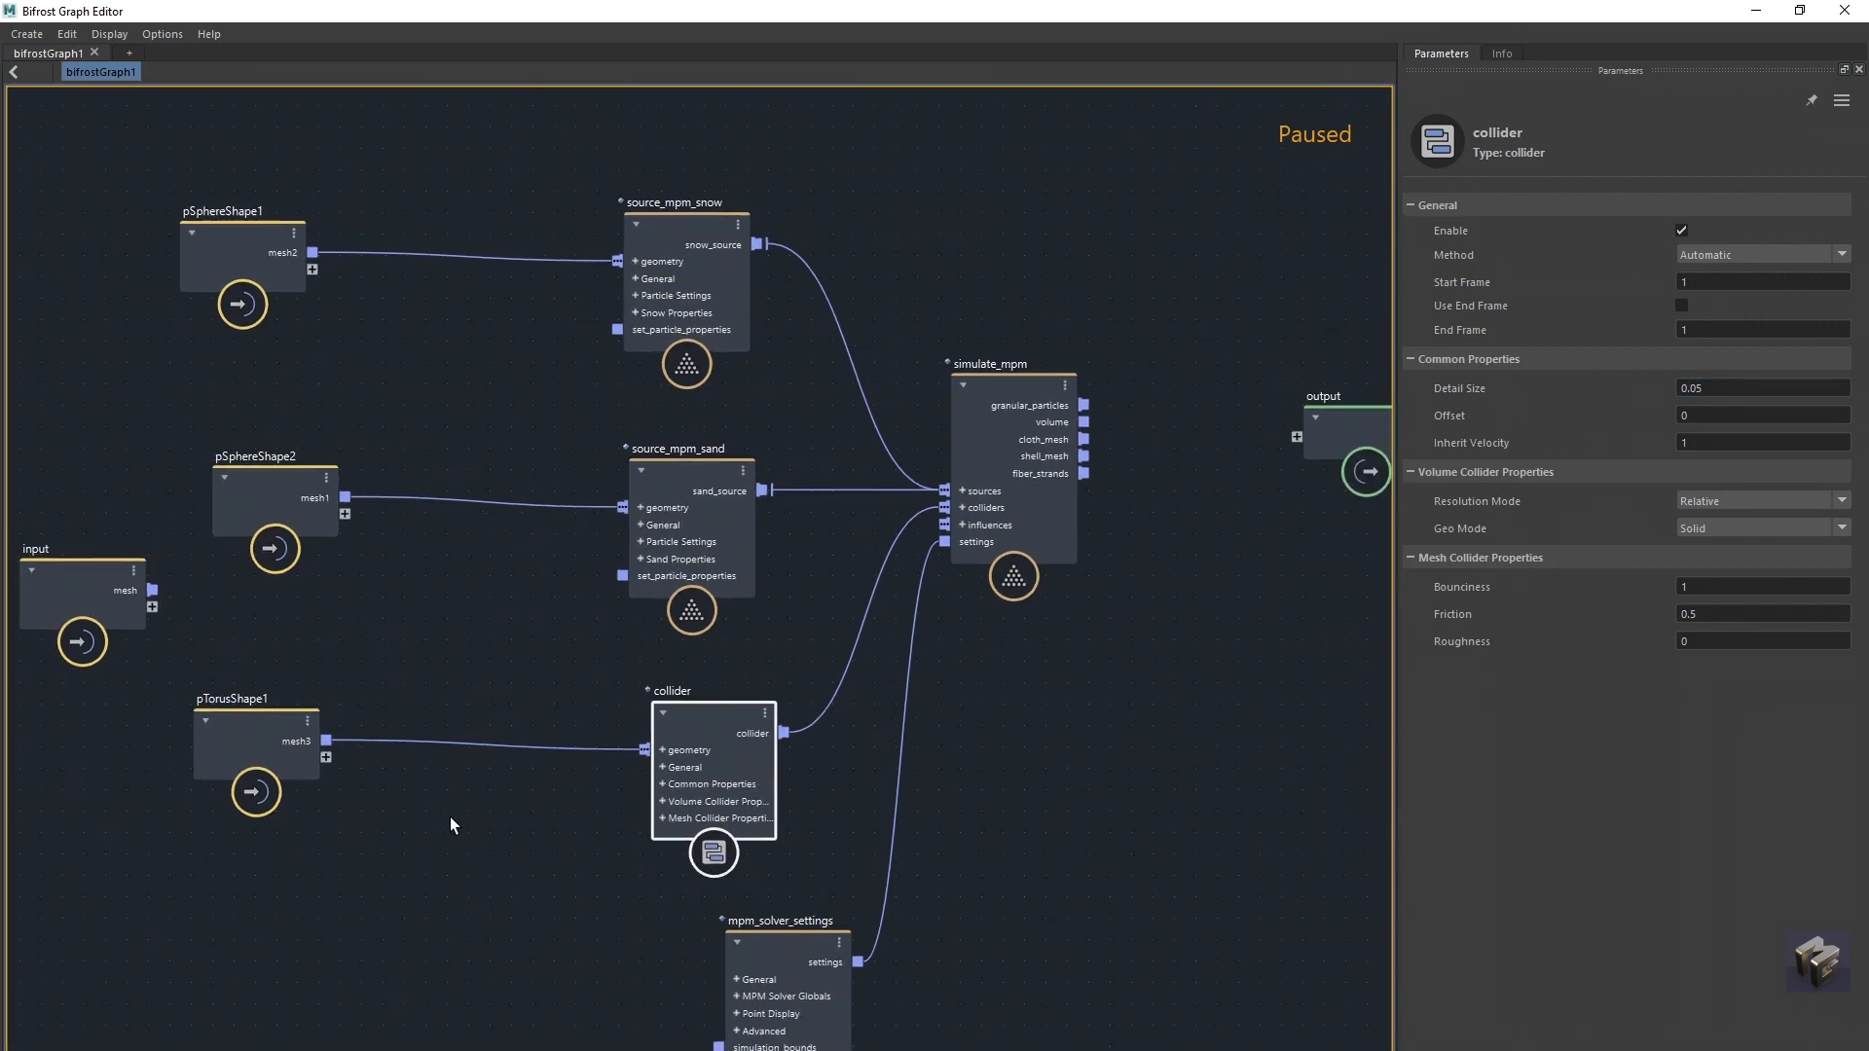
Step: Spread out the mpm_solver_settings, collider, pSphereShape2 and source_mpm_sand nodes for a clearer graph layout
{"action": "left_click", "coordinate": [805, 931]}
{"action": "left_click_drag", "start_coordinate": [806, 932], "coordinate": [728, 928]}
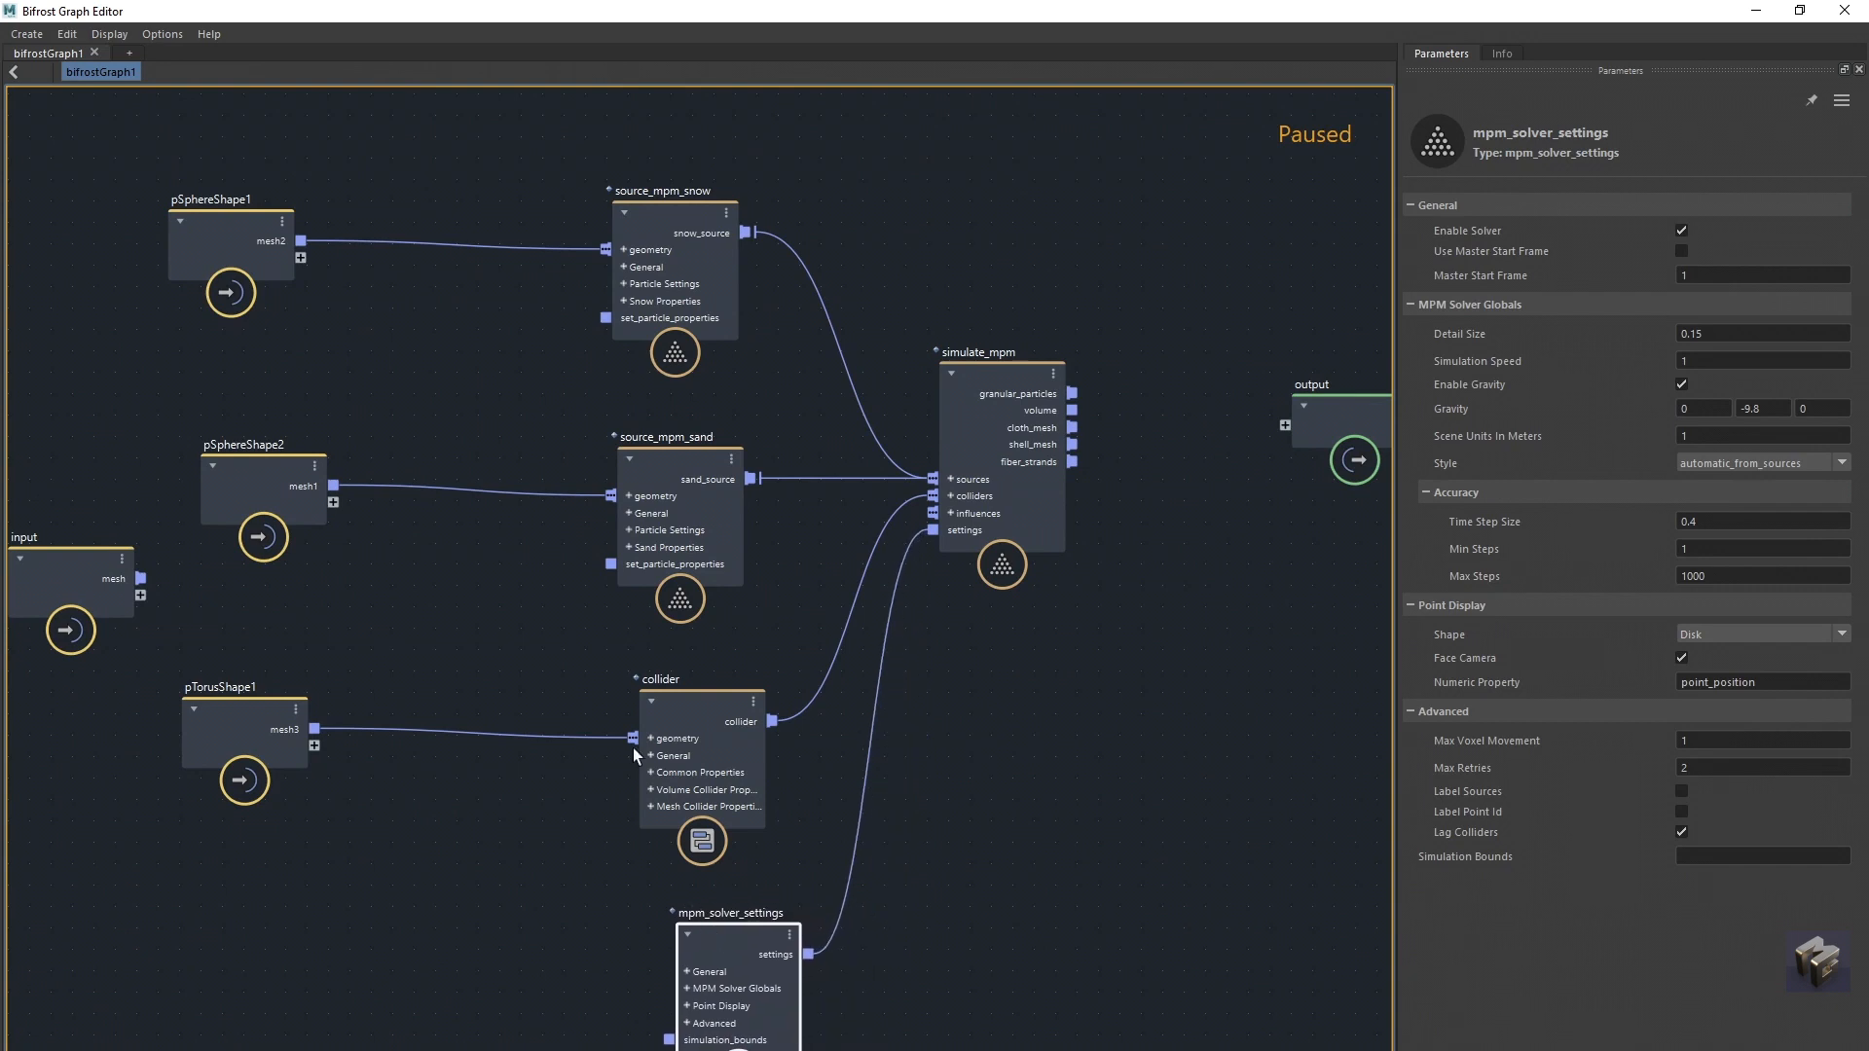
{"action": "left_click_drag", "start_coordinate": [705, 717], "coordinate": [552, 772]}
{"action": "left_click_drag", "start_coordinate": [288, 479], "coordinate": [159, 416]}
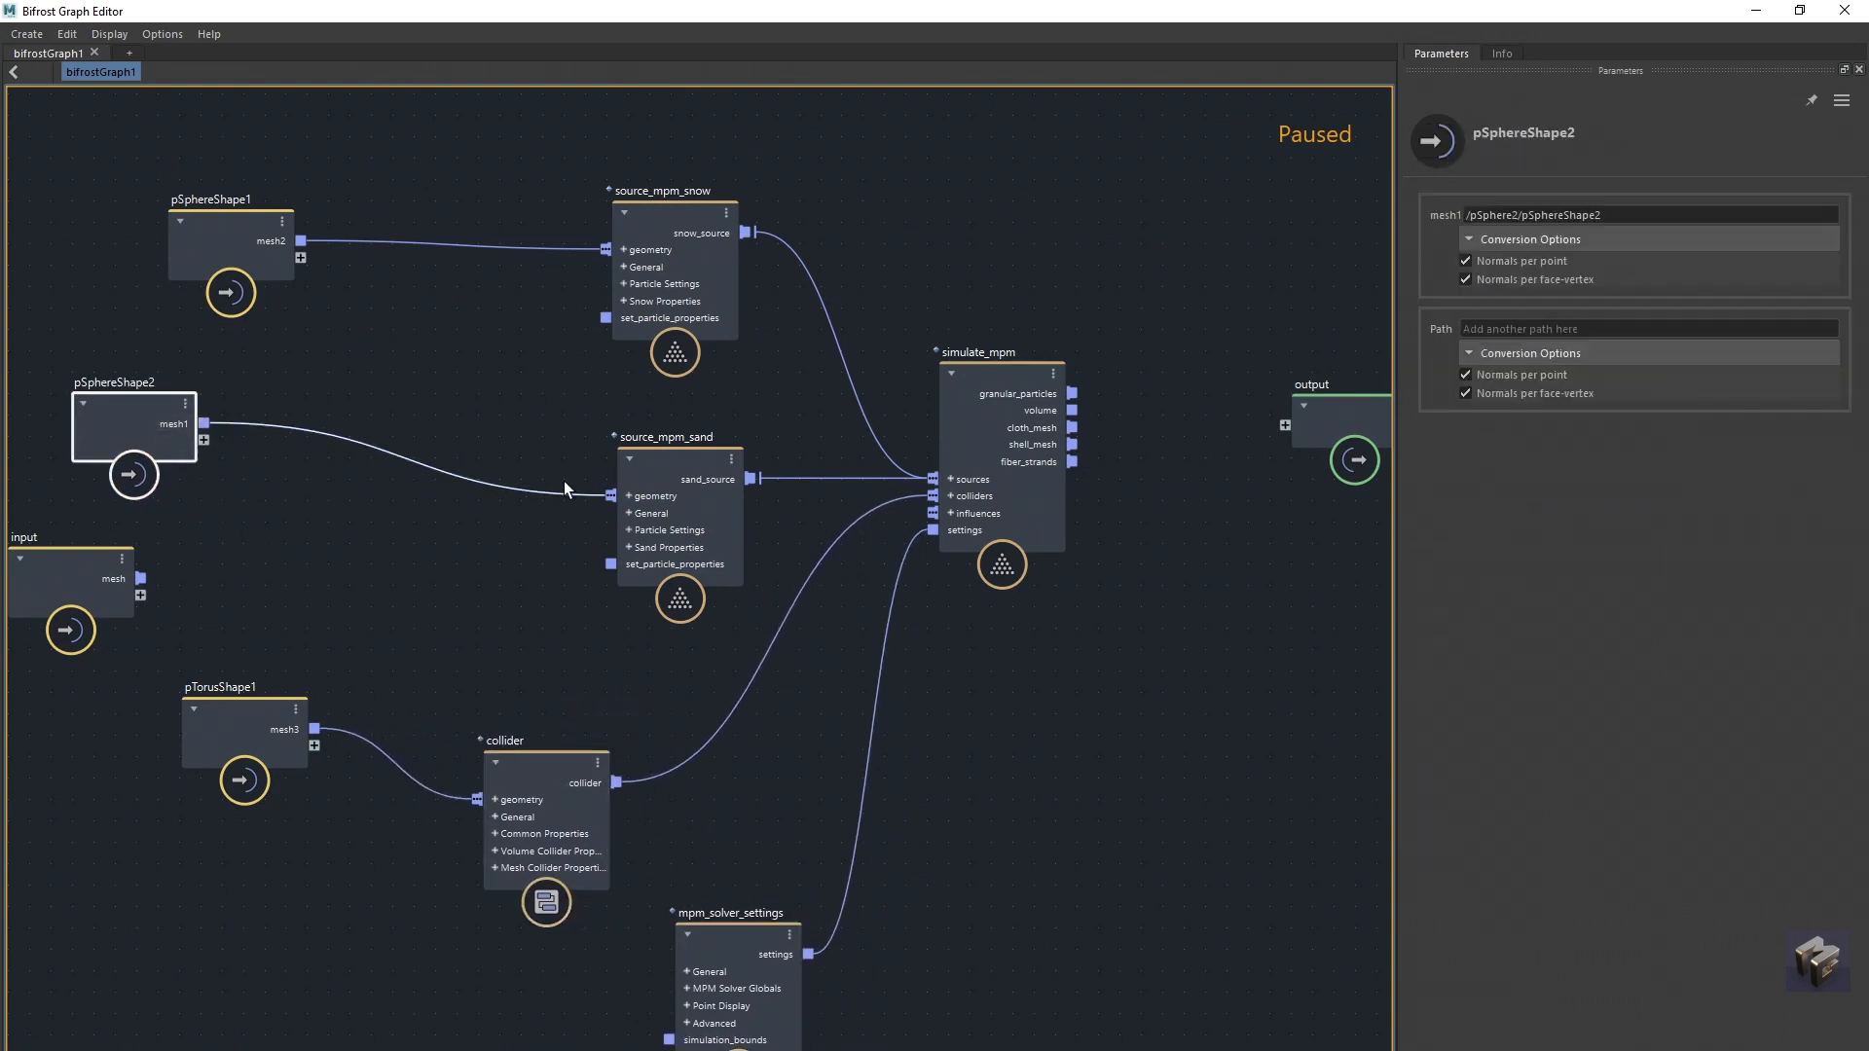
{"action": "left_click_drag", "start_coordinate": [656, 465], "coordinate": [610, 465]}
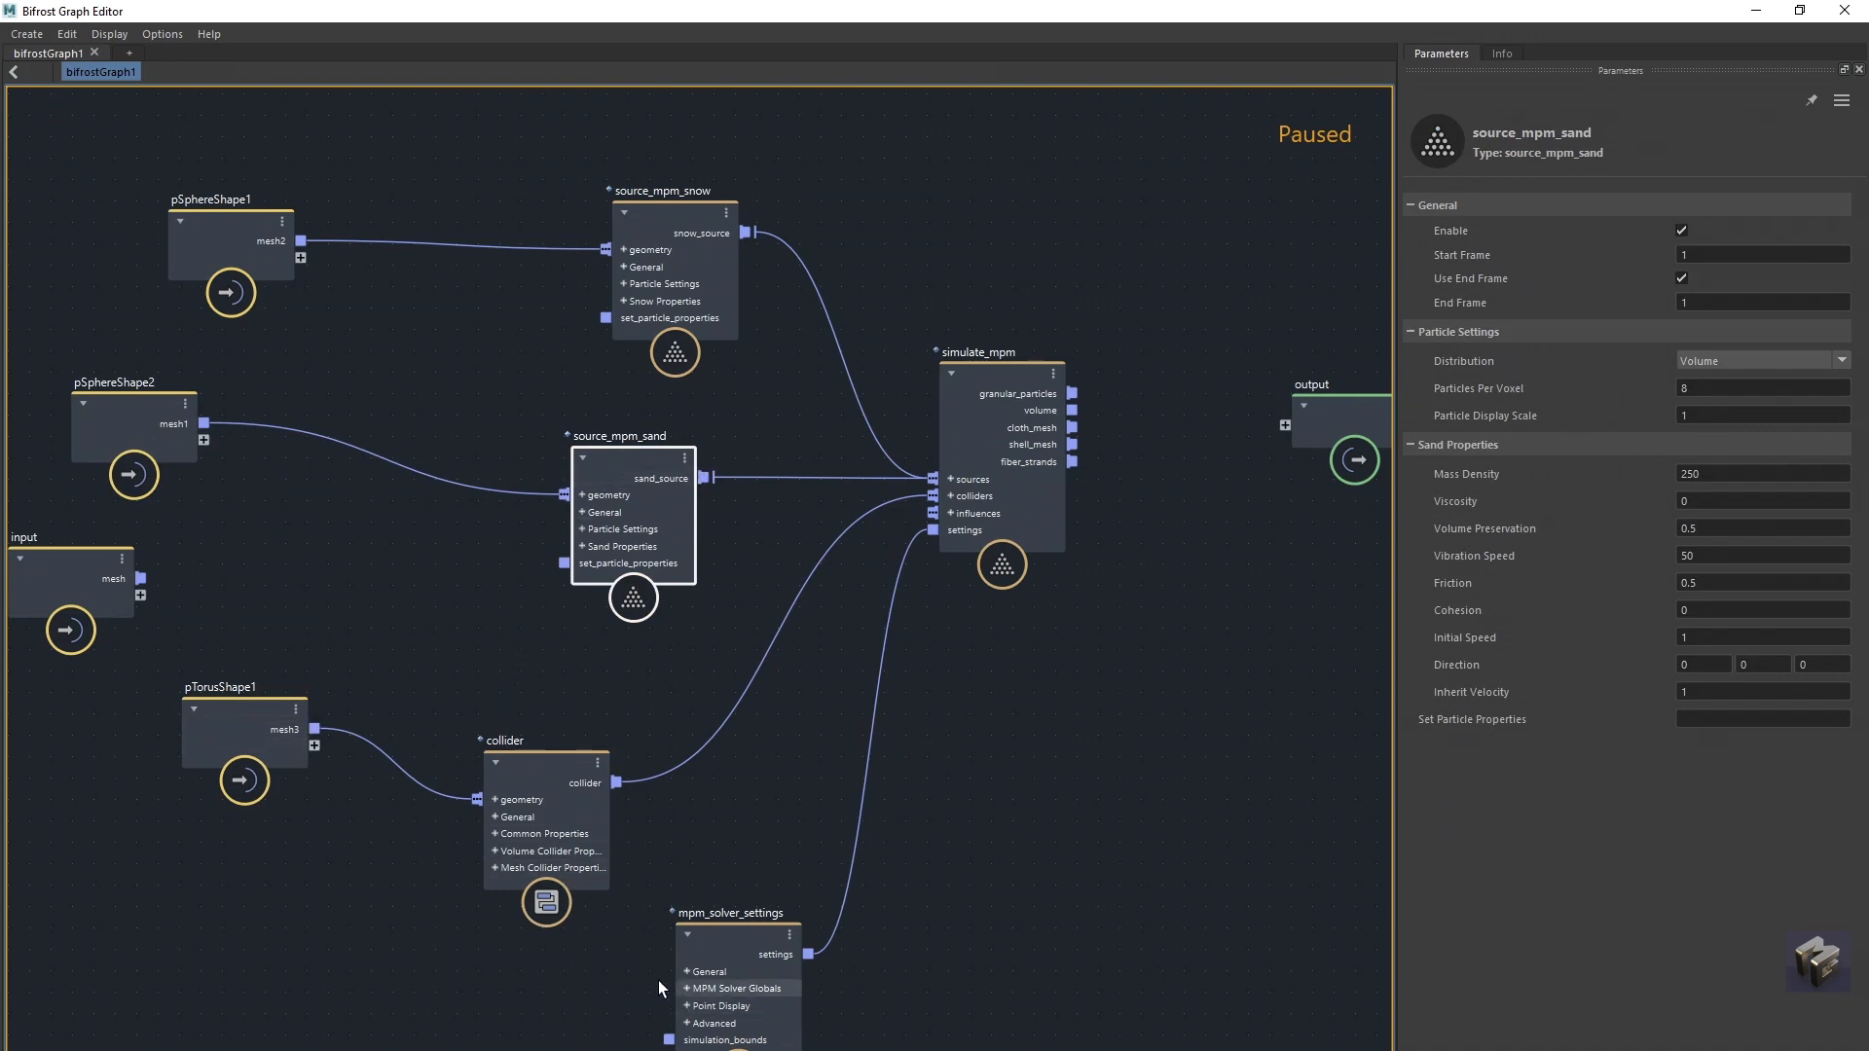
Step: Connect simulate_mpm's granular_particles to the output node and resume the paused graph
{"action": "middle_click_drag", "start_coordinate": [1099, 685], "coordinate": [930, 691]}
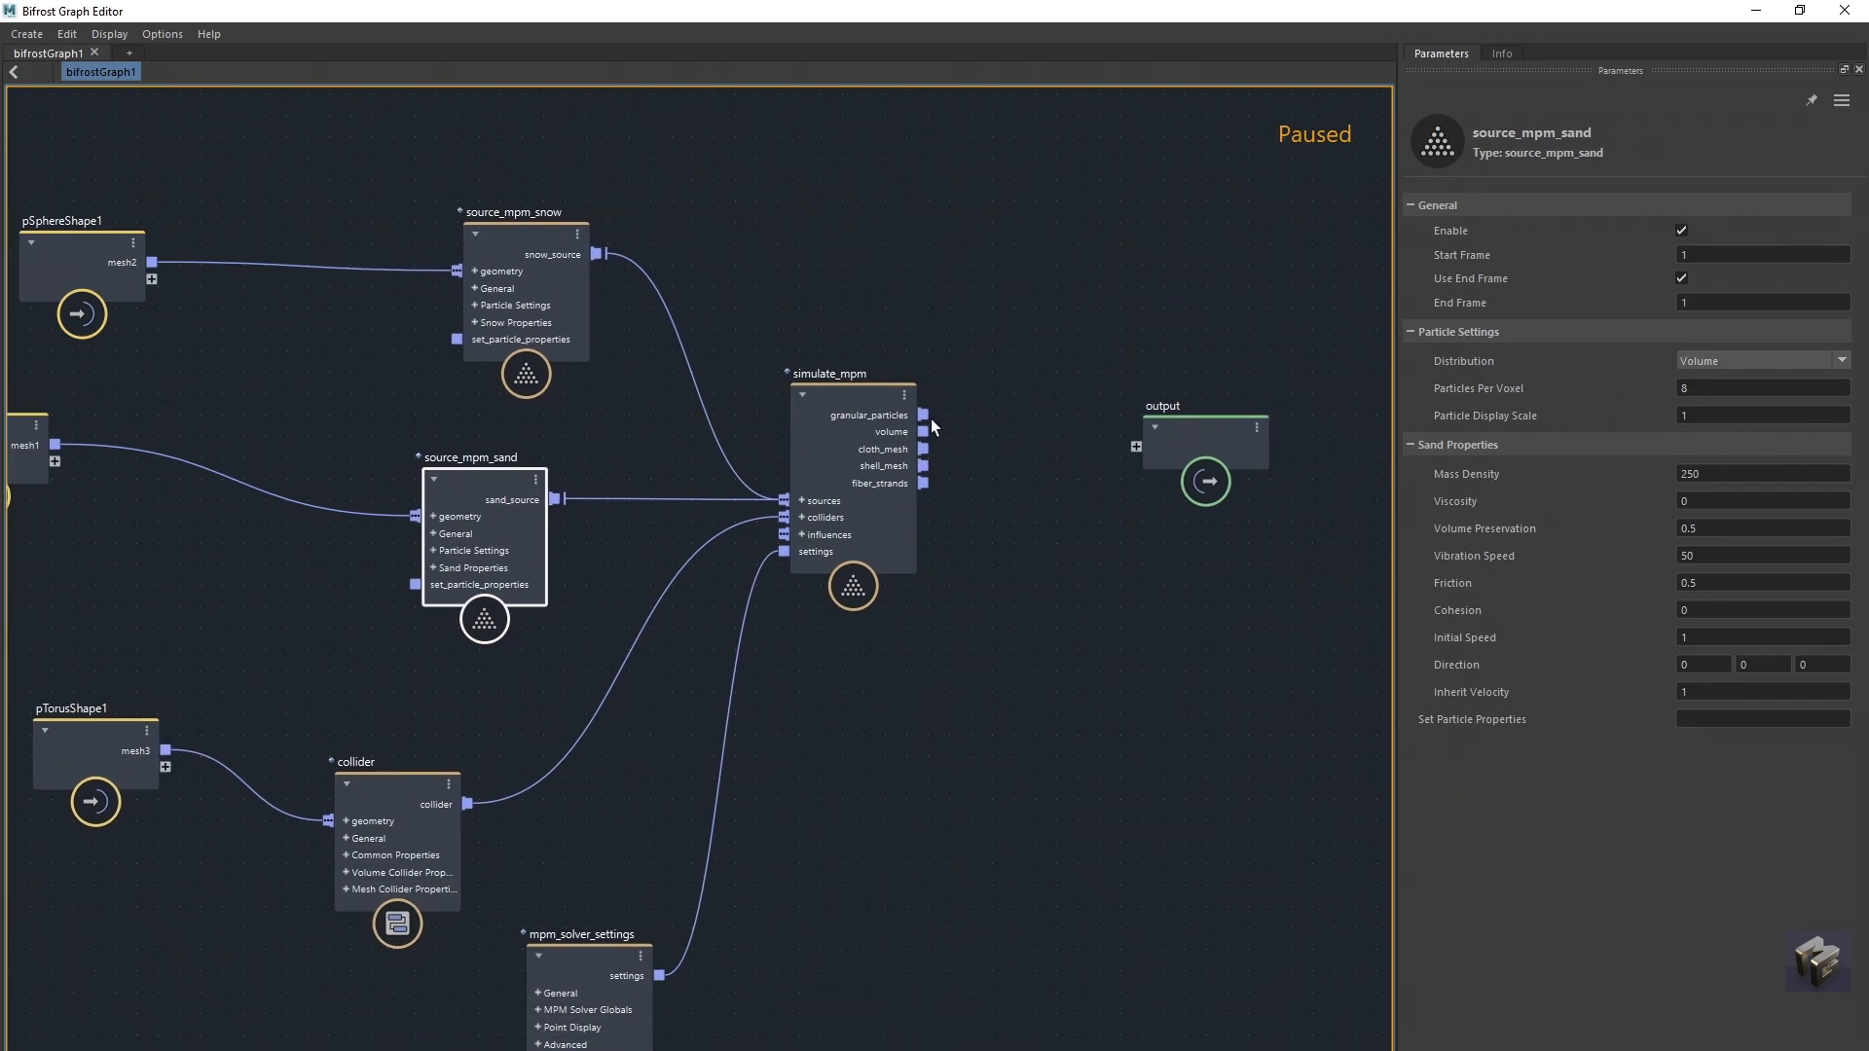
{"action": "left_click_drag", "start_coordinate": [924, 416], "coordinate": [1135, 446]}
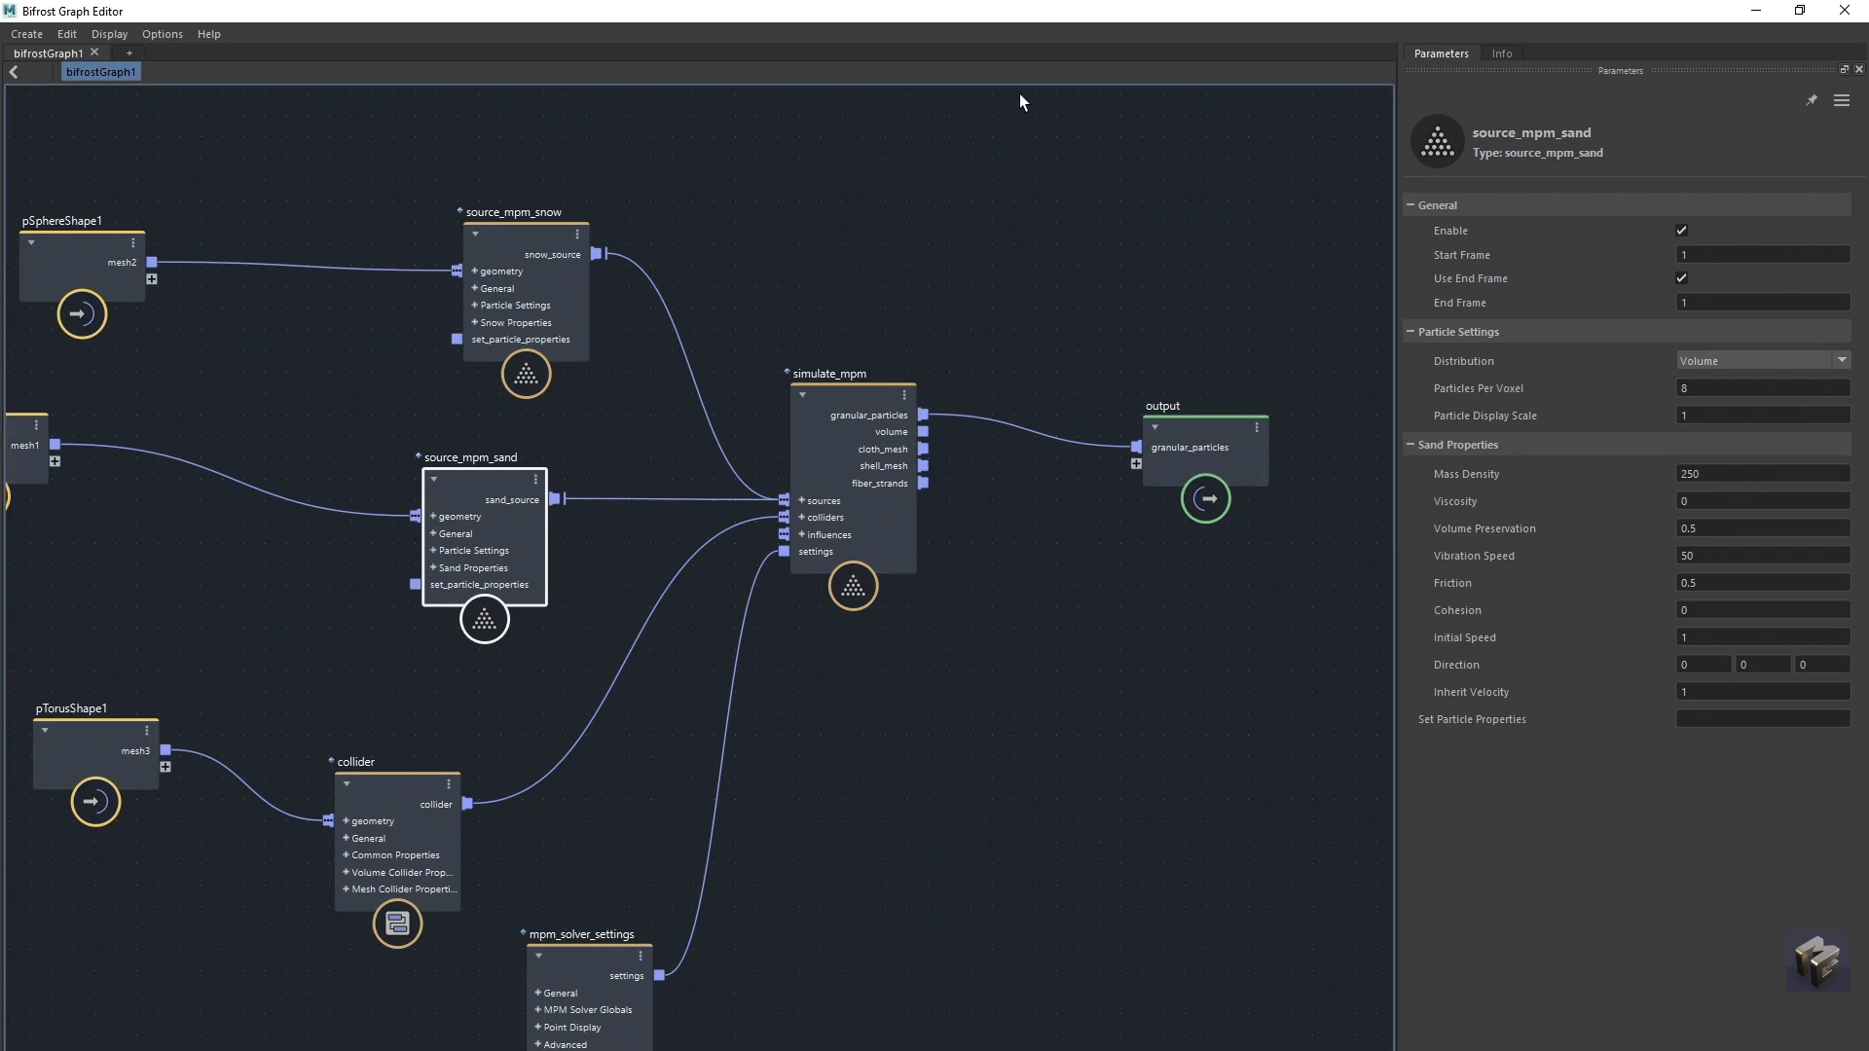
Step: Return to the Maya viewport, play the simulation for about 20 frames, and rewind to the start frame
{"action": "key", "text": "super+Down"}
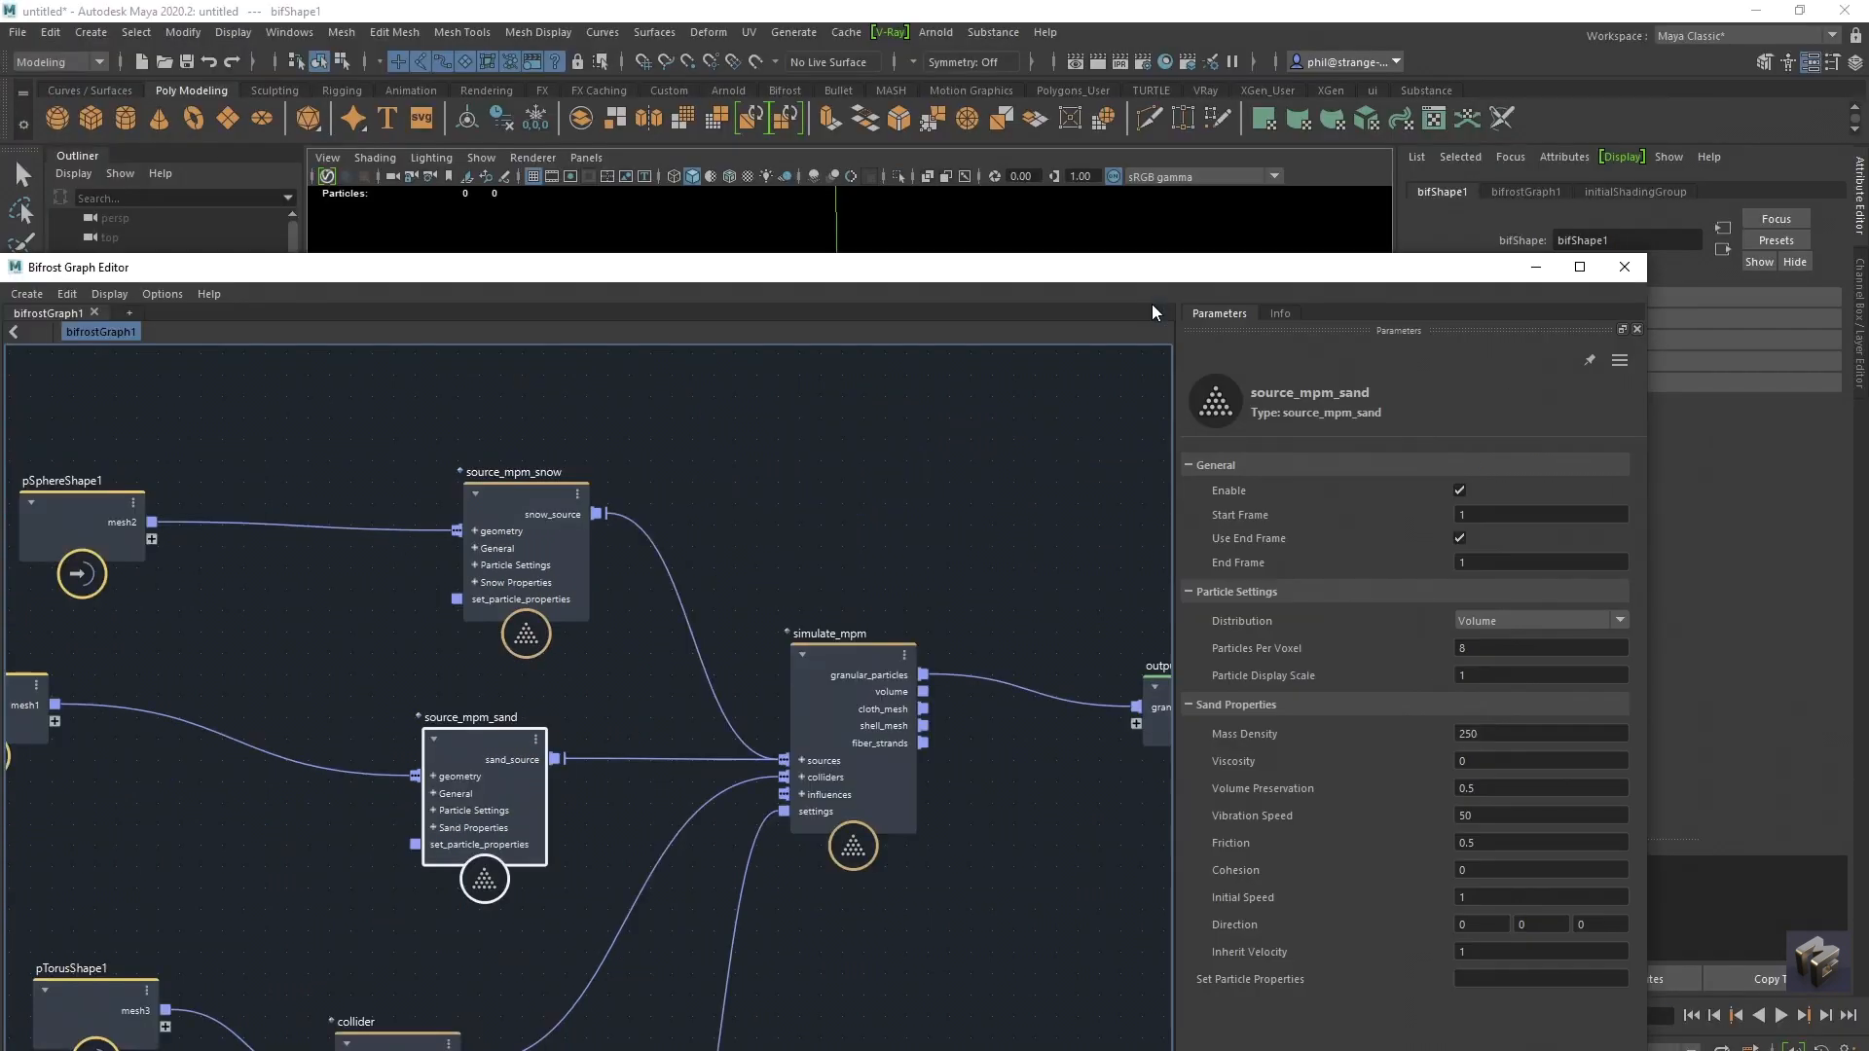
{"action": "key", "text": "super+Down"}
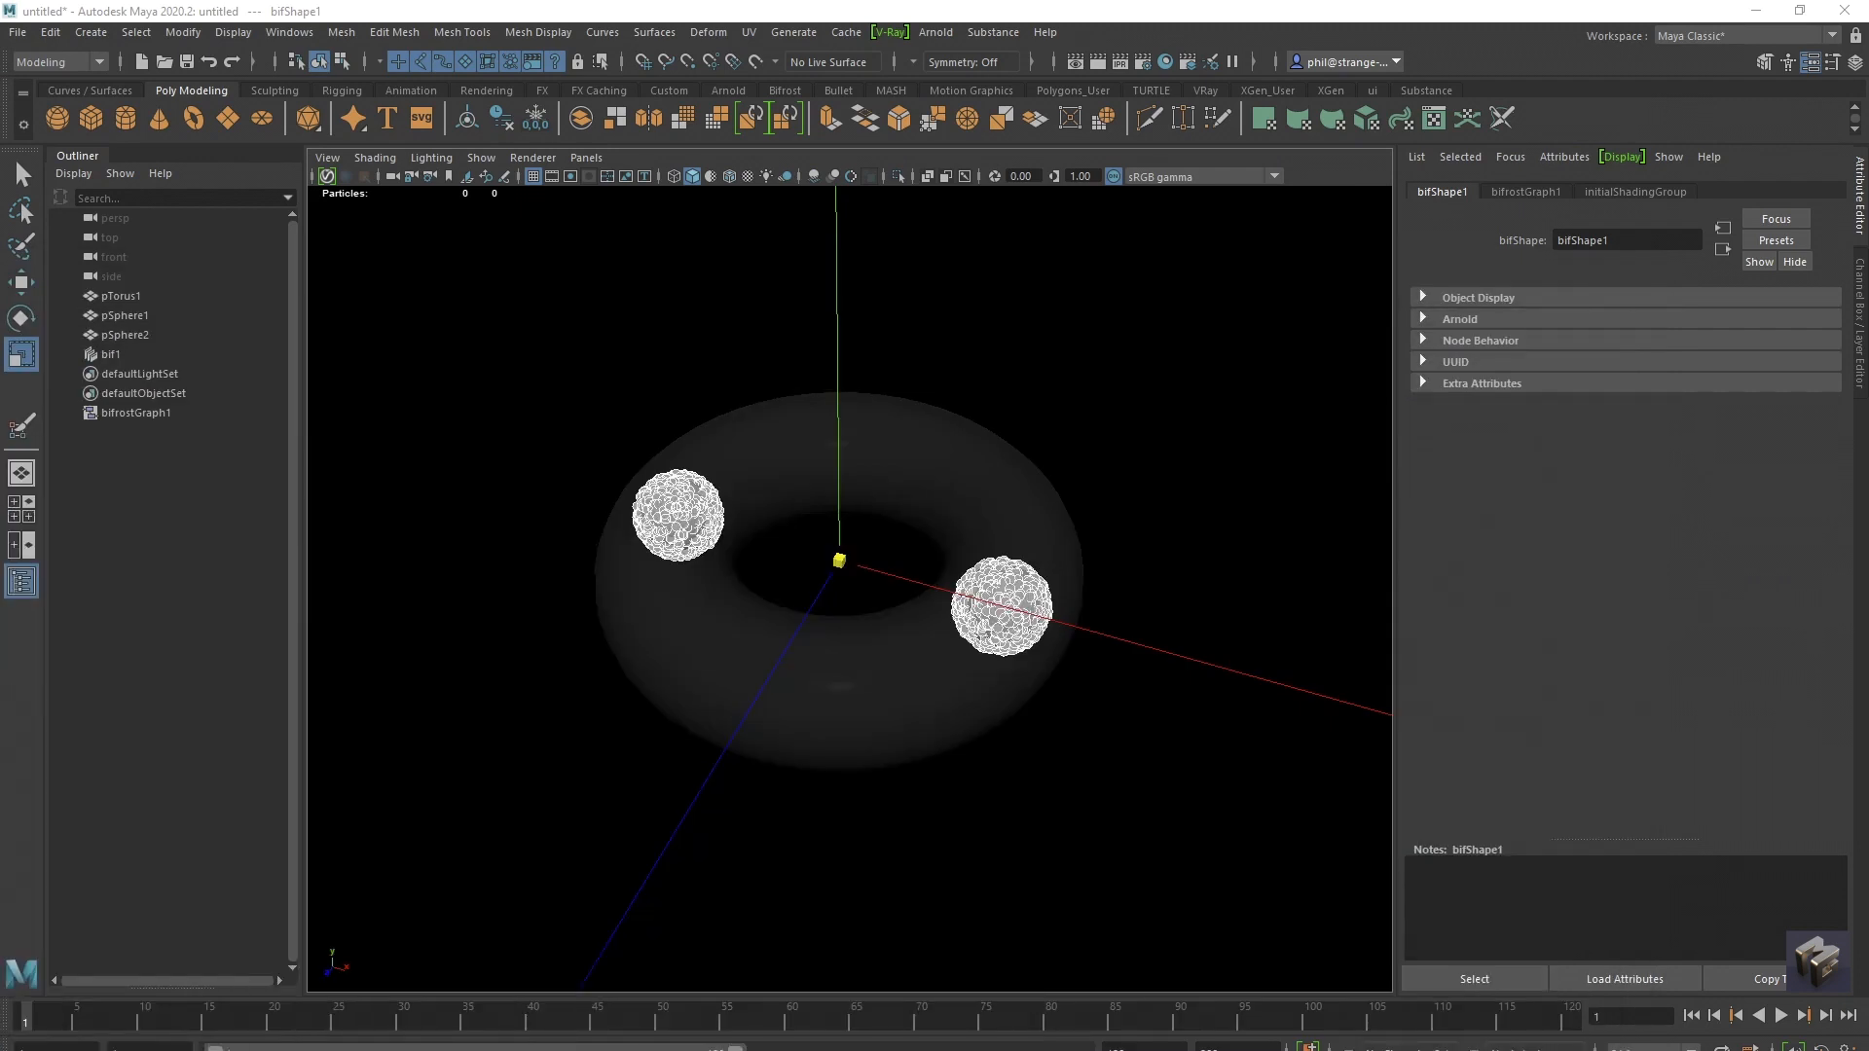
{"action": "left_click_drag", "start_coordinate": [991, 765], "coordinate": [1060, 751], "text": "alt"}
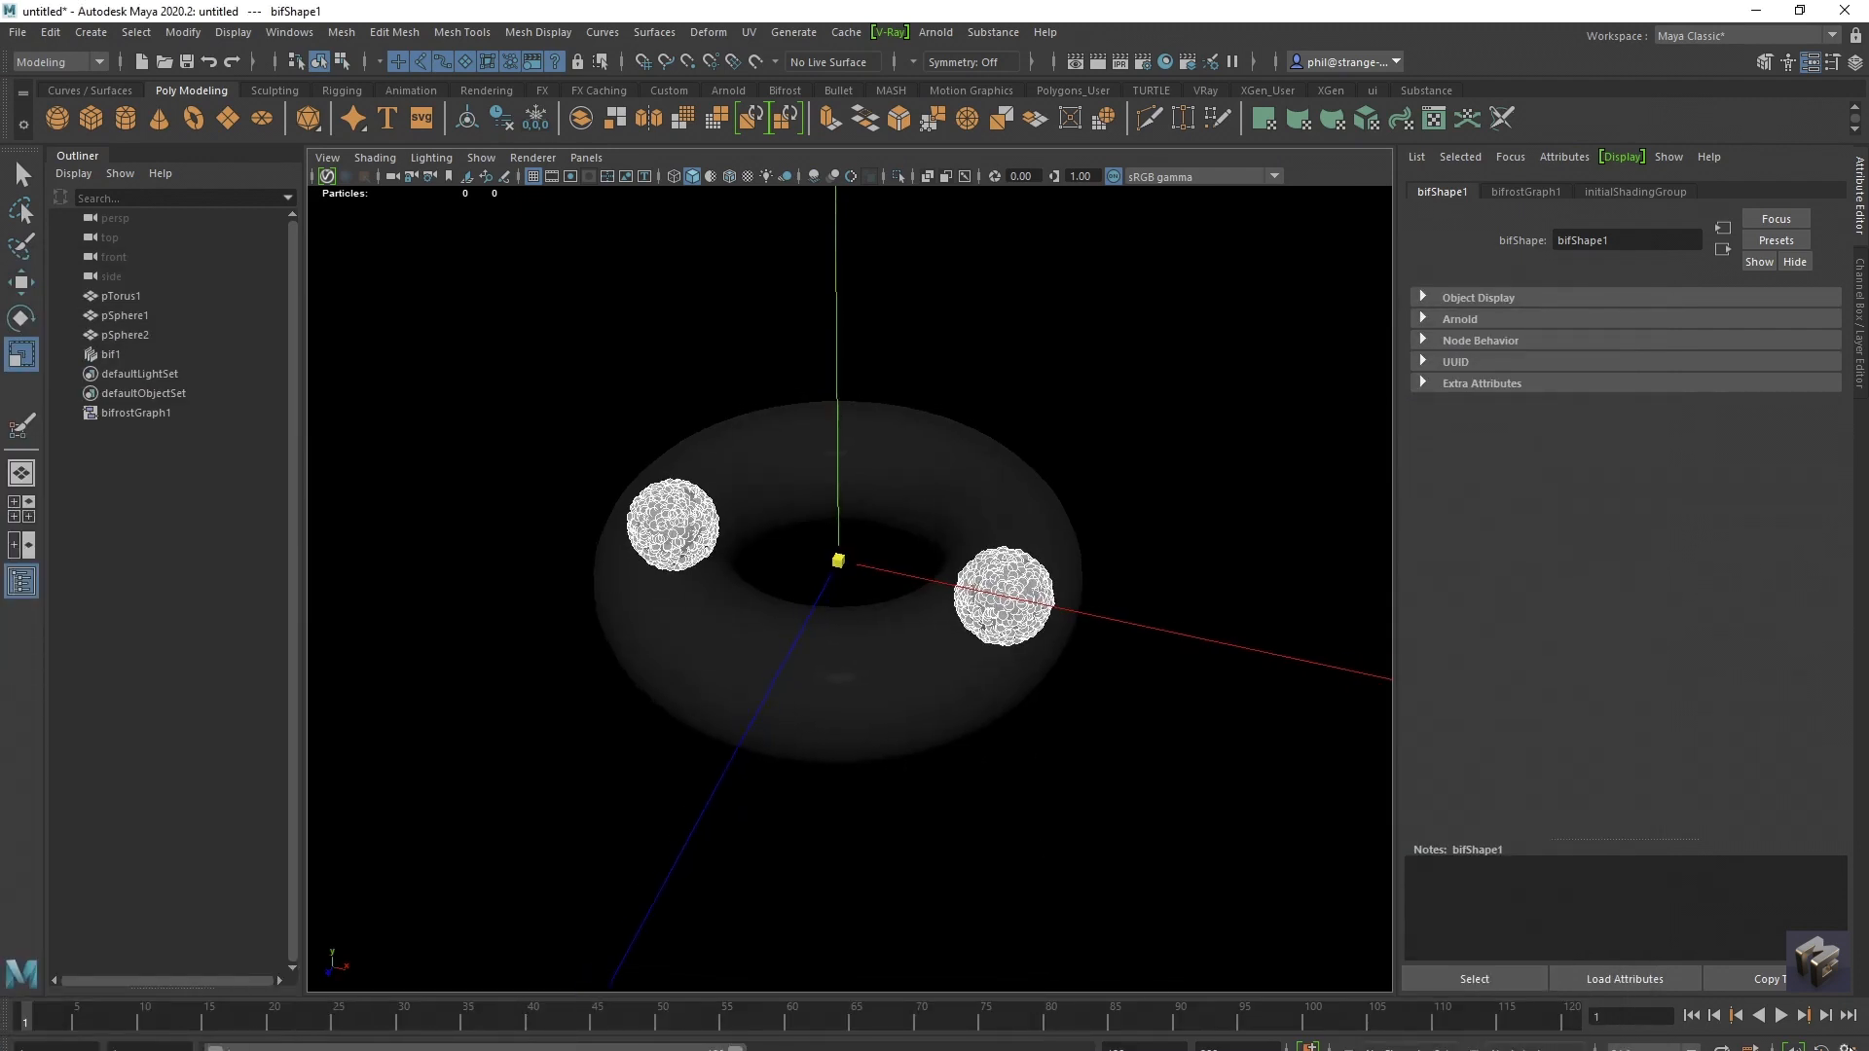
{"action": "left_click", "coordinate": [1780, 1015]}
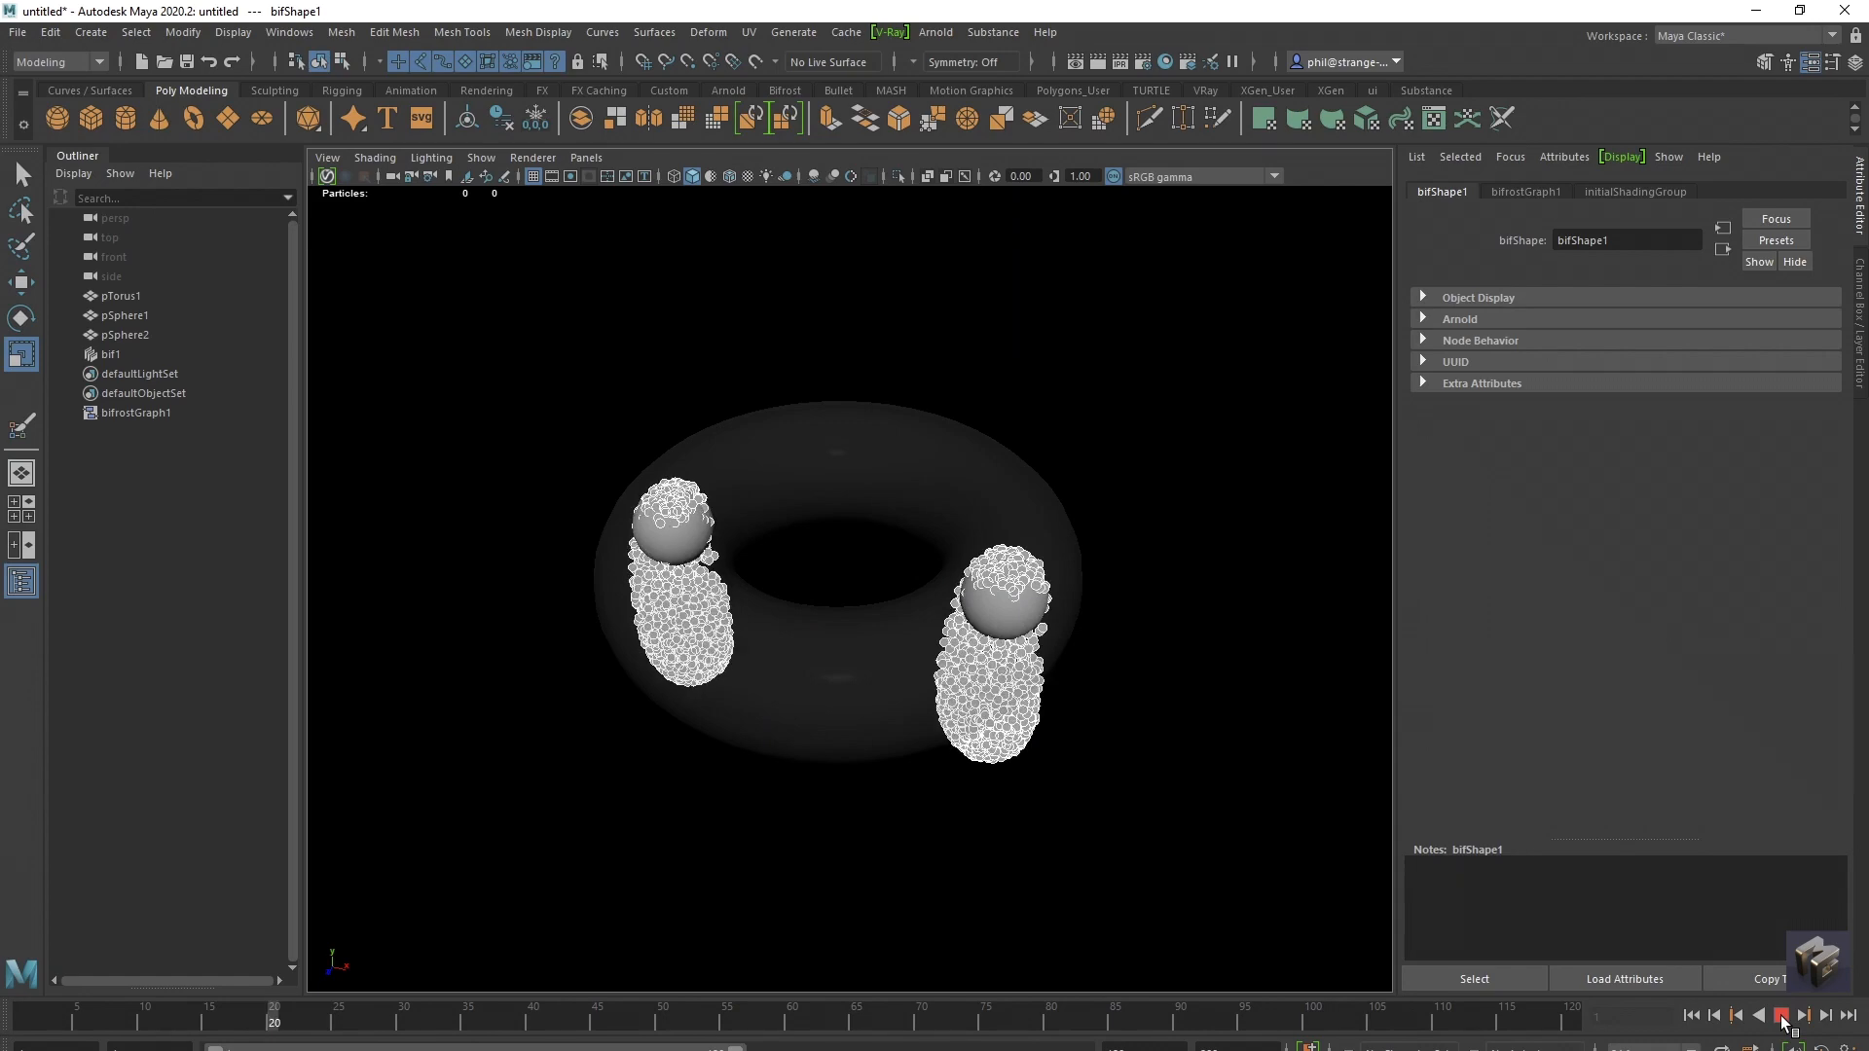
{"action": "left_click", "coordinate": [1781, 1017]}
{"action": "left_click_drag", "start_coordinate": [994, 783], "coordinate": [1148, 807], "text": "alt"}
{"action": "left_click", "coordinate": [1692, 1015]}
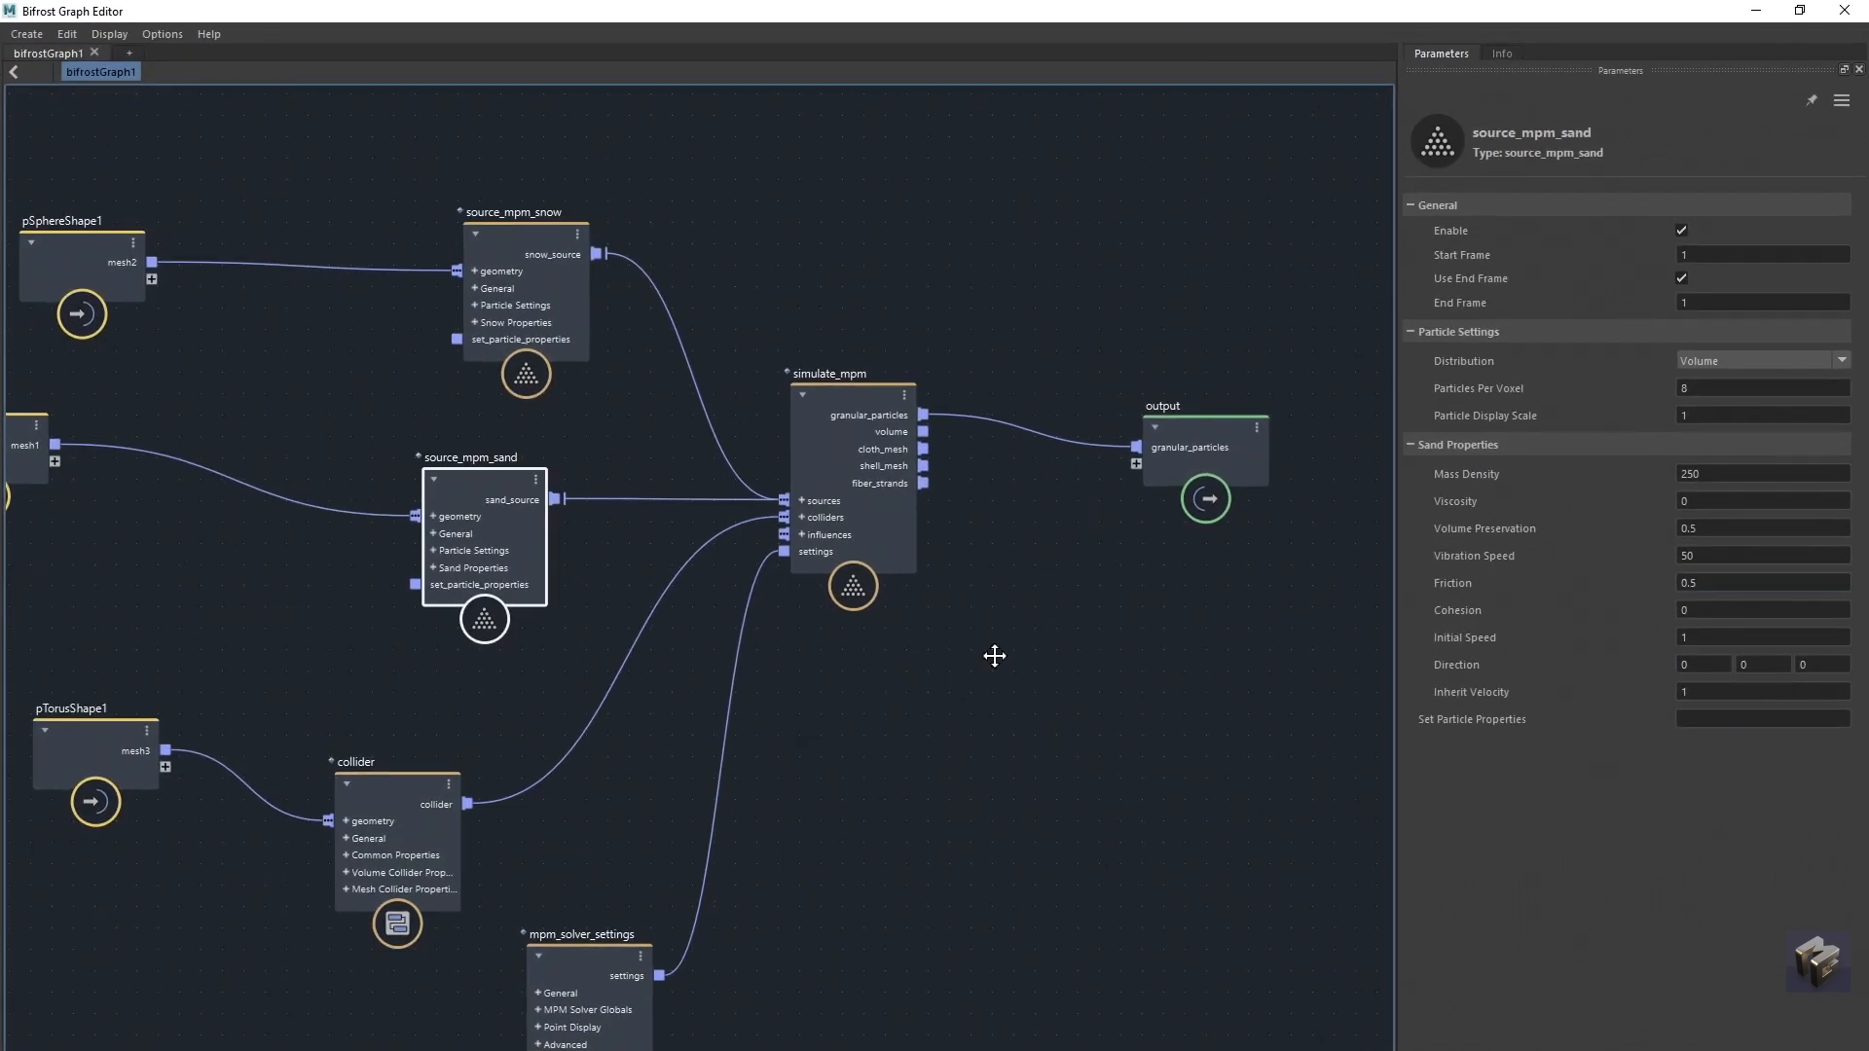
Step: Back in the Bifrost Graph Editor, rearrange the collider, torus, sand and snow source, and mpm_solver_settings nodes into an evenly spaced layout
{"action": "scroll", "coordinate": [1071, 662], "scroll_direction": "down", "scroll_amount": 2}
{"action": "middle_click_drag", "start_coordinate": [995, 656], "coordinate": [1100, 663], "text": "alt"}
{"action": "left_click", "coordinate": [1082, 669]}
{"action": "scroll", "coordinate": [1081, 671], "scroll_direction": "down", "scroll_amount": 2}
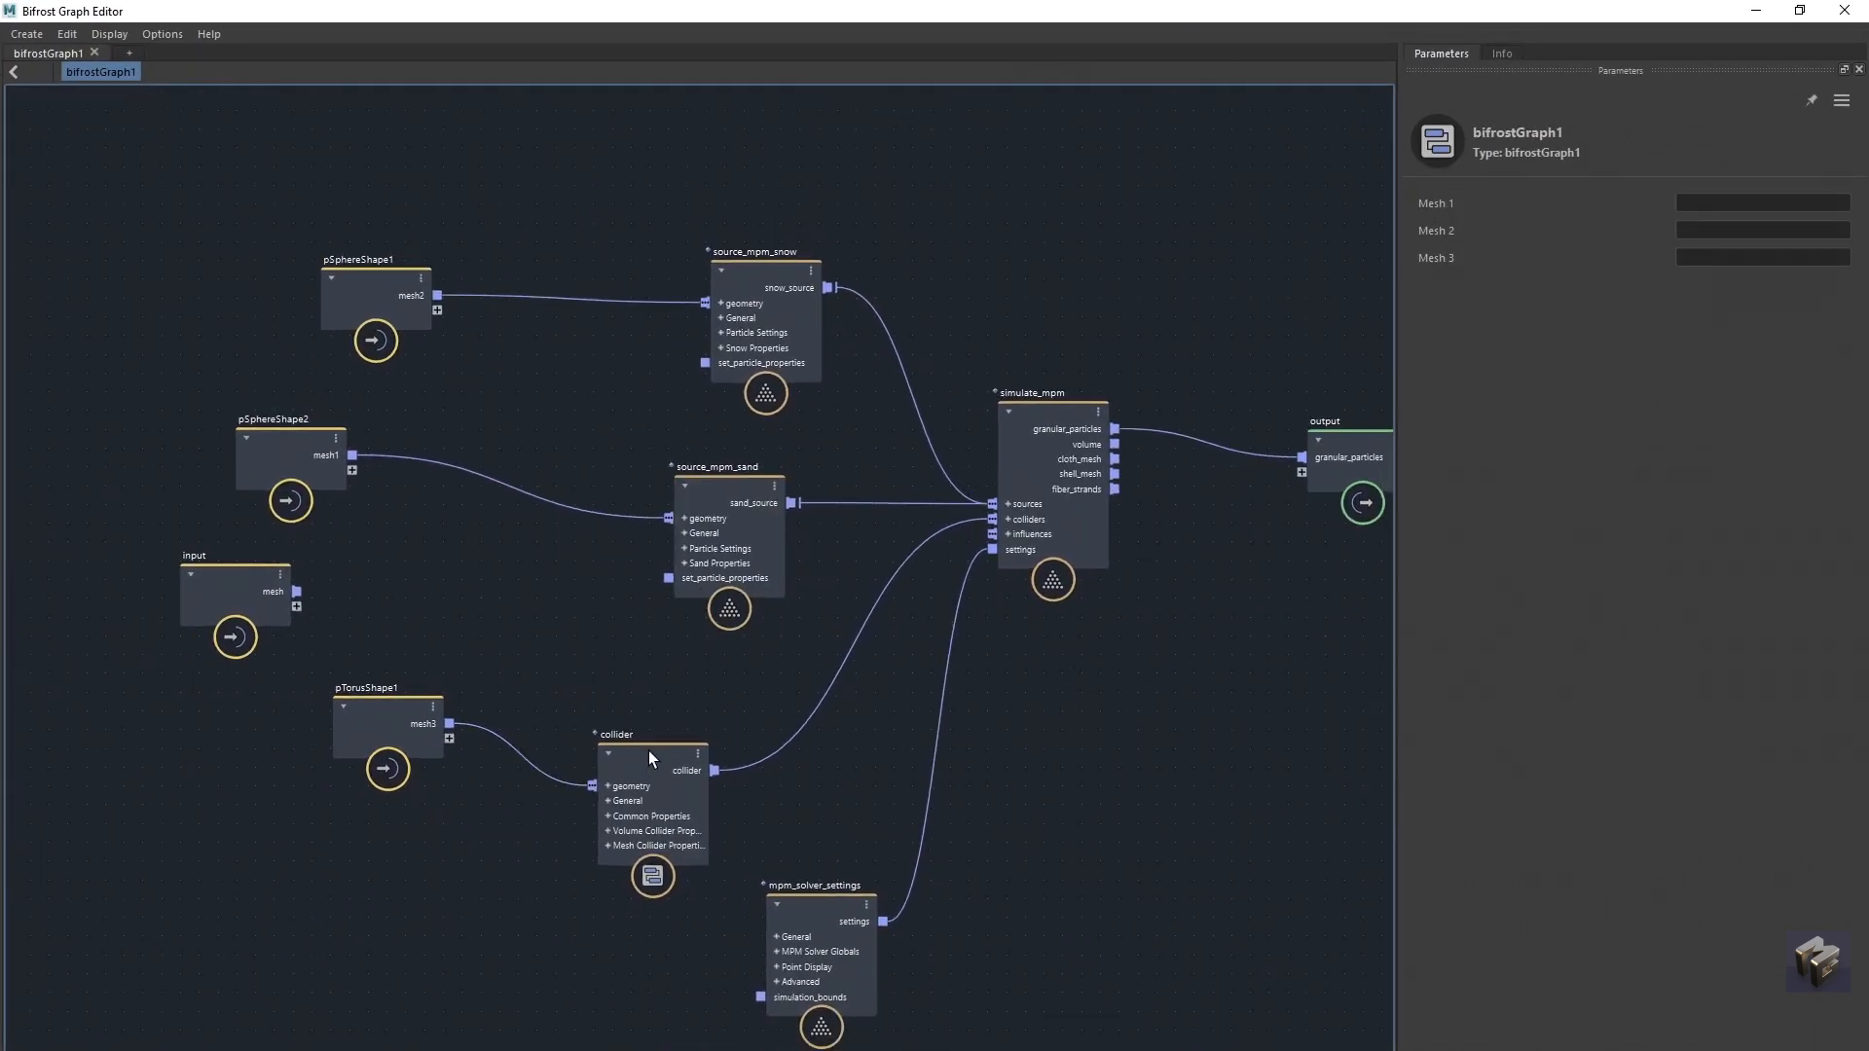
{"action": "left_click_drag", "start_coordinate": [648, 751], "coordinate": [704, 676]}
{"action": "left_click_drag", "start_coordinate": [399, 720], "coordinate": [346, 824]}
{"action": "left_click_drag", "start_coordinate": [691, 683], "coordinate": [623, 755]}
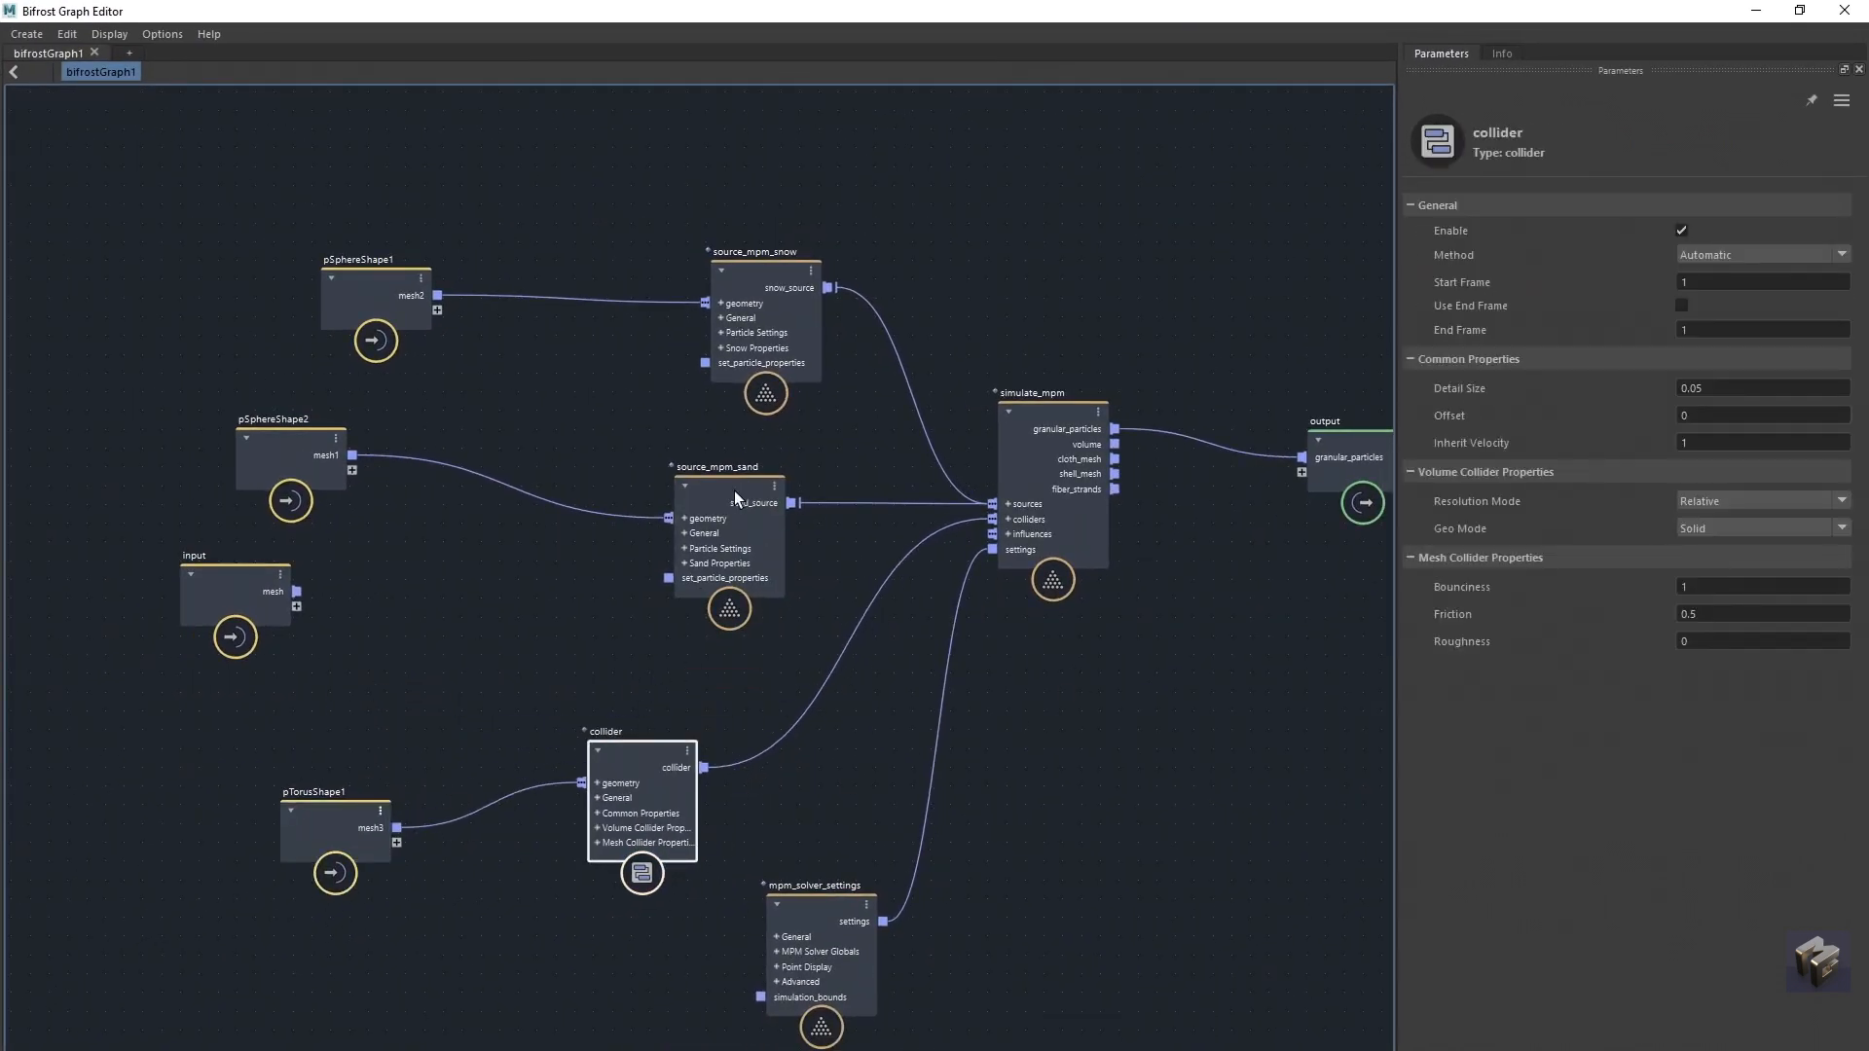
{"action": "left_click_drag", "start_coordinate": [734, 491], "coordinate": [674, 468]}
{"action": "left_click_drag", "start_coordinate": [757, 261], "coordinate": [675, 207]}
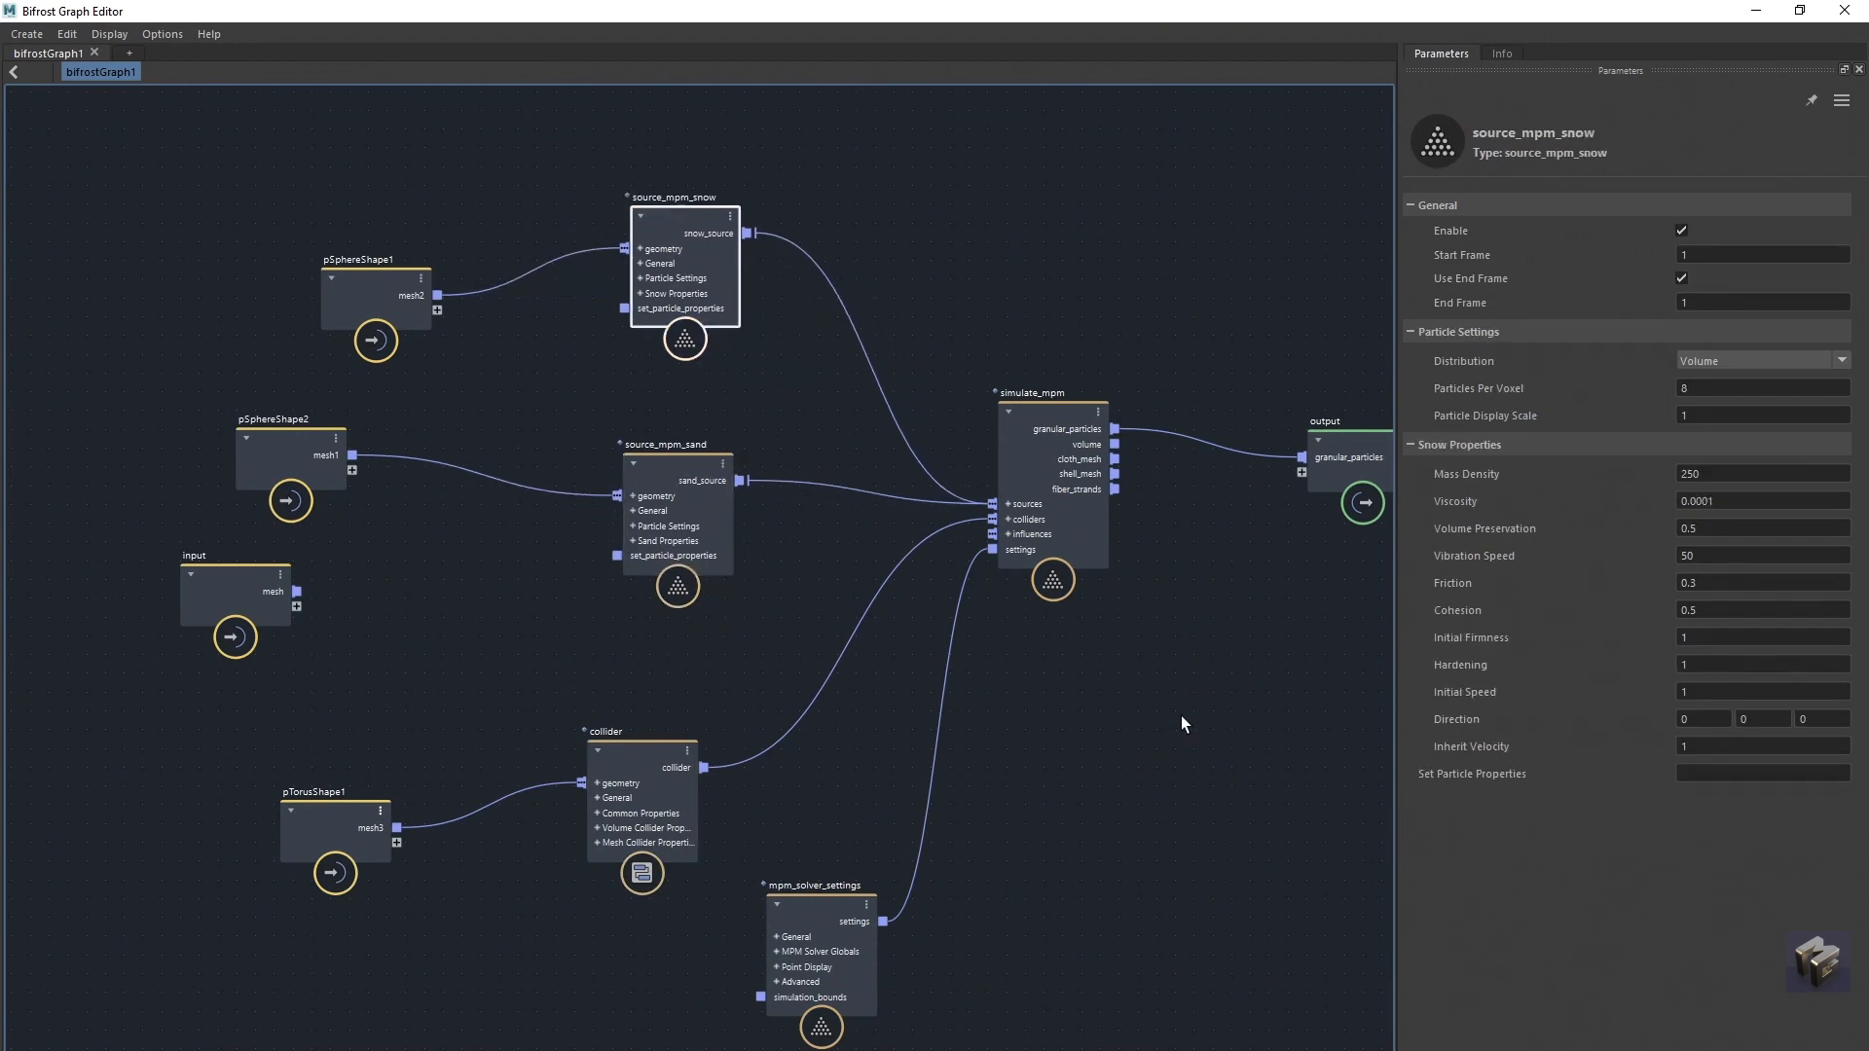
{"action": "middle_click_drag", "start_coordinate": [1181, 715], "coordinate": [967, 669], "text": "alt"}
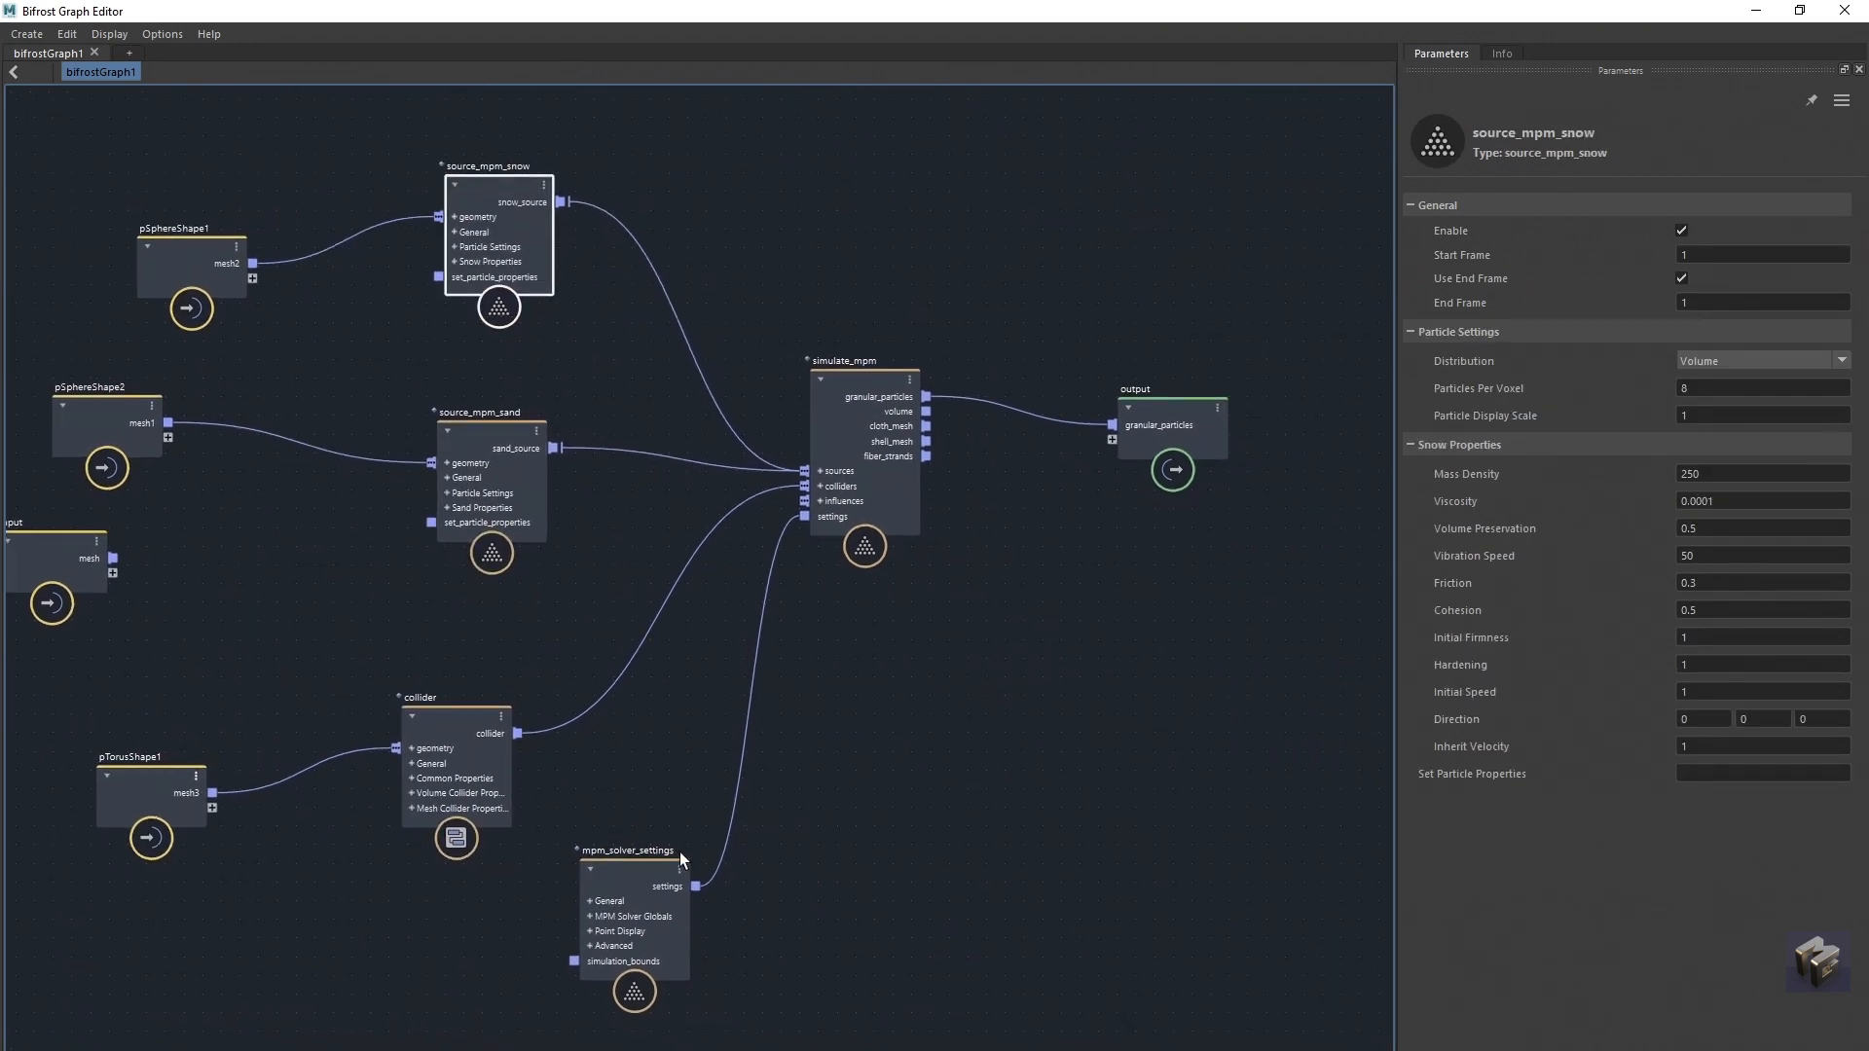
{"action": "left_click_drag", "start_coordinate": [624, 865], "coordinate": [692, 857]}
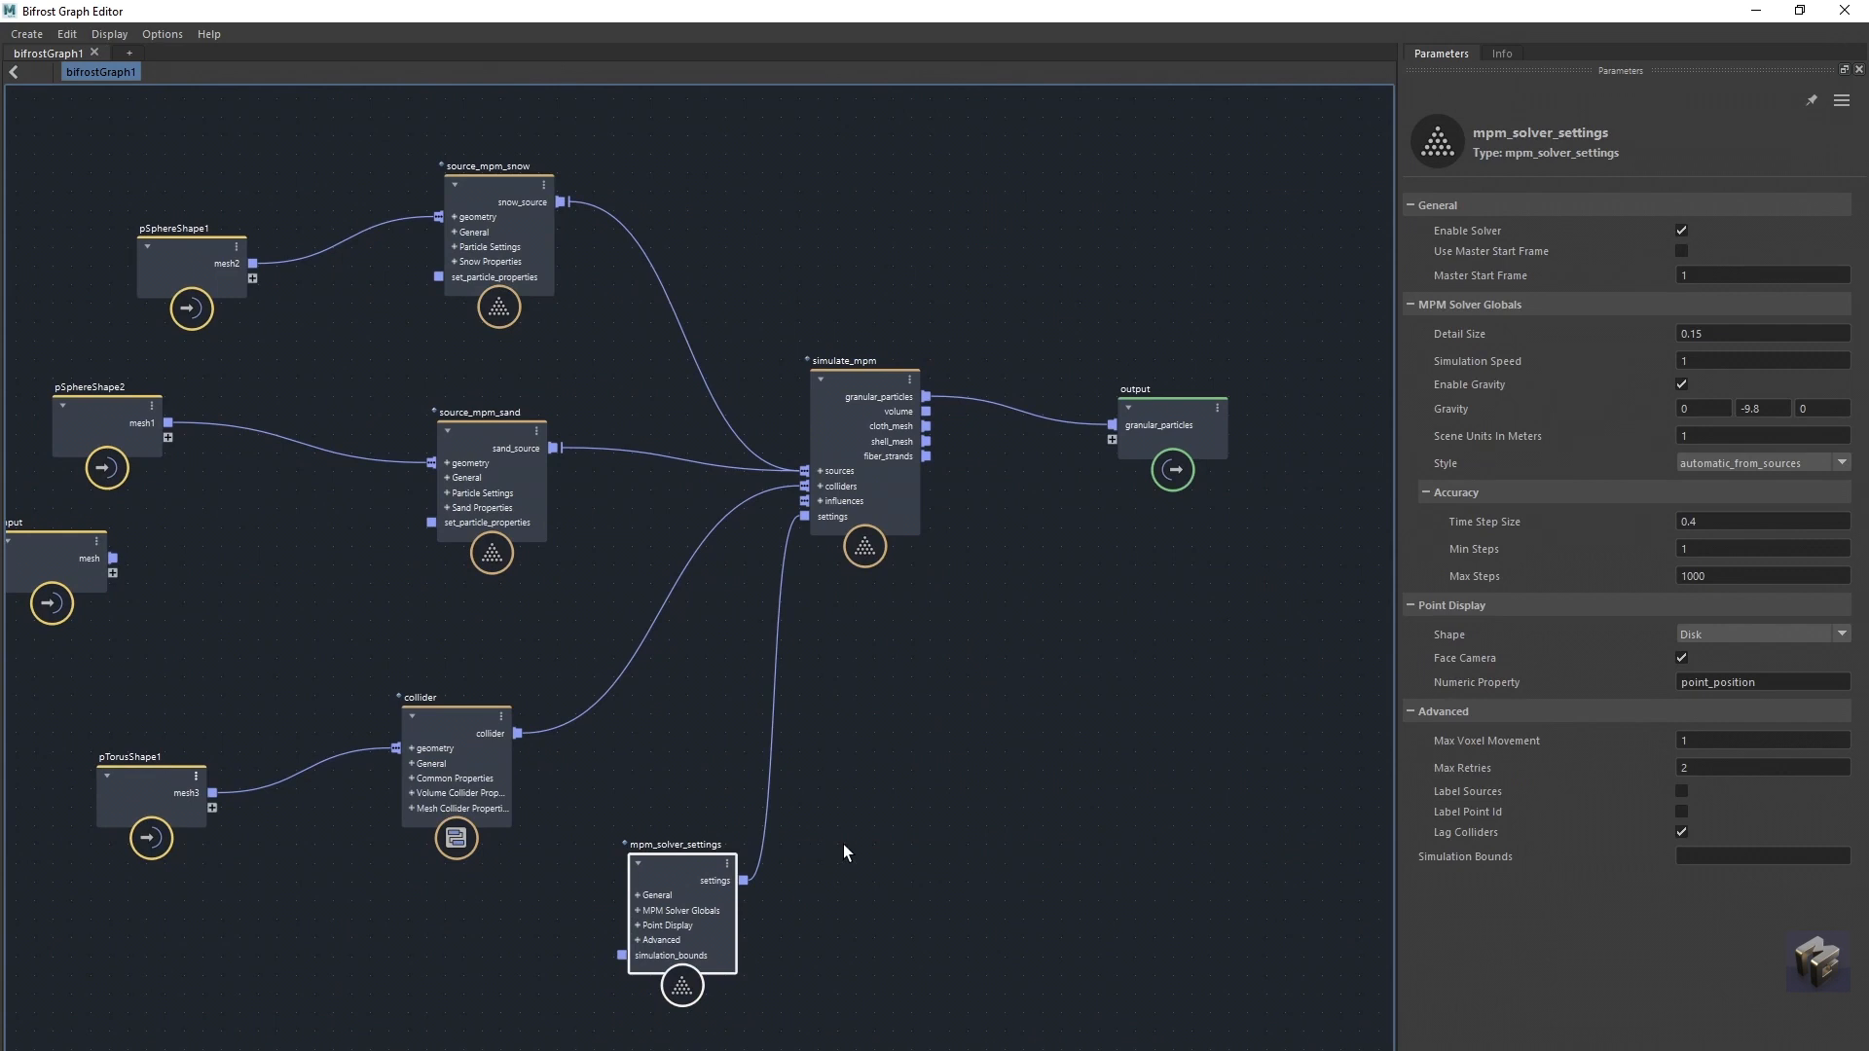
Step: Pause the graph and set the collider's Geo Mode to Shell and its Resolution Mode to Absolute
{"action": "left_click_drag", "start_coordinate": [417, 702], "coordinate": [426, 690]}
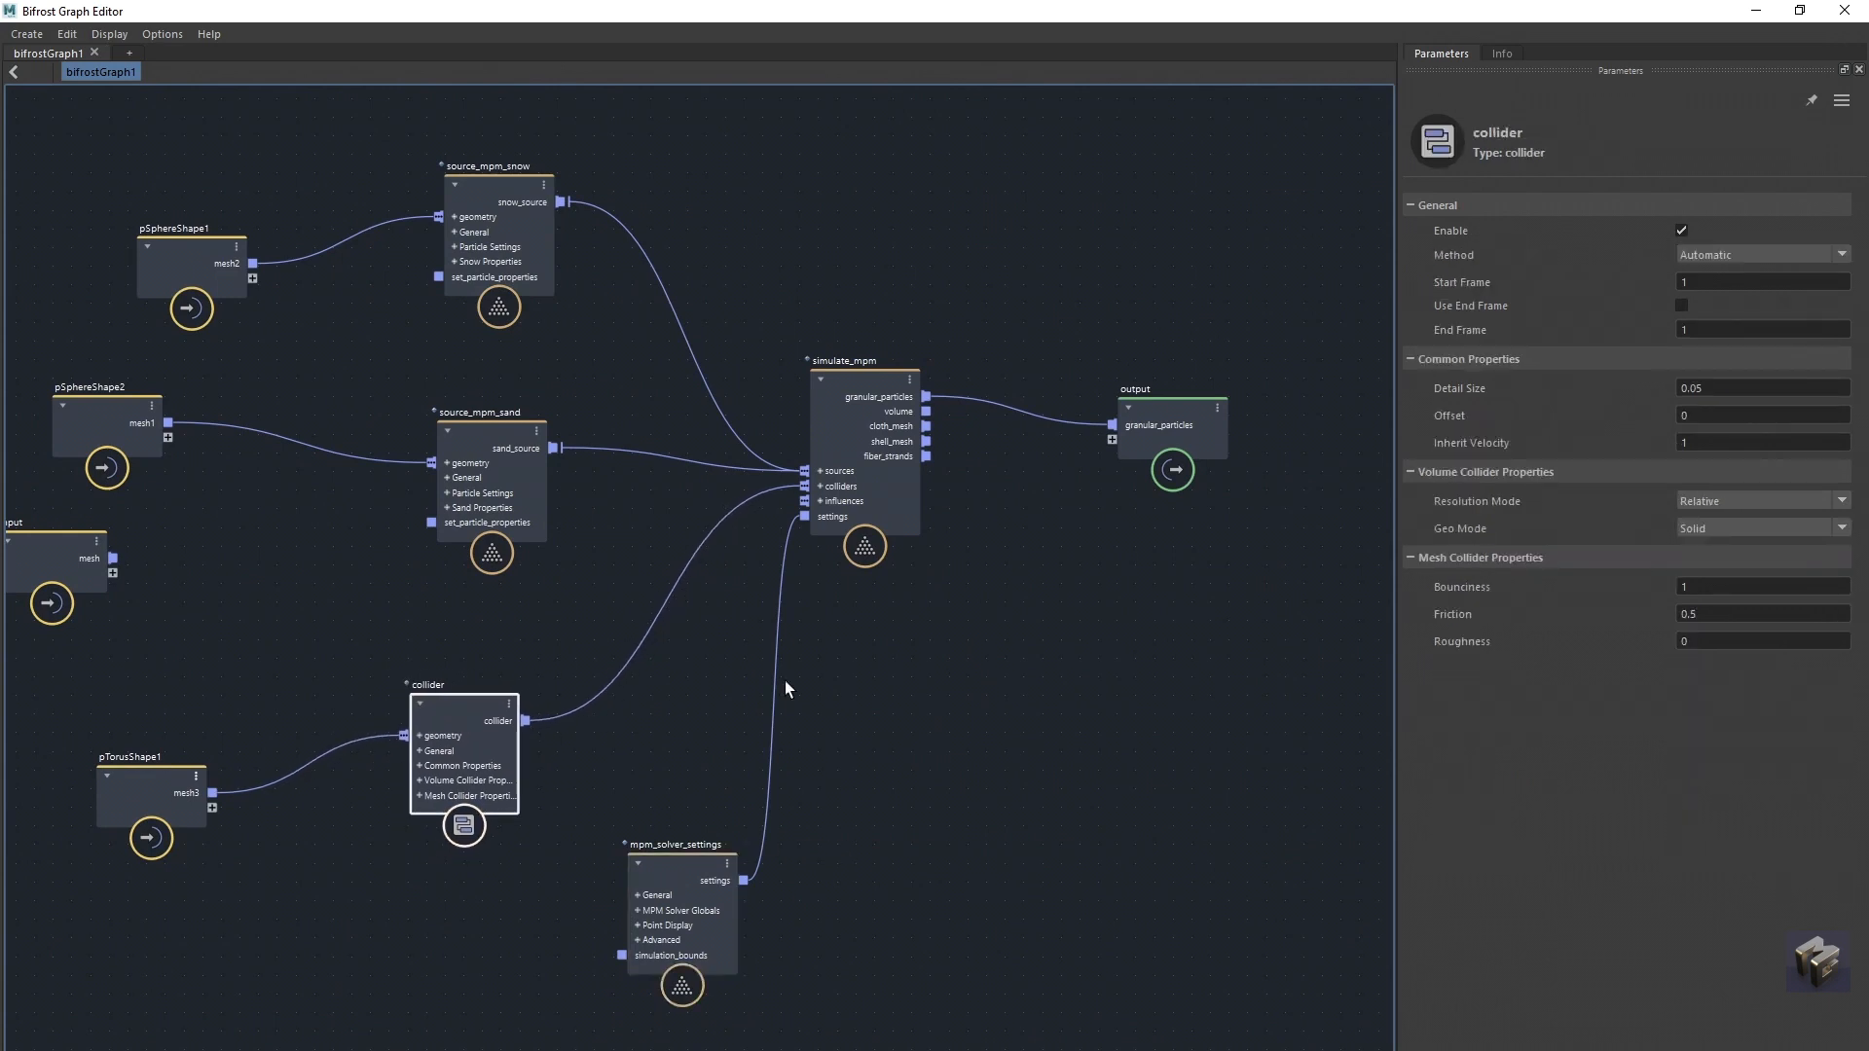
{"action": "key", "text": "p"}
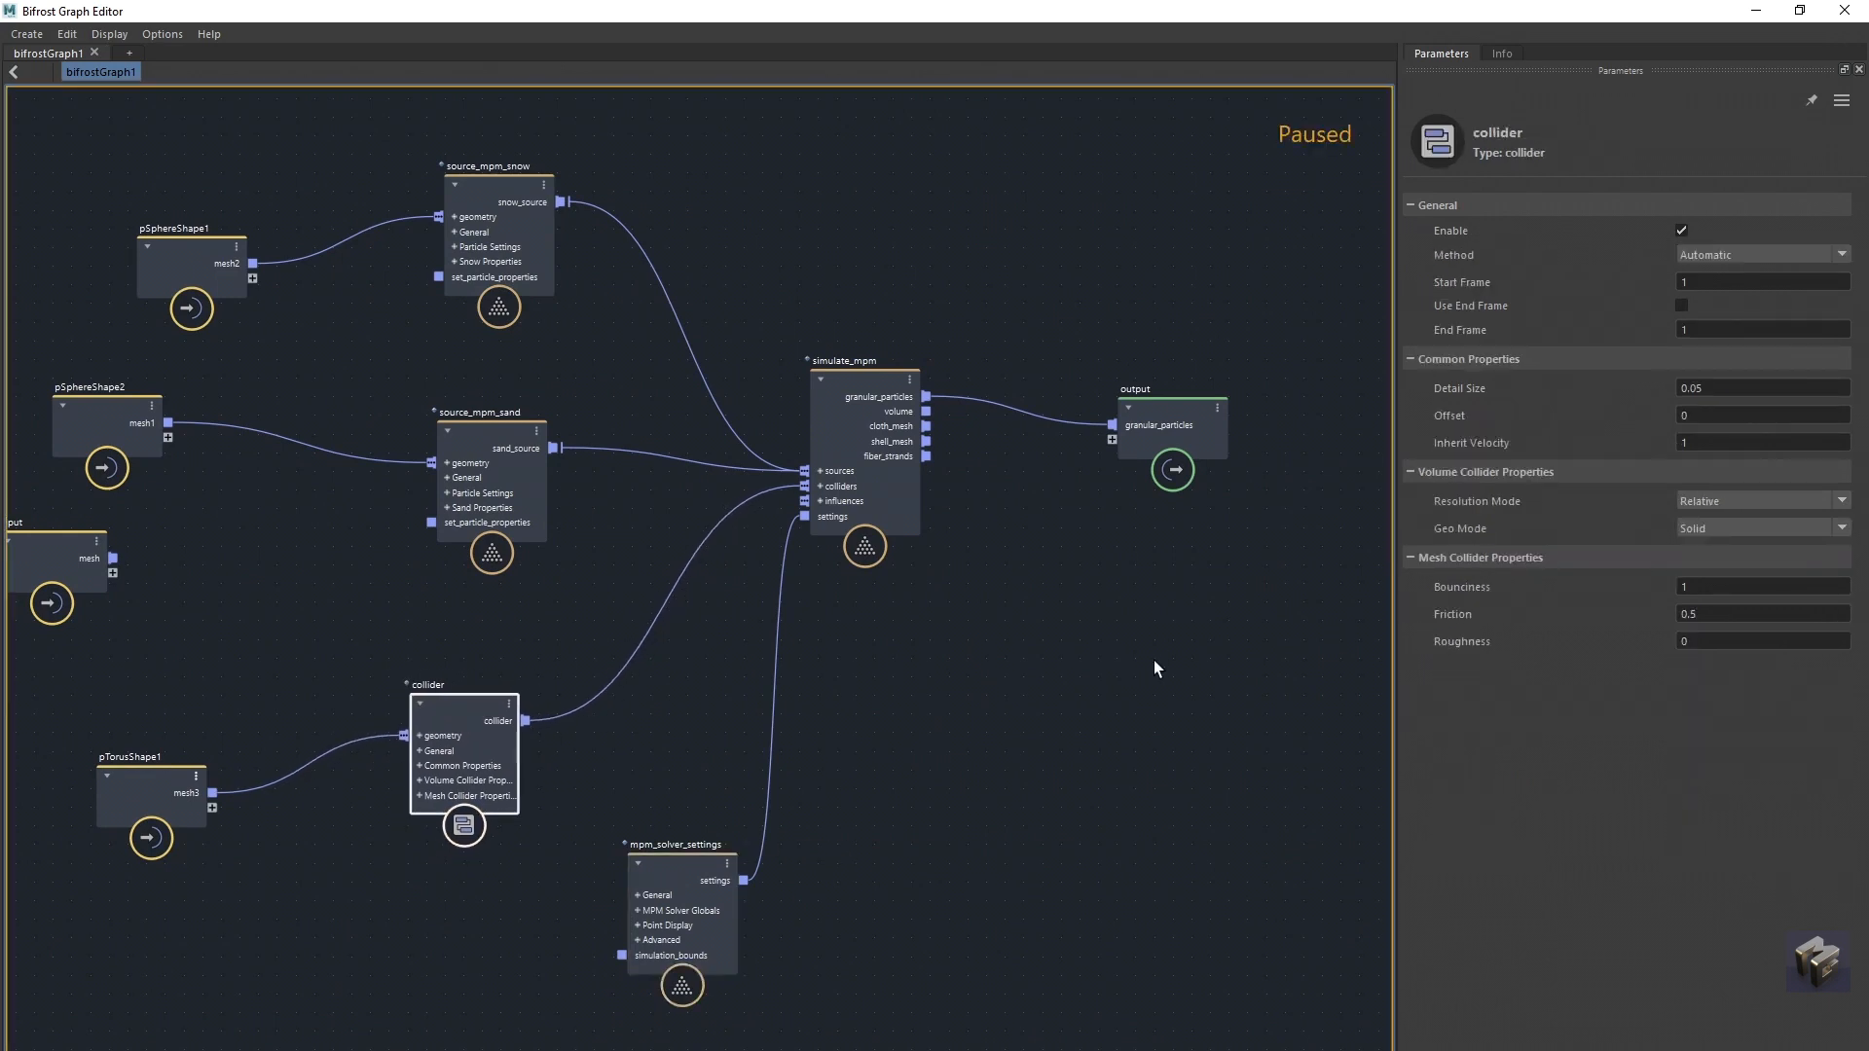
{"action": "left_click", "coordinate": [1705, 531]}
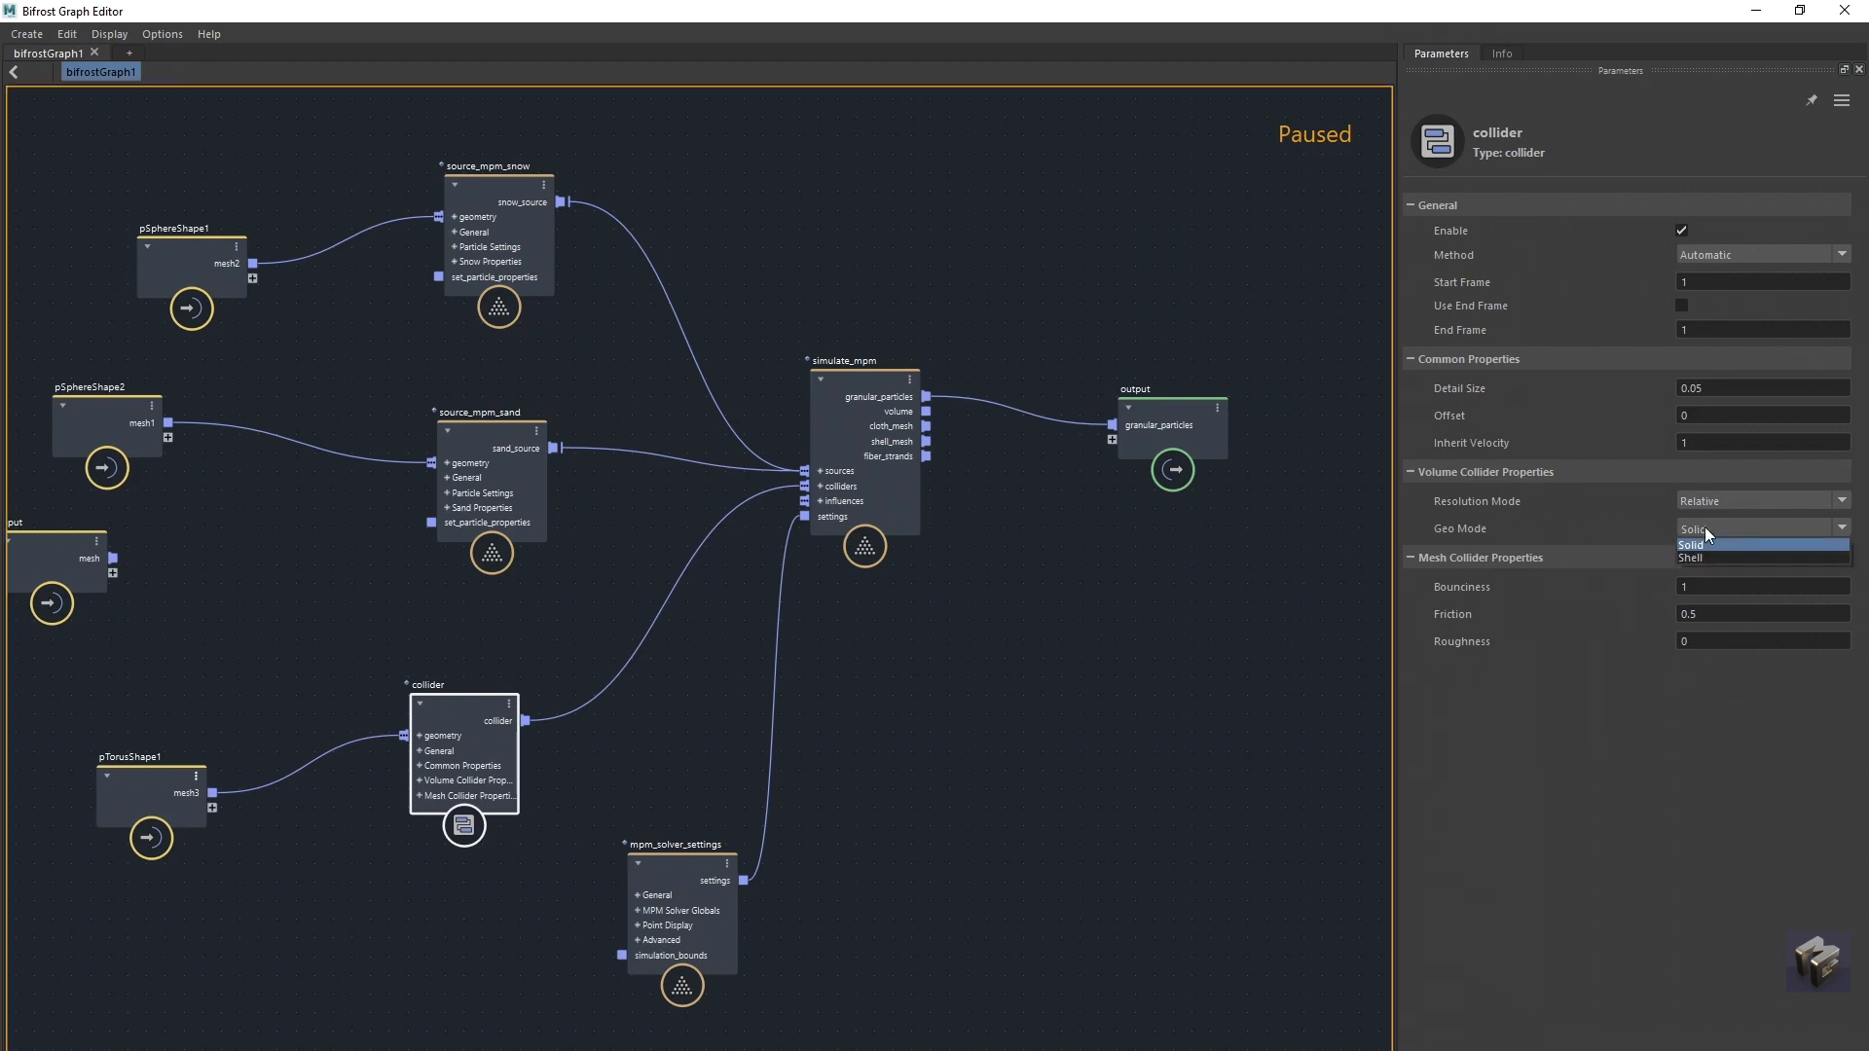
{"action": "left_click", "coordinate": [1703, 546]}
{"action": "left_click", "coordinate": [1711, 504]}
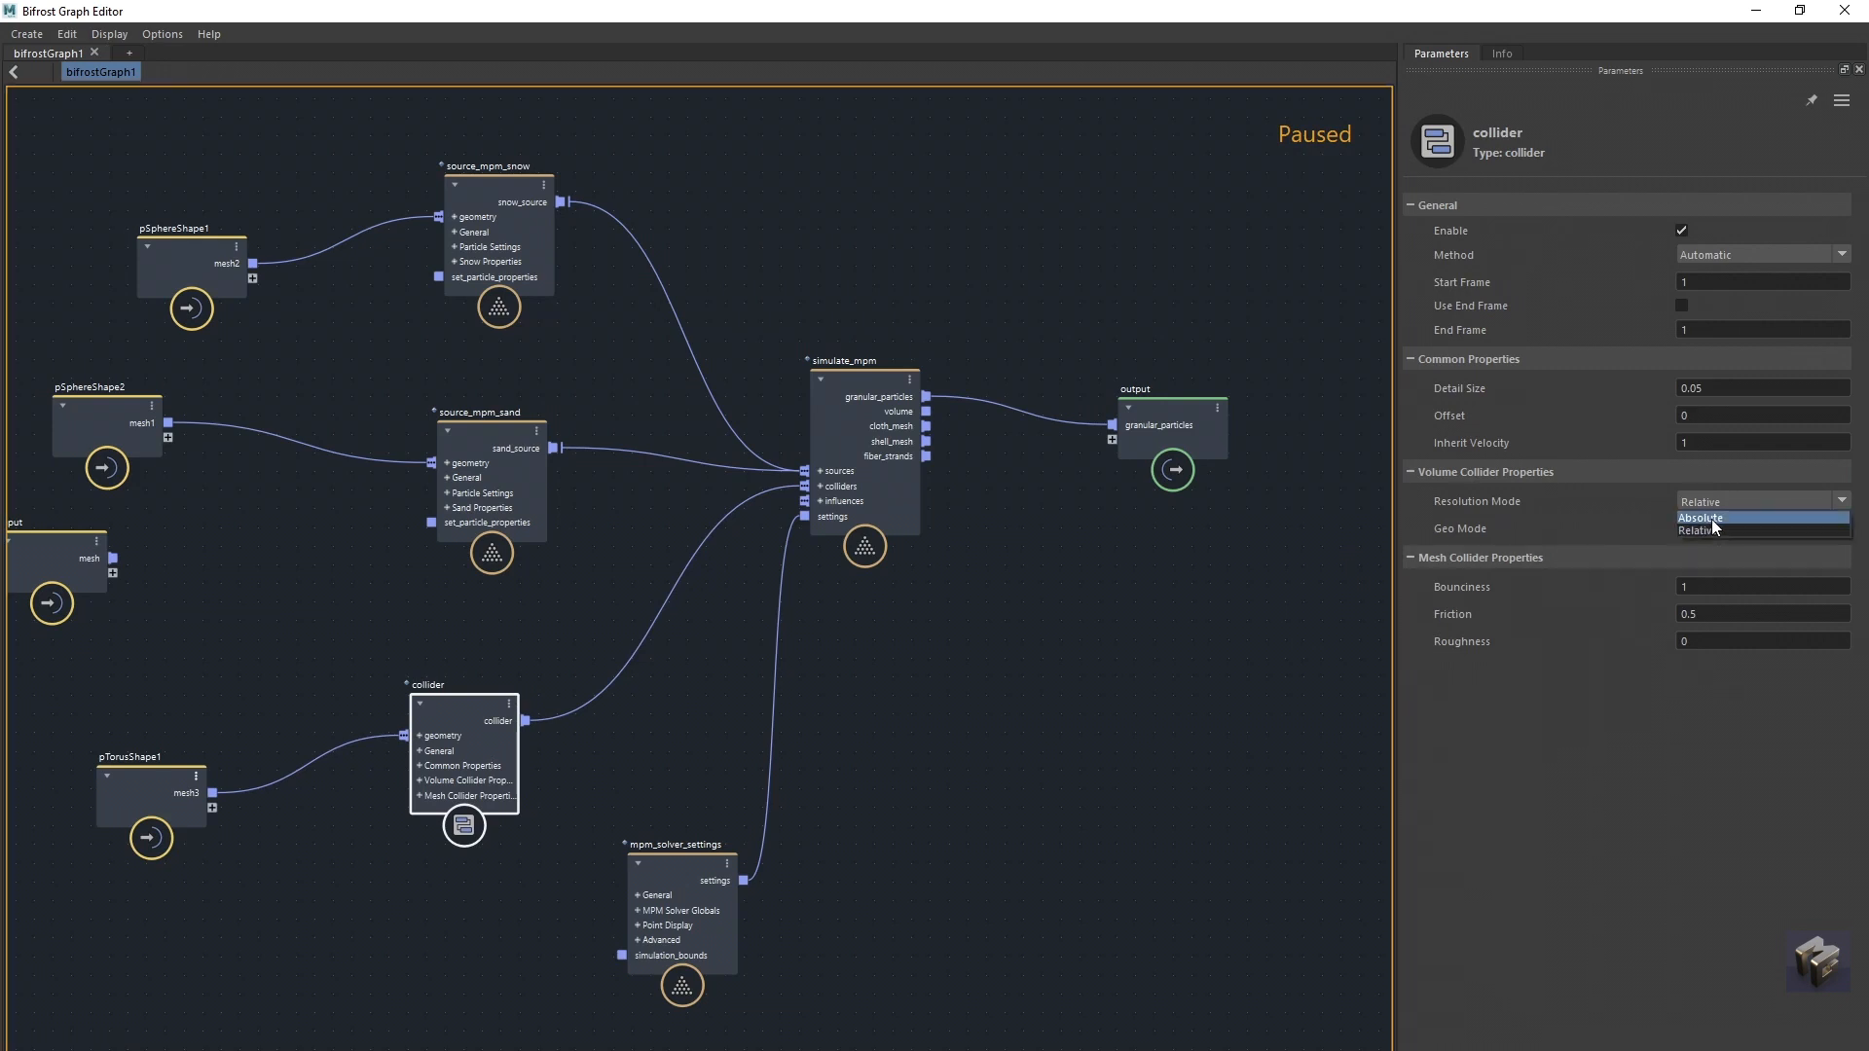
{"action": "left_click", "coordinate": [1710, 517]}
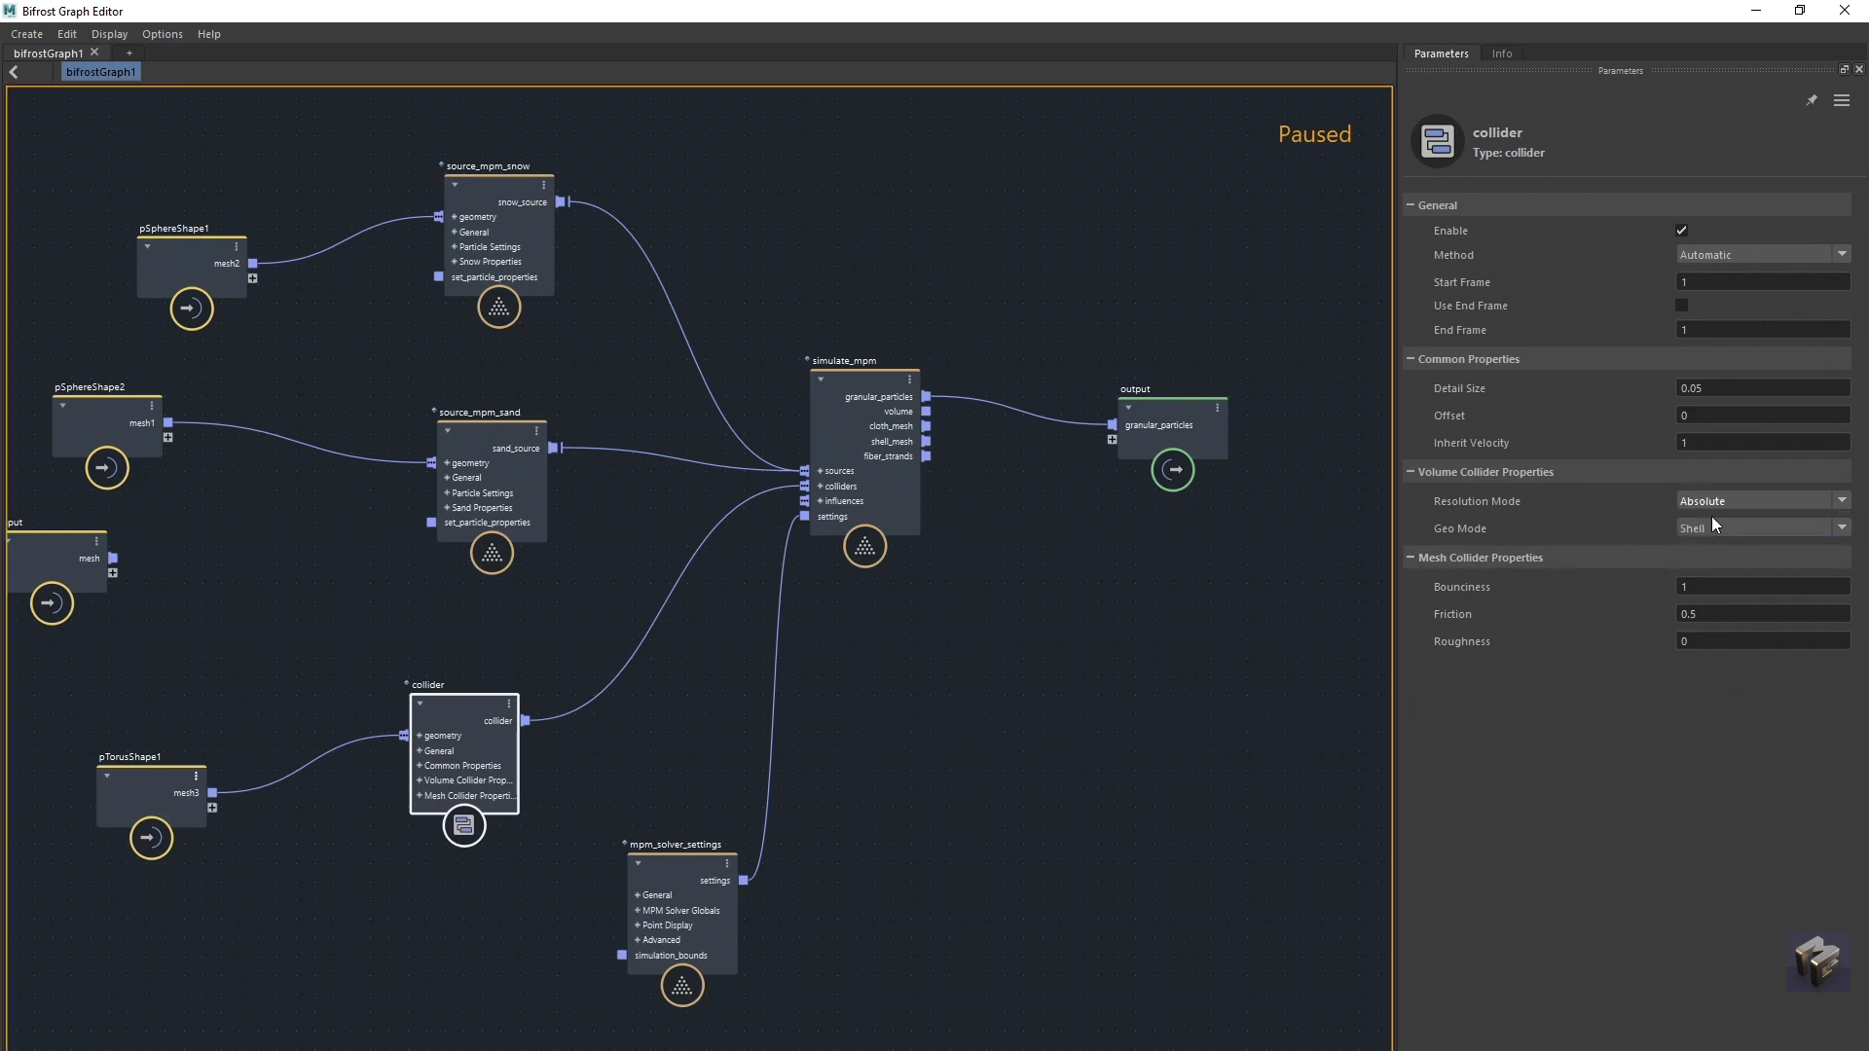
Step: Set the collider's Detail Size to 0.02 and keep its Method on Automatic
{"action": "left_click", "coordinate": [1700, 389]}
{"action": "type", "text": "2"}
{"action": "left_click", "coordinate": [1720, 256]}
{"action": "left_click", "coordinate": [1676, 271]}
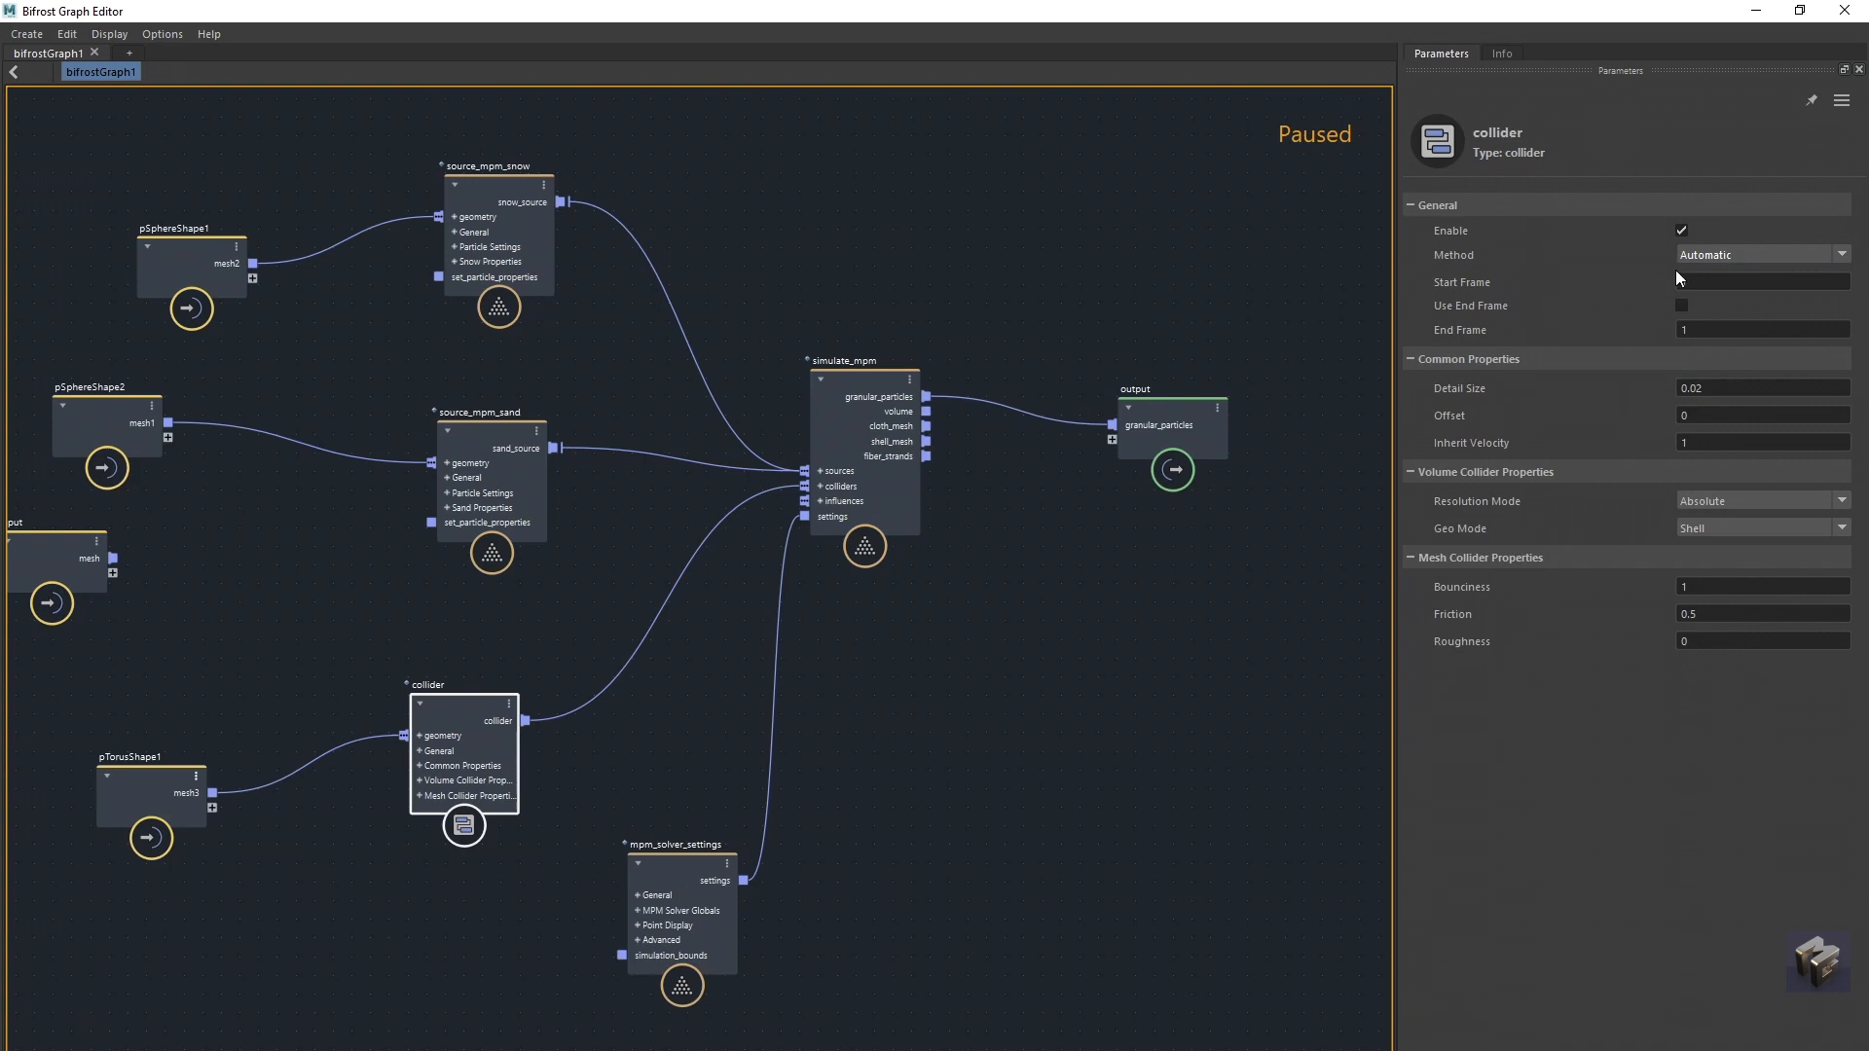
Step: Resume the graph, move its editor off the viewport, and play the simulation for about 20 frames before rewinding
{"action": "left_click", "coordinate": [1165, 283]}
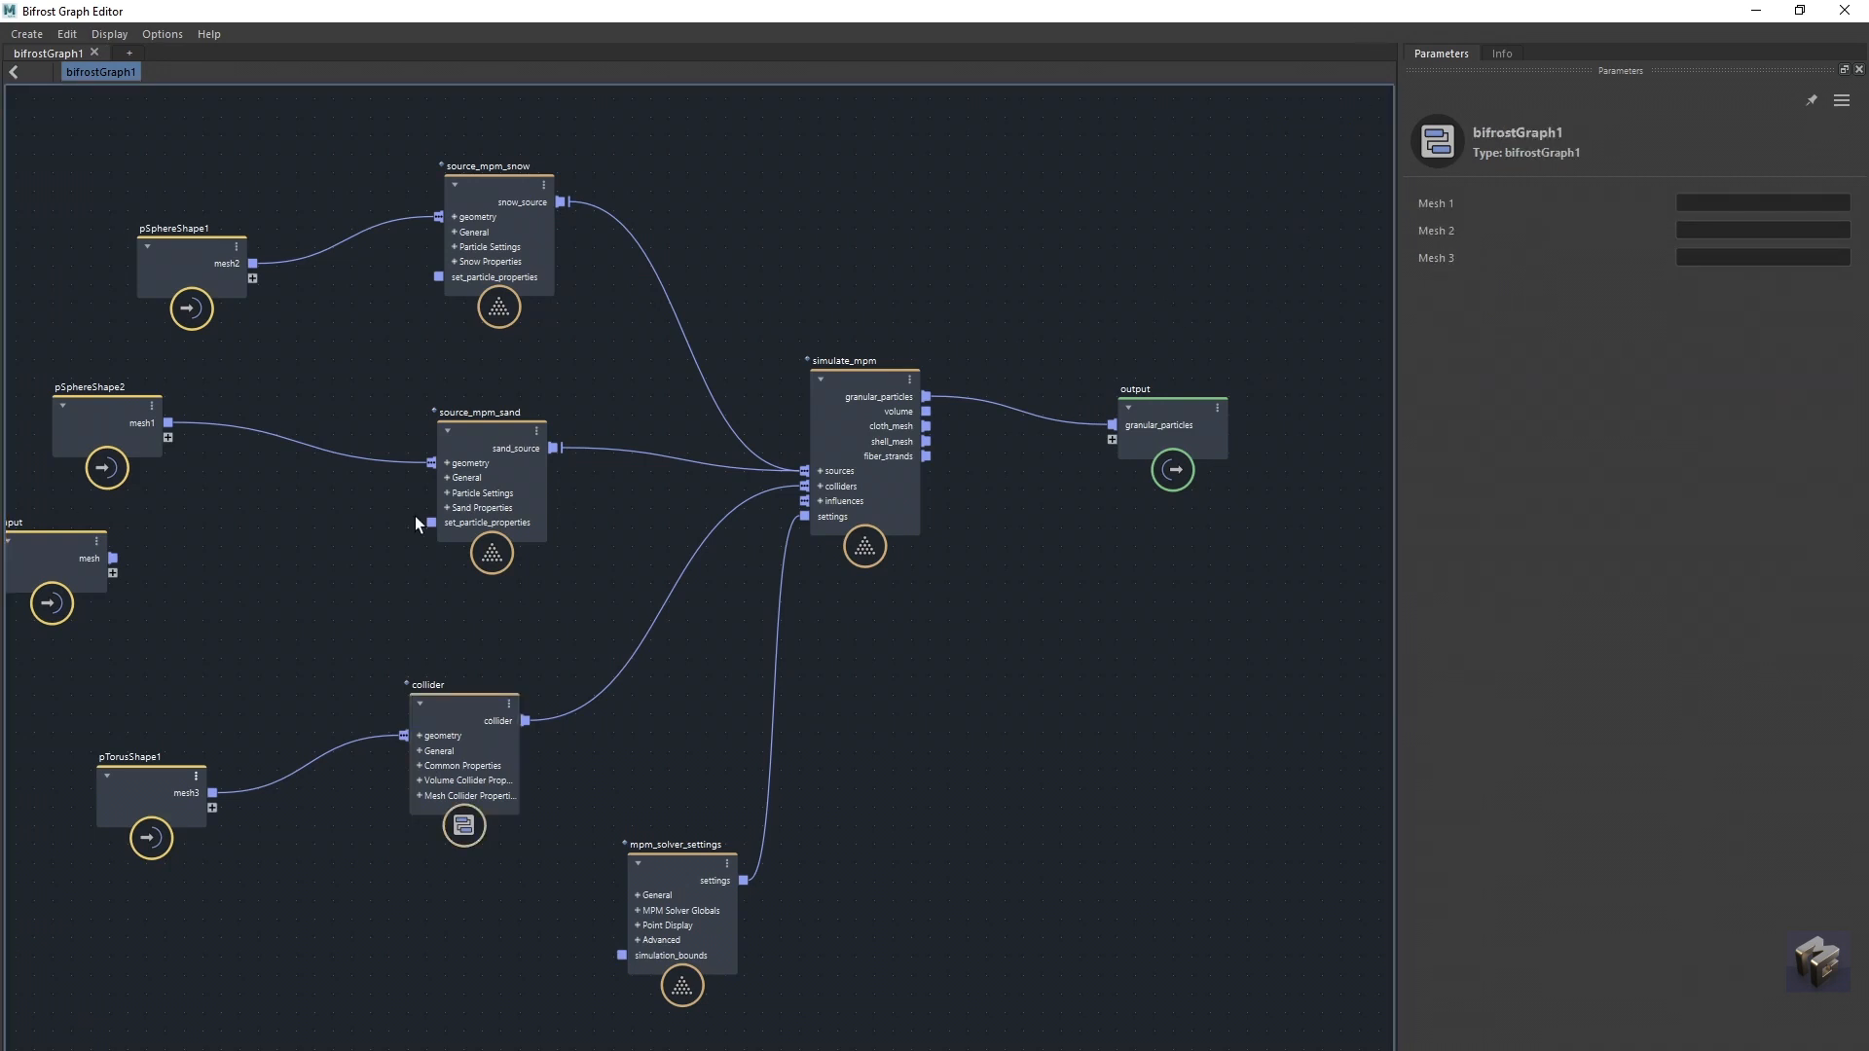
{"action": "left_click_drag", "start_coordinate": [556, 517], "coordinate": [2, 539]}
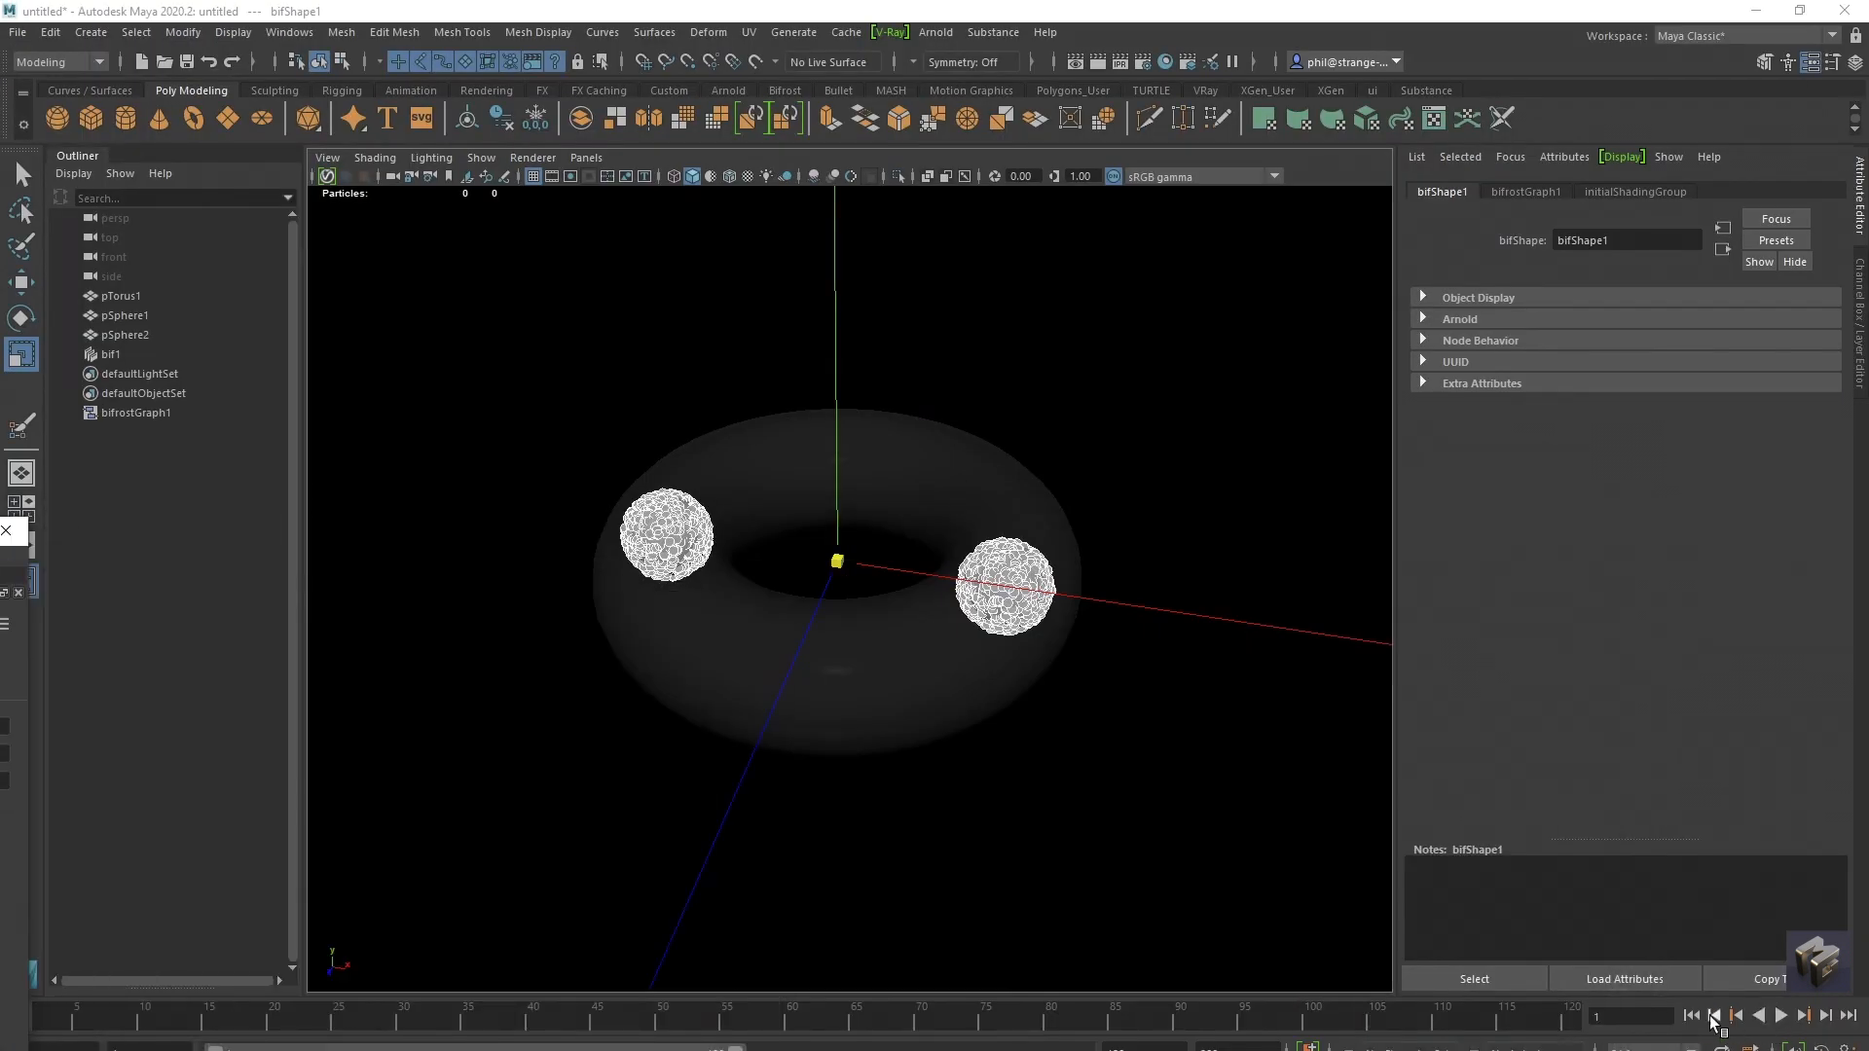
{"action": "left_click", "coordinate": [1780, 1015]}
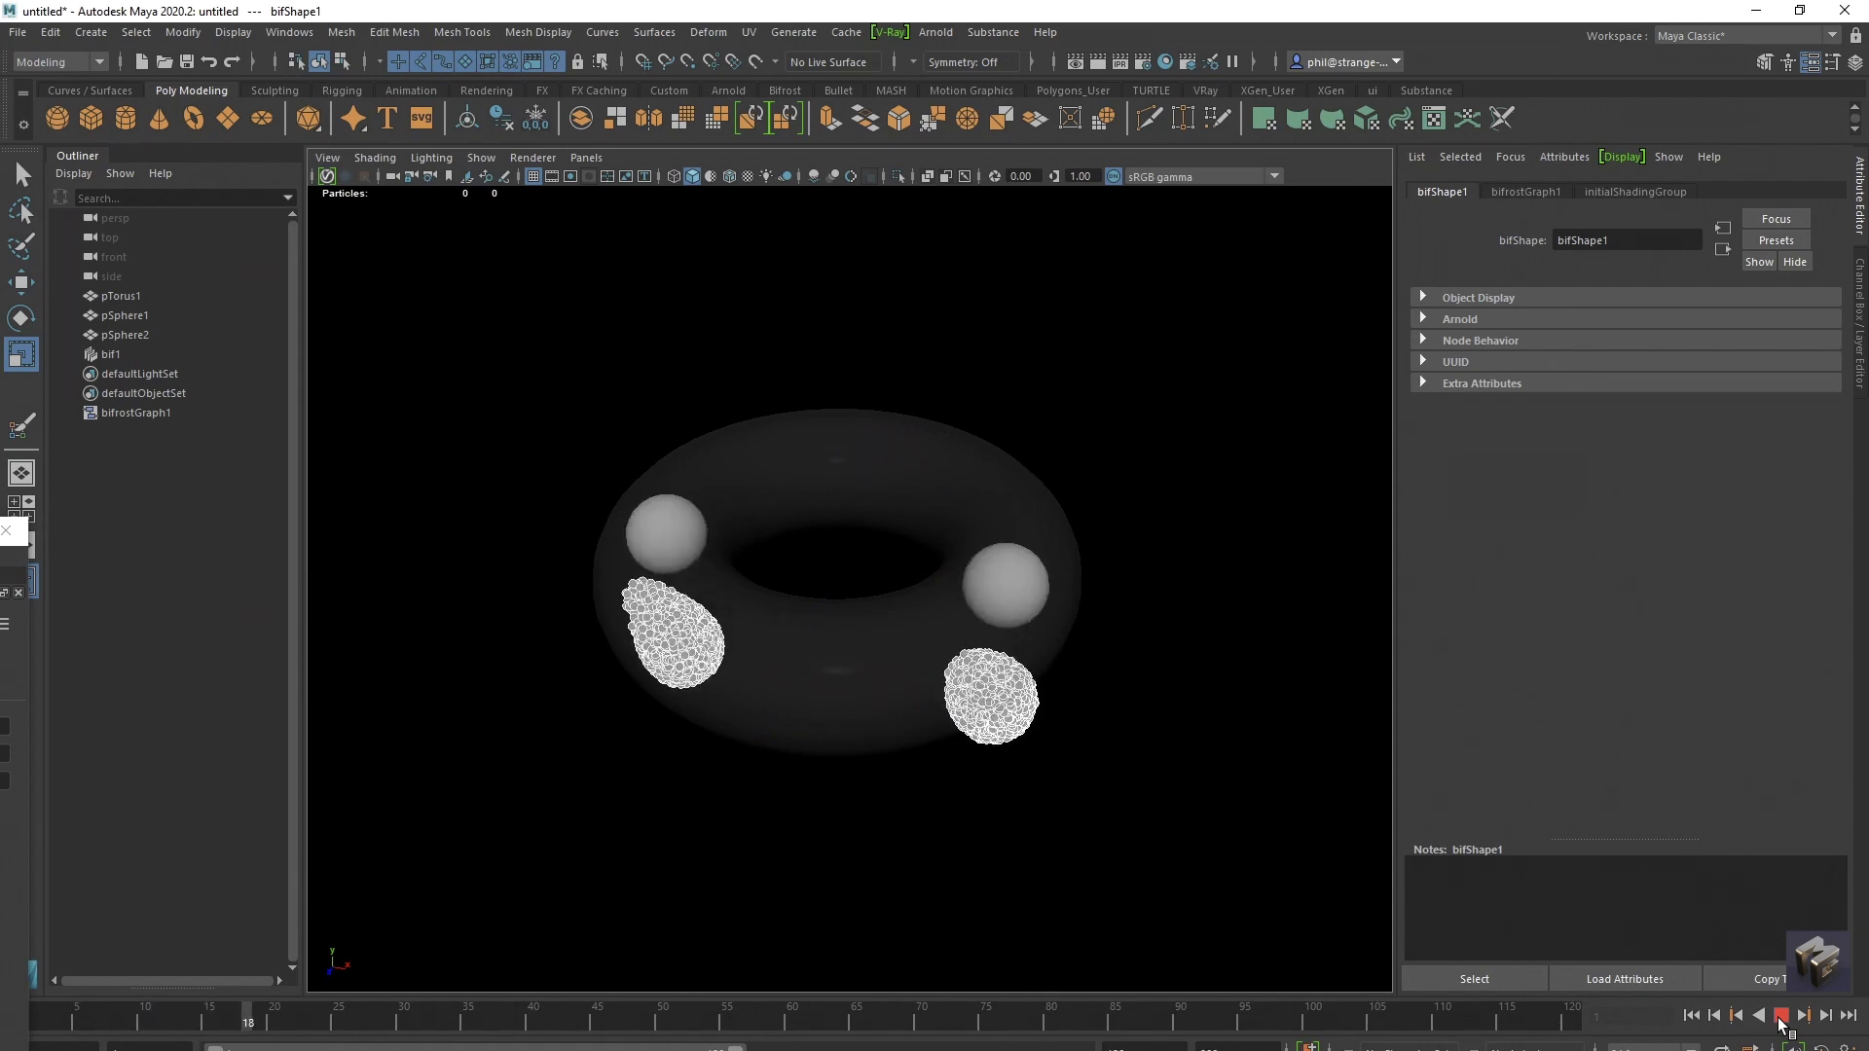
{"action": "left_click", "coordinate": [1780, 1016]}
{"action": "left_click", "coordinate": [1694, 1017]}
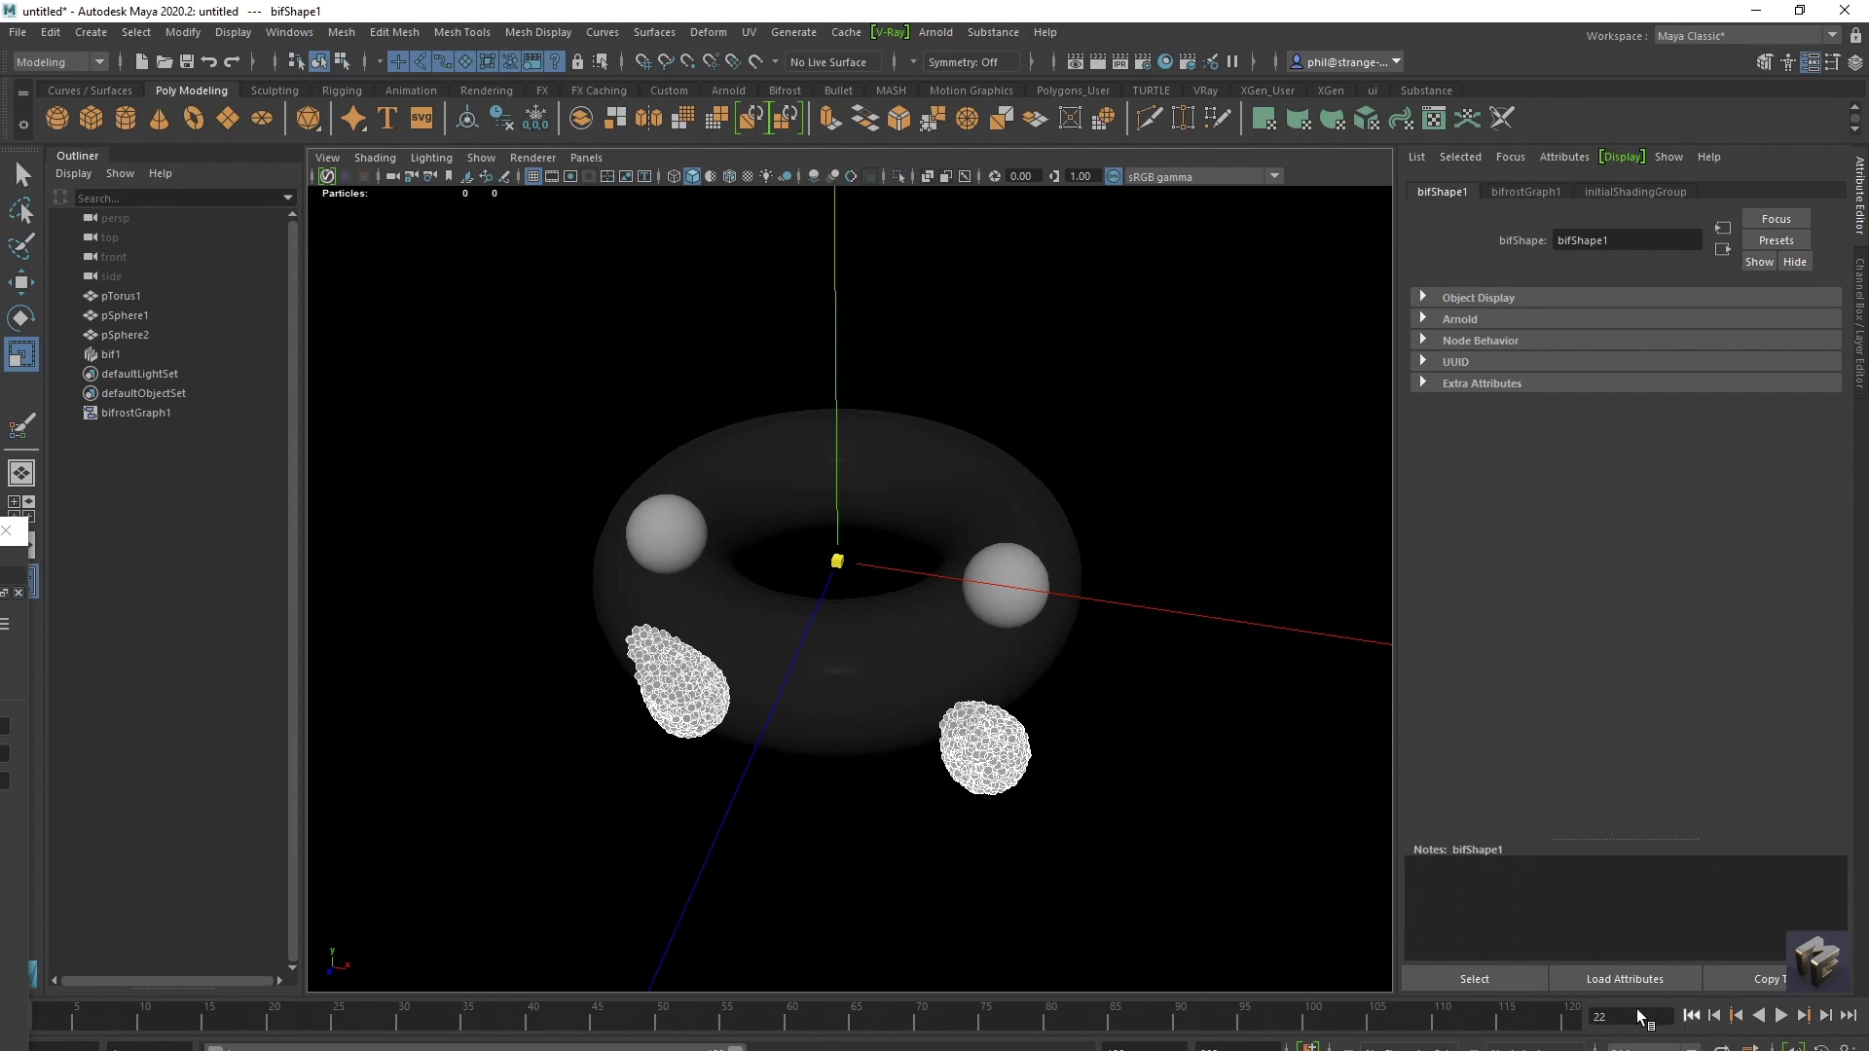
Step: Reposition mpm_solver_settings, simulate_mpm and output in the Bifrost graph so their connections have more room
{"action": "left_click_drag", "start_coordinate": [860, 752], "coordinate": [940, 740], "text": "alt"}
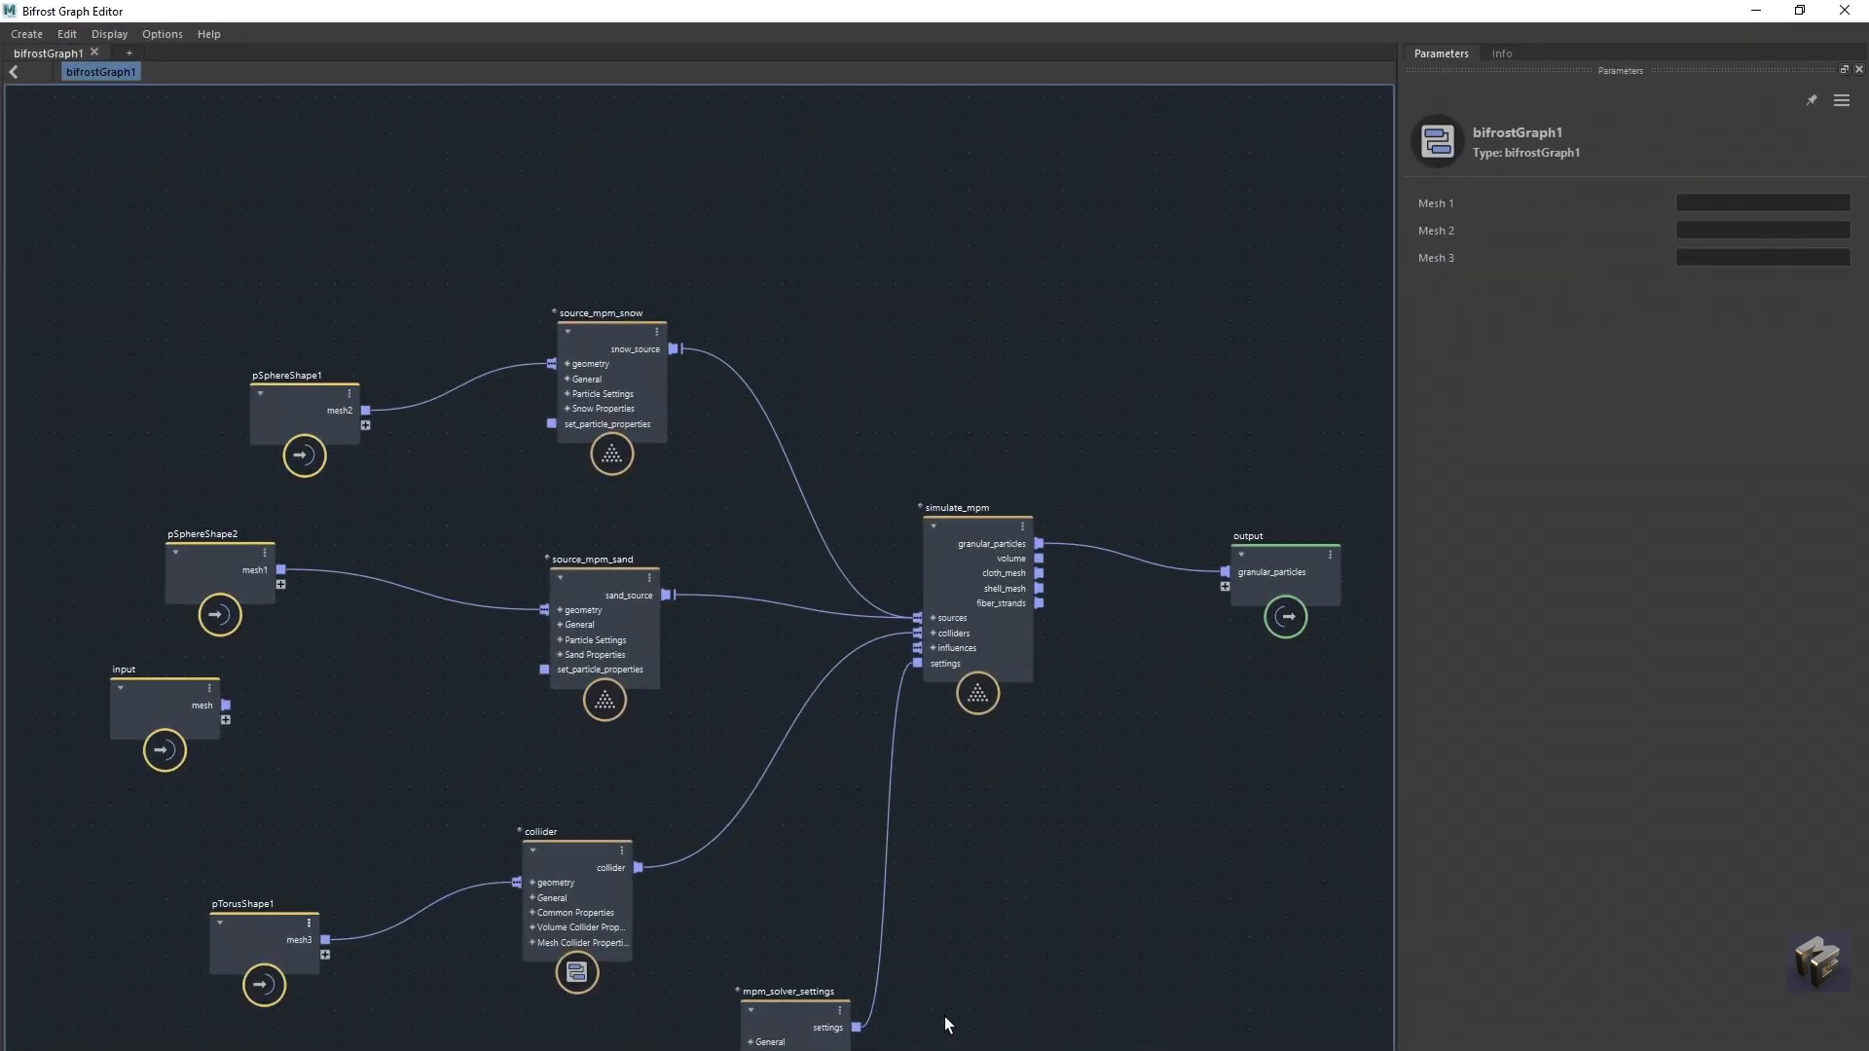
{"action": "middle_click_drag", "start_coordinate": [1084, 791], "coordinate": [1011, 728], "text": "alt"}
{"action": "scroll", "coordinate": [1012, 737], "scroll_direction": "down", "scroll_amount": 1}
{"action": "middle_click_drag", "start_coordinate": [1065, 785], "coordinate": [1069, 784], "text": "alt"}
{"action": "middle_click_drag", "start_coordinate": [1009, 854], "coordinate": [895, 872], "text": "alt"}
{"action": "scroll", "coordinate": [1013, 845], "scroll_direction": "down", "scroll_amount": 1}
{"action": "left_click_drag", "start_coordinate": [726, 890], "coordinate": [783, 840]}
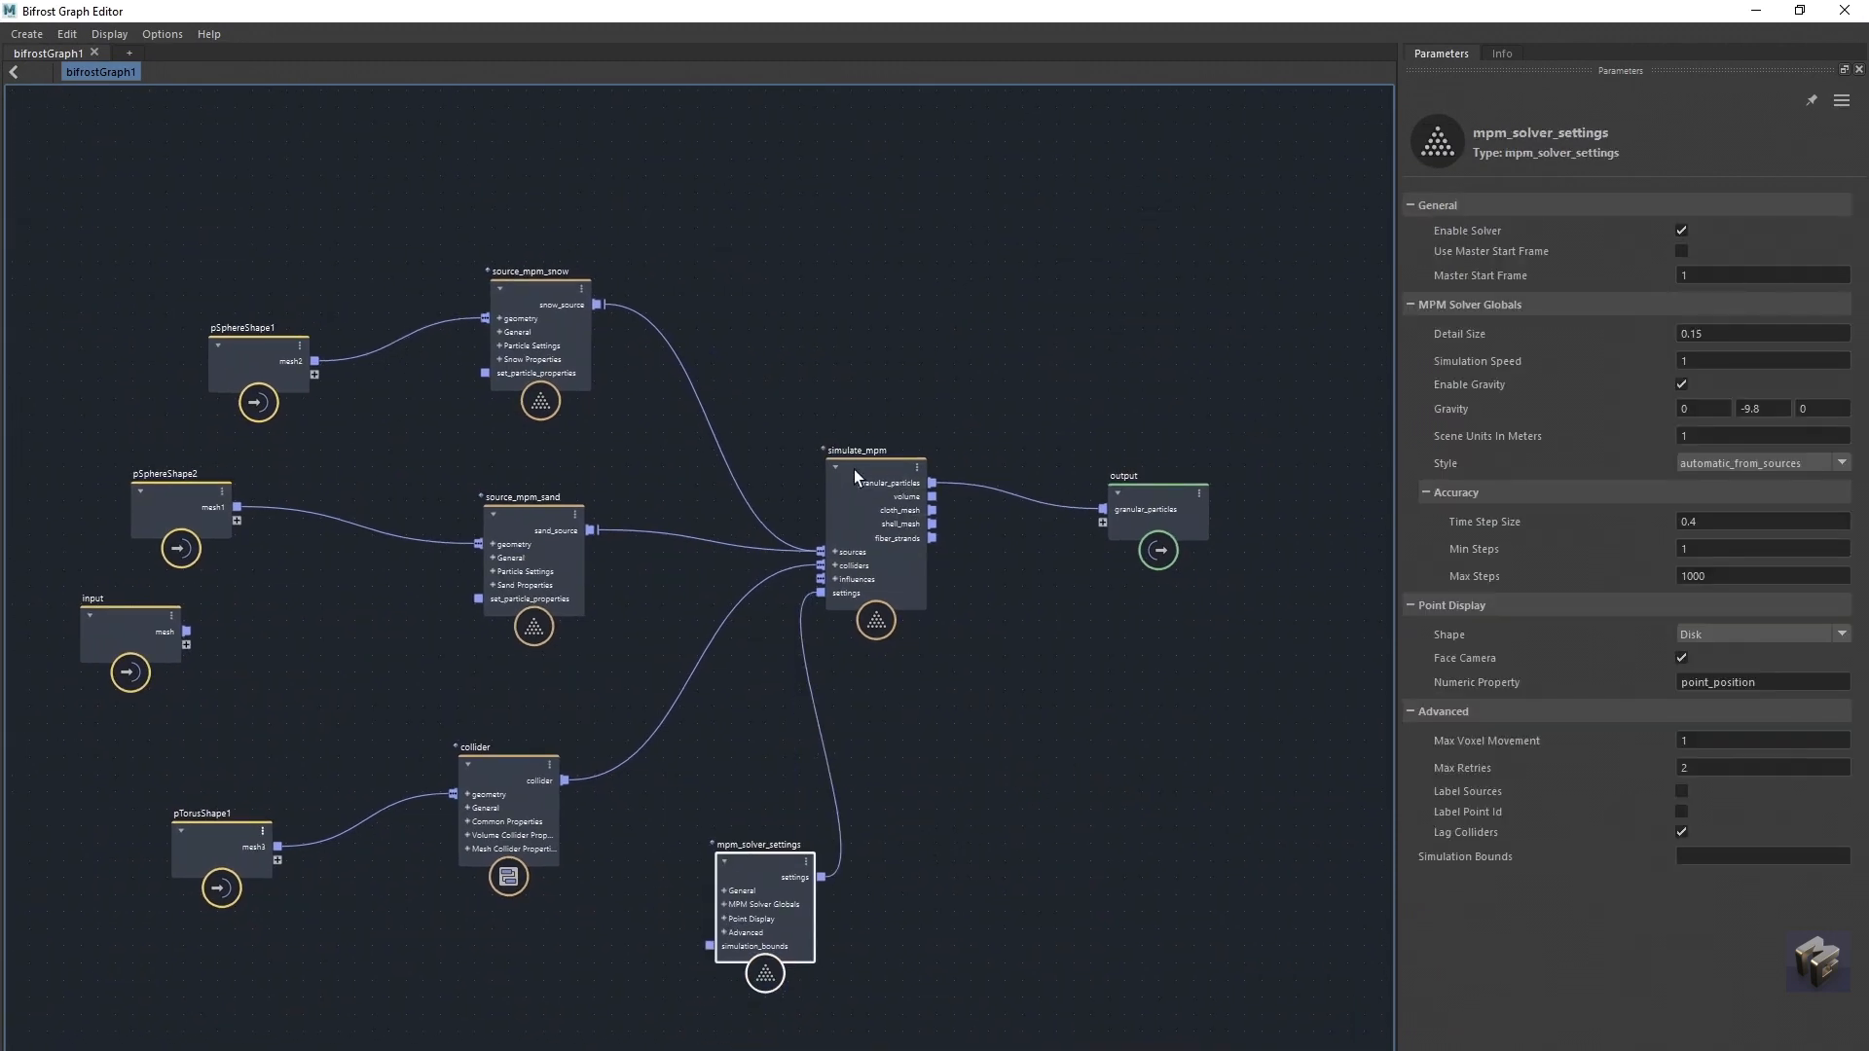
{"action": "left_click_drag", "start_coordinate": [850, 491], "coordinate": [880, 506]}
{"action": "left_click_drag", "start_coordinate": [1159, 498], "coordinate": [1204, 524]}
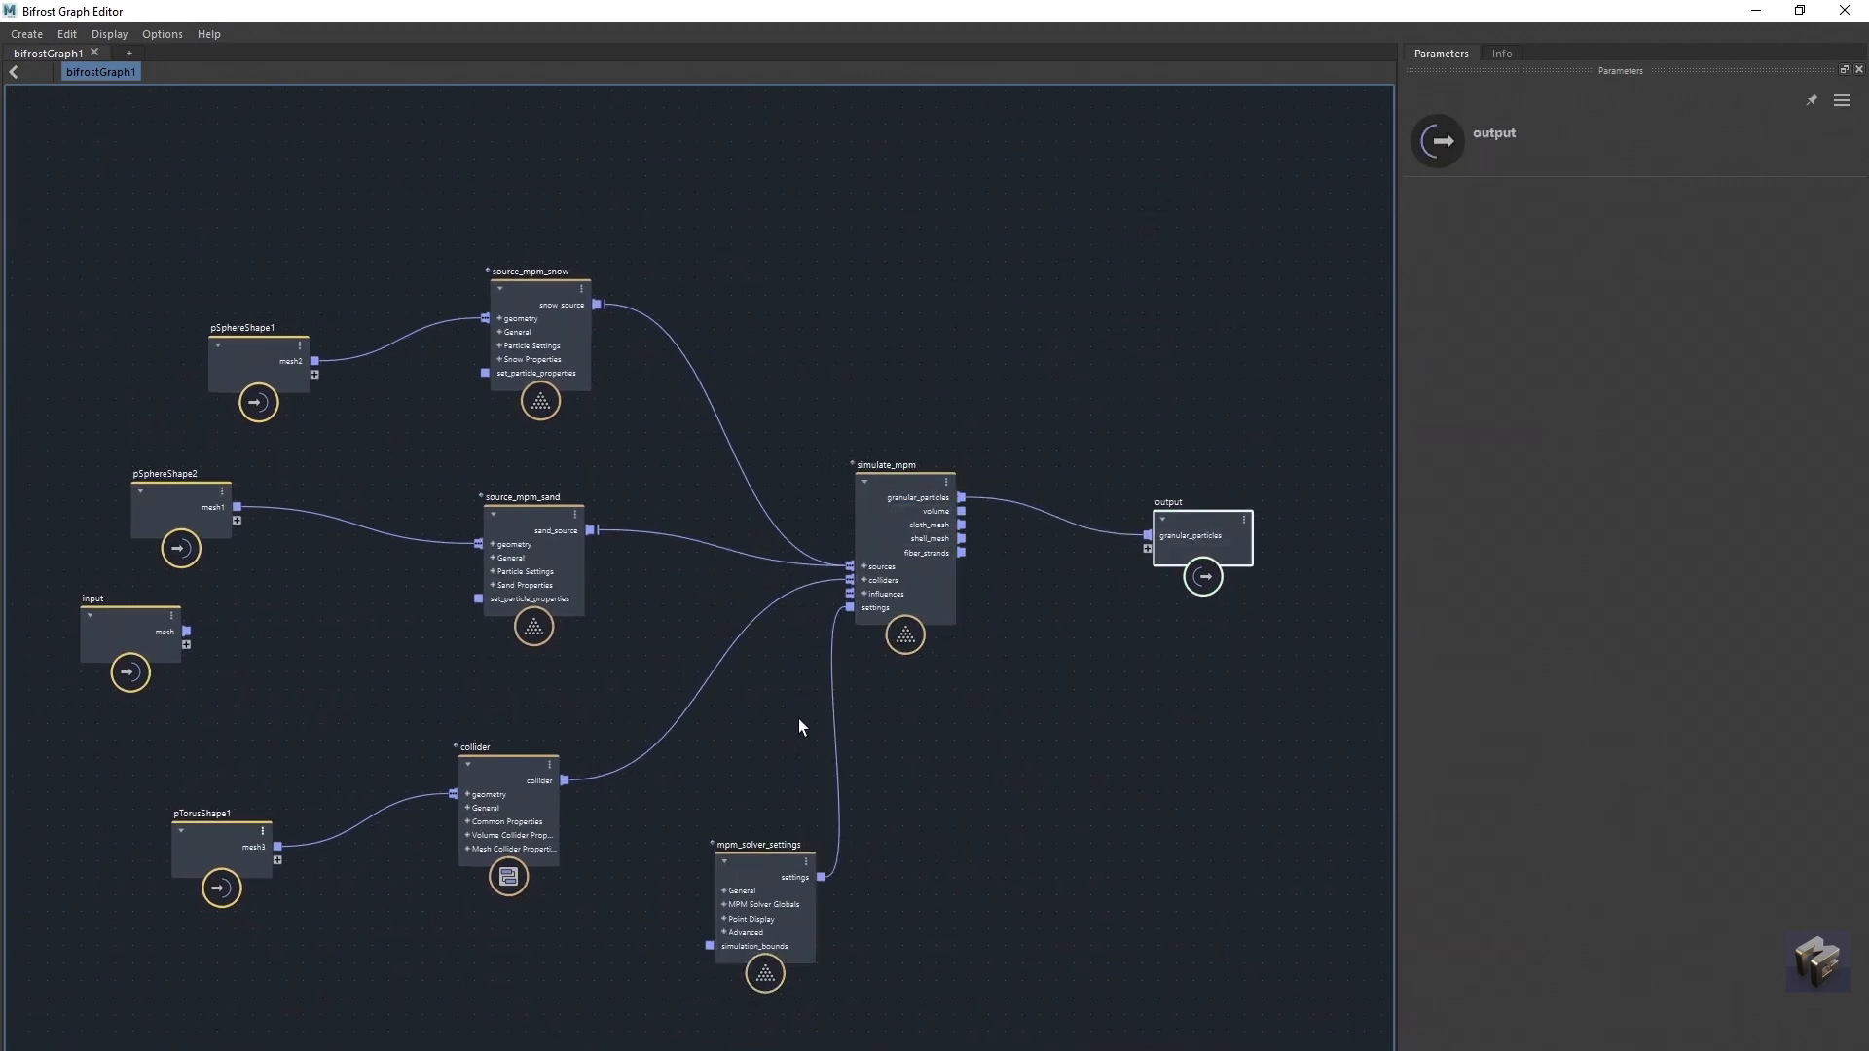
{"action": "left_click_drag", "start_coordinate": [892, 505], "coordinate": [910, 508]}
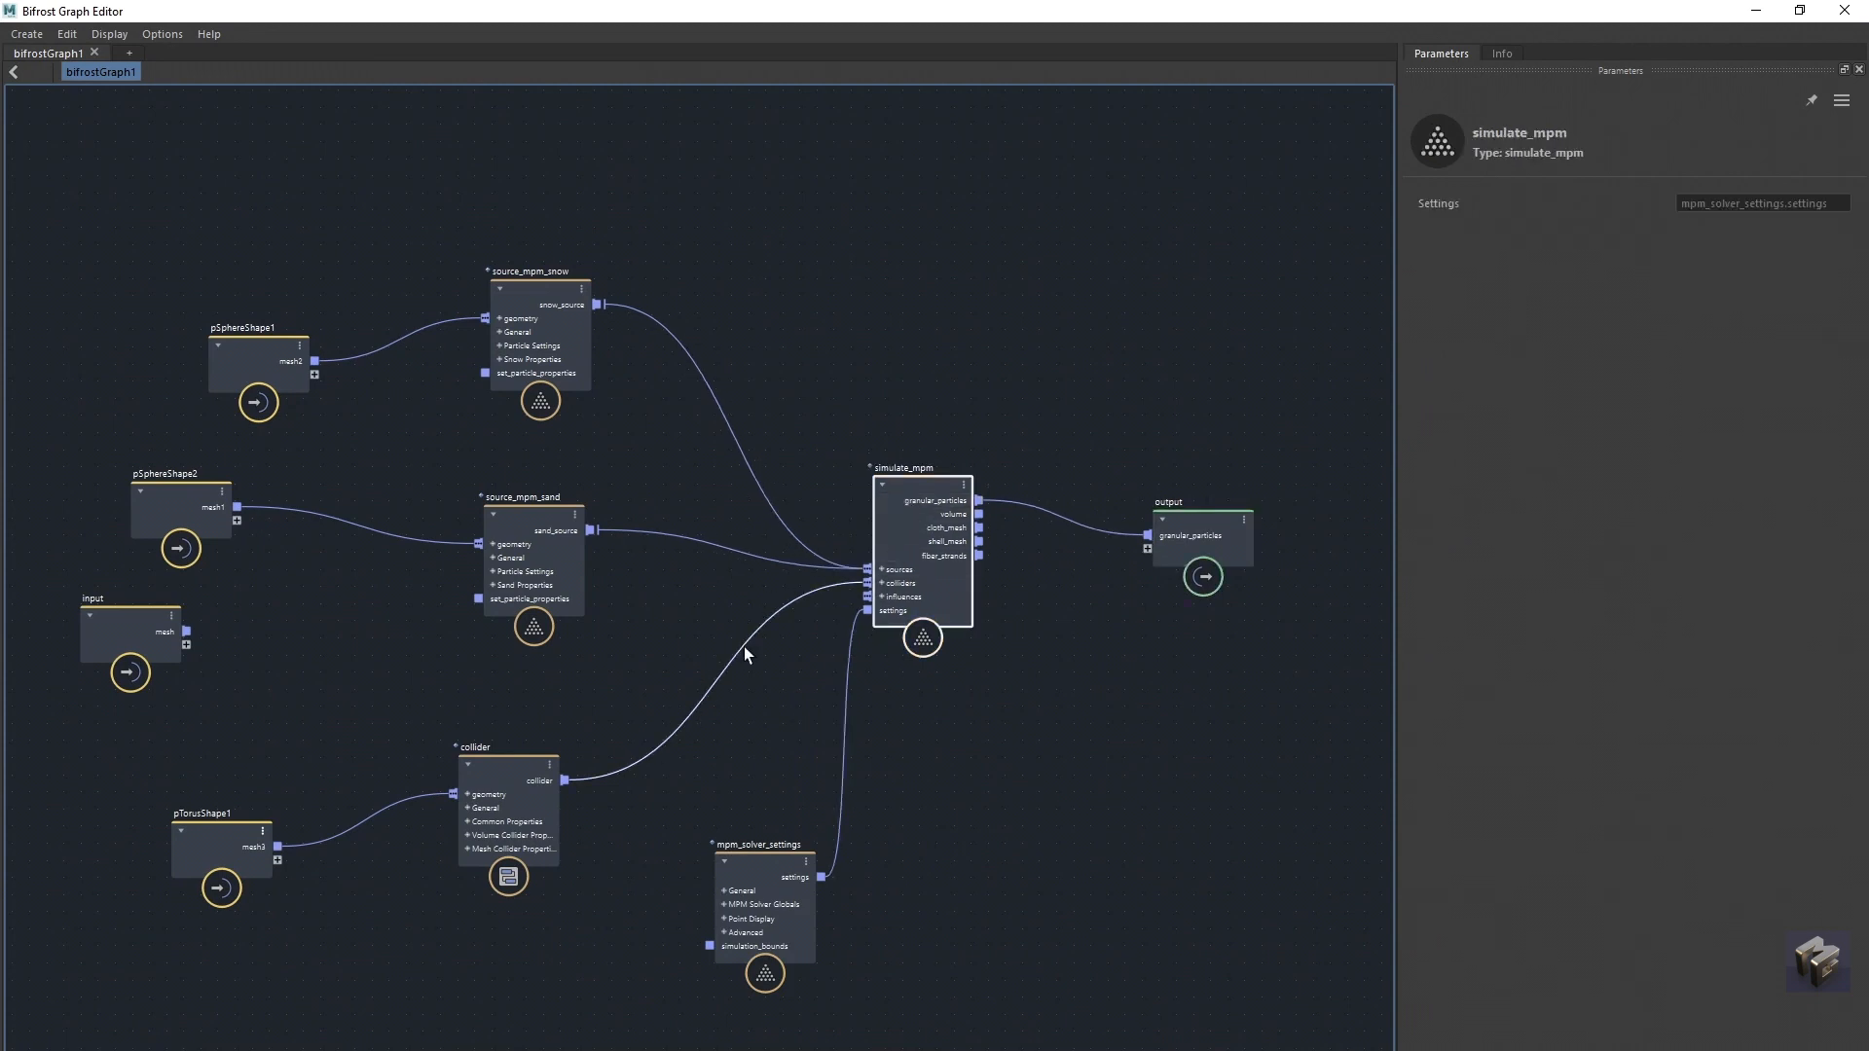
Step: Bring the collider and pTorusShape1 nodes nearer to simulate_mpm in the graph
{"action": "left_click_drag", "start_coordinate": [477, 765], "coordinate": [541, 716]}
{"action": "left_click_drag", "start_coordinate": [212, 831], "coordinate": [266, 803]}
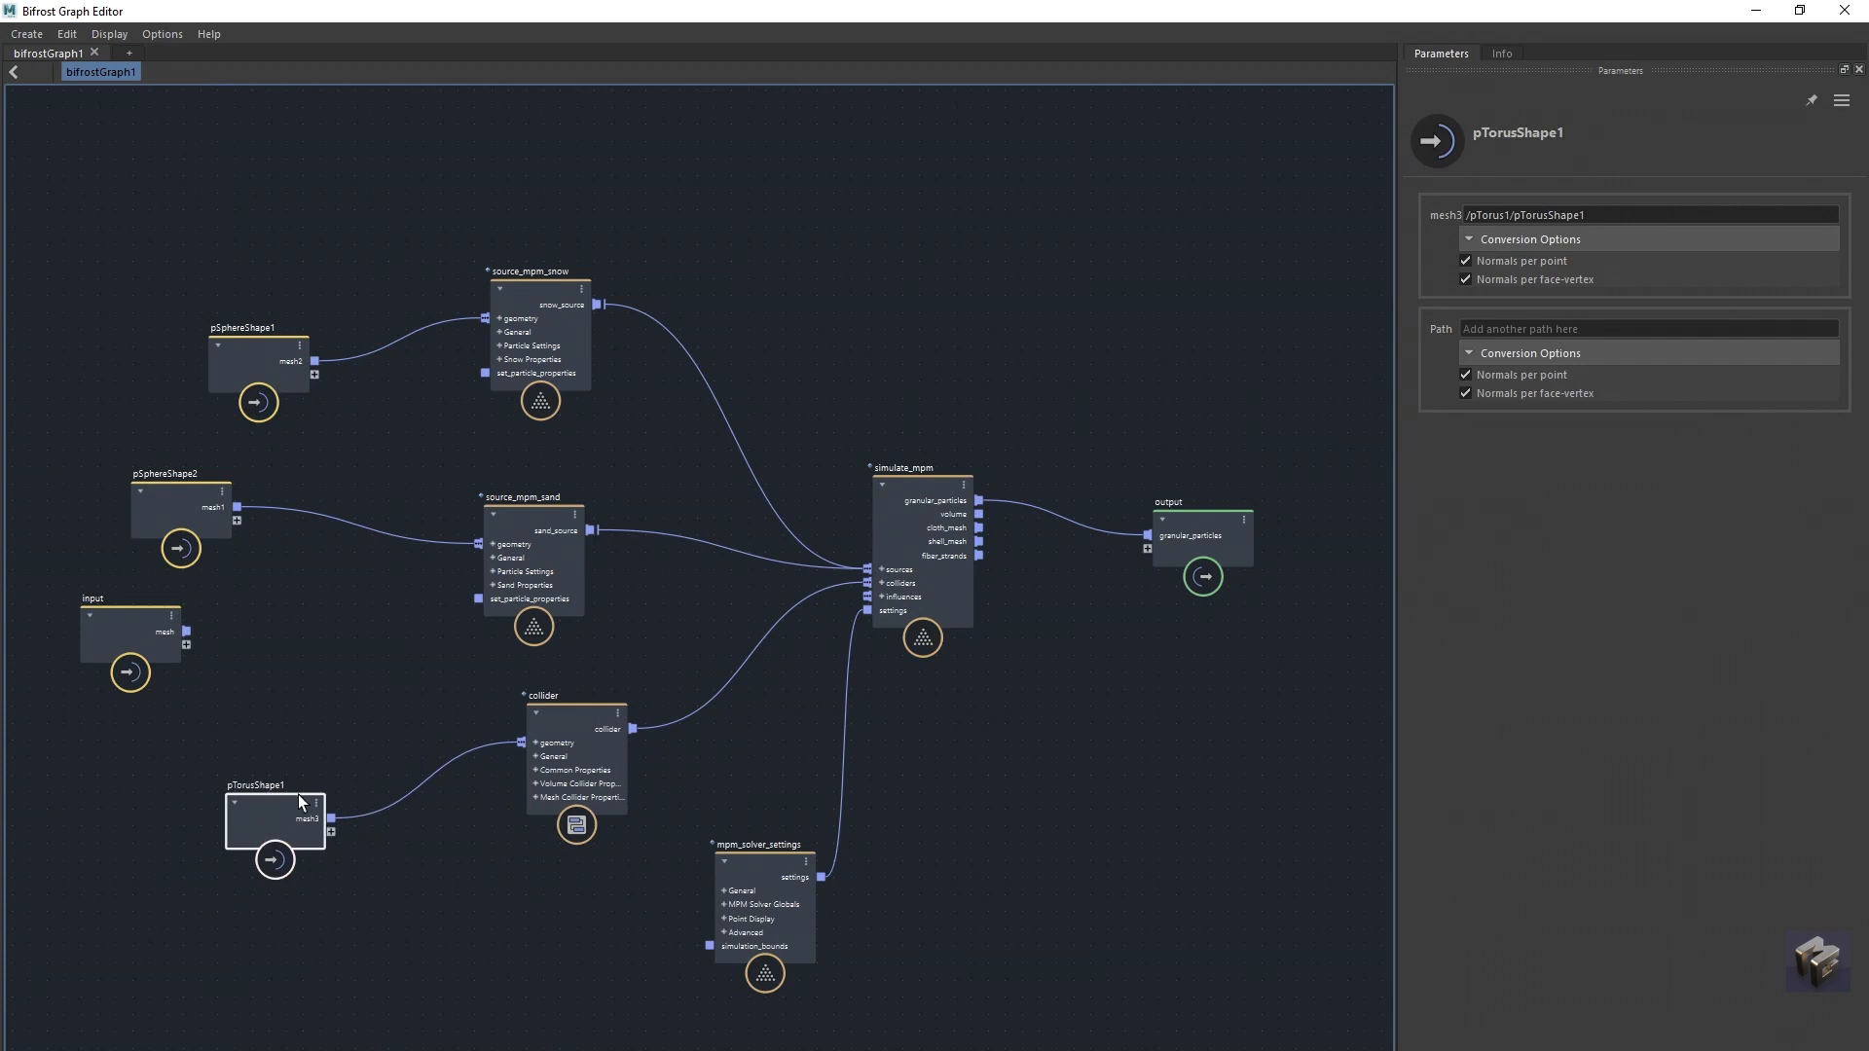
{"action": "left_click_drag", "start_coordinate": [562, 724], "coordinate": [552, 751]}
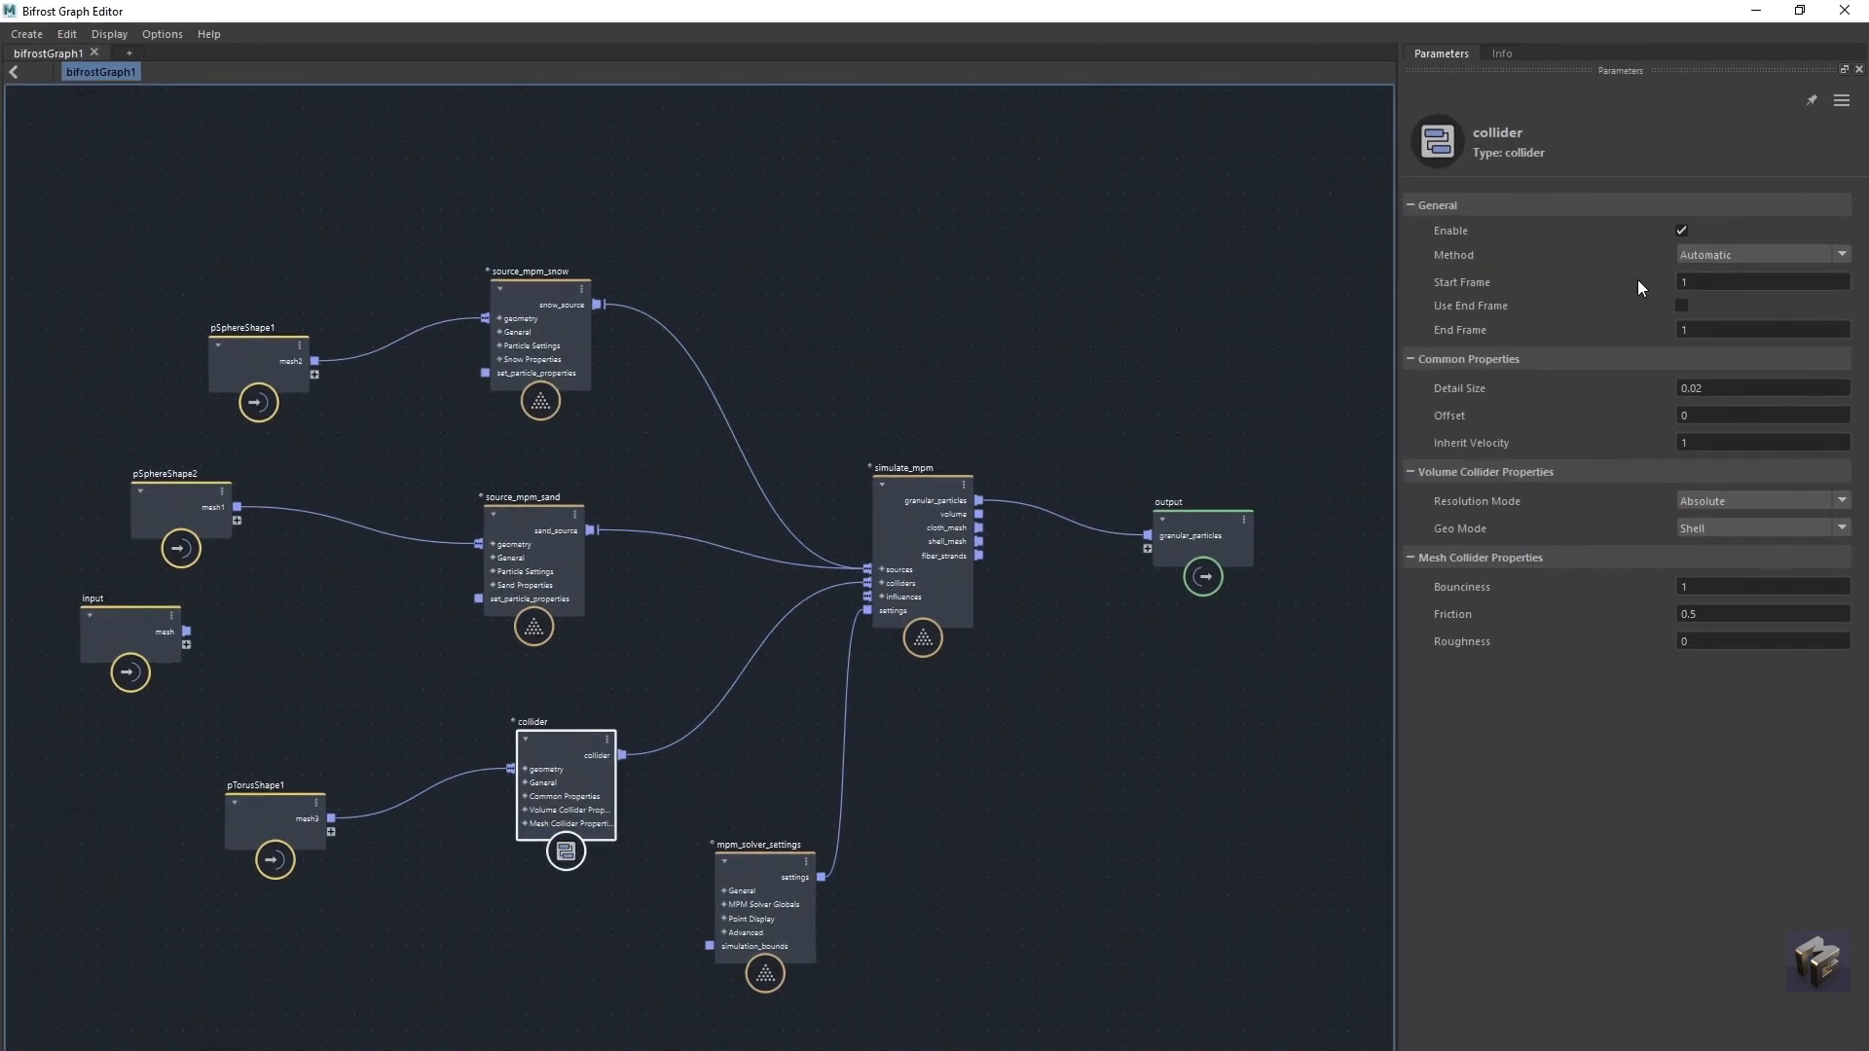
Step: Keep the collider's Method on Automatic and set its Resolution Mode to Relative
{"action": "left_click", "coordinate": [1703, 255]}
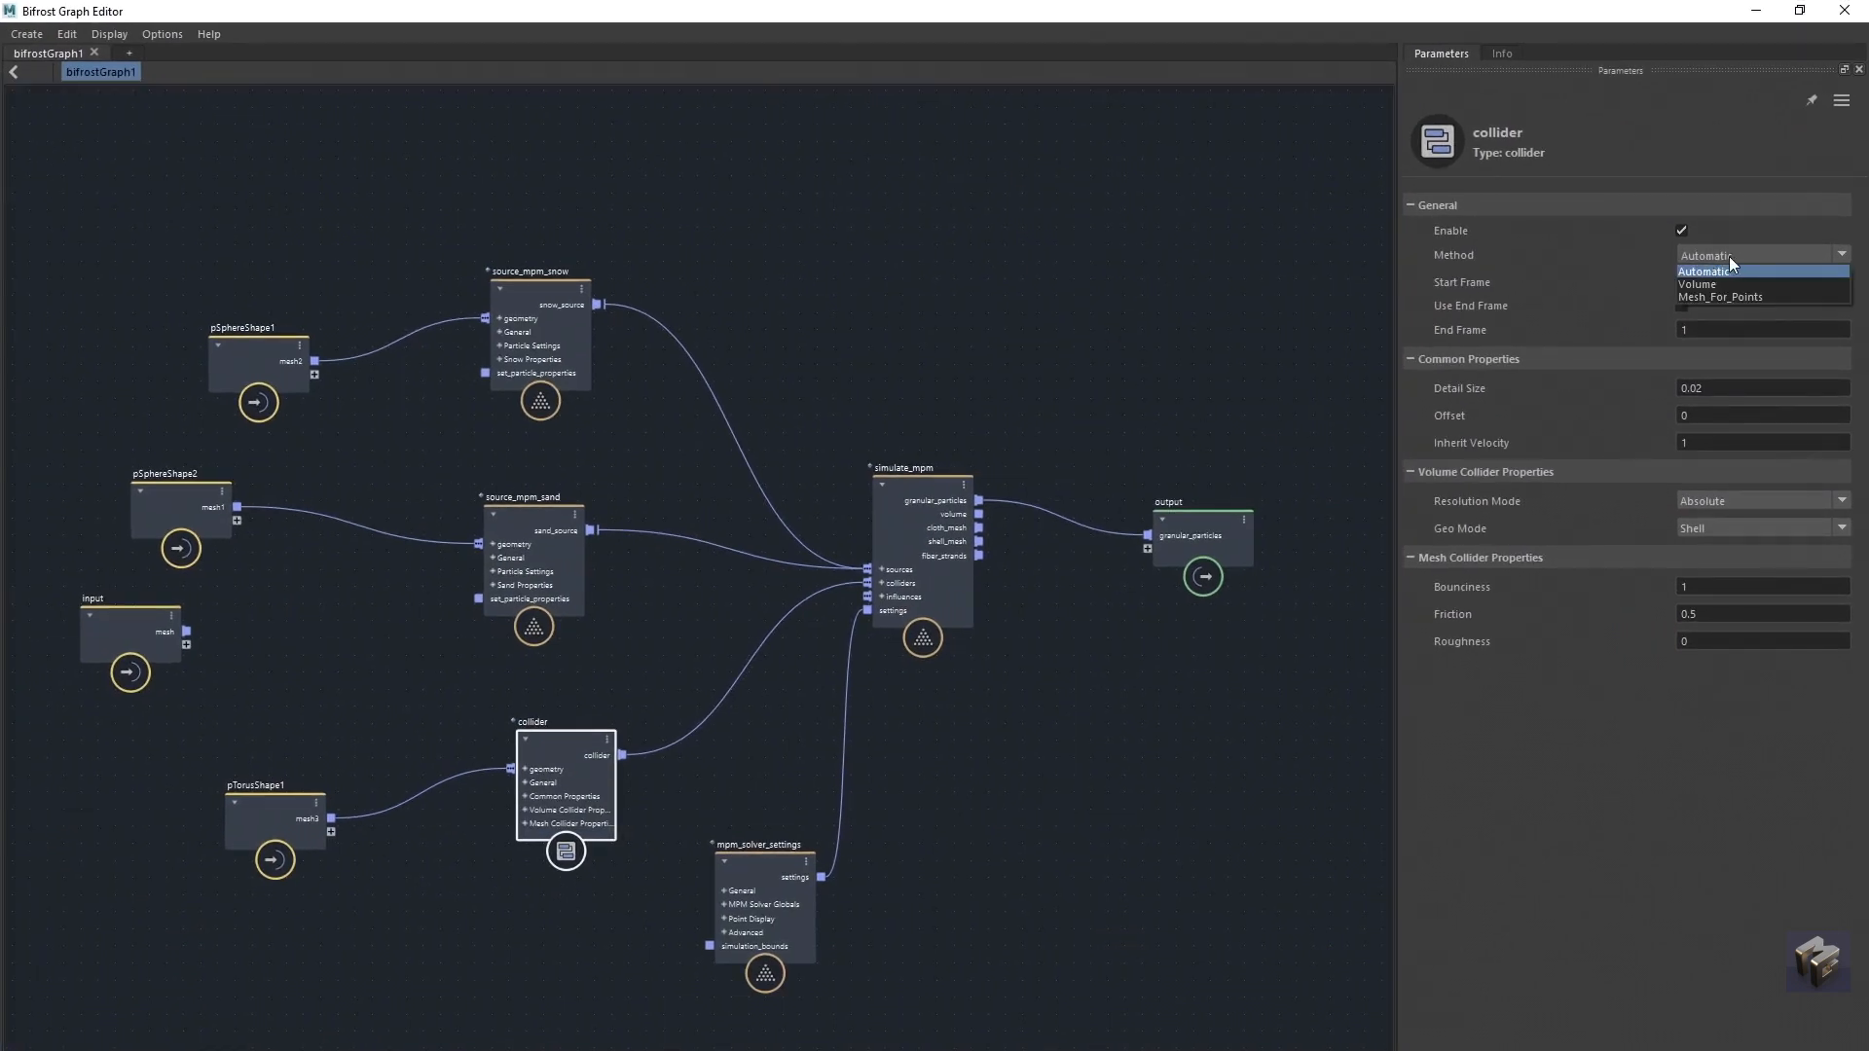
{"action": "left_click", "coordinate": [1730, 257]}
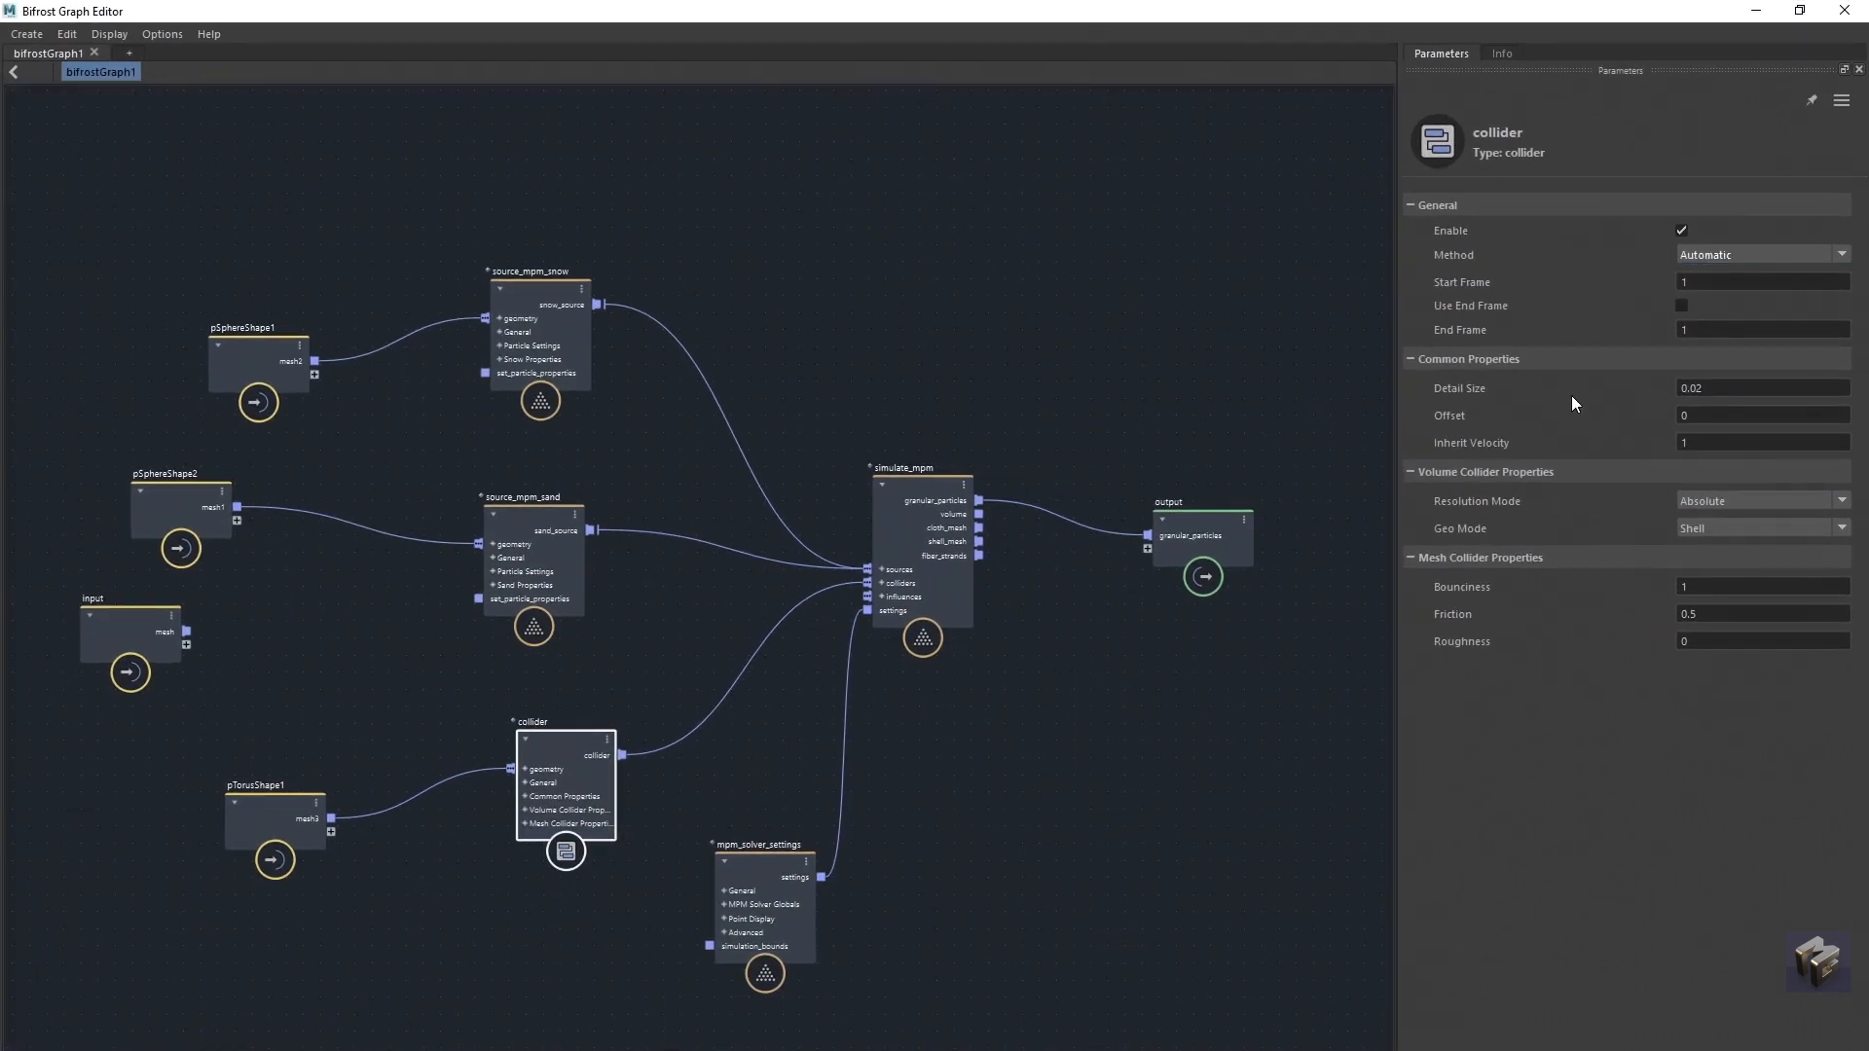
{"action": "left_click", "coordinate": [1711, 499]}
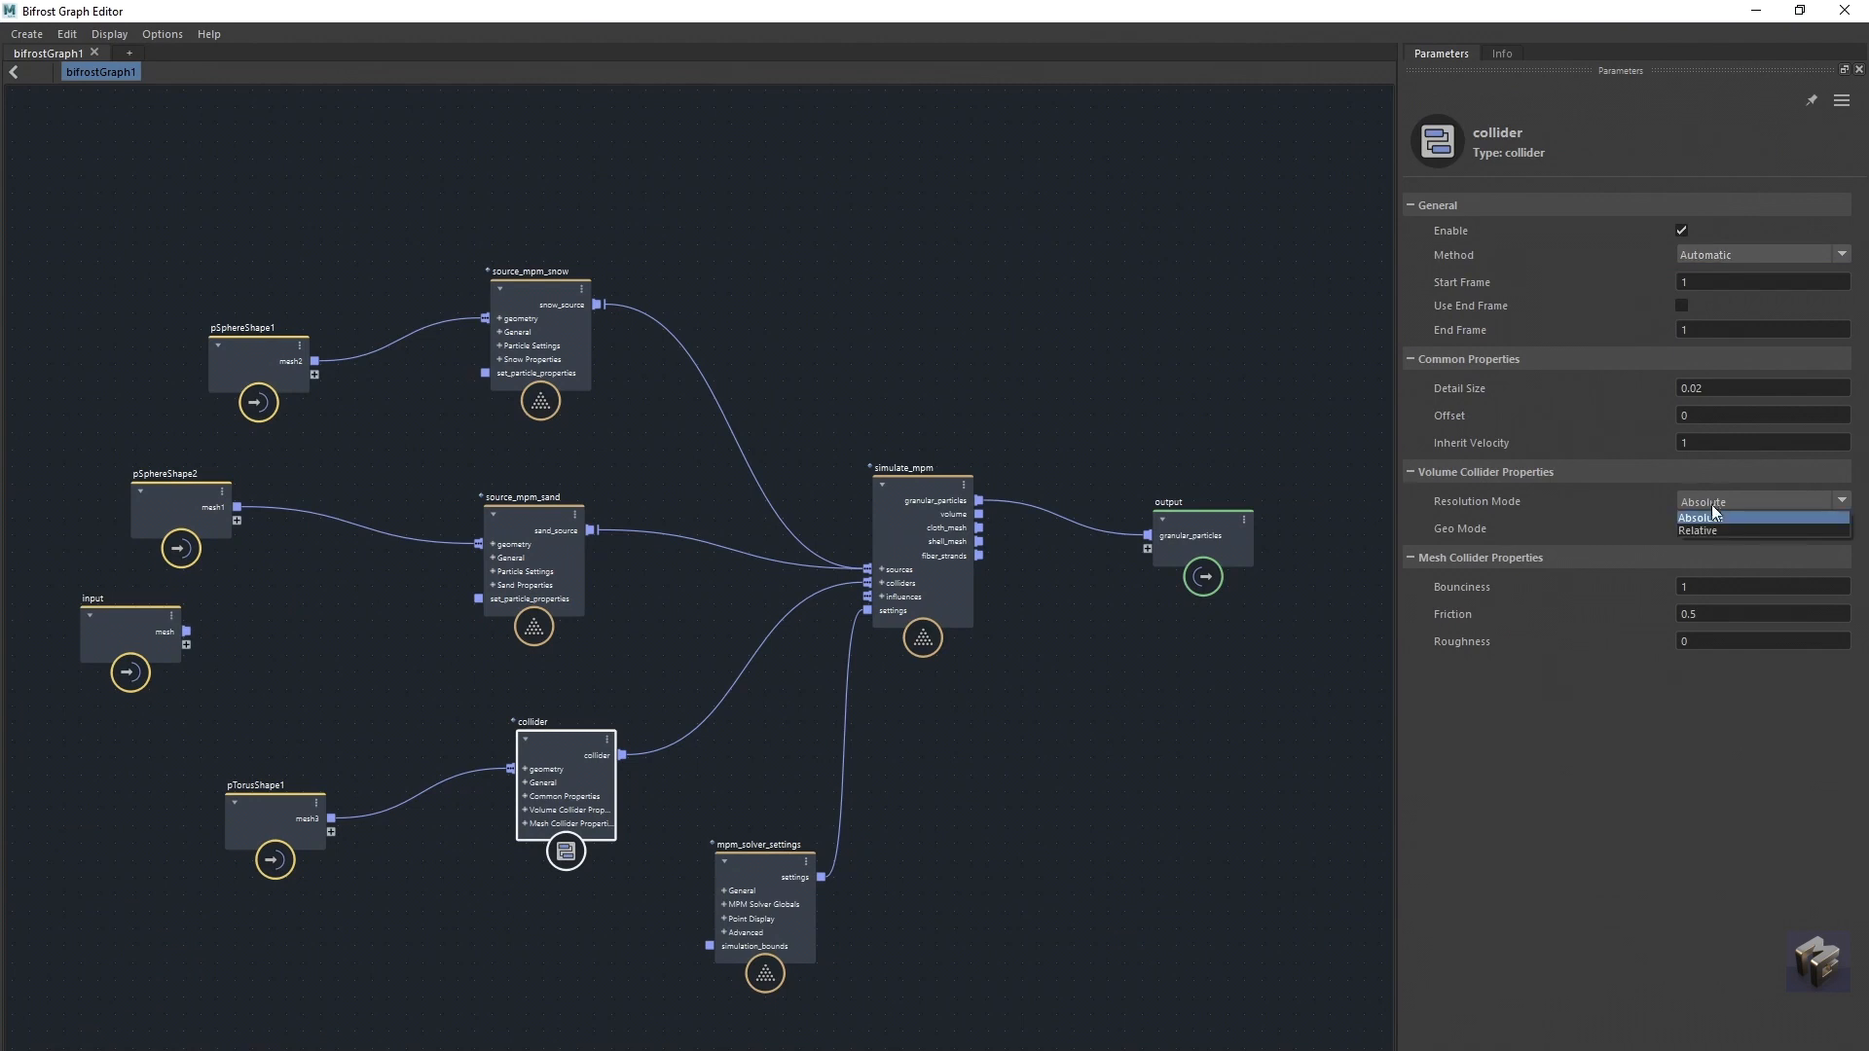
{"action": "left_click", "coordinate": [1698, 499]}
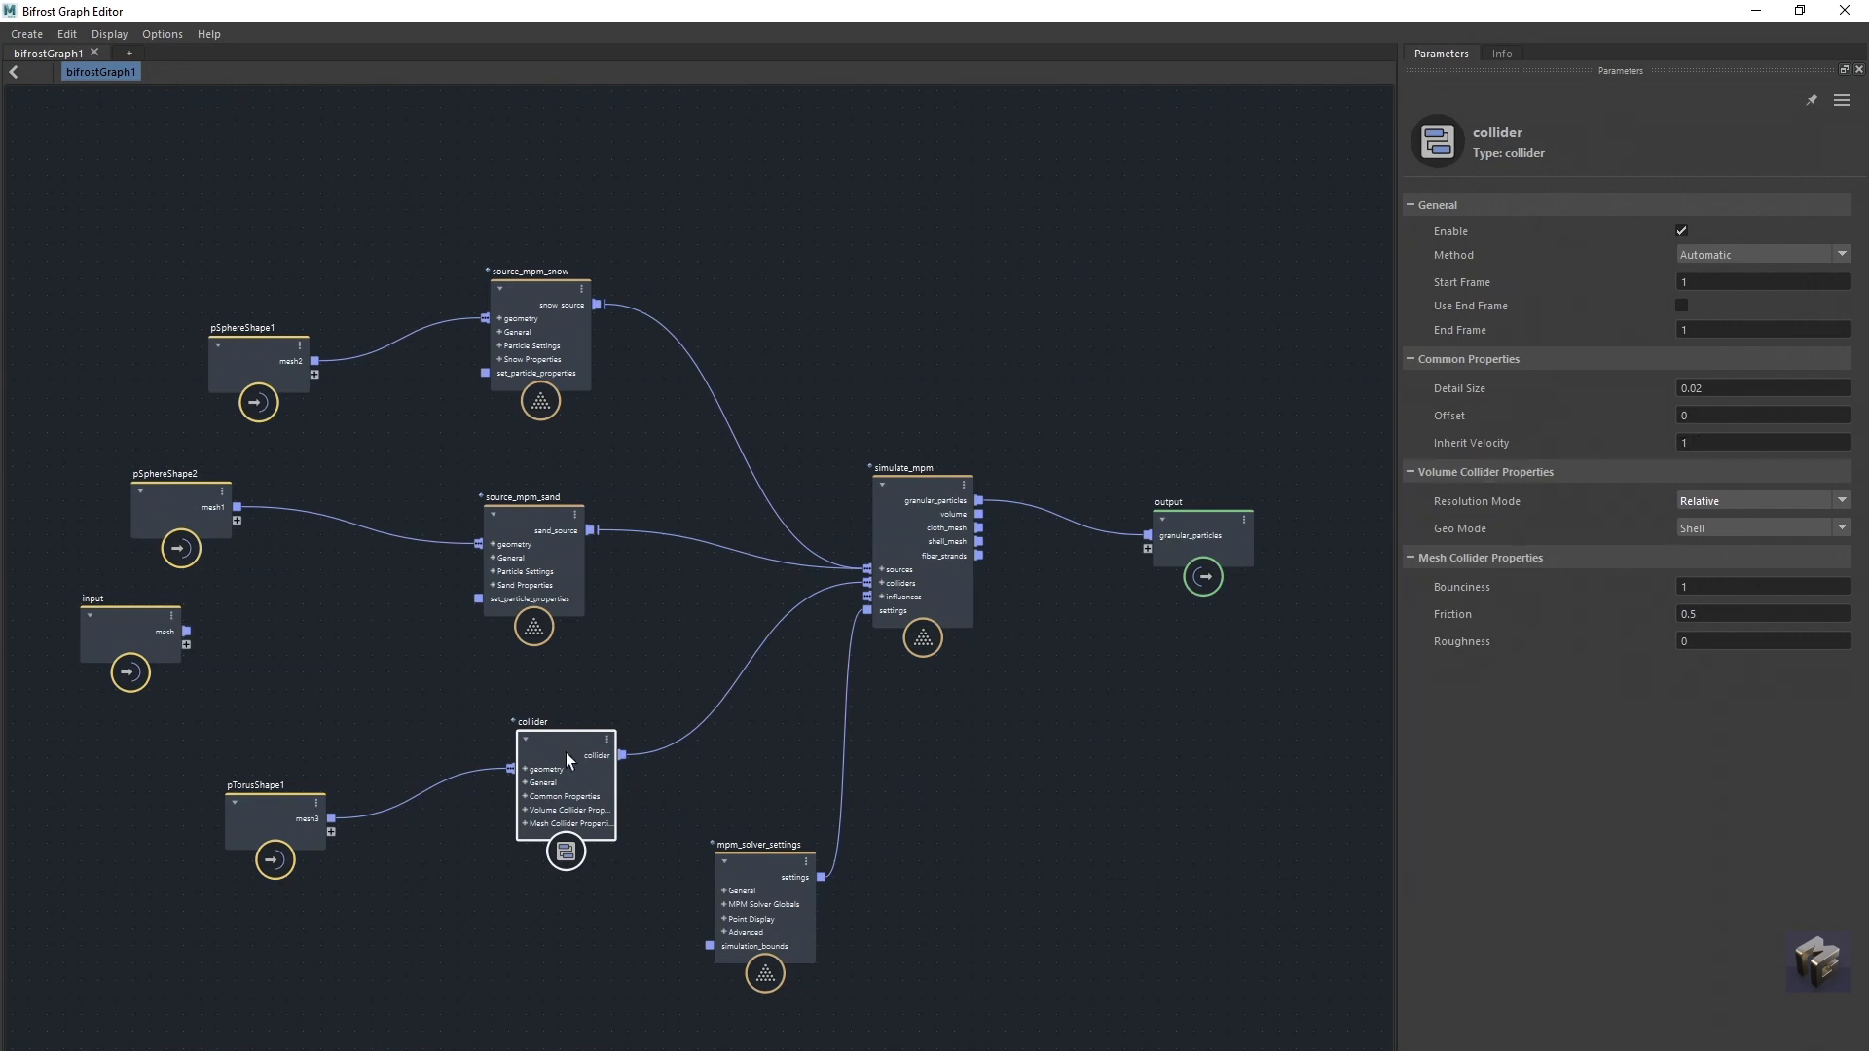
Step: Nudge the collider, mpm_solver_settings and simulate_mpm nodes slightly to tidy the layout
{"action": "left_click_drag", "start_coordinate": [564, 751], "coordinate": [545, 753]}
{"action": "left_click_drag", "start_coordinate": [751, 867], "coordinate": [745, 860]}
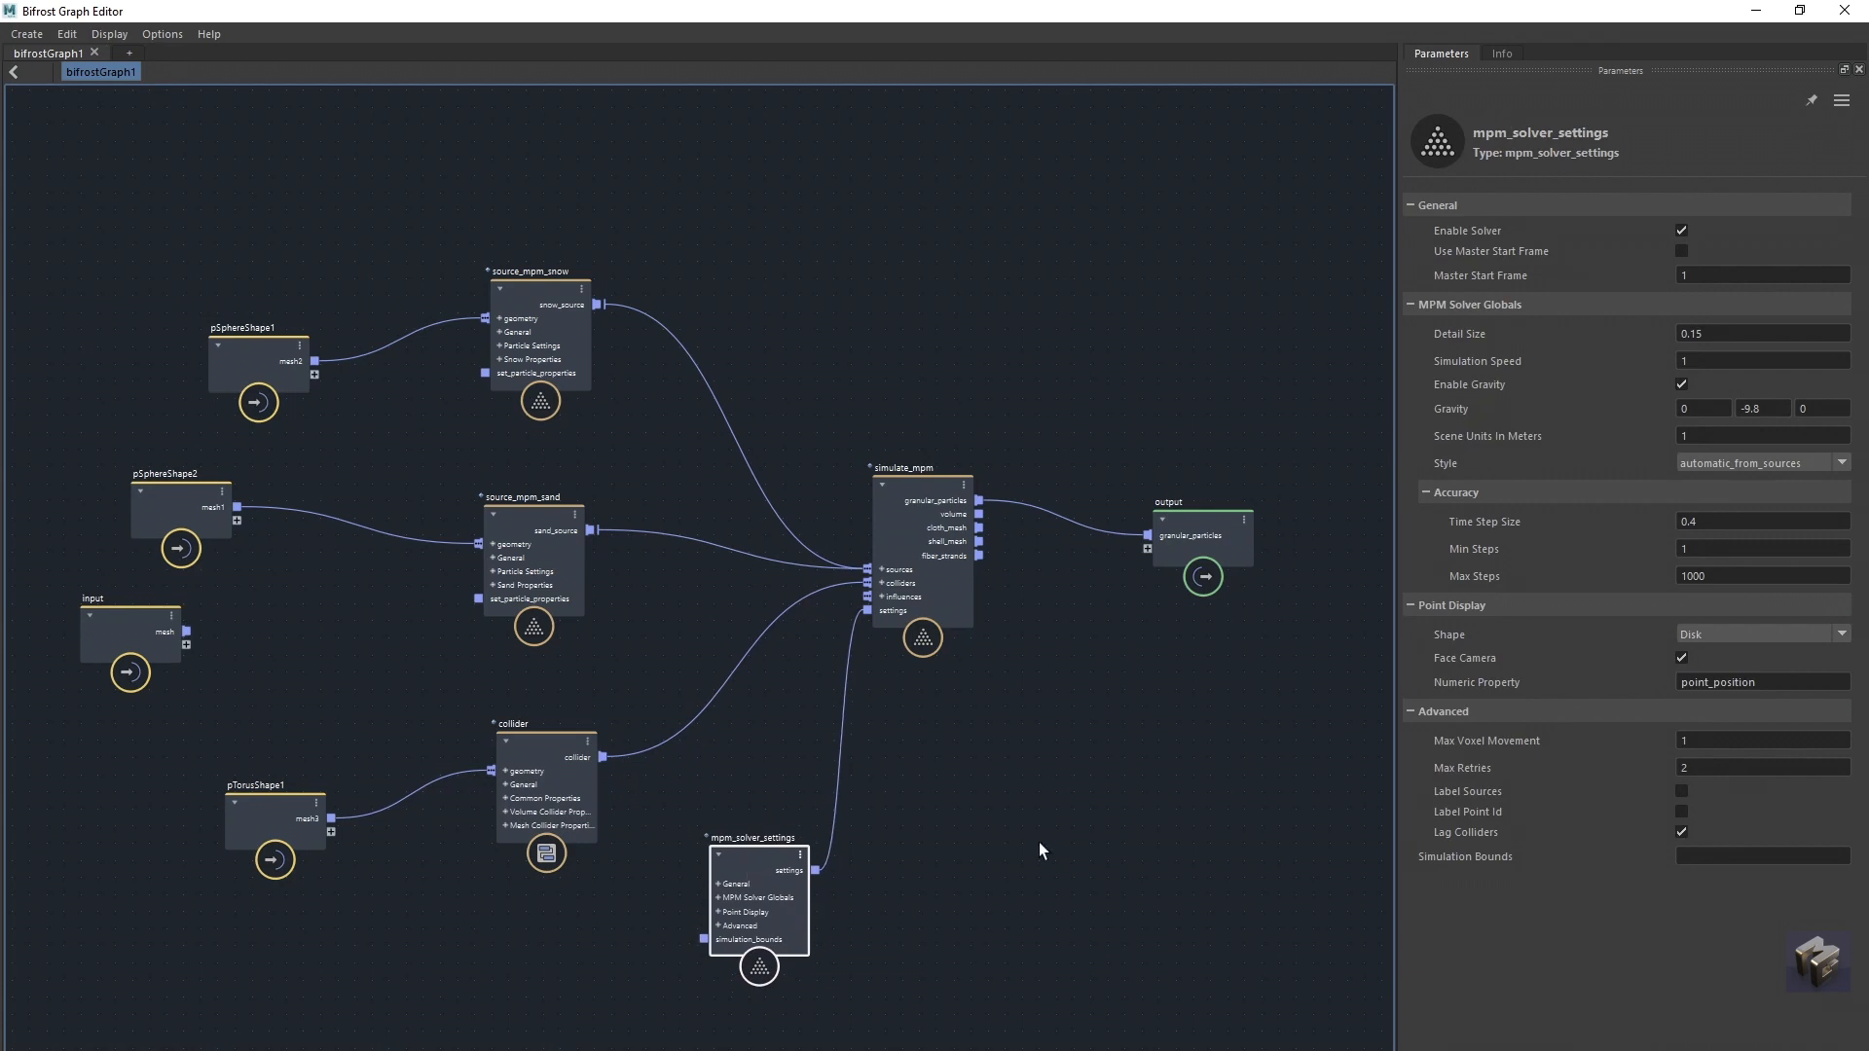
{"action": "mouse_move", "coordinate": [915, 490]}
{"action": "left_mouse_down"}
{"action": "mouse_move", "coordinate": [930, 486]}
{"action": "mouse_move", "coordinate": [911, 494]}
{"action": "left_mouse_up"}
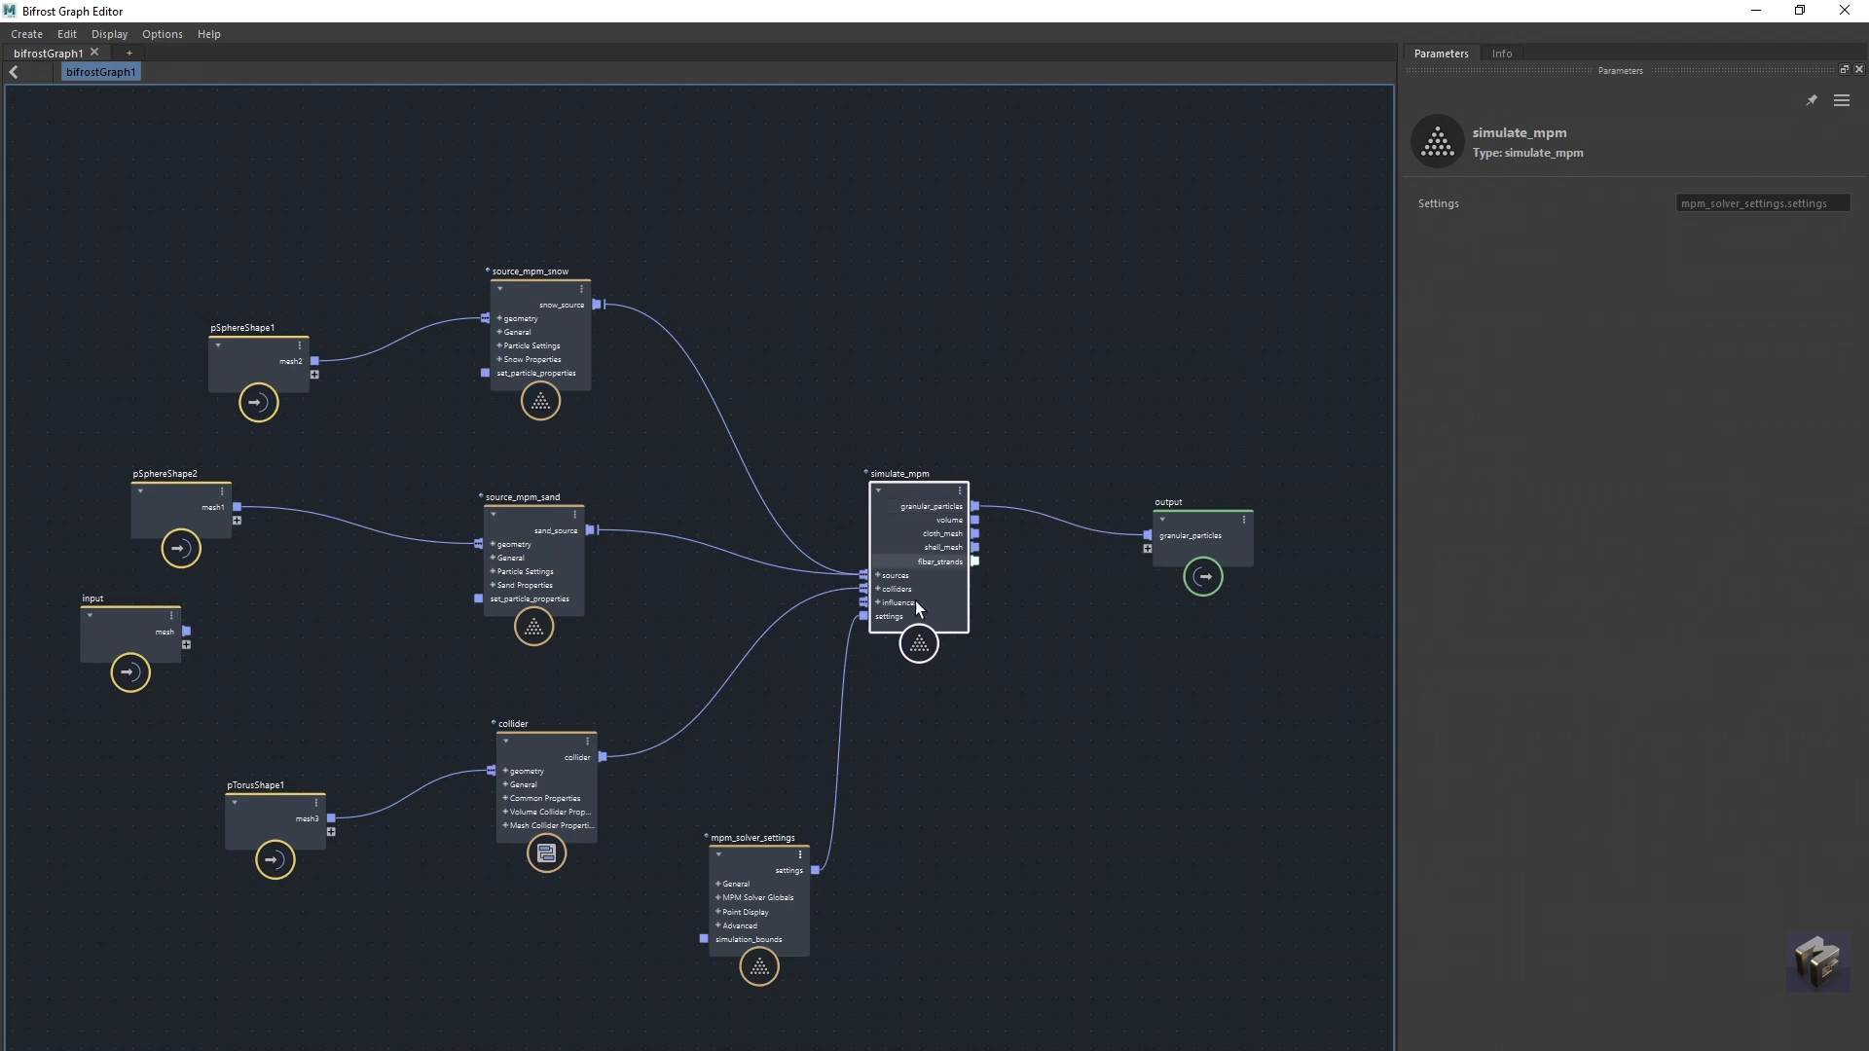
Step: Inspect the particle-filled spheres in the viewport, and pause the Bifrost graph before editing the torus
{"action": "left_click", "coordinate": [1755, 11]}
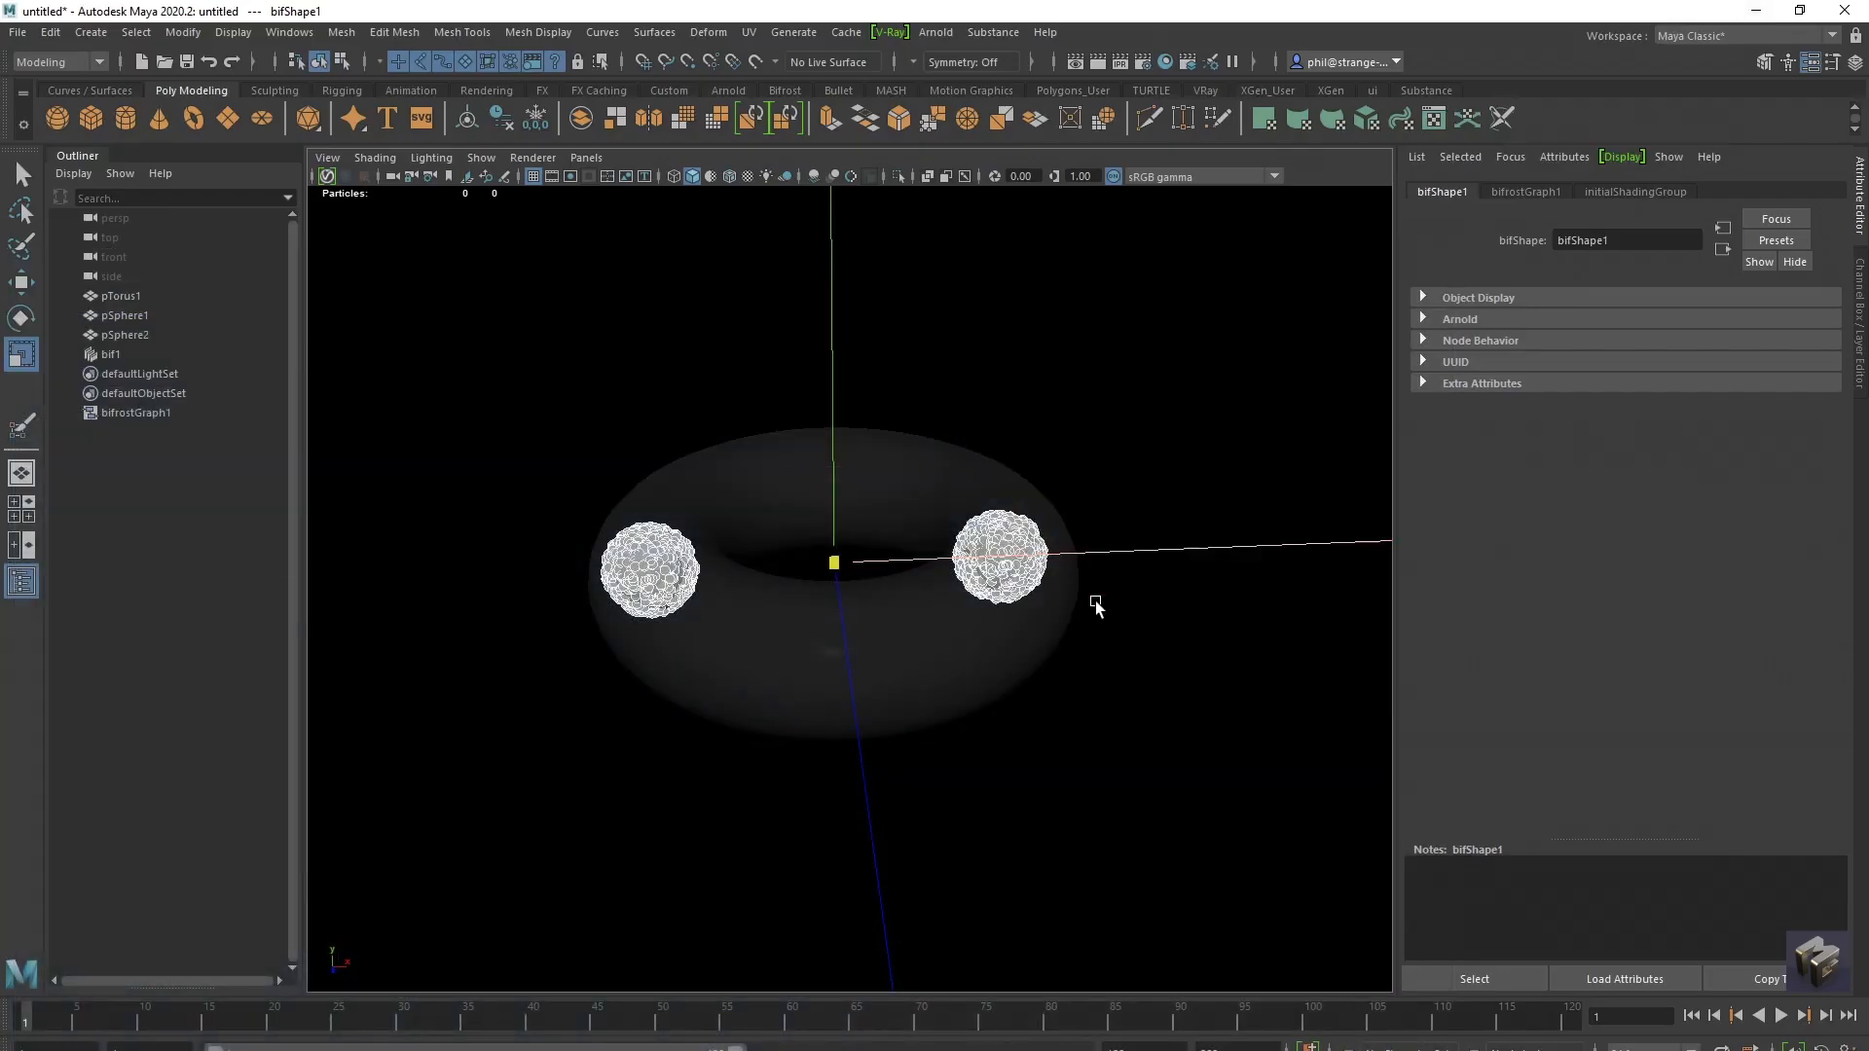
{"action": "left_click_drag", "start_coordinate": [1043, 721], "coordinate": [1014, 725], "text": "alt"}
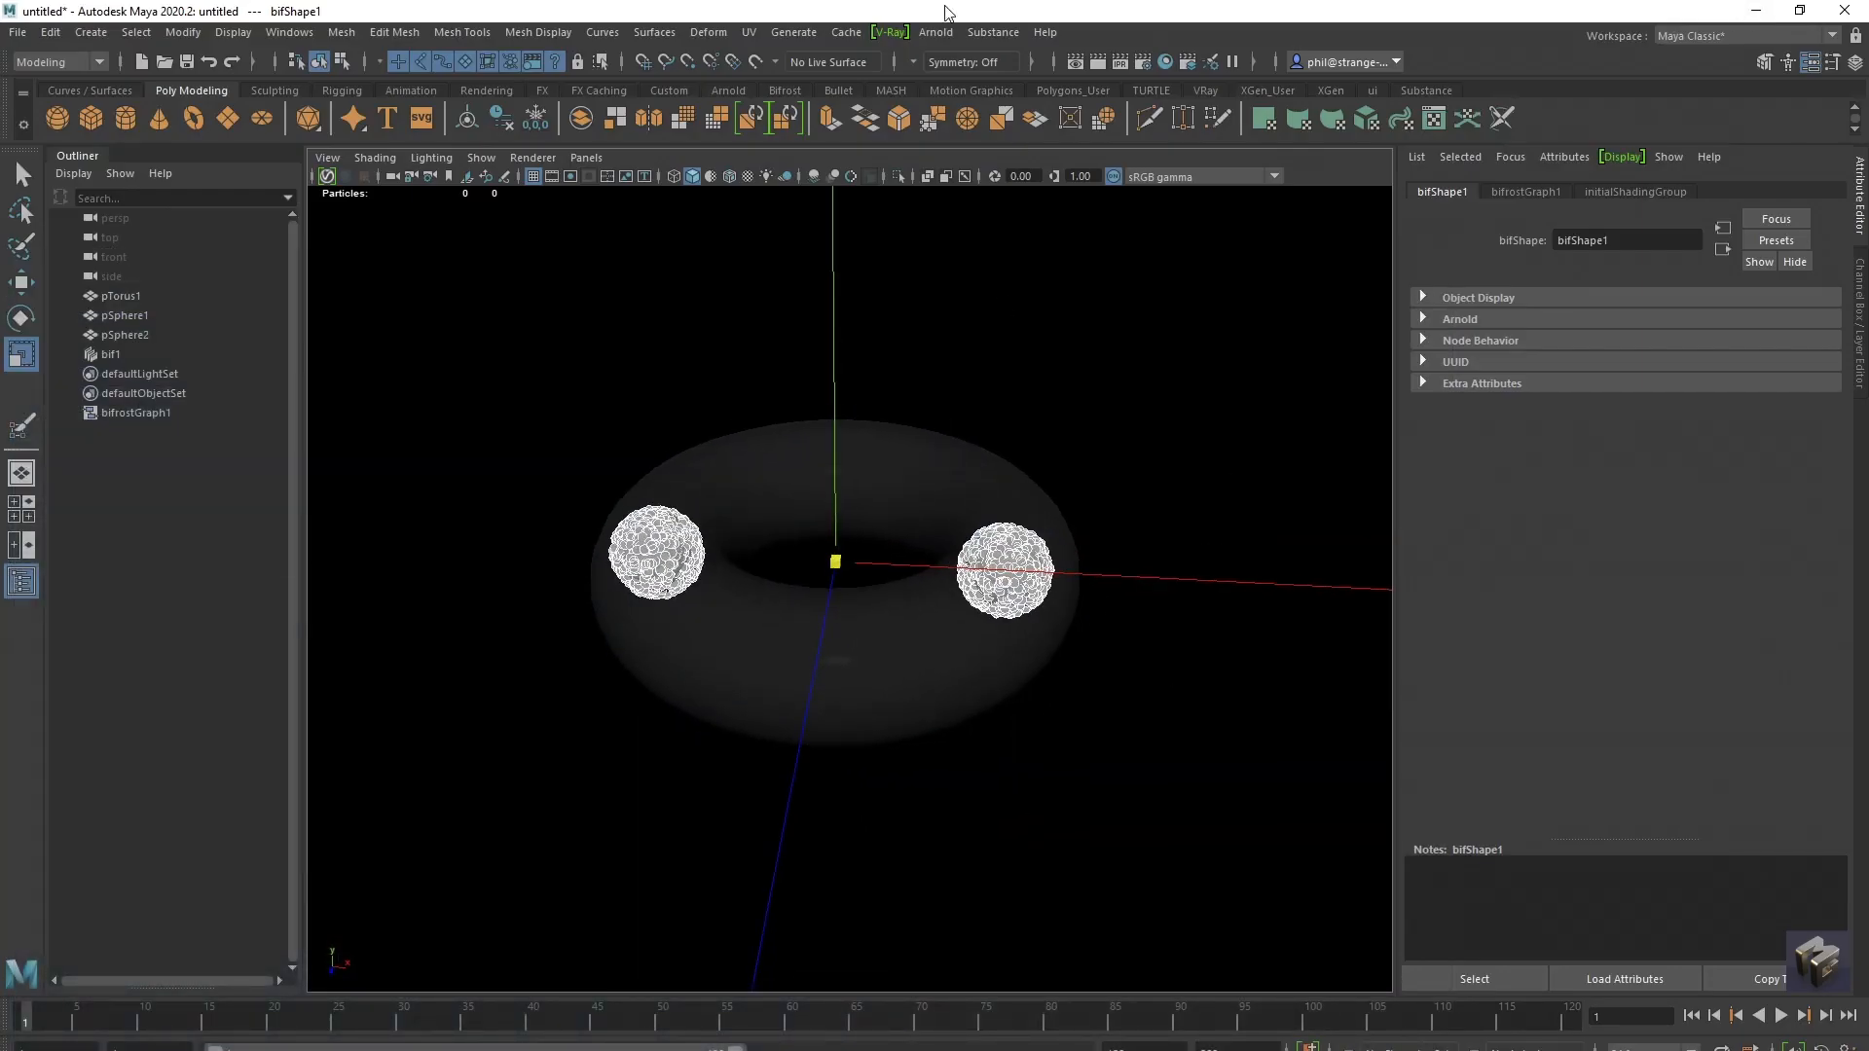
{"action": "key", "text": "alt+Tab"}
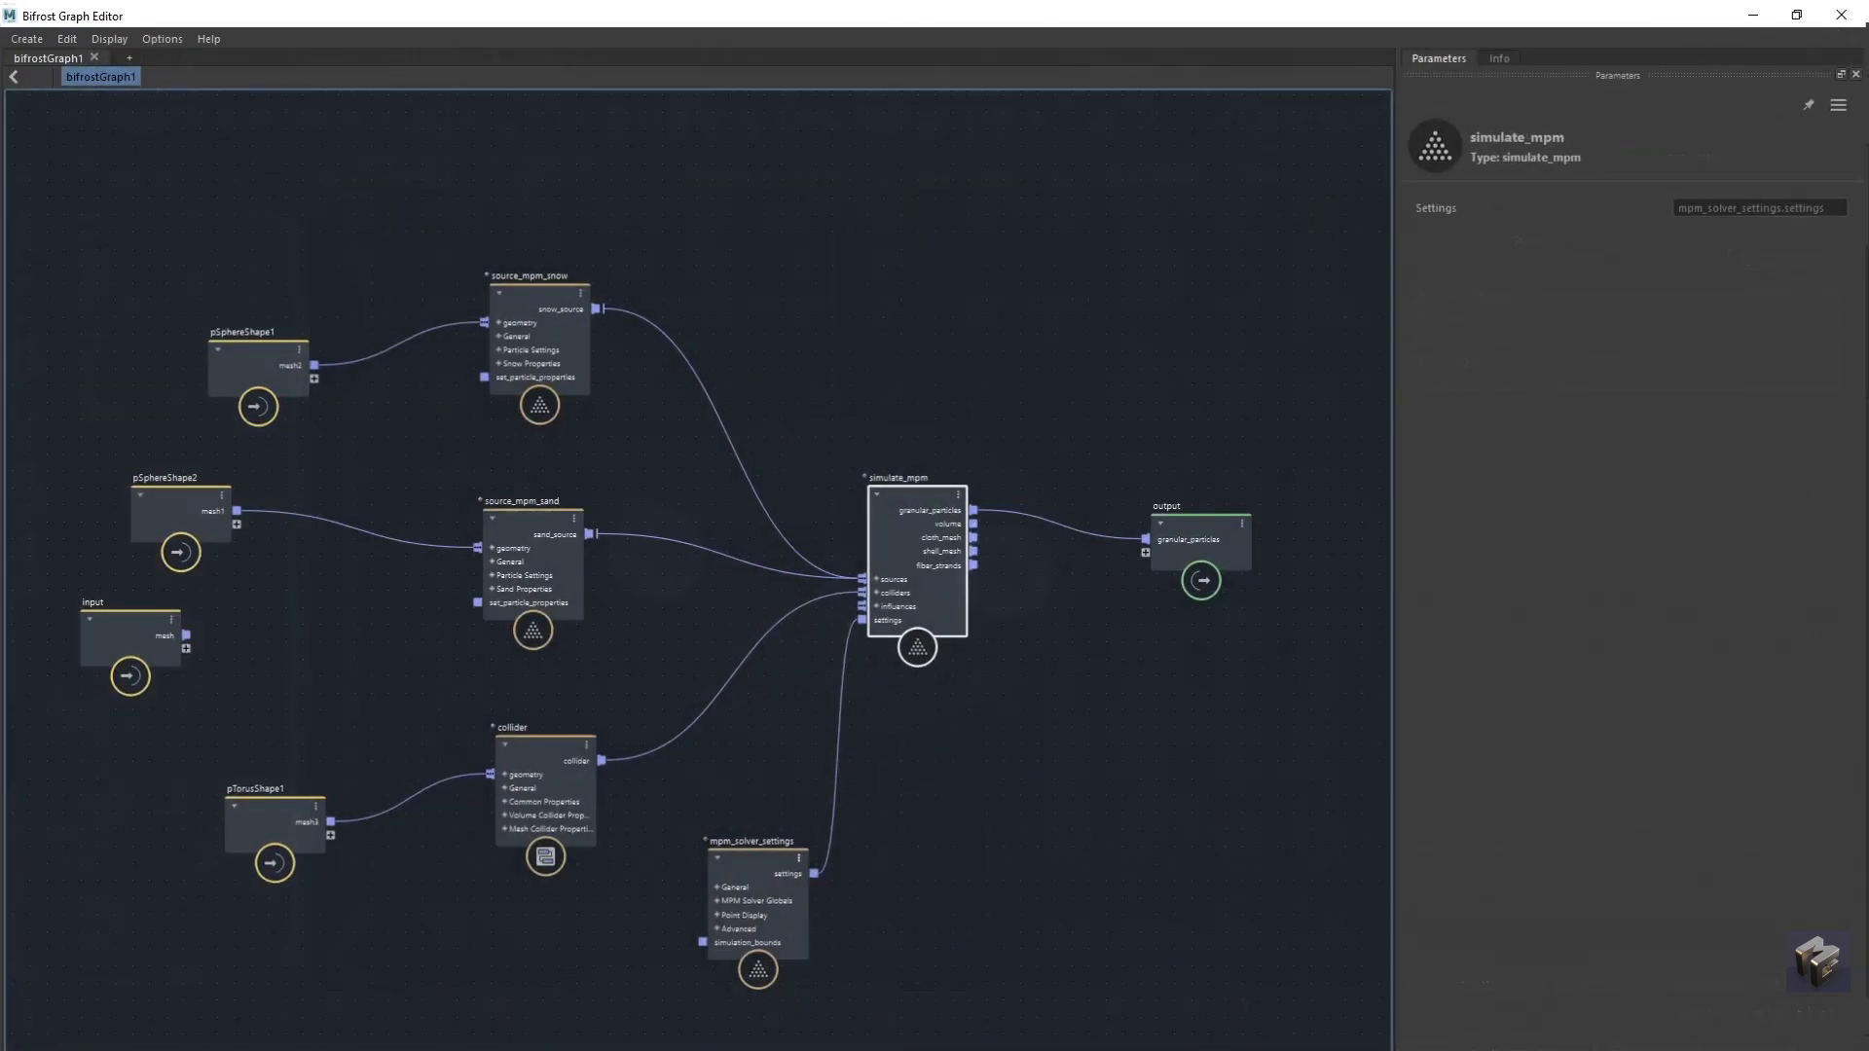
{"action": "left_click", "coordinate": [1242, 249]}
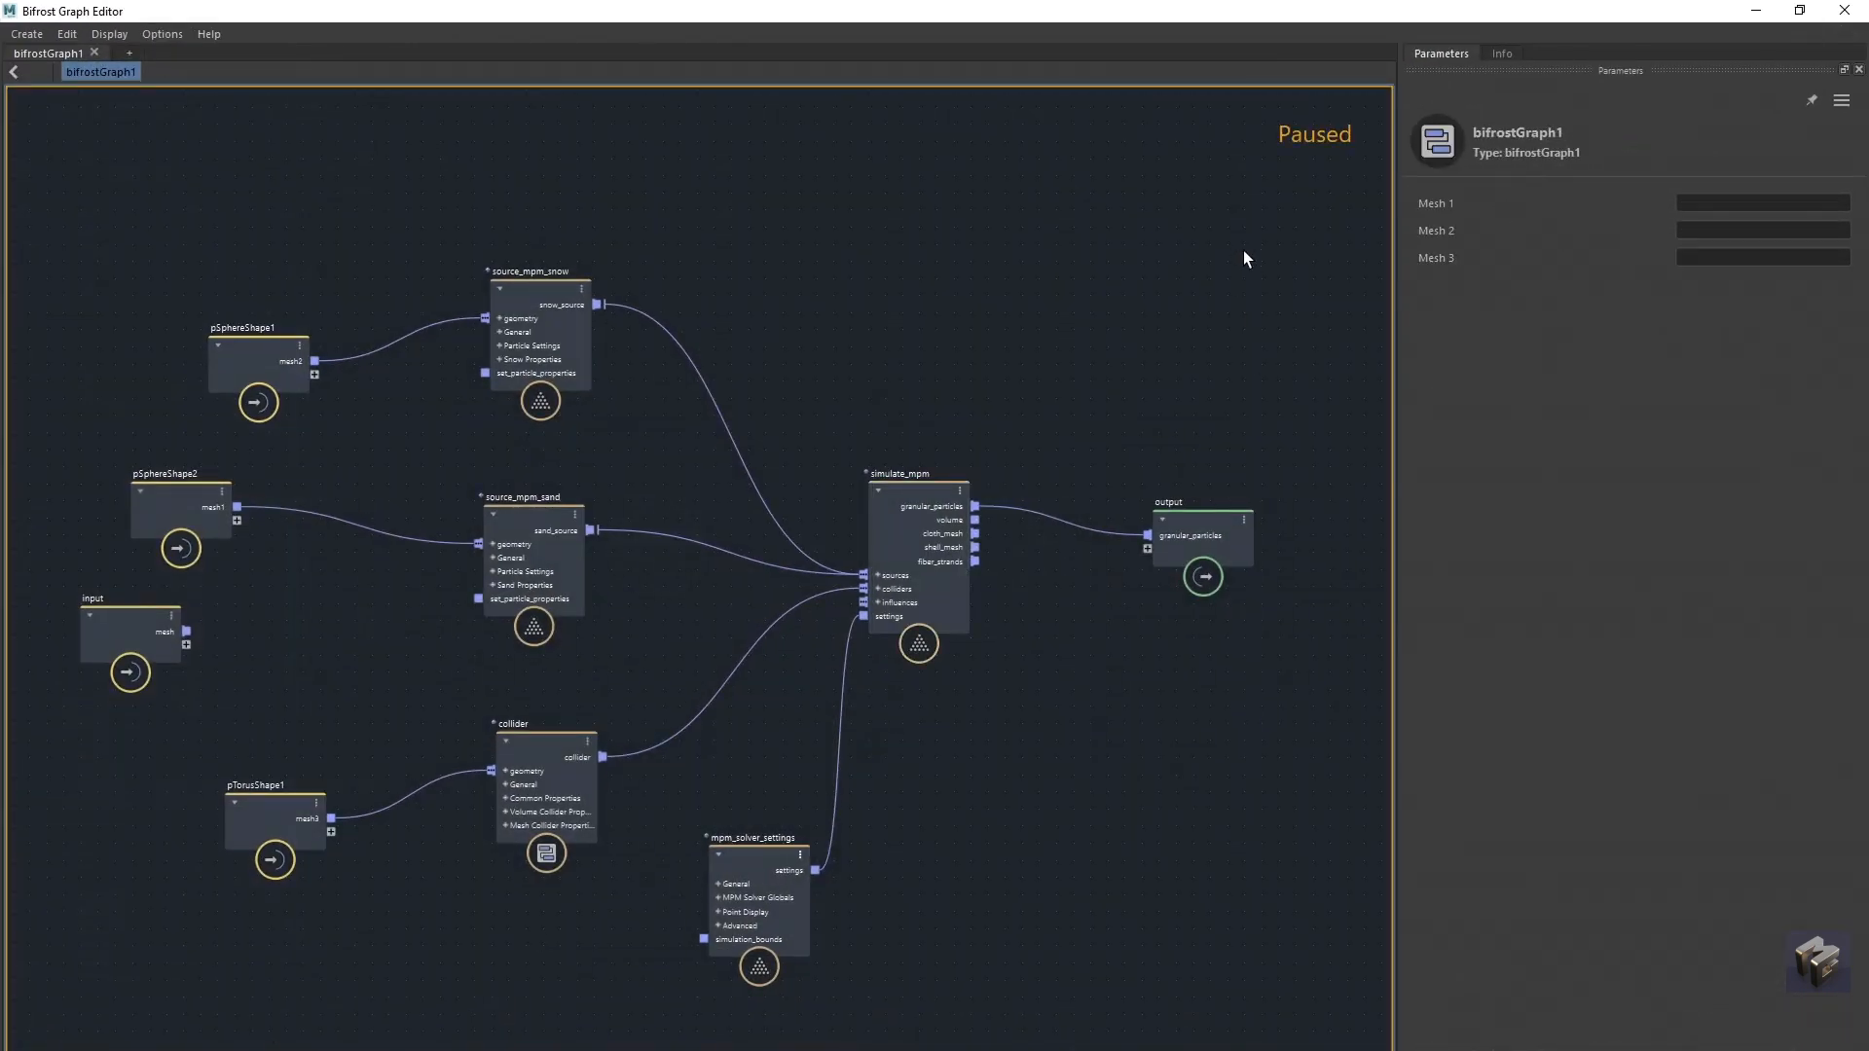
{"action": "left_click", "coordinate": [1755, 10]}
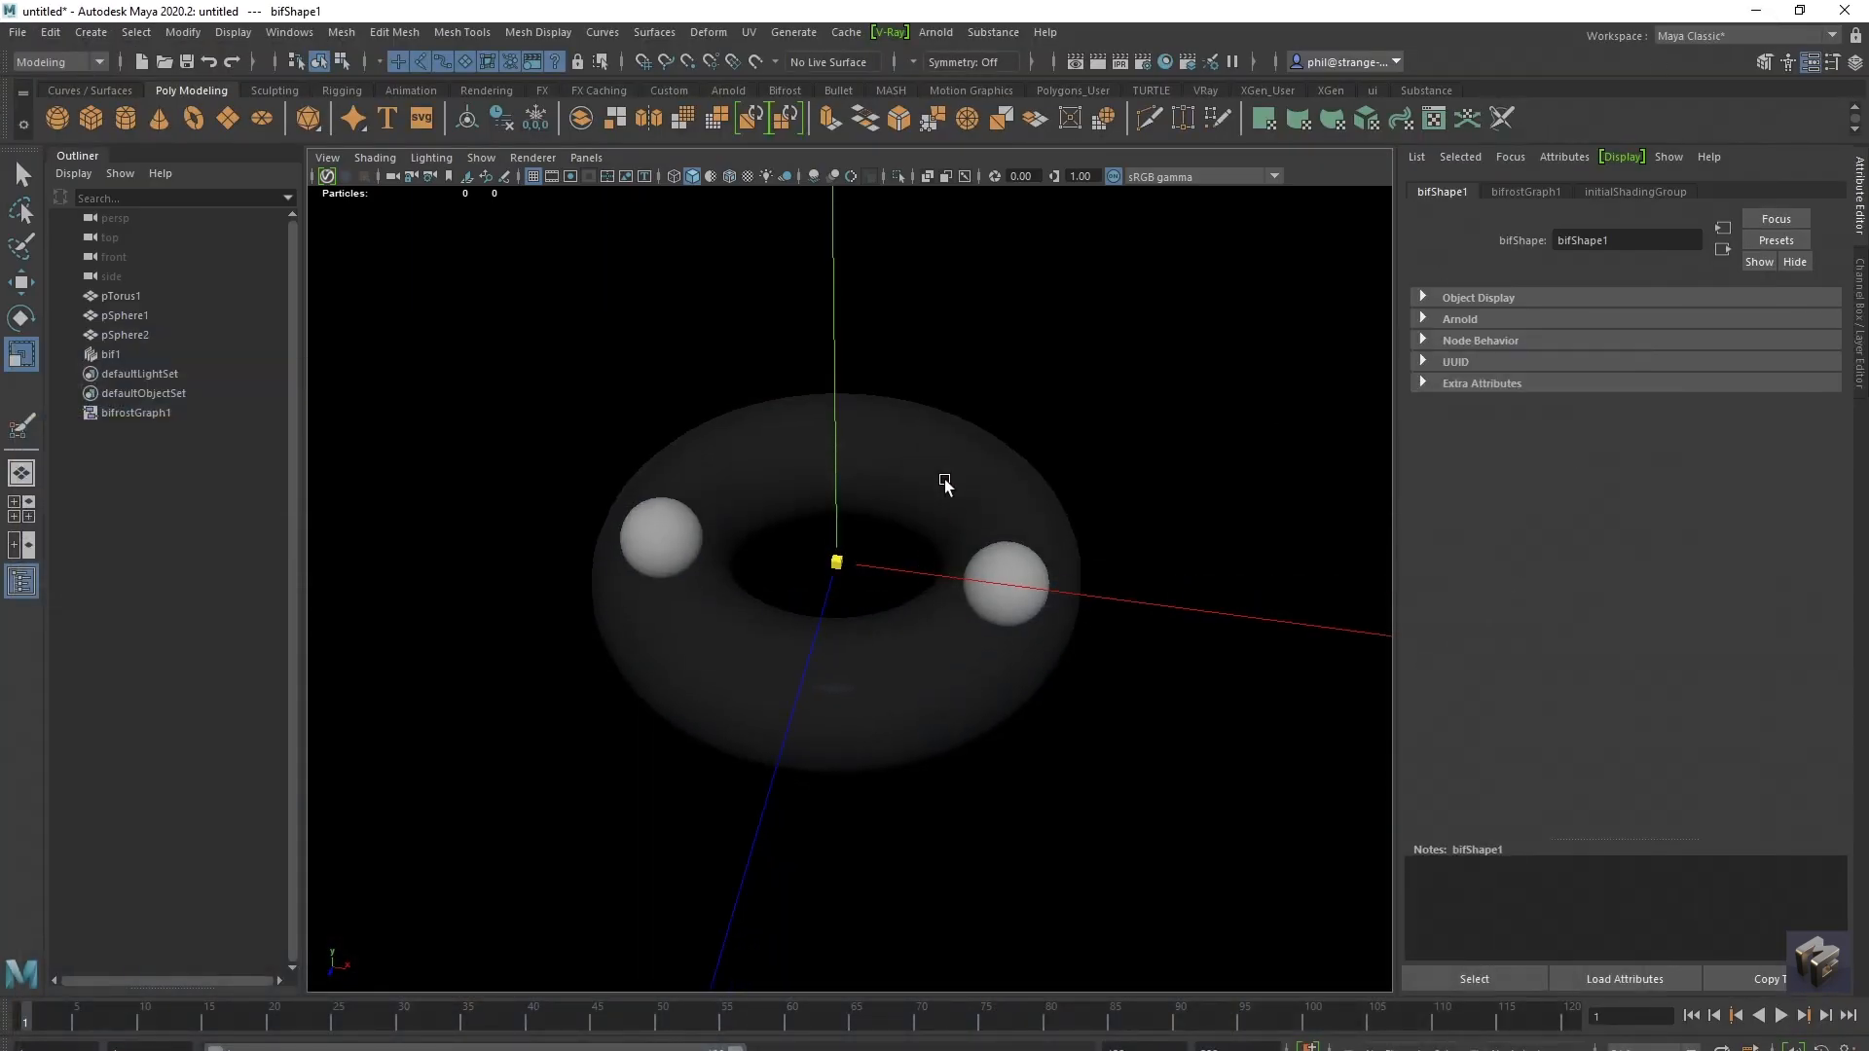
Step: Extrude the whole torus outward by about 0.085 to give it wall thickness, and return to object mode
{"action": "left_click", "coordinate": [950, 519]}
{"action": "left_click_drag", "start_coordinate": [950, 519], "coordinate": [956, 500], "text": "alt"}
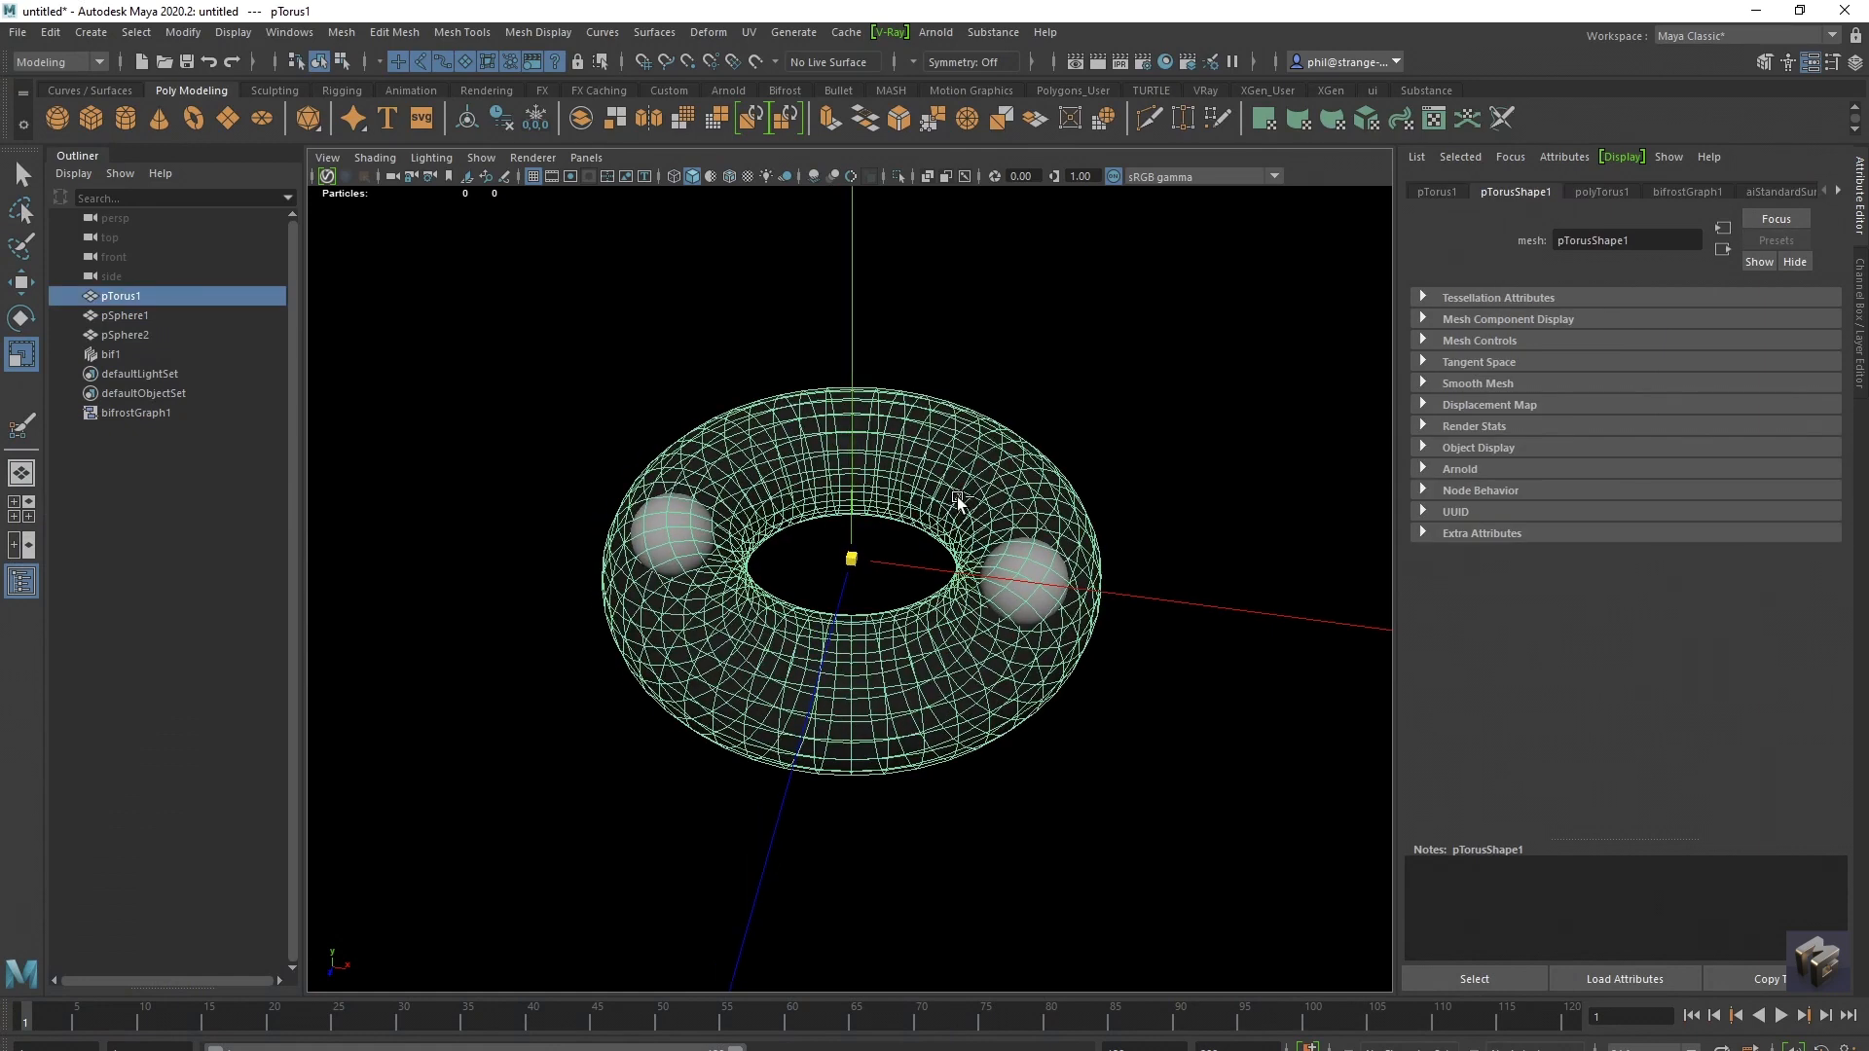
{"action": "key", "text": "ctrl+e"}
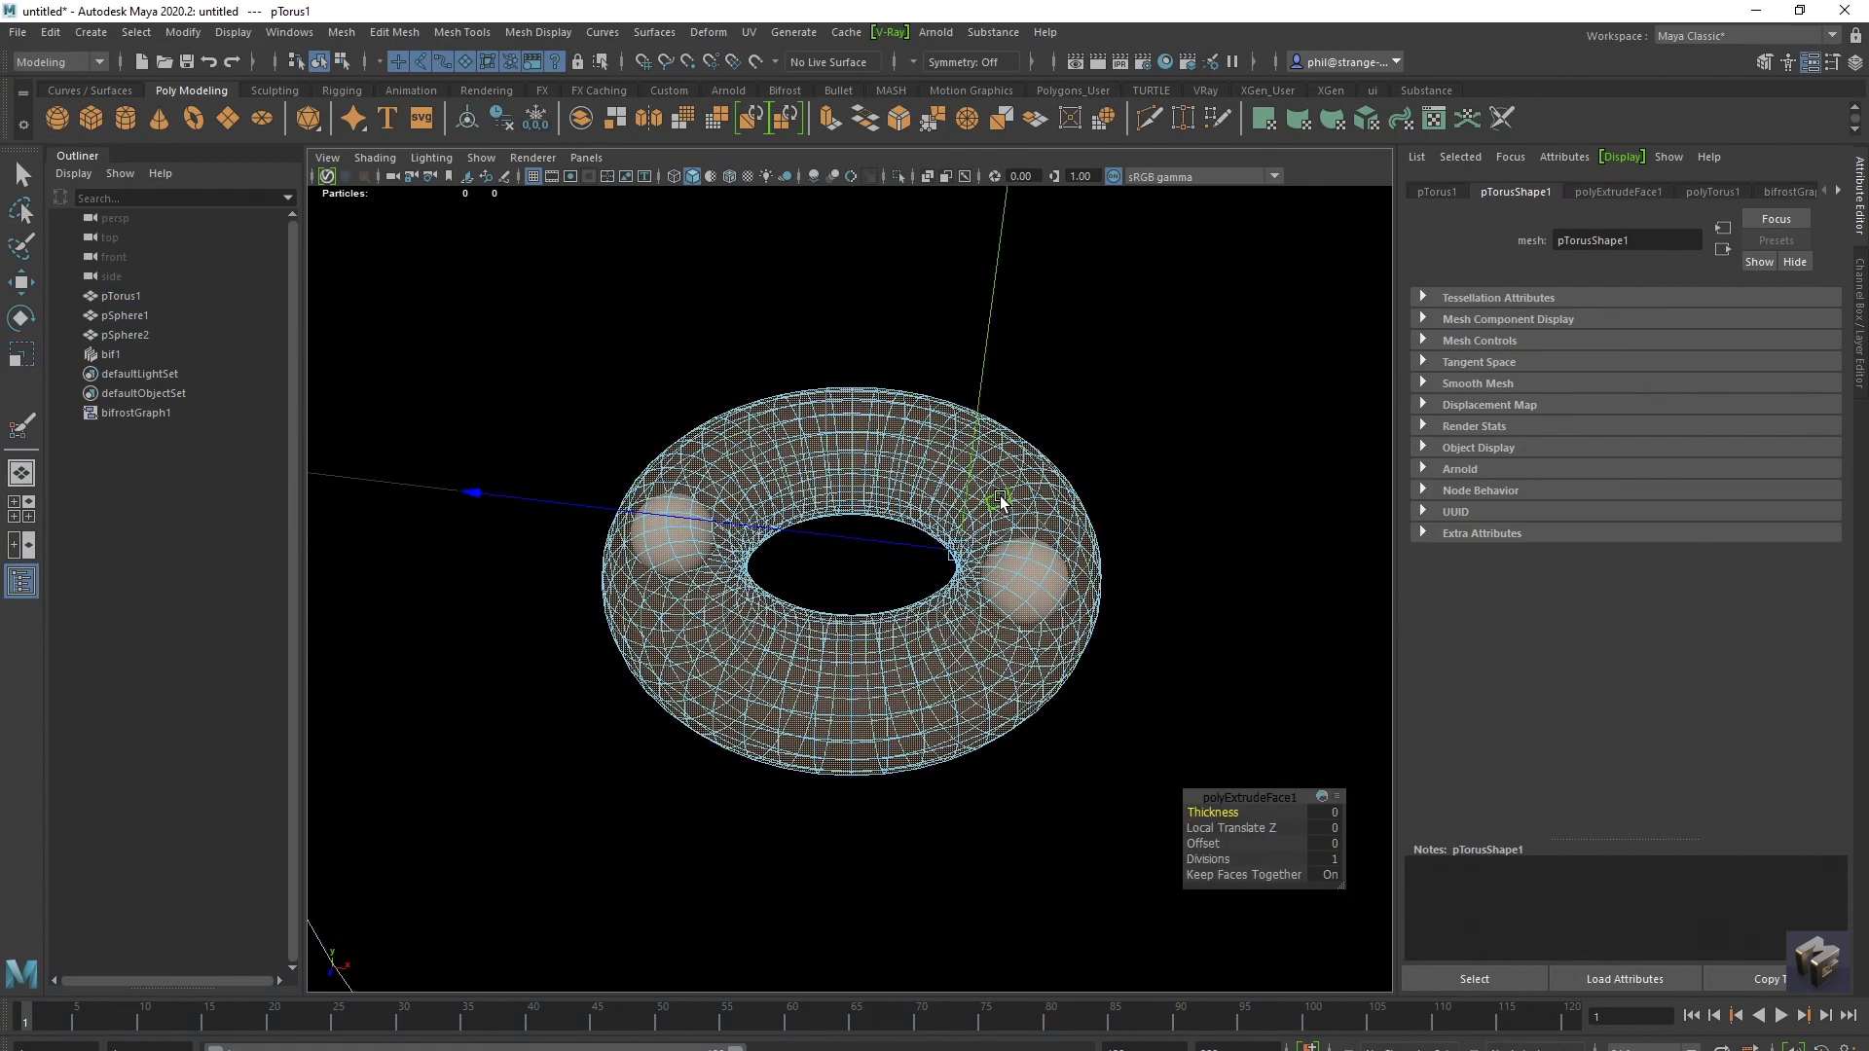
{"action": "left_click_drag", "start_coordinate": [474, 494], "coordinate": [474, 499]}
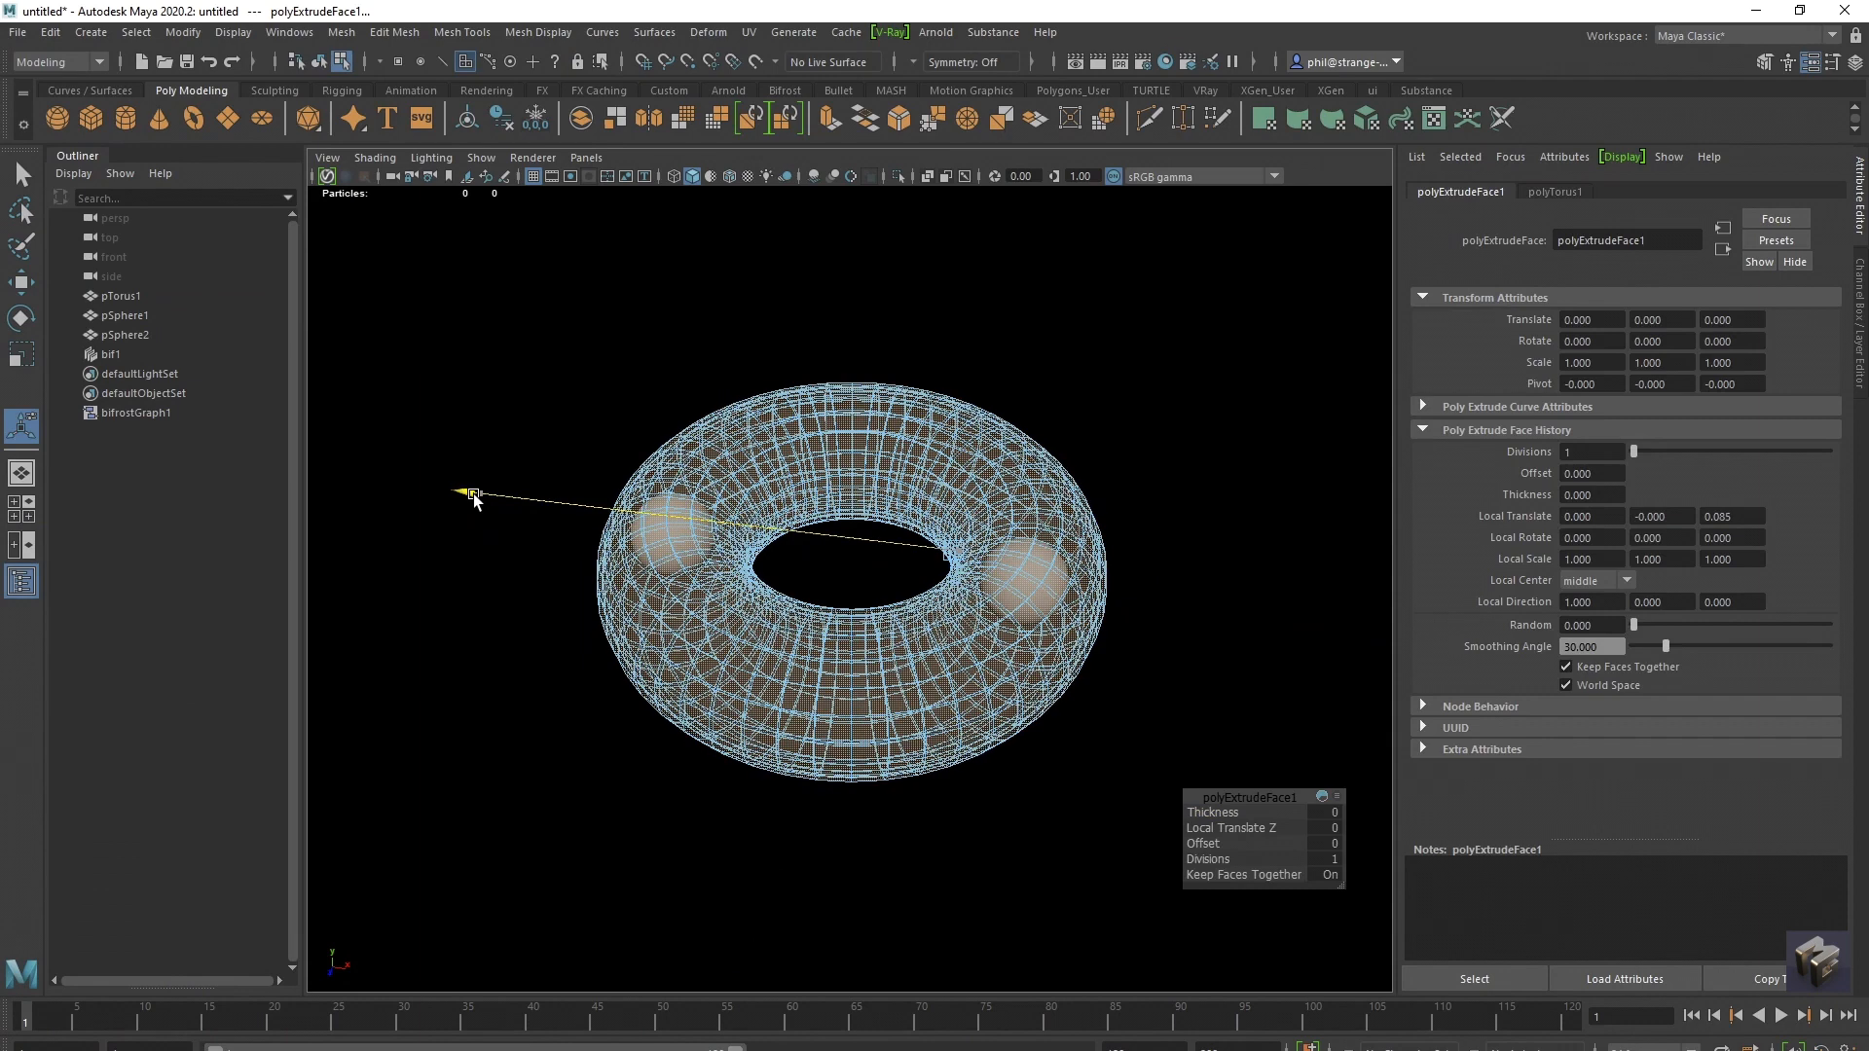
{"action": "right_click_drag", "start_coordinate": [749, 430], "coordinate": [837, 429]}
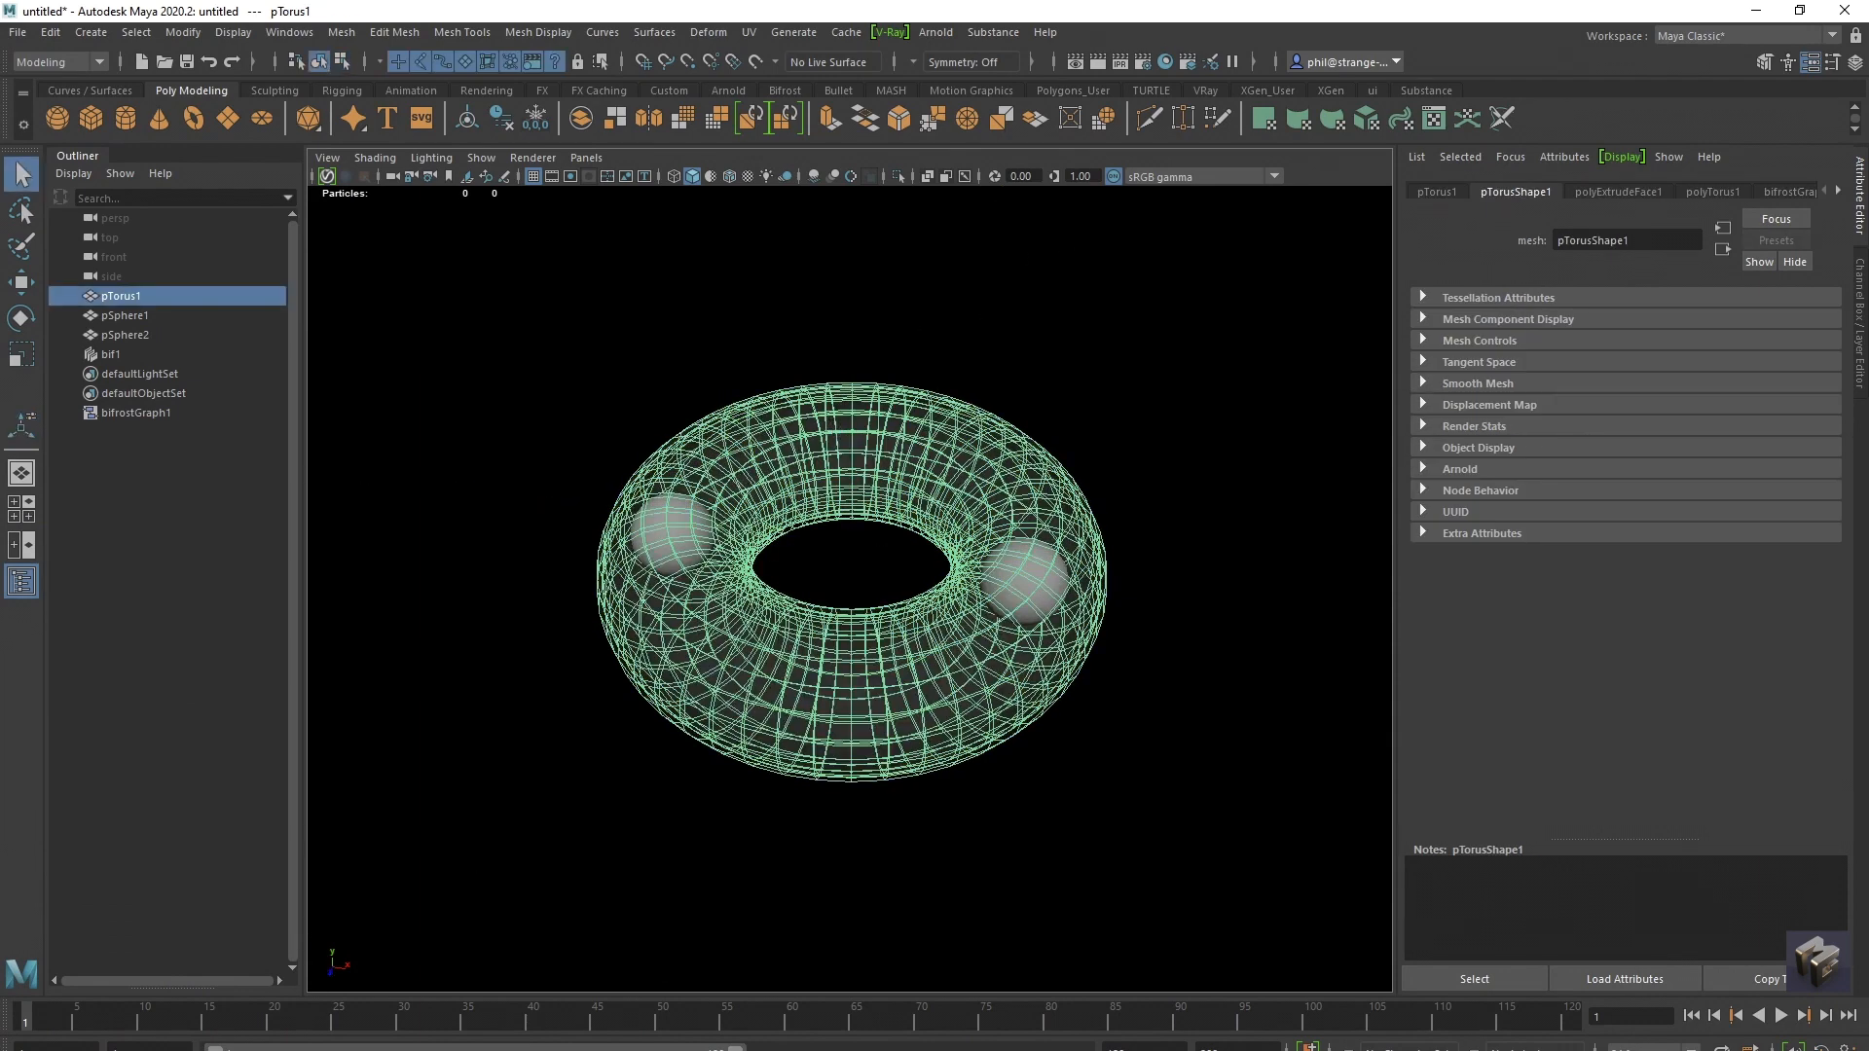
Step: Resume the graph, clear its editor from the viewport, and play the simulation for about 17 frames with the torus deselected
{"action": "key", "text": "alt+Tab"}
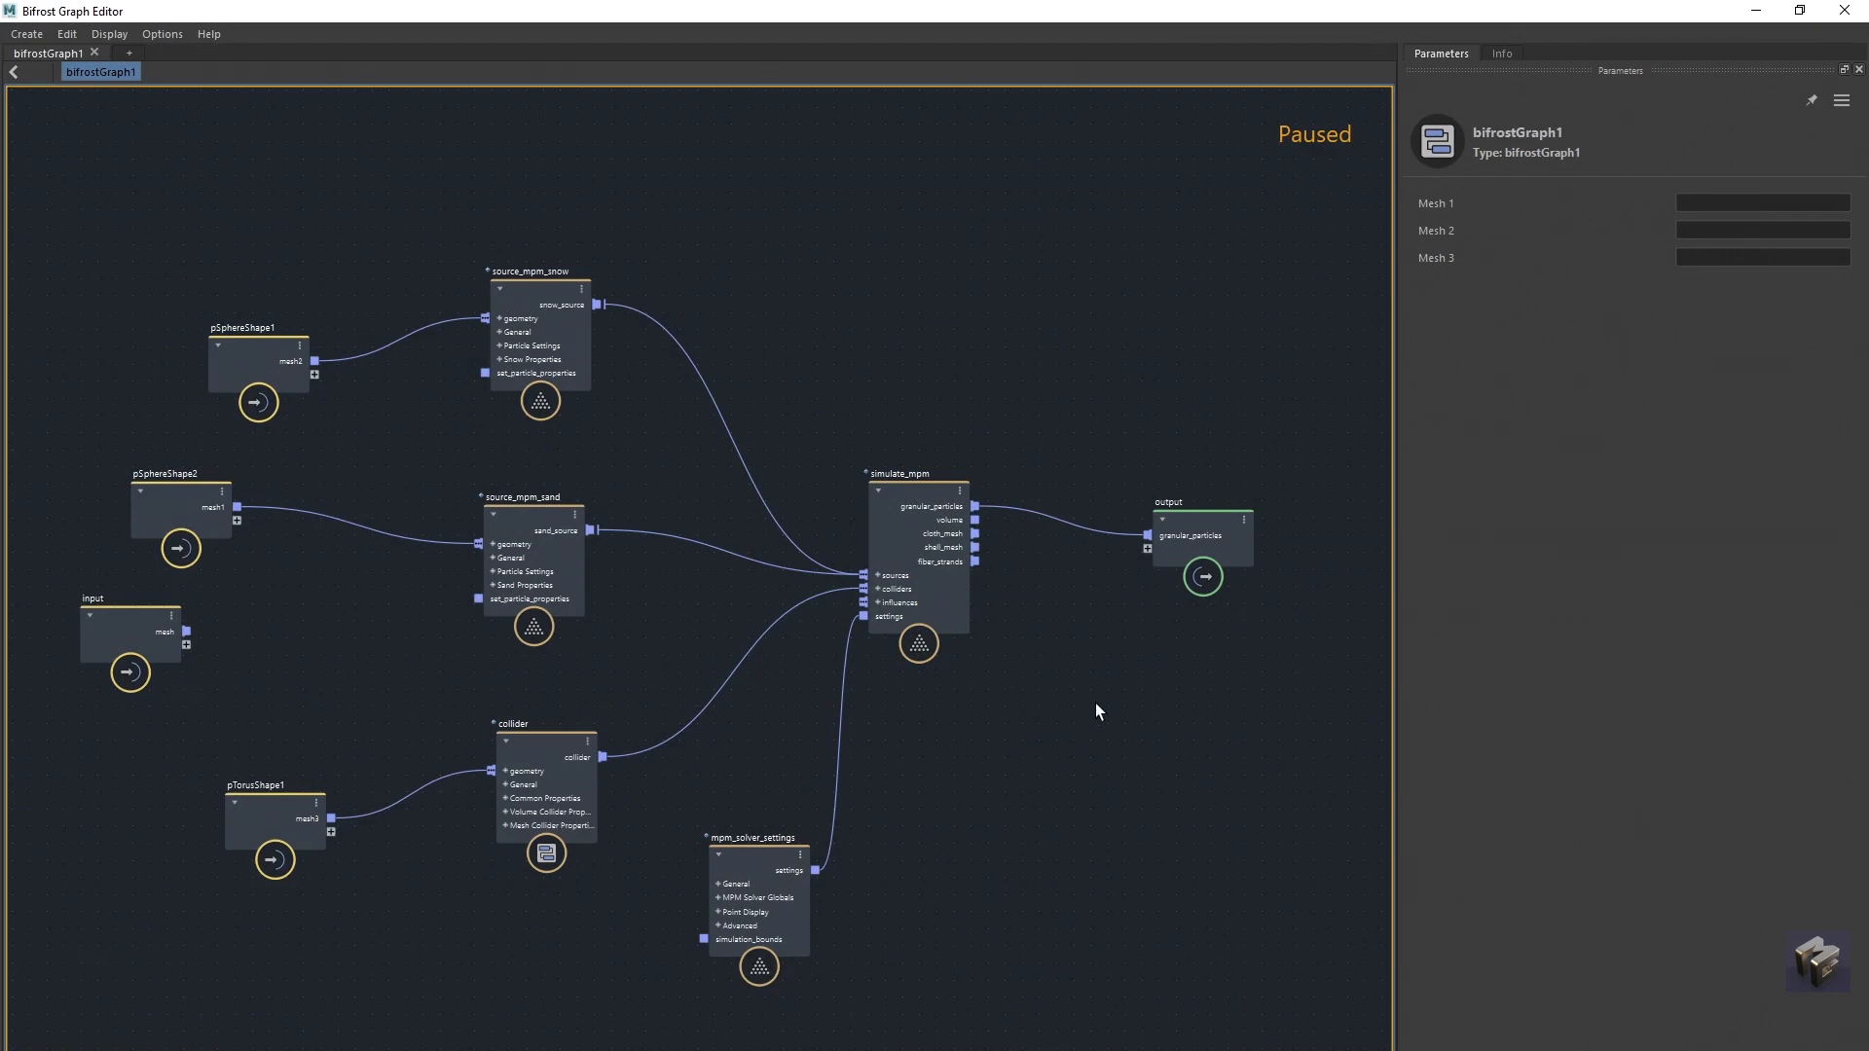
{"action": "key", "text": "Escape"}
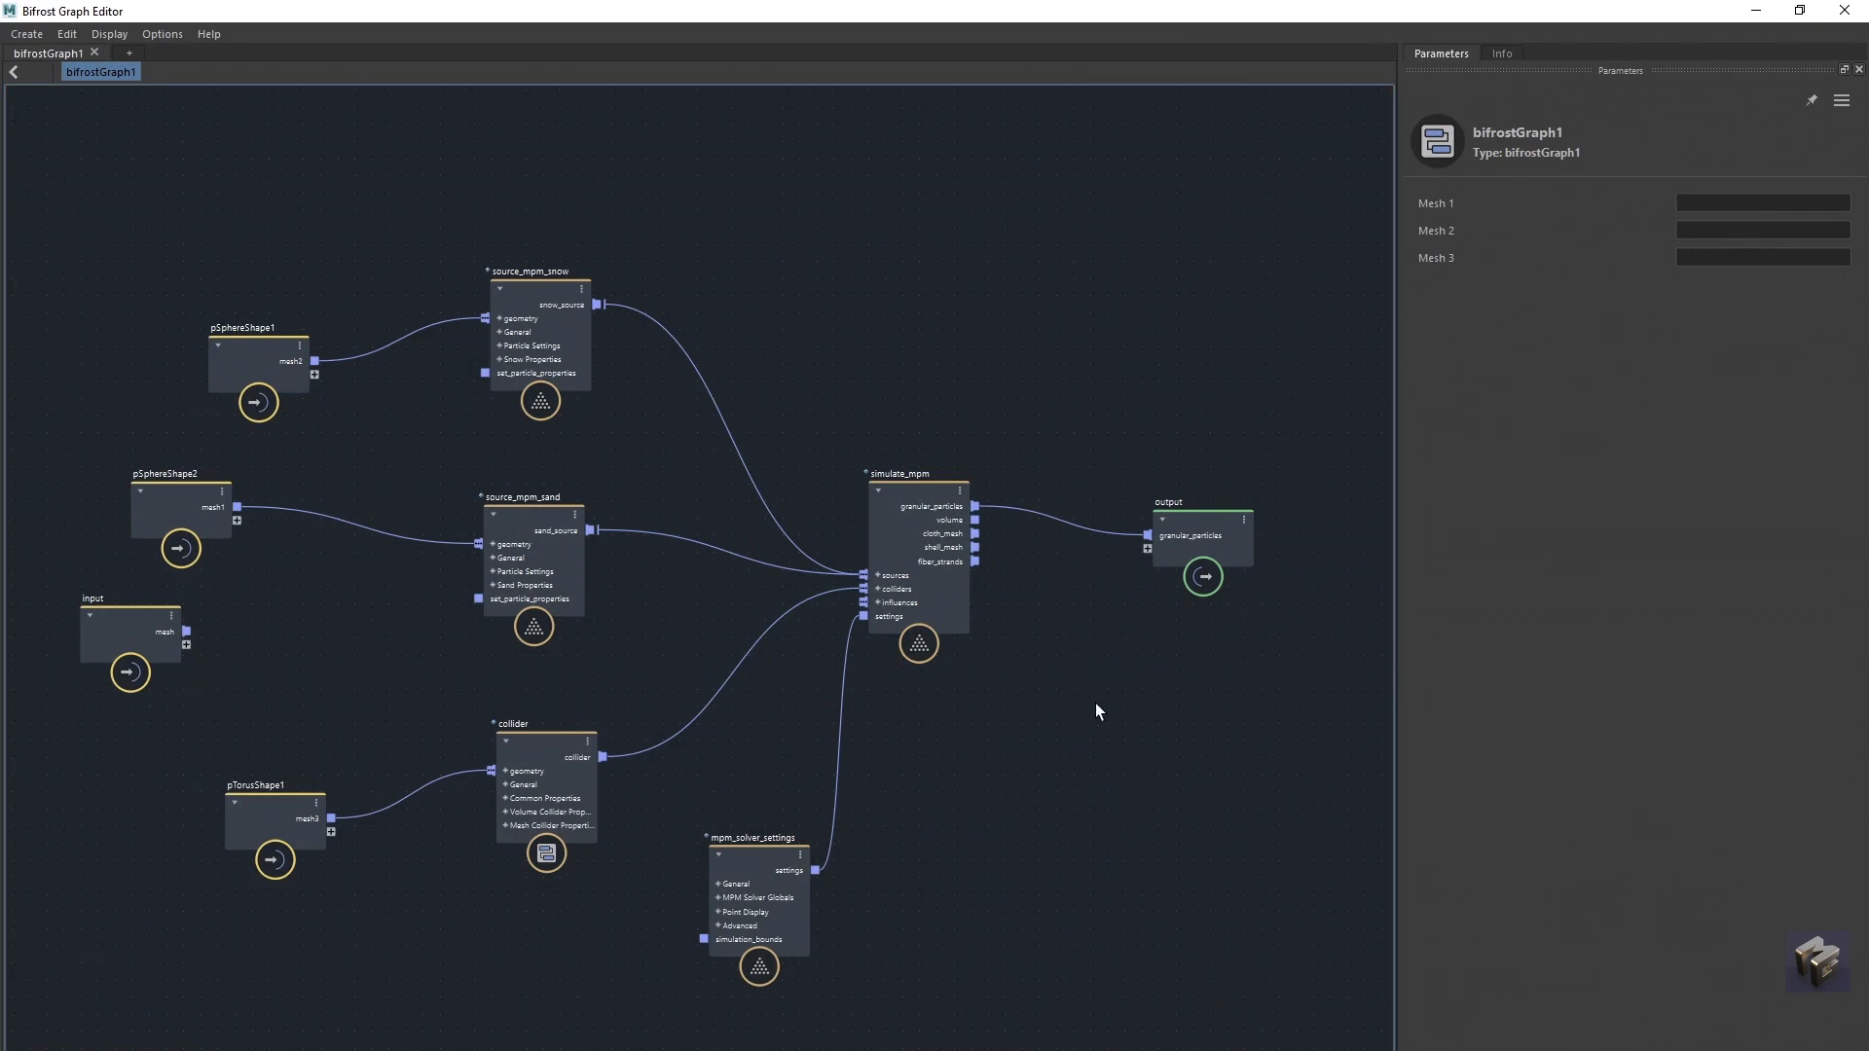
{"action": "left_click_drag", "start_coordinate": [1463, 8], "coordinate": [2, 428]}
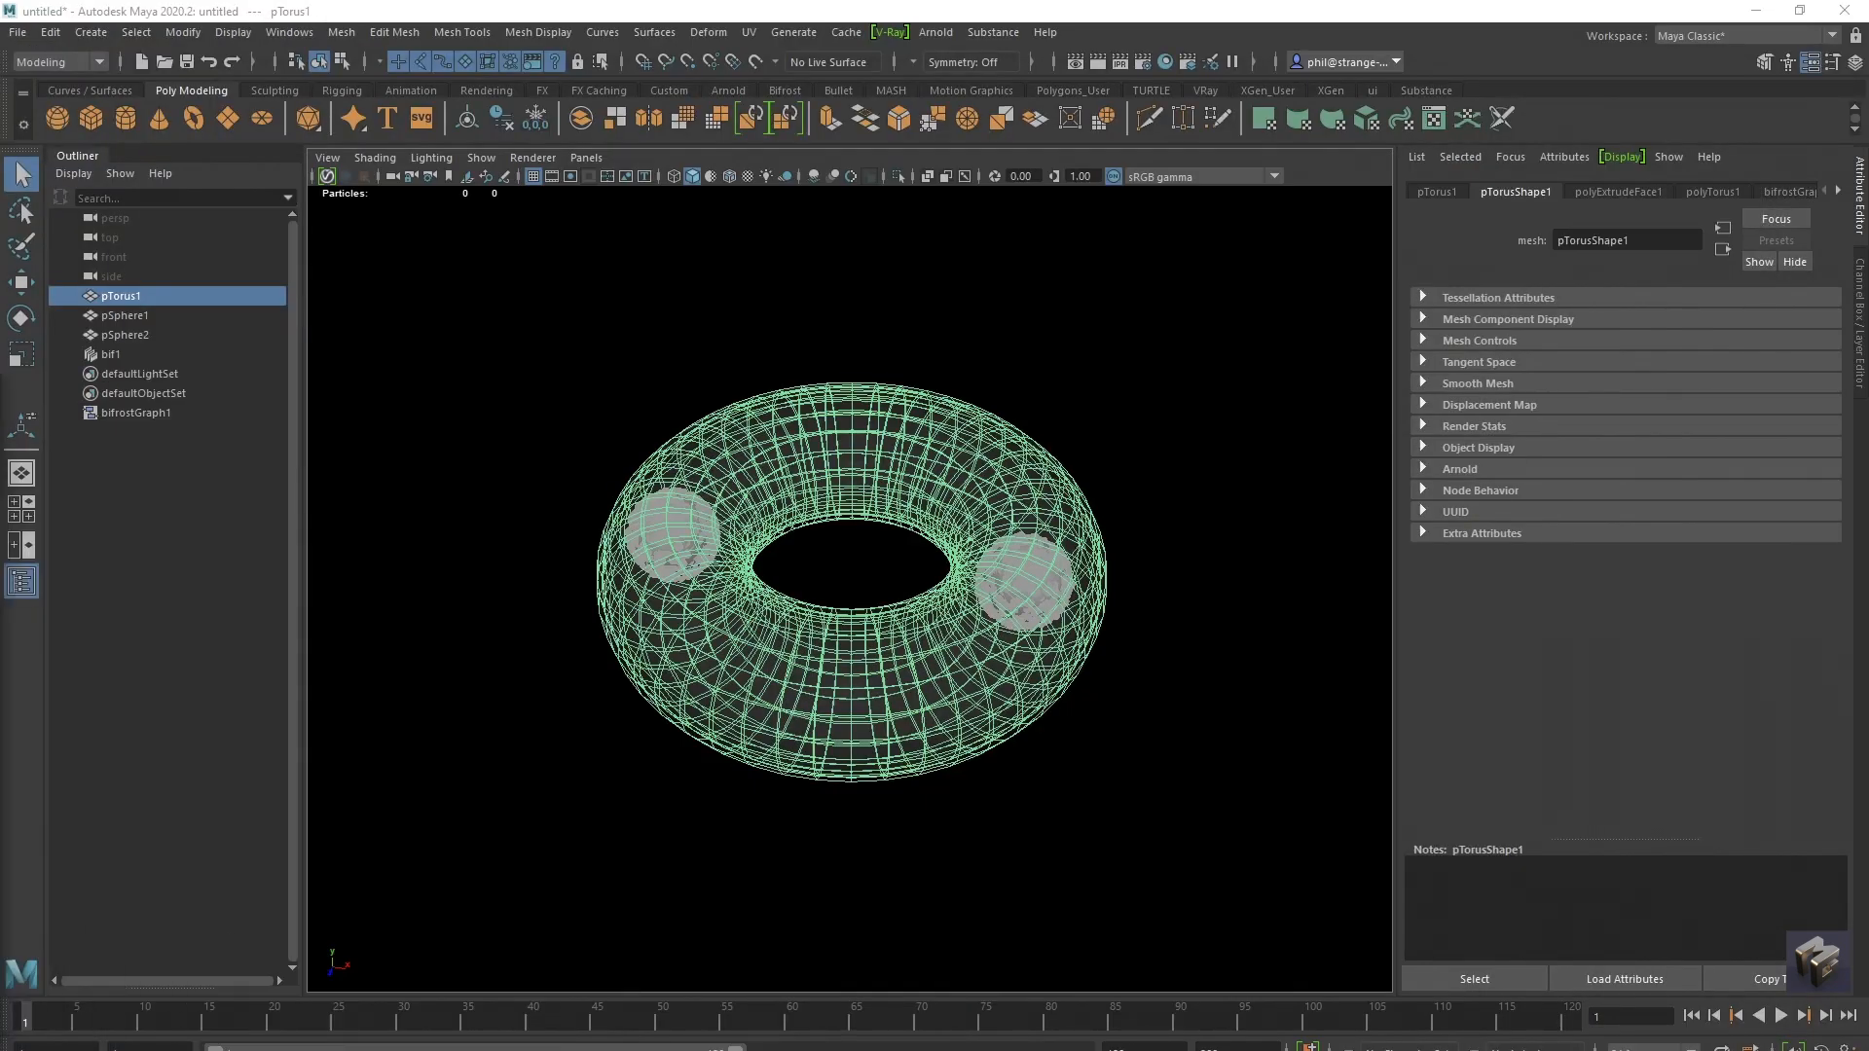
{"action": "left_click", "coordinate": [1215, 521]}
{"action": "left_click", "coordinate": [1783, 1017]}
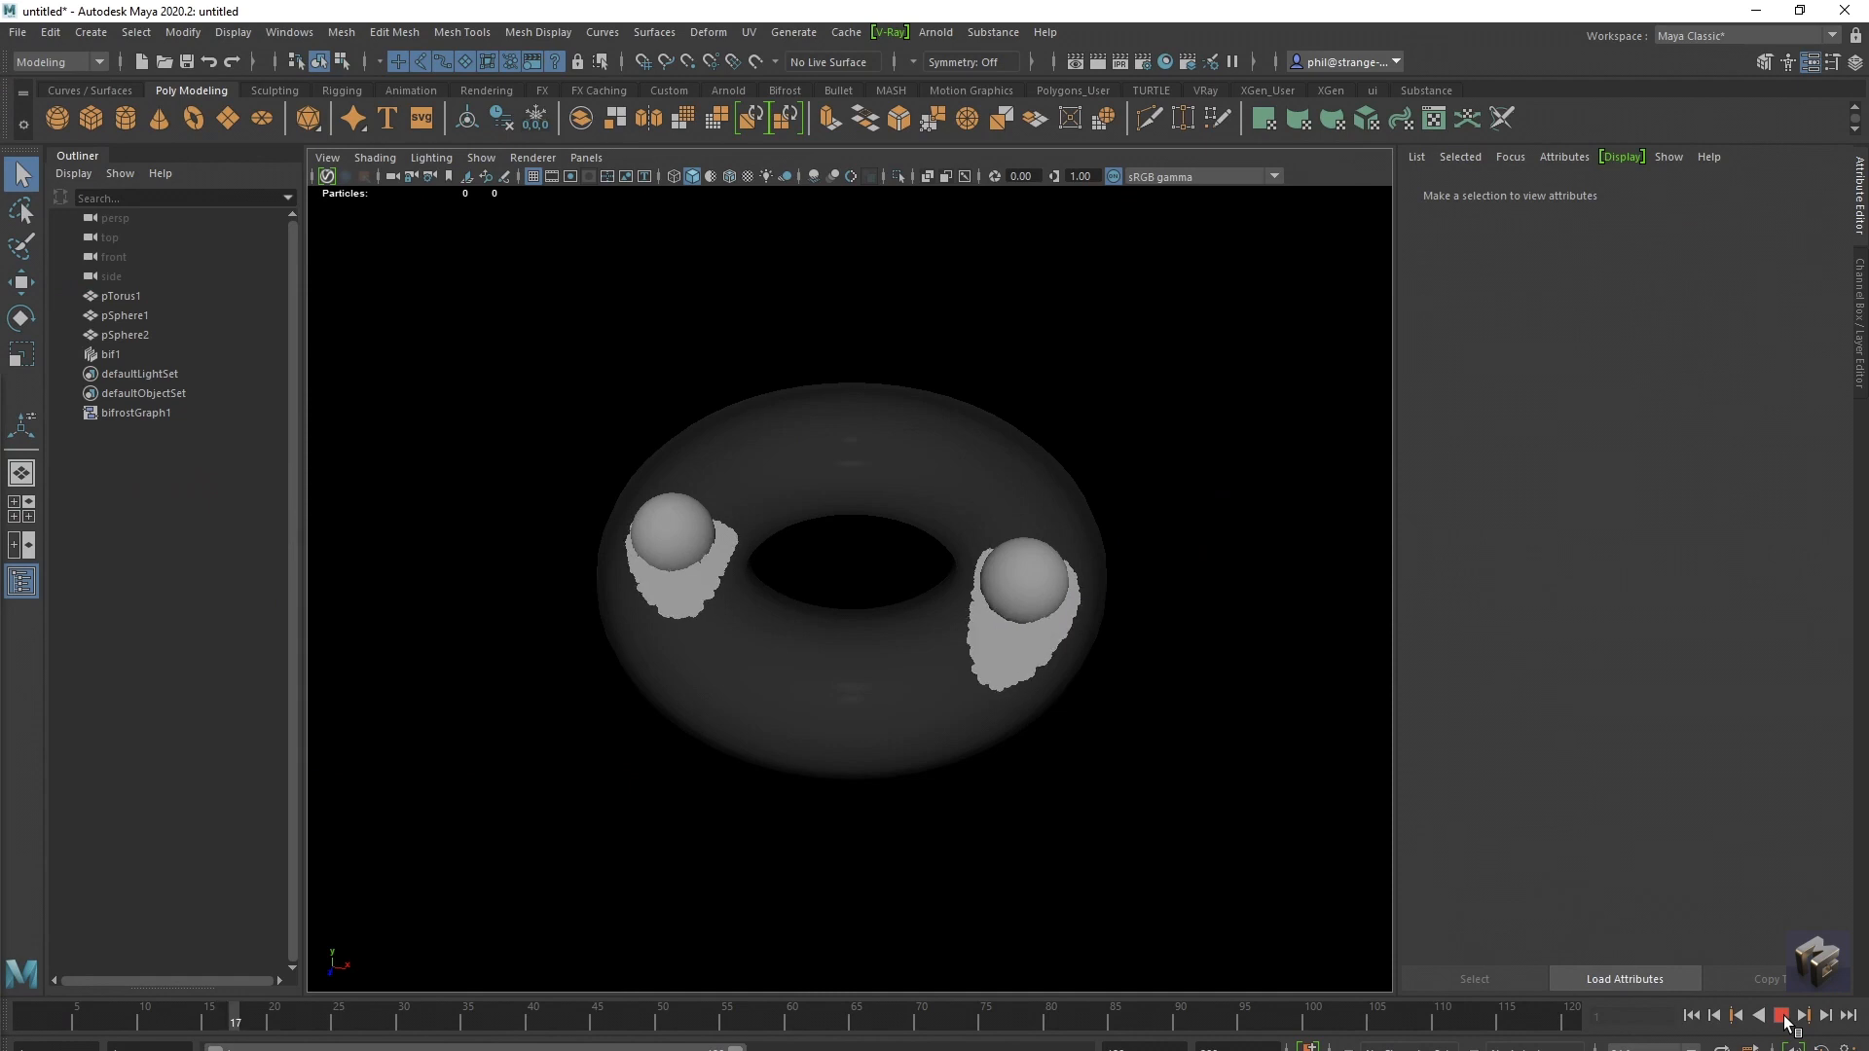
{"action": "left_click", "coordinate": [1783, 1017]}
{"action": "mouse_move", "coordinate": [830, 775]}
{"action": "left_mouse_down", "text": "alt"}
{"action": "mouse_move", "coordinate": [980, 734]}
{"action": "mouse_move", "coordinate": [868, 771]}
{"action": "left_mouse_up", "text": "alt"}
Step: Bring the Bifrost Graph Editor back and spread out the unused input node and the pSphereShape1 and pSphereShape2 nodes
{"action": "left_click_drag", "start_coordinate": [0, 682], "coordinate": [1297, 0]}
{"action": "middle_click_drag", "start_coordinate": [1003, 671], "coordinate": [1055, 663], "text": "alt"}
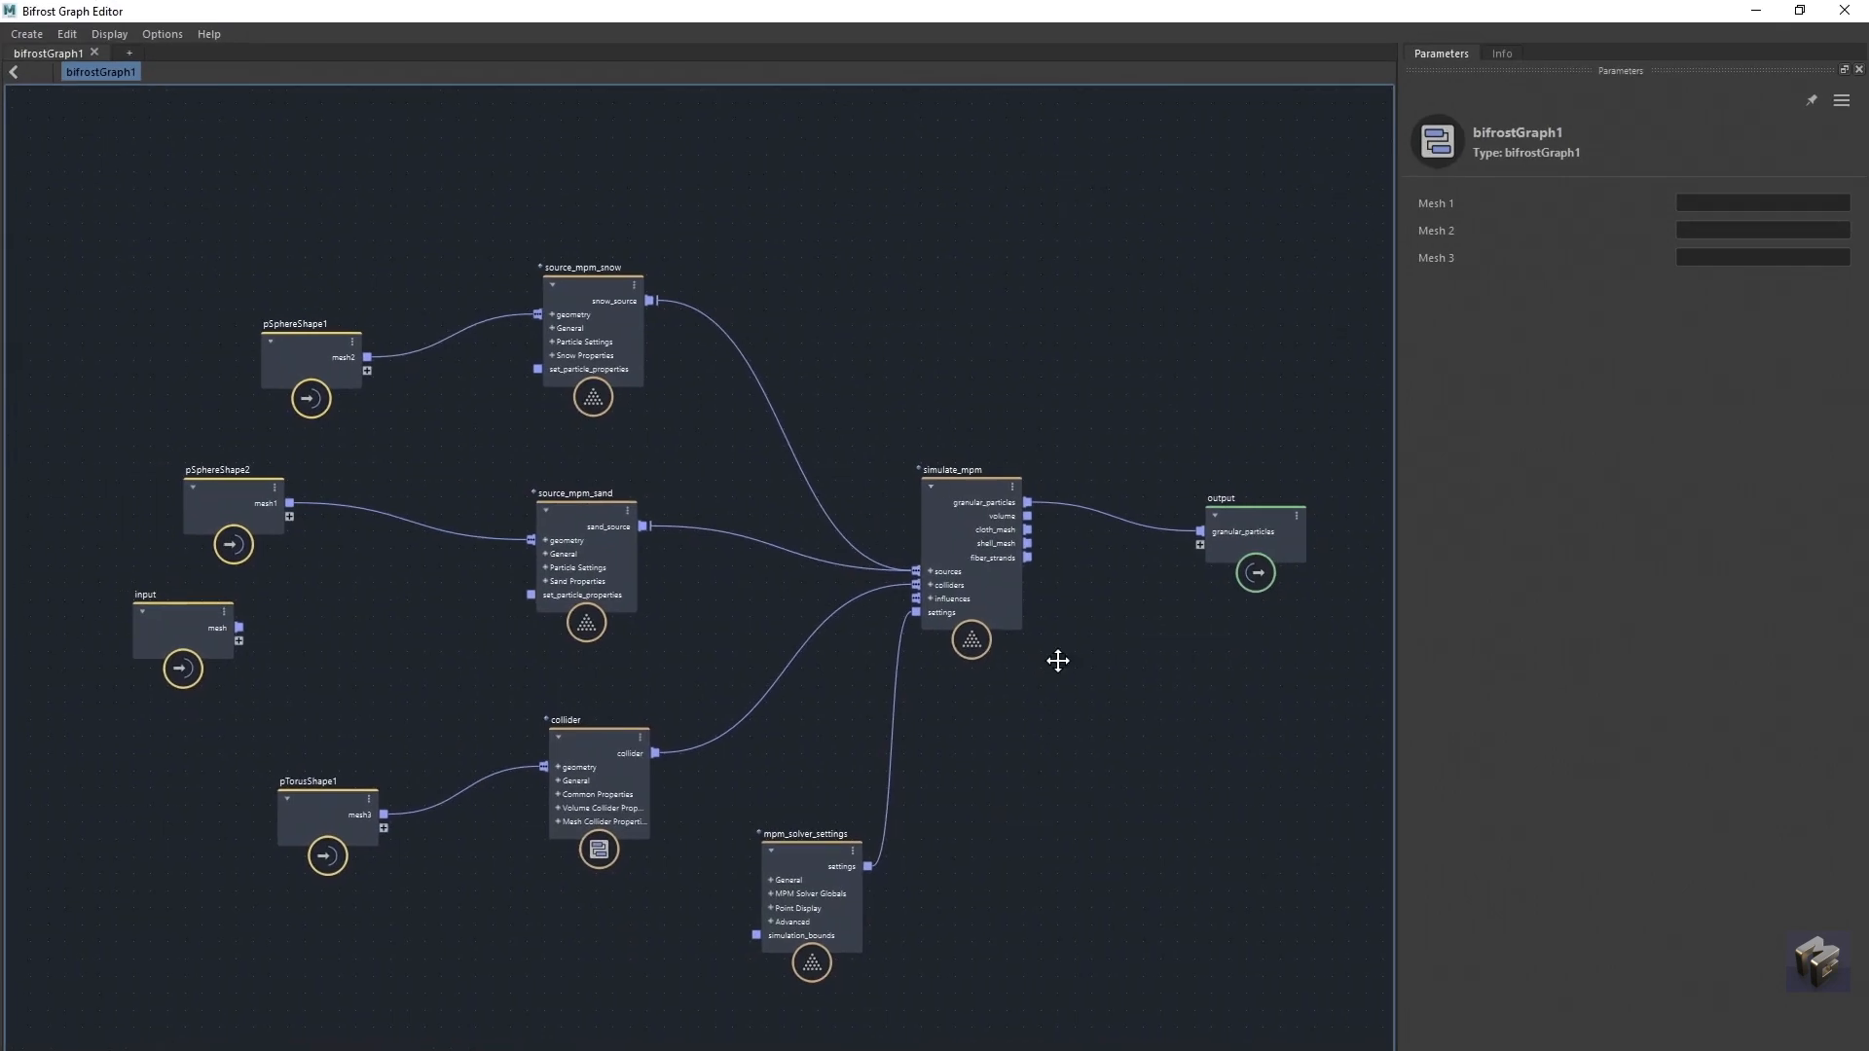
{"action": "right_click_drag", "start_coordinate": [1055, 663], "coordinate": [1076, 659], "text": "alt"}
{"action": "middle_click_drag", "start_coordinate": [1076, 658], "coordinate": [1117, 638], "text": "alt"}
{"action": "left_click", "coordinate": [143, 621]}
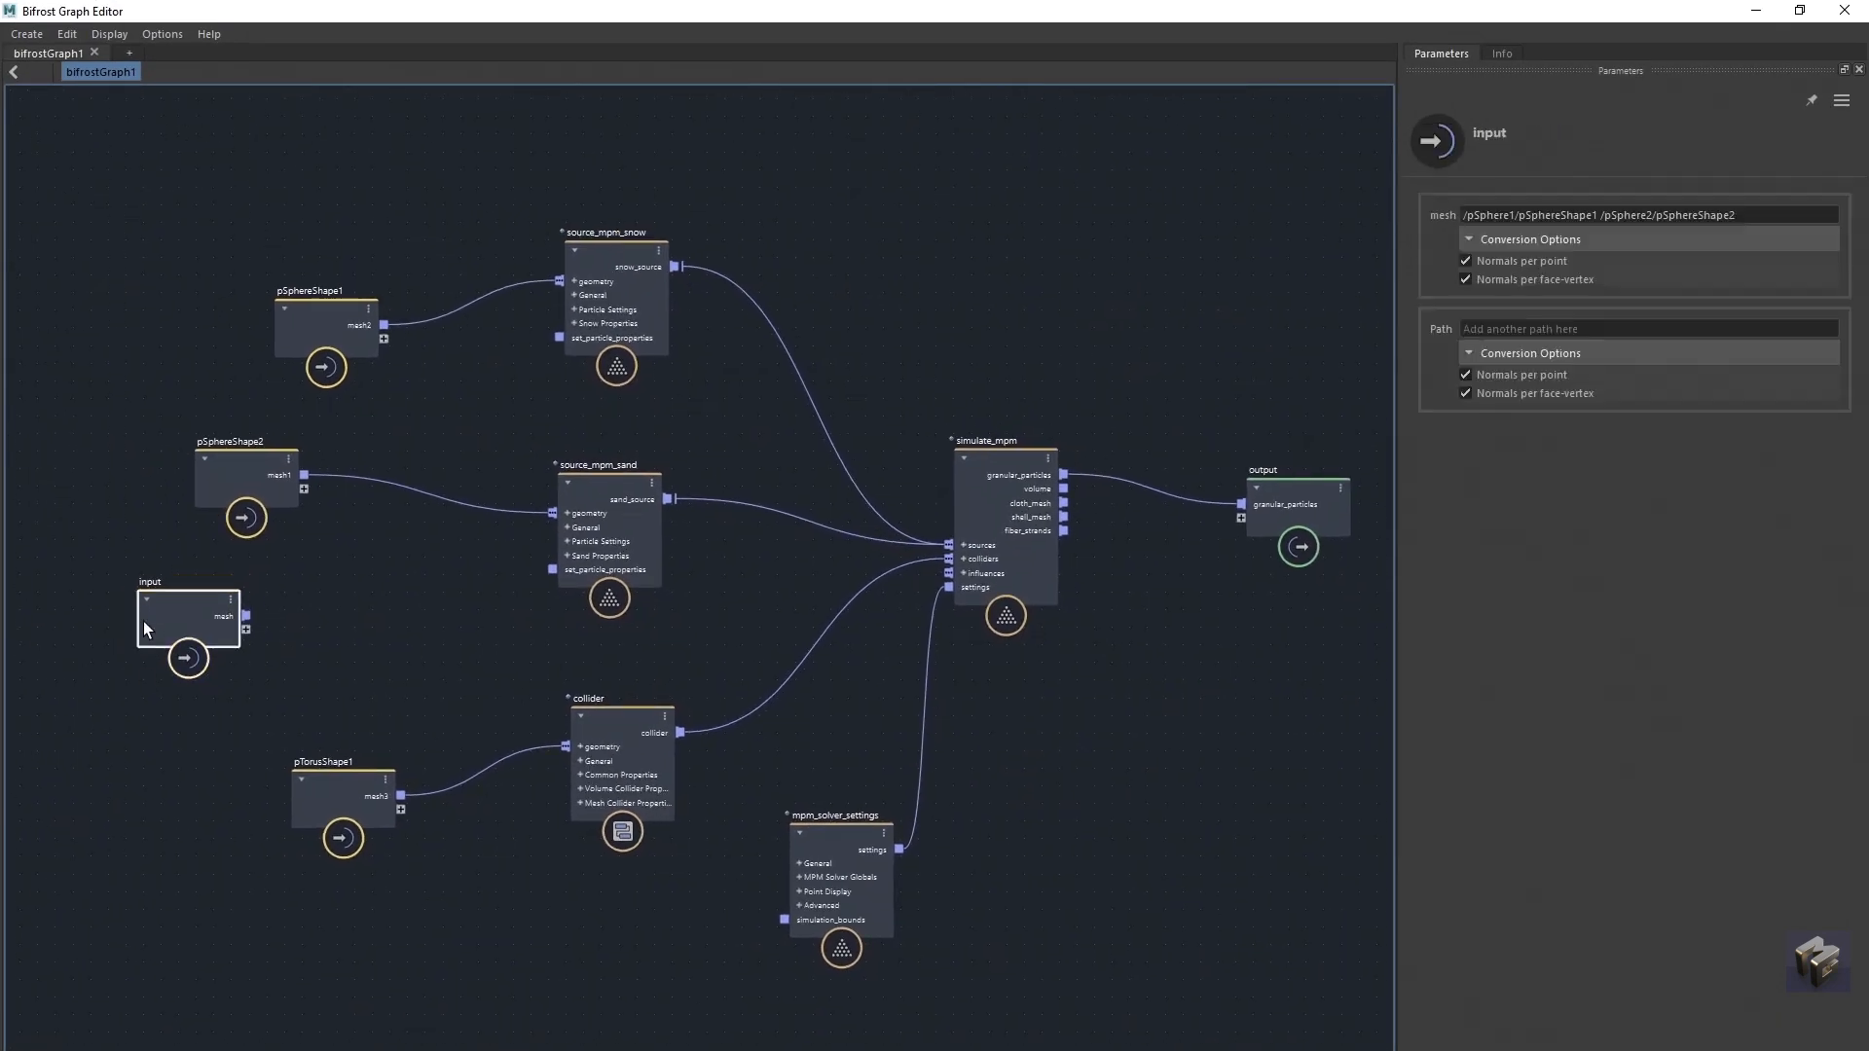
{"action": "left_click_drag", "start_coordinate": [143, 621], "coordinate": [50, 711]}
{"action": "left_click_drag", "start_coordinate": [263, 463], "coordinate": [240, 463]}
{"action": "left_click_drag", "start_coordinate": [337, 314], "coordinate": [249, 241]}
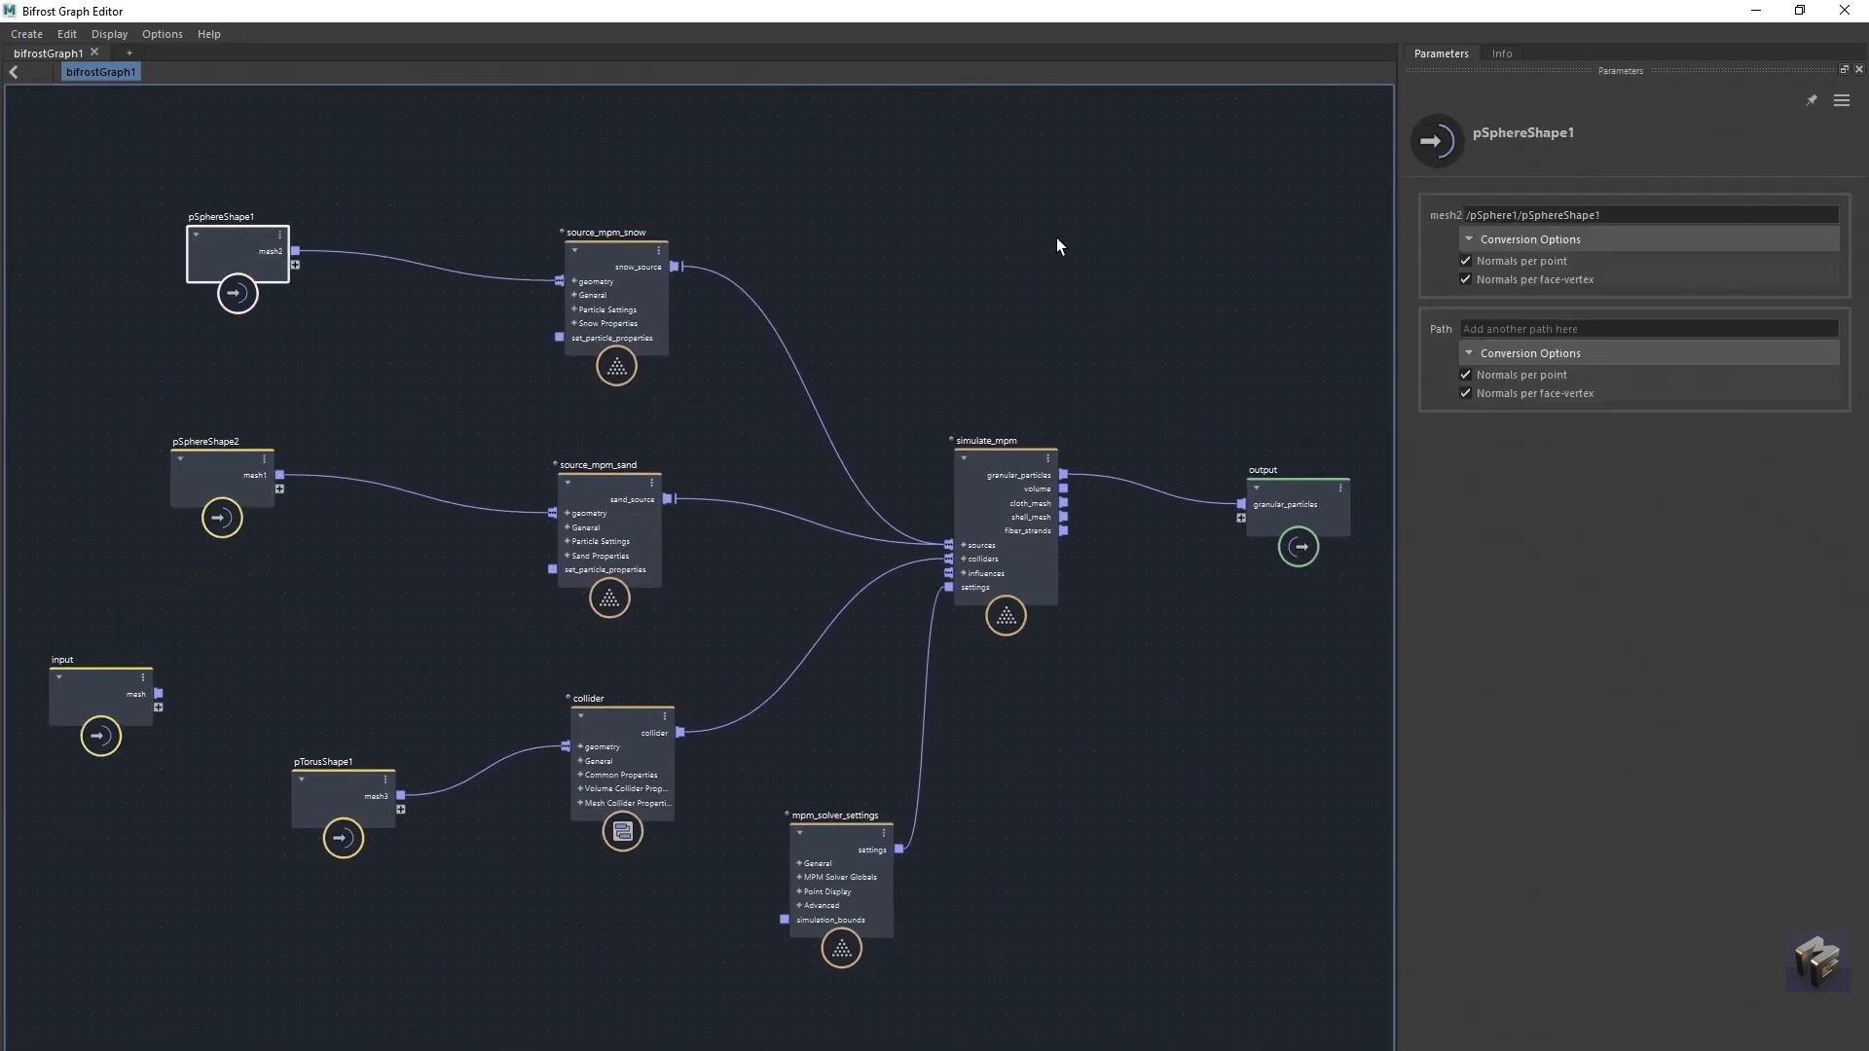
Step: Pause the graph and move the source_mpm_snow and source_mpm_sand nodes upward, level with their sphere inputs
{"action": "left_click", "coordinate": [1059, 245]}
{"action": "key", "text": "p"}
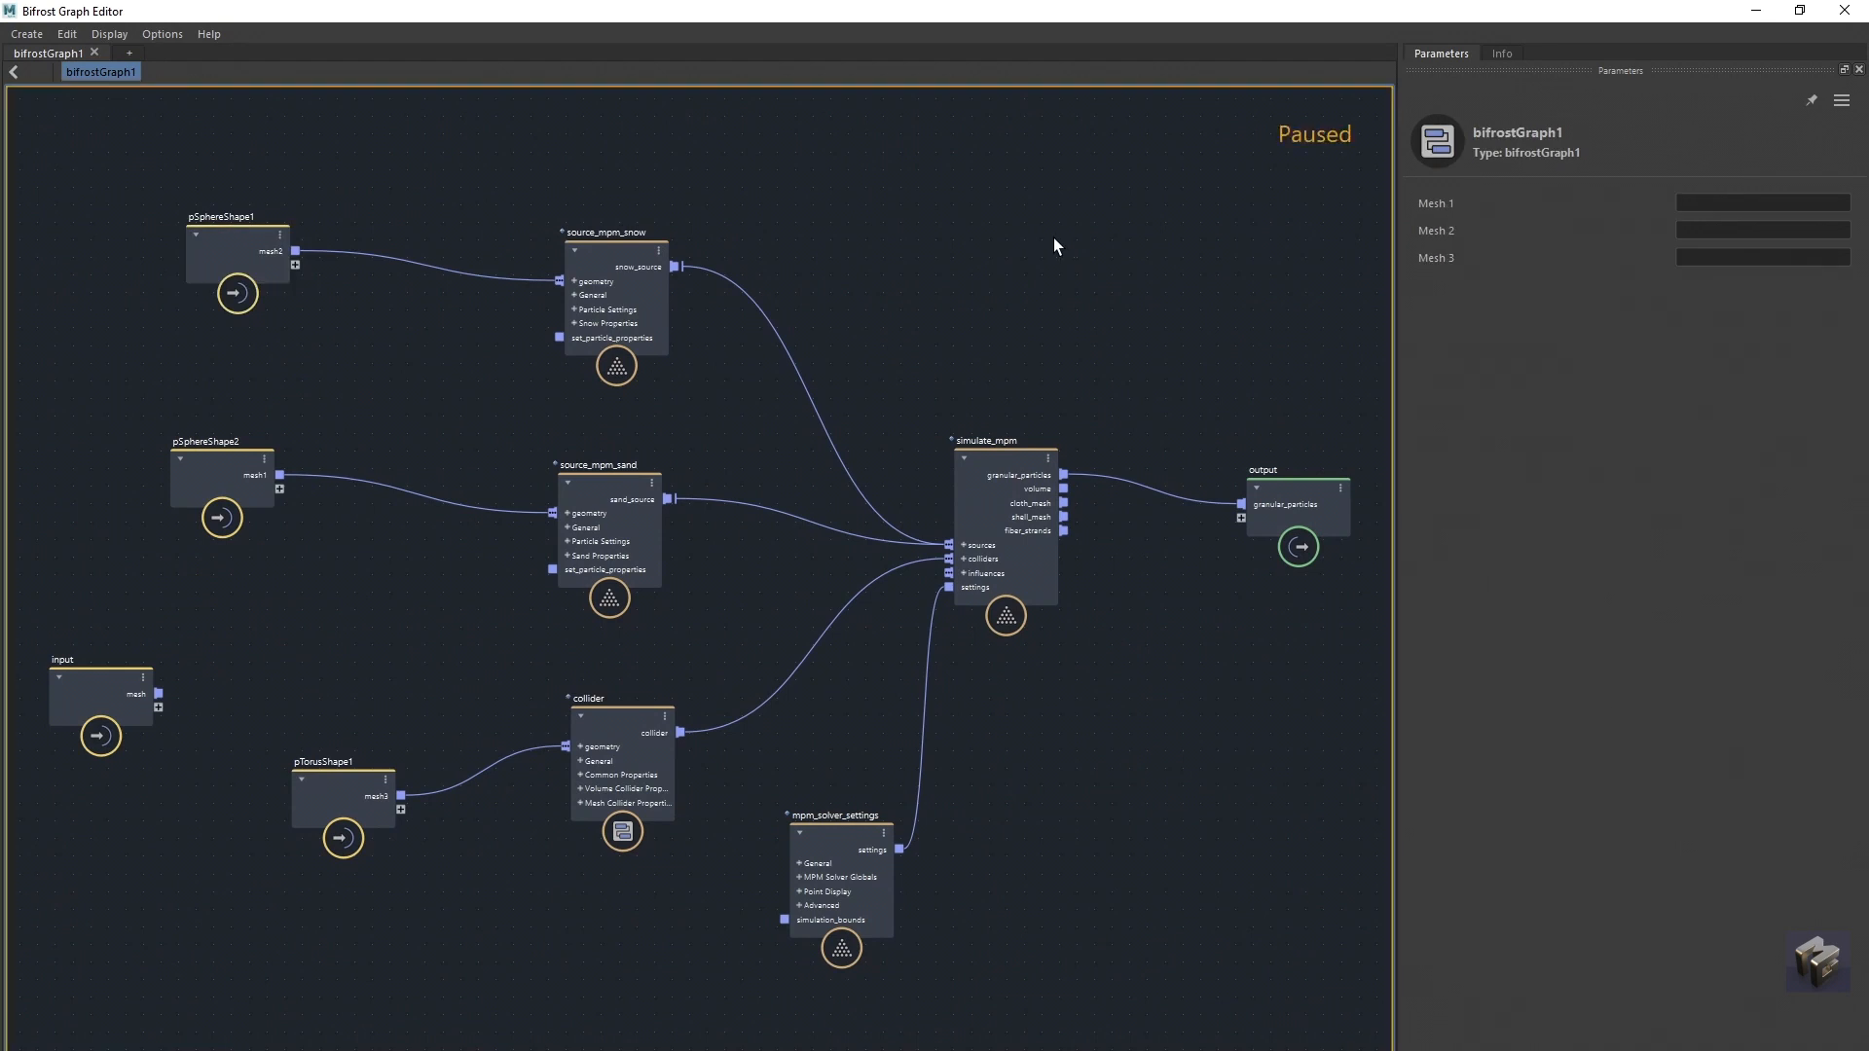
{"action": "left_click_drag", "start_coordinate": [607, 255], "coordinate": [616, 197]}
{"action": "left_click_drag", "start_coordinate": [600, 487], "coordinate": [583, 438]}
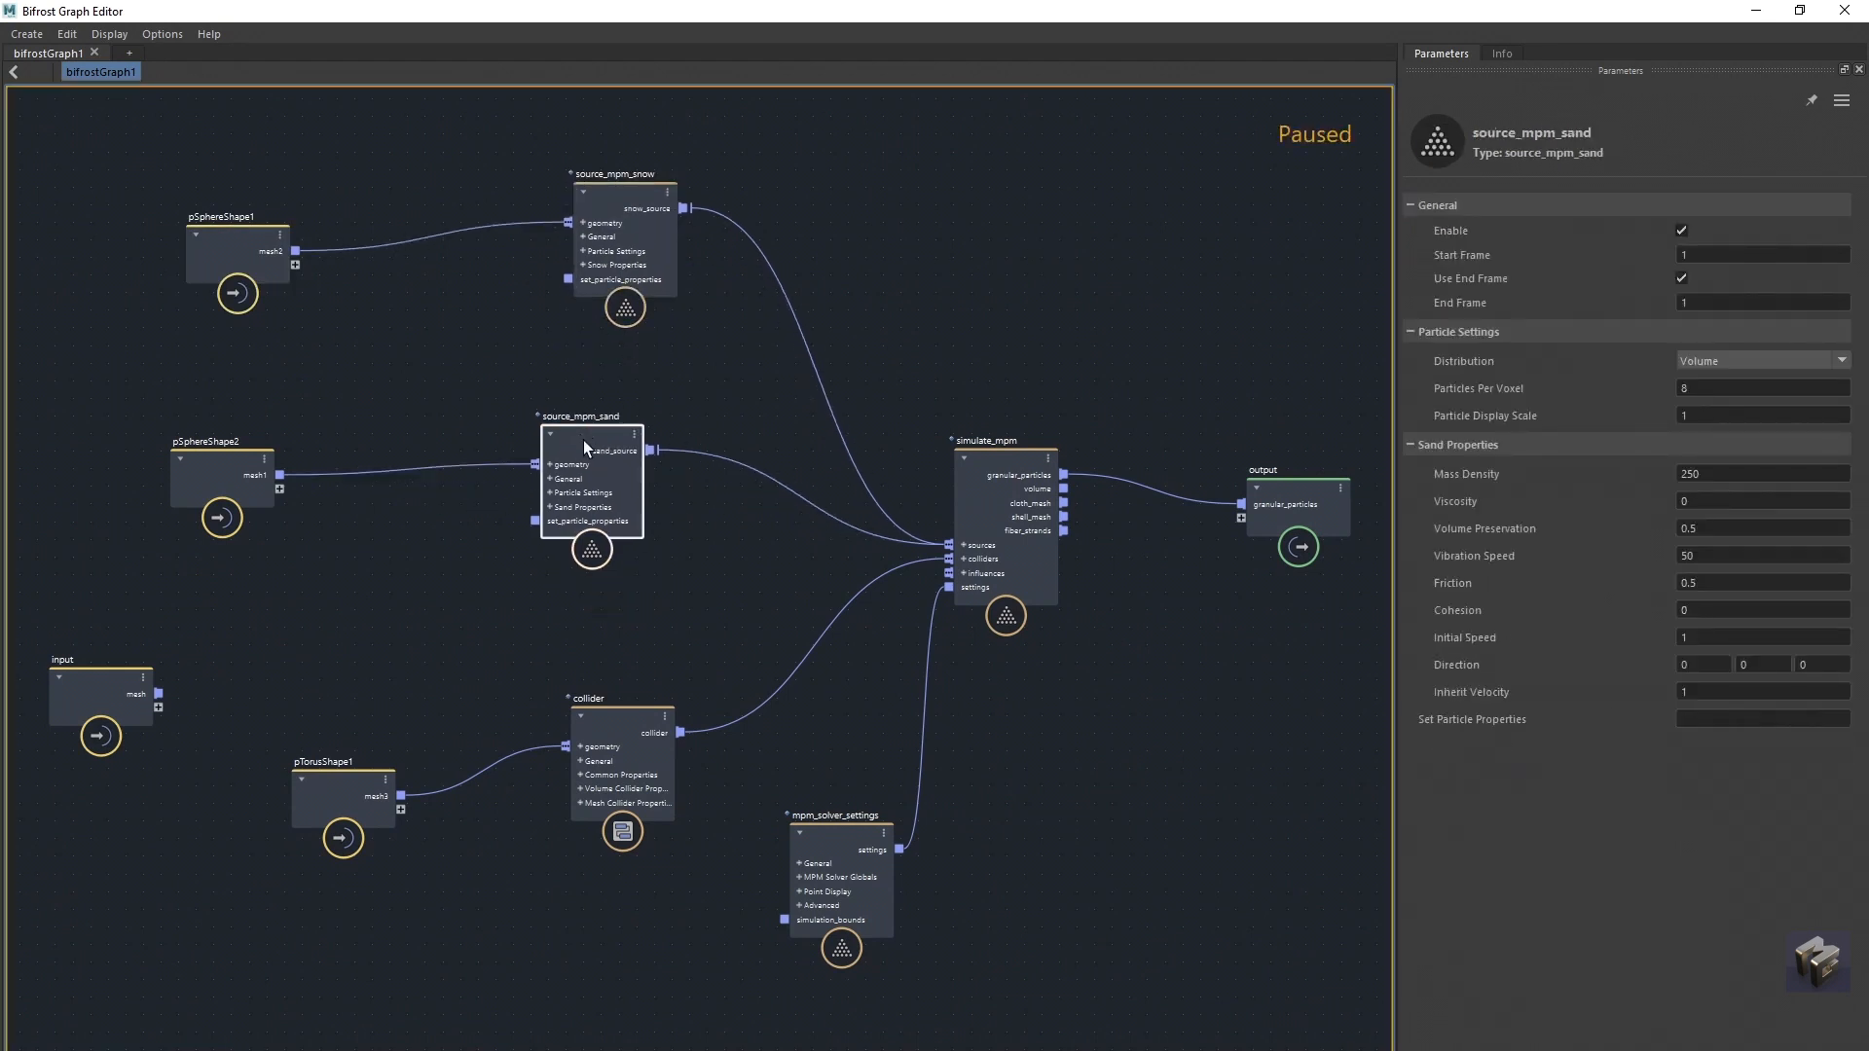
{"action": "left_click_drag", "start_coordinate": [615, 197], "coordinate": [587, 185]}
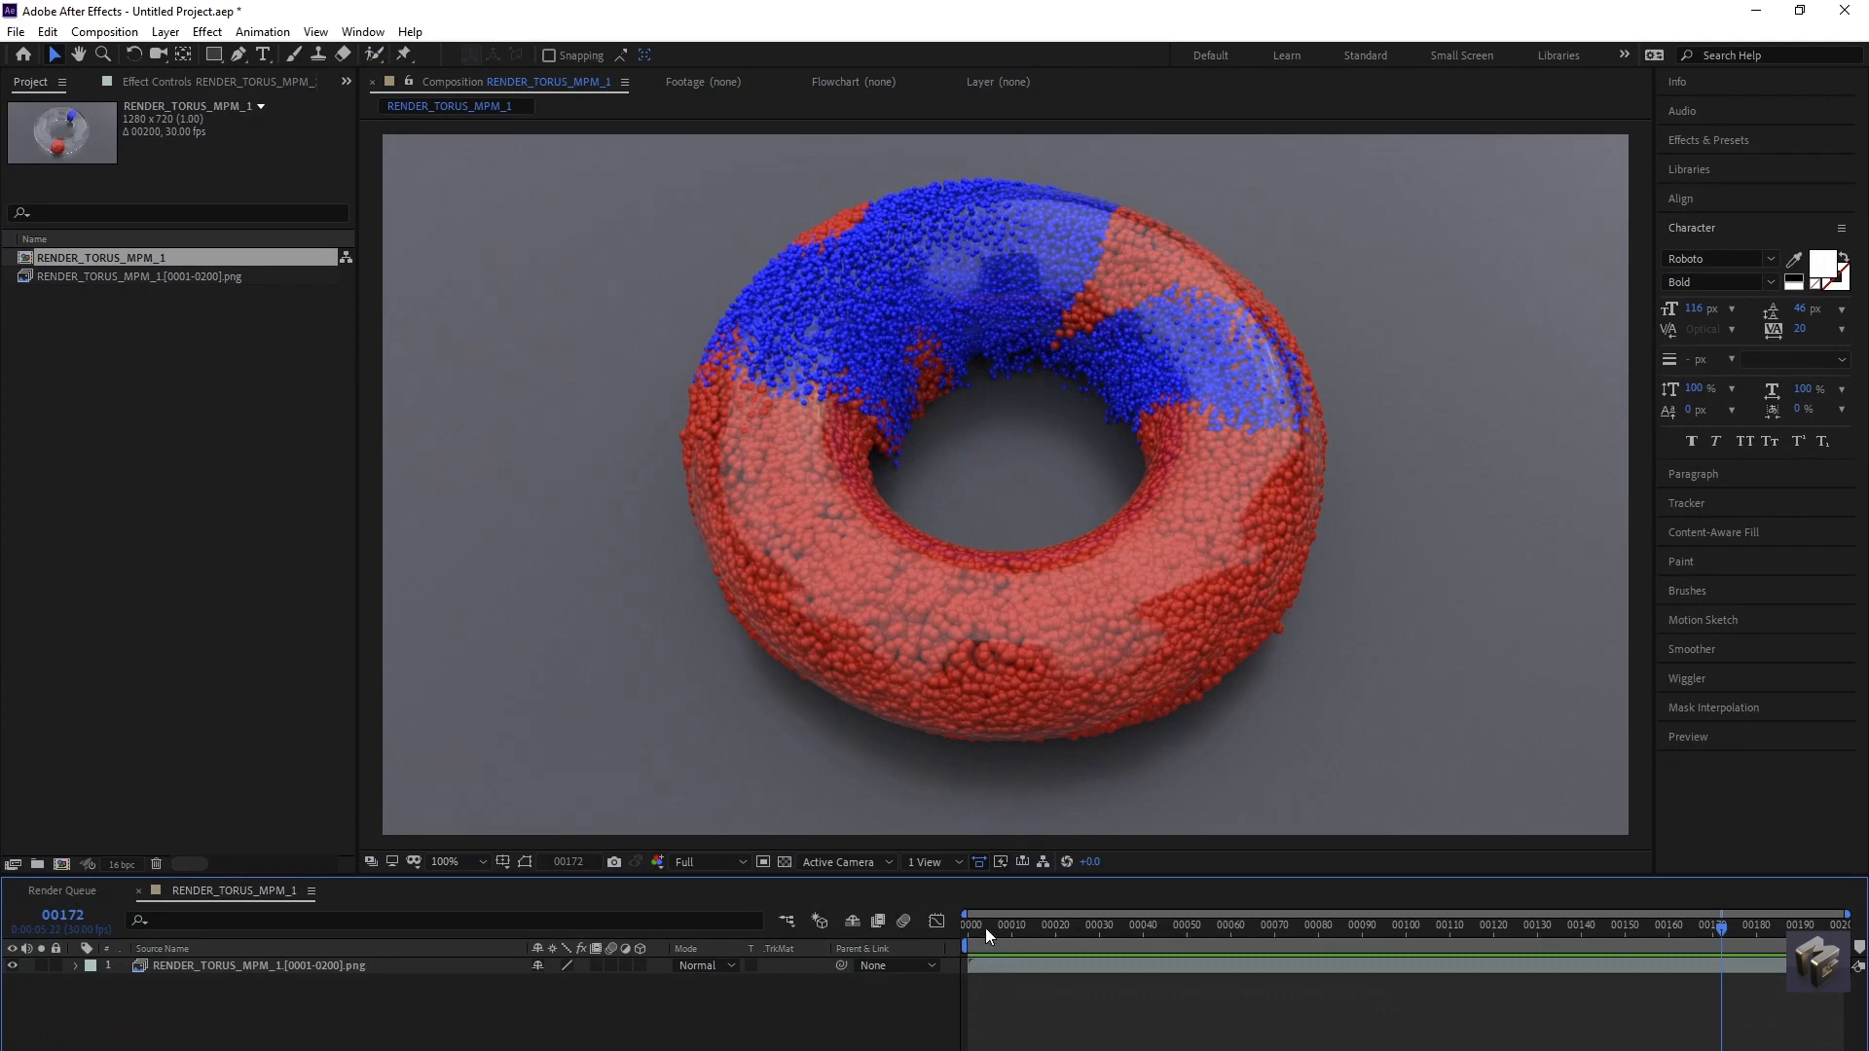
Step: In After Effects, preview the RENDER_TORUS_MPM_1 composition from its first frame, and return to the Bifrost graph
{"action": "left_click", "coordinate": [968, 928]}
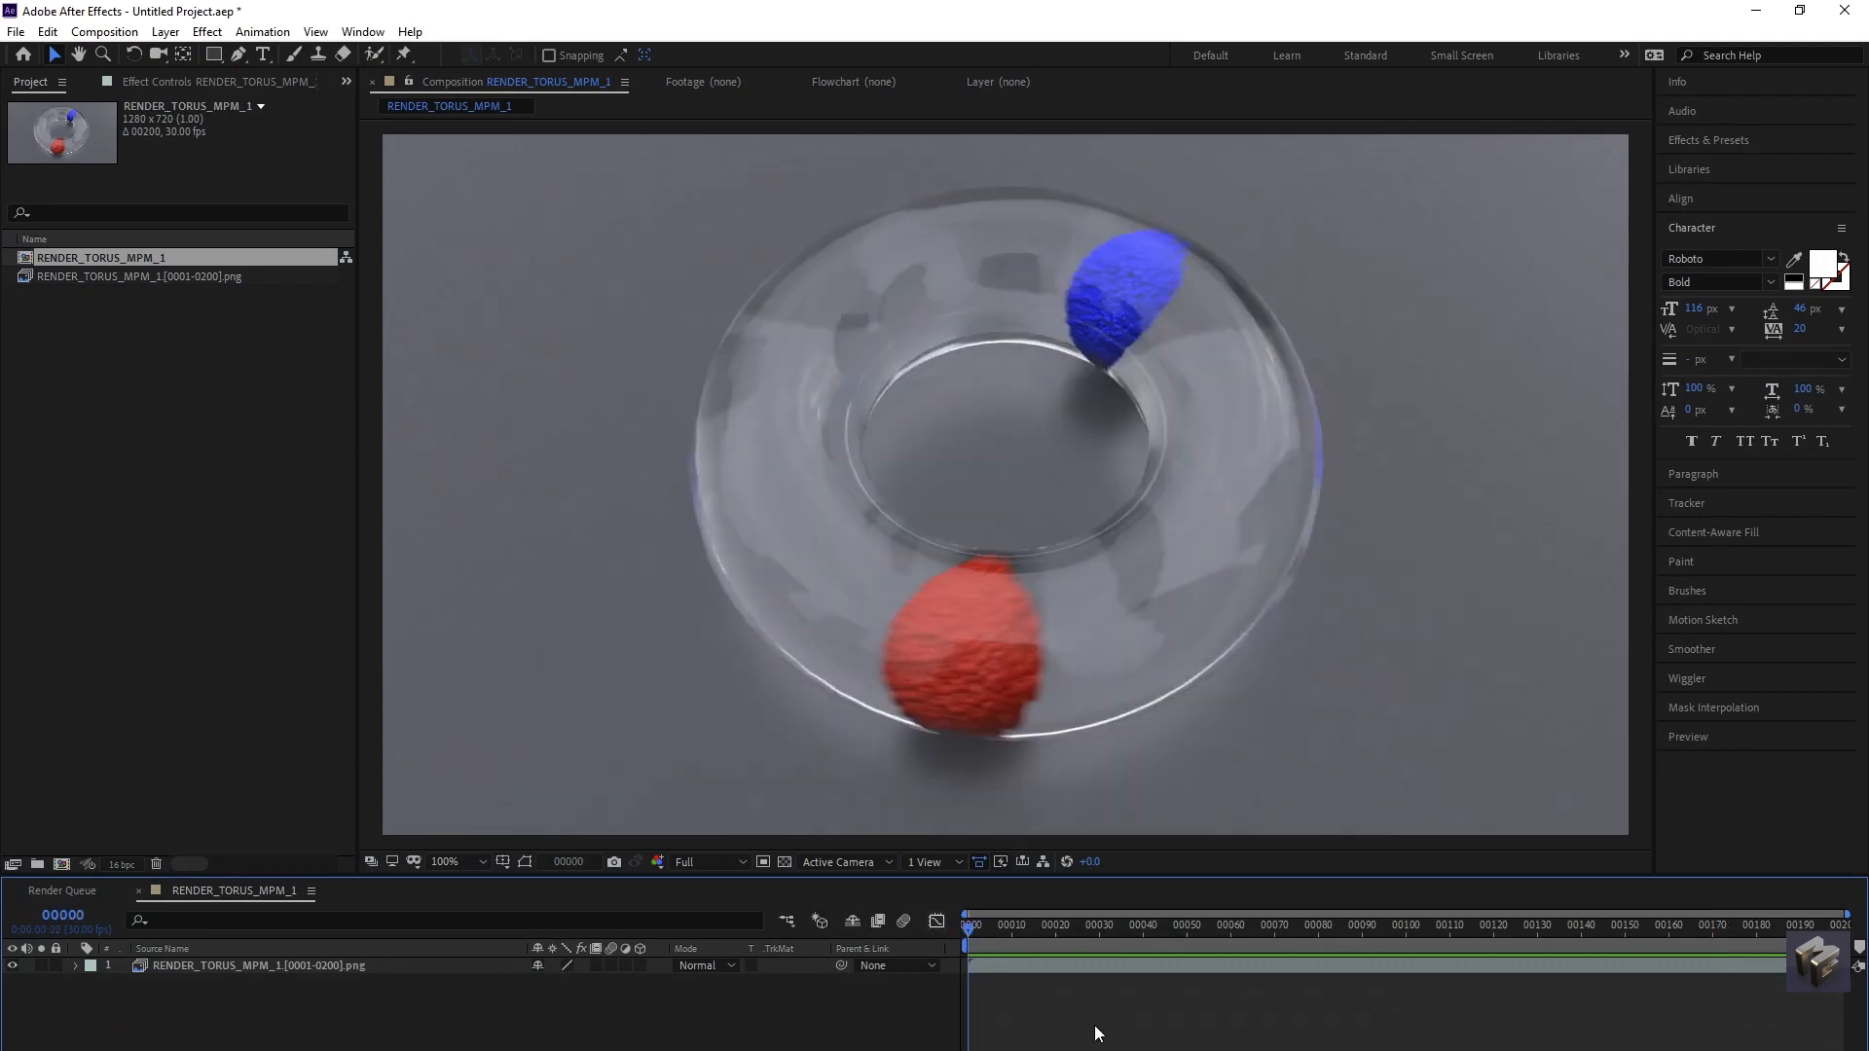
{"action": "key", "text": "space"}
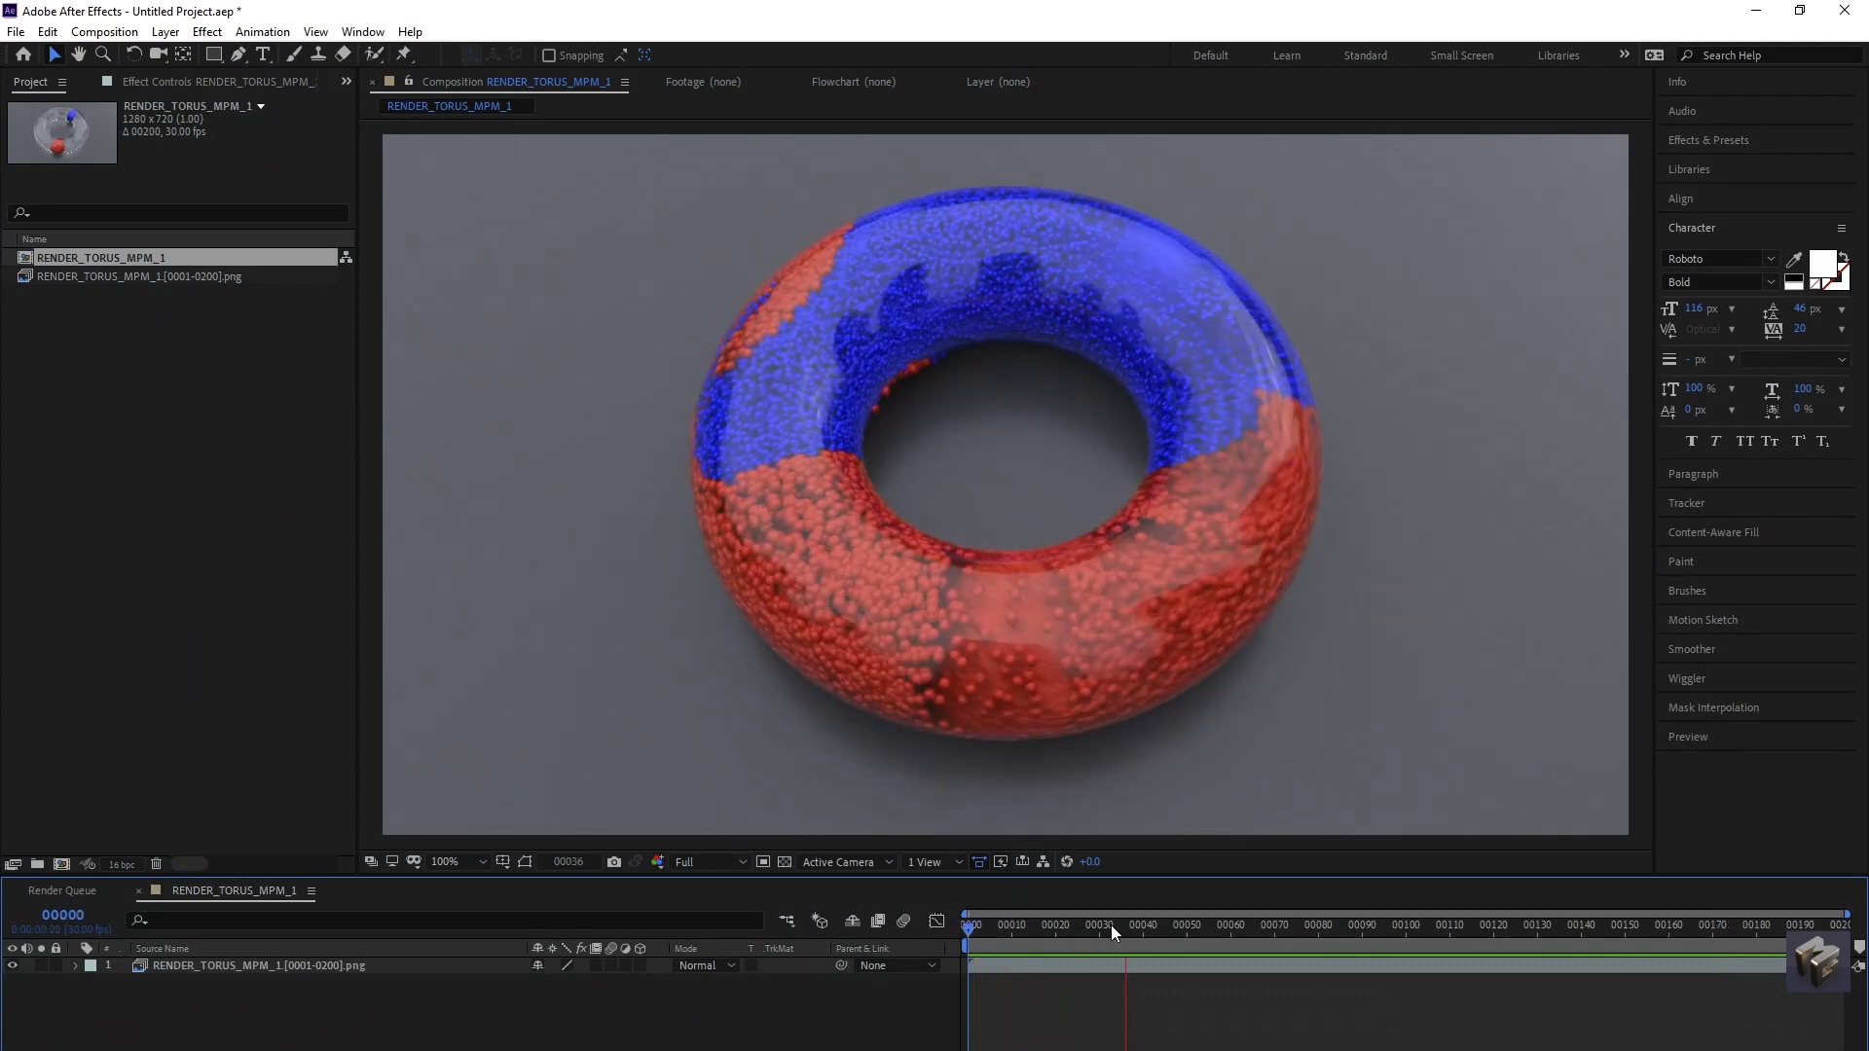
{"action": "left_click", "coordinate": [1756, 11]}
Step: Set Initial Speed to 3 on the source_mpm_snow node and to 5 on the source_mpm_sand node
{"action": "left_click_drag", "start_coordinate": [578, 176], "coordinate": [565, 167]}
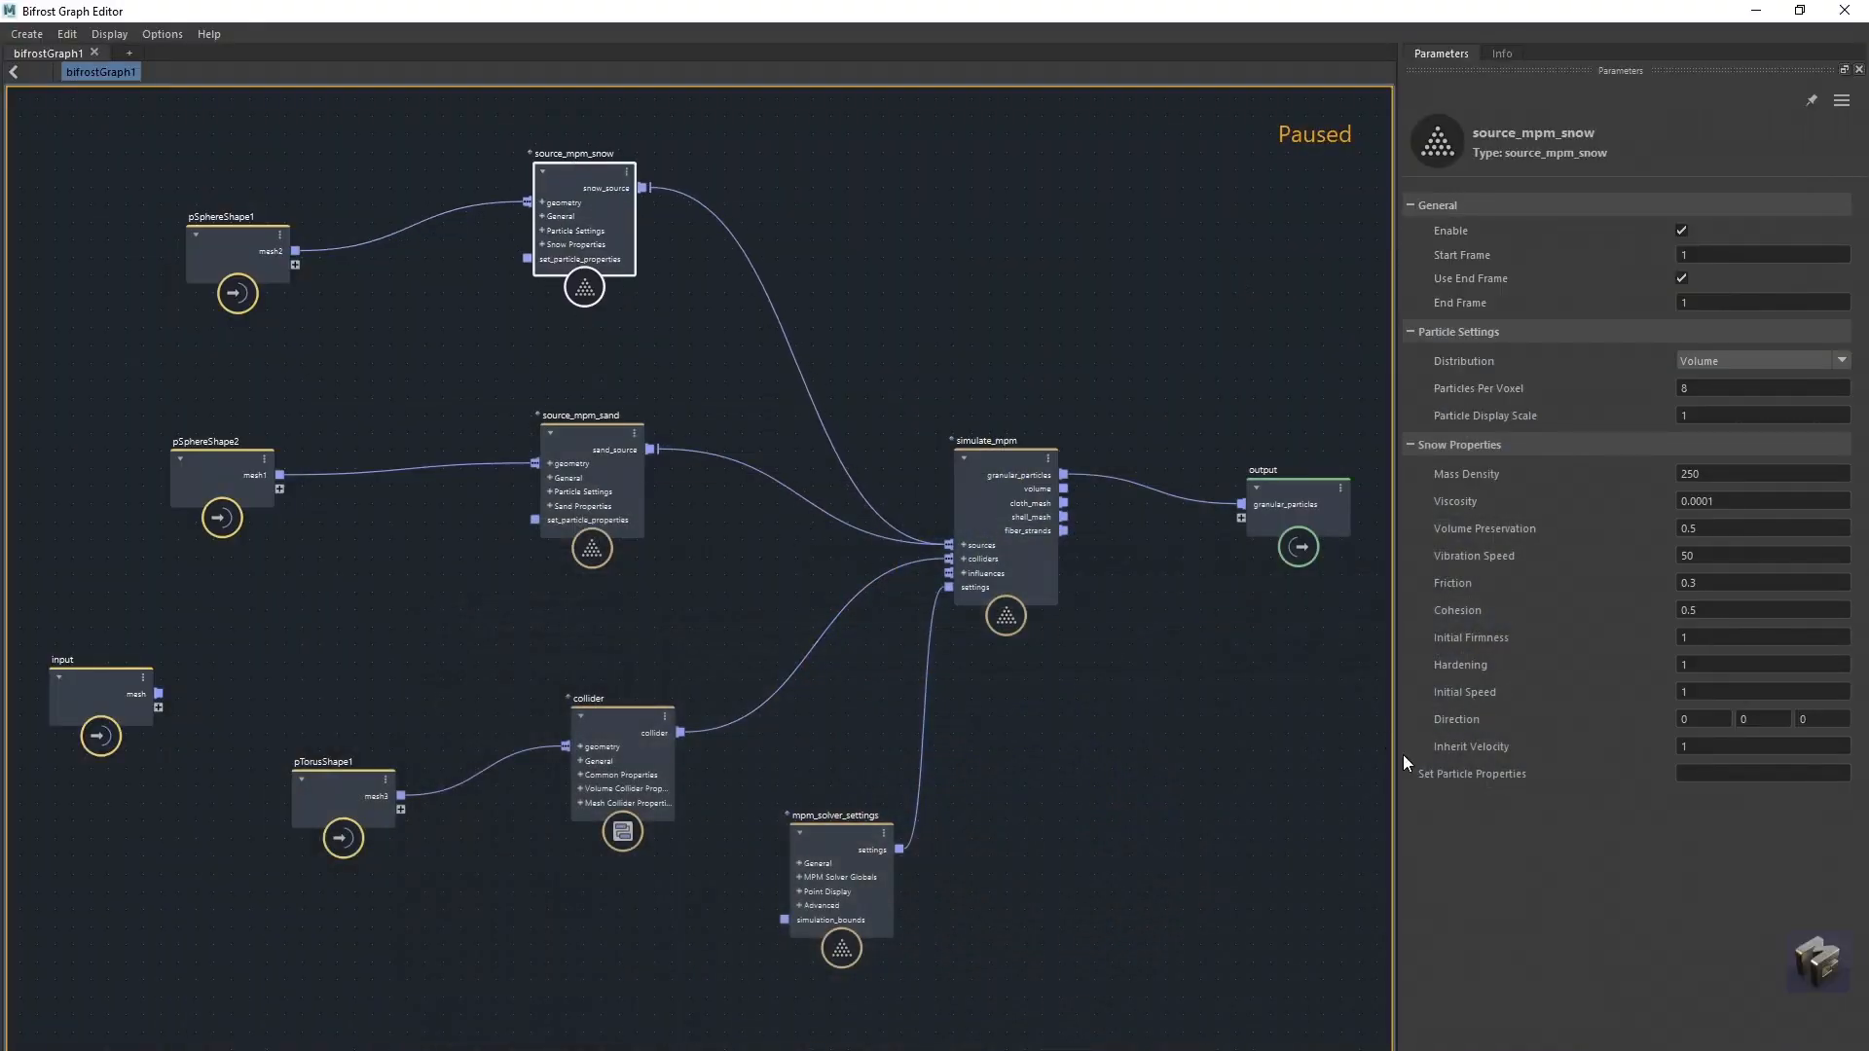
{"action": "left_click", "coordinate": [1715, 691]}
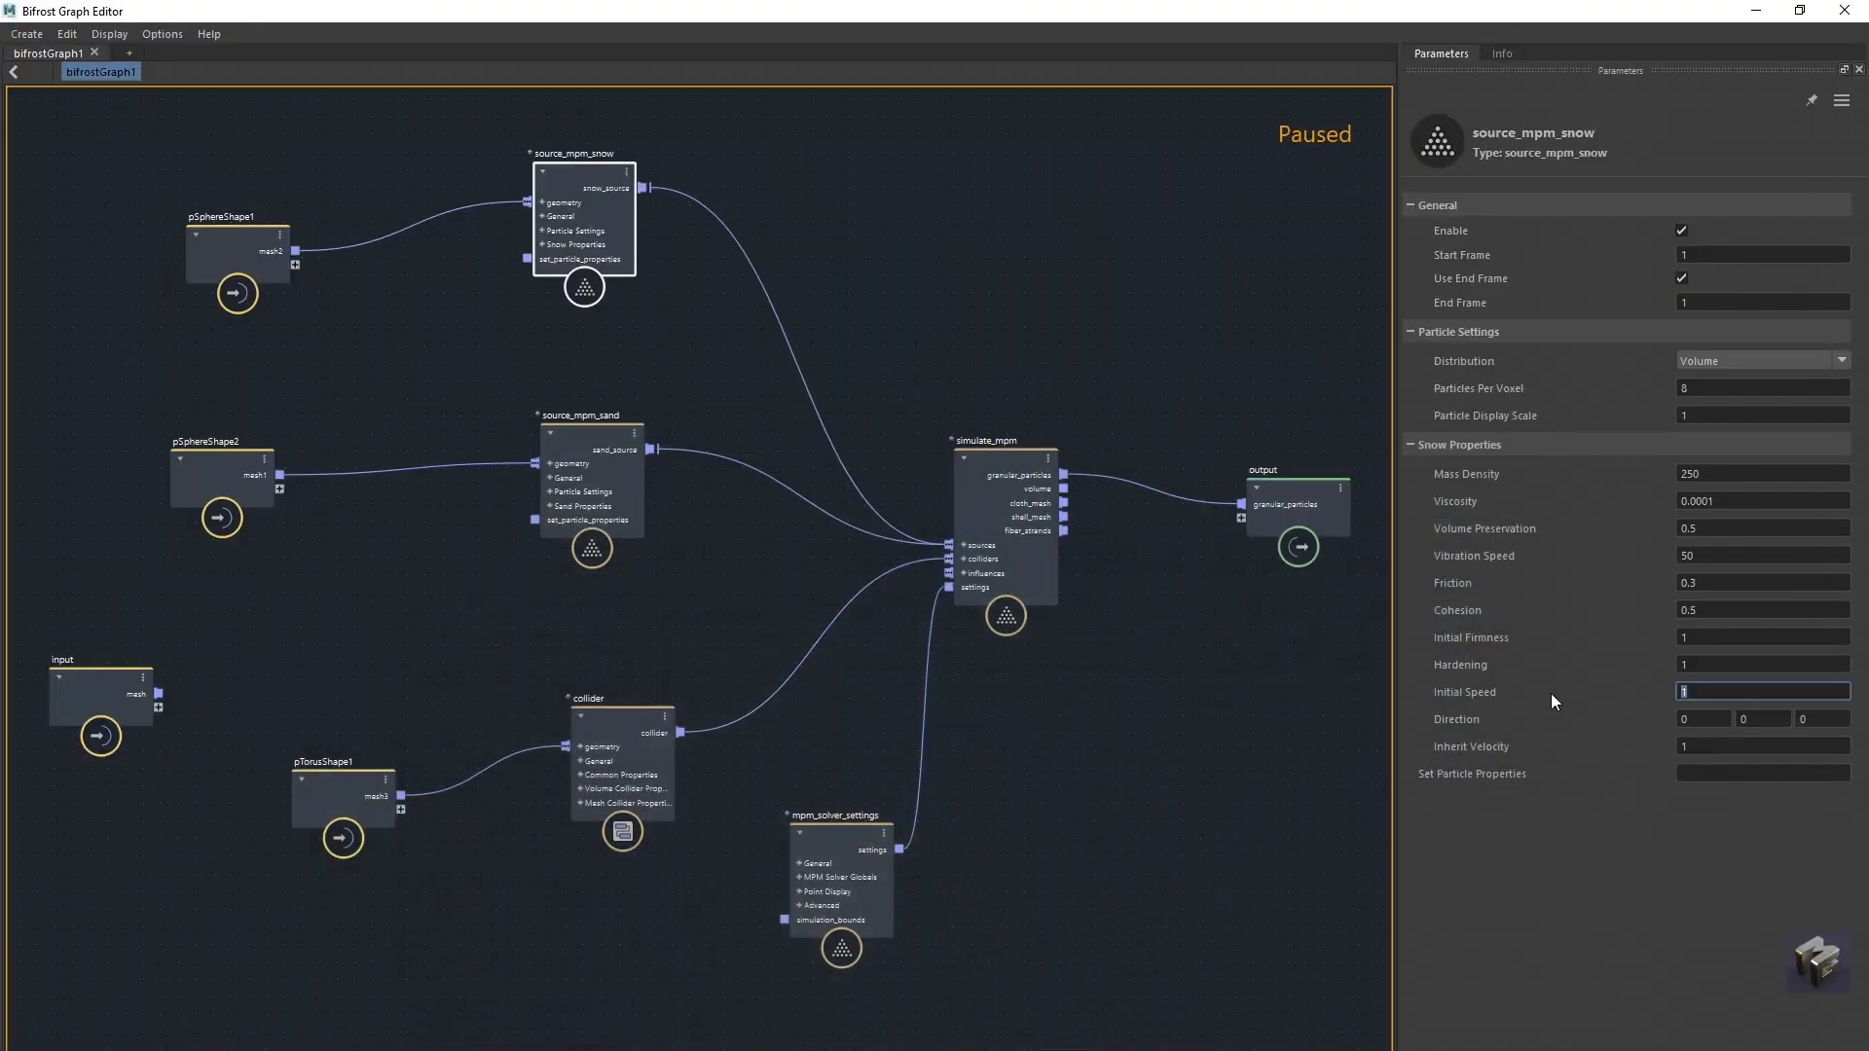
{"action": "type", "text": "3"}
{"action": "left_click_drag", "start_coordinate": [604, 428], "coordinate": [610, 444]}
{"action": "left_click", "coordinate": [1718, 642]}
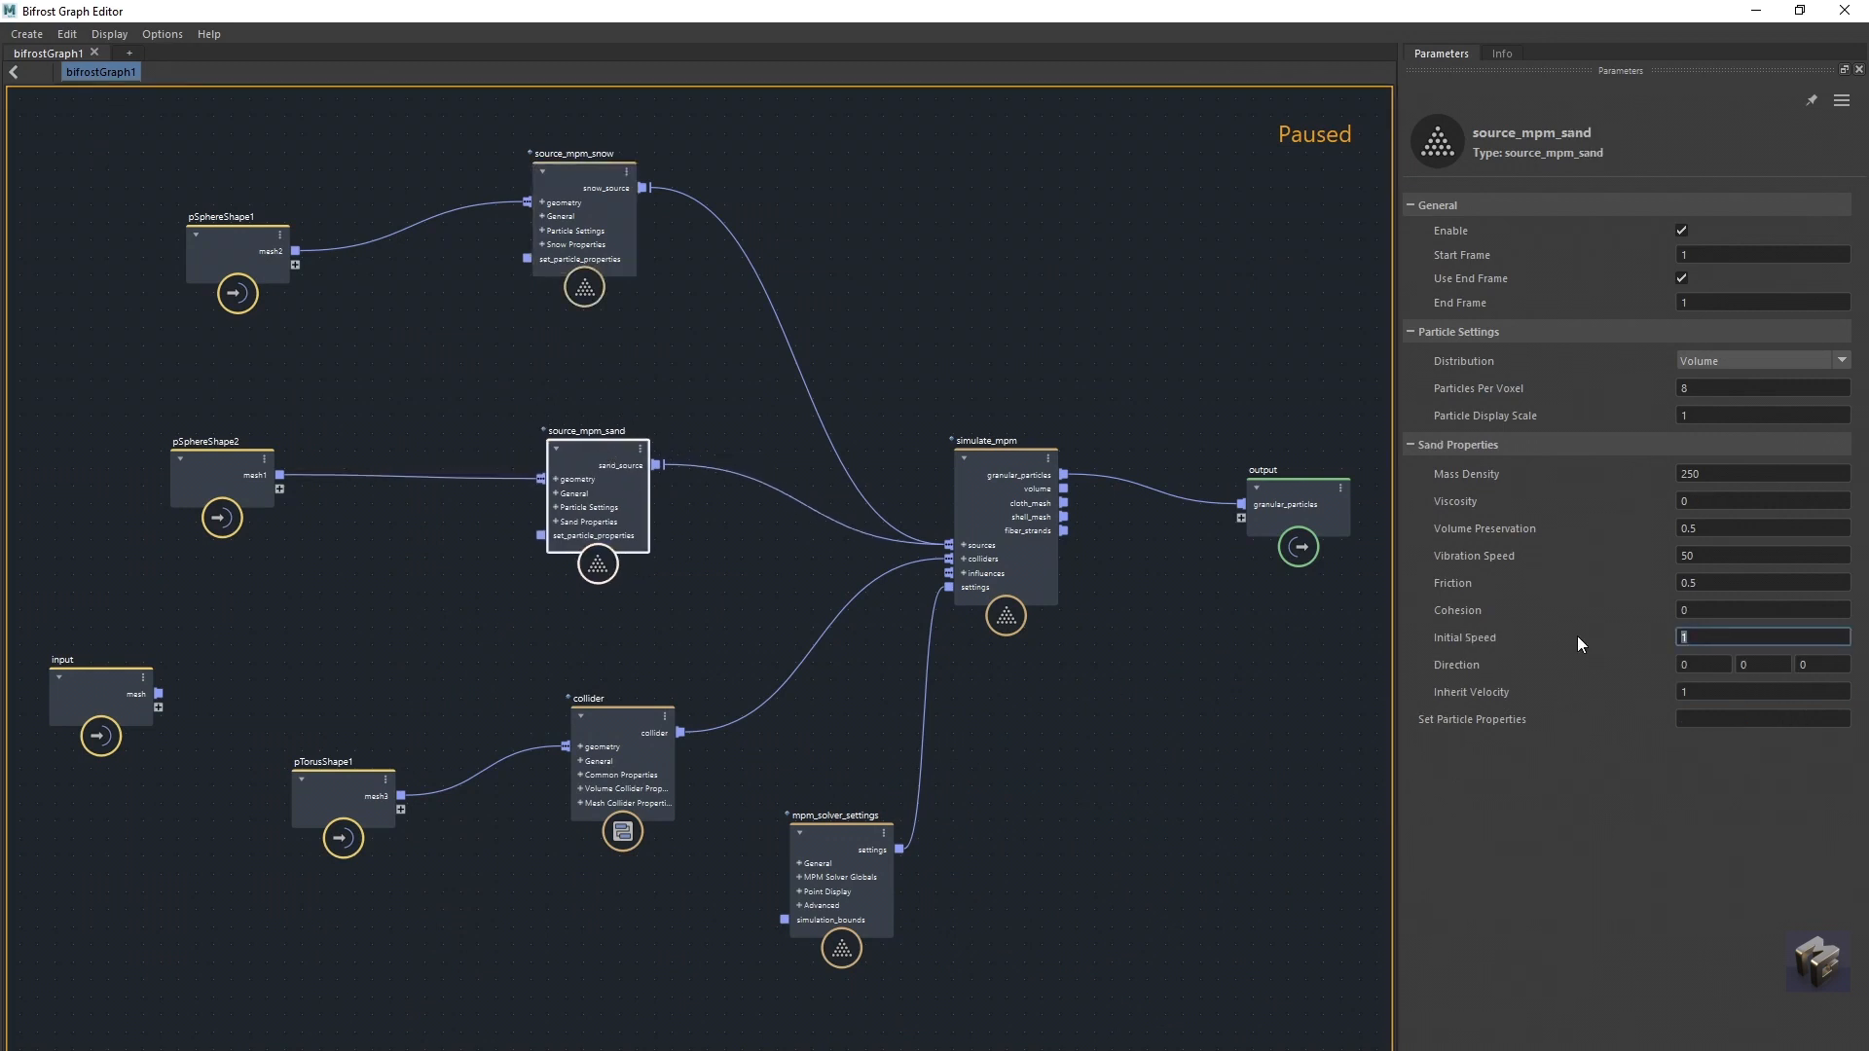
{"action": "type", "text": "5"}
Step: On source_mpm_sand, set Volume Preservation to 0.1 and Mass Density to 100
{"action": "left_click_drag", "start_coordinate": [568, 452], "coordinate": [582, 451]}
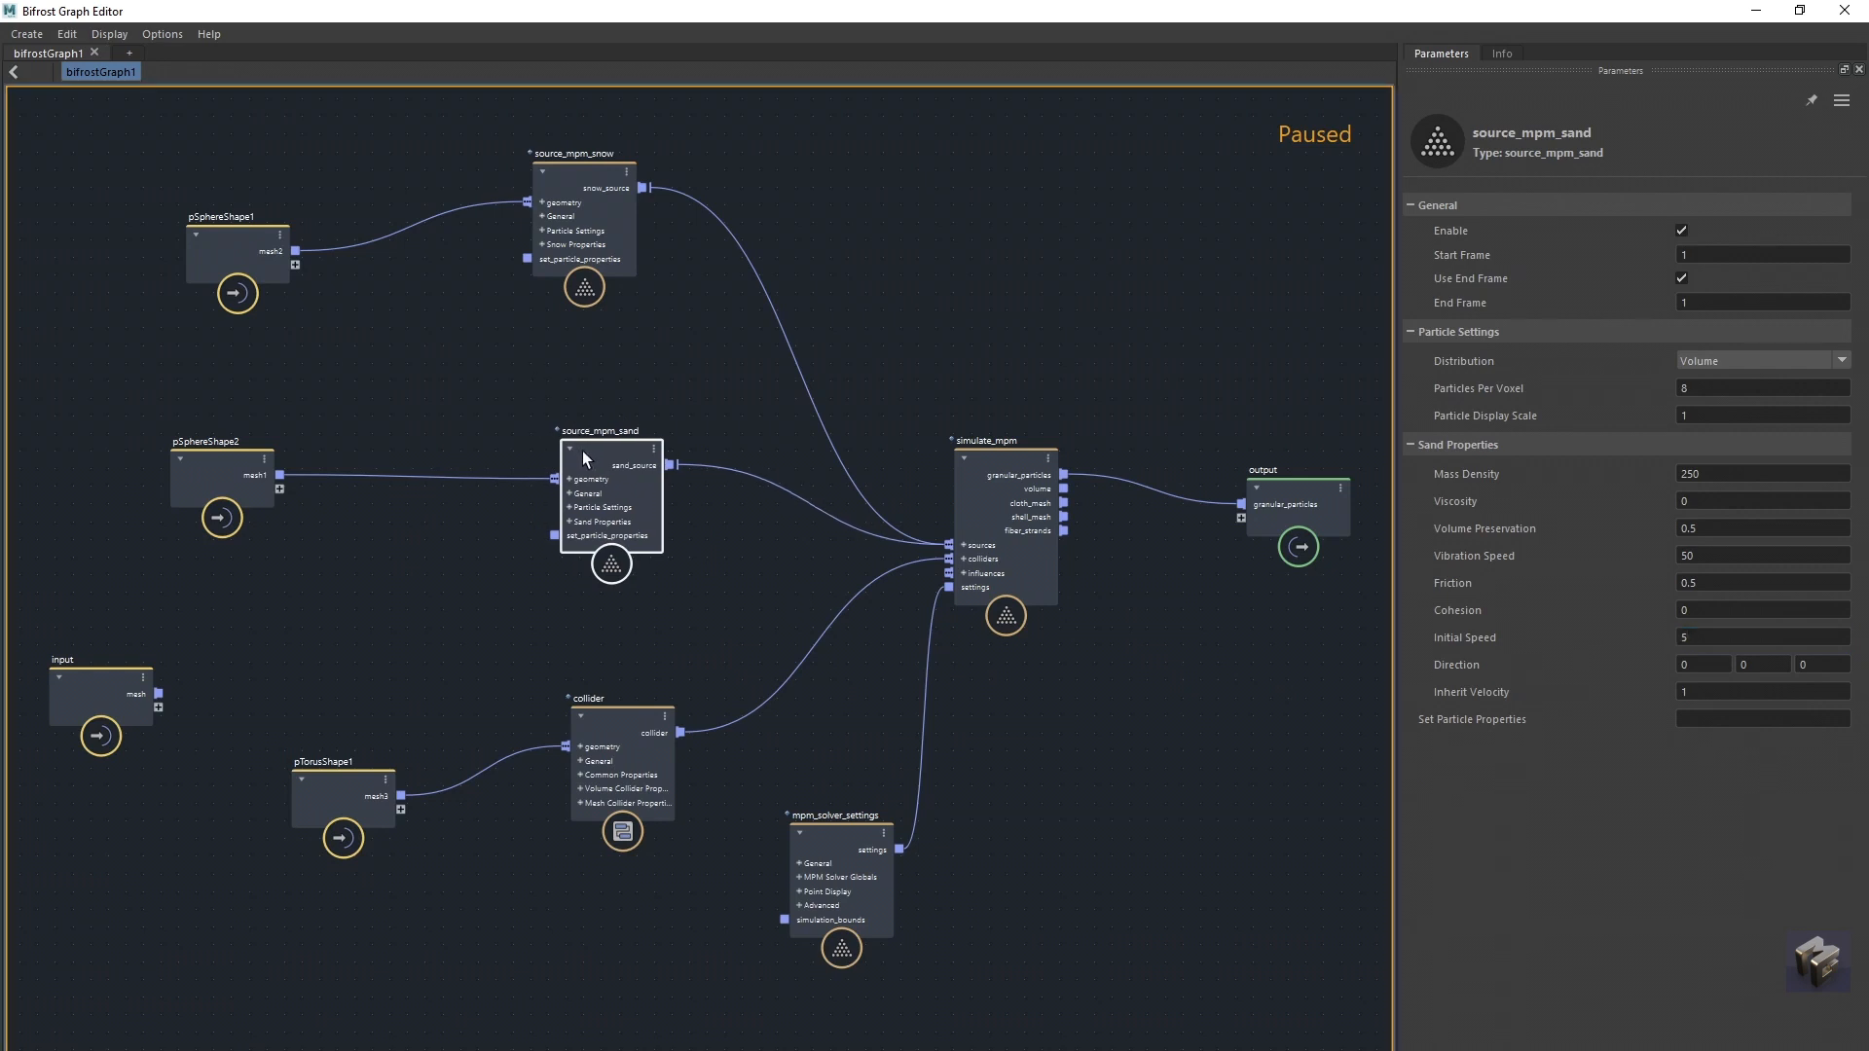
{"action": "left_click", "coordinate": [1713, 528]}
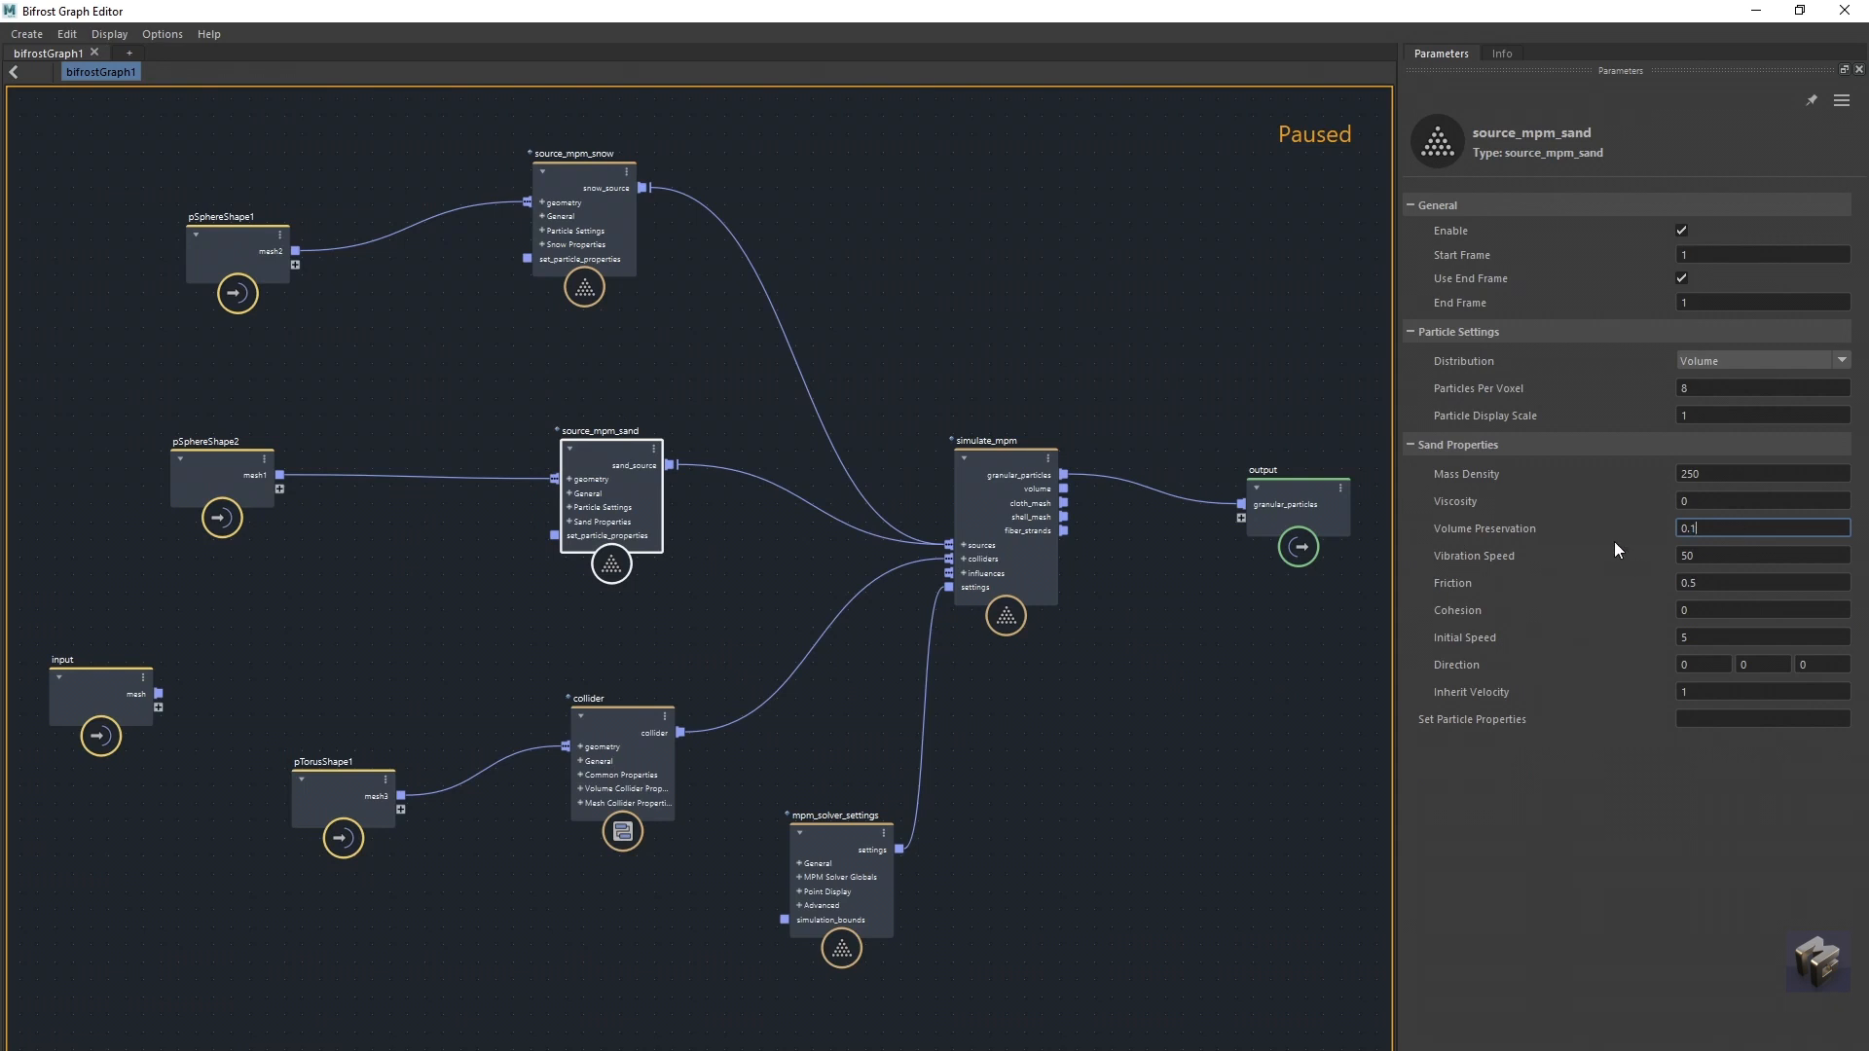
{"action": "double_click", "coordinate": [1713, 474]}
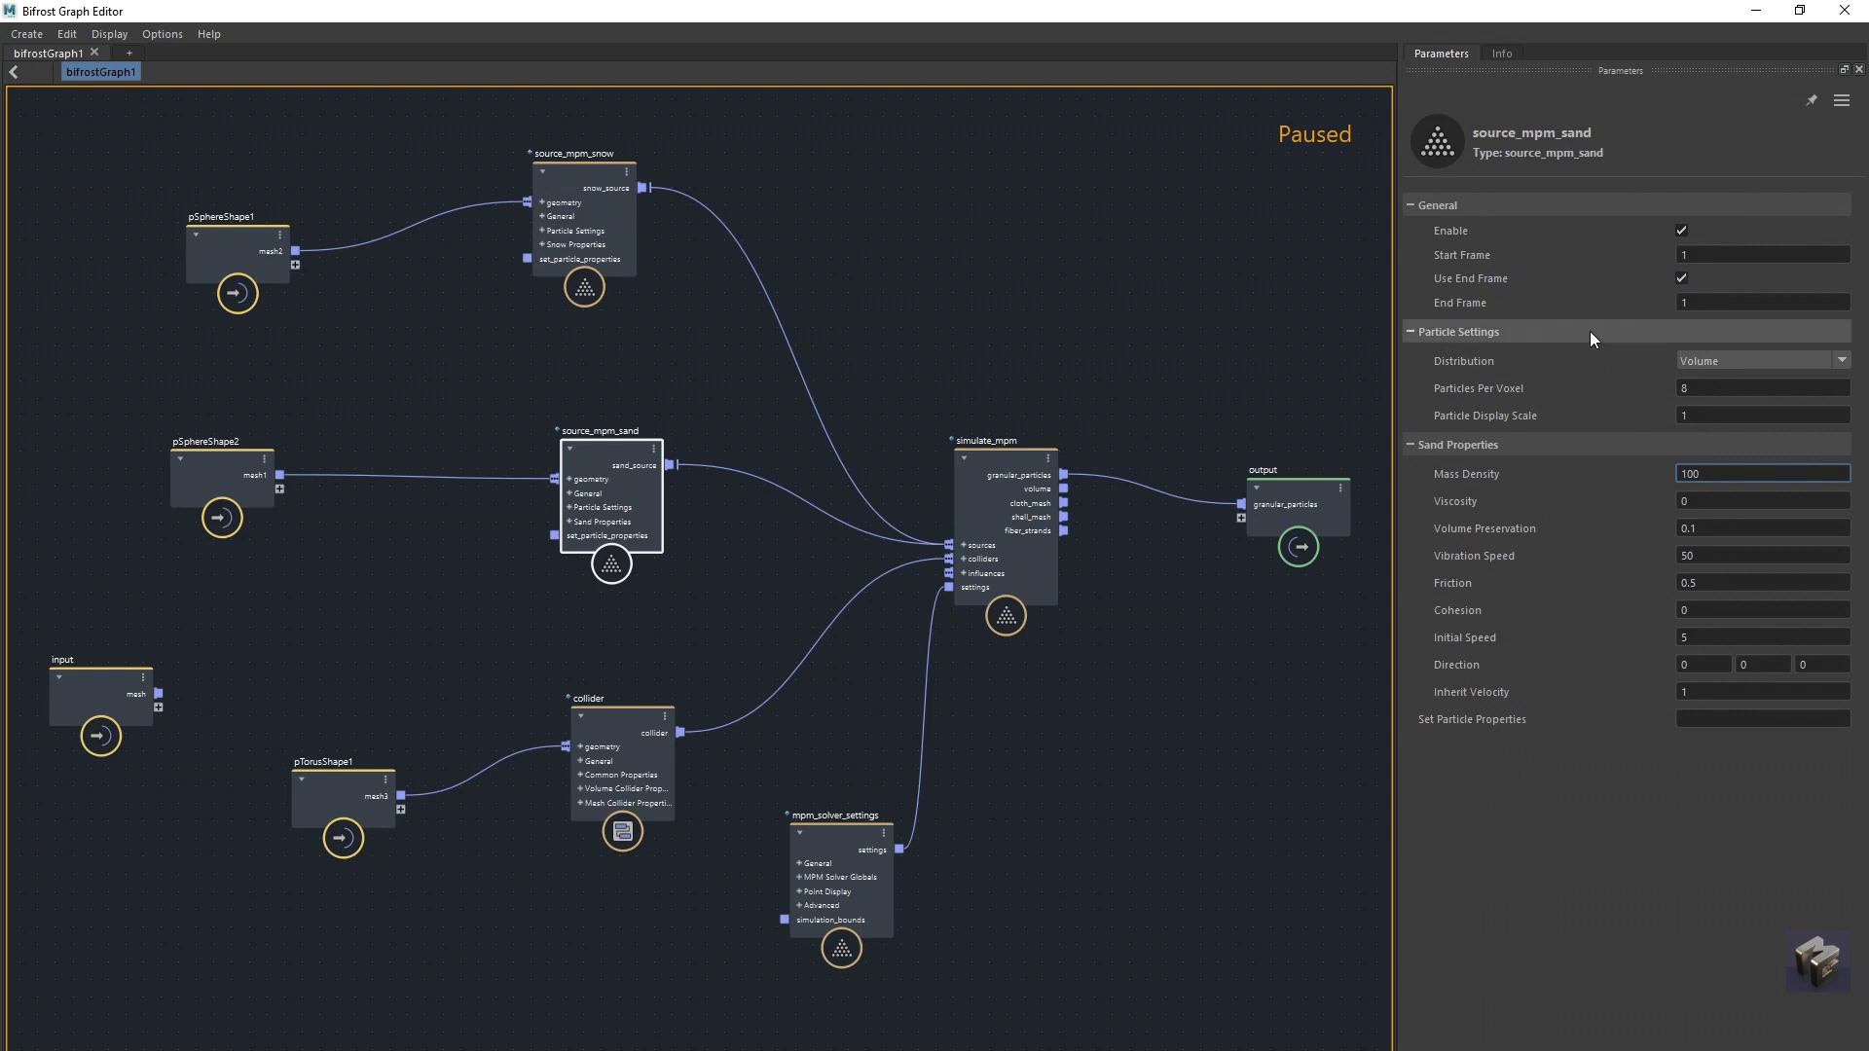
Step: Set End Frame to 100 on both the source_mpm_sand and source_mpm_snow nodes
{"action": "left_click", "coordinate": [1695, 303]}
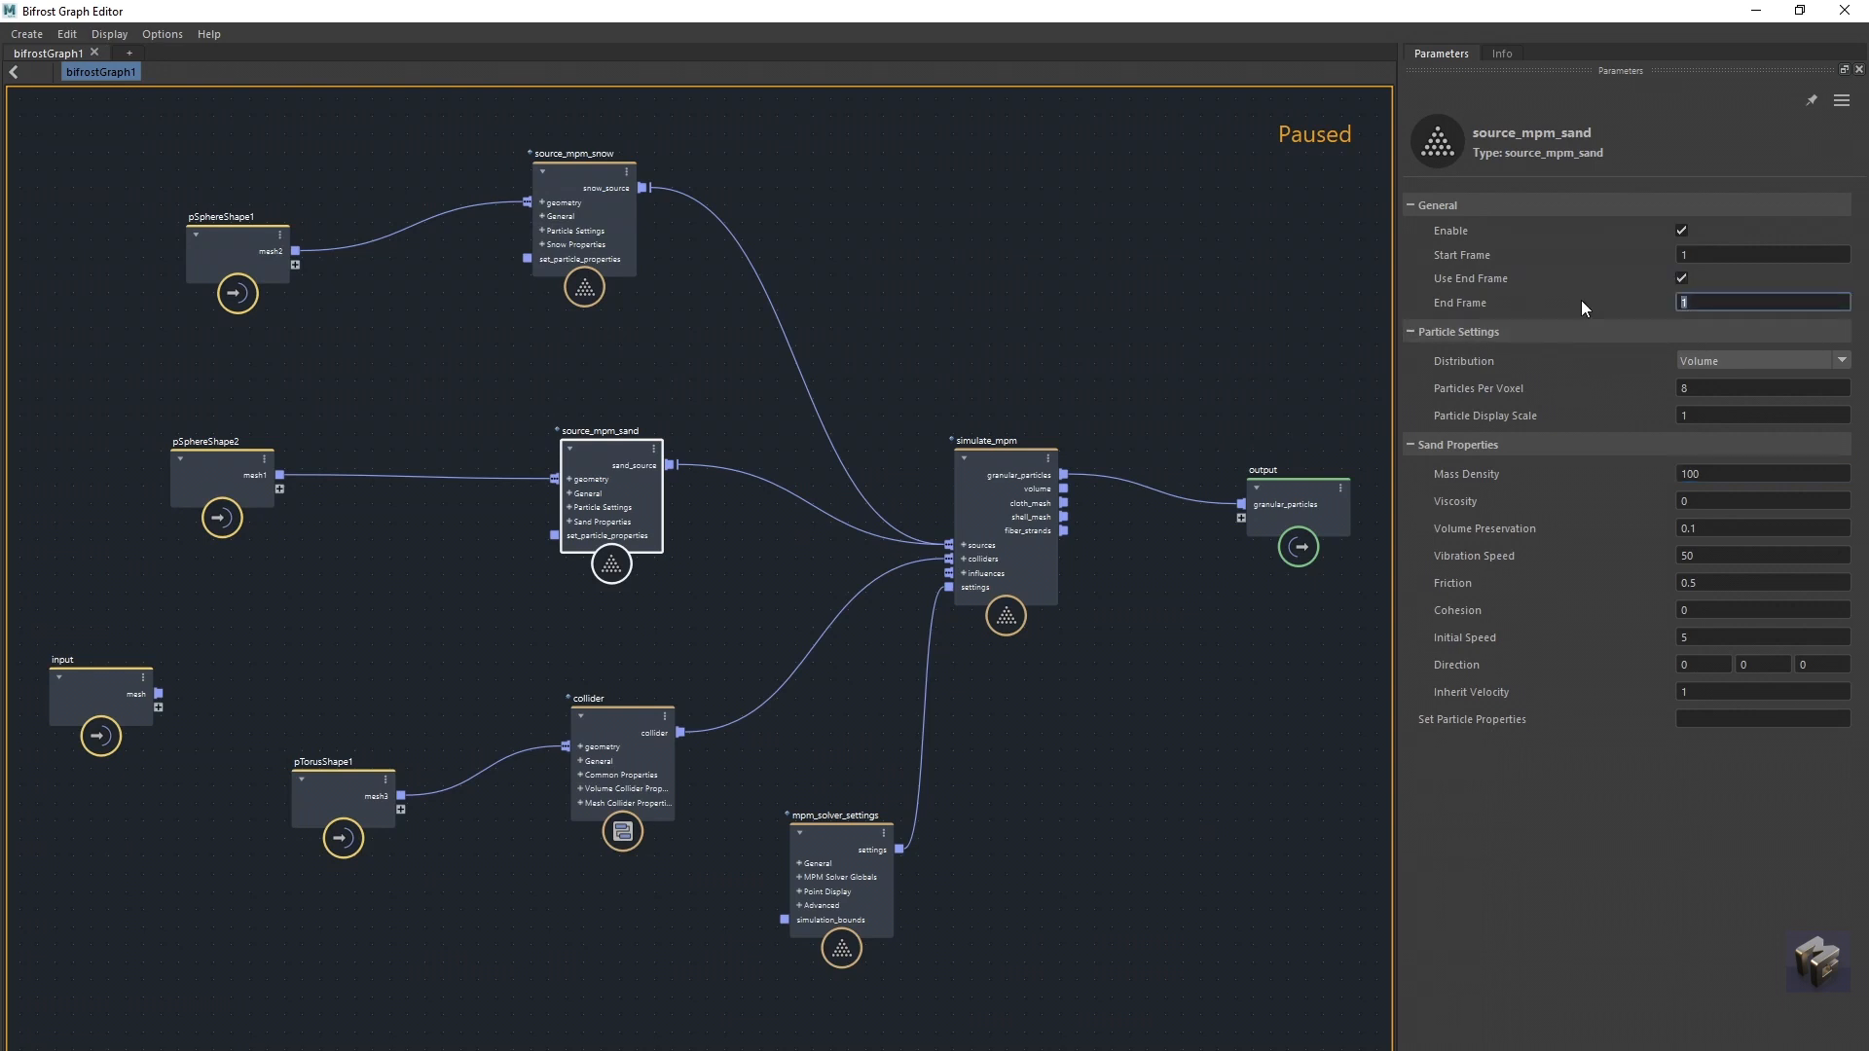
{"action": "type", "text": "100"}
{"action": "left_click_drag", "start_coordinate": [578, 201], "coordinate": [618, 200]}
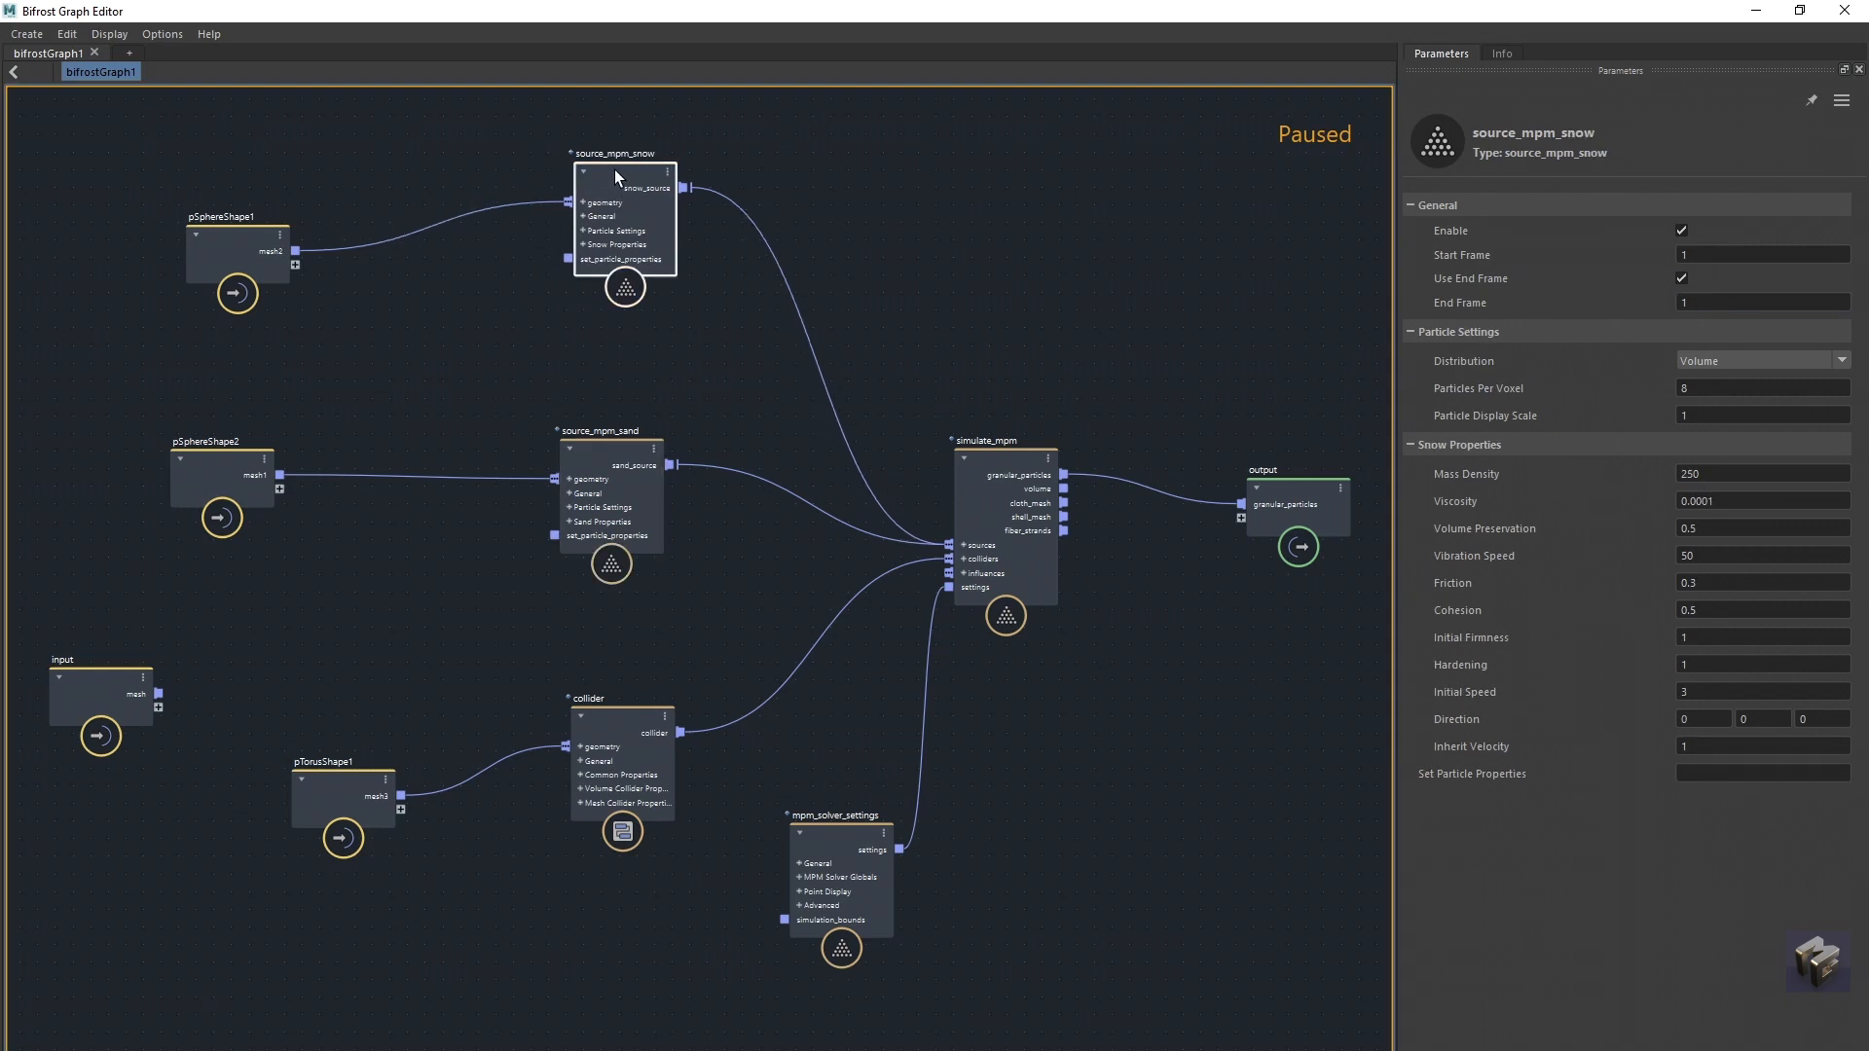
{"action": "left_click", "coordinate": [1711, 303]}
{"action": "type", "text": "100"}
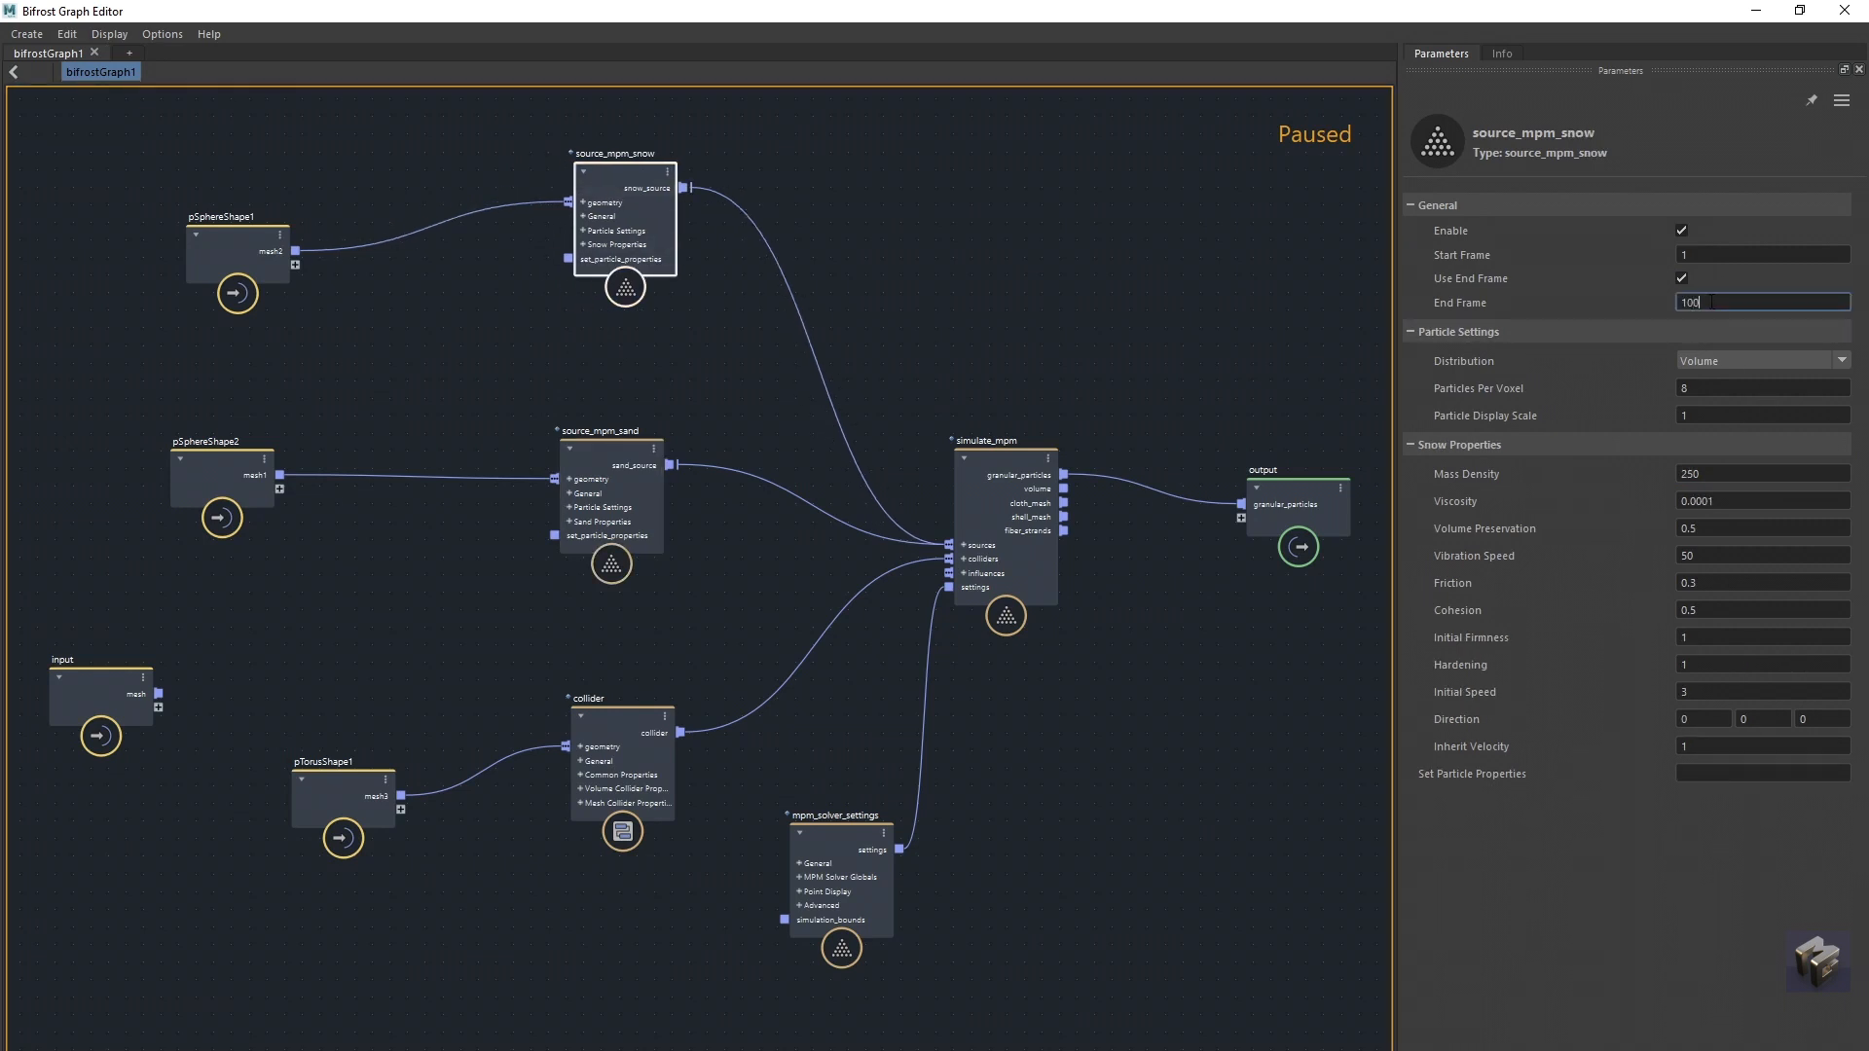
Step: On source_mpm_snow, set Mass Density to 150, Volume Preservation to 0.1 and Hardening to 0.5
{"action": "left_click", "coordinate": [1713, 475]}
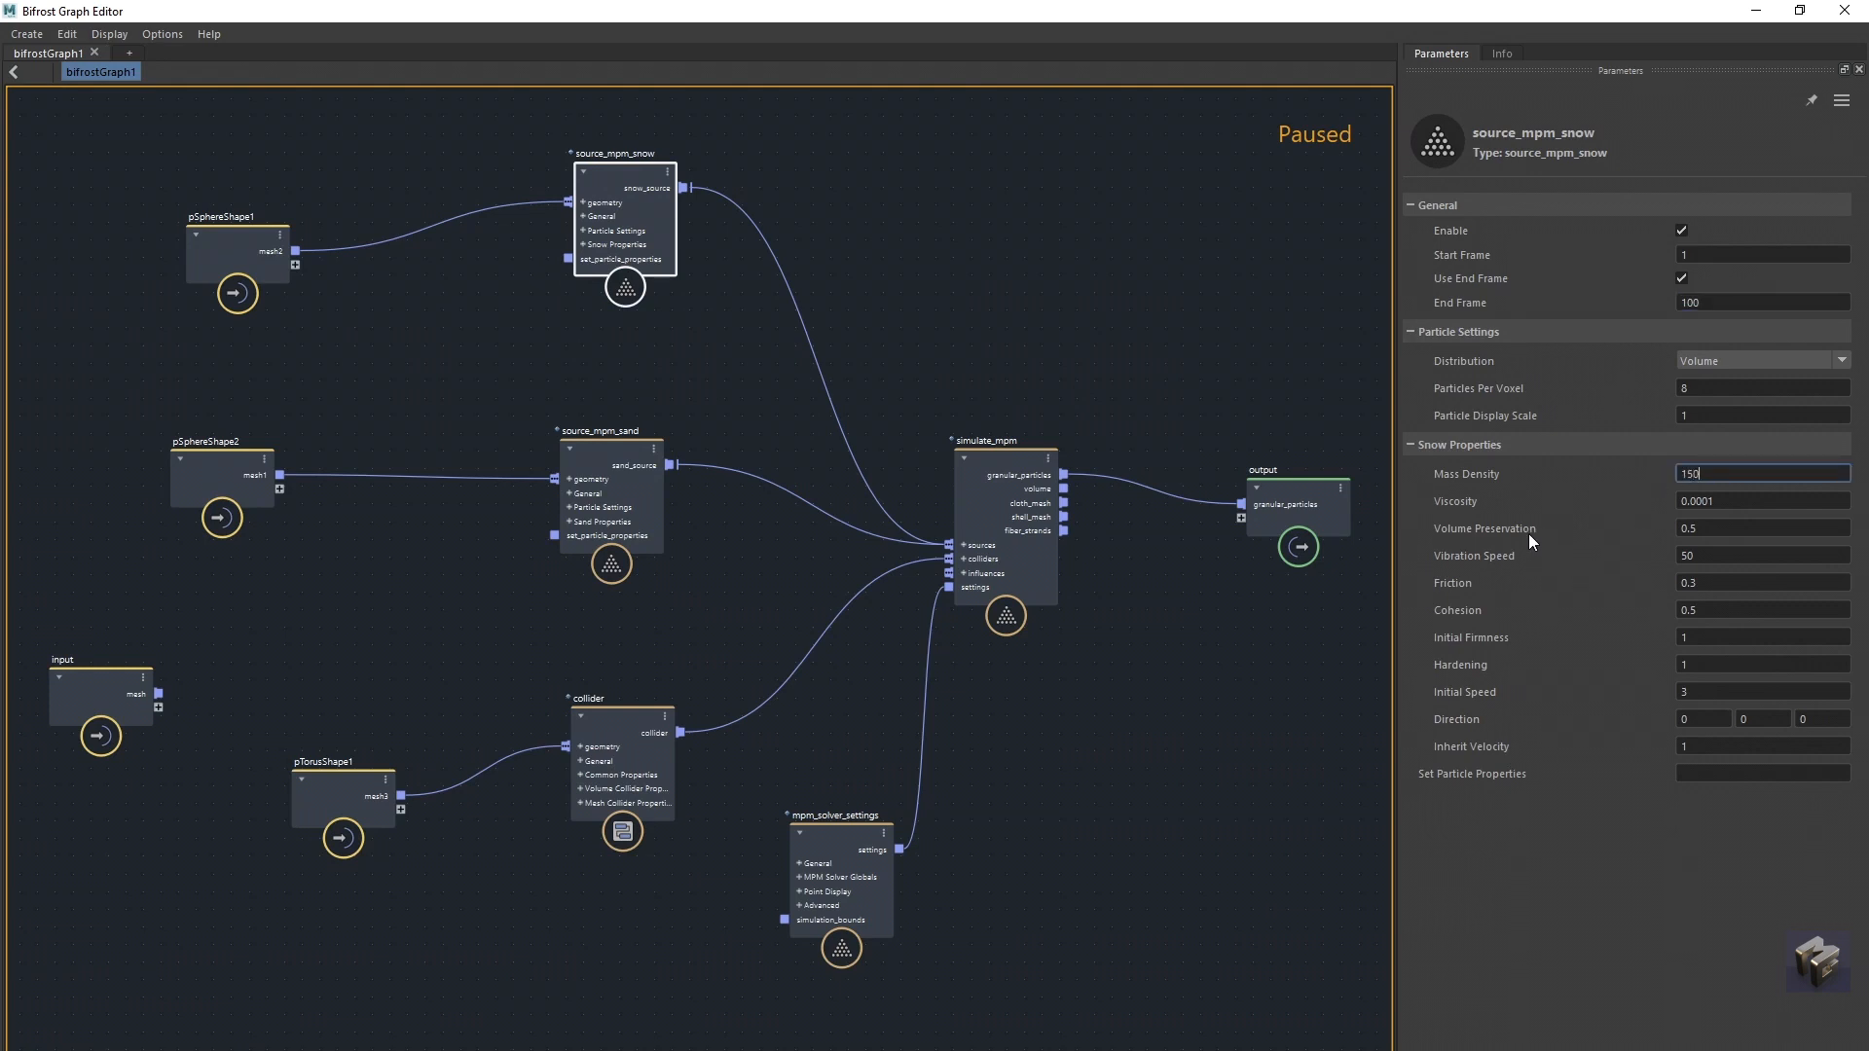
{"action": "double_click", "coordinate": [1695, 528]}
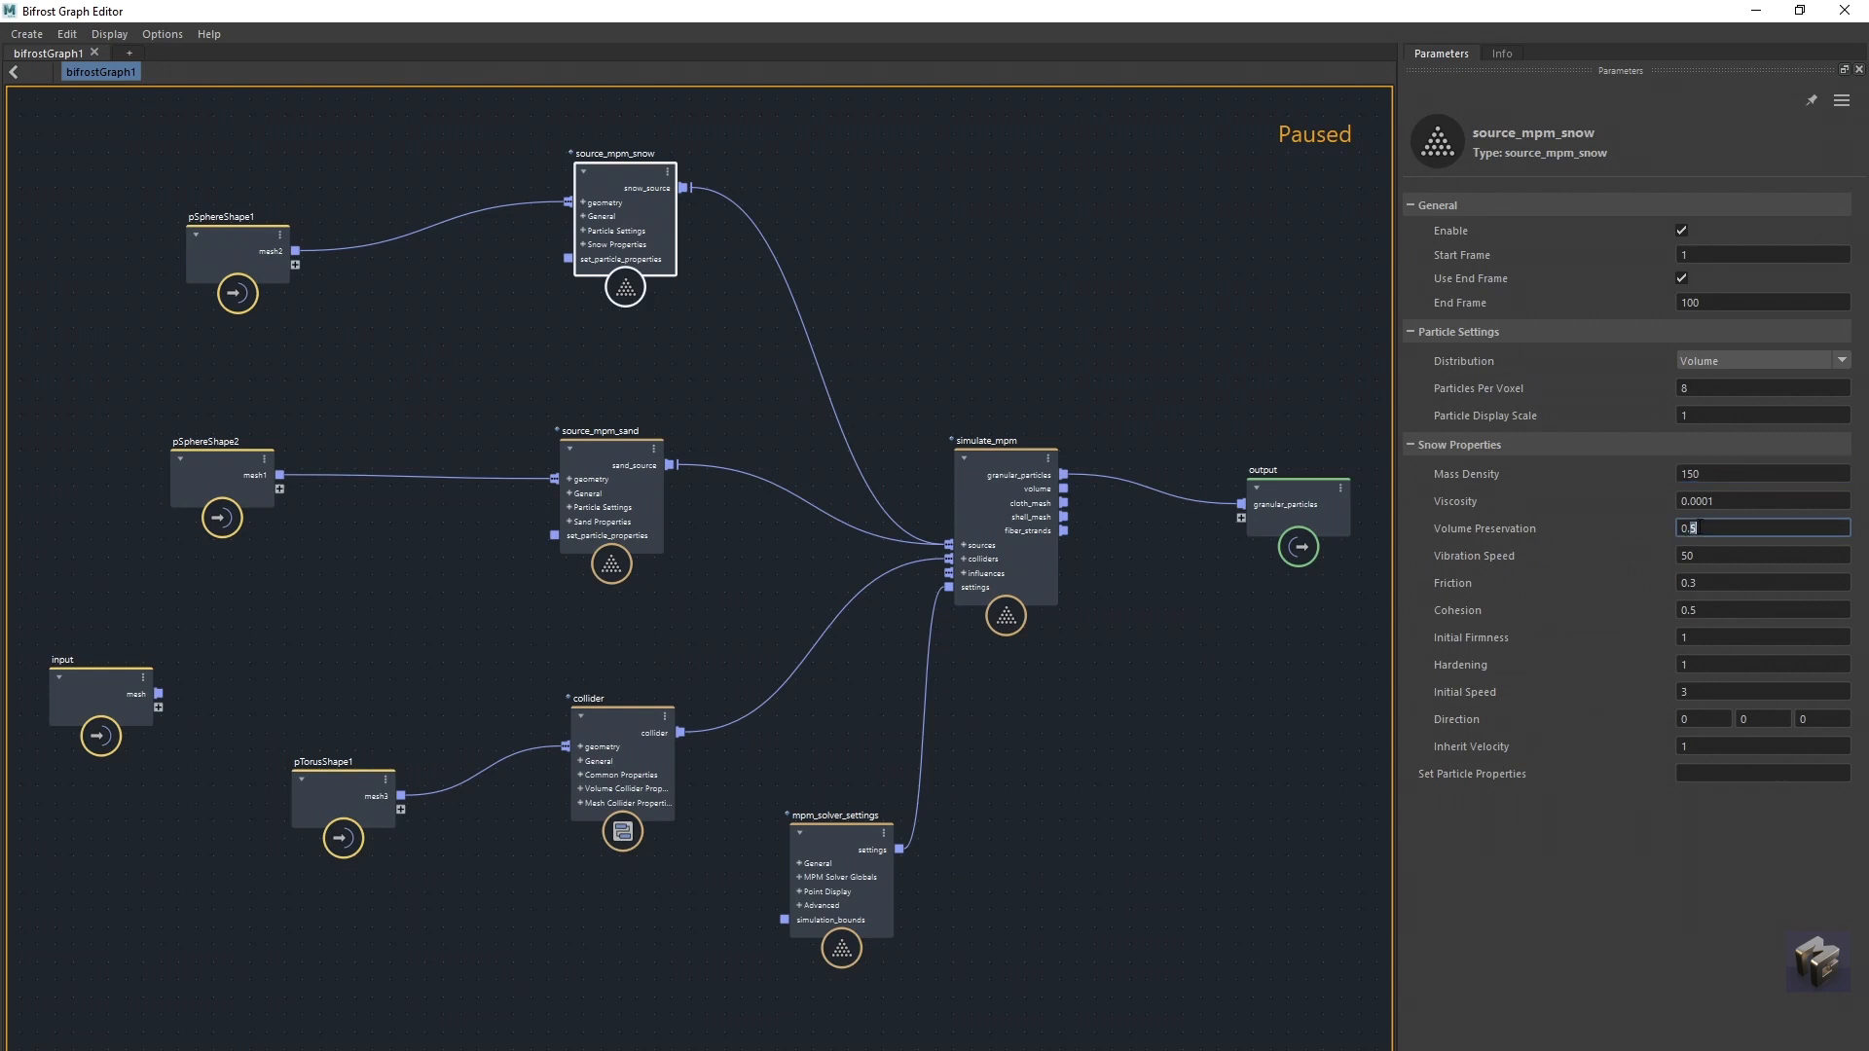
{"action": "type", "text": "1"}
{"action": "left_click", "coordinate": [1696, 663]}
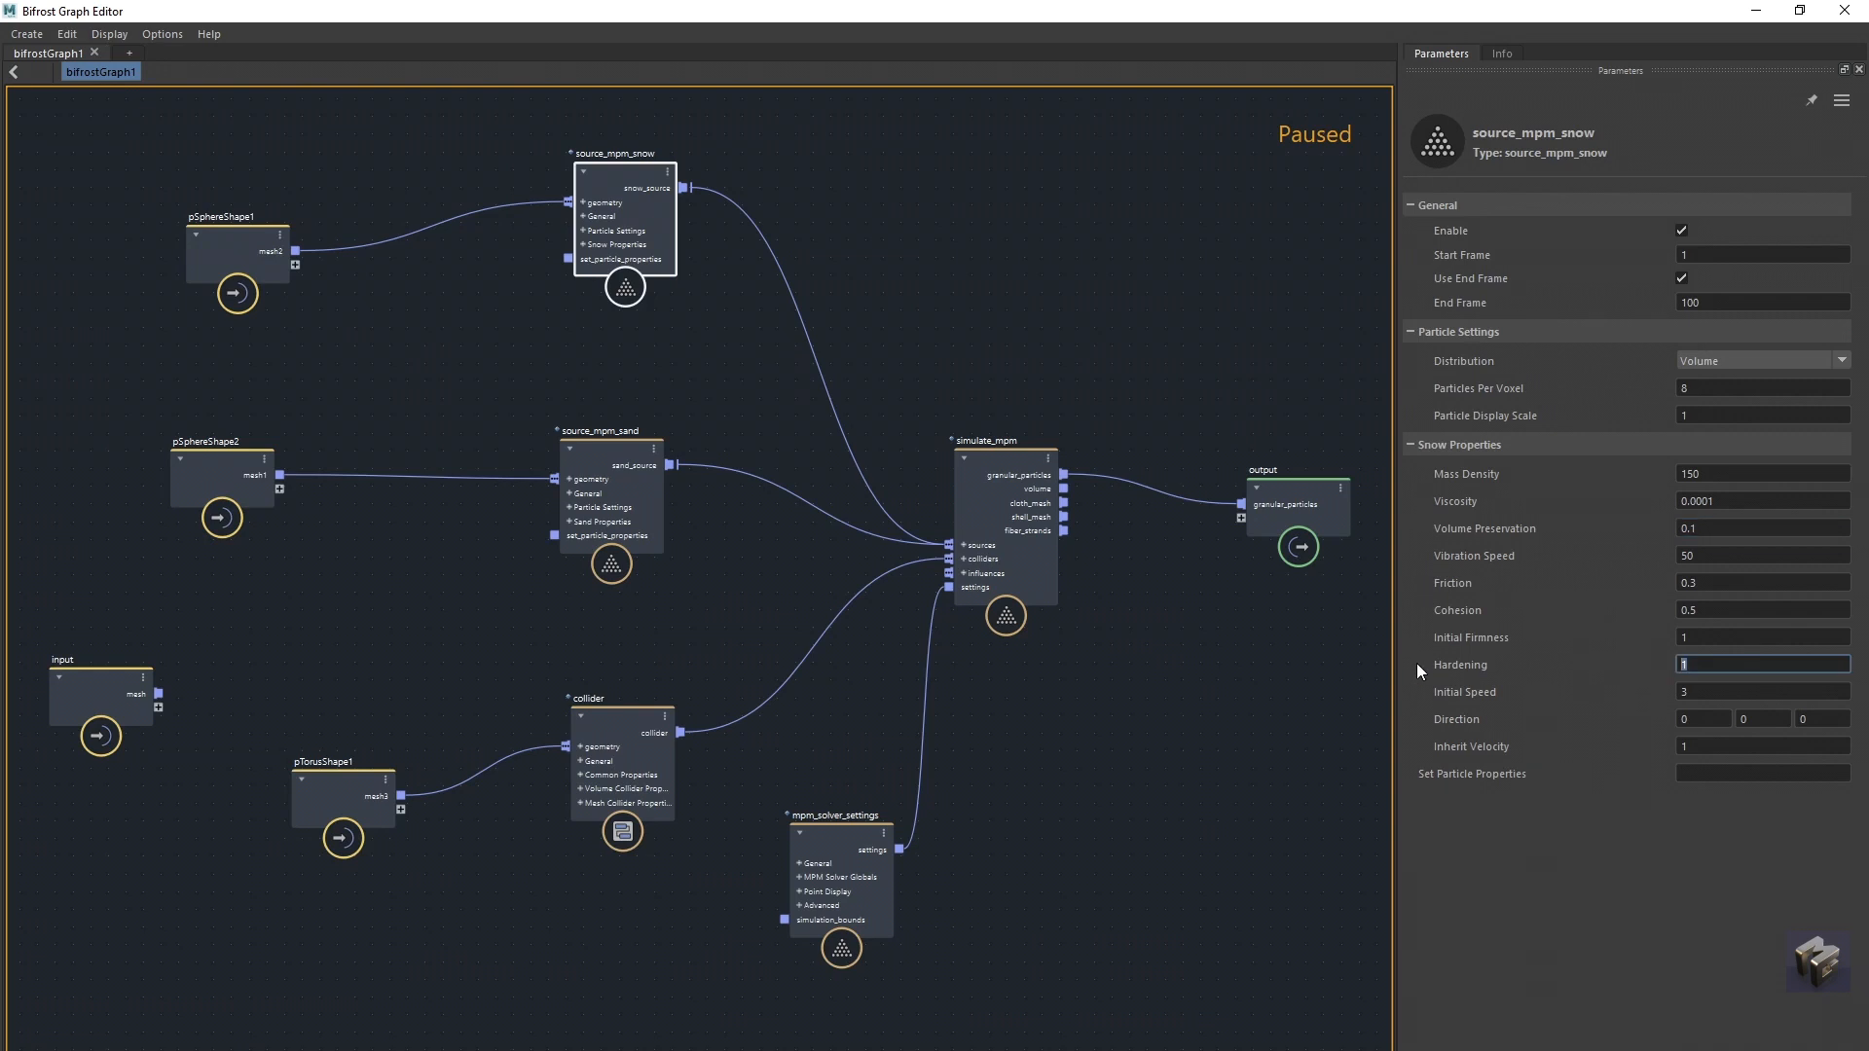
{"action": "type", "text": "0.5"}
{"action": "key", "text": "Tab"}
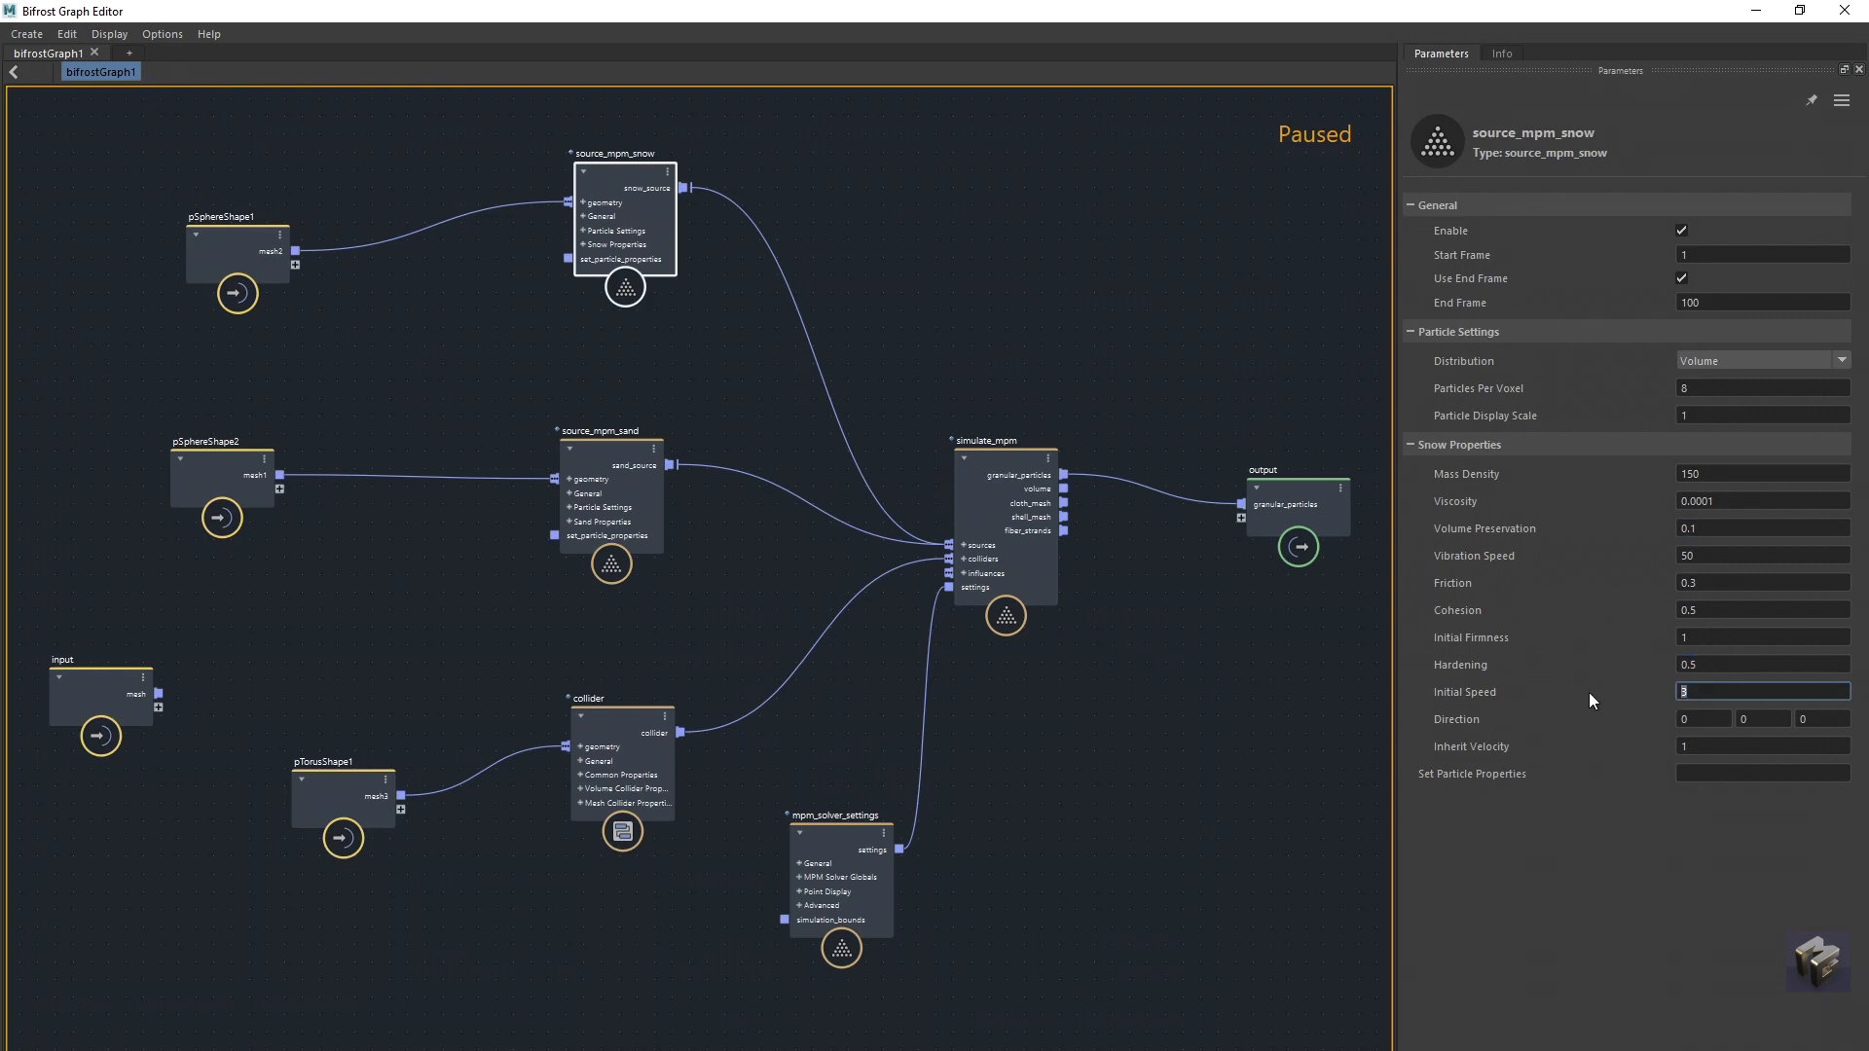
Step: Set Inherit Velocity to 5 on both the source_mpm_snow and source_mpm_sand nodes
{"action": "left_click", "coordinate": [1702, 746]}
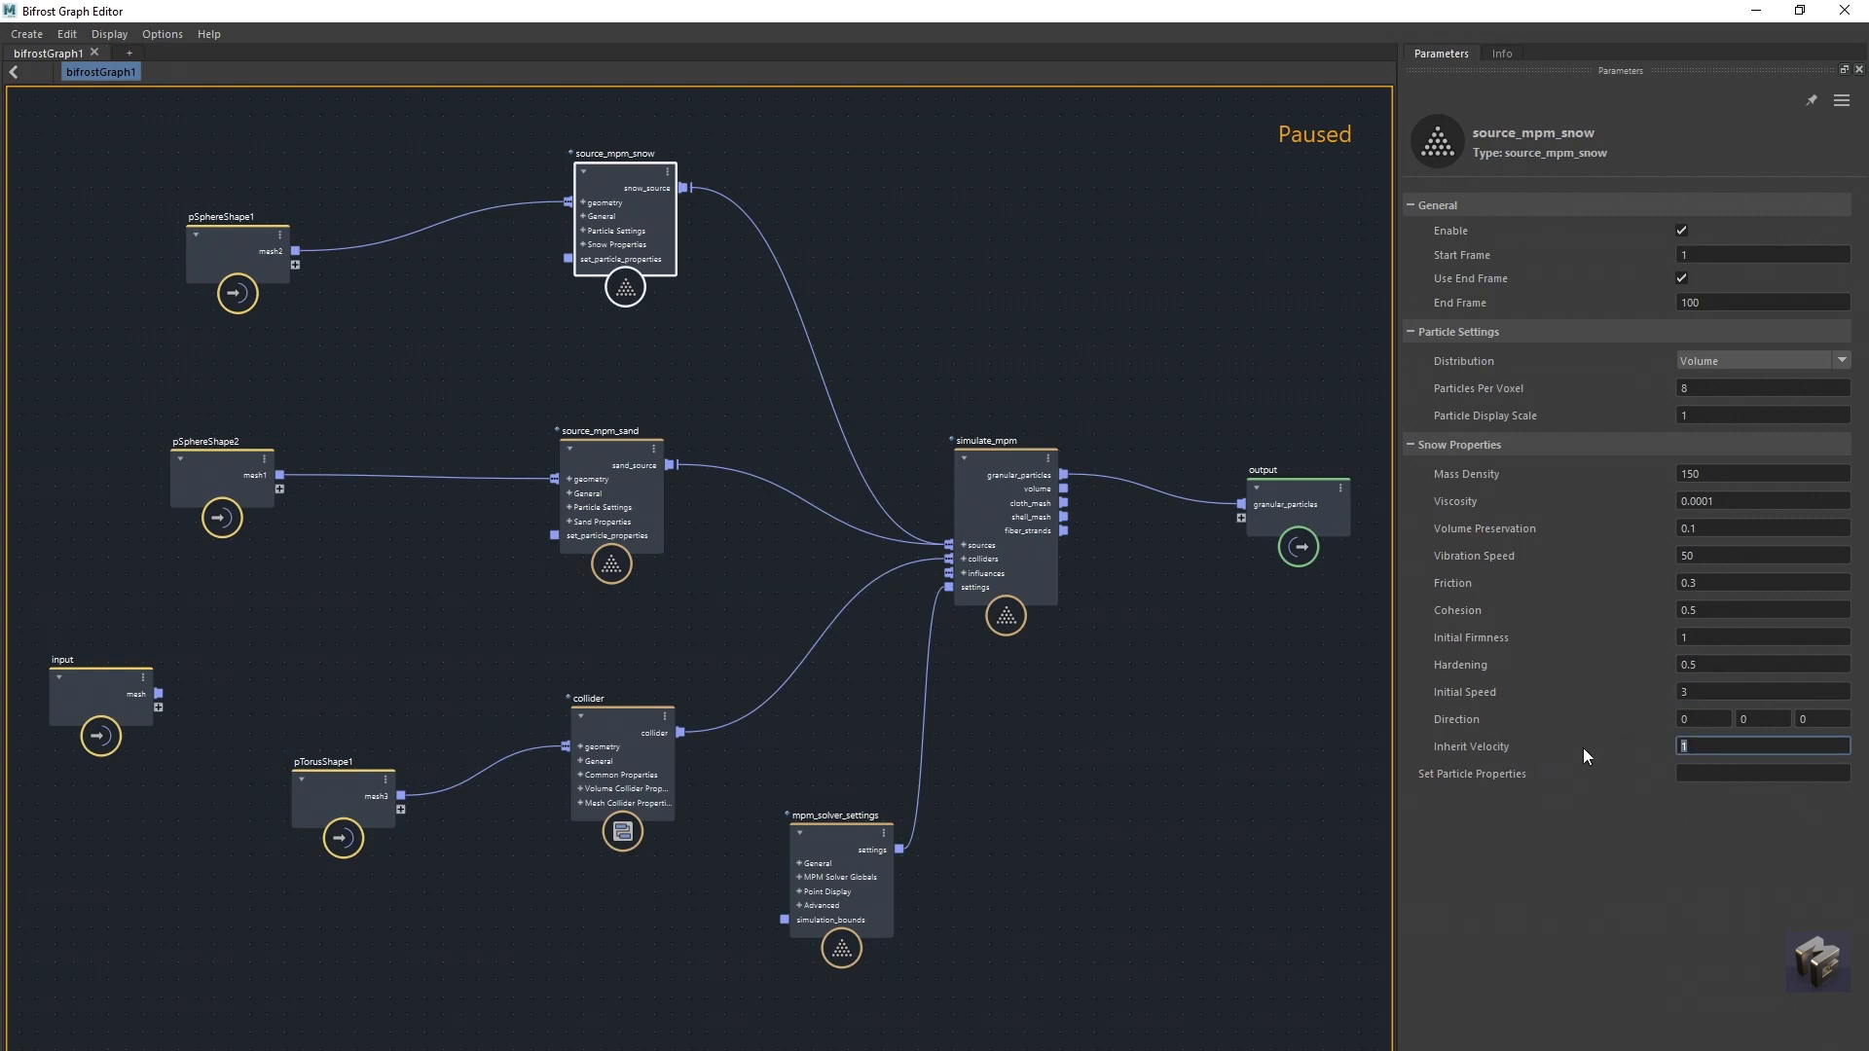
{"action": "type", "text": "5"}
{"action": "left_click", "coordinate": [596, 458]}
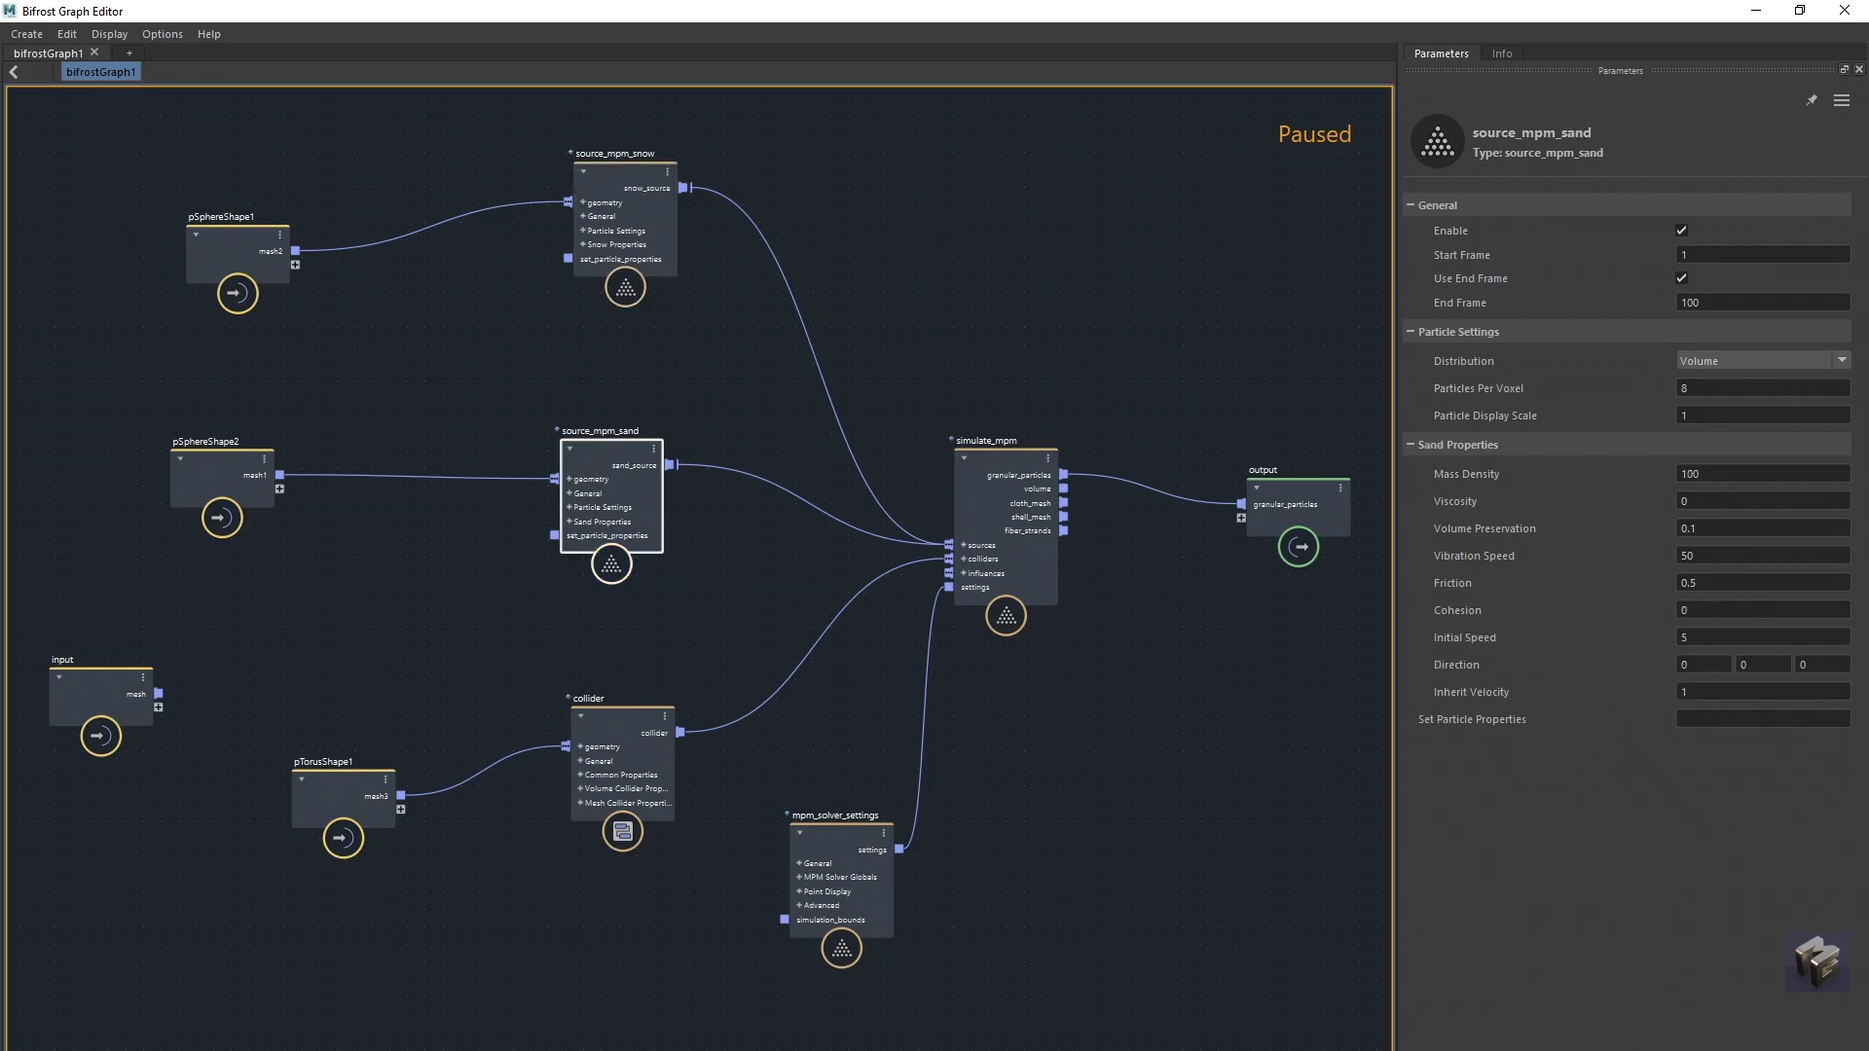
{"action": "double_click", "coordinate": [1693, 693]}
{"action": "type", "text": "5"}
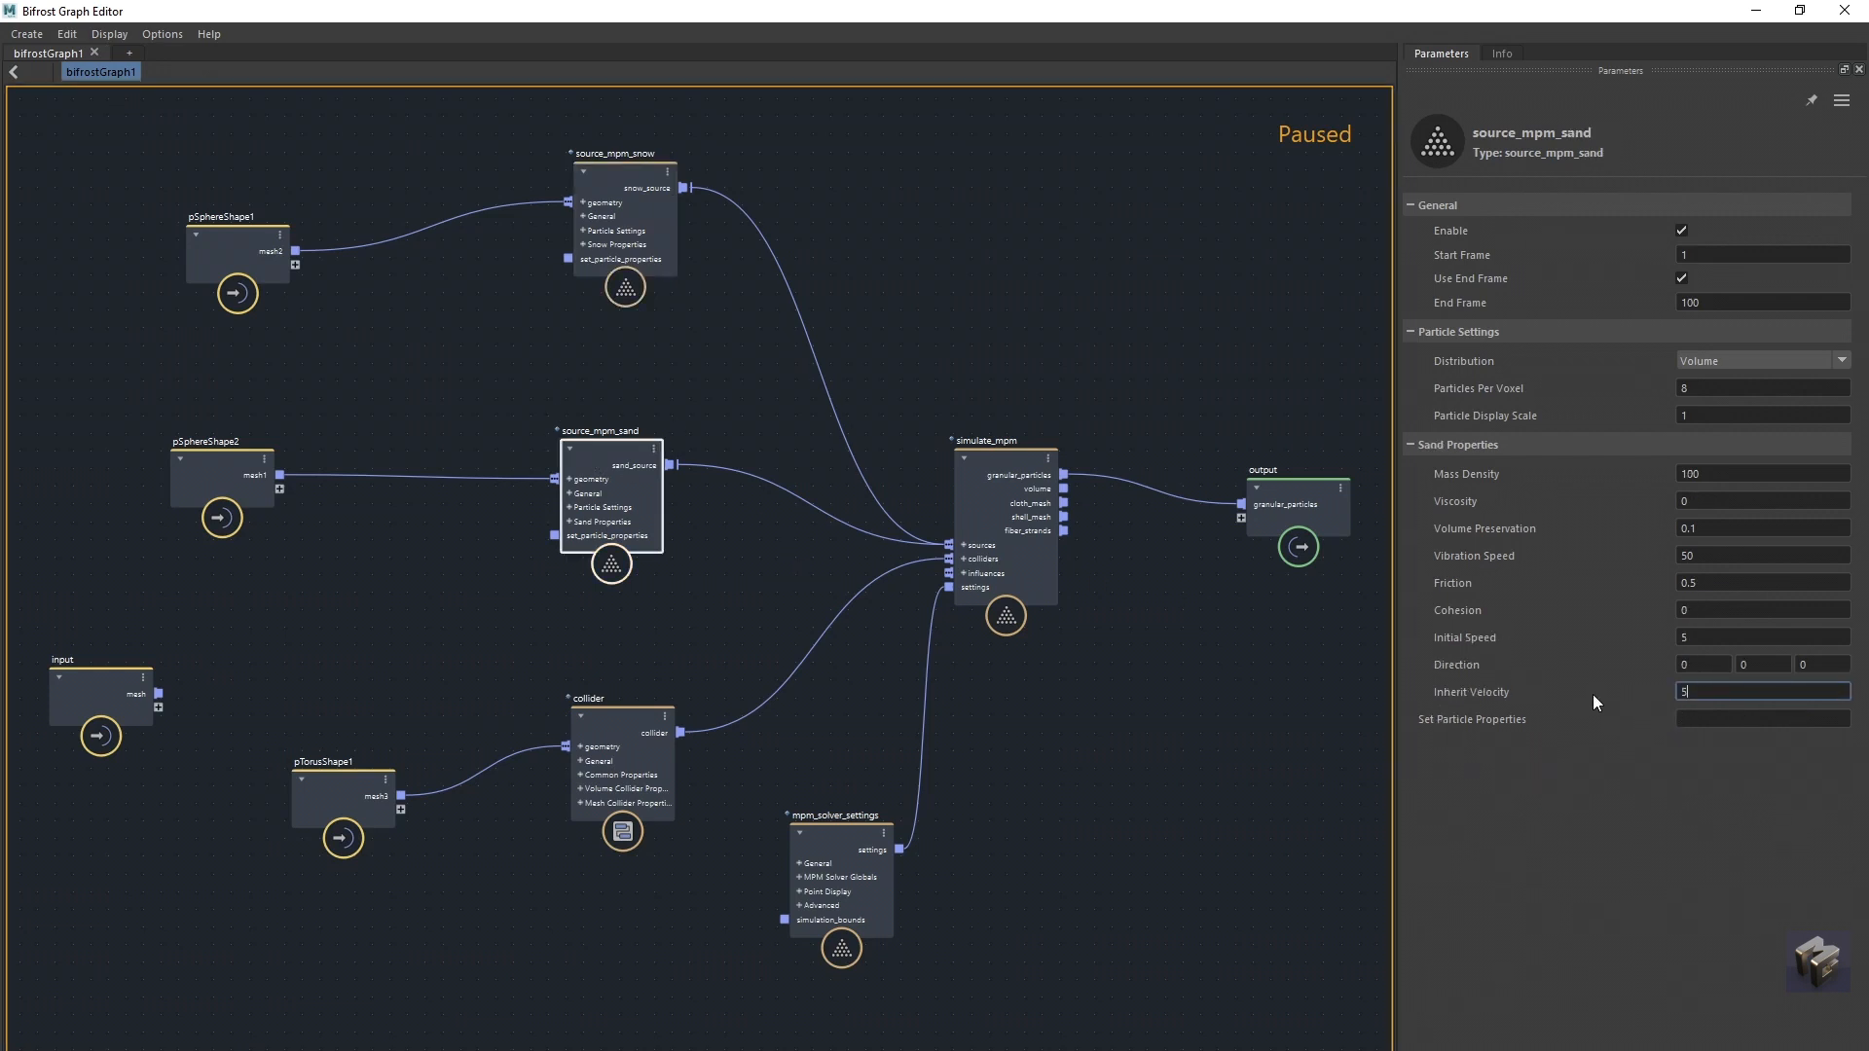
Step: Move the snow and sand source nodes closer together and expand the Sand Properties ports on source_mpm_sand
{"action": "left_click_drag", "start_coordinate": [606, 459], "coordinate": [615, 456]}
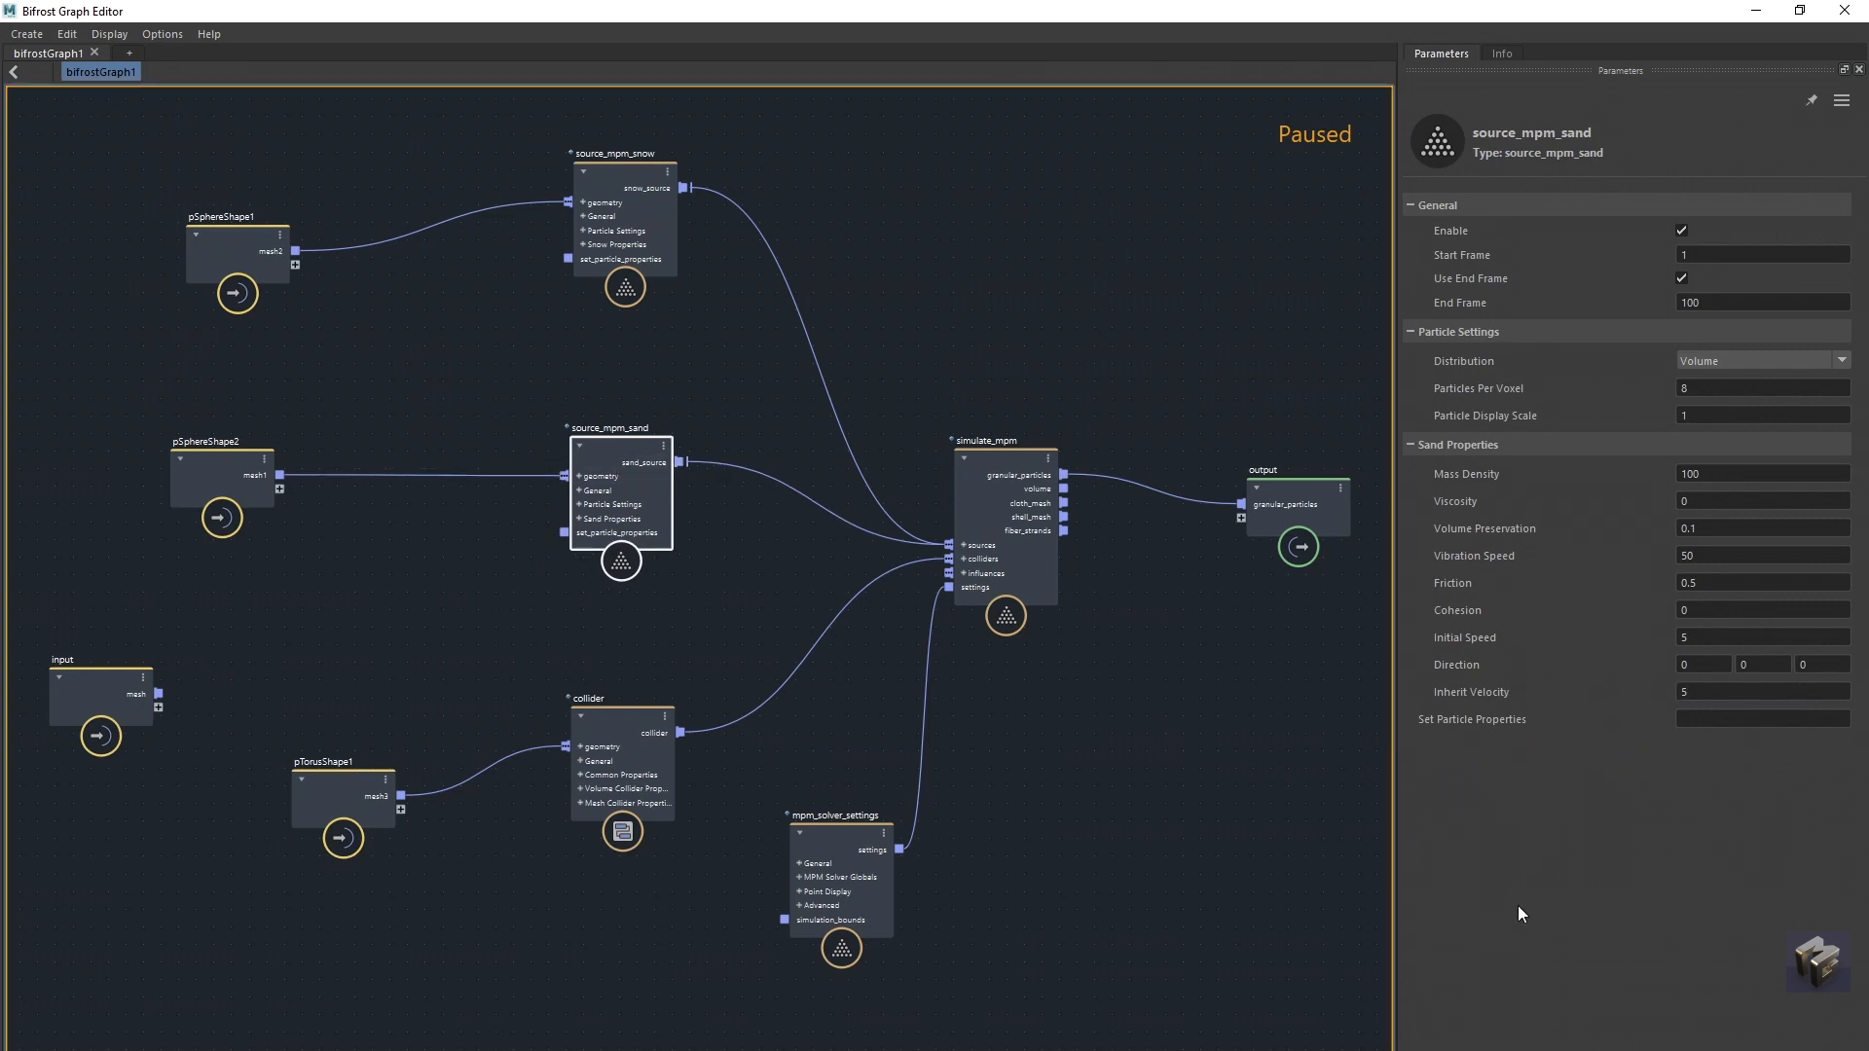
{"action": "left_click_drag", "start_coordinate": [592, 172], "coordinate": [599, 195]}
{"action": "left_click_drag", "start_coordinate": [603, 460], "coordinate": [622, 420]}
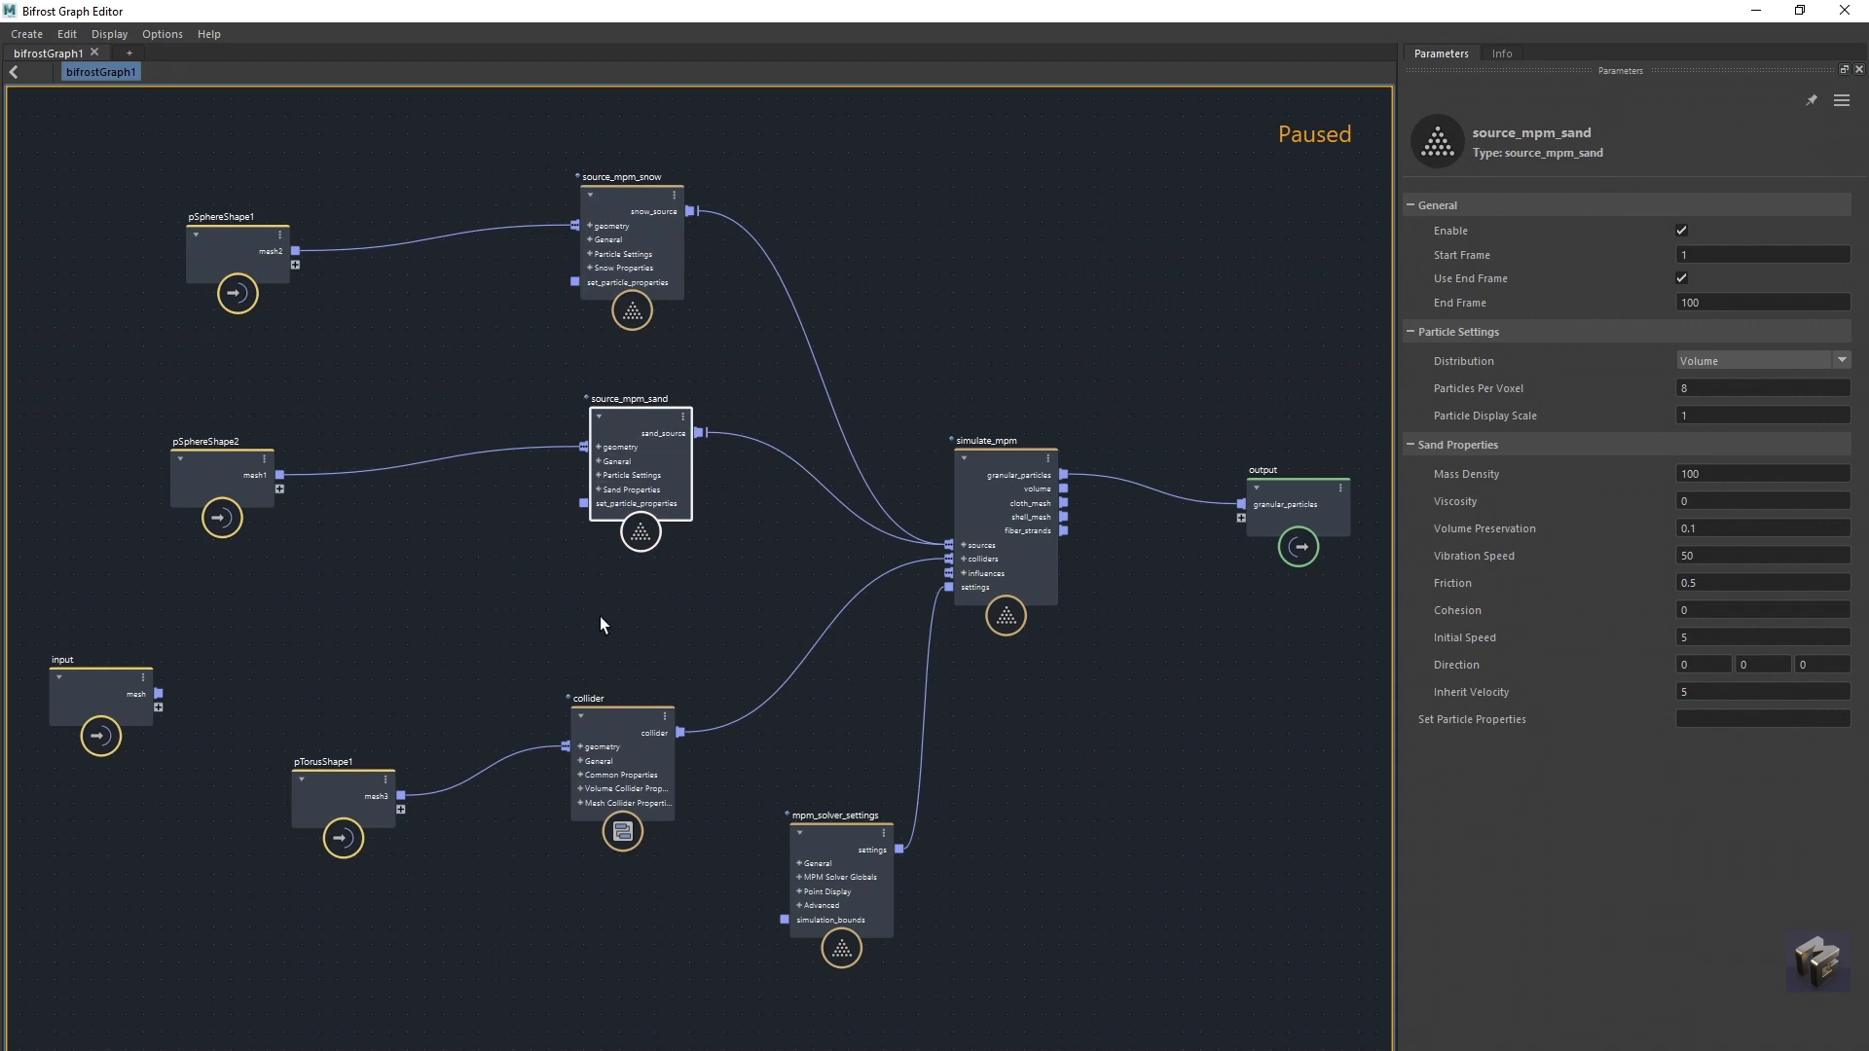
{"action": "left_click", "coordinate": [597, 487]}
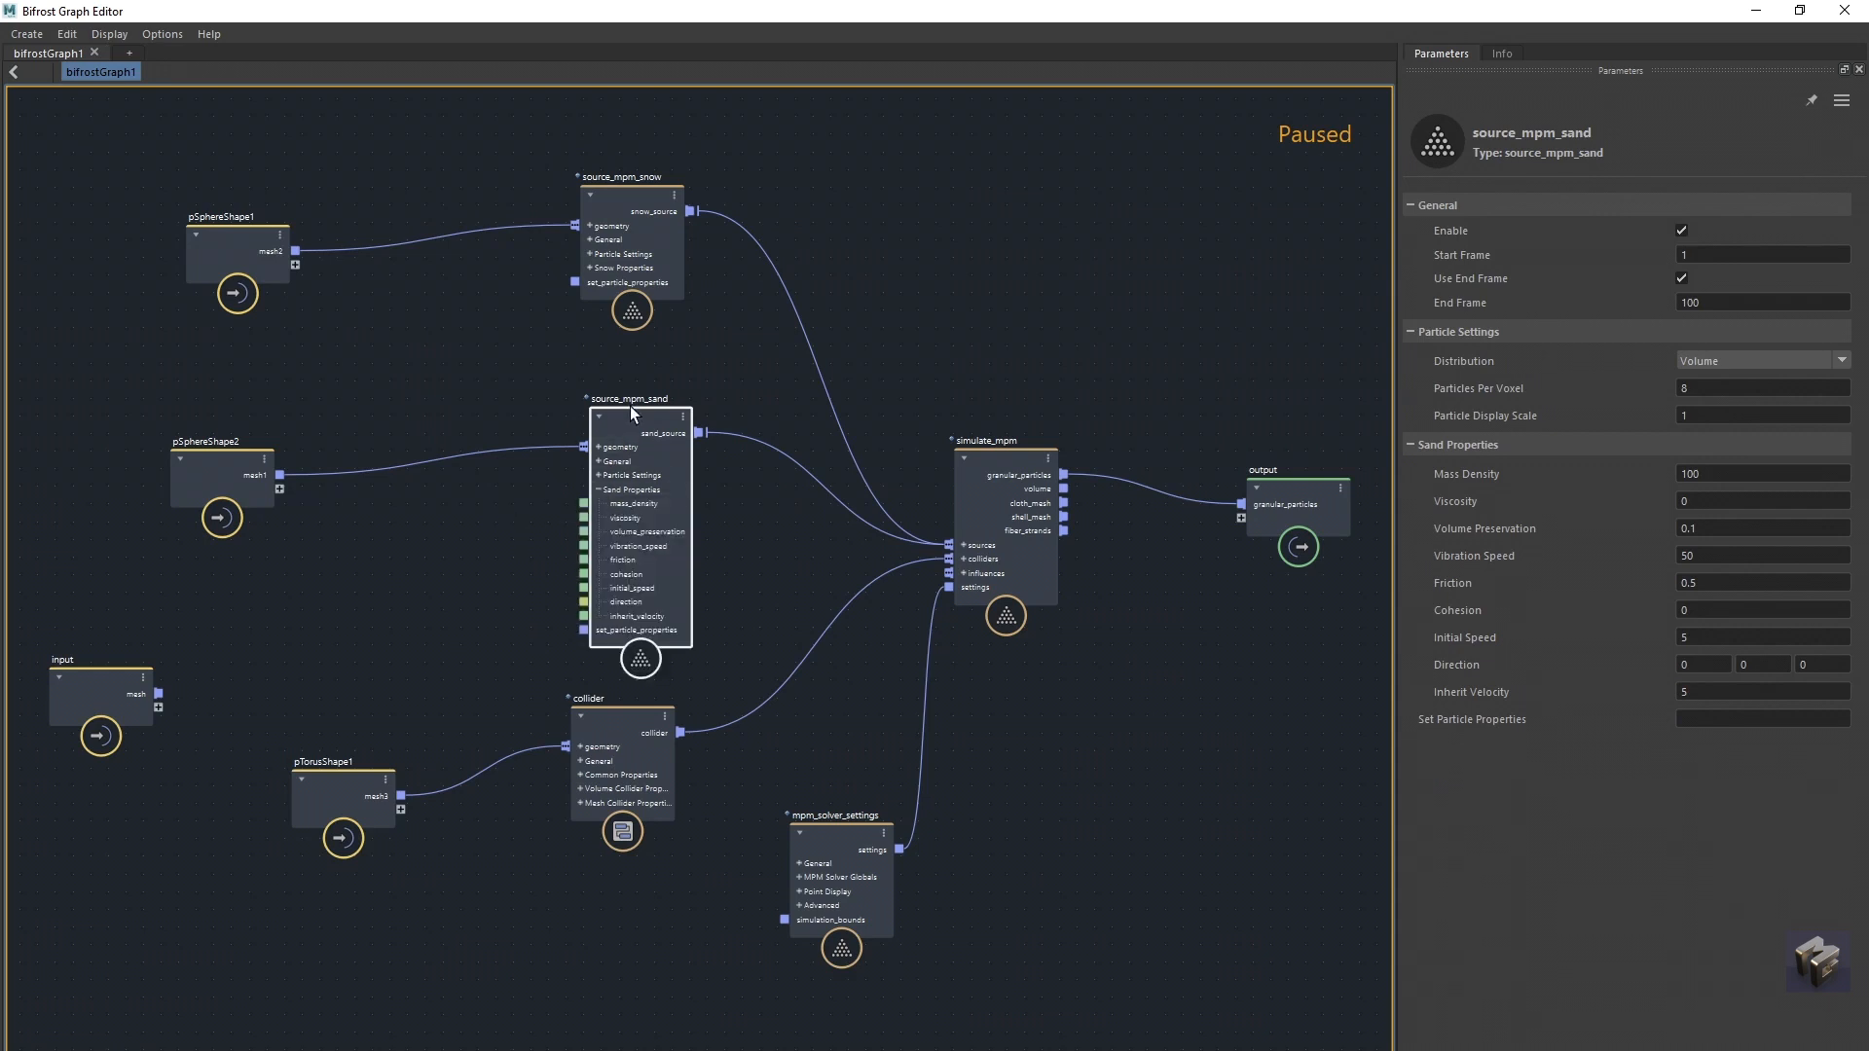
{"action": "left_click_drag", "start_coordinate": [628, 406], "coordinate": [632, 362]}
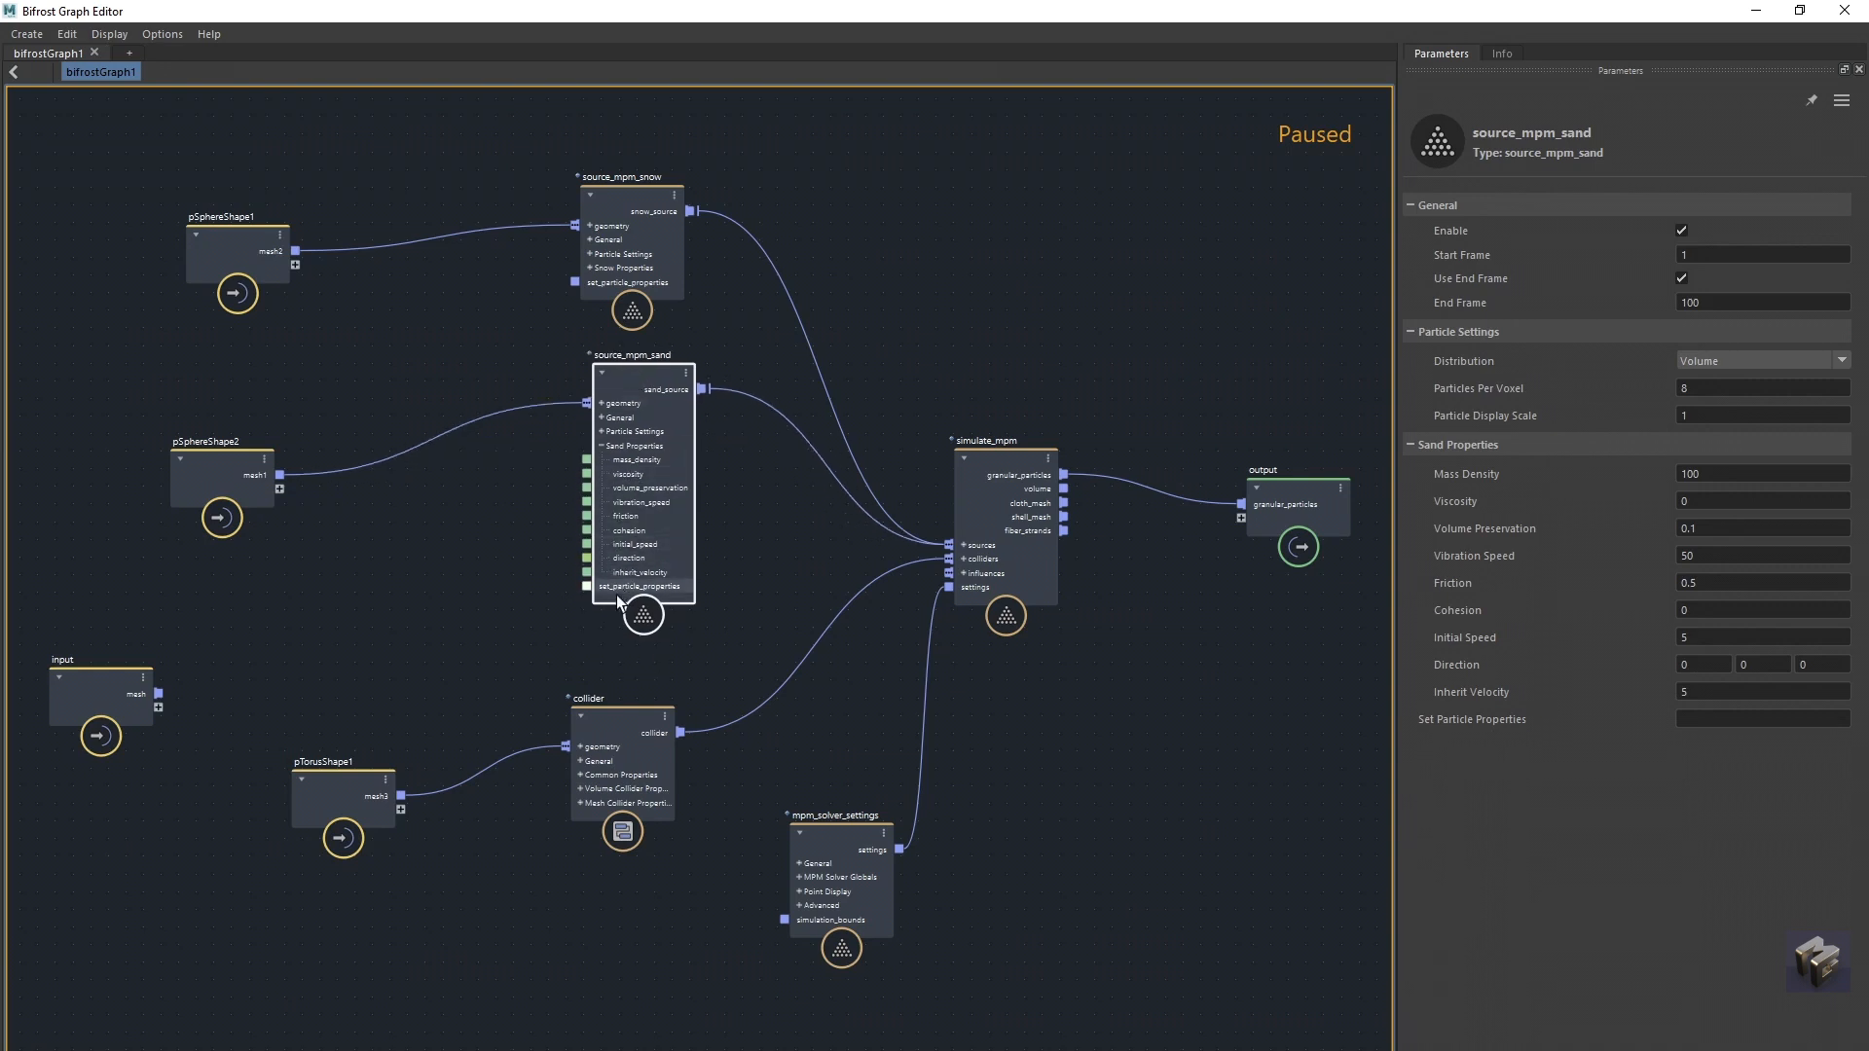
Step: Add a fractal_turbulence node between pSphereShape2 and the collider node, moving the unused input node out of the way
{"action": "left_click", "coordinate": [512, 598]}
{"action": "scroll", "coordinate": [487, 603], "scroll_direction": "up", "scroll_amount": 5}
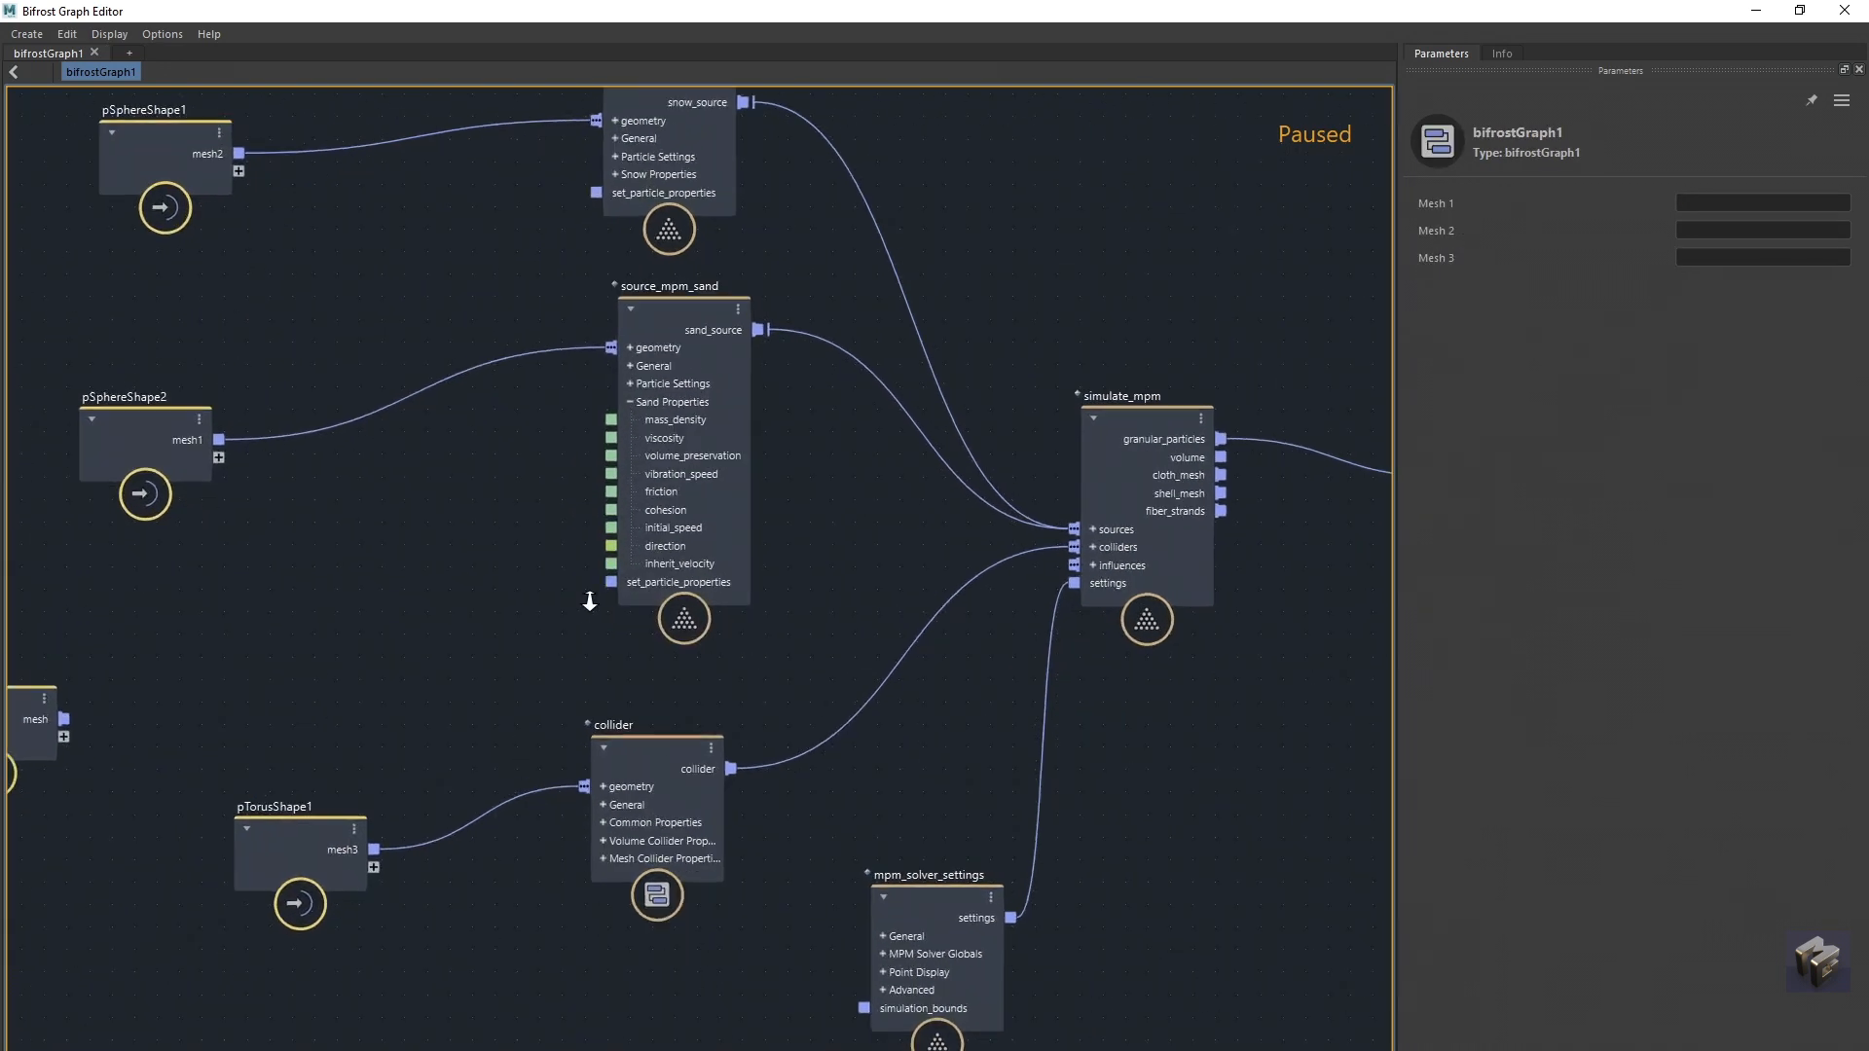
{"action": "key", "text": "Tab"}
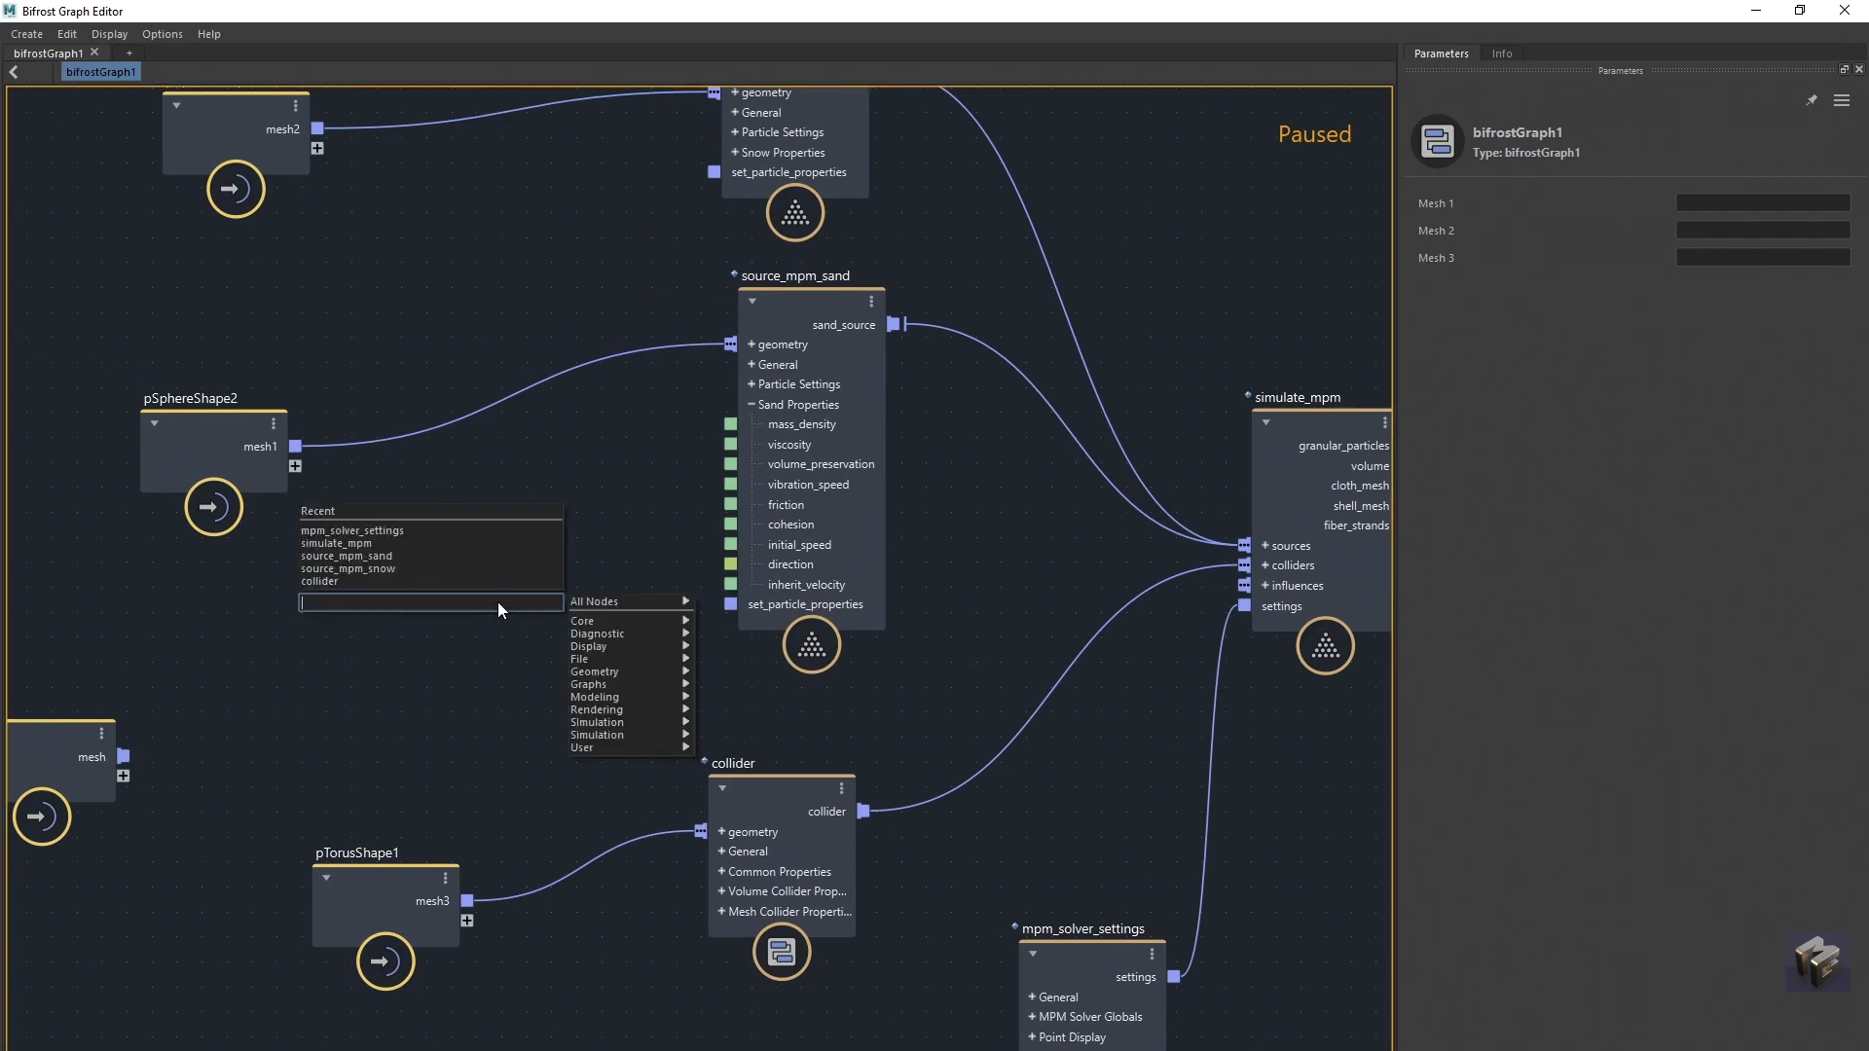
{"action": "type", "text": "turb"}
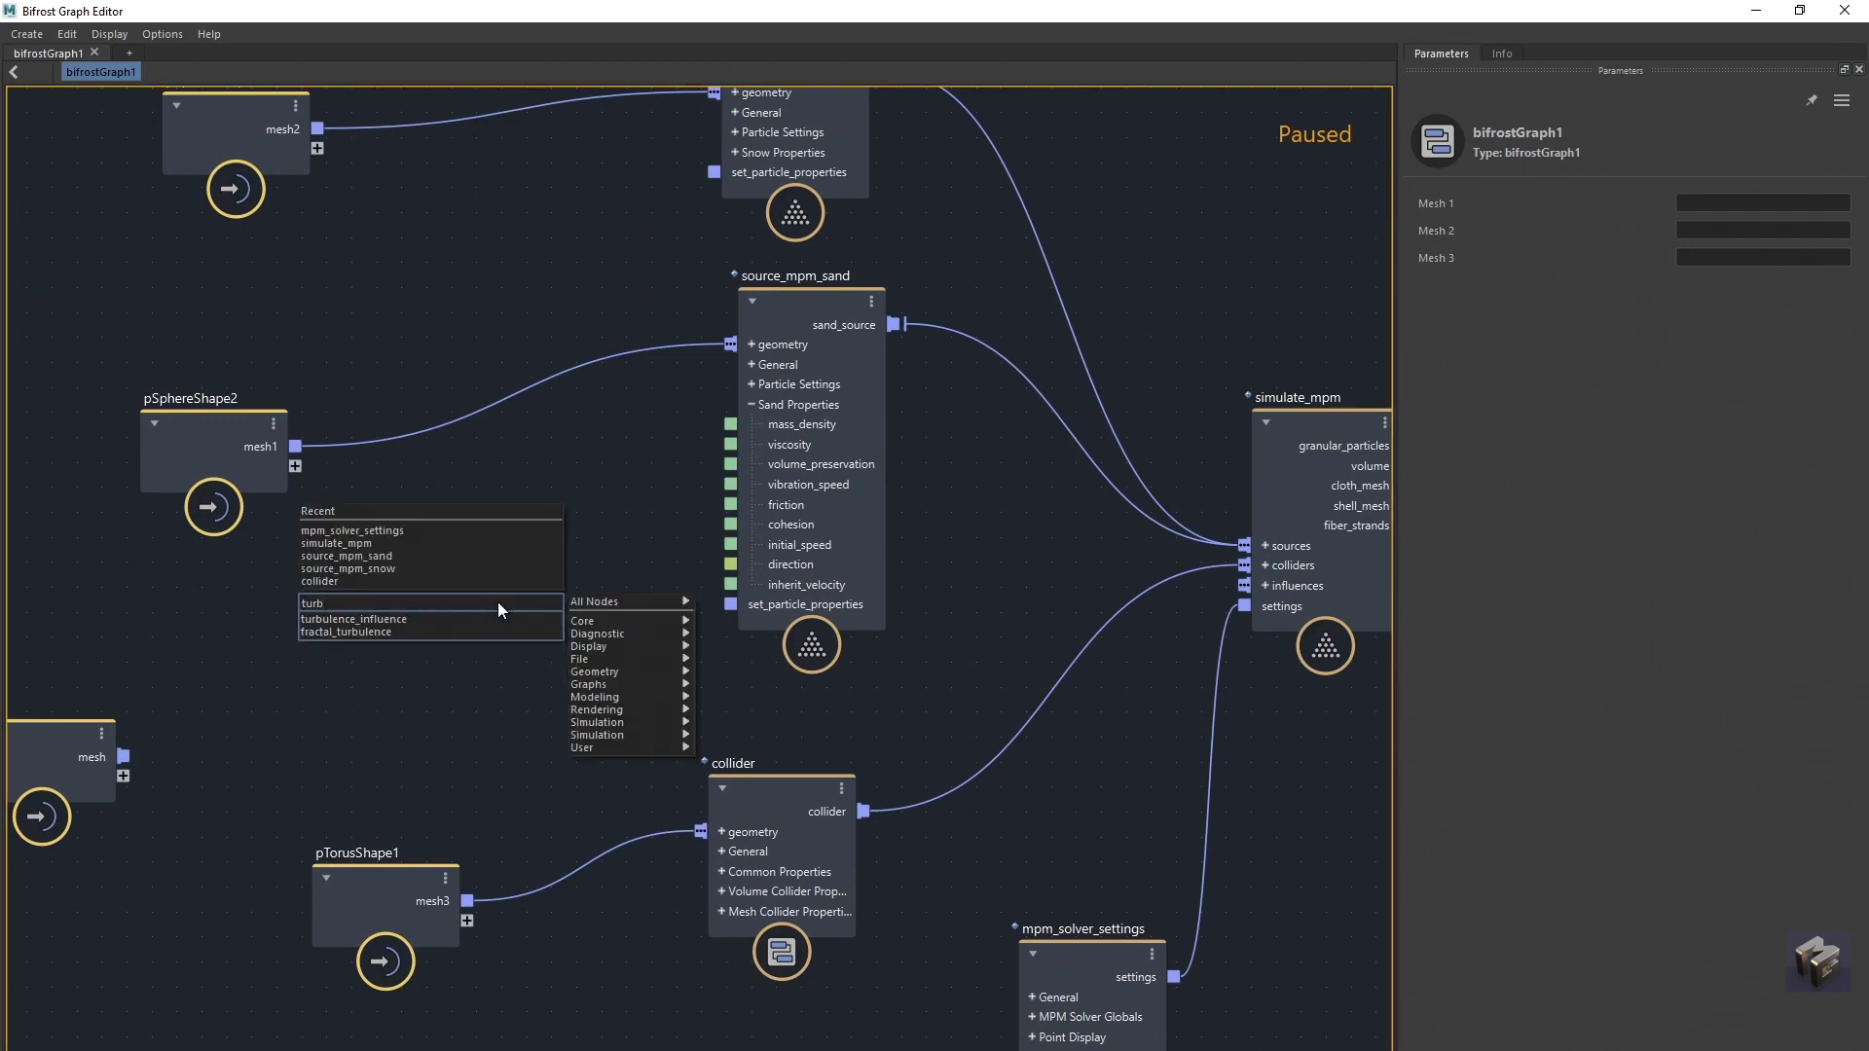
{"action": "left_click", "coordinate": [440, 634]}
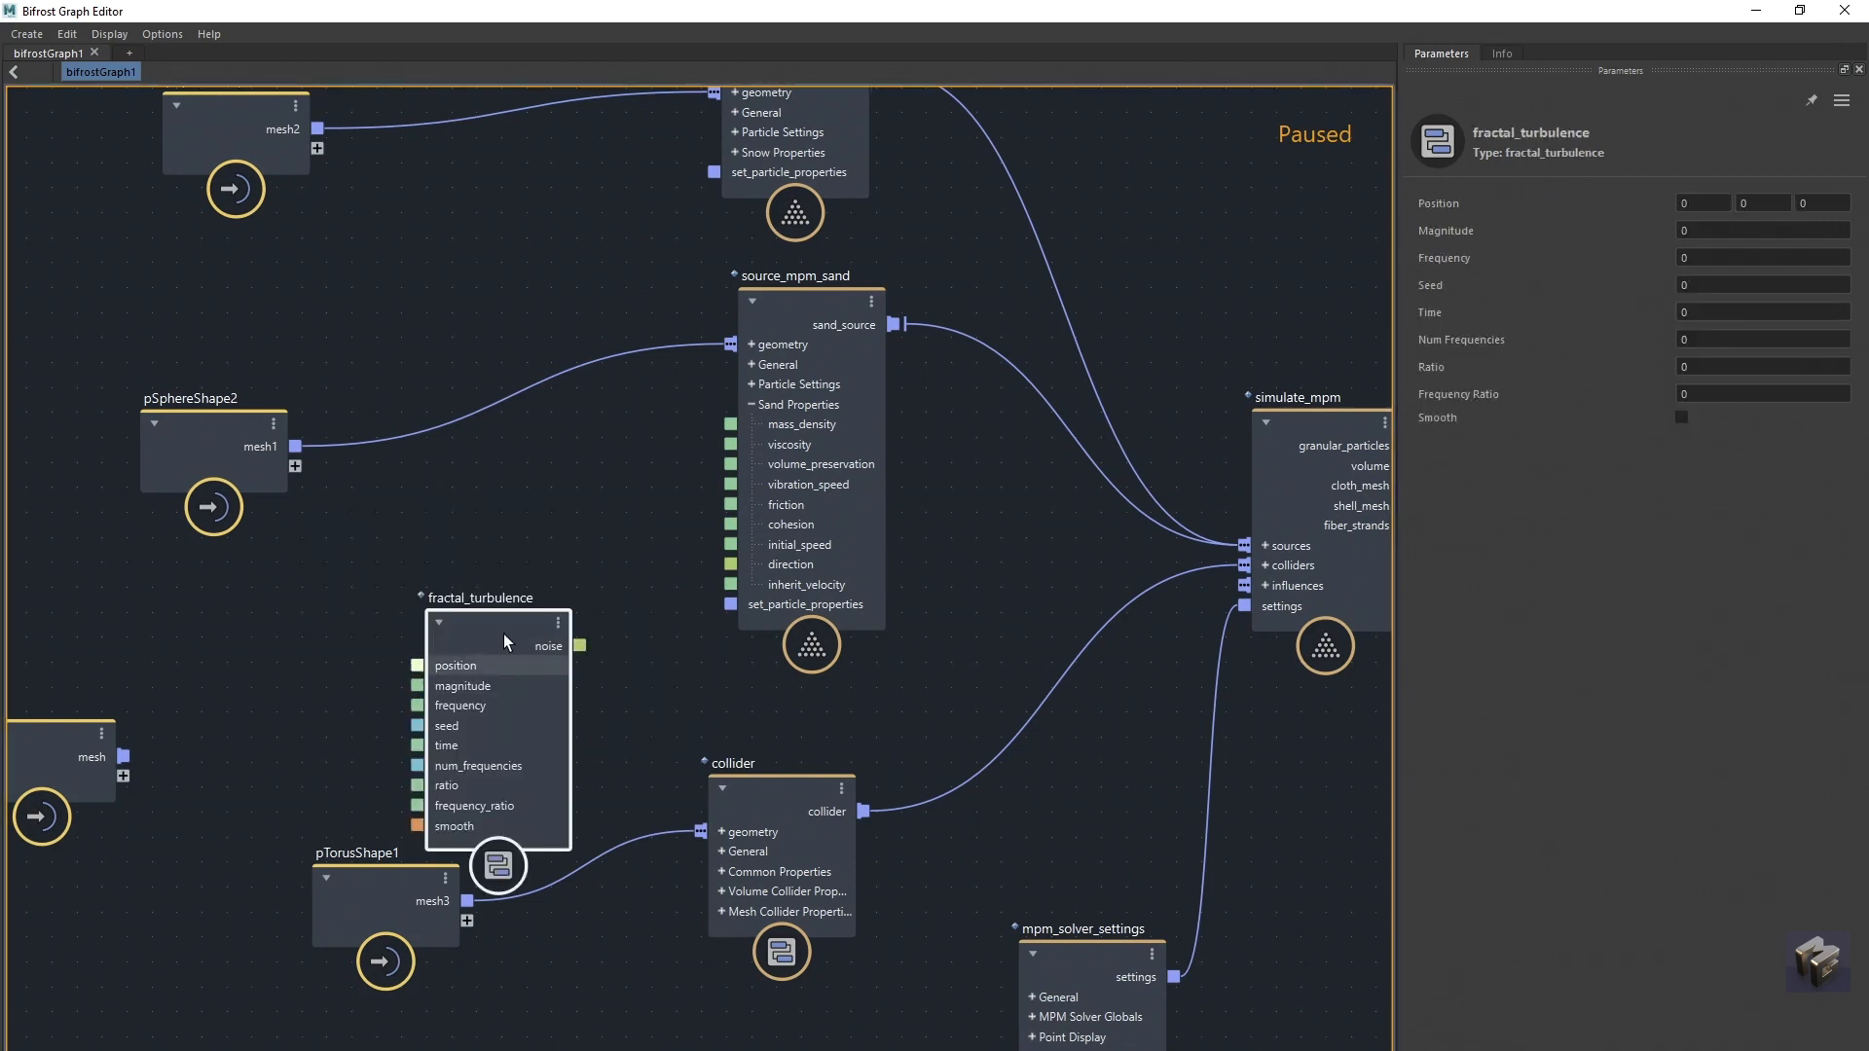
{"action": "left_click_drag", "start_coordinate": [503, 617], "coordinate": [485, 518]}
{"action": "middle_click_drag", "start_coordinate": [775, 670], "coordinate": [885, 637], "text": "alt"}
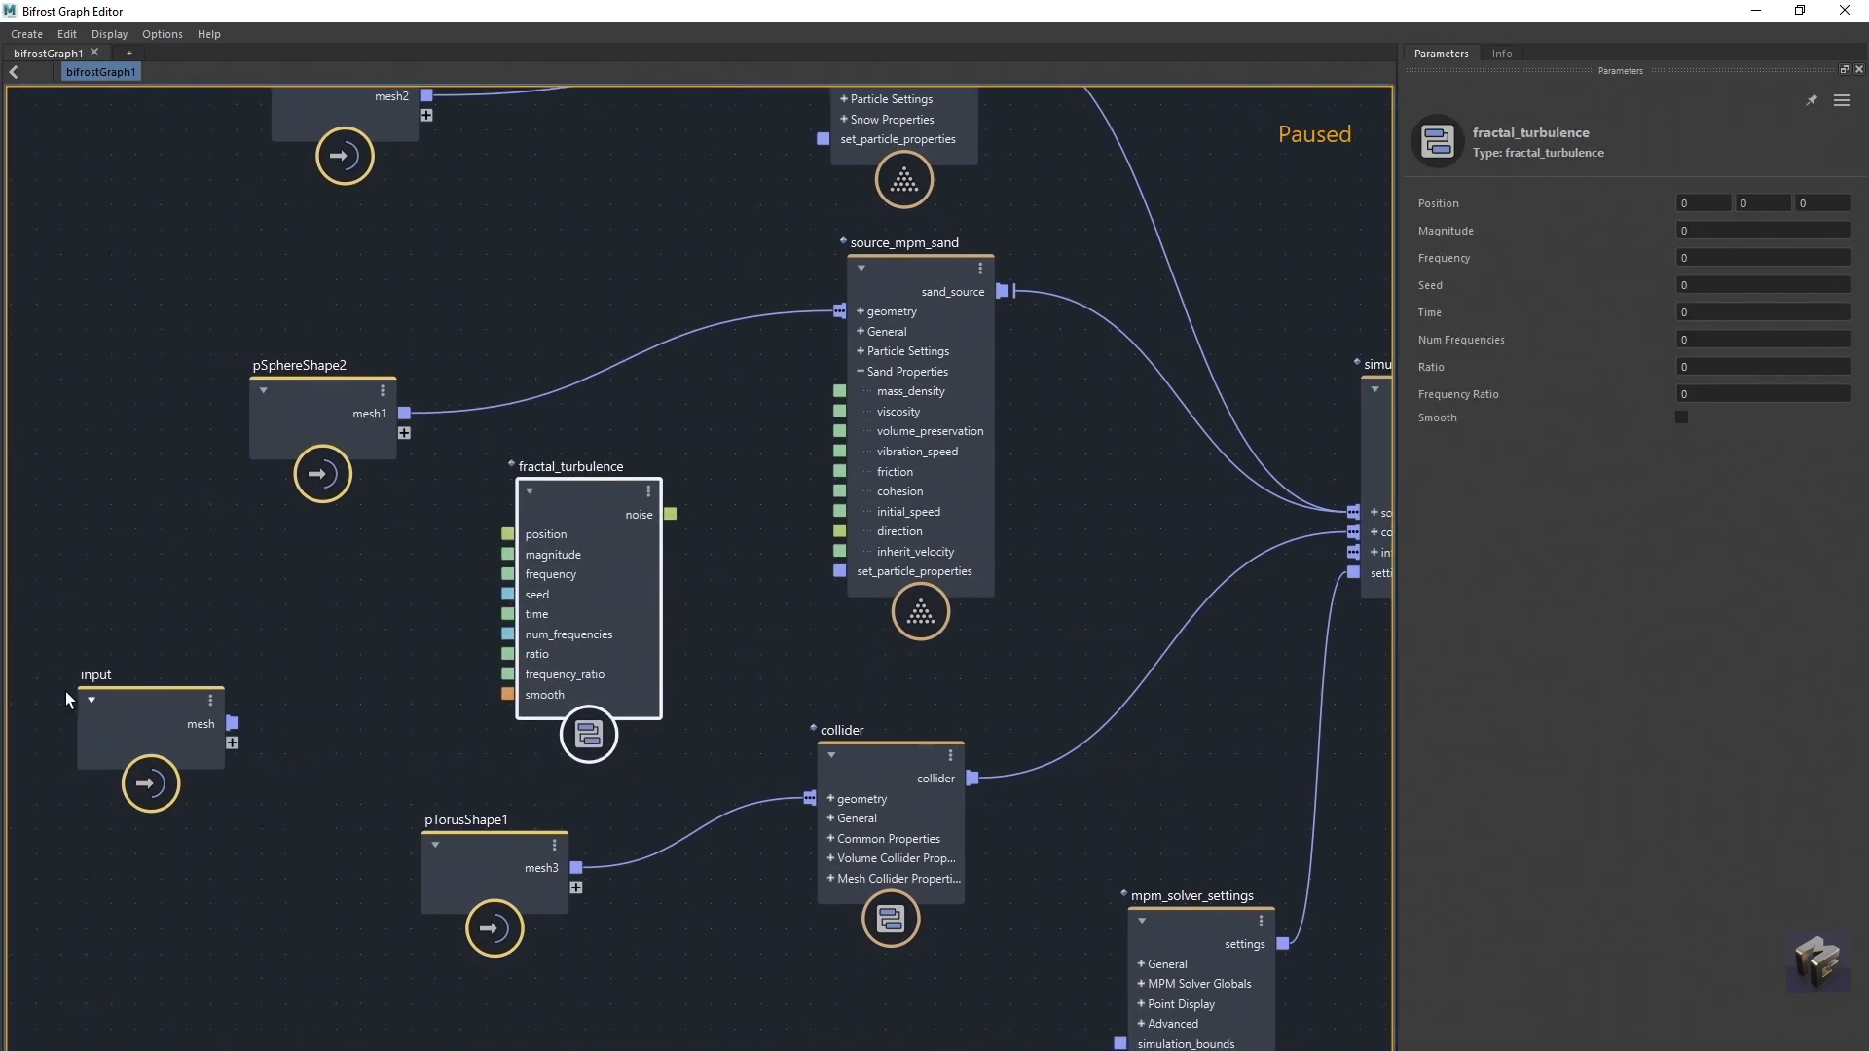
{"action": "left_click_drag", "start_coordinate": [166, 704], "coordinate": [18, 580]}
{"action": "left_click_drag", "start_coordinate": [594, 502], "coordinate": [570, 540]}
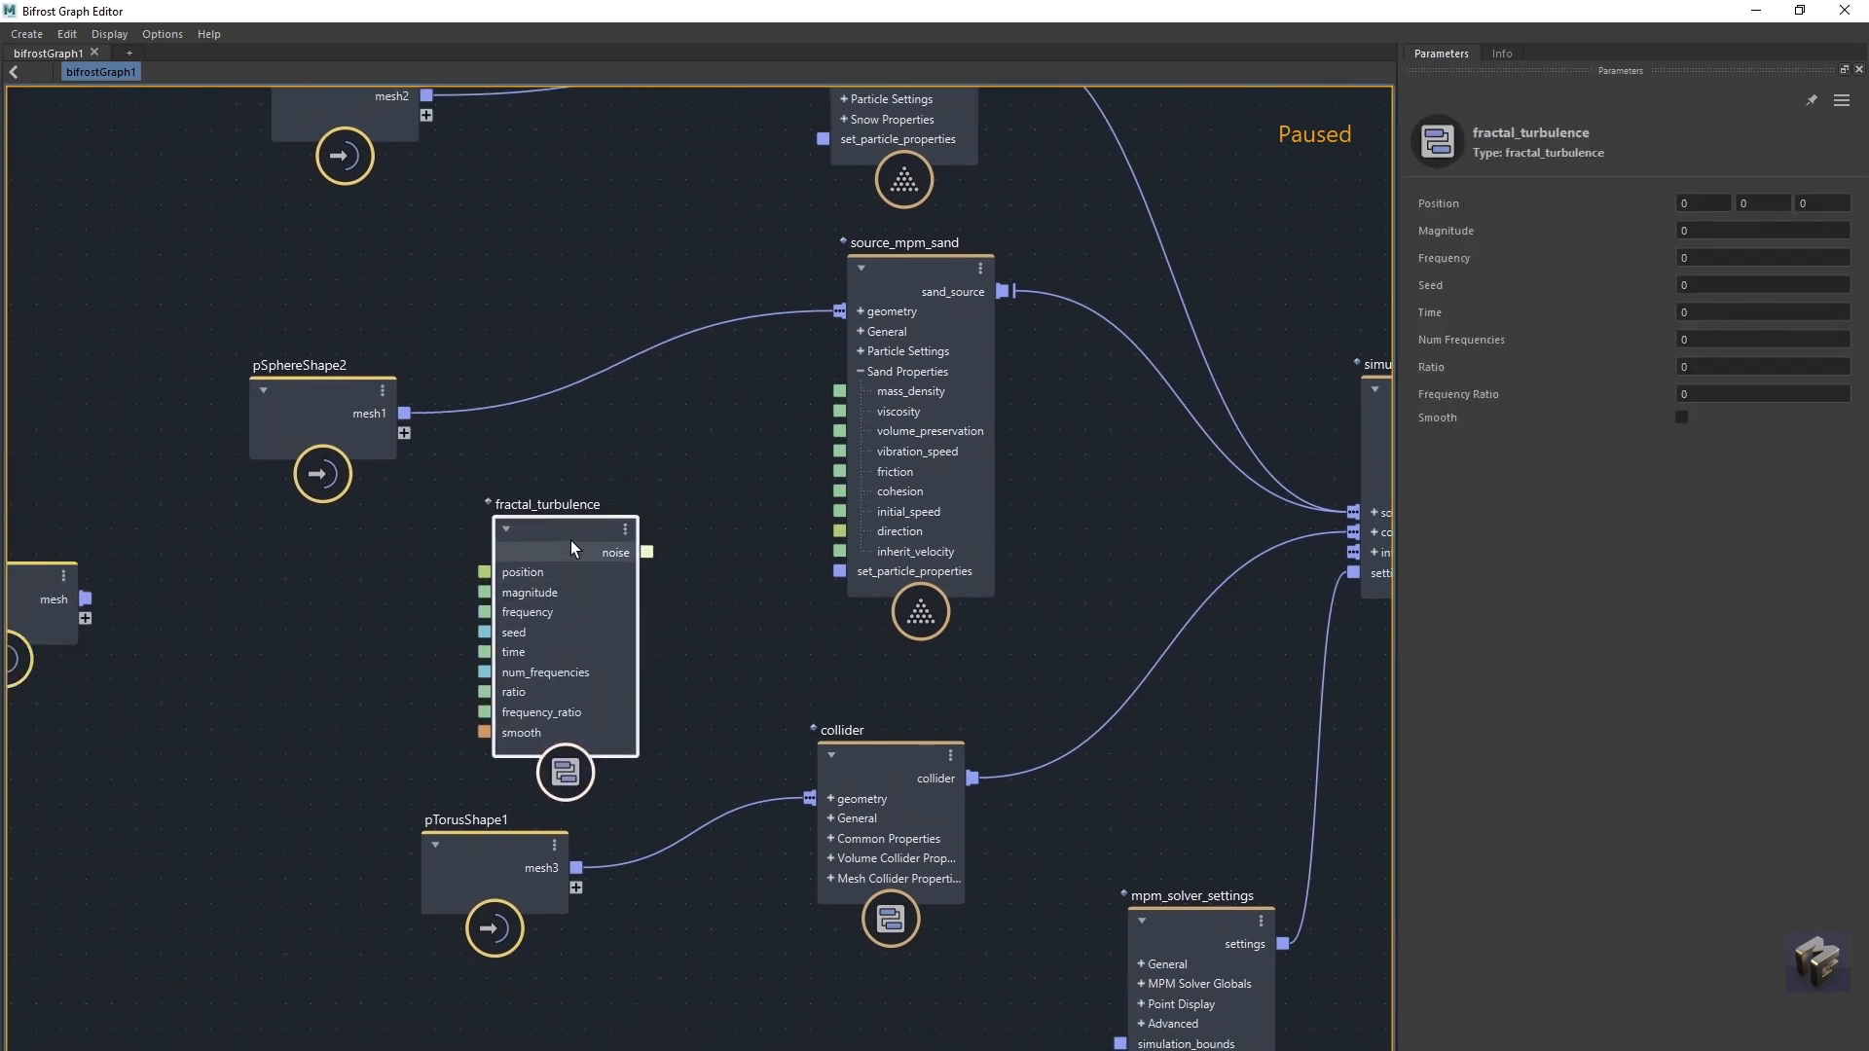
Step: Add a time node and place it beside the inputs of fractal_turbulence
{"action": "left_click", "coordinate": [283, 709]}
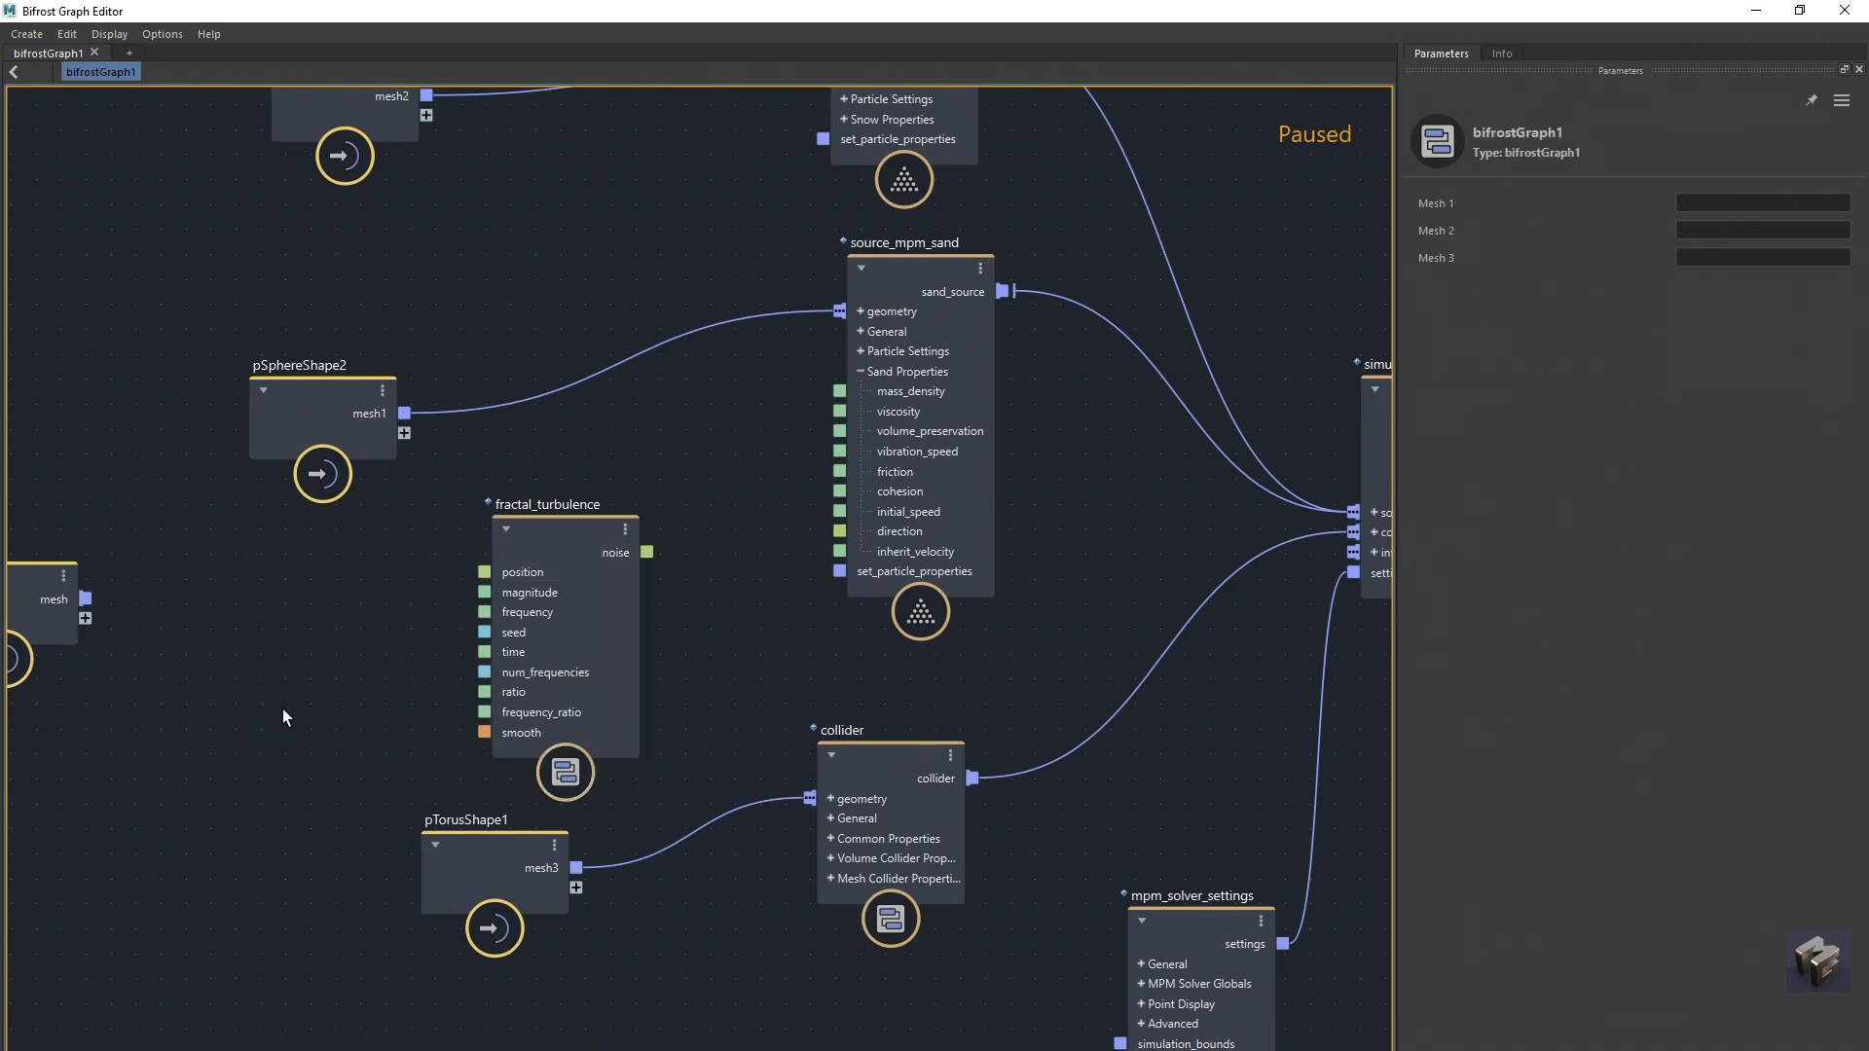
{"action": "key", "text": "Tab"}
{"action": "type", "text": "time"}
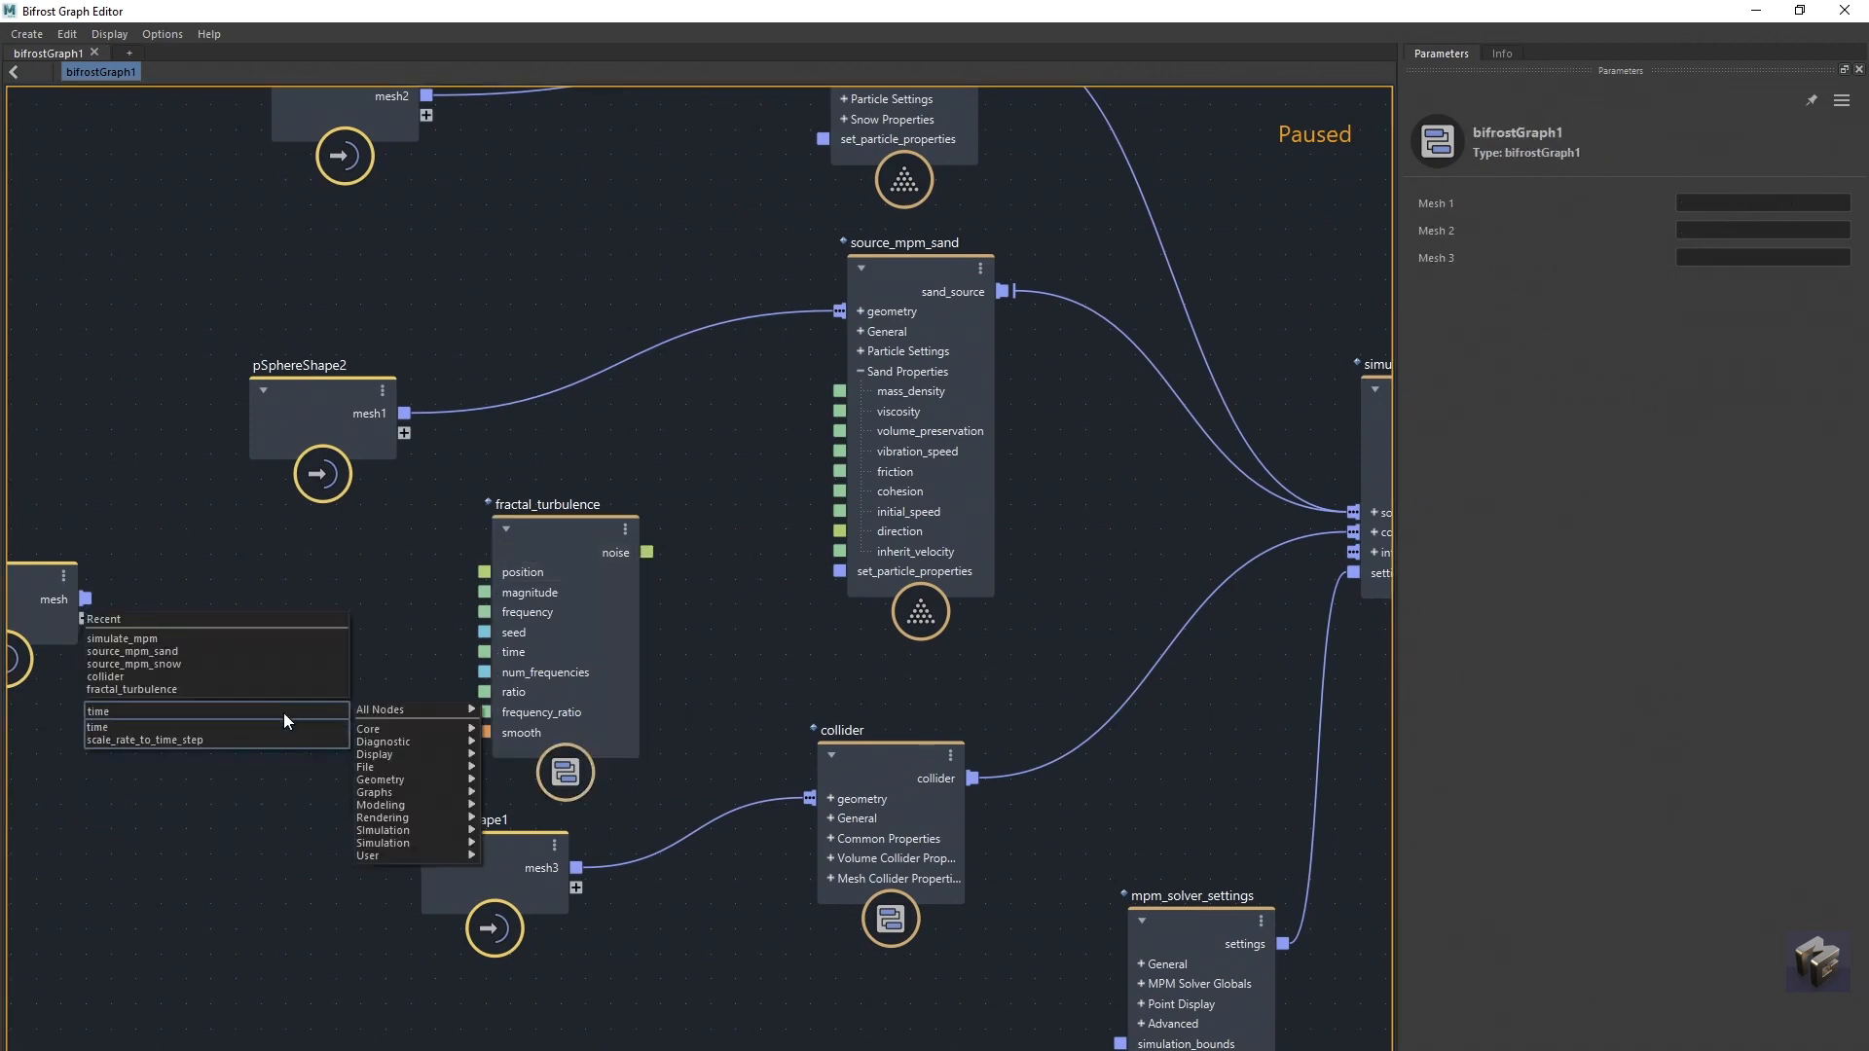
{"action": "left_click", "coordinate": [255, 728]}
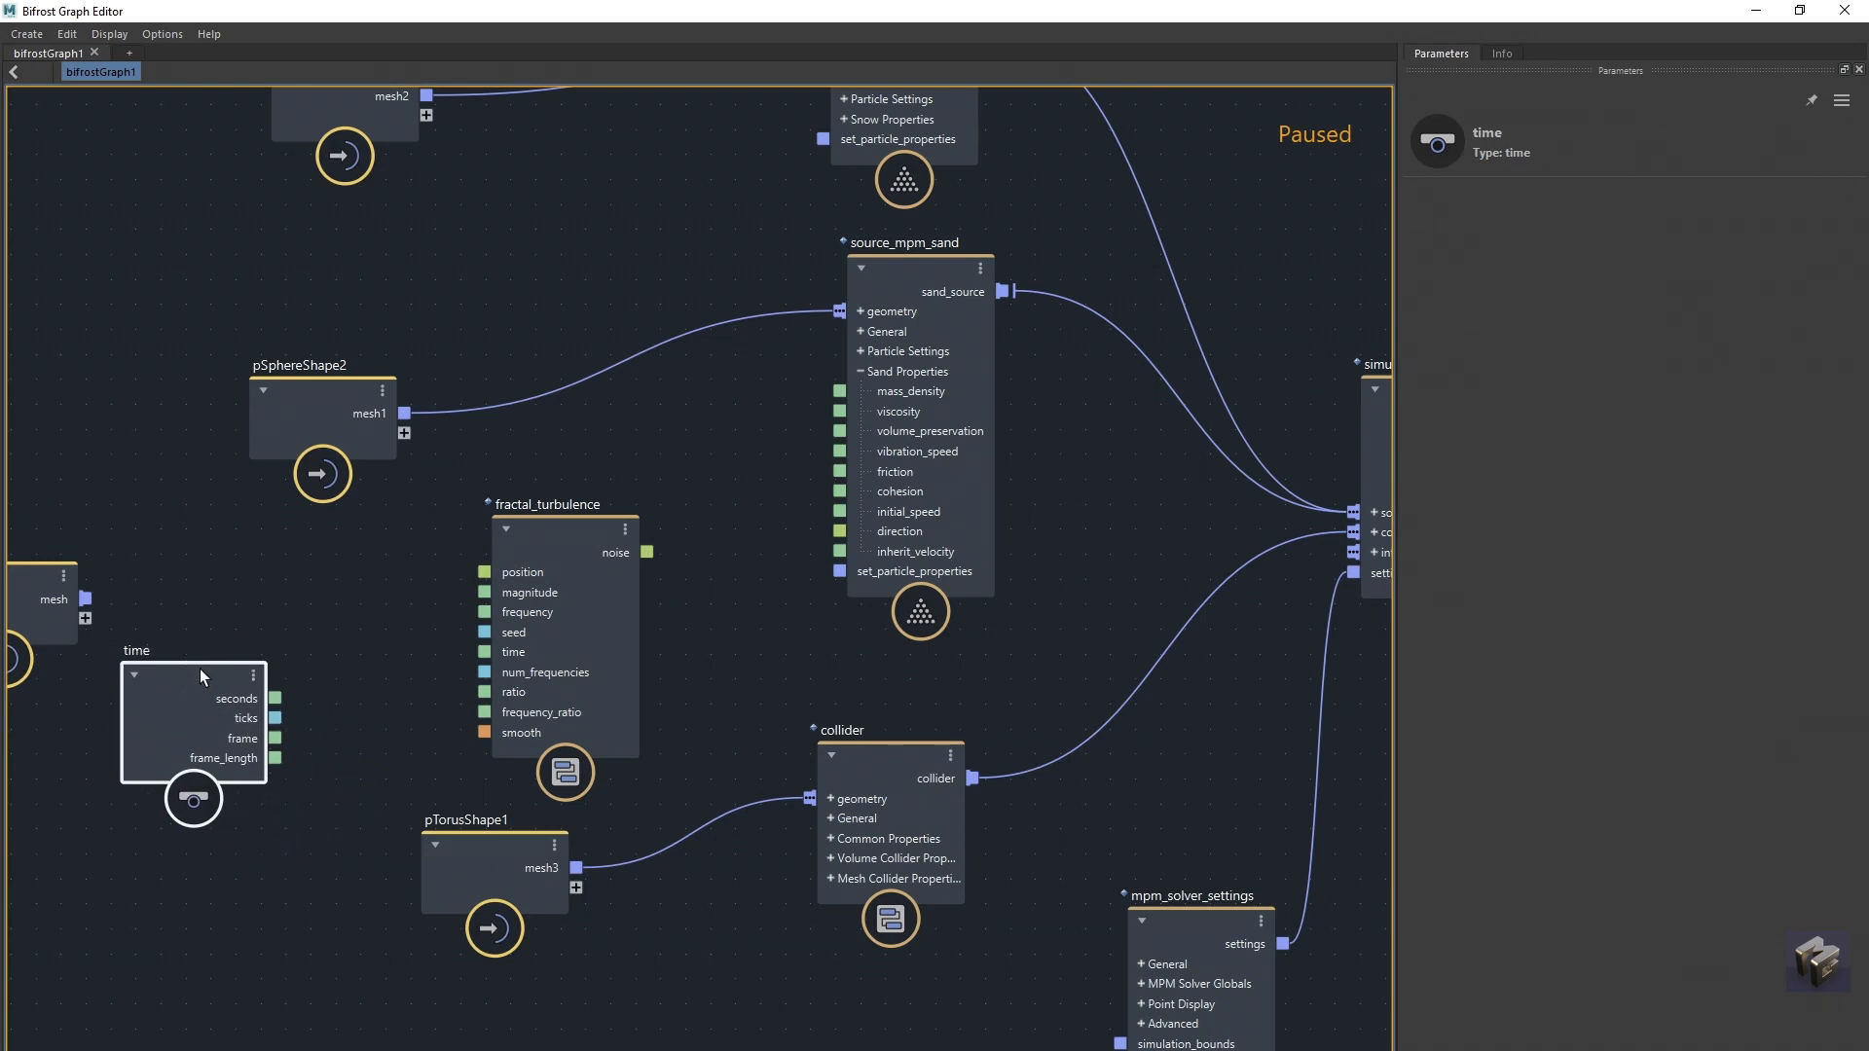
{"action": "left_click_drag", "start_coordinate": [201, 668], "coordinate": [192, 668]}
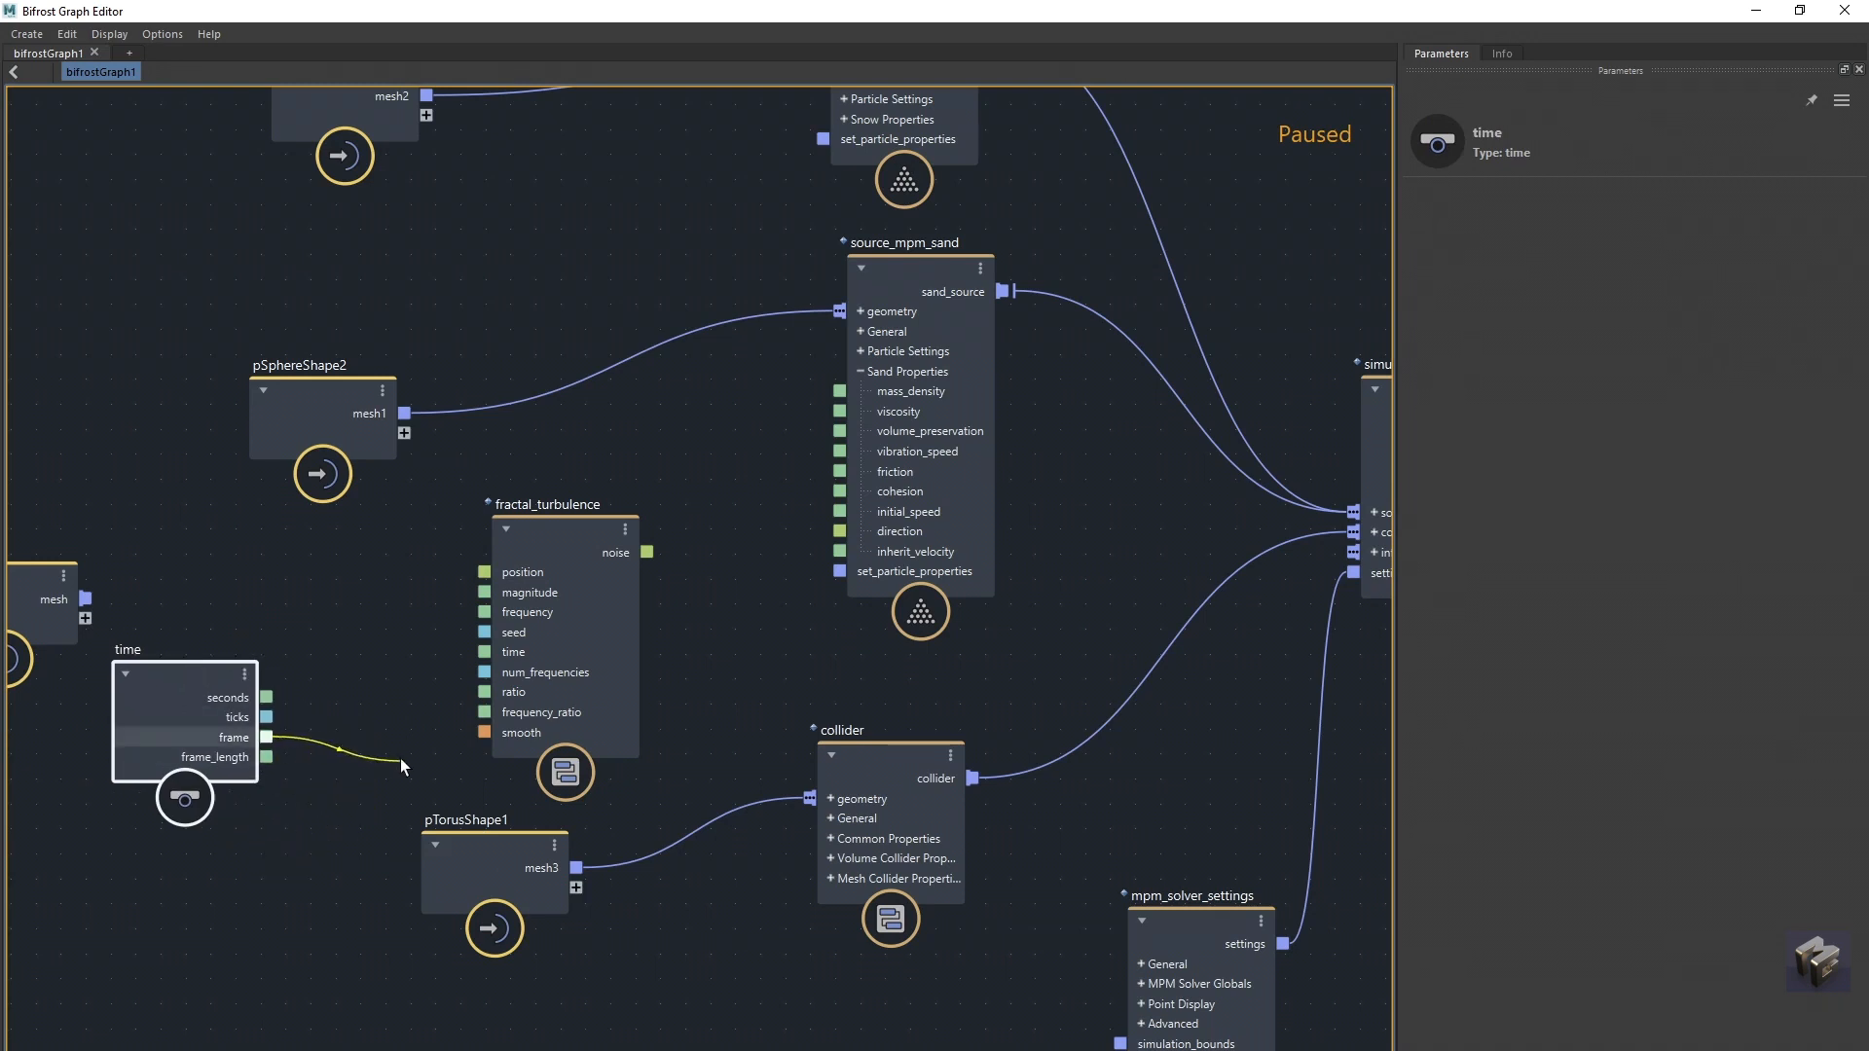
Step: Connect the time node's frame output to fractal_turbulence's time input, and its noise output to source_mpm_sand's direction
{"action": "left_click_drag", "start_coordinate": [400, 758], "coordinate": [486, 652]}
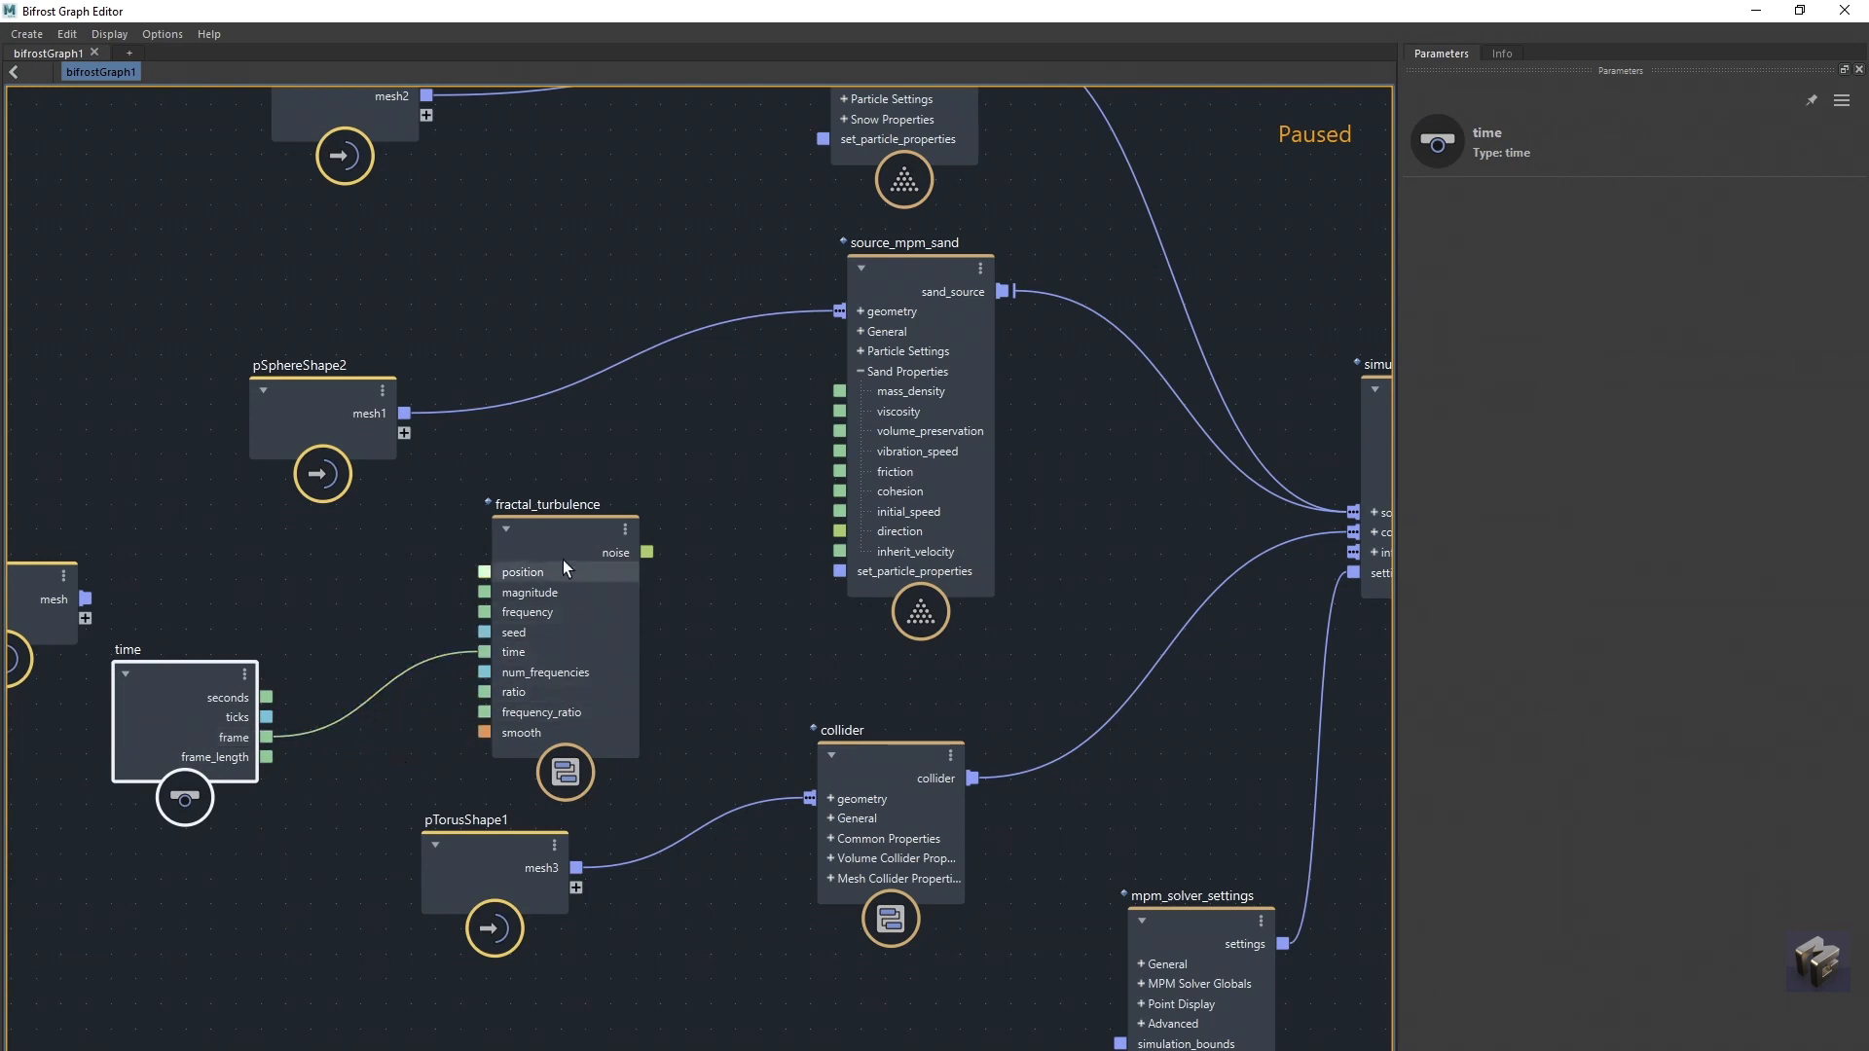
{"action": "left_click_drag", "start_coordinate": [562, 558], "coordinate": [865, 530]}
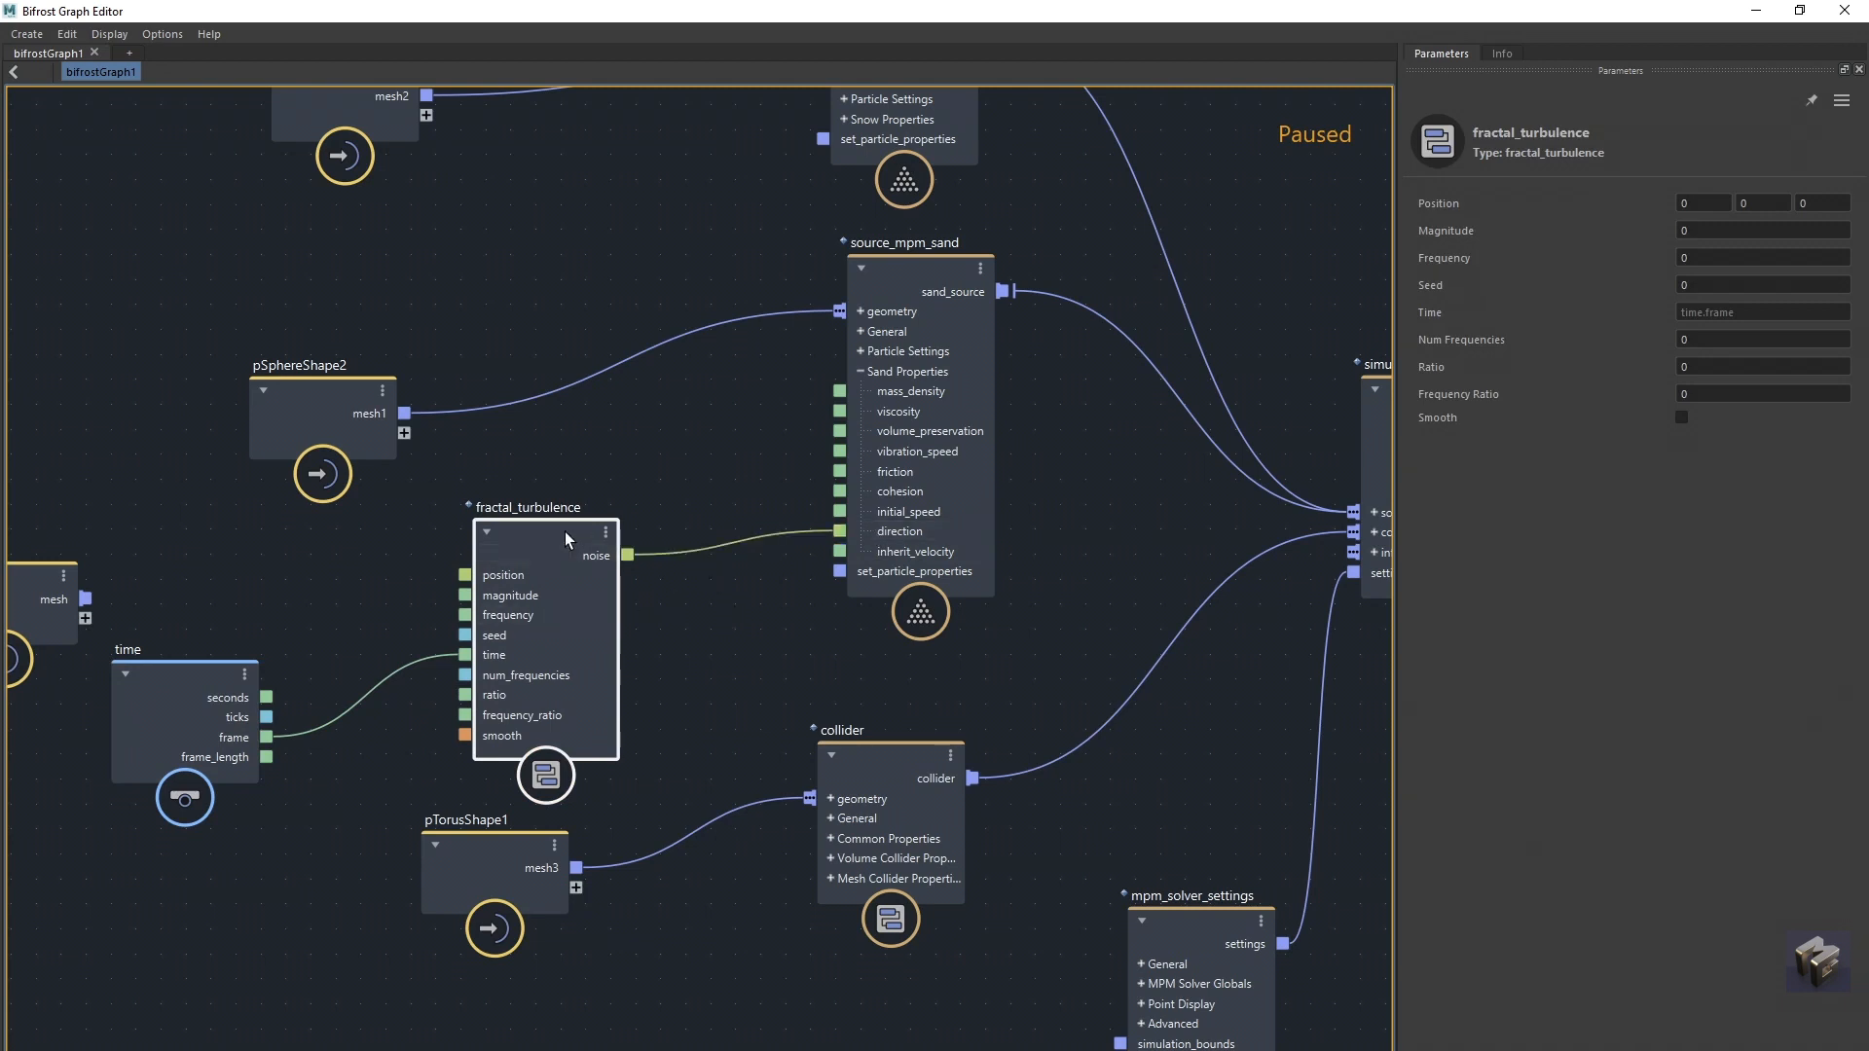
{"action": "left_click_drag", "start_coordinate": [564, 531], "coordinate": [586, 492]}
Step: On fractal_turbulence, set Magnitude to 10, Frequency to 1 and Num Frequencies to 3
{"action": "left_click", "coordinate": [1701, 230]}
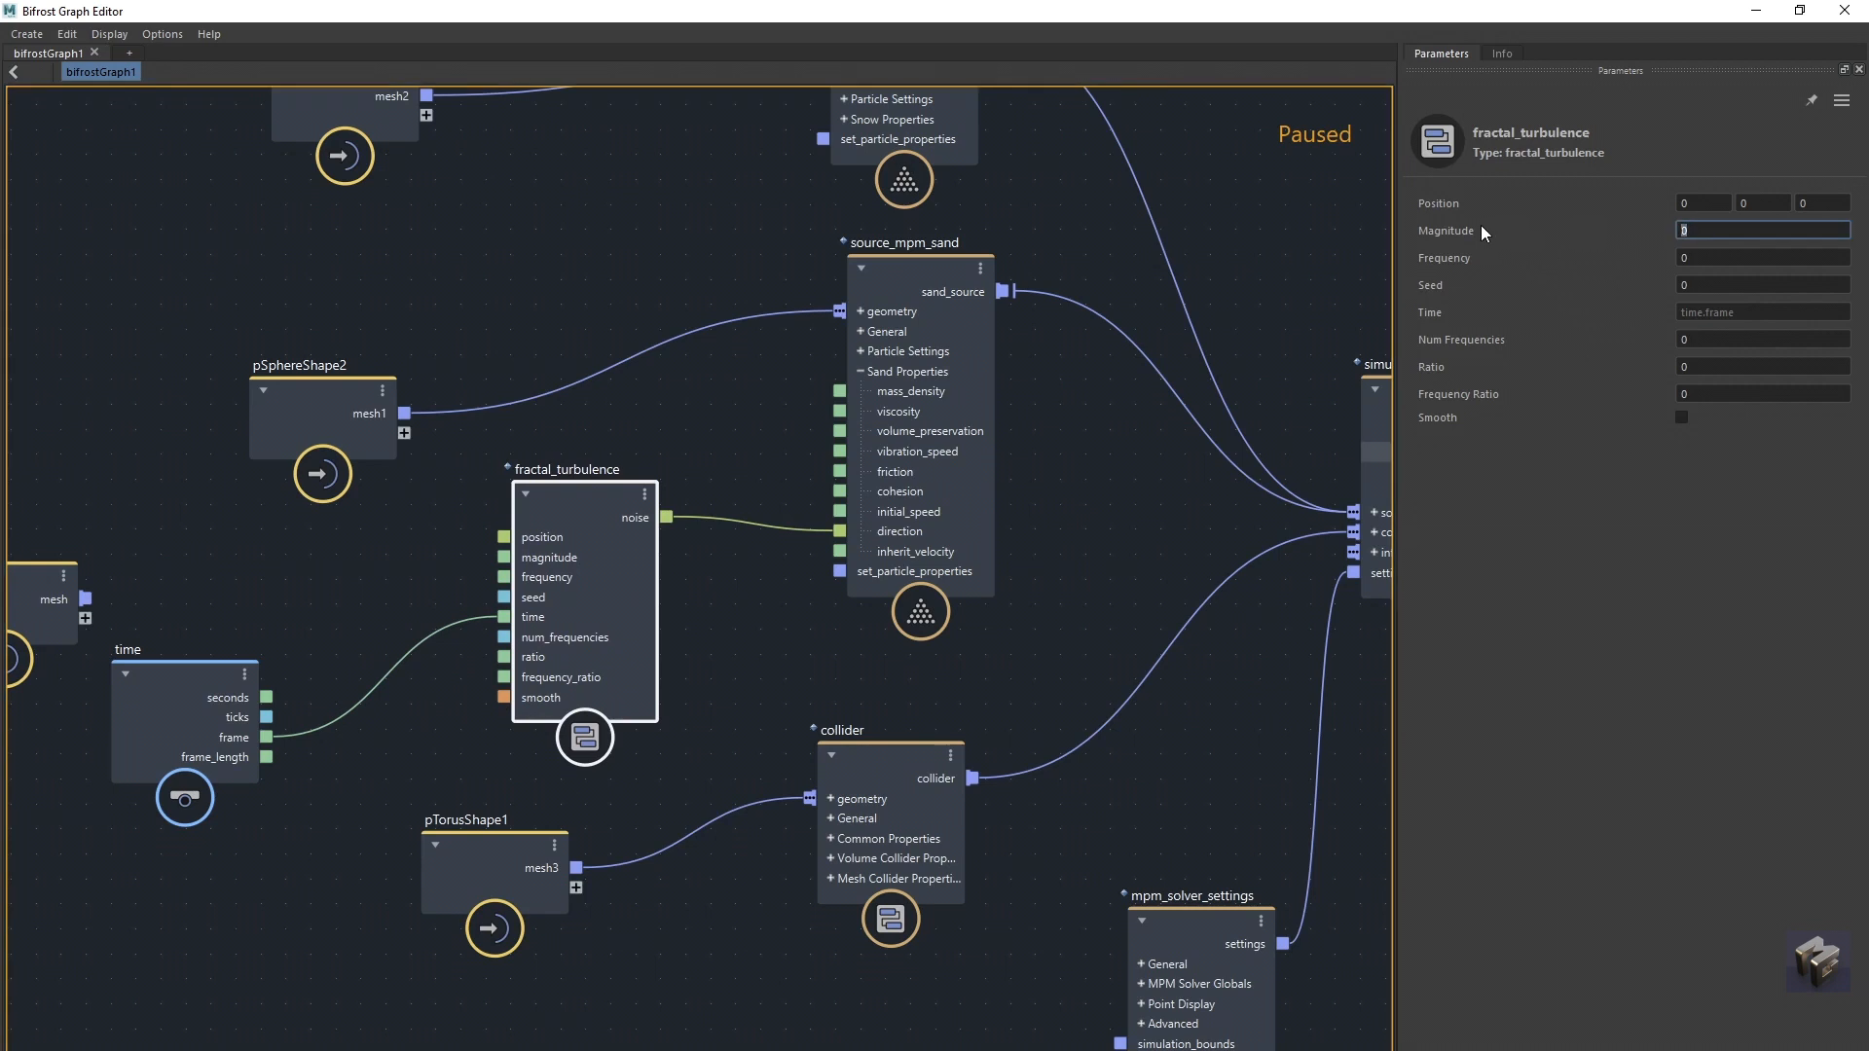
{"action": "type", "text": "10"}
{"action": "left_click", "coordinate": [1701, 253]}
{"action": "type", "text": "1"}
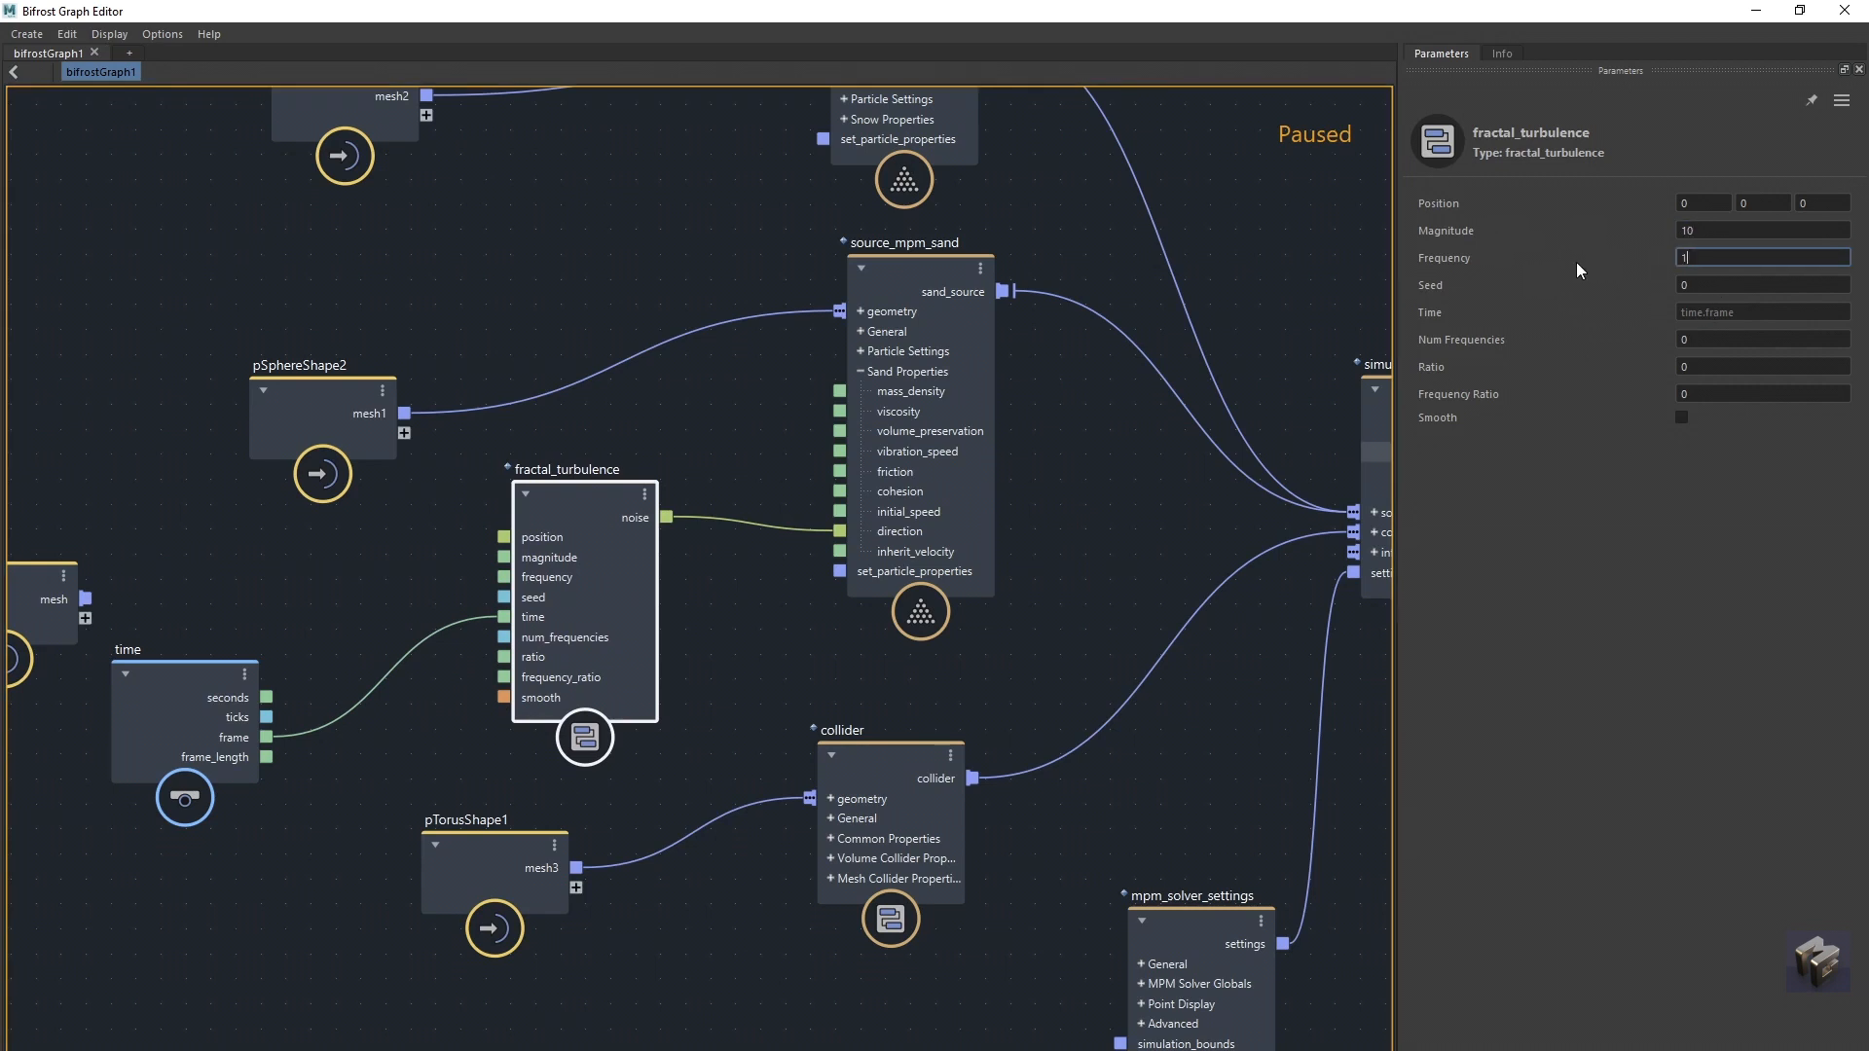
{"action": "left_click", "coordinate": [1700, 338]}
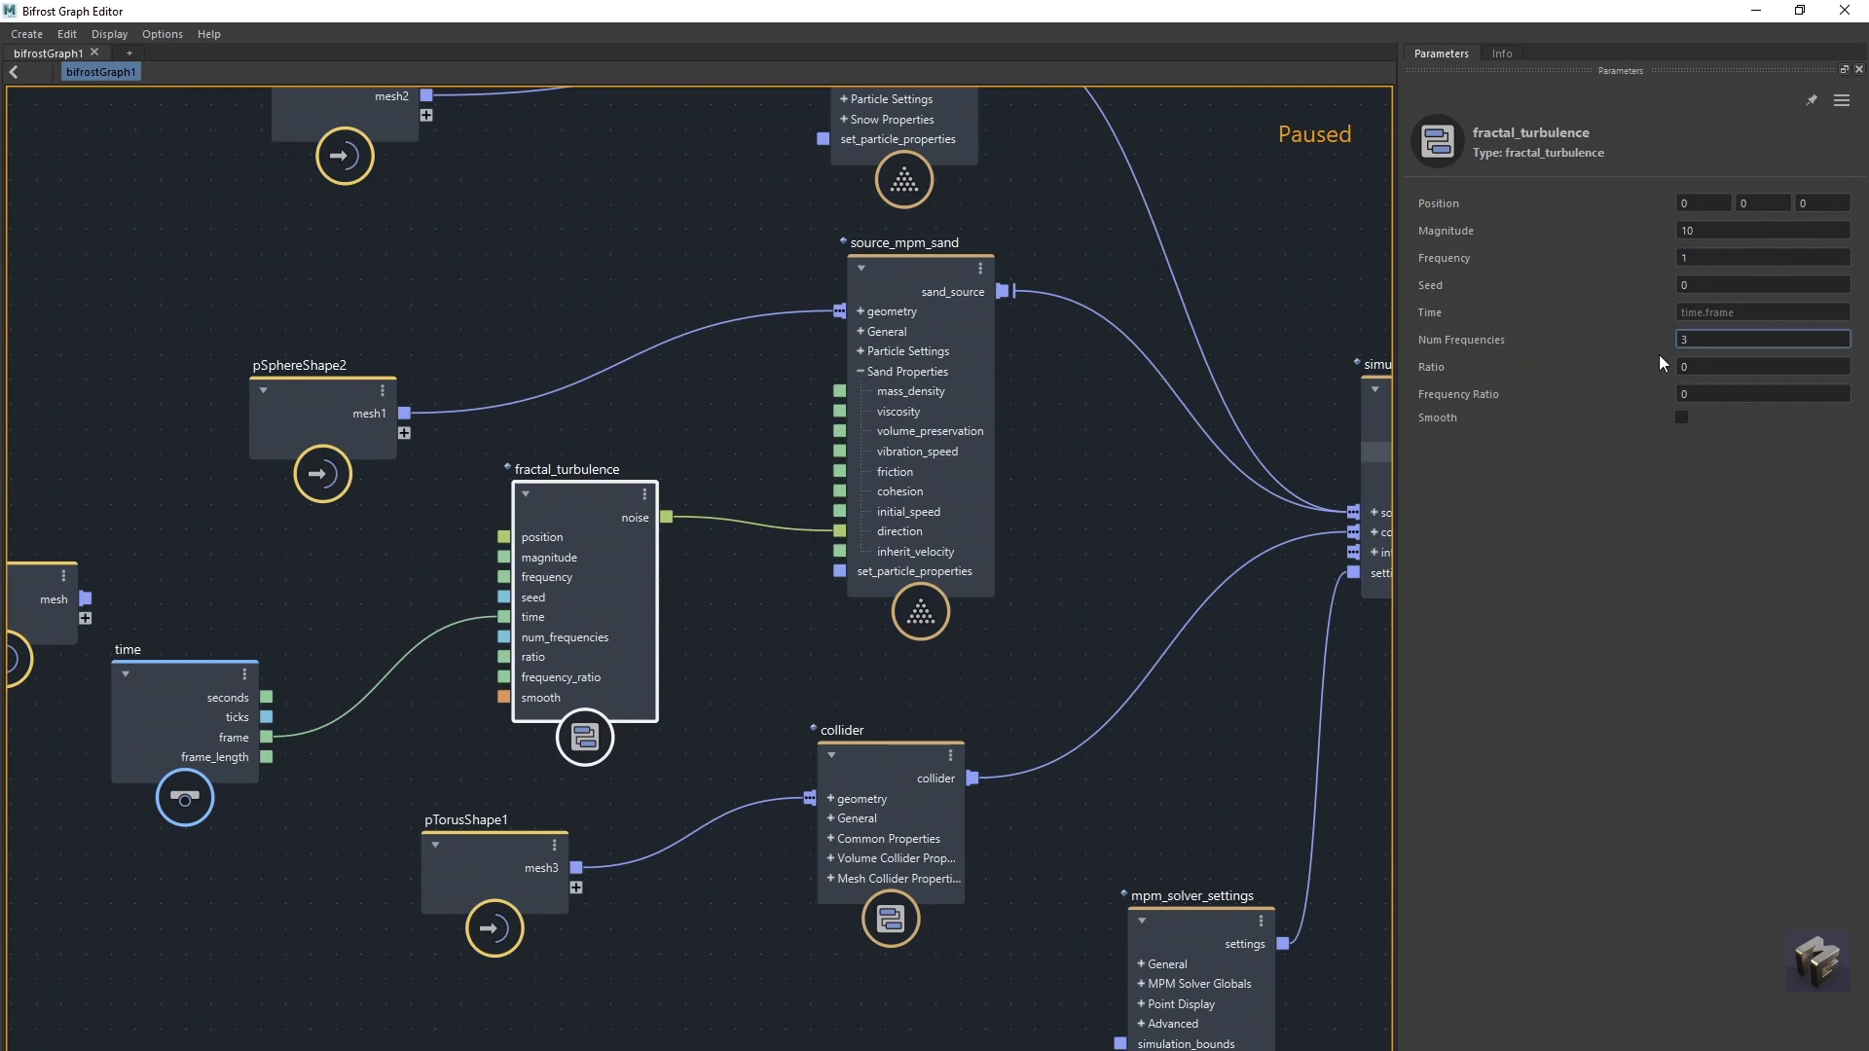
Step: Set fractal_turbulence's Ratio to 0.5 and Frequency Ratio to 0.4
{"action": "left_click", "coordinate": [1693, 367]}
{"action": "type", "text": "0.5"}
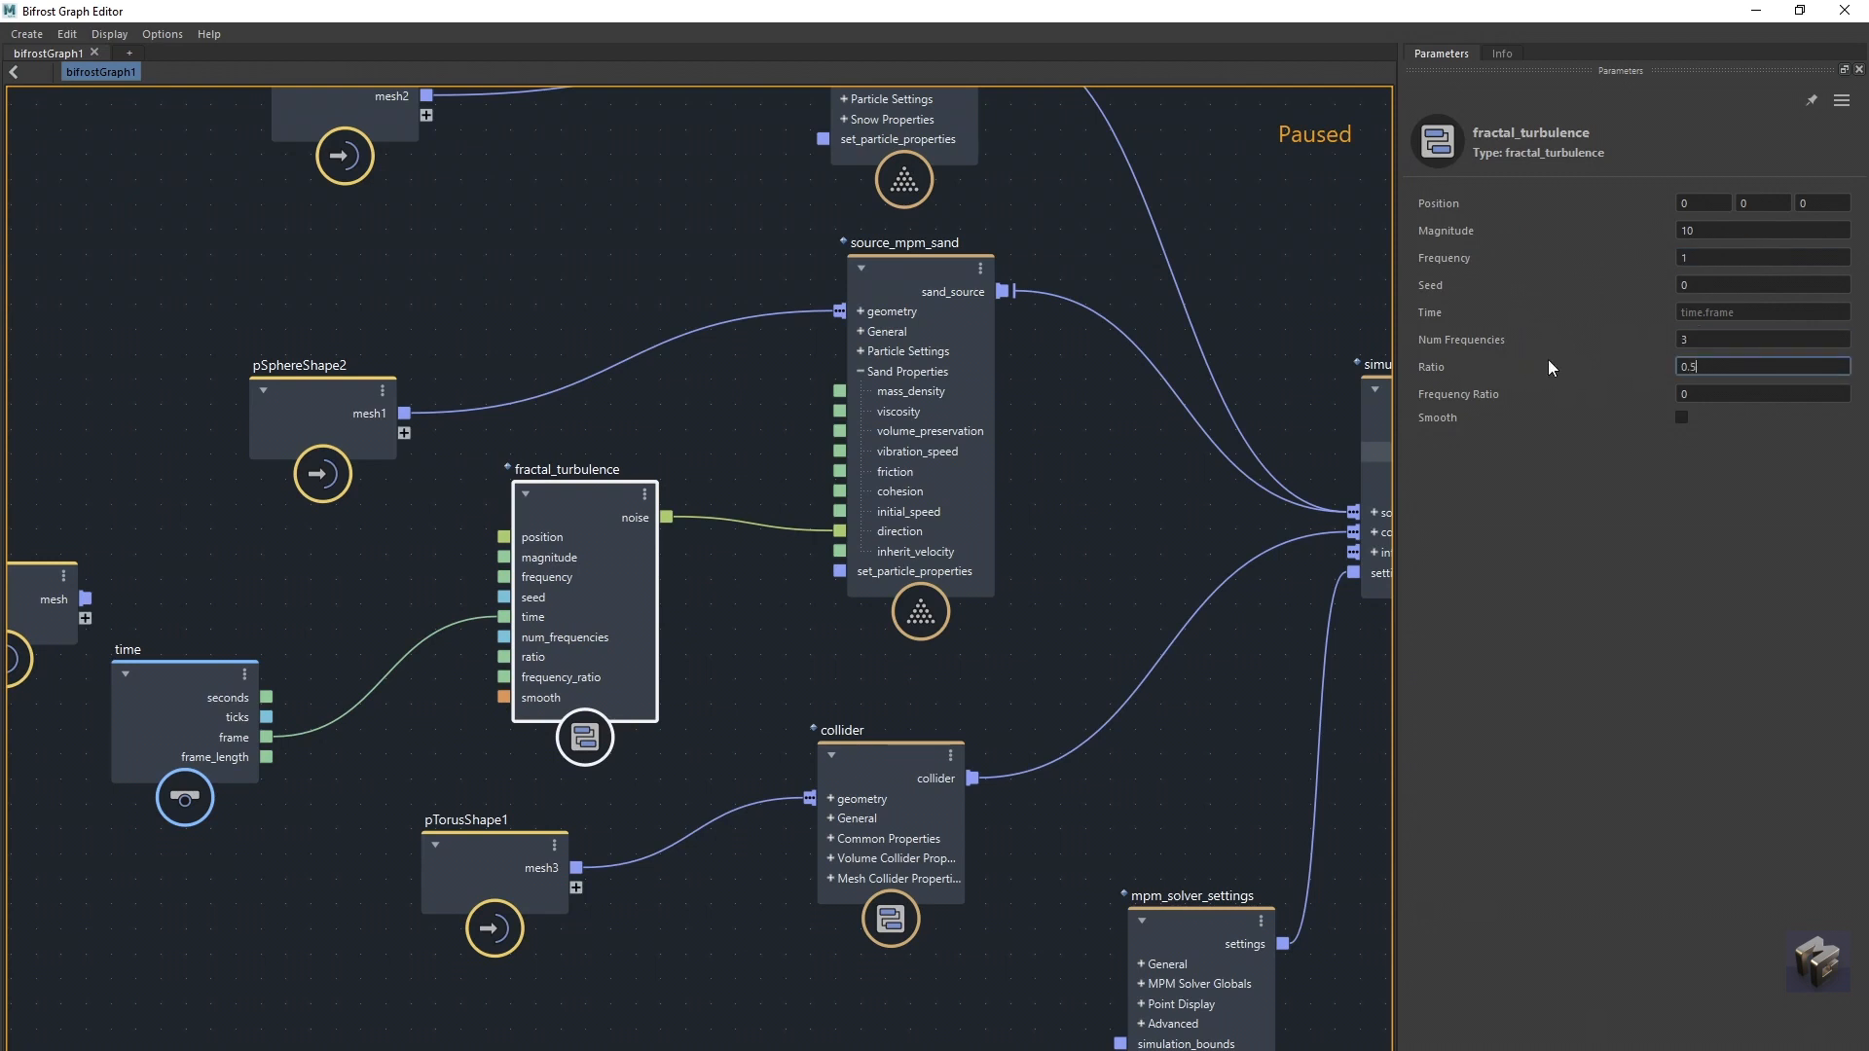
{"action": "left_click", "coordinate": [1700, 394]}
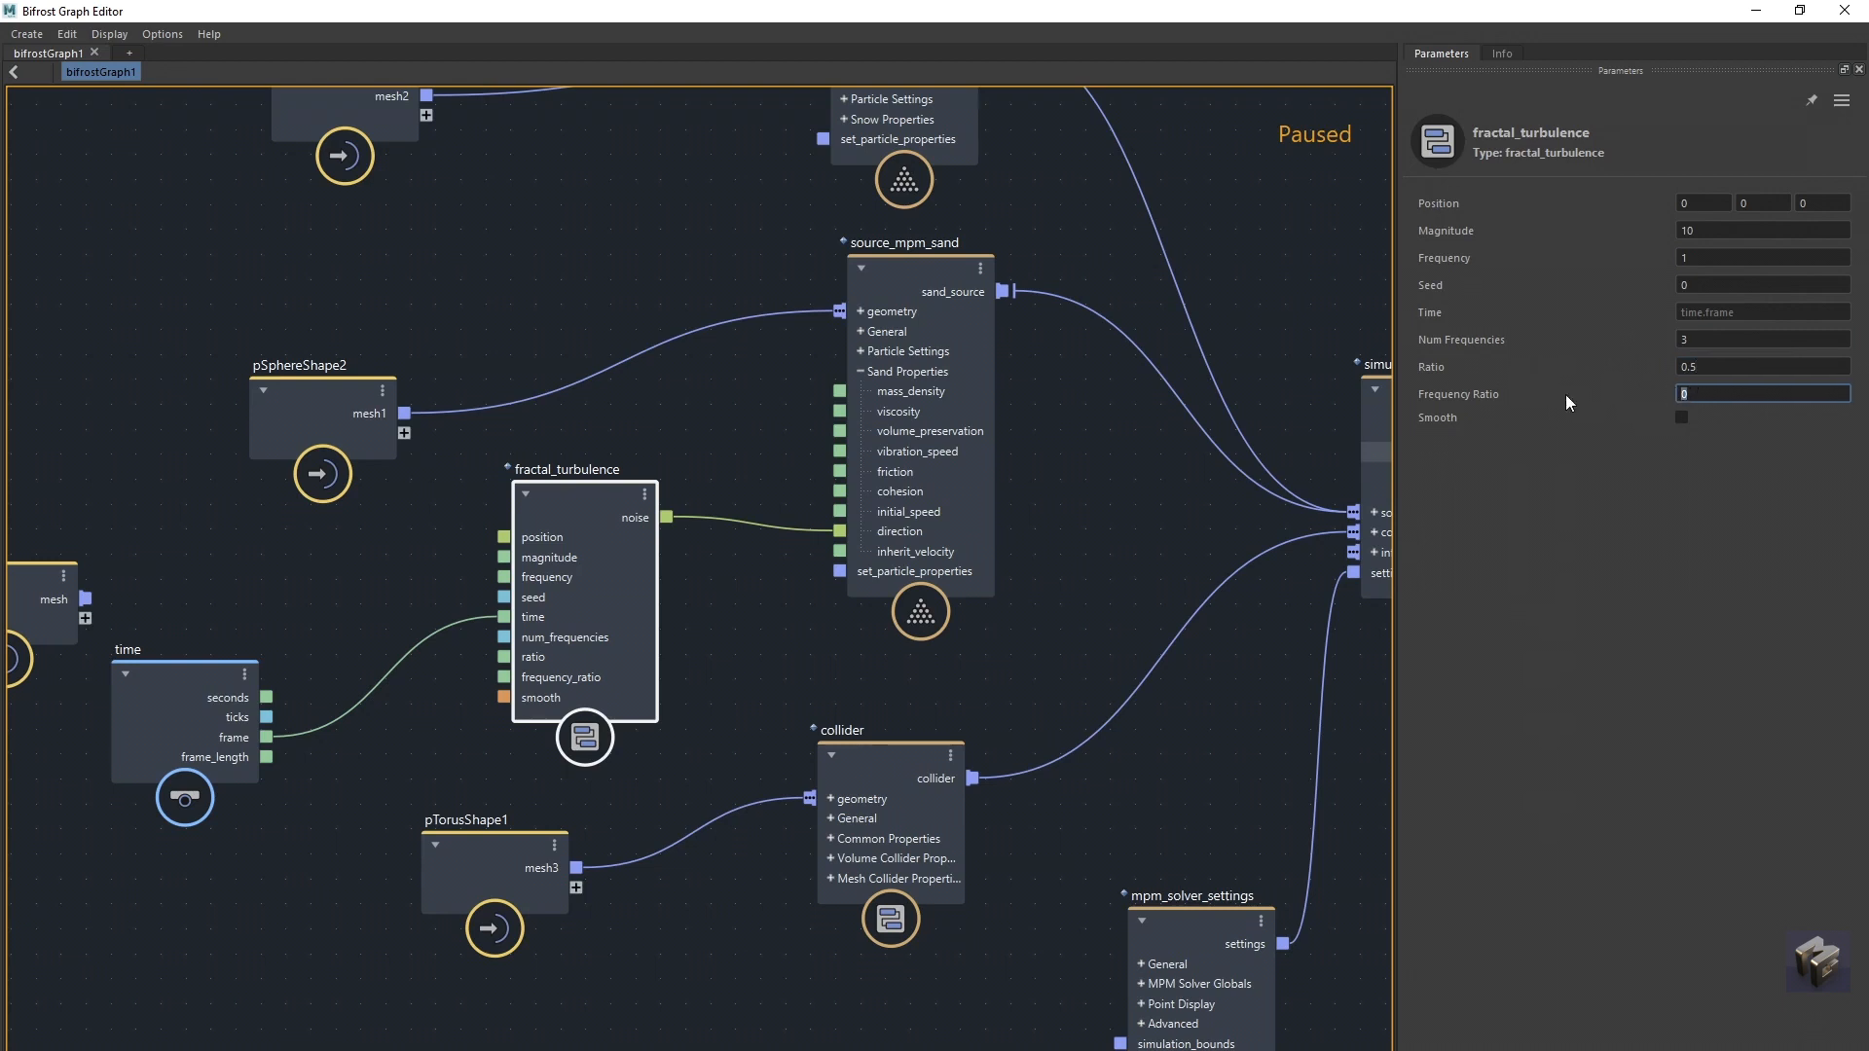
{"action": "type", "text": "0.4"}
{"action": "left_click_drag", "start_coordinate": [591, 503], "coordinate": [611, 499]}
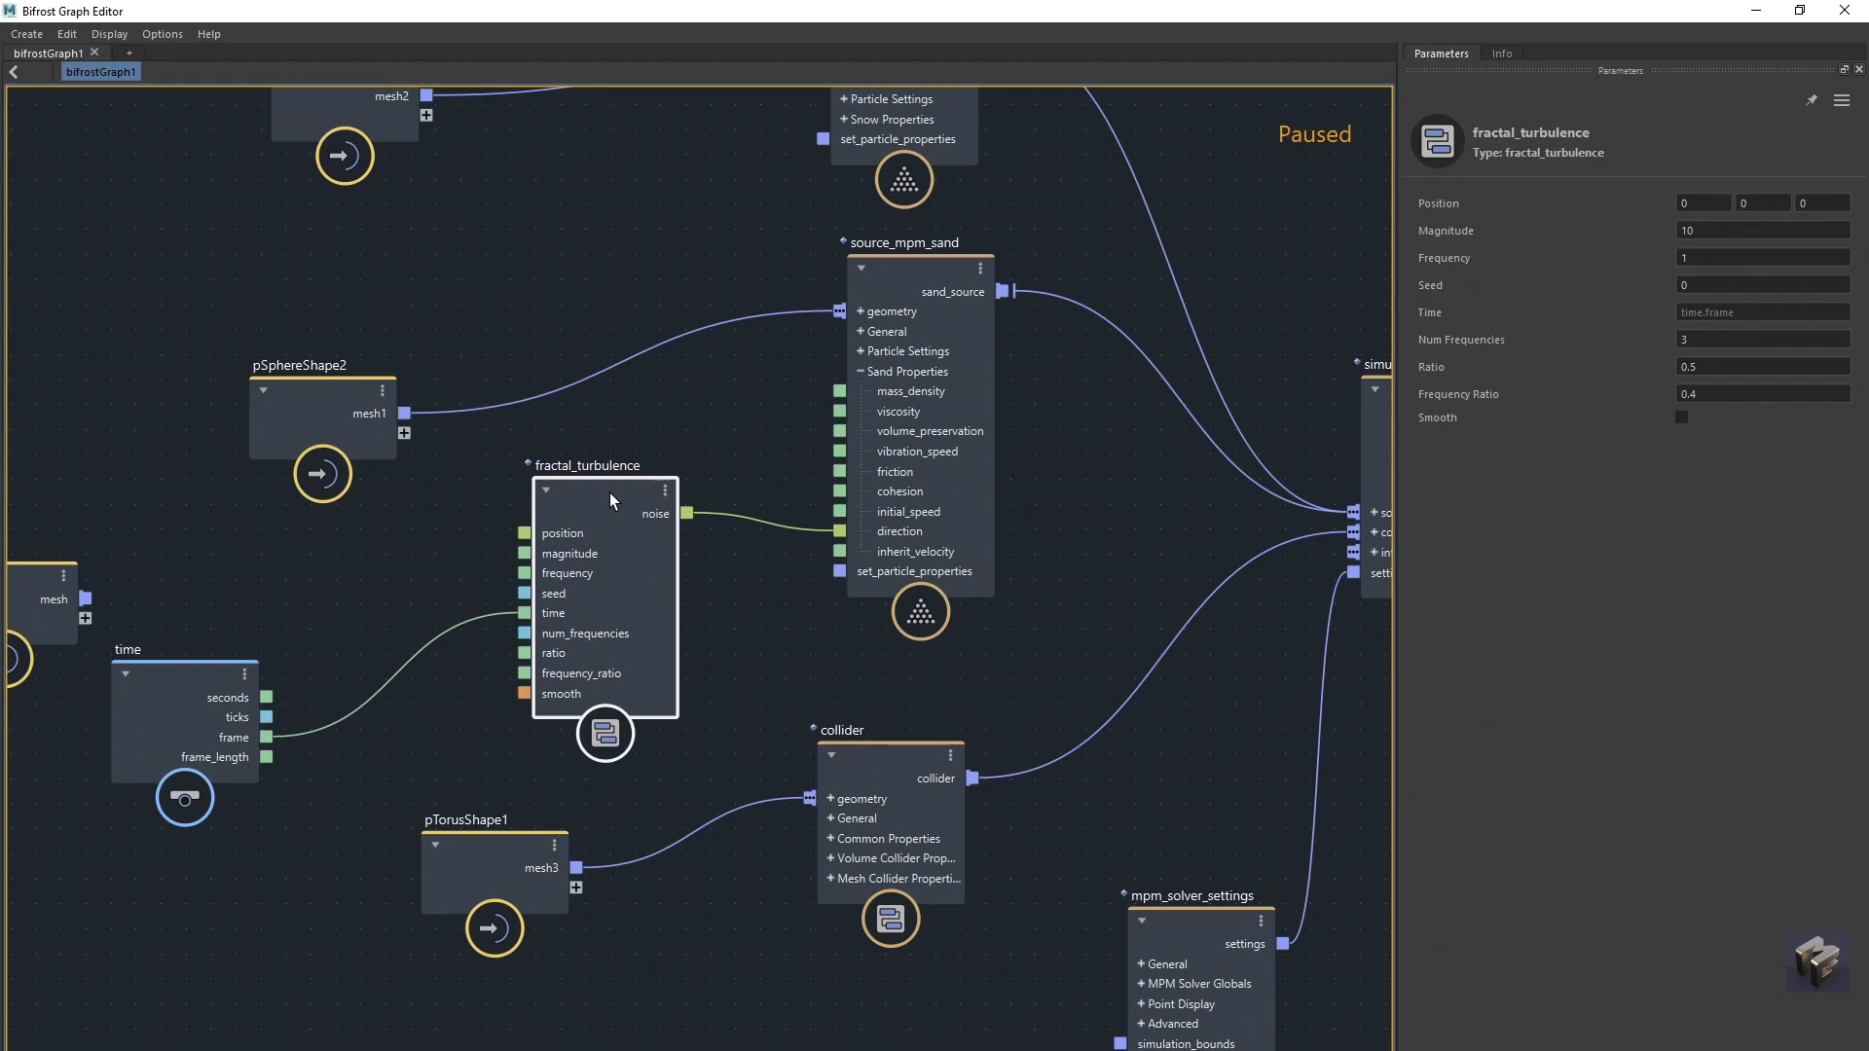
{"action": "scroll", "coordinate": [784, 802], "scroll_direction": "down", "scroll_amount": 3}
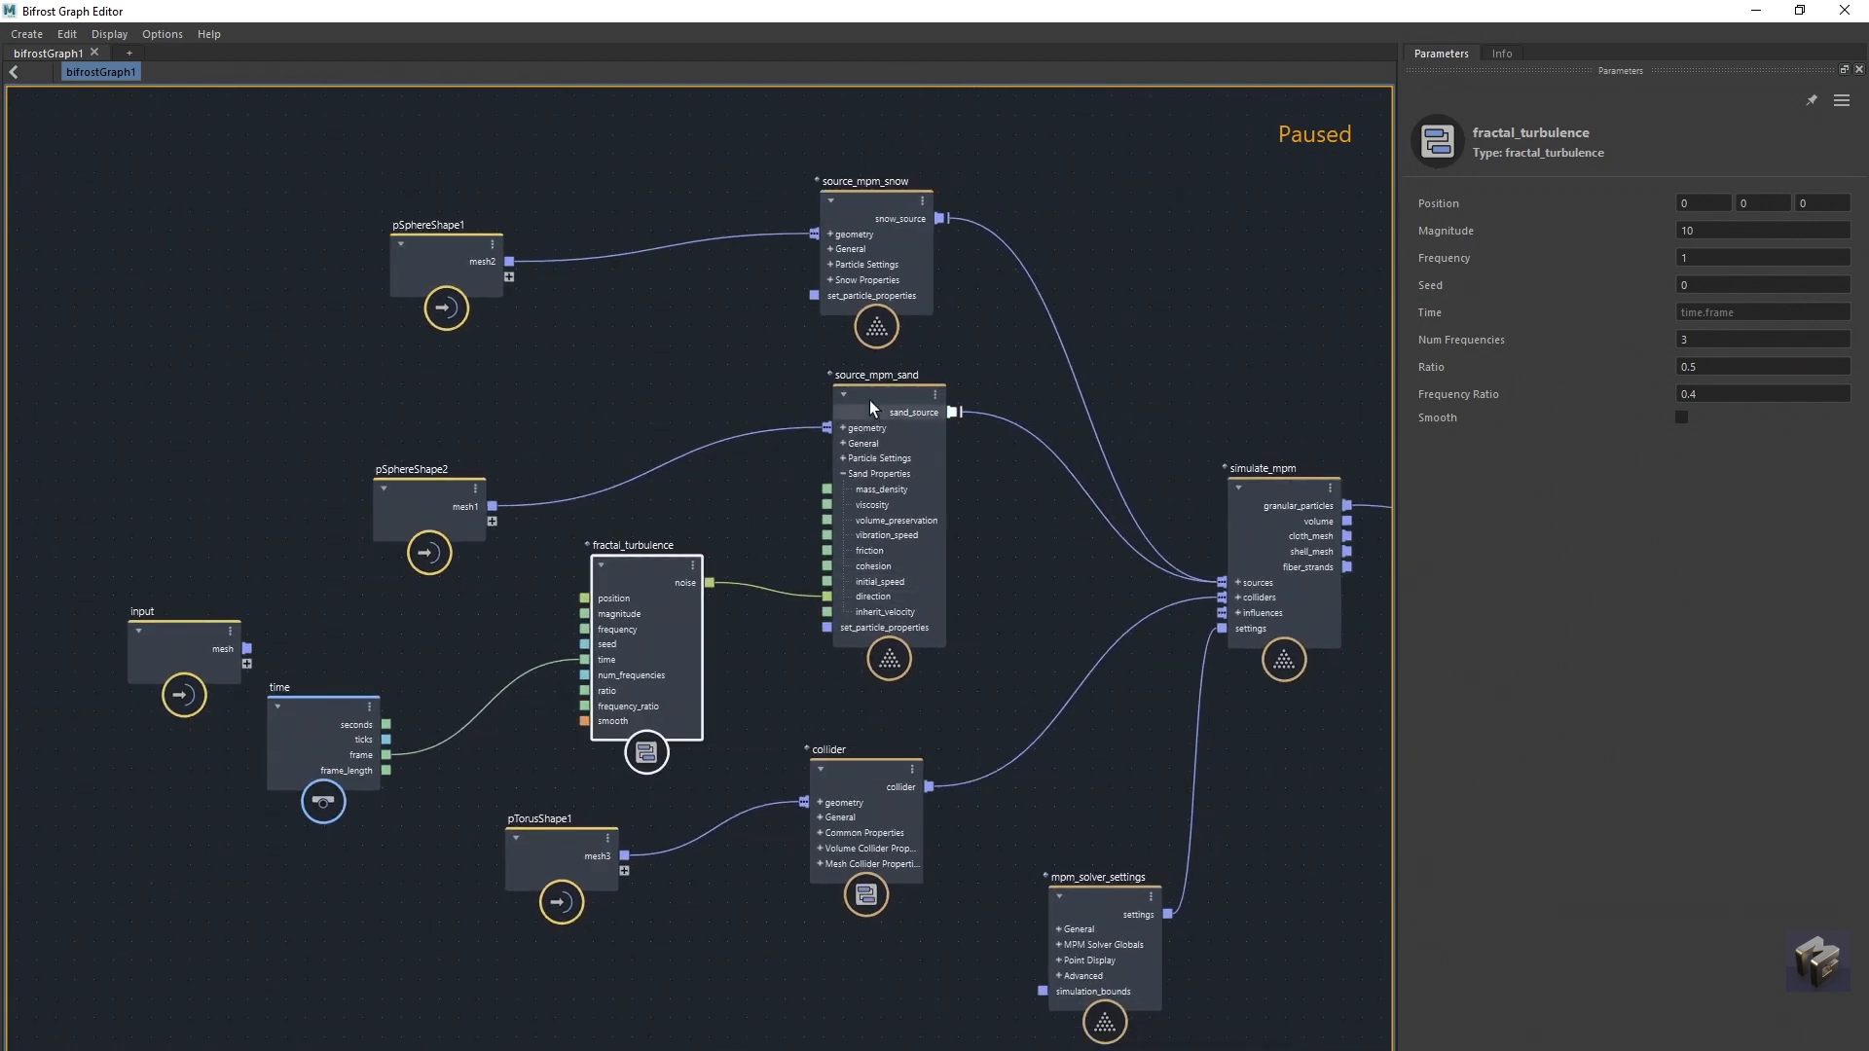
Step: Resume the graph, play the simulation from the first frame, then stop playback and examine the particle flow inside the torus
{"action": "left_click_drag", "start_coordinate": [868, 400], "coordinate": [868, 415]}
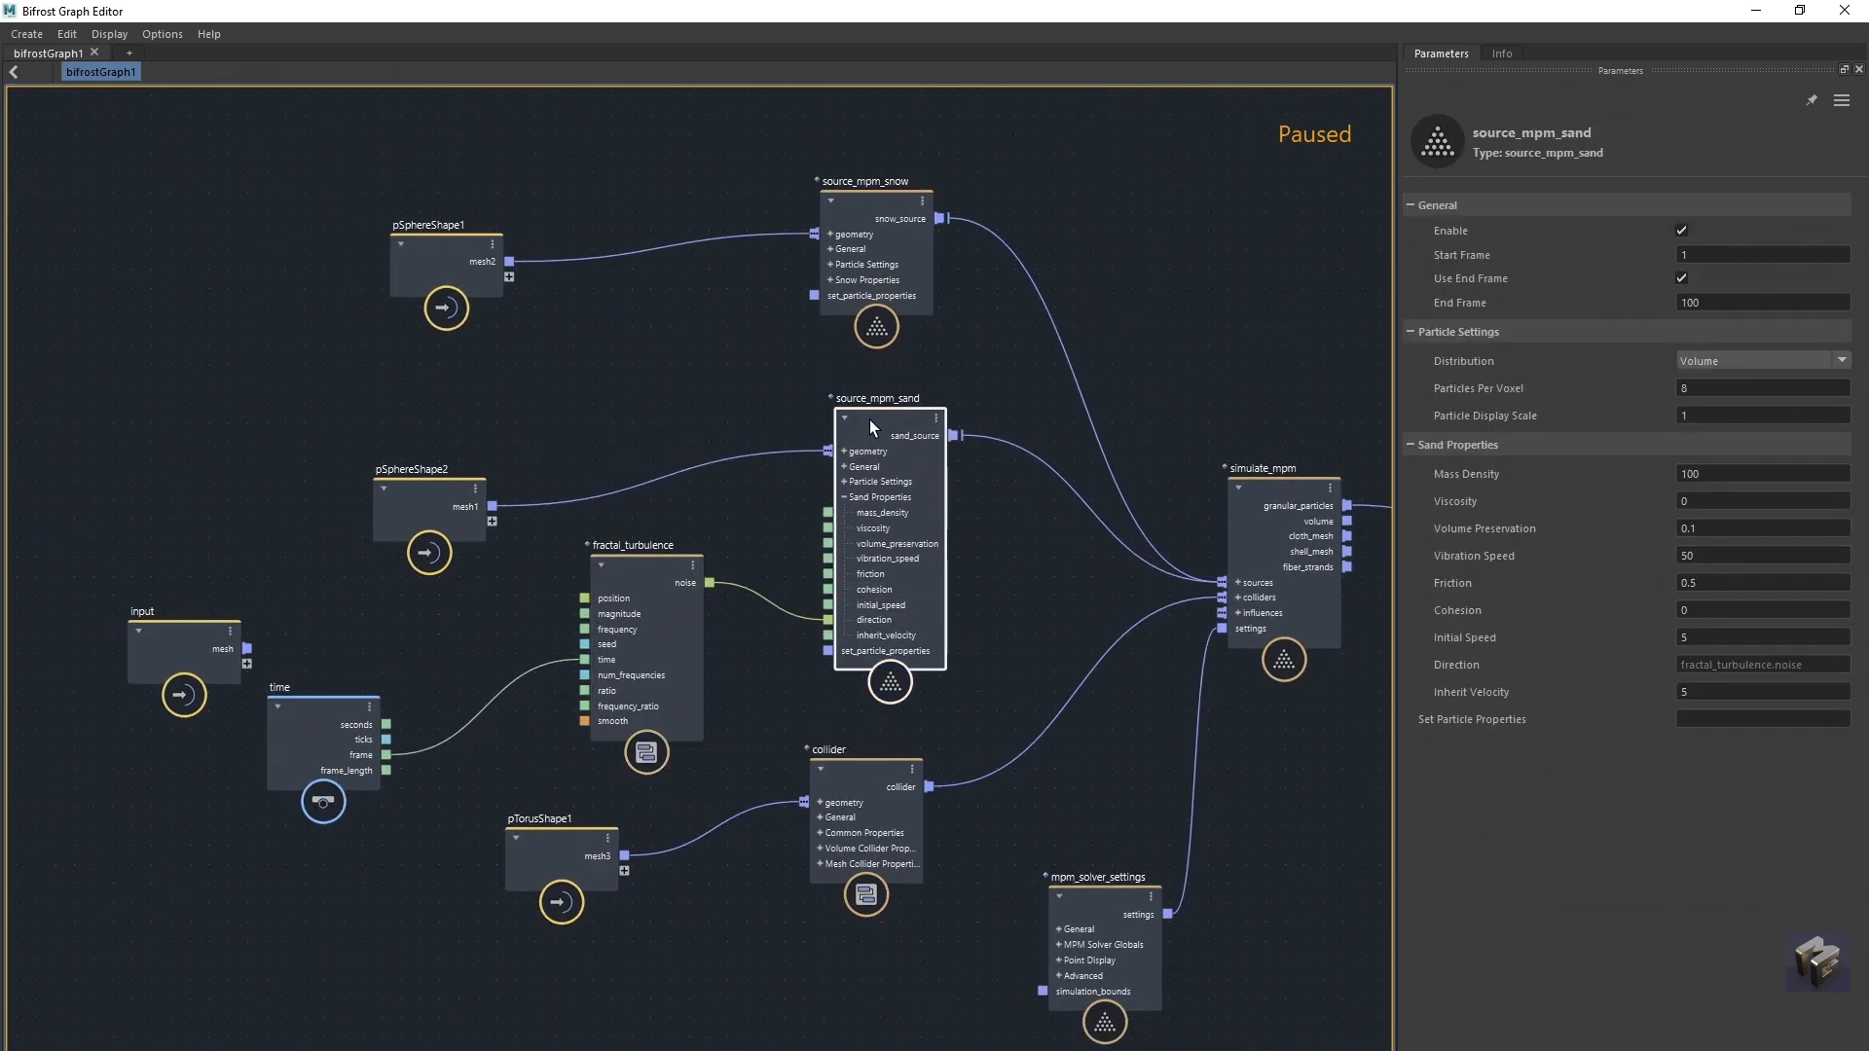
{"action": "left_click", "coordinate": [1118, 290]}
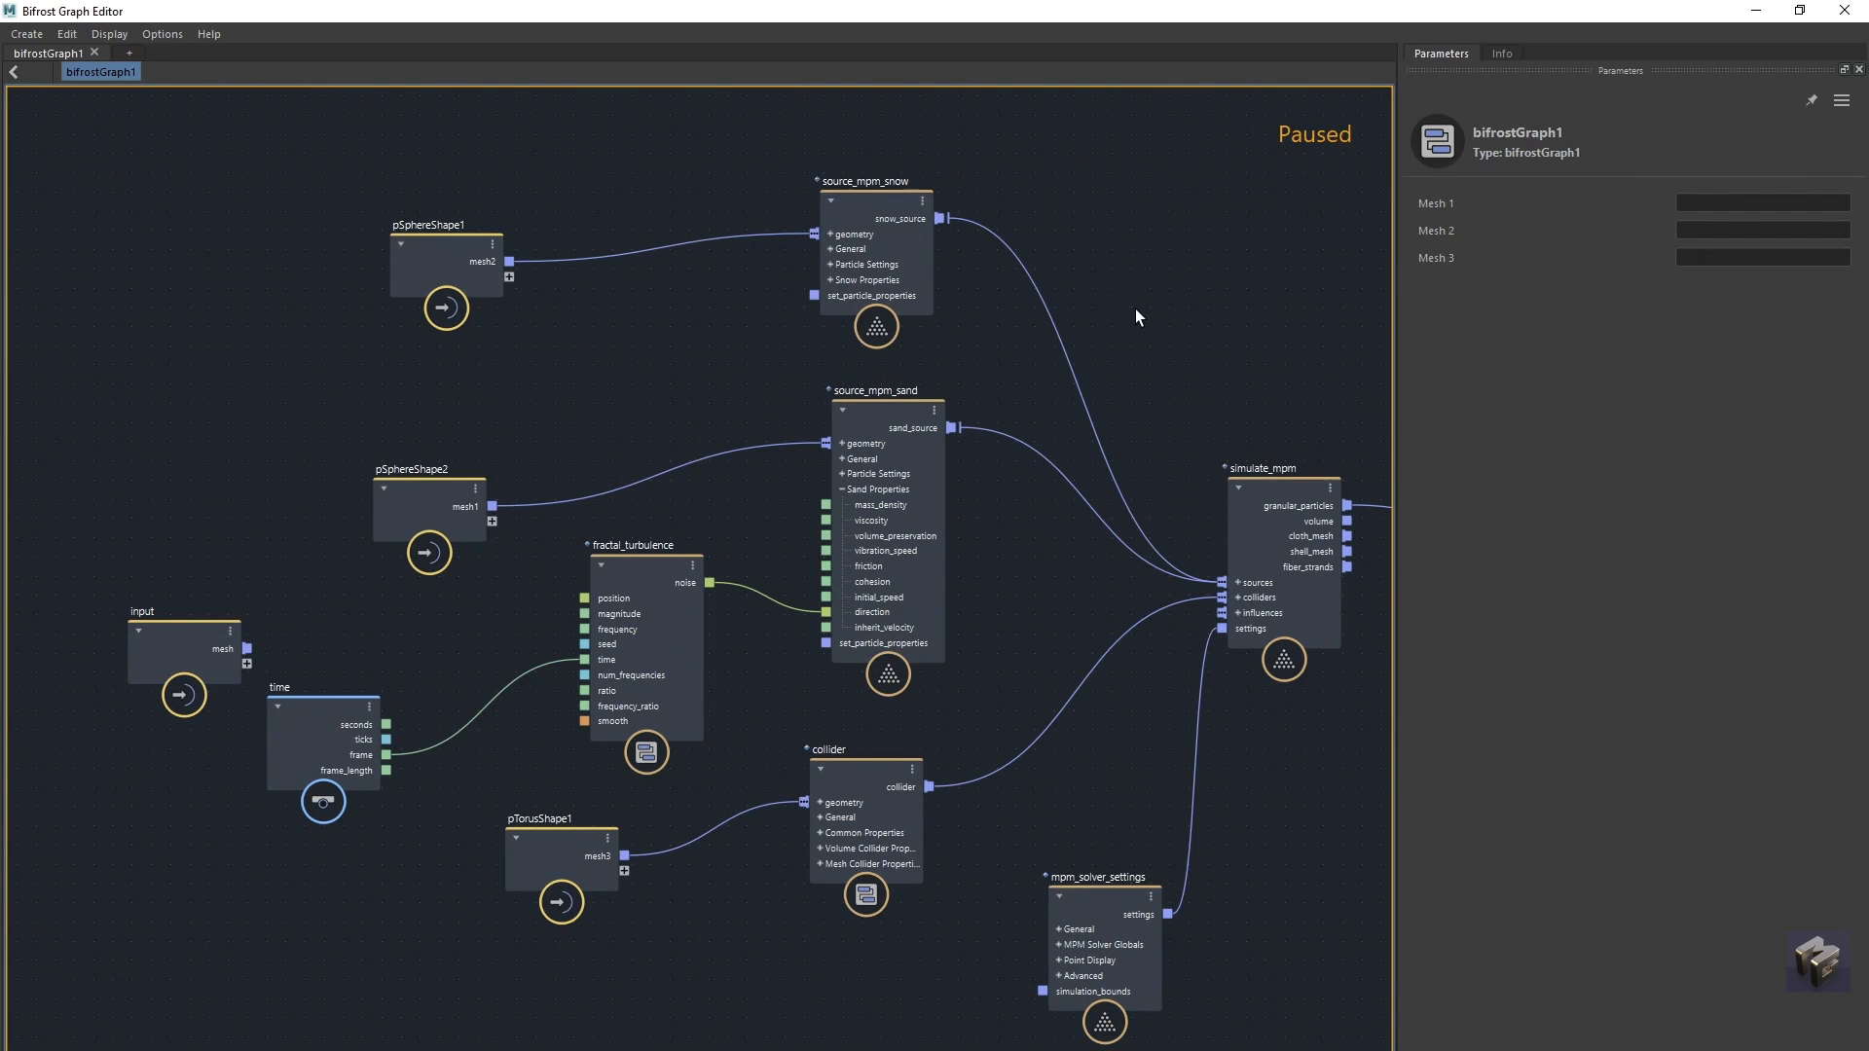
{"action": "key", "text": "Escape"}
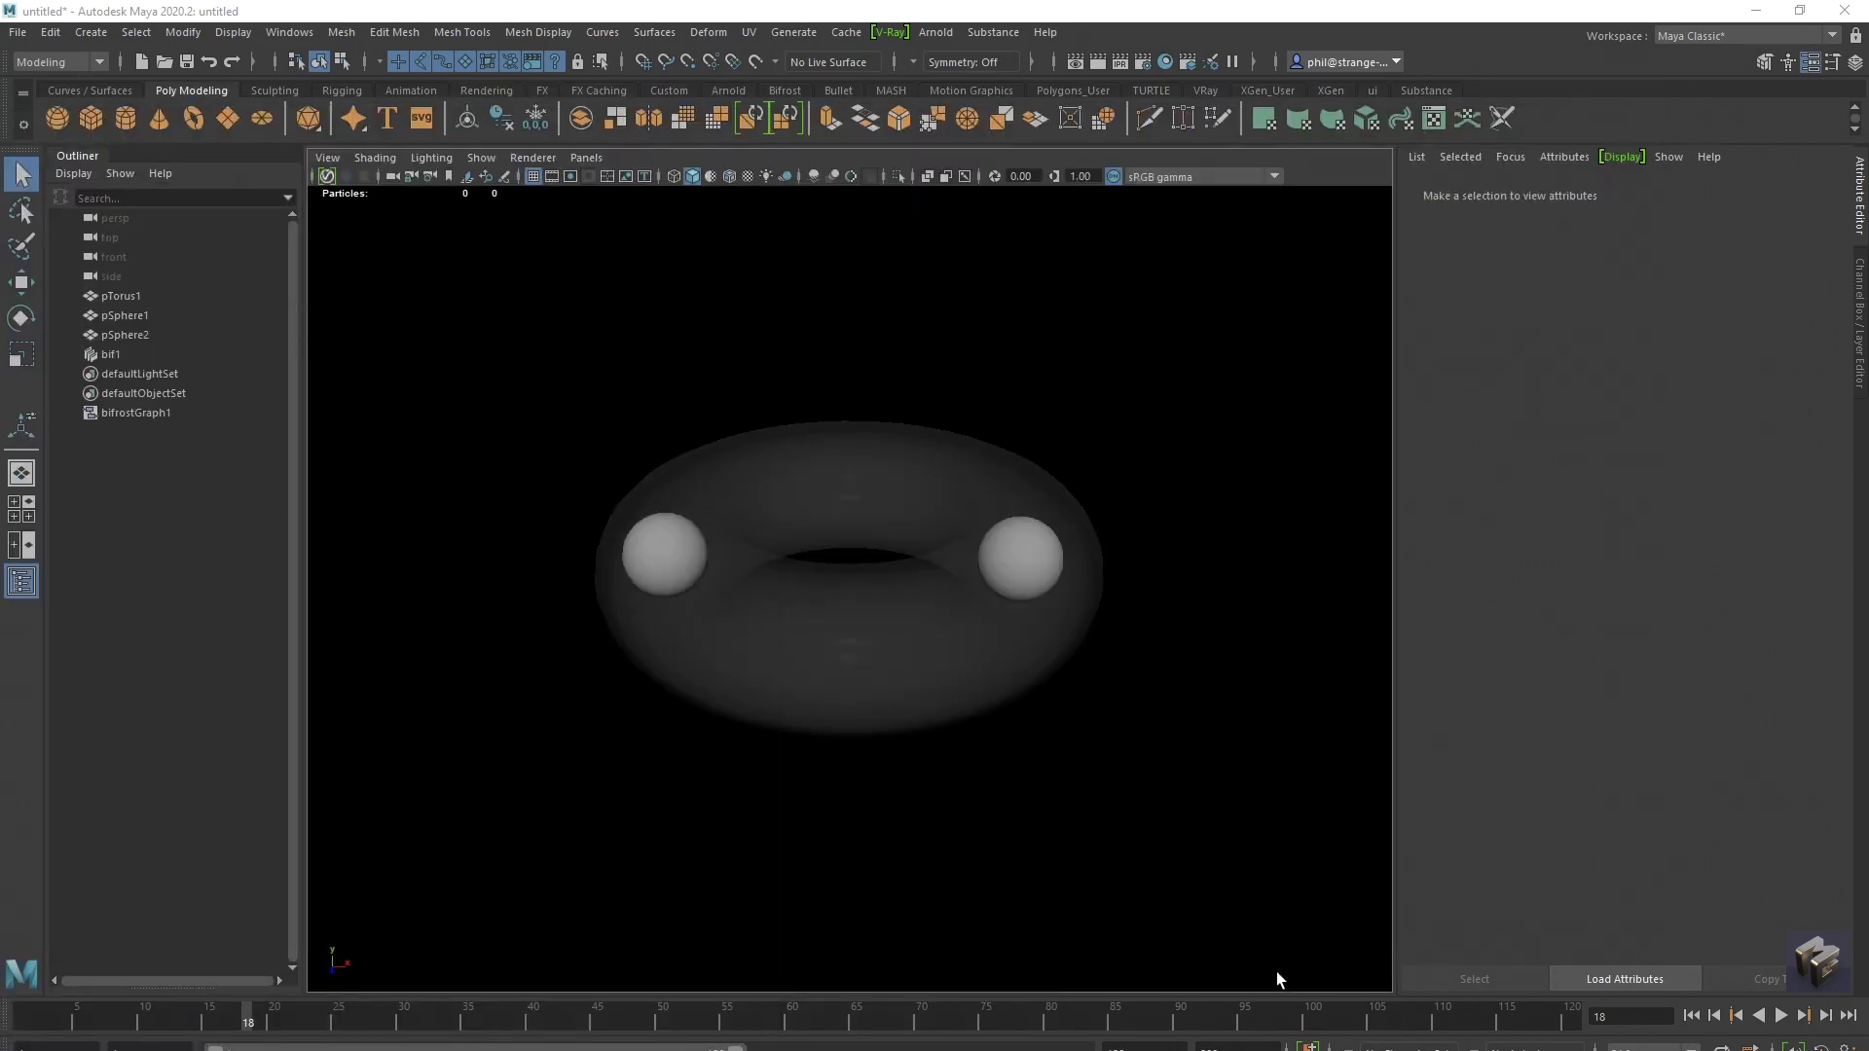
{"action": "left_click", "coordinate": [1691, 1015]}
{"action": "left_click", "coordinate": [1781, 1015]}
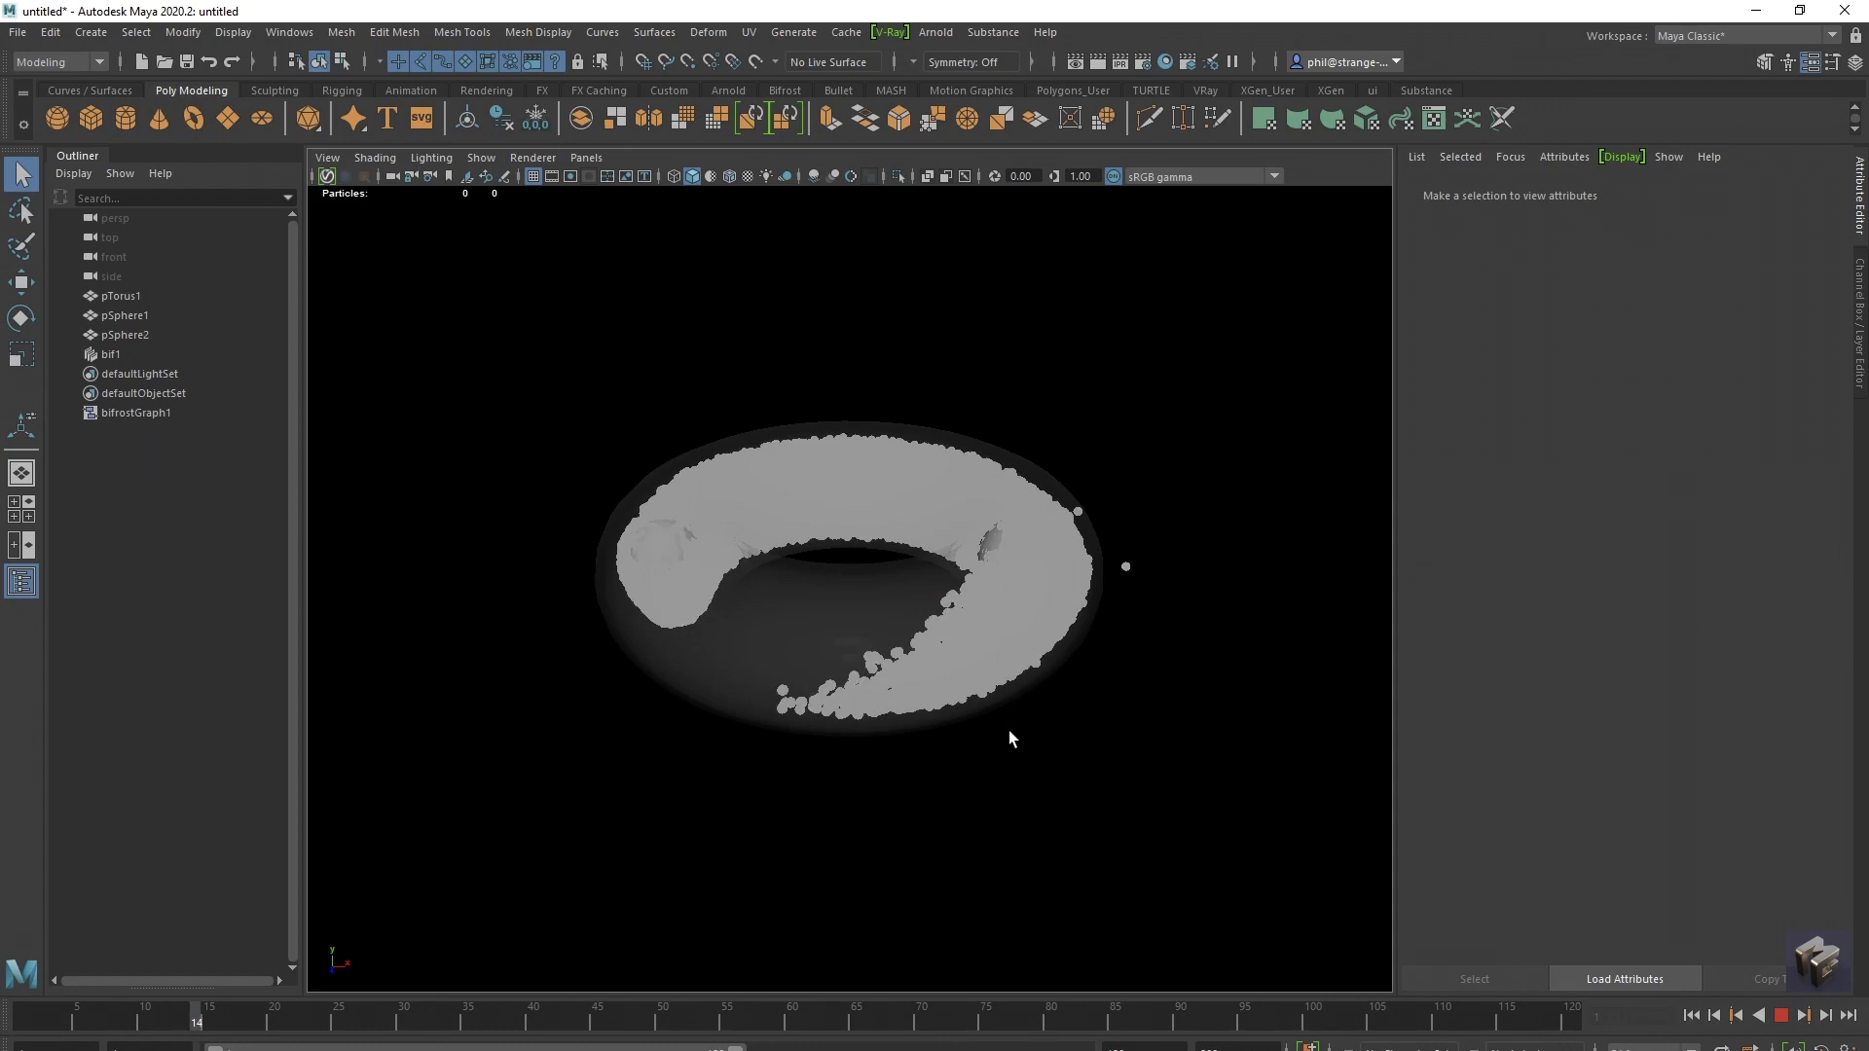
{"action": "left_click", "coordinate": [1785, 1016]}
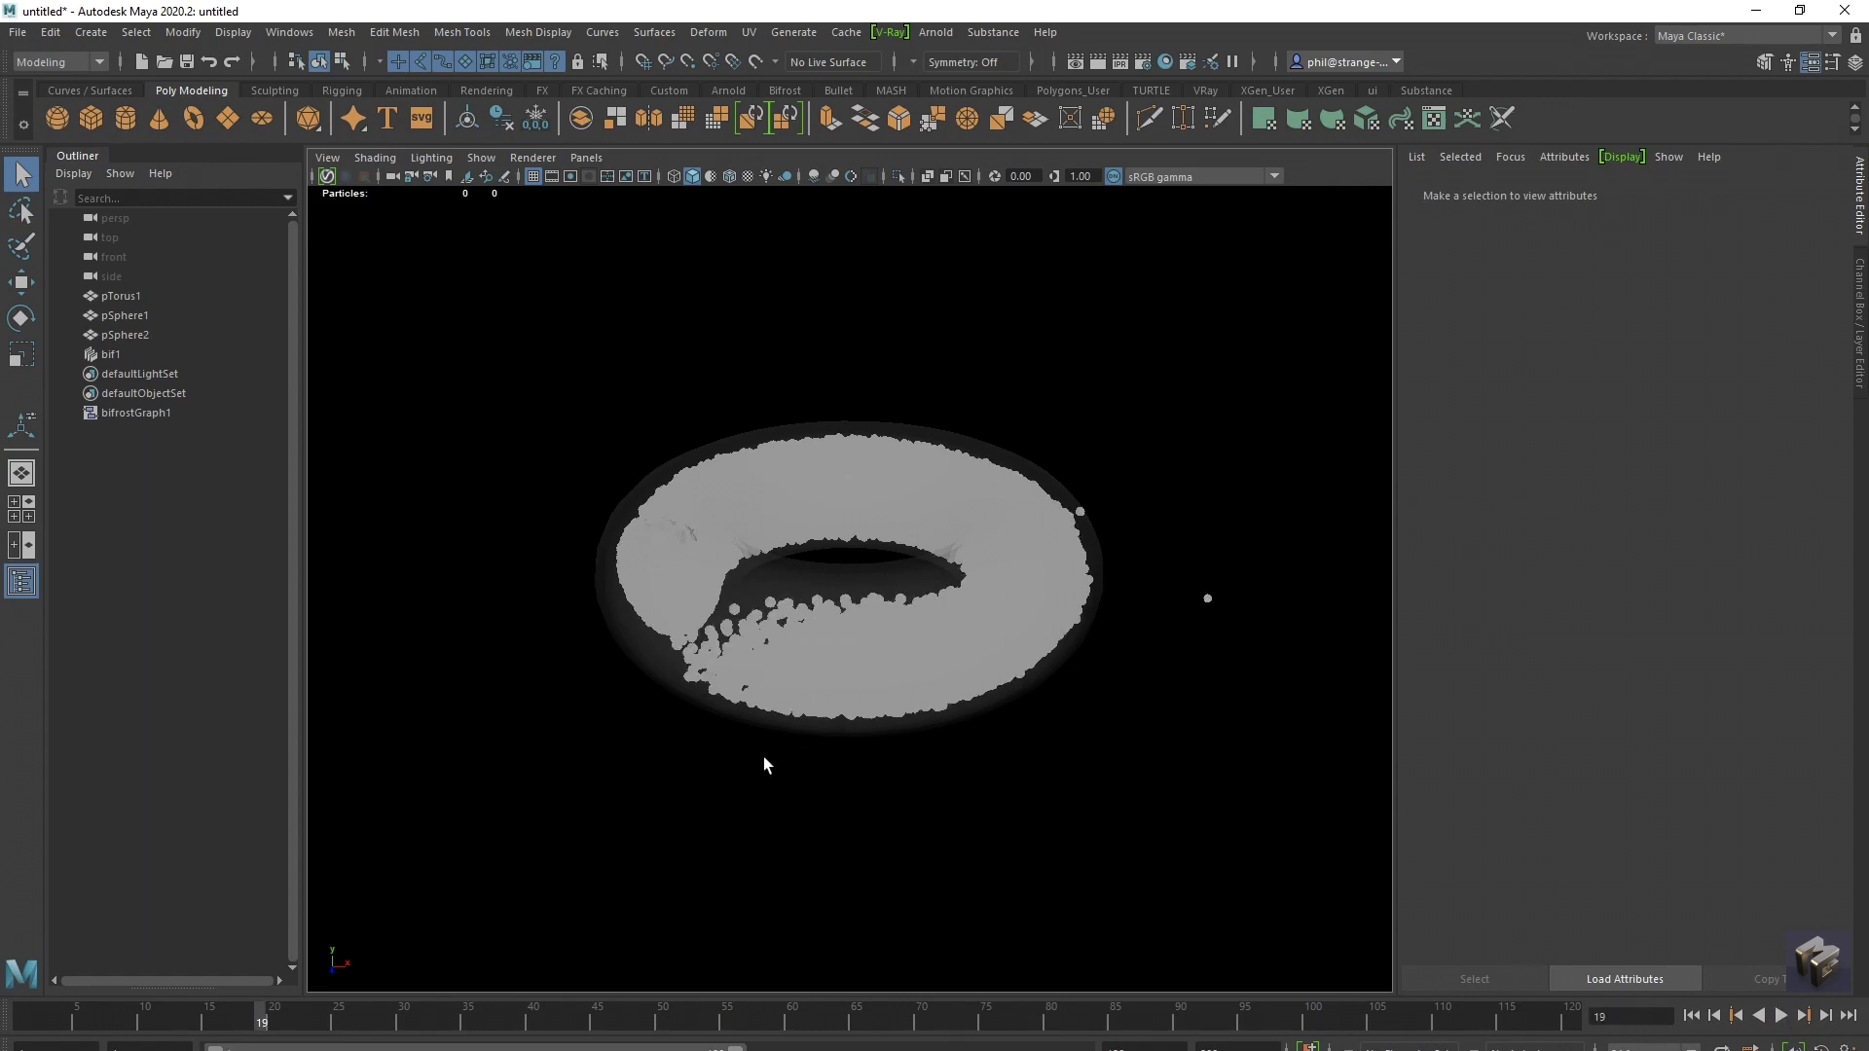
{"action": "left_click_drag", "start_coordinate": [960, 728], "coordinate": [806, 760], "text": "alt"}
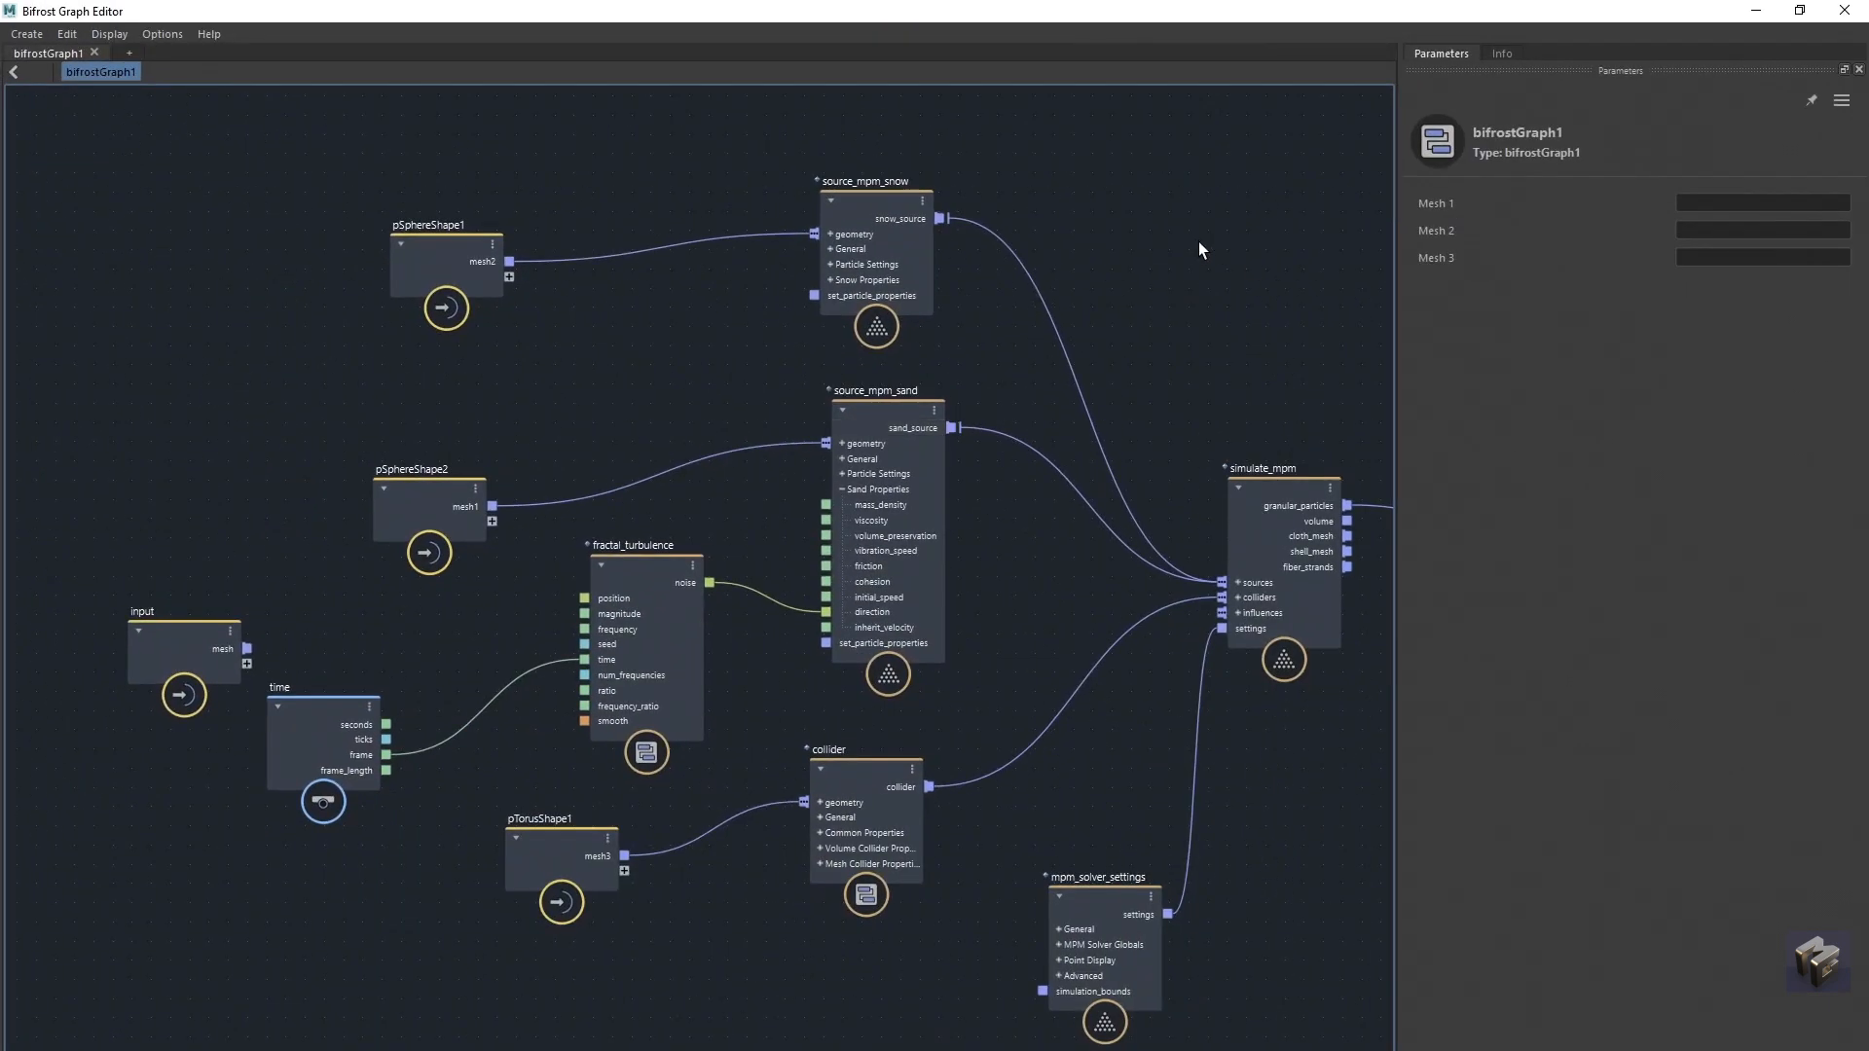
Step: Pause the graph and set the Point Display Shape in mpm_solver_settings to Sphere
{"action": "key", "text": "p"}
{"action": "middle_click_drag", "start_coordinate": [1141, 384], "coordinate": [975, 340], "text": "alt"}
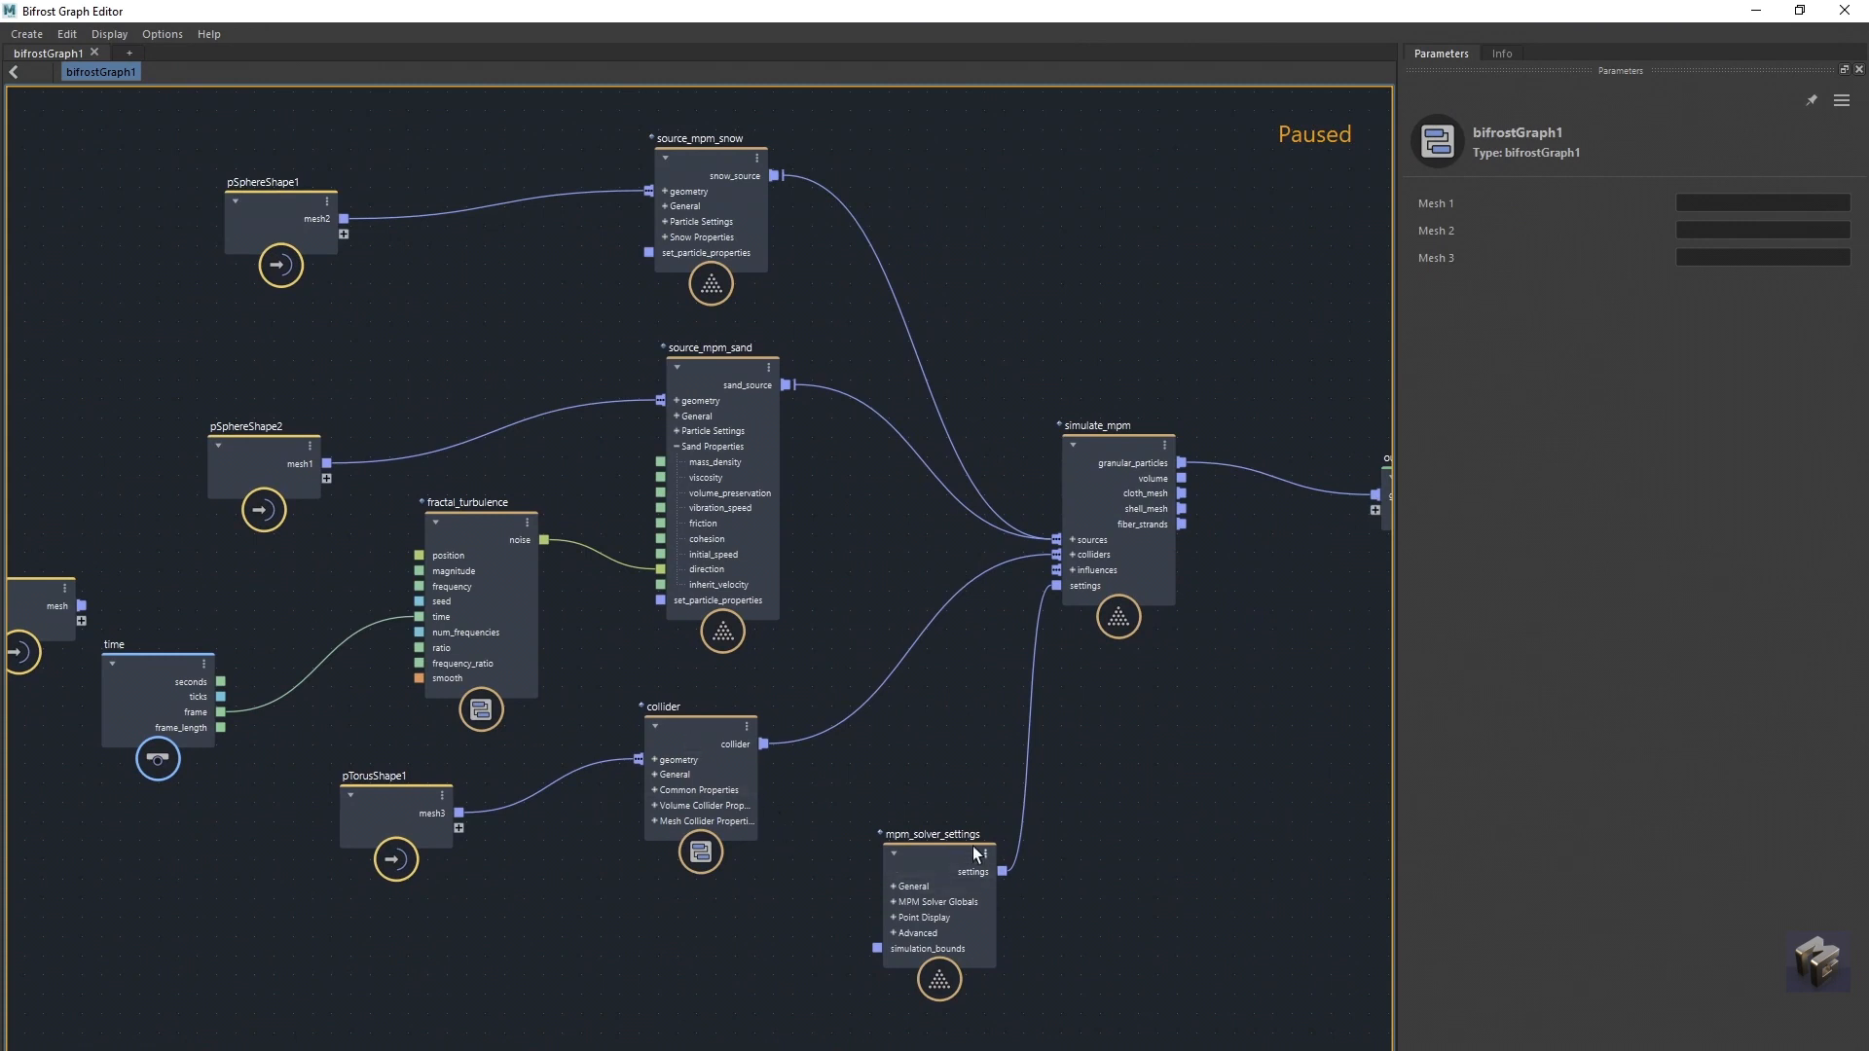
{"action": "left_click_drag", "start_coordinate": [974, 853], "coordinate": [969, 805]}
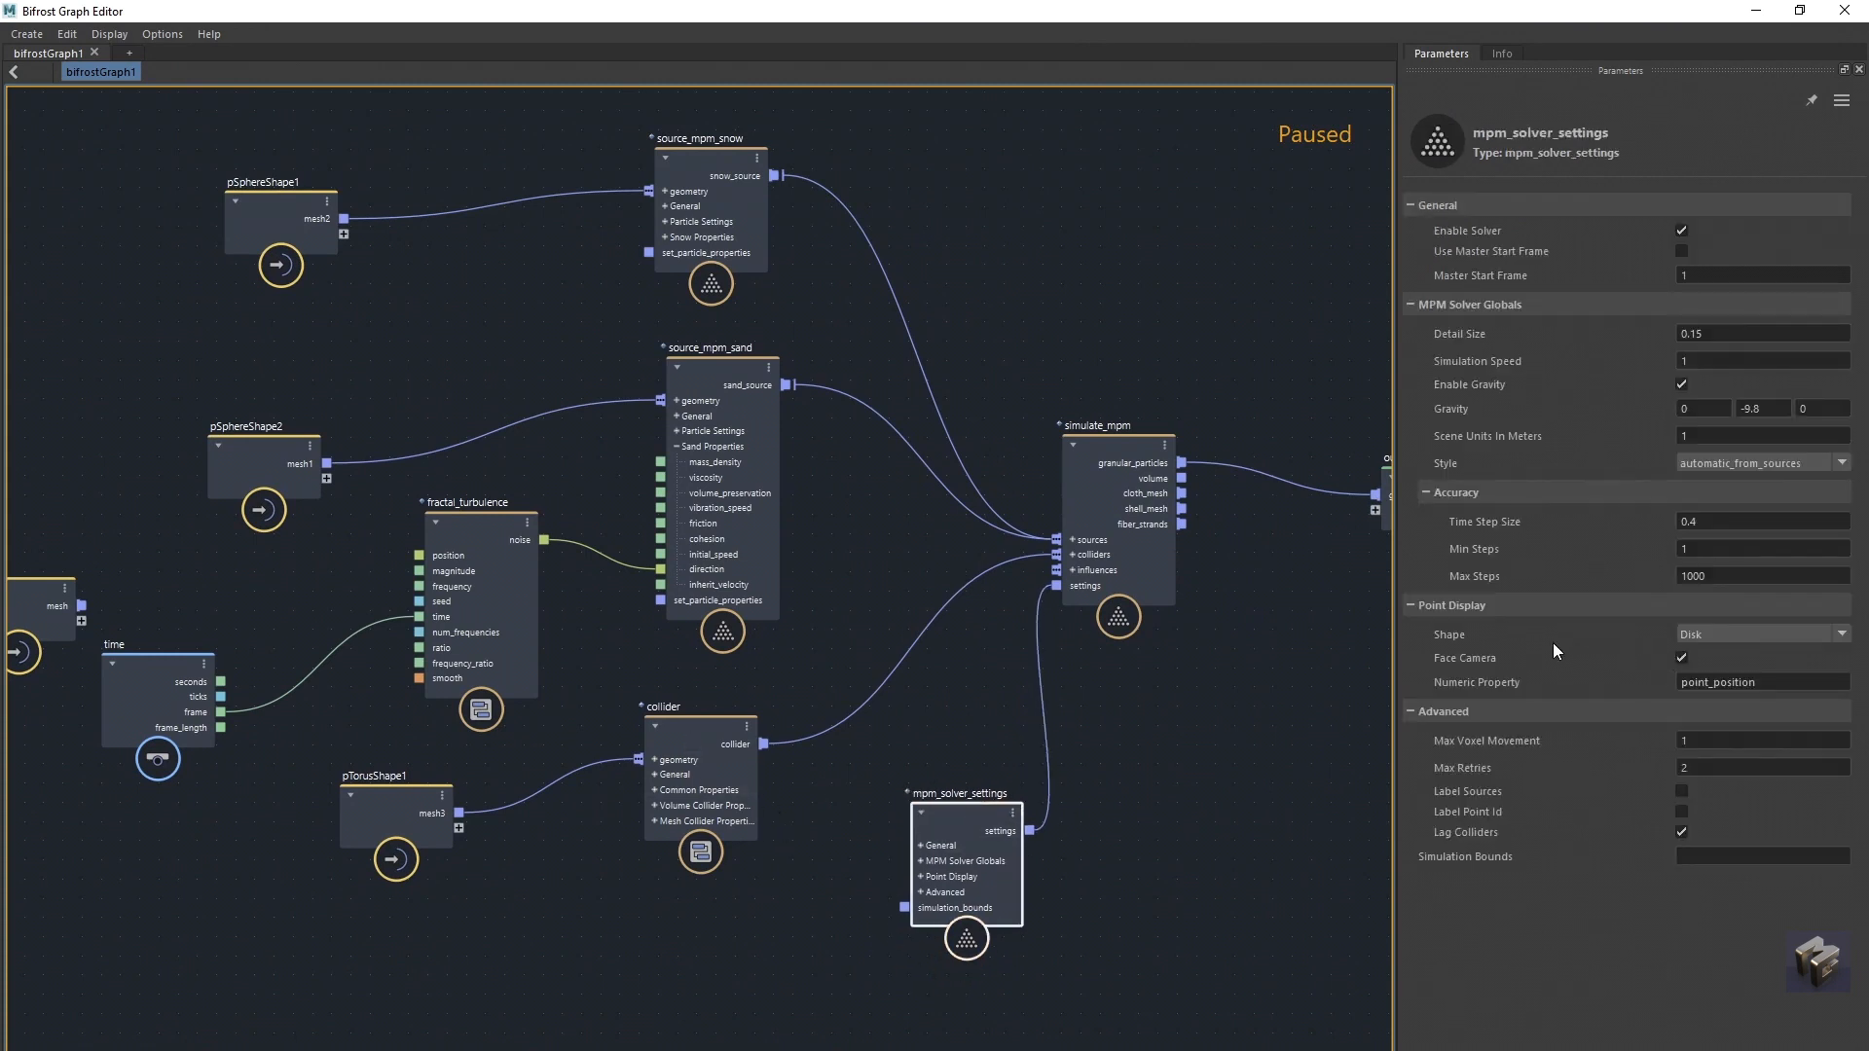
{"action": "left_click", "coordinate": [1710, 635]}
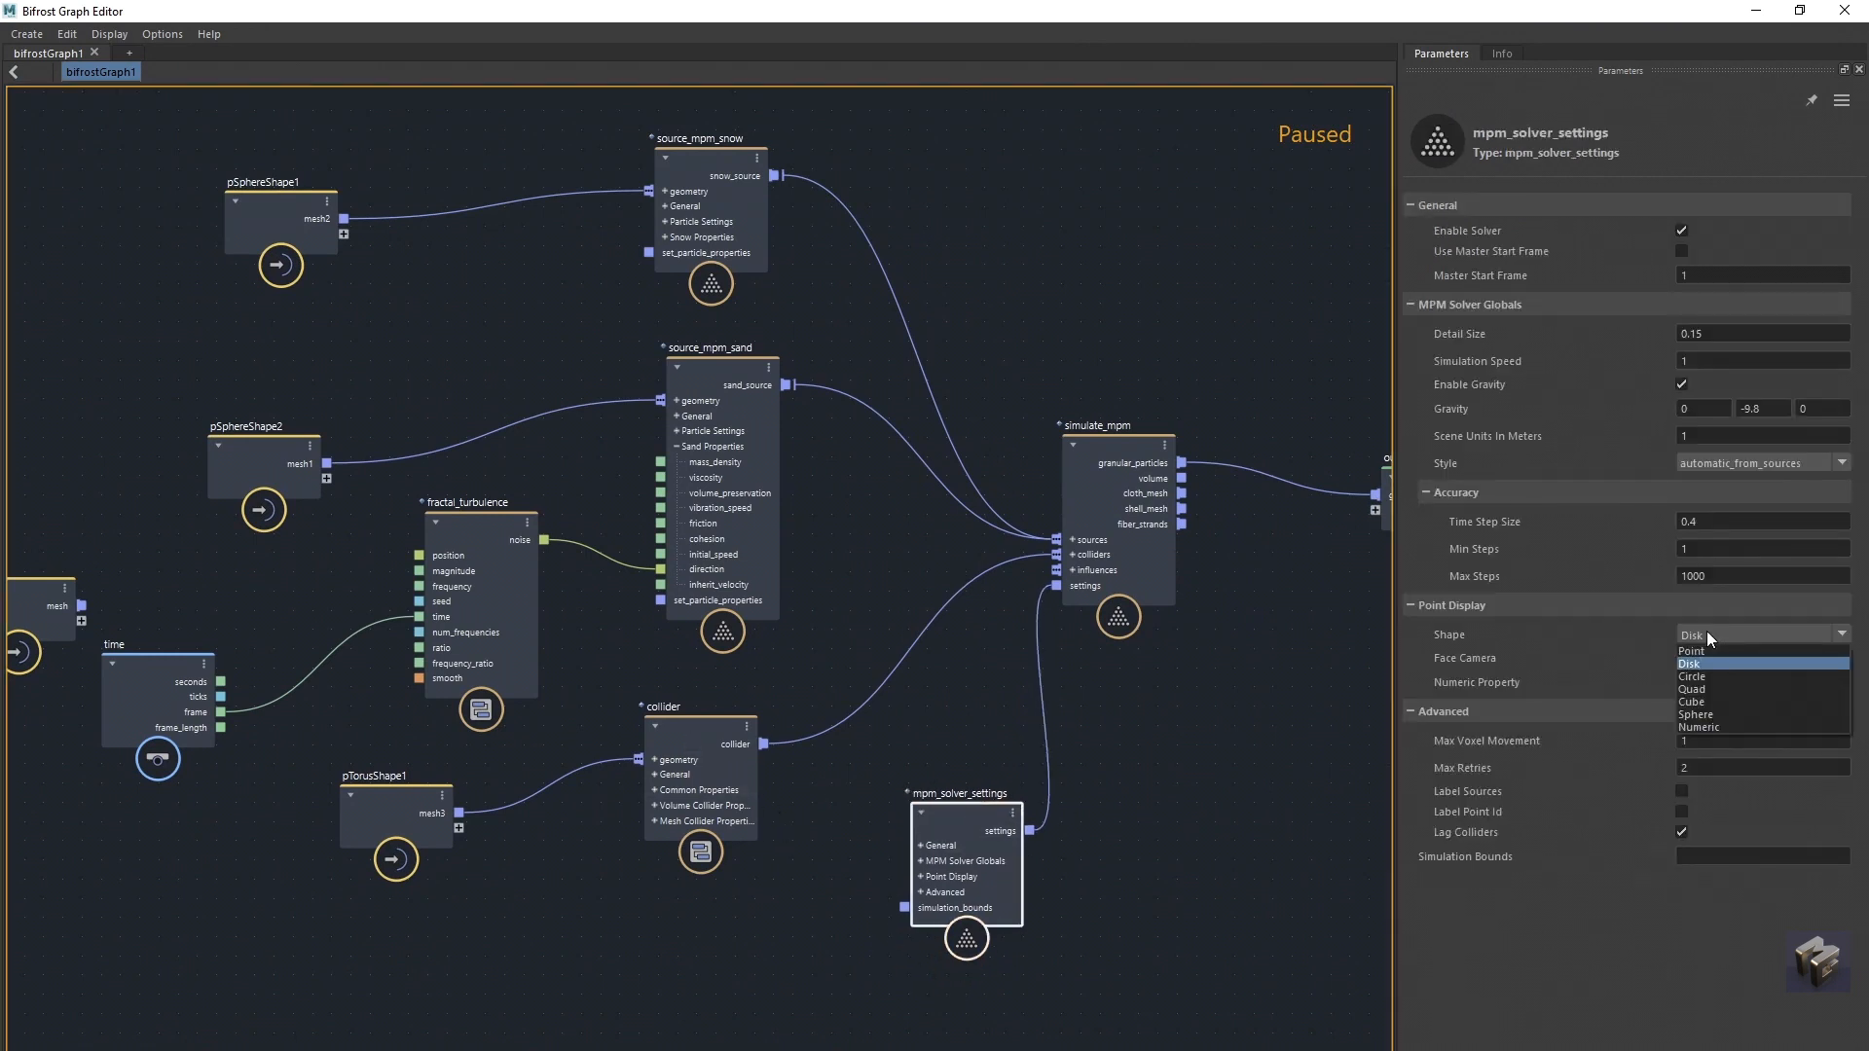
{"action": "left_click", "coordinate": [1703, 712]}
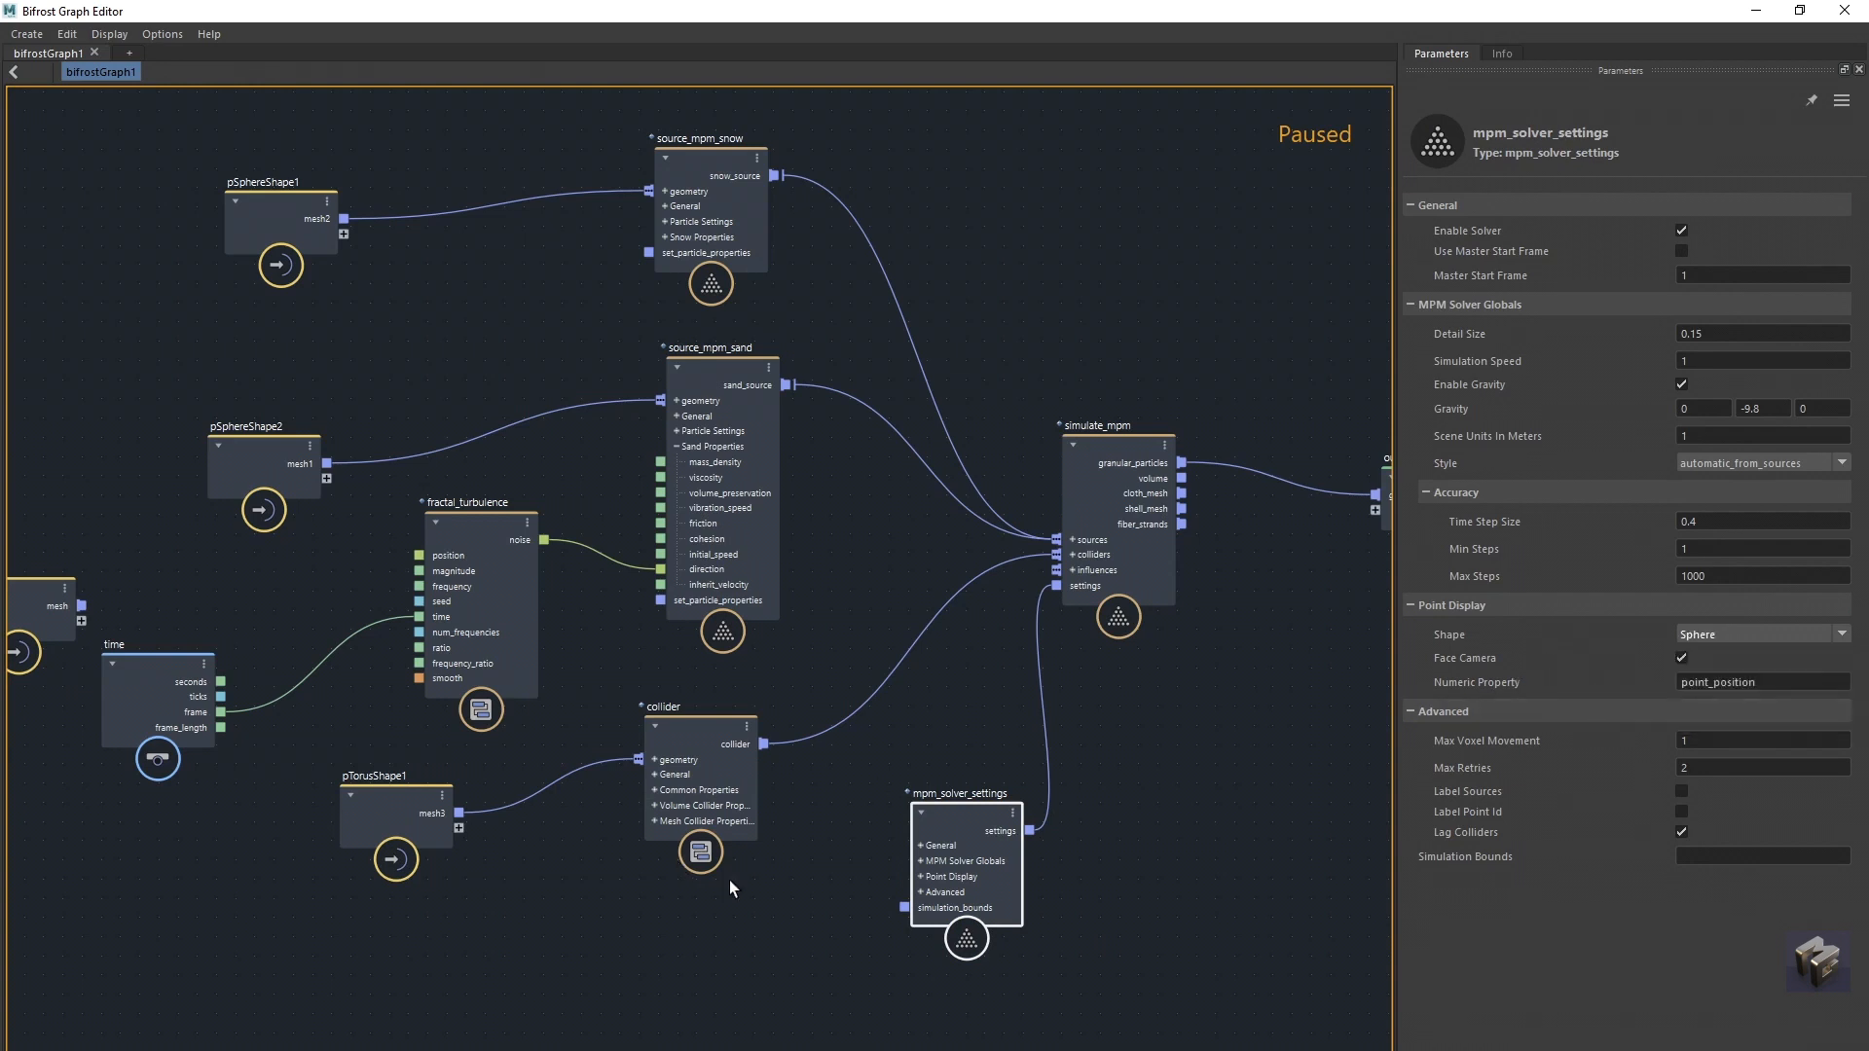
{"action": "left_click_drag", "start_coordinate": [930, 826], "coordinate": [919, 786]}
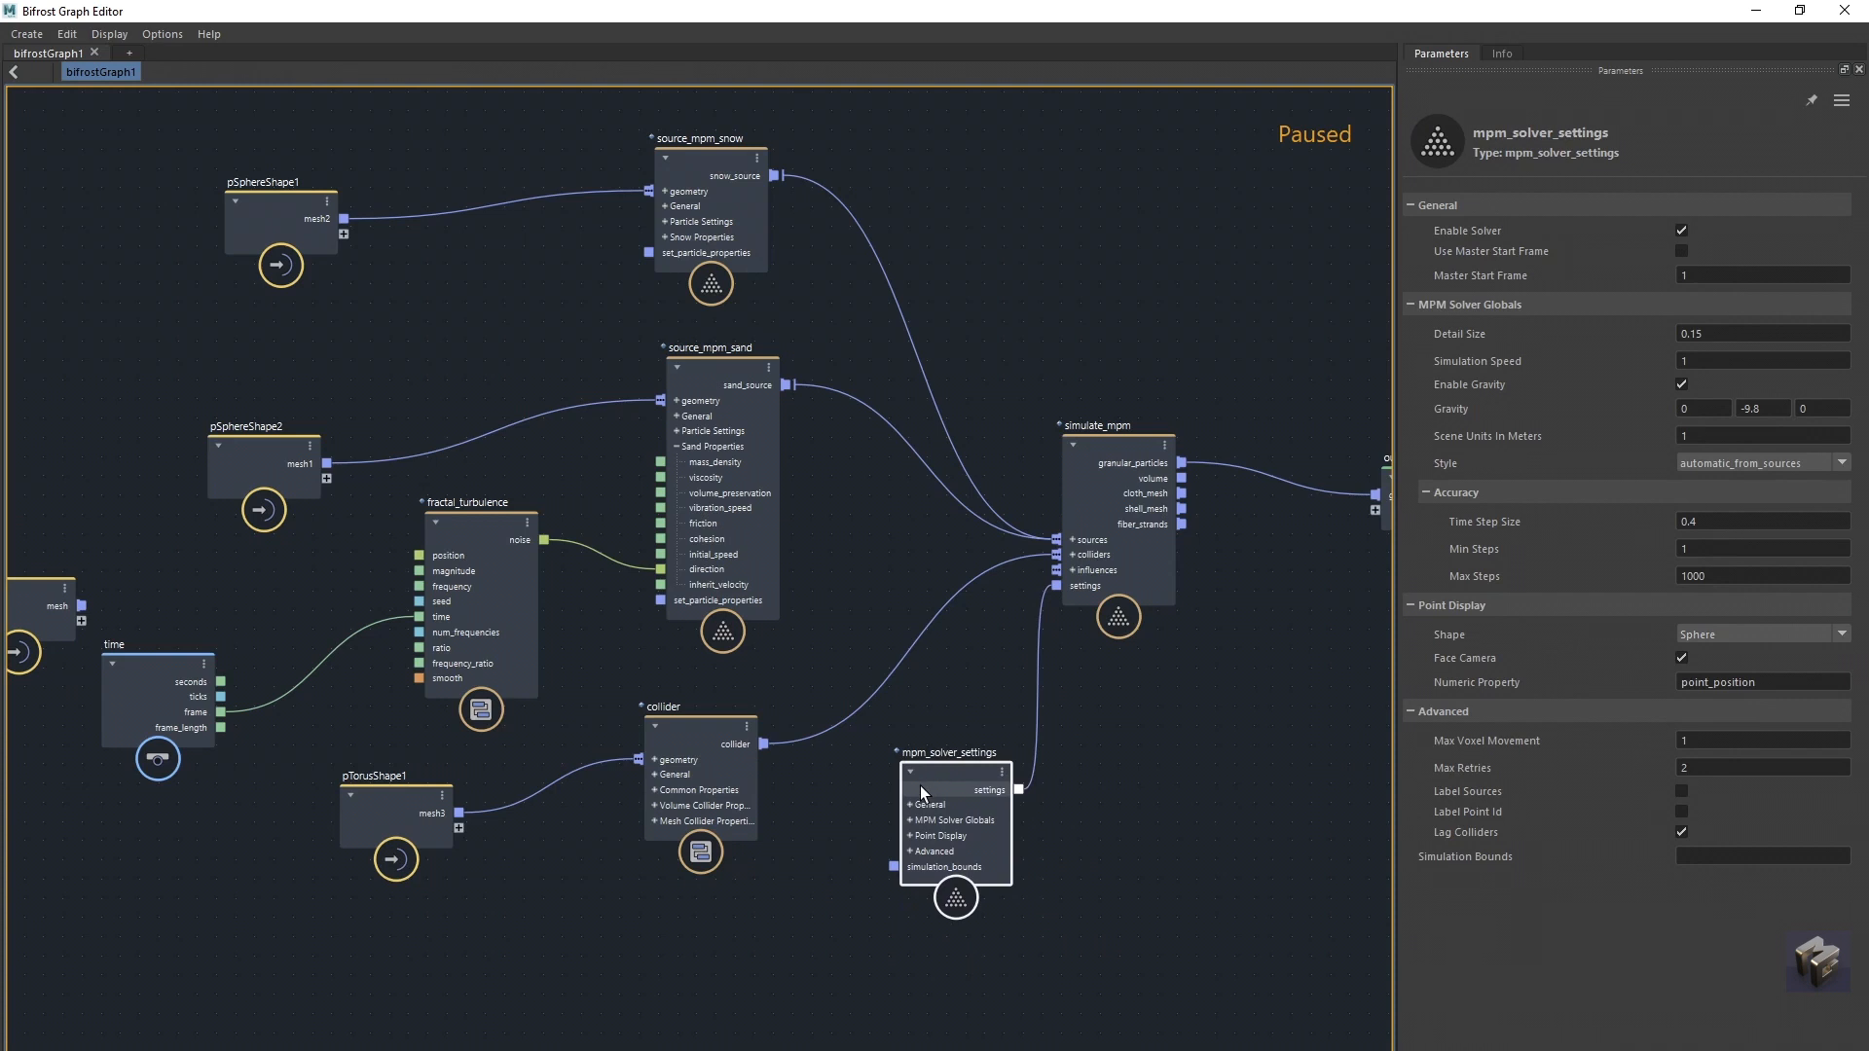
Step: Select pSphere2 in the scene to identify the sand emitter, and return to the full-size graph editor
{"action": "left_click_drag", "start_coordinate": [718, 370], "coordinate": [699, 372]}
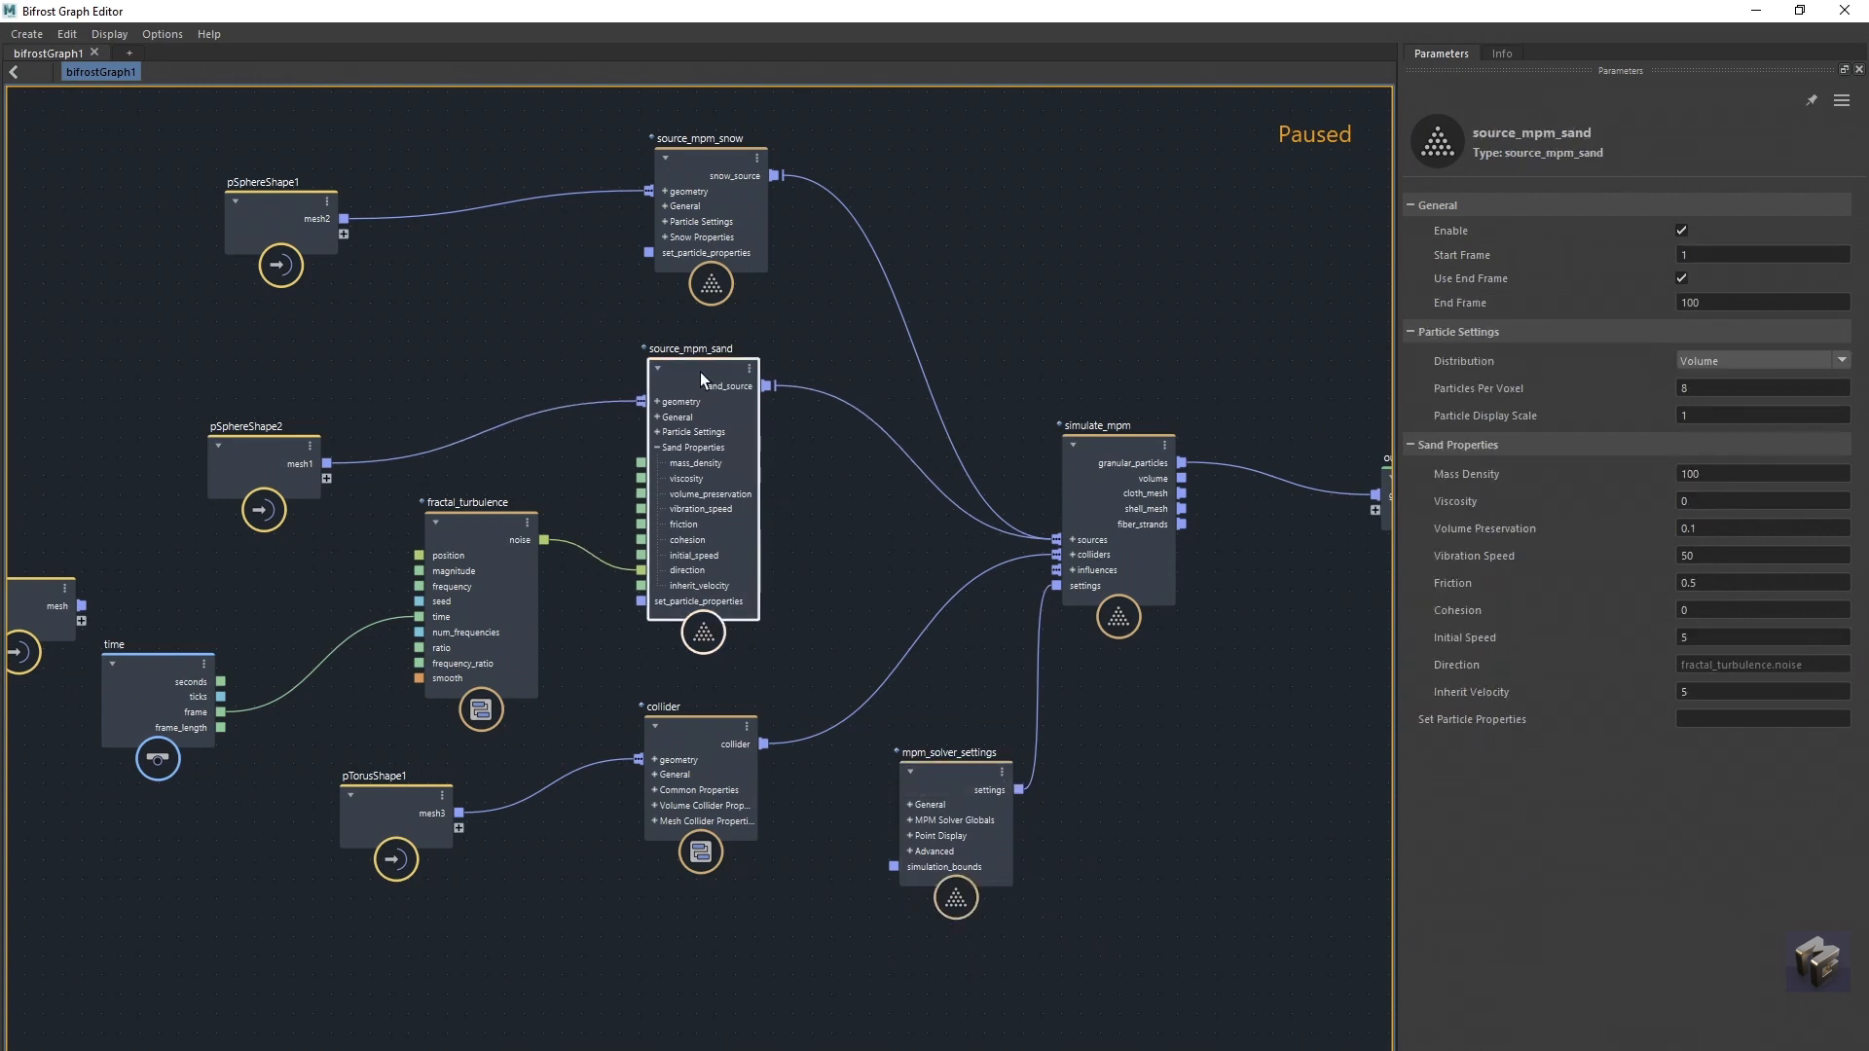
{"action": "left_click_drag", "start_coordinate": [918, 9], "coordinate": [773, 901]}
{"action": "left_click", "coordinate": [146, 335]}
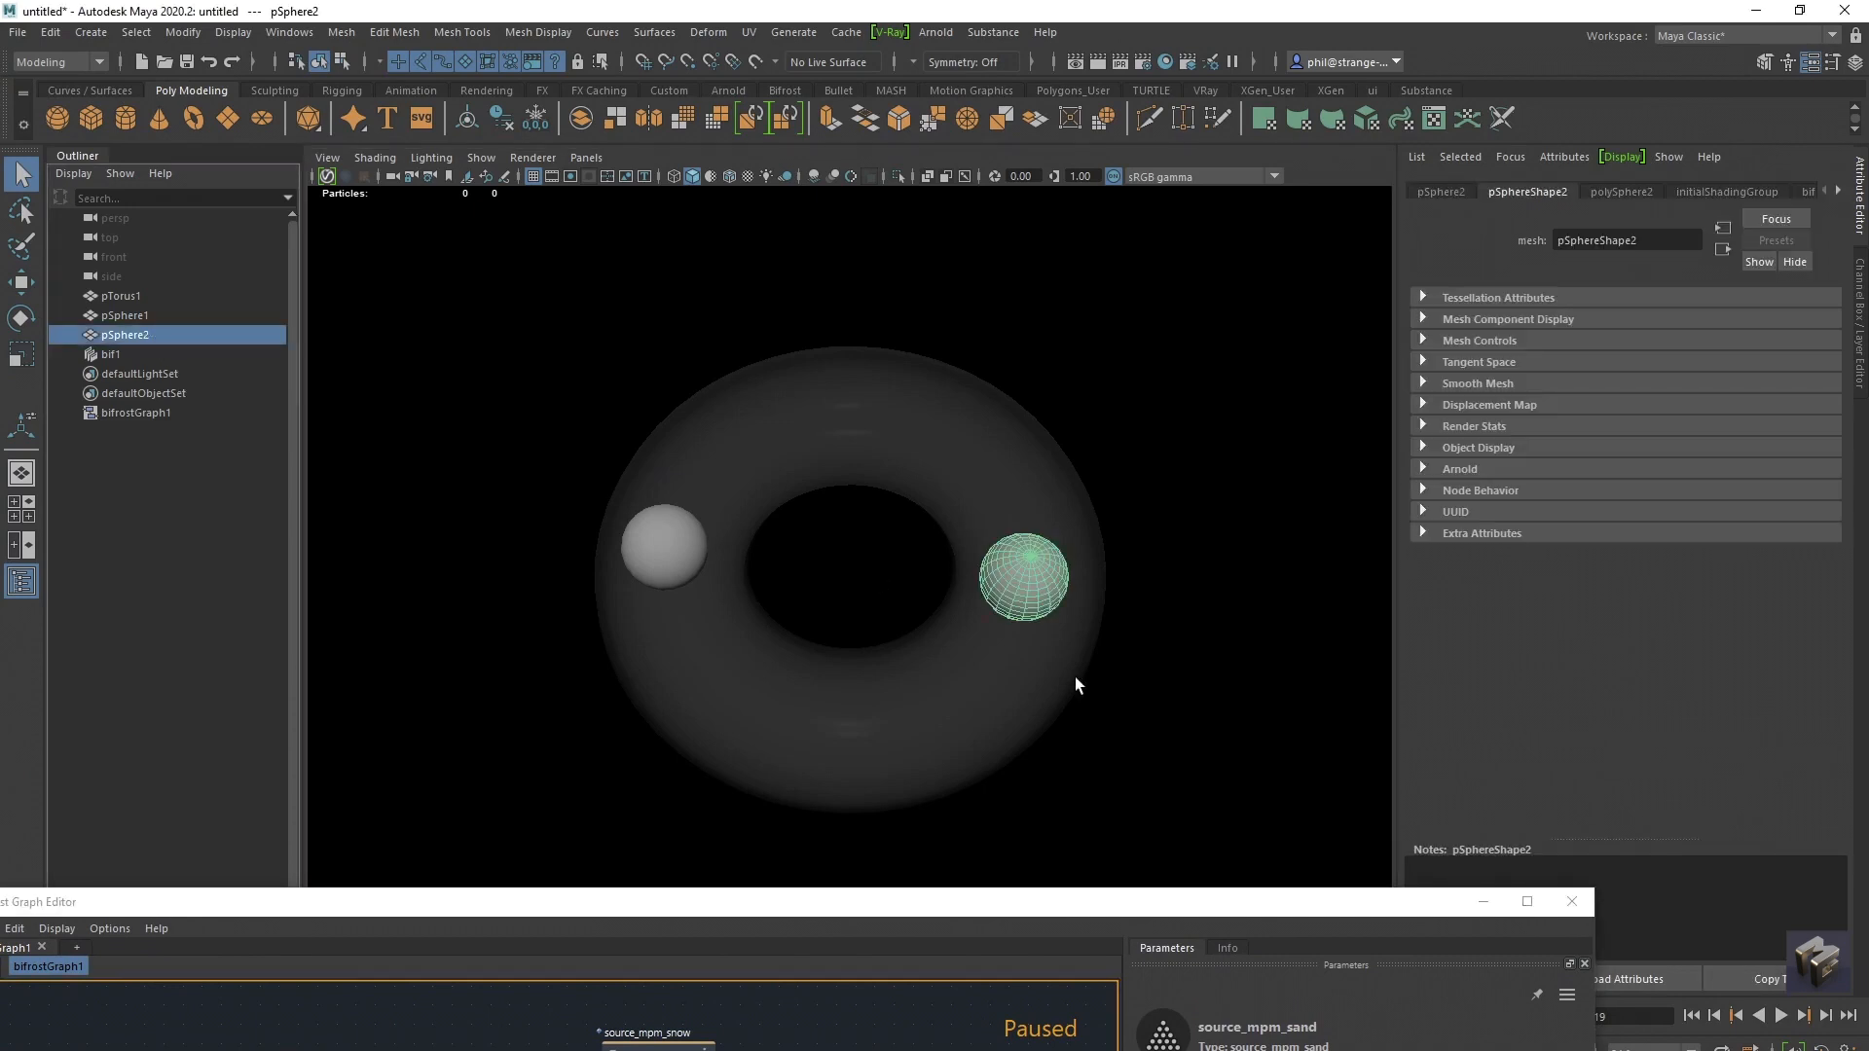
{"action": "left_click", "coordinate": [1526, 904]}
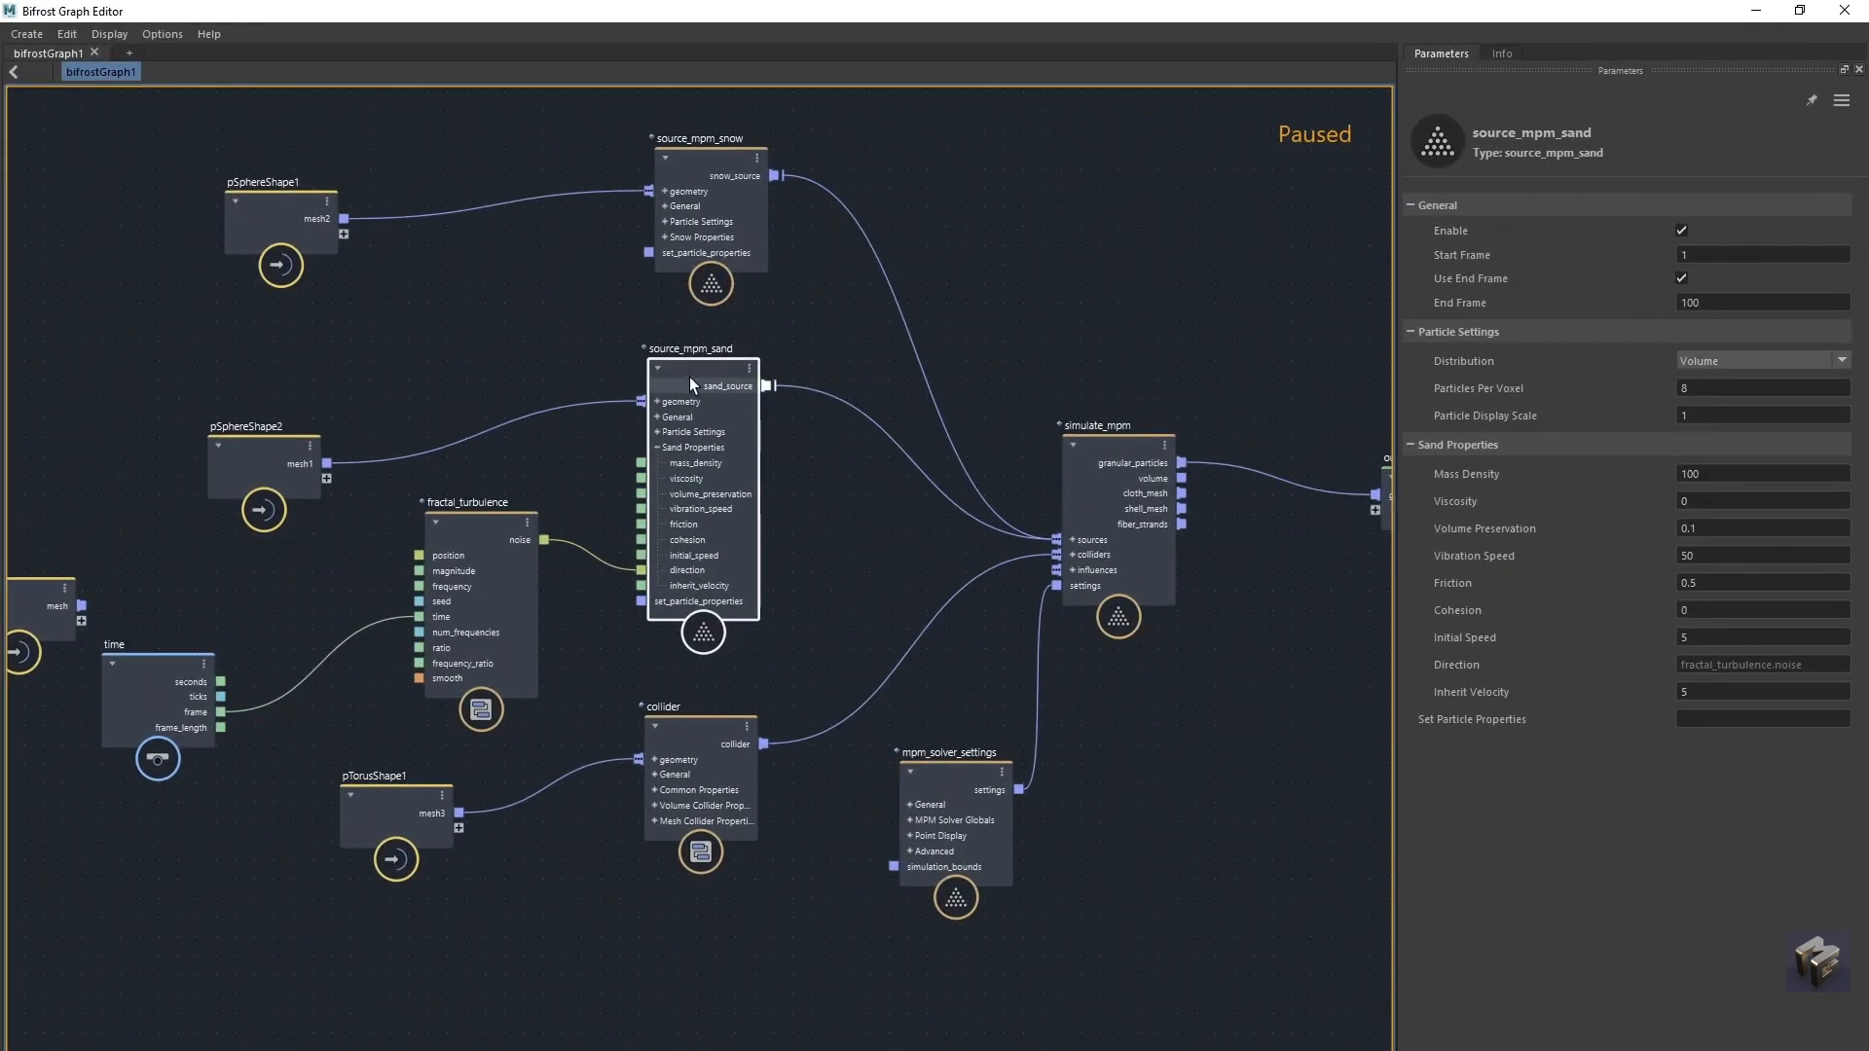
Step: Review the parameters of source_mpm_sand, mpm_solver_settings and source_mpm_snow
{"action": "left_click_drag", "start_coordinate": [689, 377], "coordinate": [645, 377]}
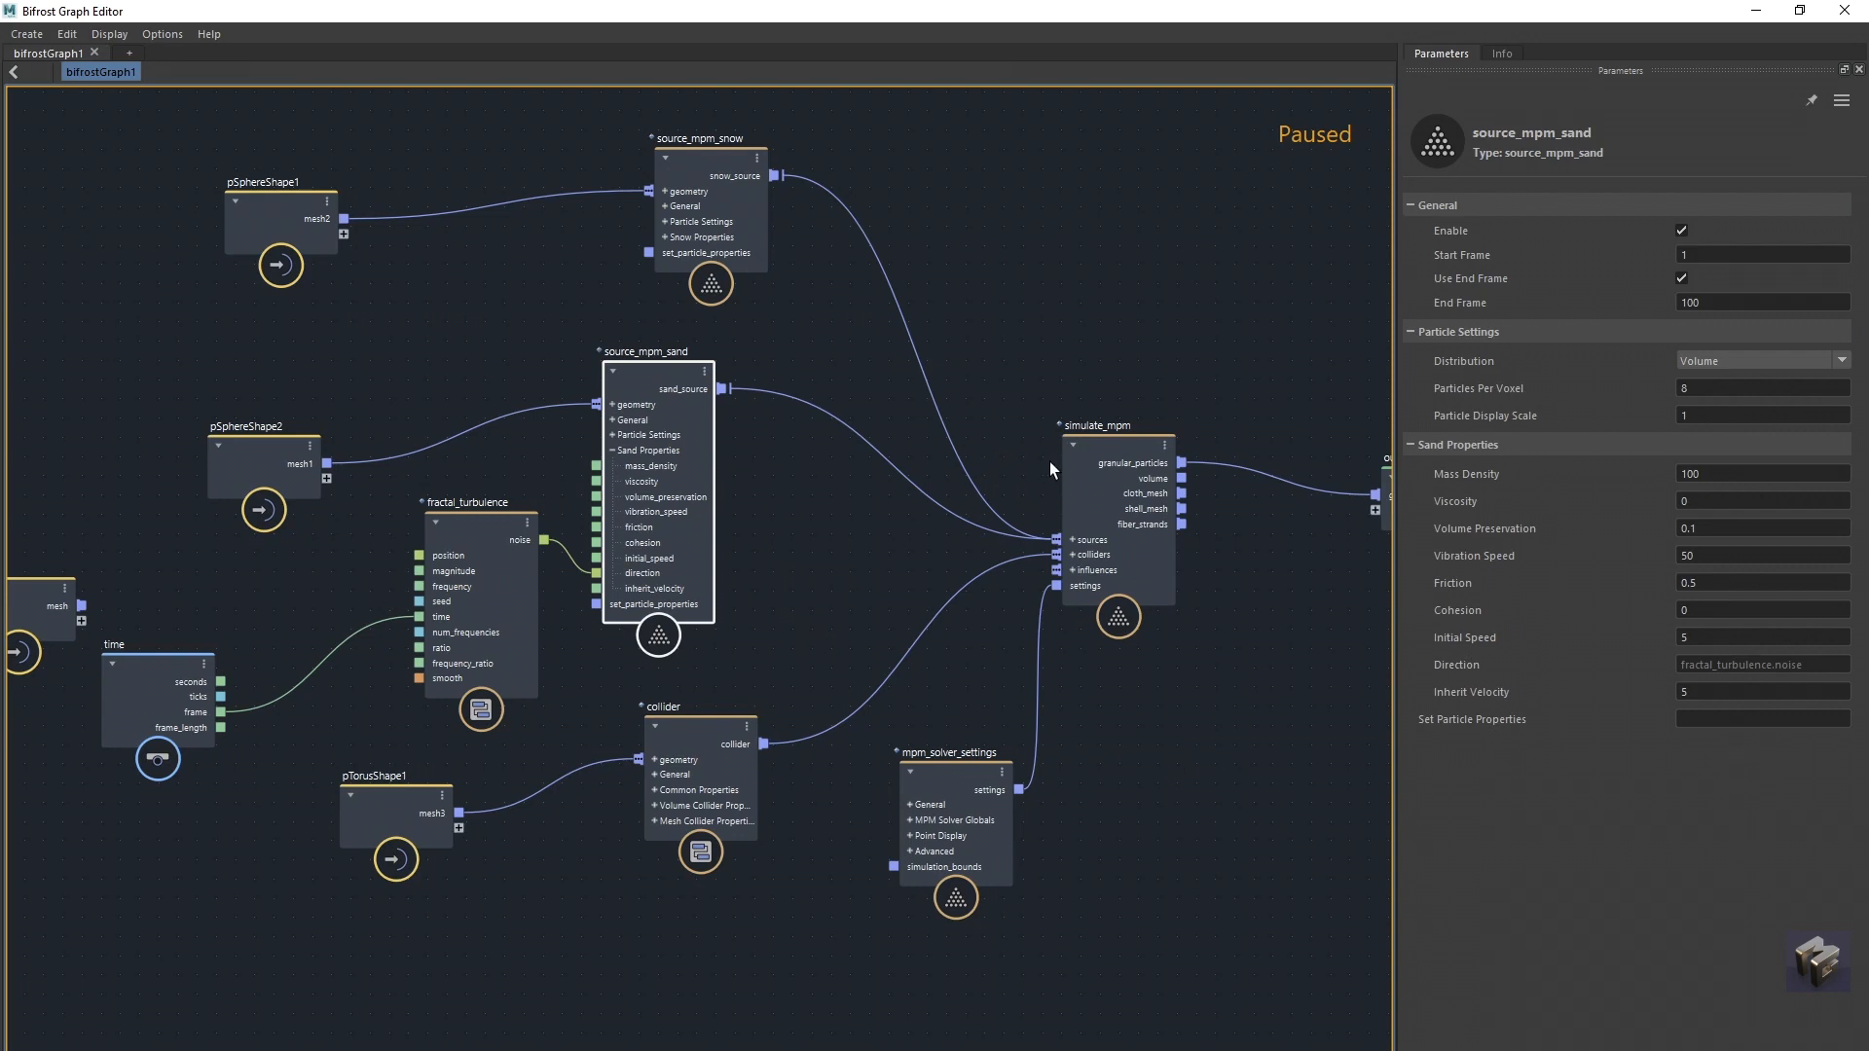
{"action": "left_click_drag", "start_coordinate": [933, 771], "coordinate": [939, 770]}
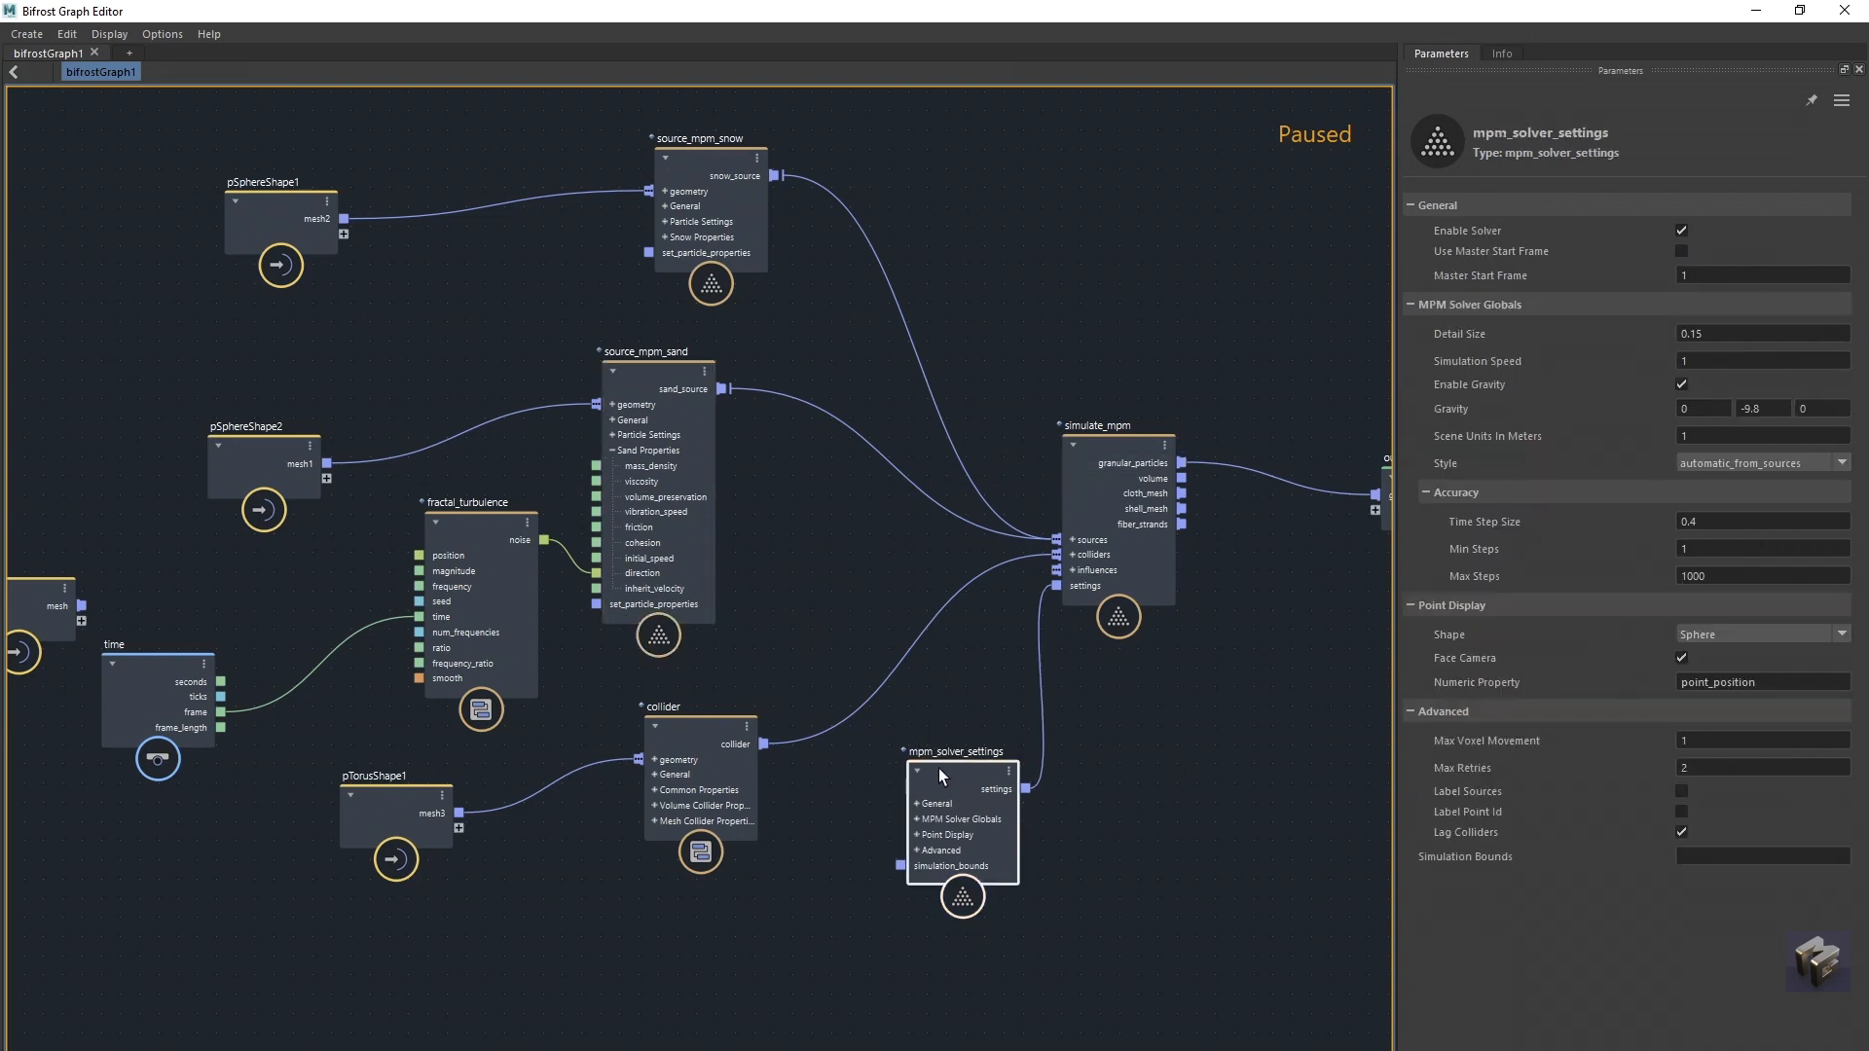
{"action": "left_click_drag", "start_coordinate": [668, 380], "coordinate": [650, 375]}
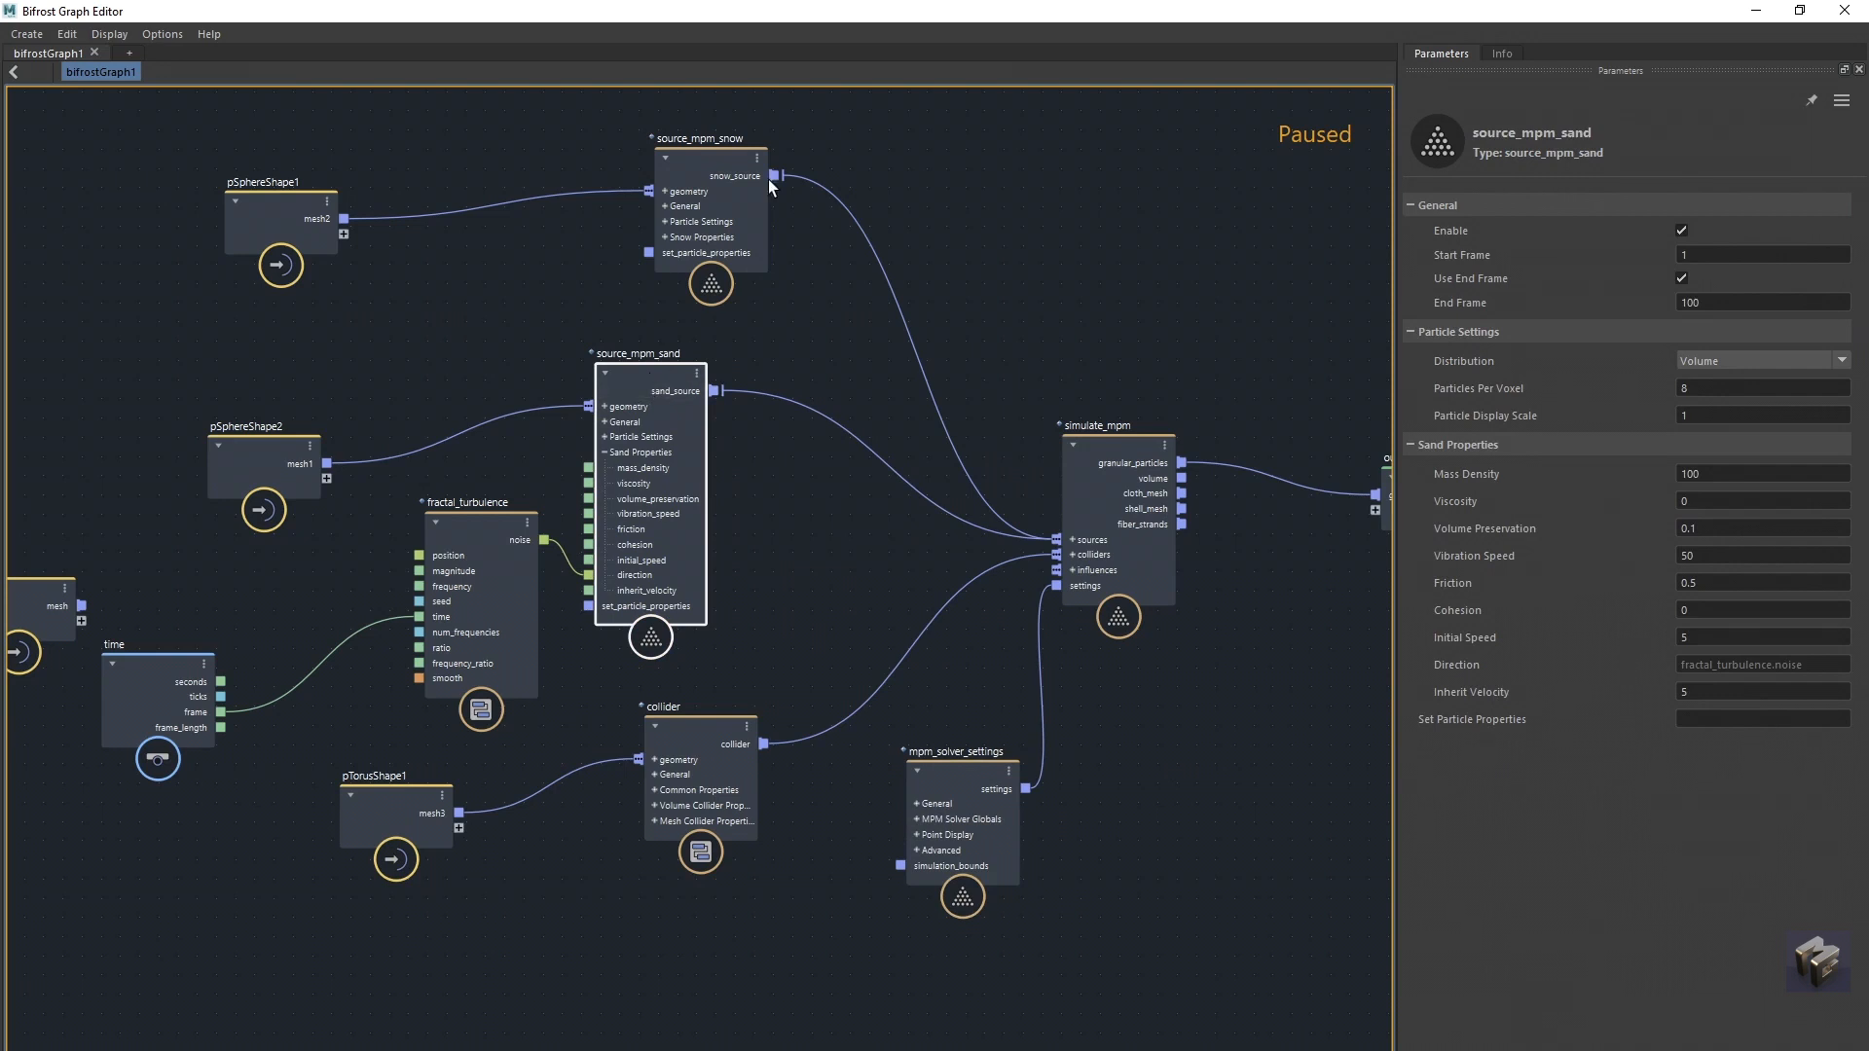
{"action": "left_click_drag", "start_coordinate": [716, 170], "coordinate": [651, 151]}
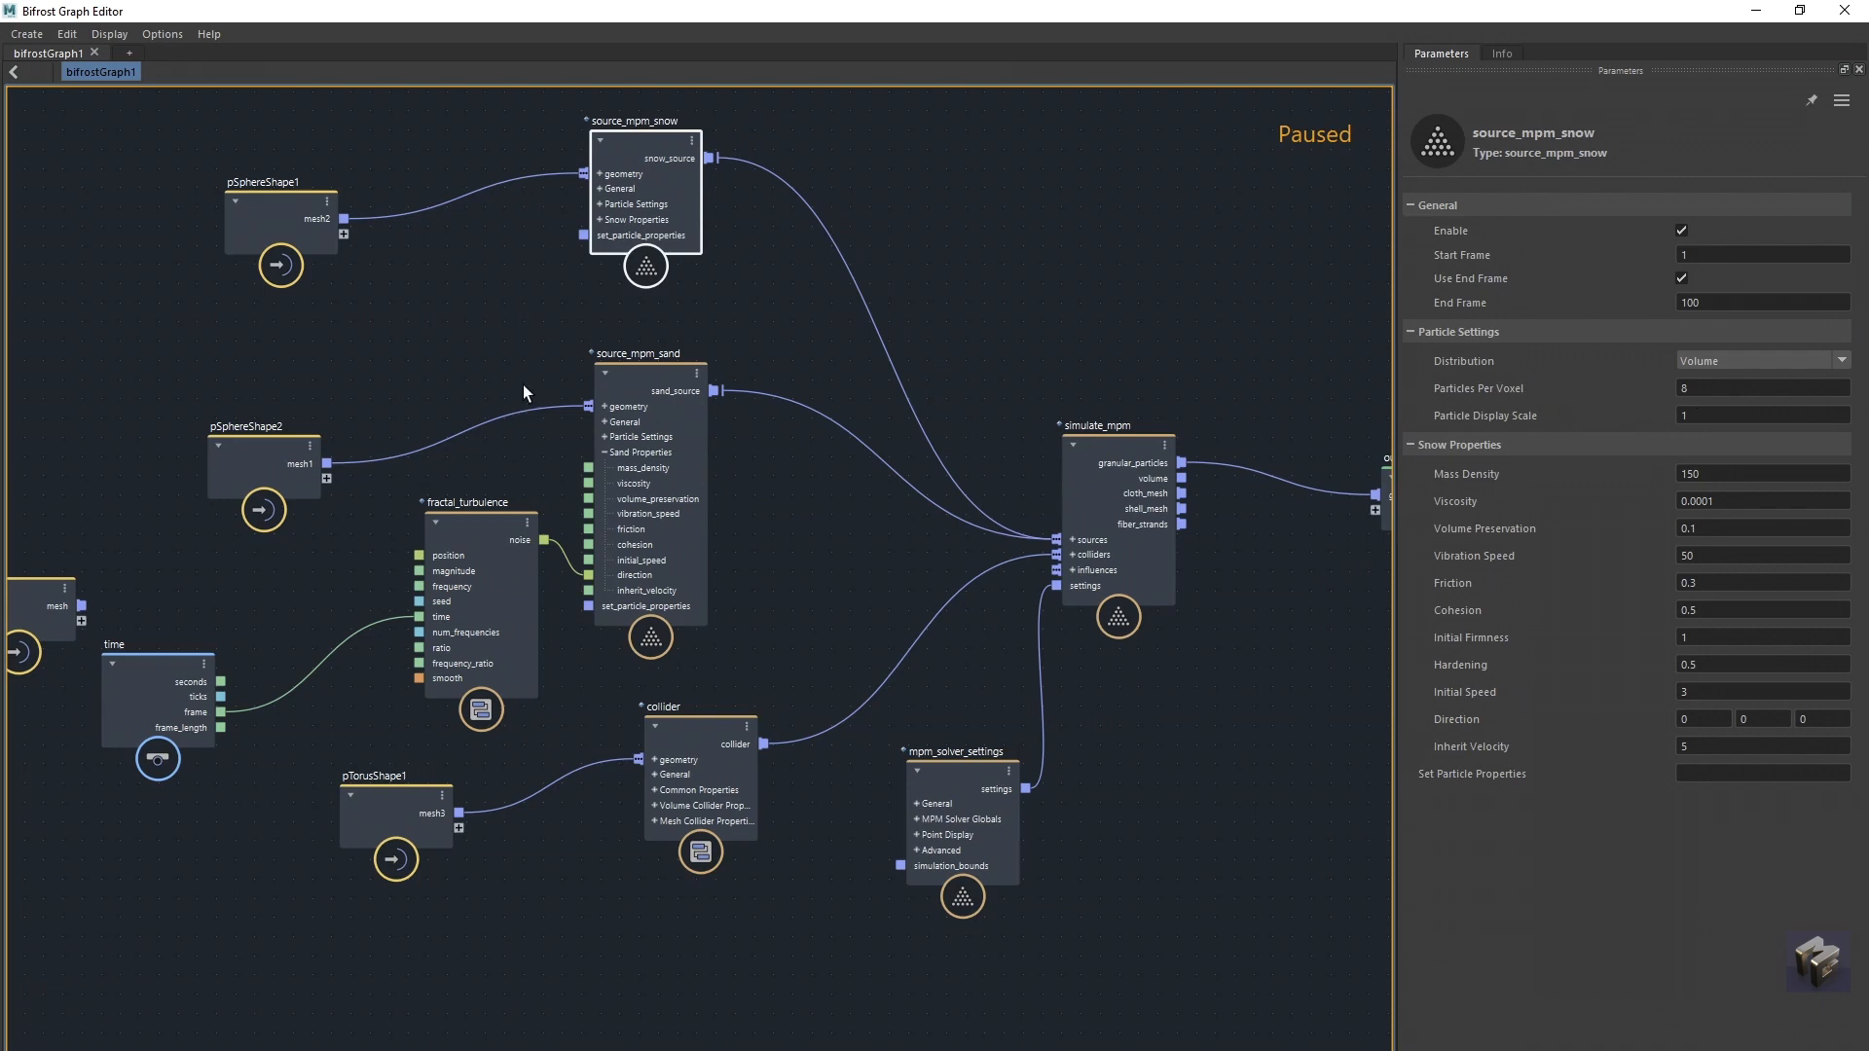
Step: On source_mpm_sand, set Particle Display Scale to 0.7 and Particles Per Voxel to 12
{"action": "left_click", "coordinate": [629, 376]}
{"action": "left_click", "coordinate": [1766, 416]}
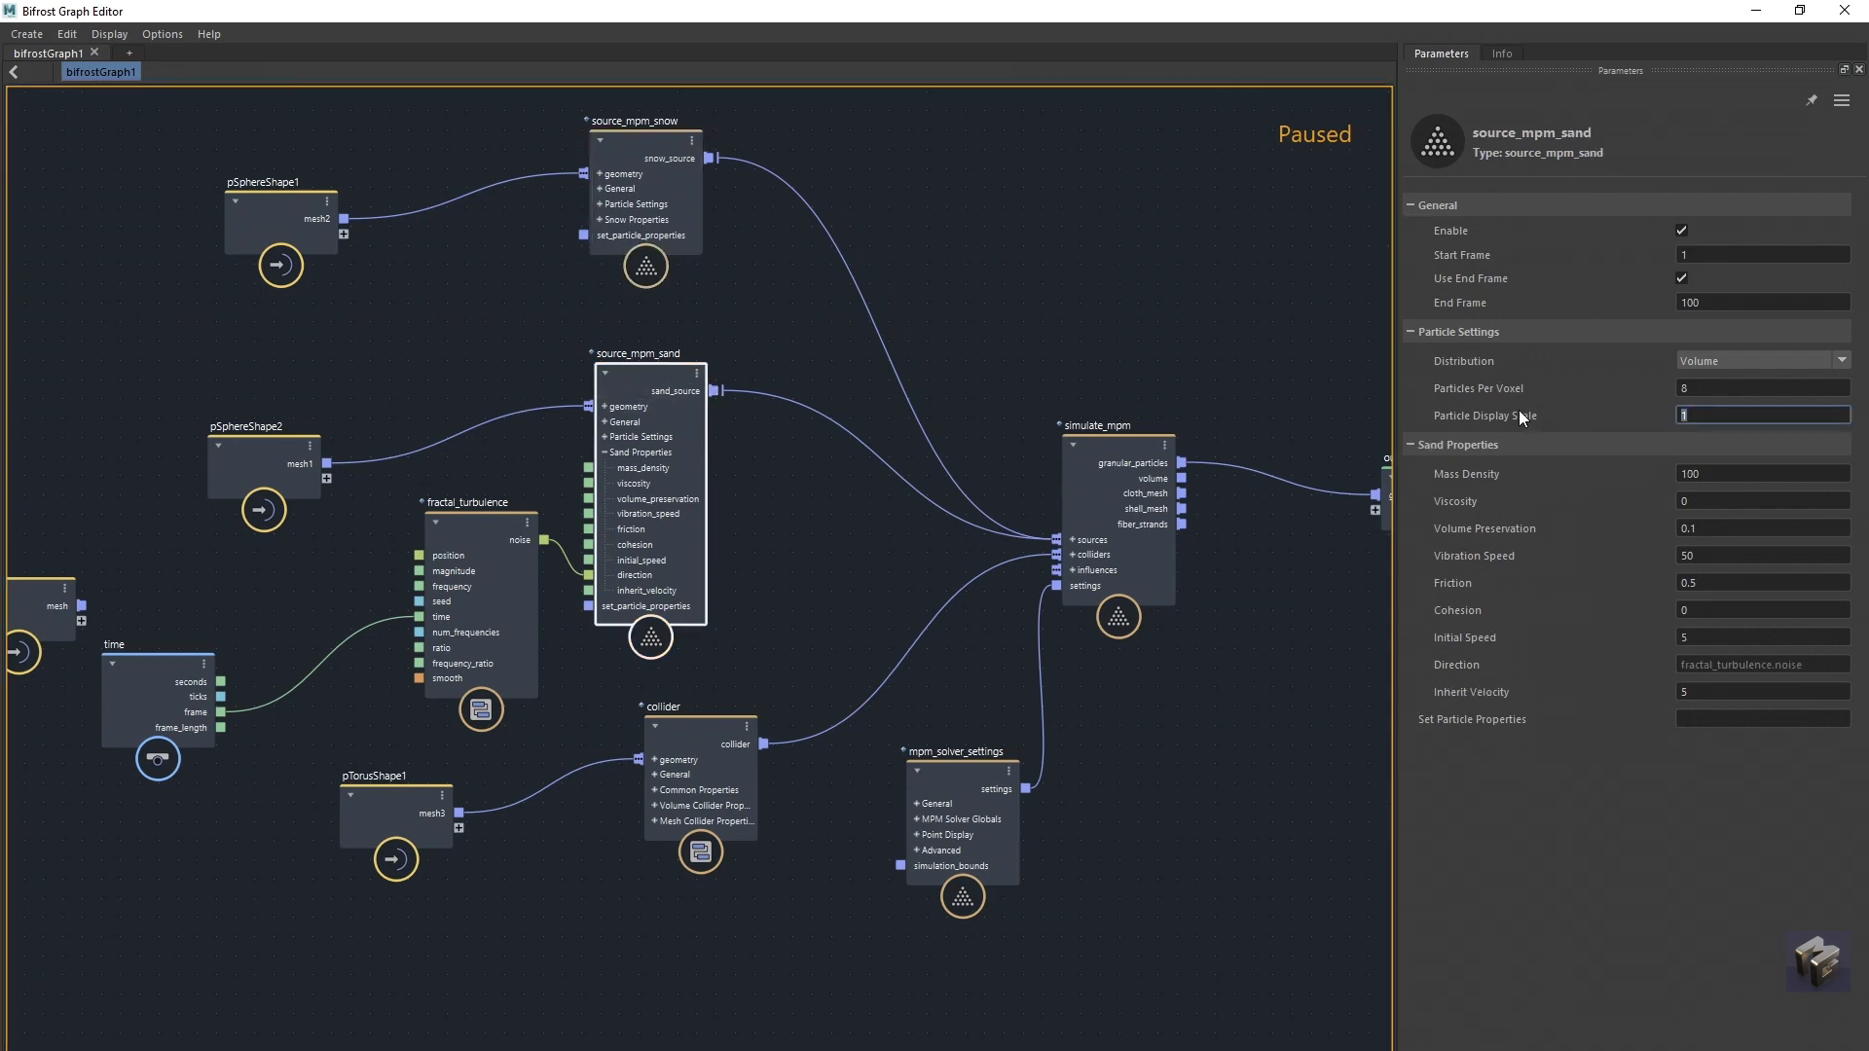
{"action": "type", "text": "0.7"}
{"action": "left_click_drag", "start_coordinate": [662, 382], "coordinate": [679, 370]}
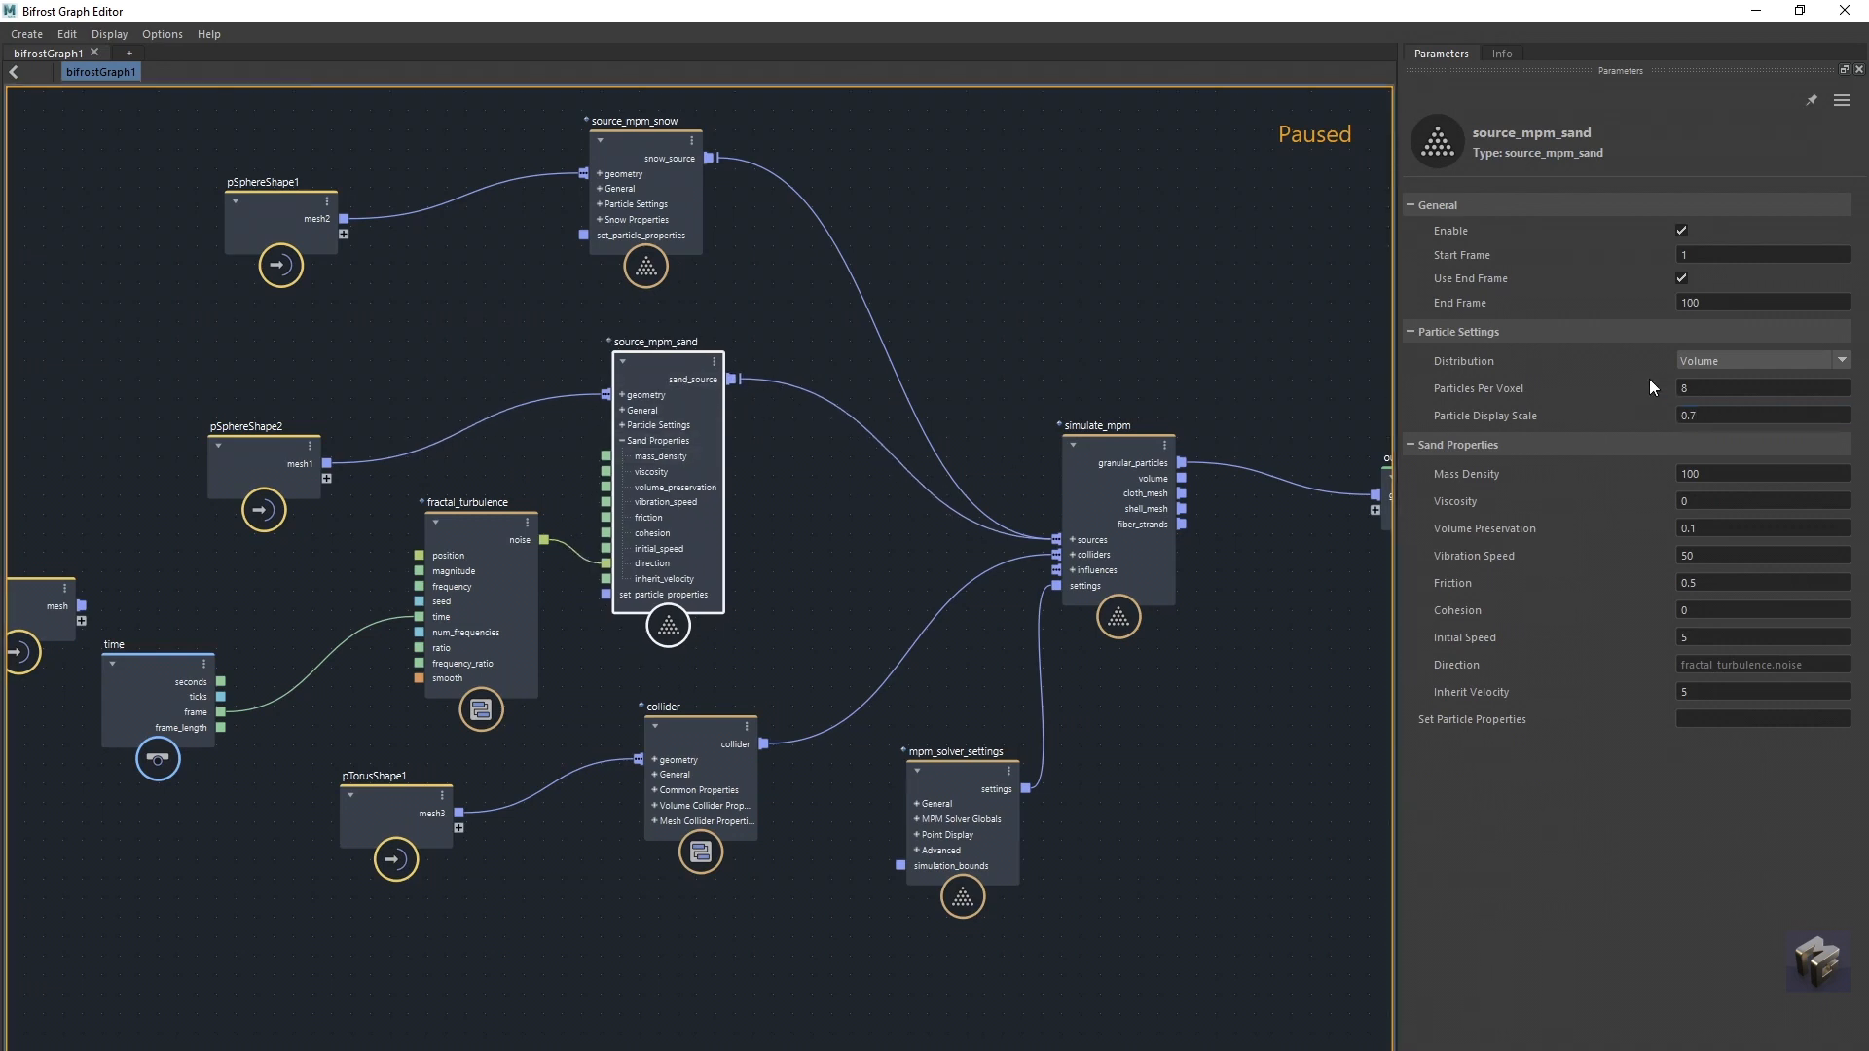
{"action": "left_click", "coordinate": [1701, 390]}
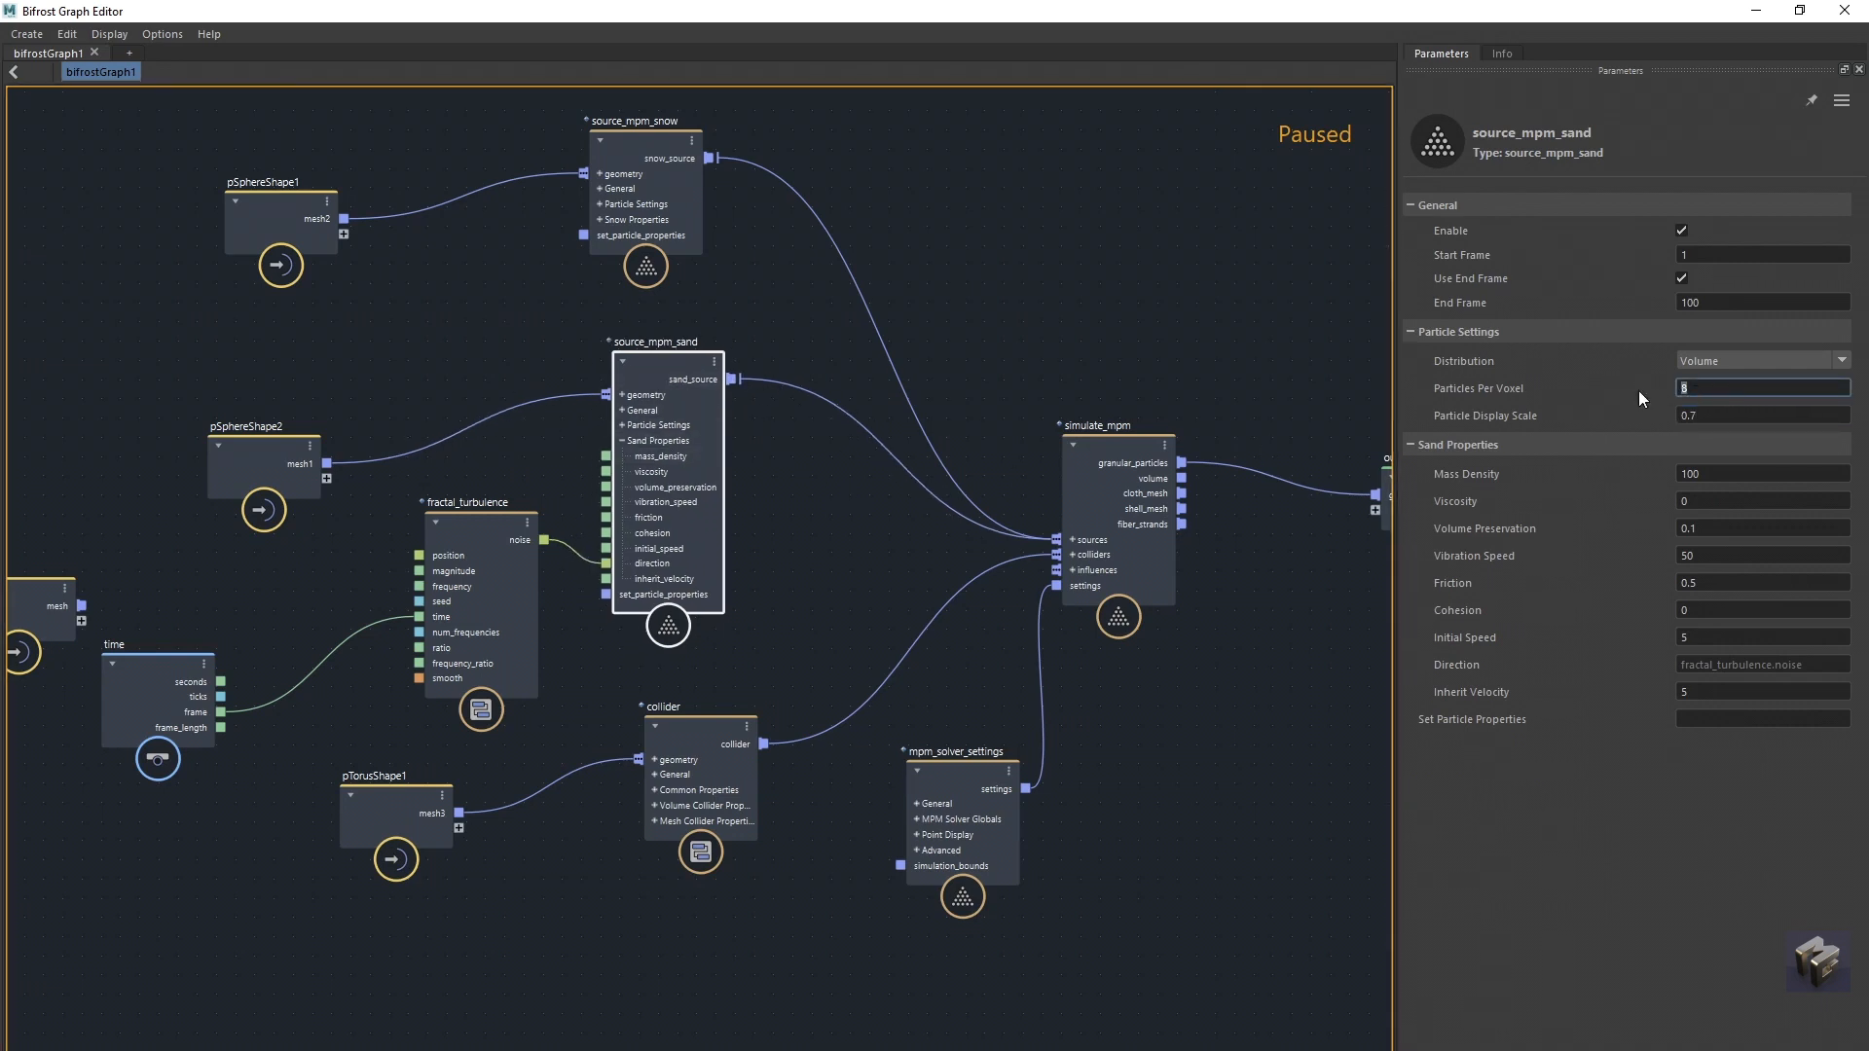
{"action": "type", "text": "12"}
{"action": "left_click", "coordinate": [1716, 418]}
{"action": "left_click", "coordinate": [1711, 388]}
Step: Set Particles Per Voxel to 12 on source_mpm_snow
{"action": "left_click", "coordinate": [646, 142]}
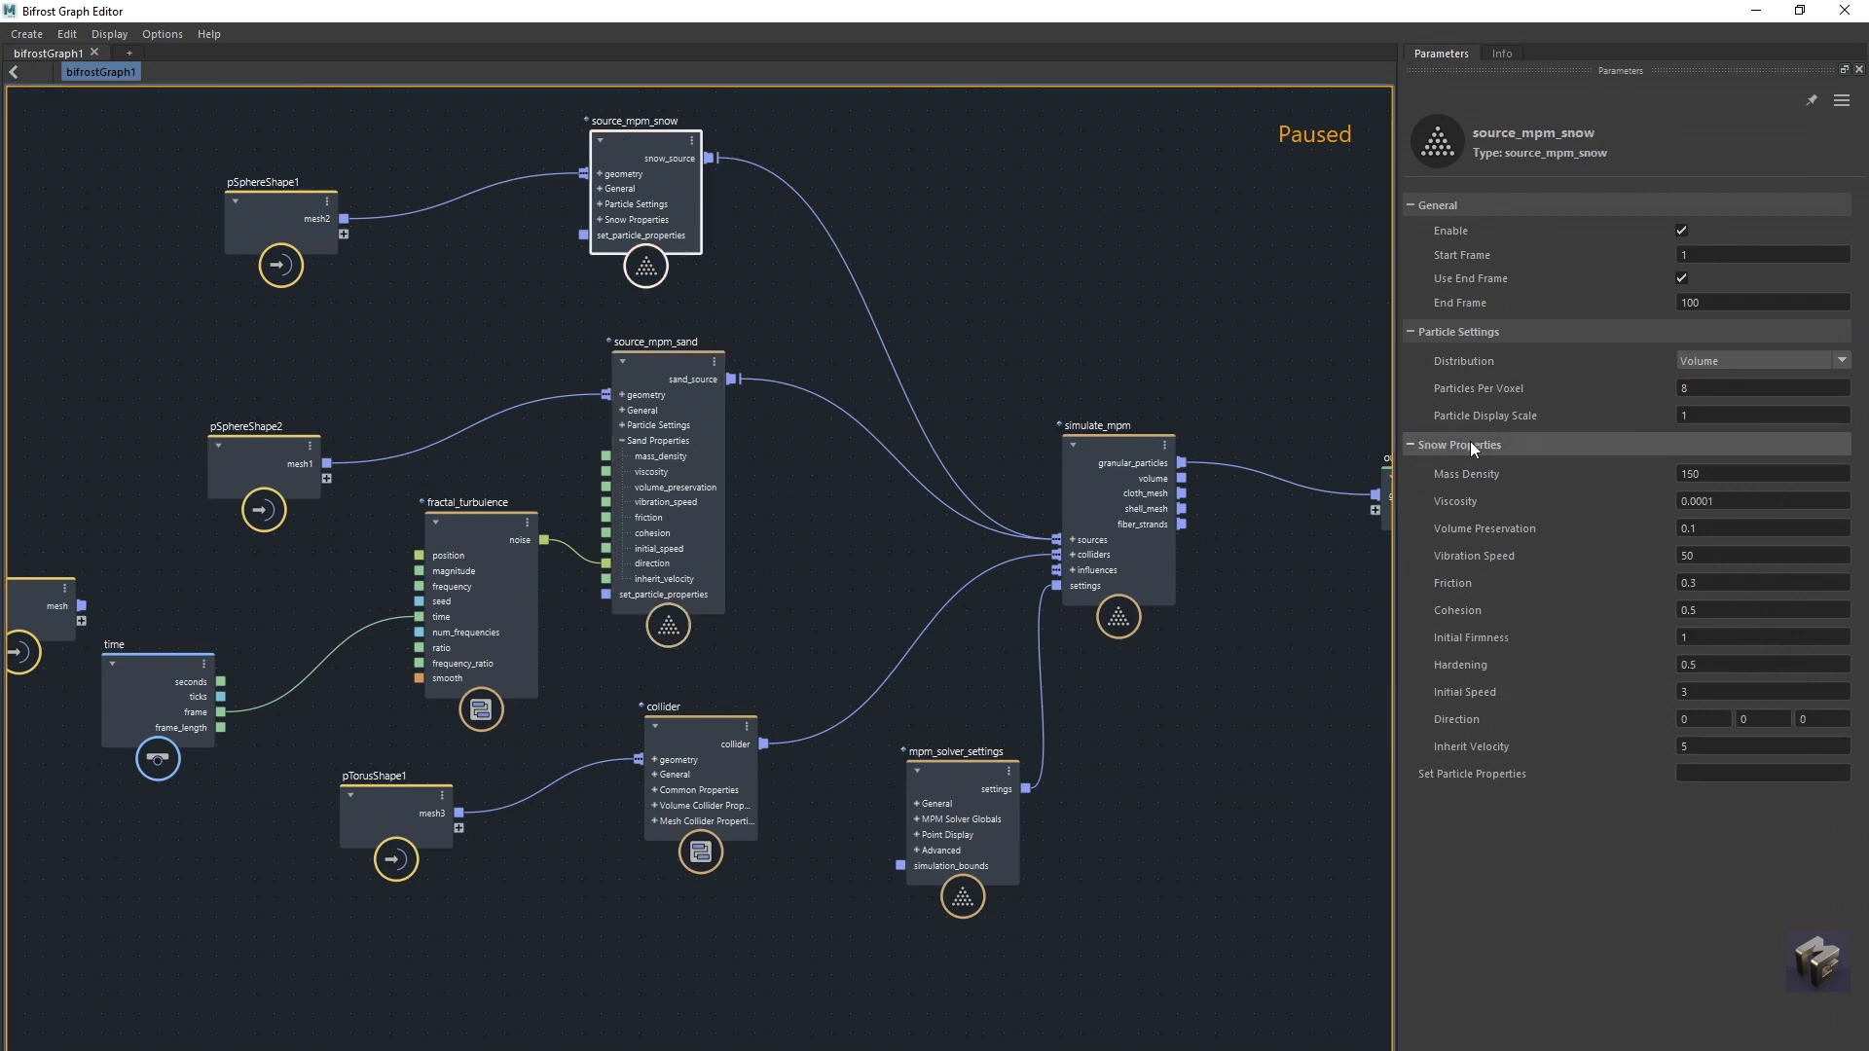
{"action": "left_click_drag", "start_coordinate": [1706, 389], "coordinate": [1468, 381]}
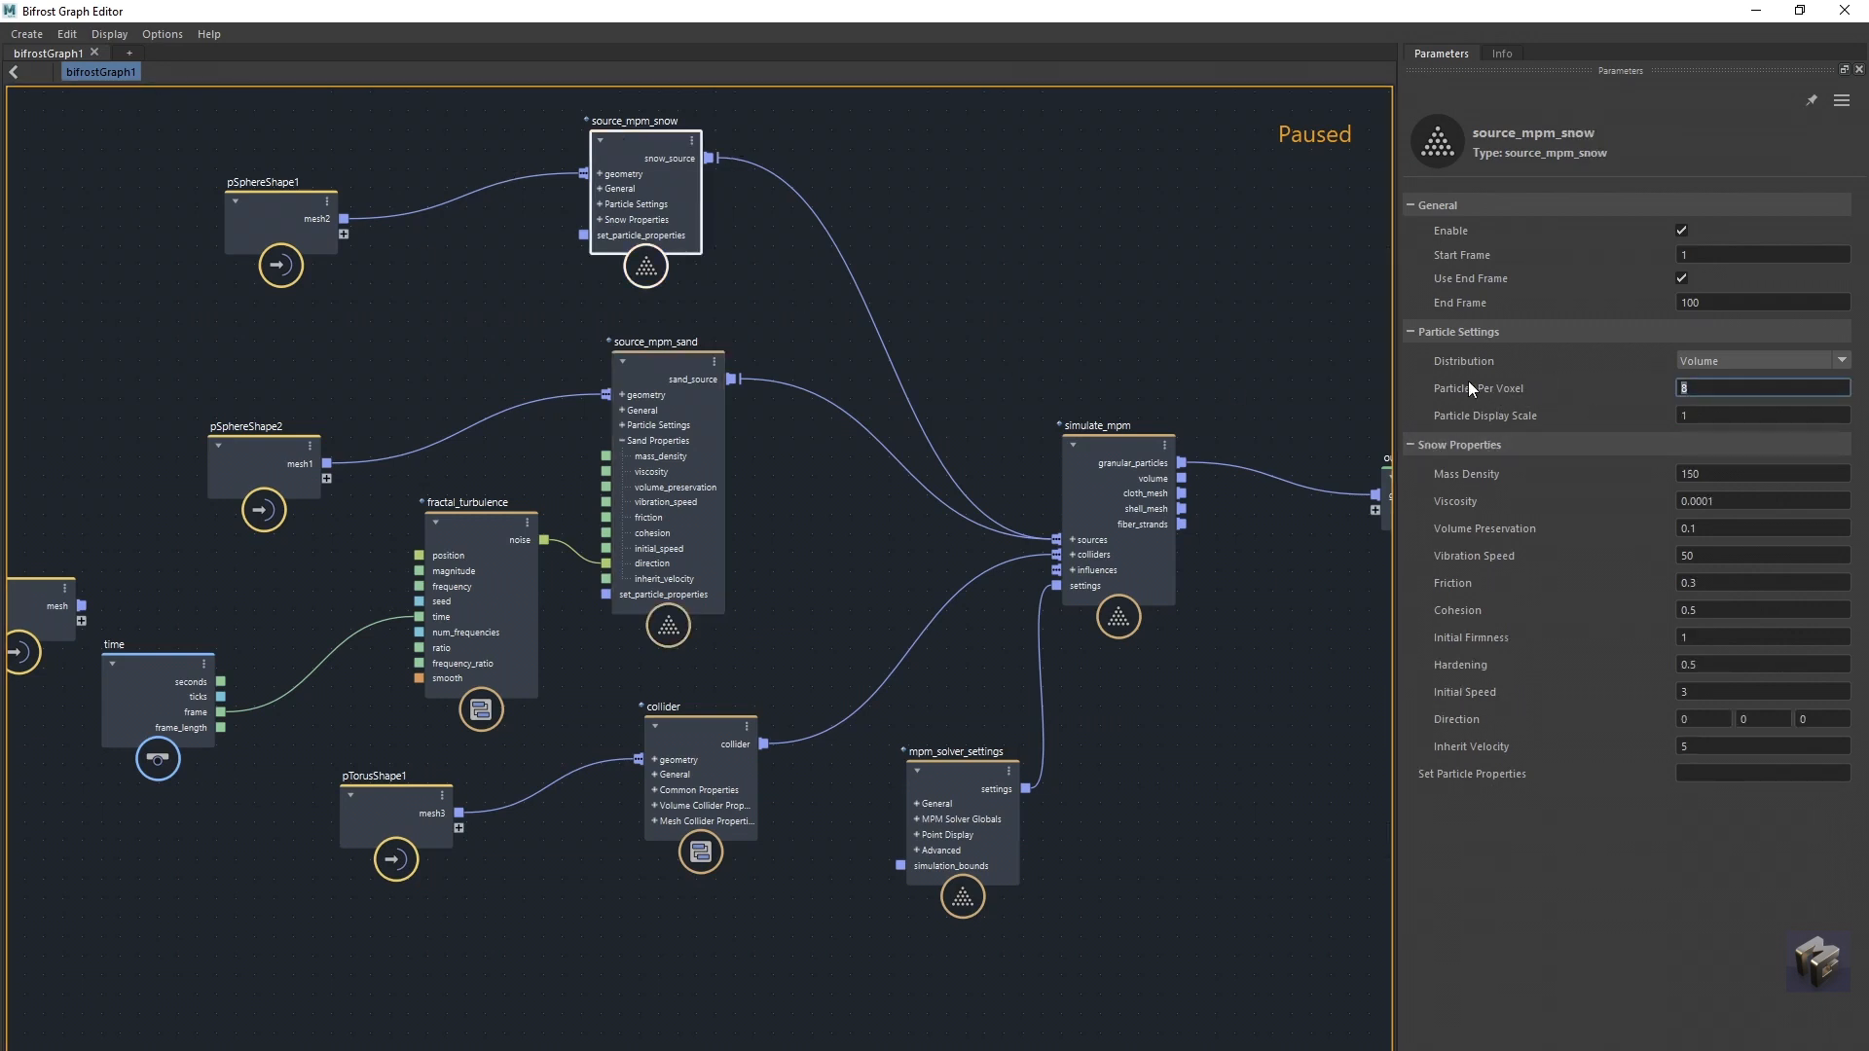
{"action": "type", "text": "12"}
Step: Duplicate the connected time and fractal_turbulence nodes, placing the copies near the snow source and moving pSphereShape1 above them
{"action": "left_click_drag", "start_coordinate": [656, 350], "coordinate": [694, 365]}
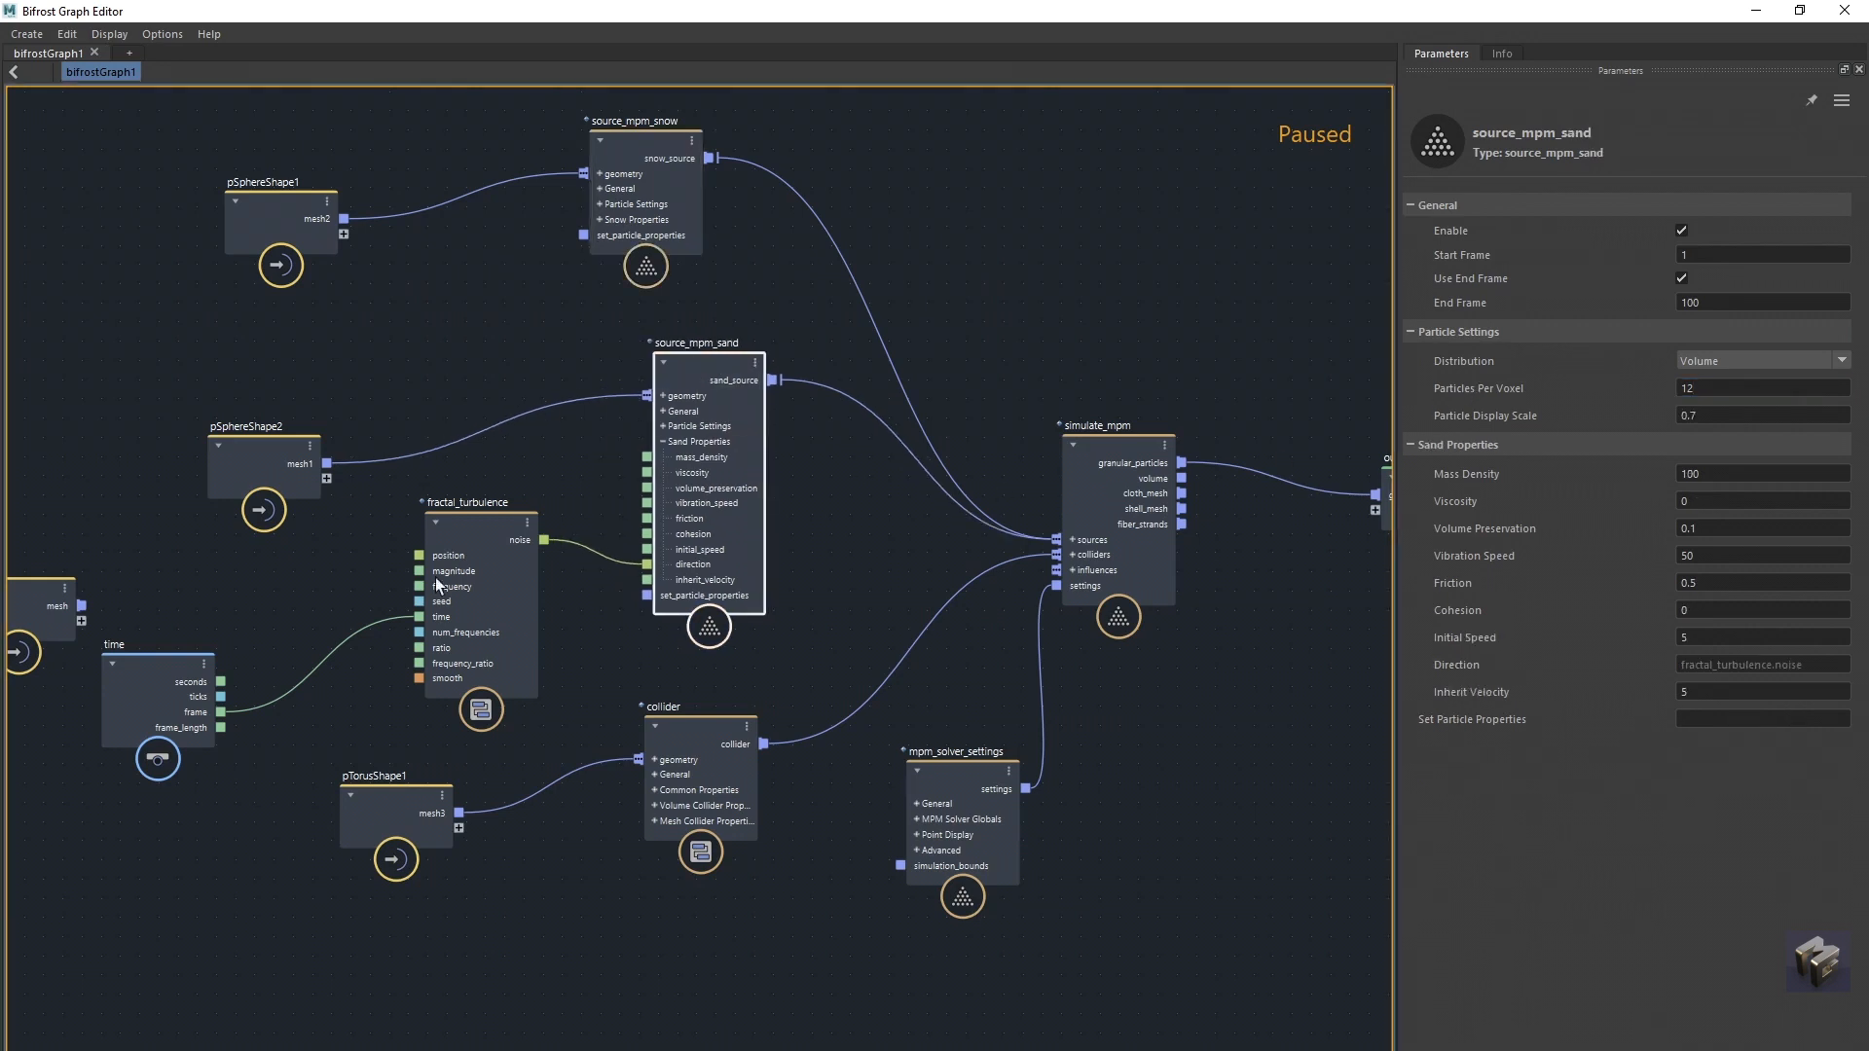
{"action": "middle_click_drag", "start_coordinate": [402, 673], "coordinate": [604, 767], "text": "alt"}
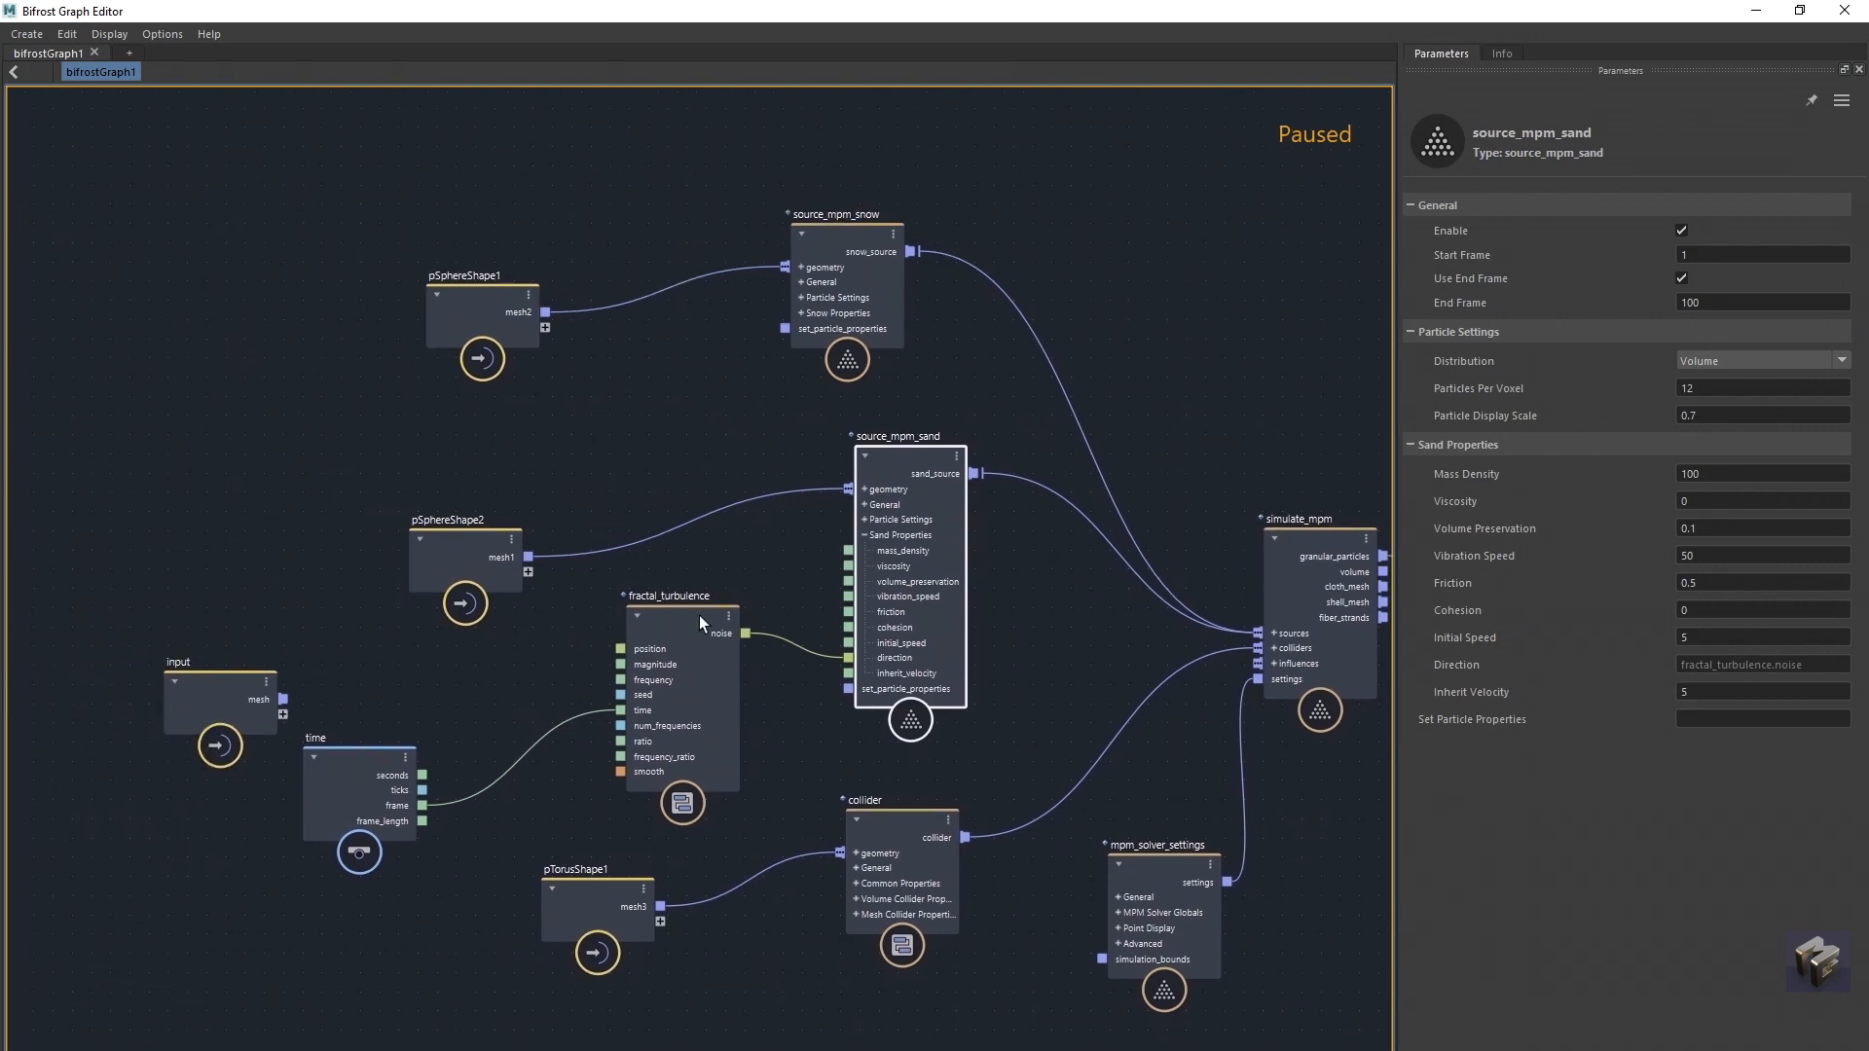
{"action": "left_click_drag", "start_coordinate": [699, 617], "coordinate": [668, 636]}
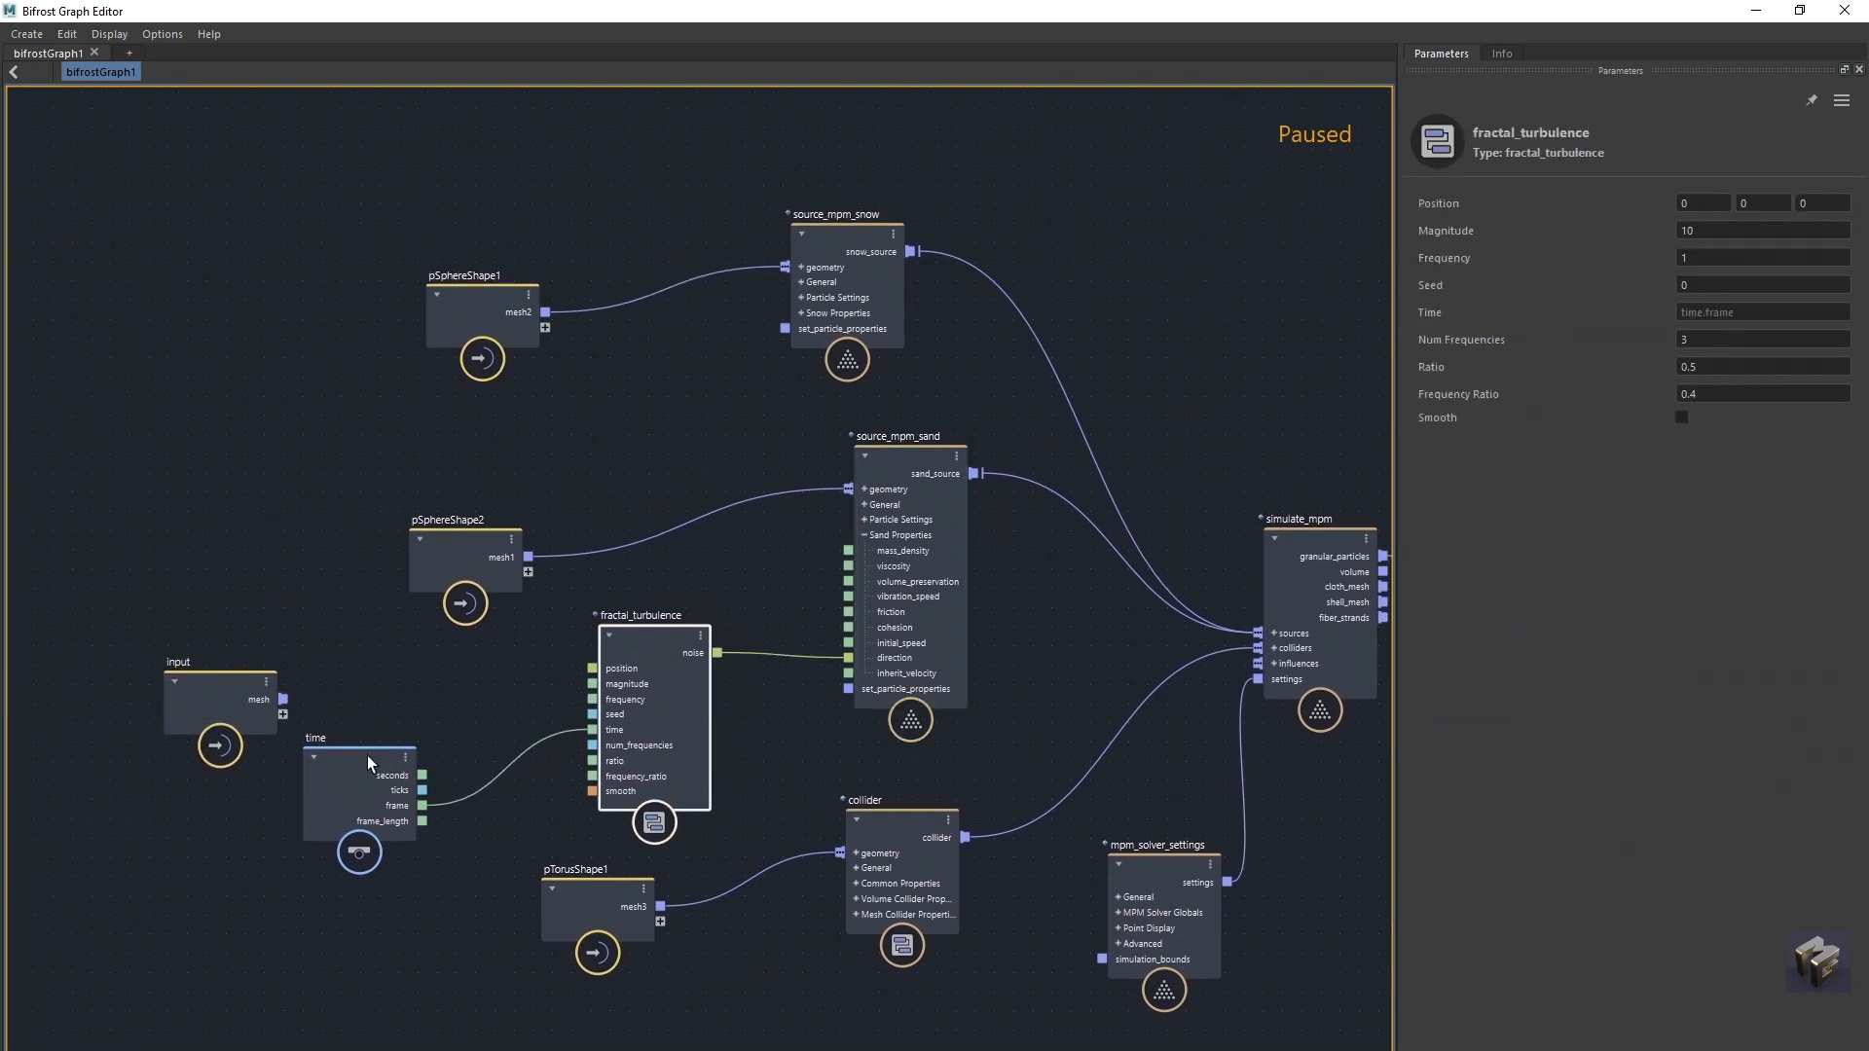
{"action": "key", "text": "ctrl+d"}
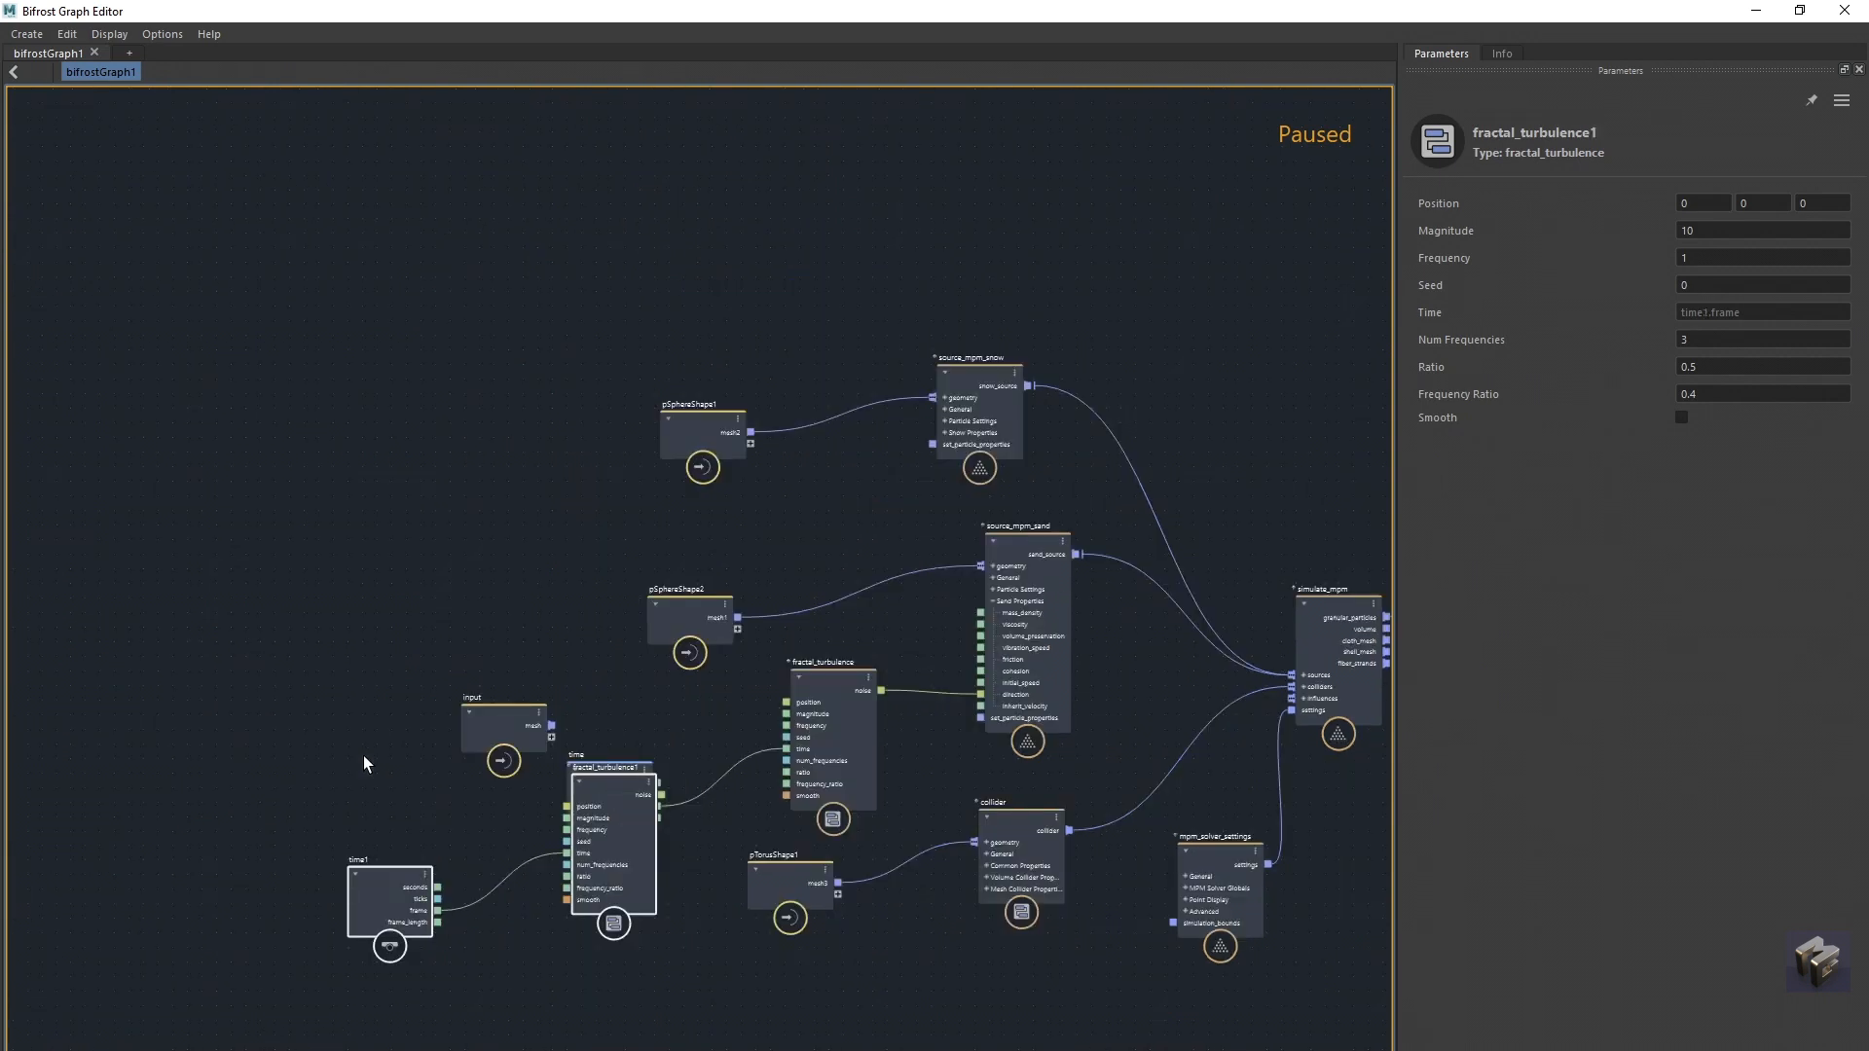
{"action": "left_click_drag", "start_coordinate": [635, 802], "coordinate": [553, 462]}
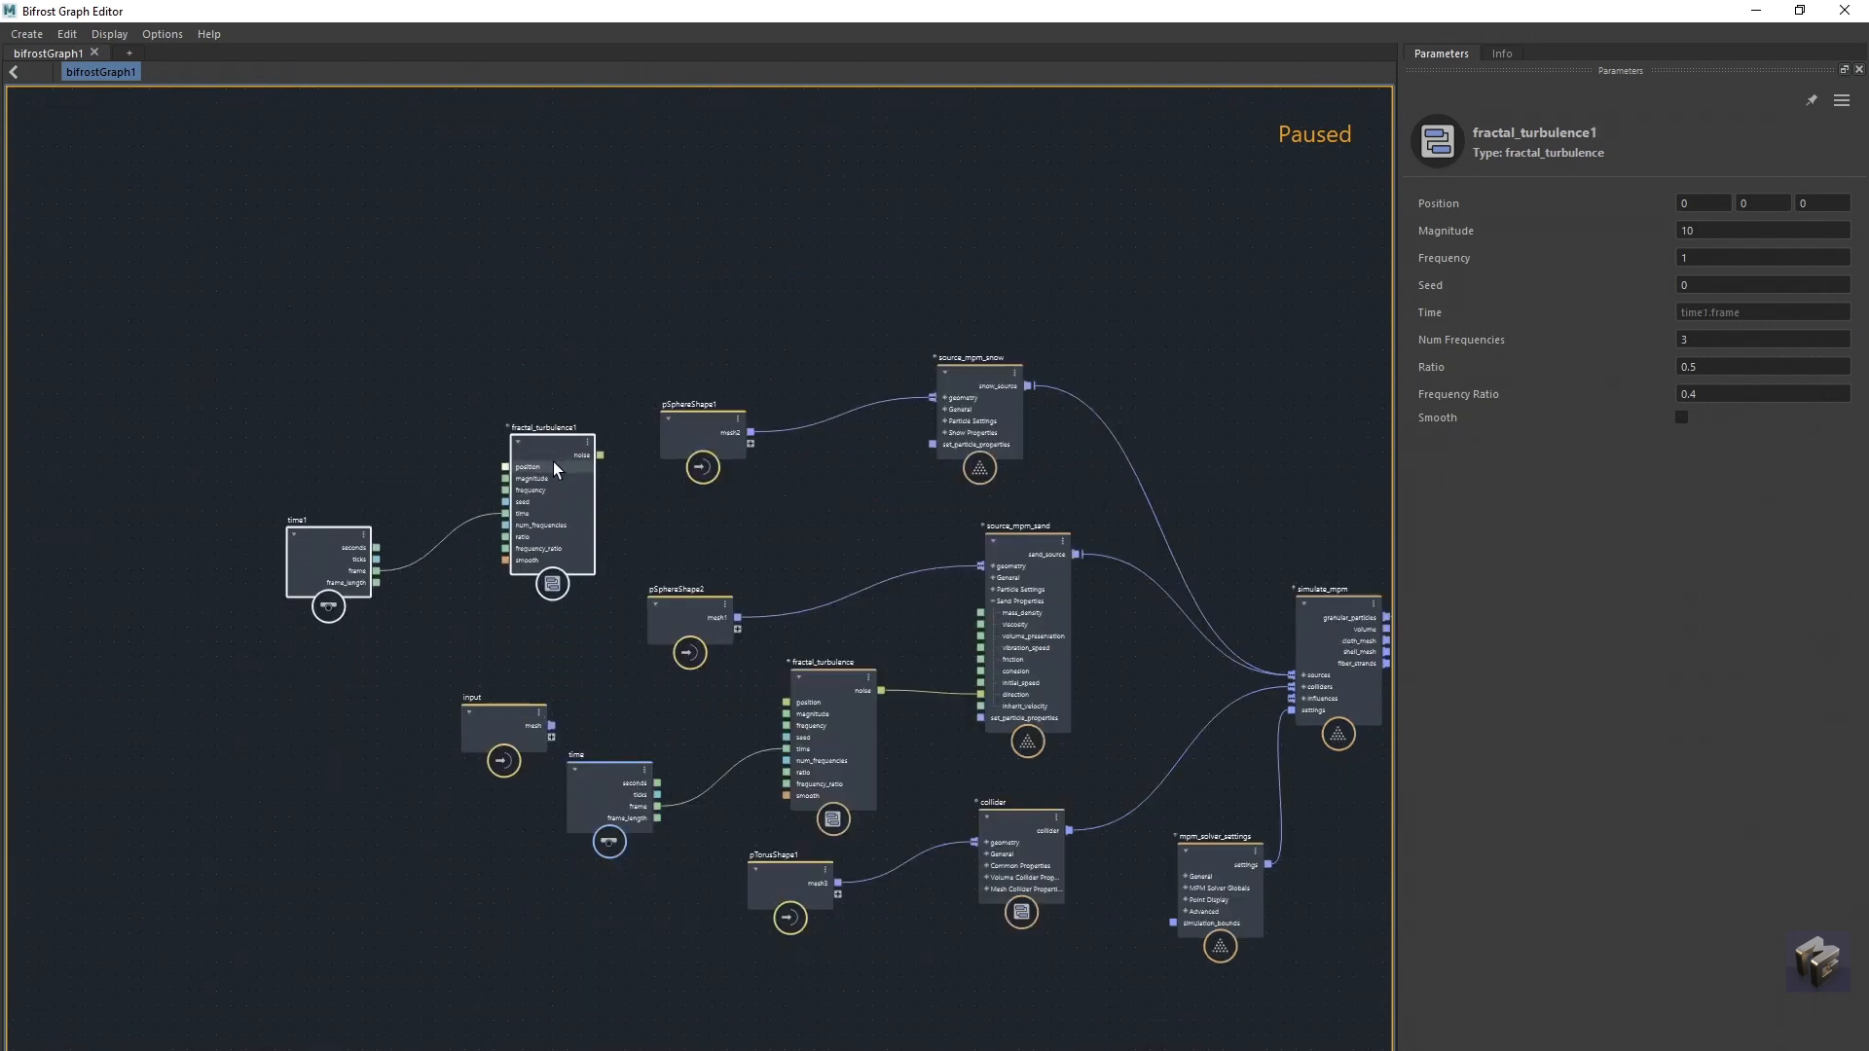
{"action": "left_click_drag", "start_coordinate": [708, 527], "coordinate": [518, 255]}
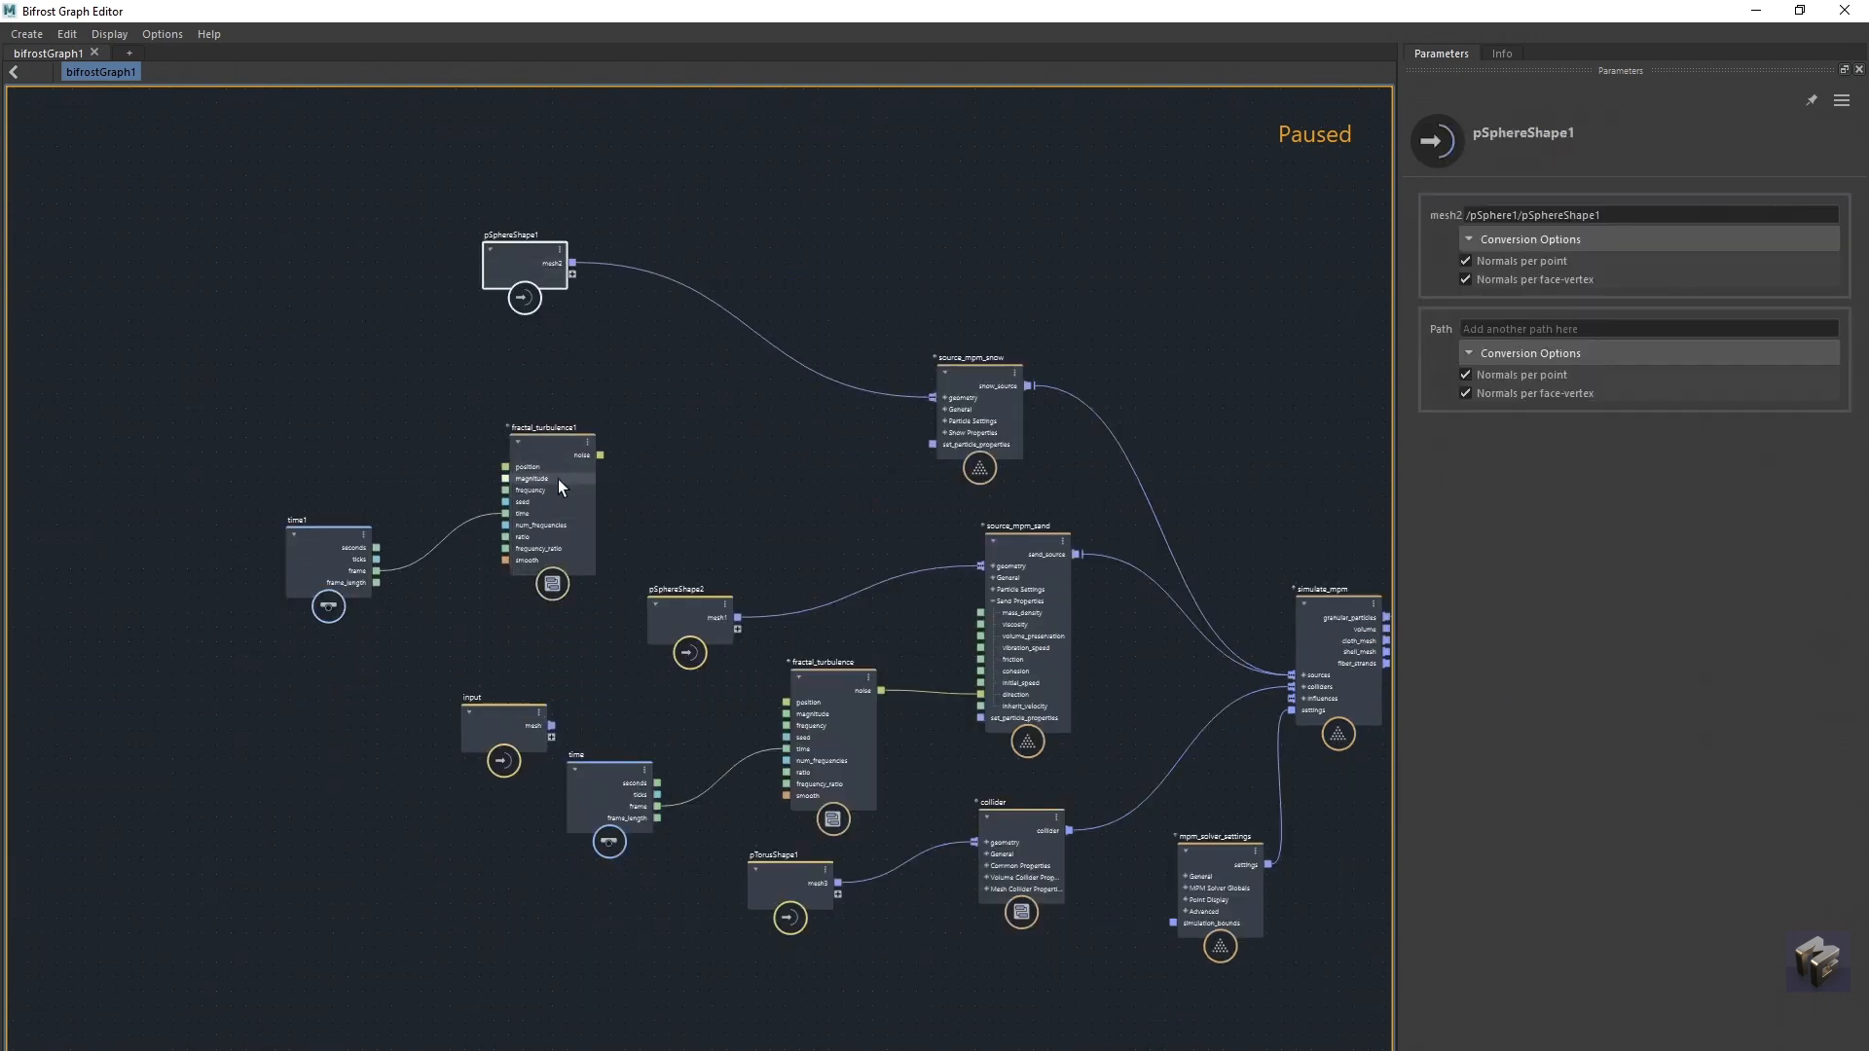
Step: Expand source_mpm_snow's Snow Properties, reposition the node, and connect the duplicated turbulence's noise output to its direction input
{"action": "left_click", "coordinate": [702, 517]}
{"action": "scroll", "coordinate": [703, 517], "scroll_direction": "up", "scroll_amount": 2}
{"action": "left_click", "coordinate": [994, 413]}
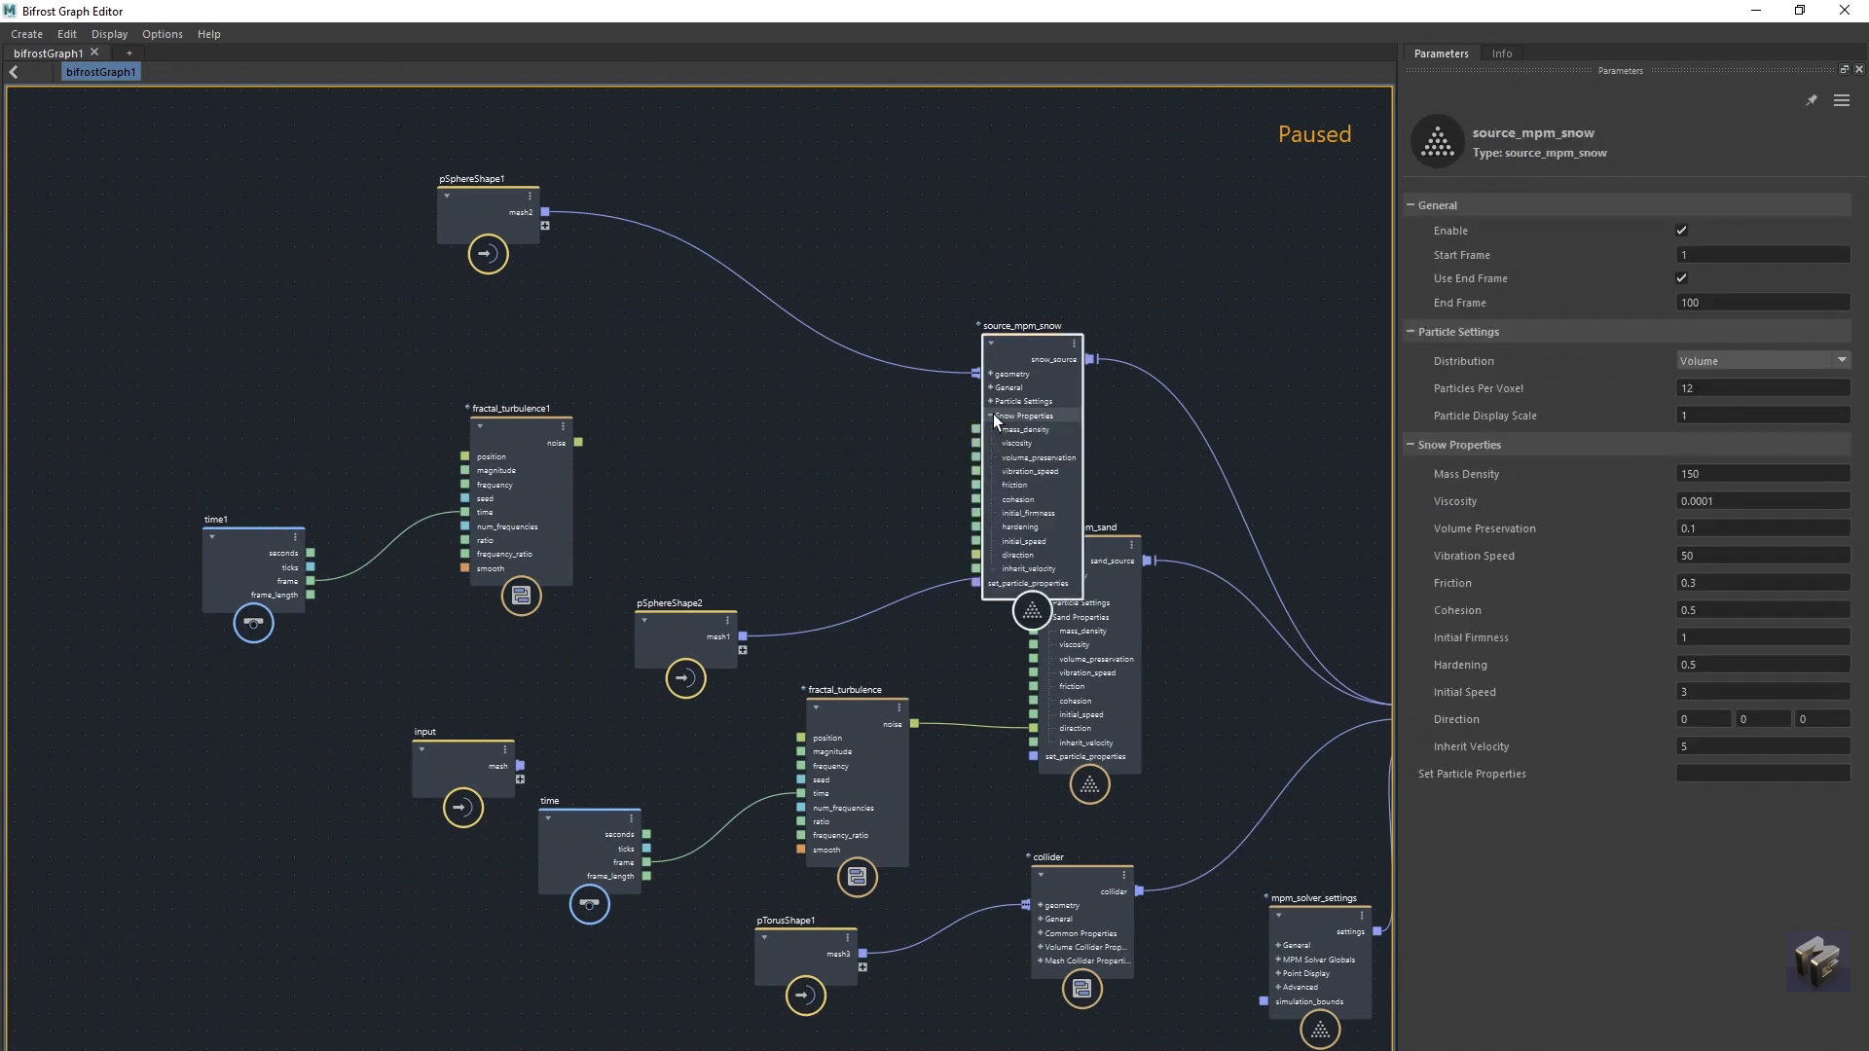
{"action": "left_click_drag", "start_coordinate": [993, 413], "coordinate": [919, 316]}
{"action": "left_click_drag", "start_coordinate": [578, 443], "coordinate": [903, 455]}
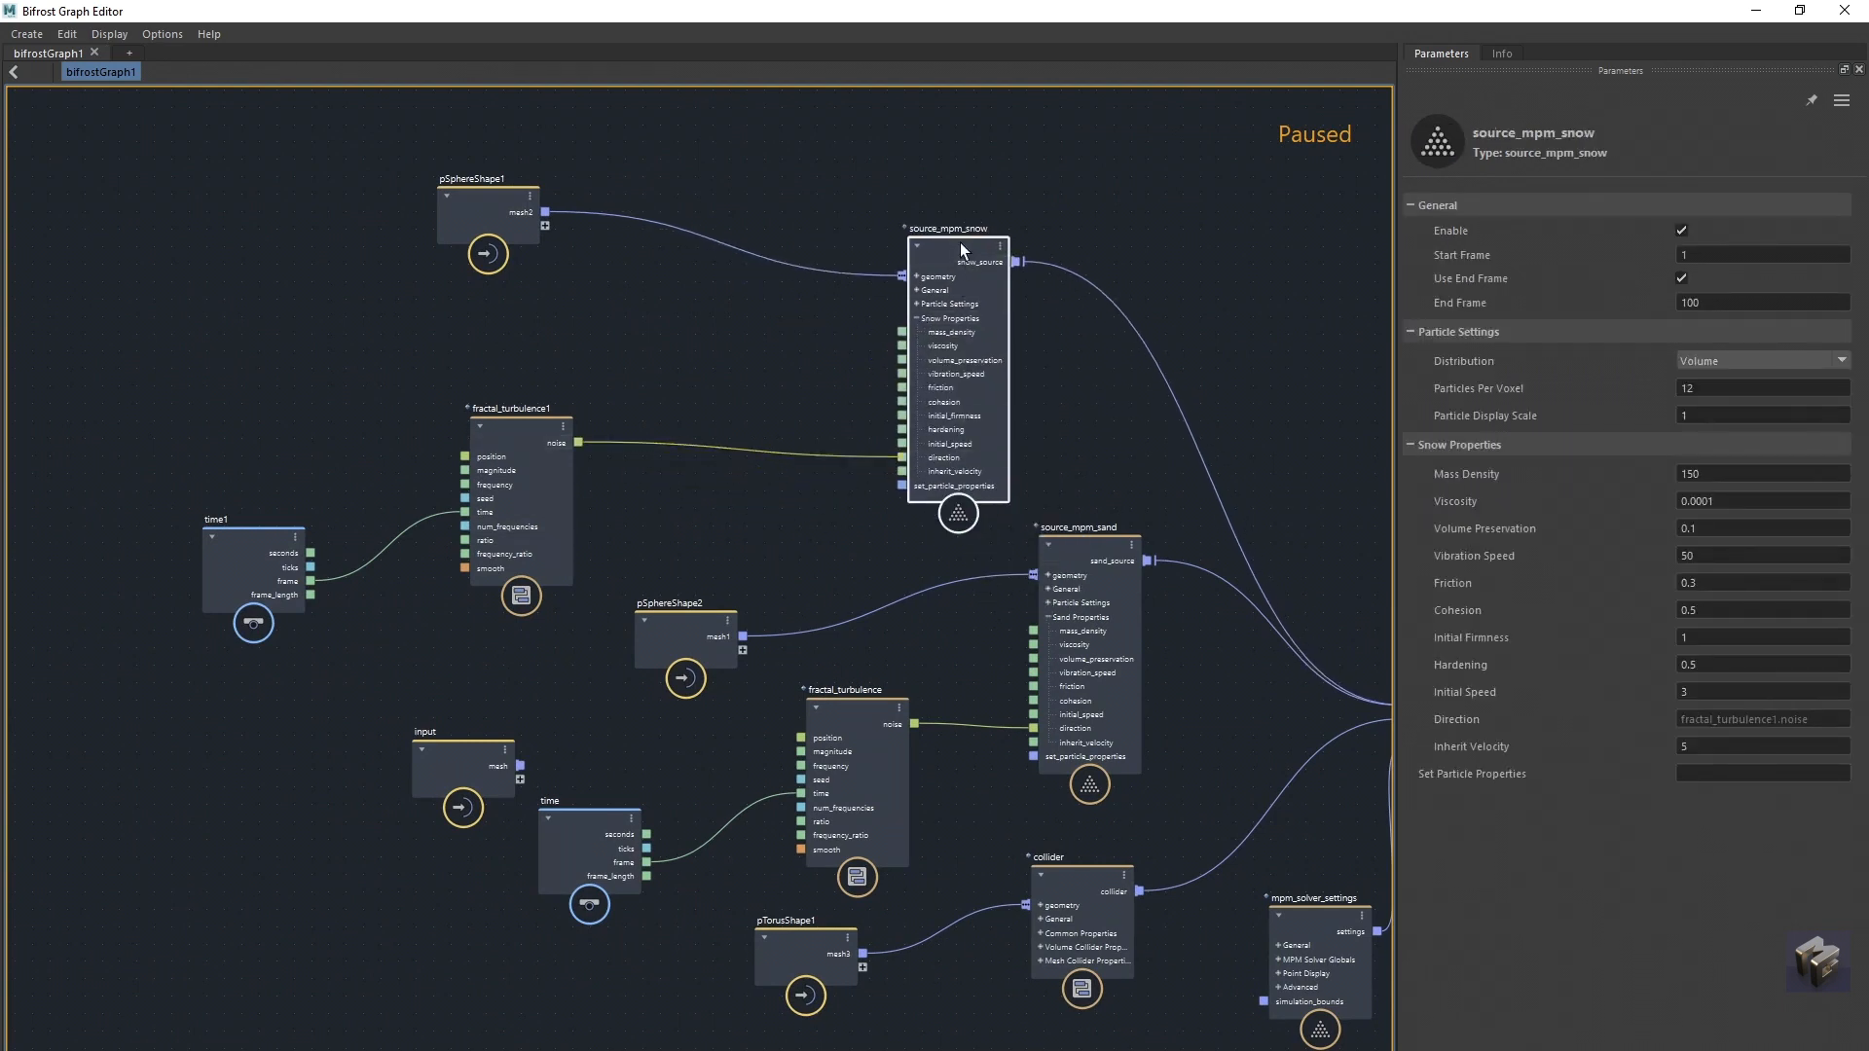
Step: Tighten the snow branch by moving source_mpm_snow, fractal_turbulence1, time1 and pSphereShape1 closer together
{"action": "left_click_drag", "start_coordinate": [959, 242], "coordinate": [1082, 206]}
{"action": "left_click", "coordinate": [570, 438]}
{"action": "left_click_drag", "start_coordinate": [570, 438], "coordinate": [862, 404]}
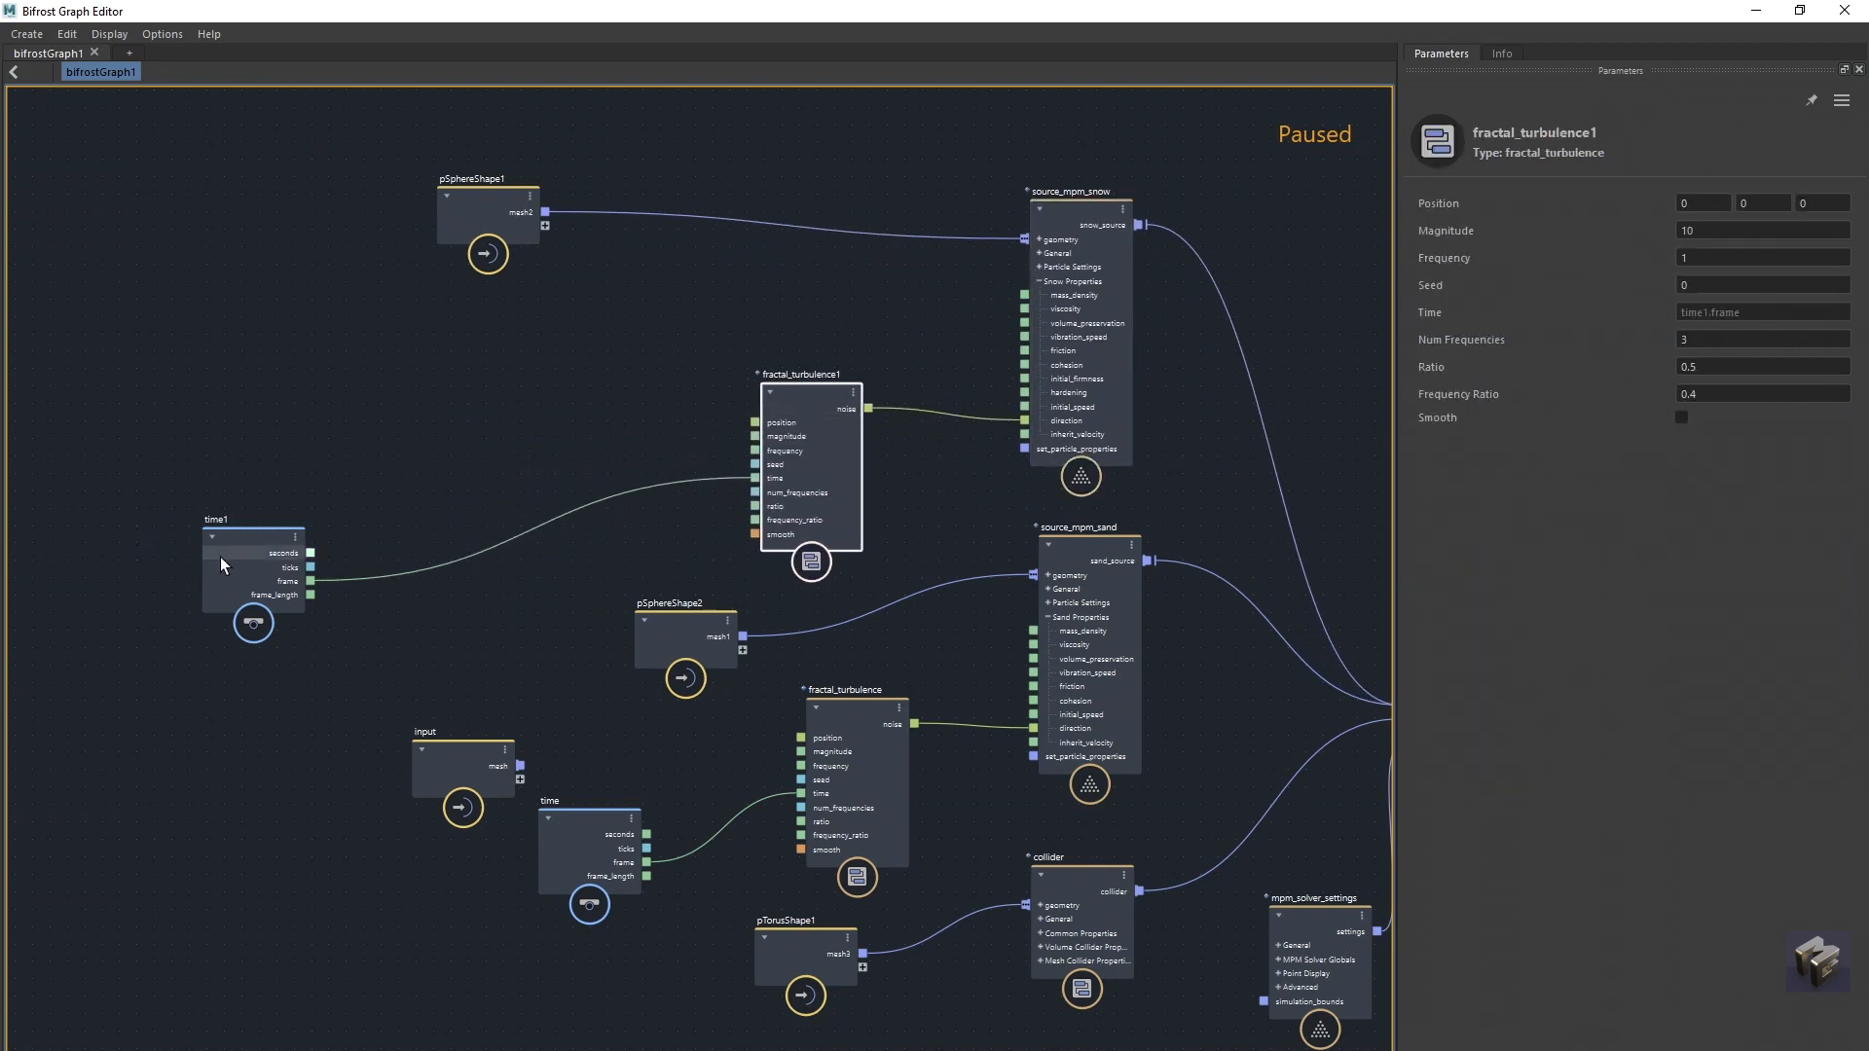
{"action": "left_click_drag", "start_coordinate": [220, 557], "coordinate": [587, 469]}
{"action": "left_click_drag", "start_coordinate": [499, 213], "coordinate": [850, 218]}
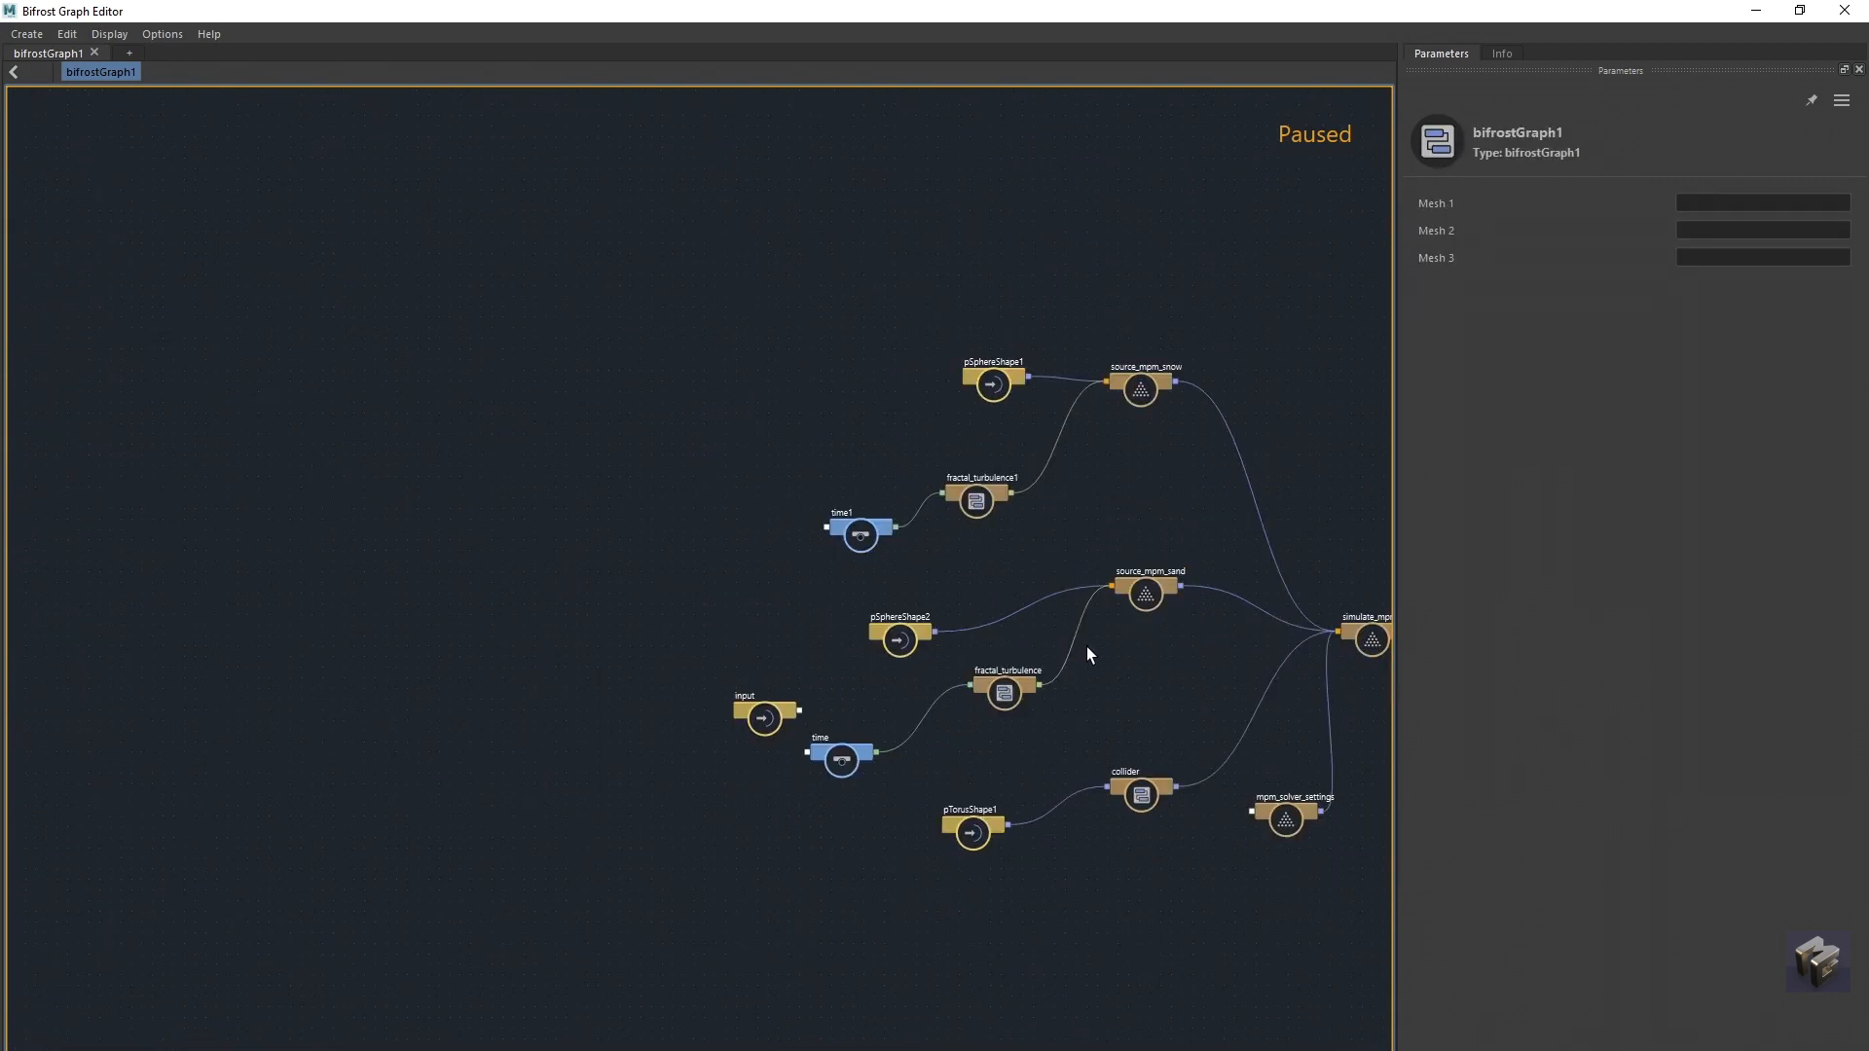
Step: Select all nodes in the graph and lay them out automatically
{"action": "key", "text": "a"}
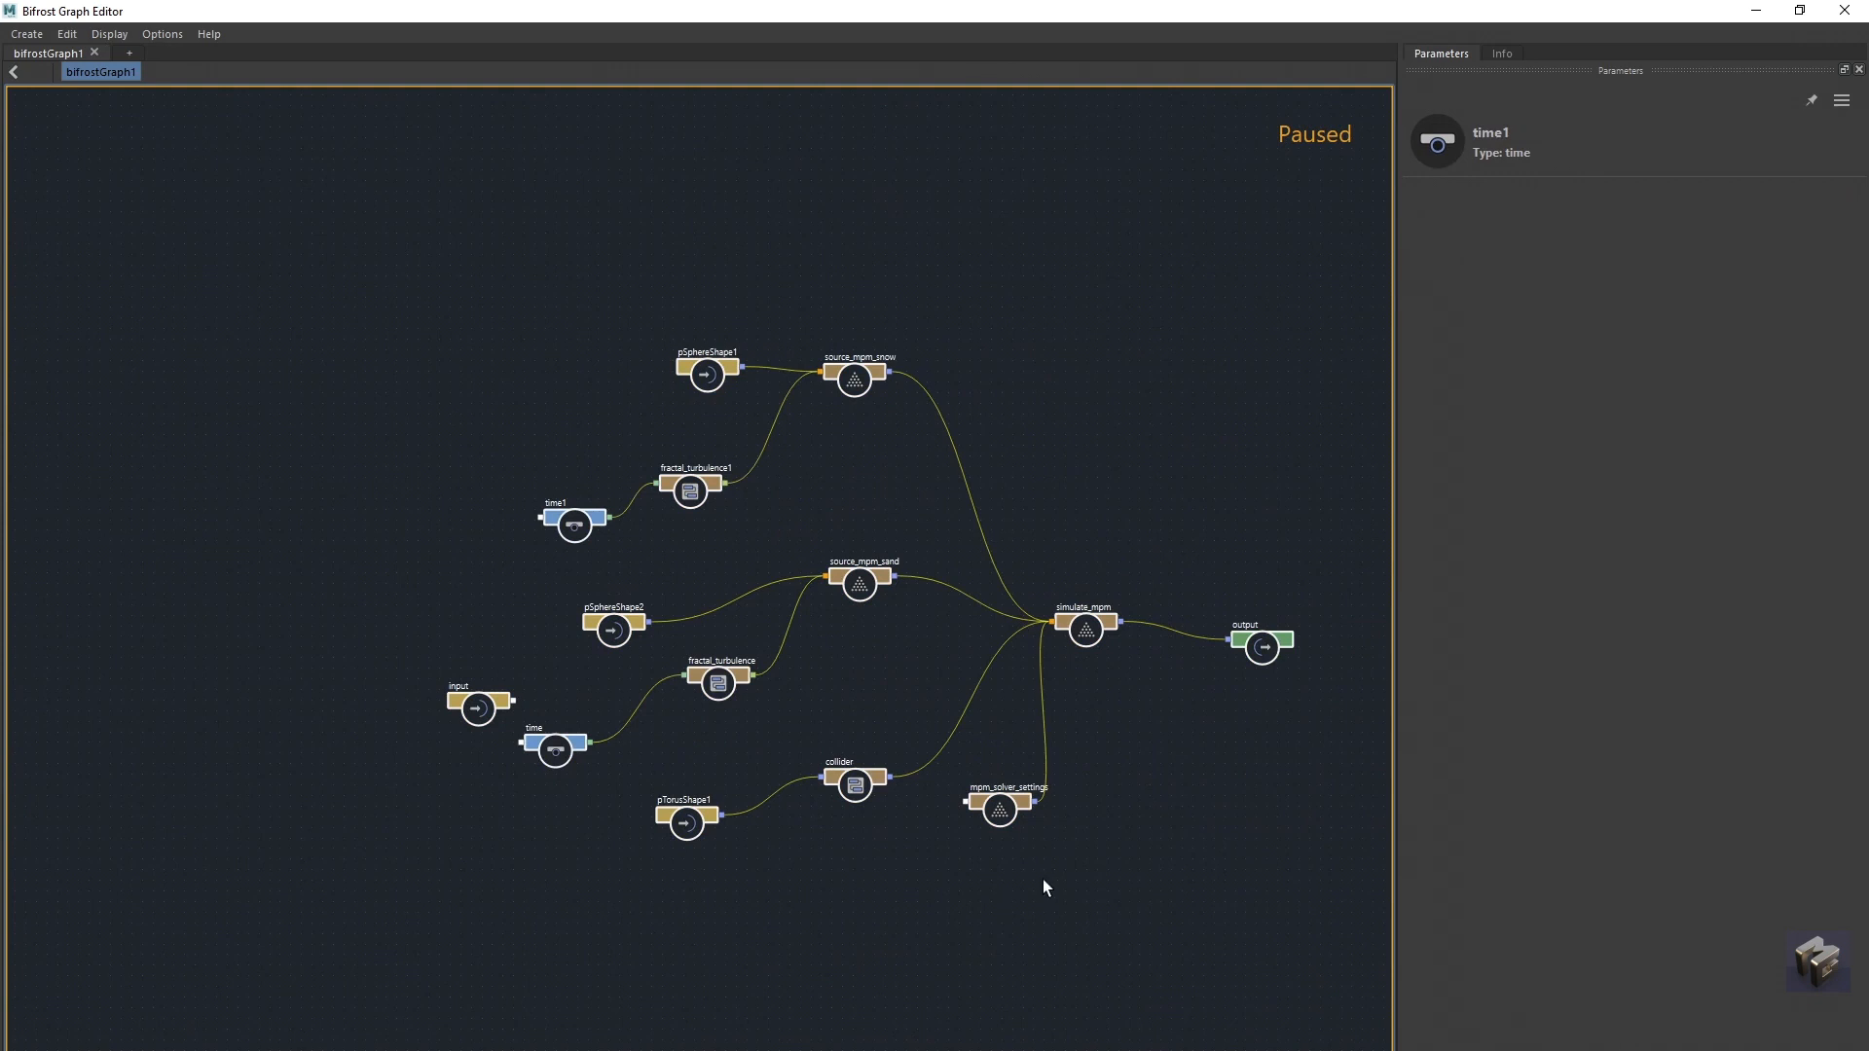
{"action": "key", "text": "l"}
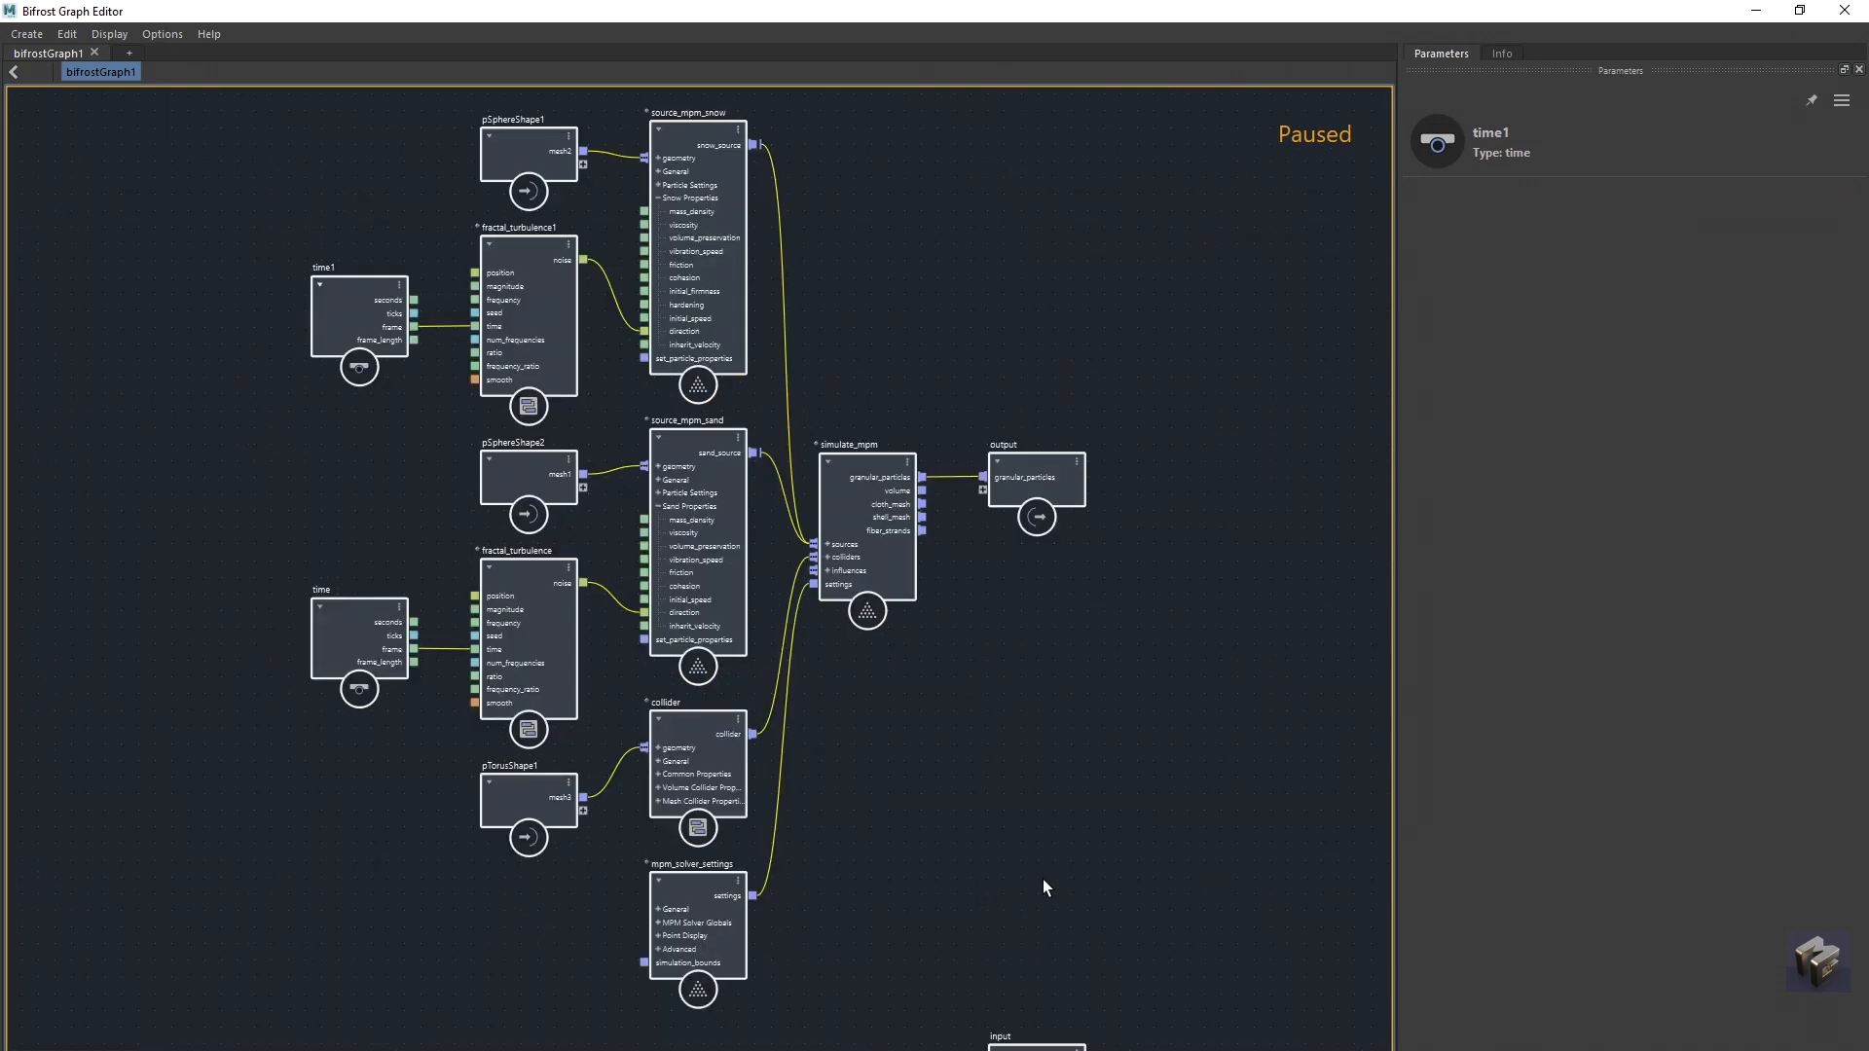
{"action": "middle_click_drag", "start_coordinate": [1114, 760], "coordinate": [1118, 804], "text": "alt"}
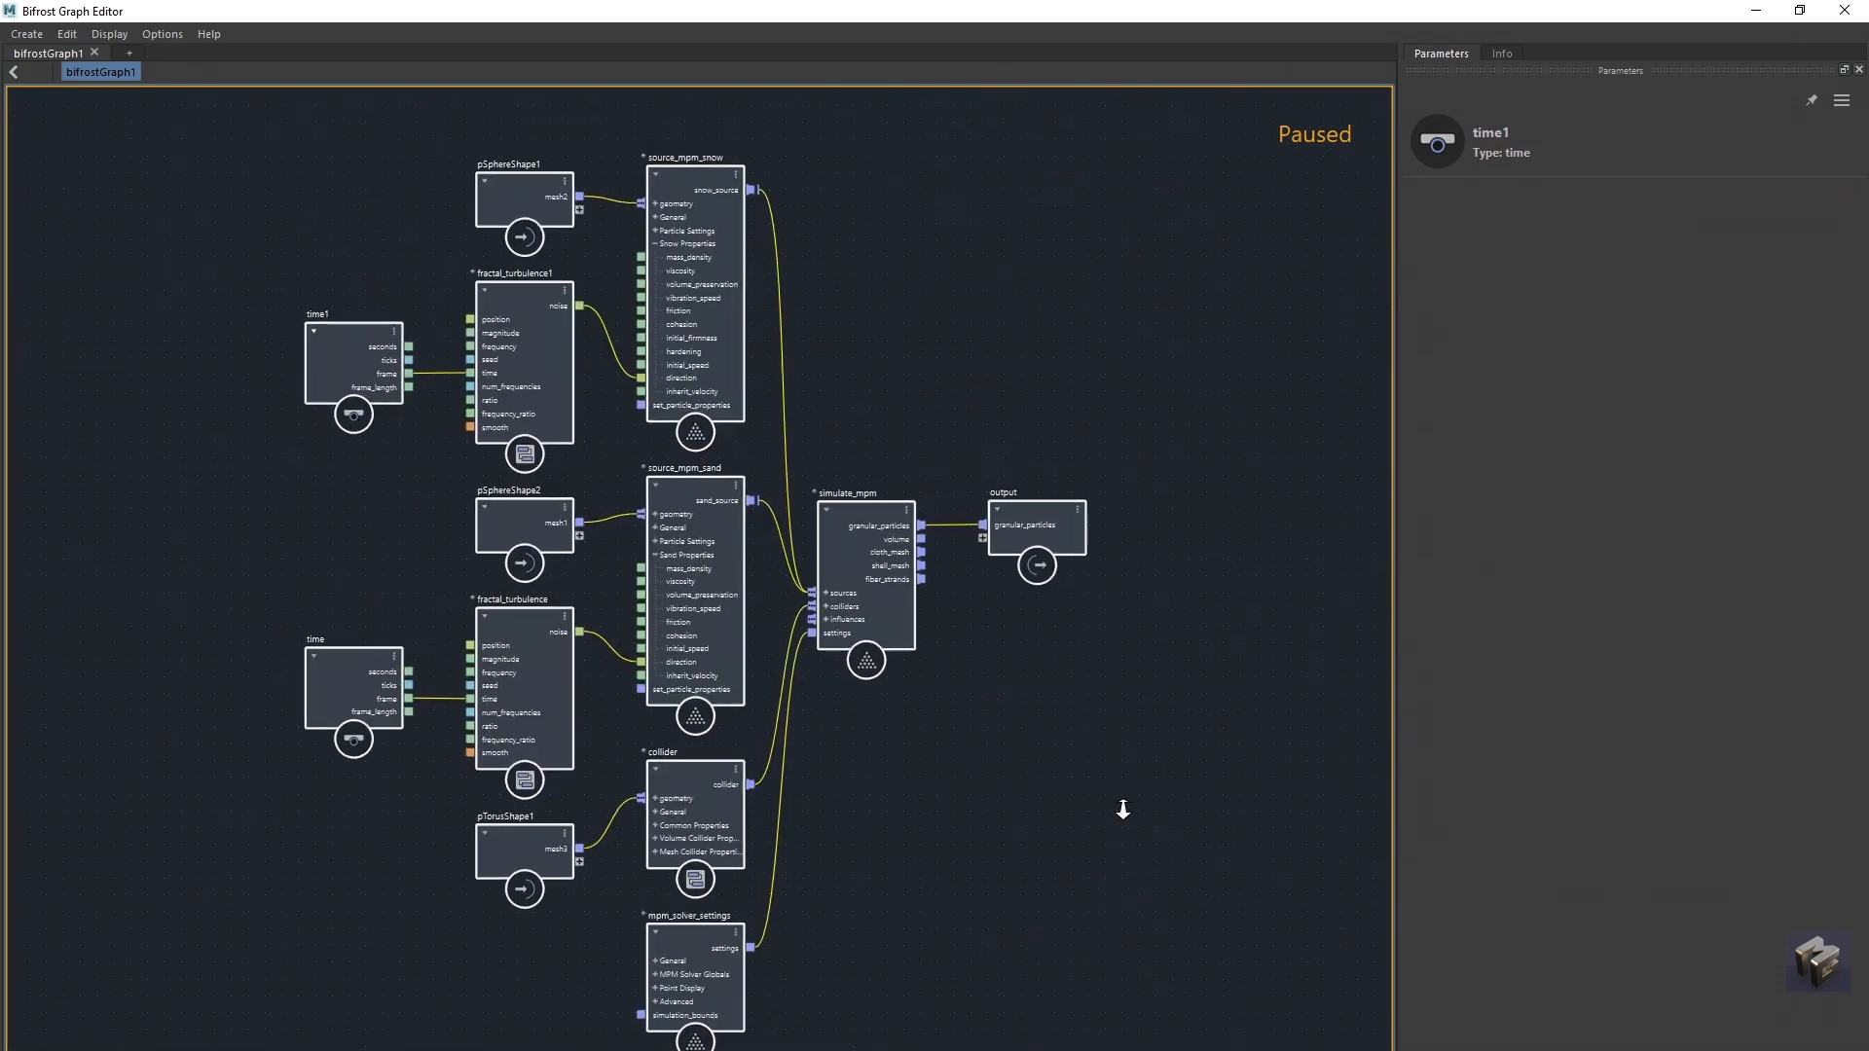
{"action": "left_click", "coordinate": [1001, 784]}
Step: Spread out the layout by moving output away from simulate_mpm and both time and turbulence pairs away from their sources
{"action": "left_click_drag", "start_coordinate": [1041, 502], "coordinate": [1230, 489]}
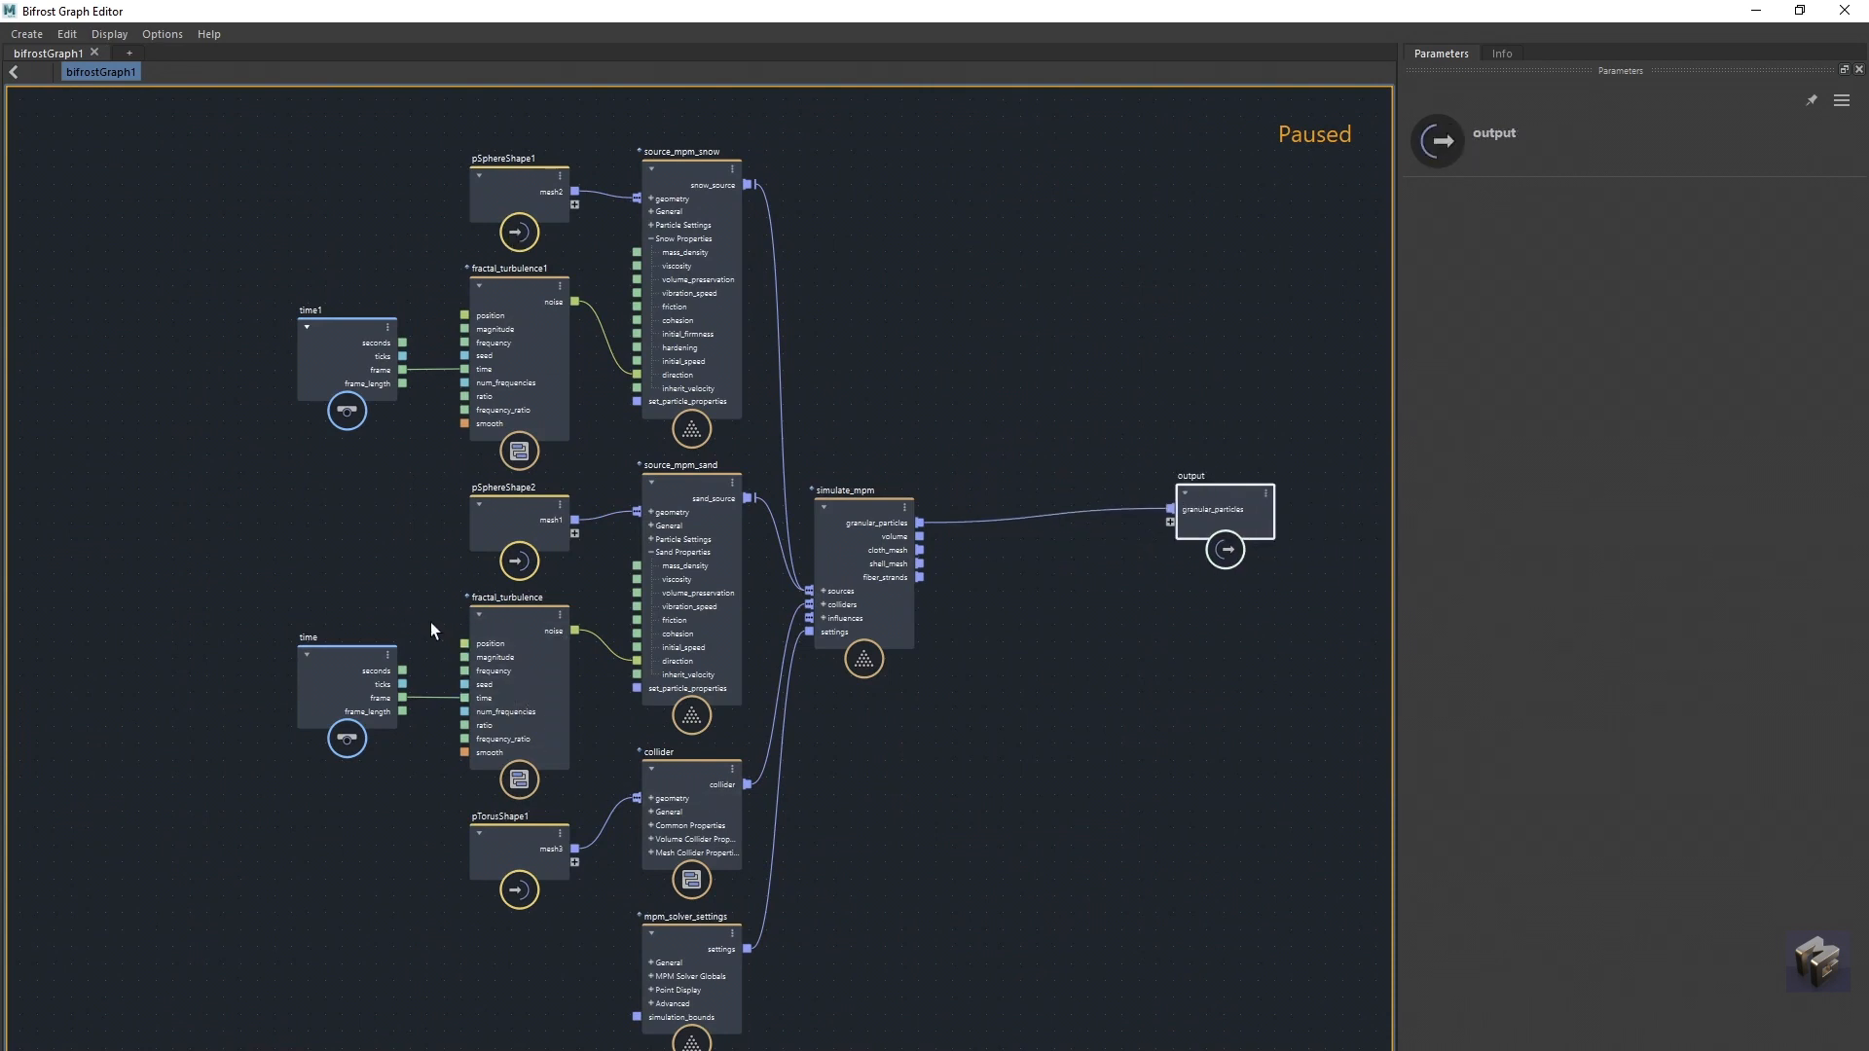
{"action": "left_click_drag", "start_coordinate": [514, 625], "coordinate": [460, 622]}
{"action": "left_click_drag", "start_coordinate": [310, 668], "coordinate": [182, 669]}
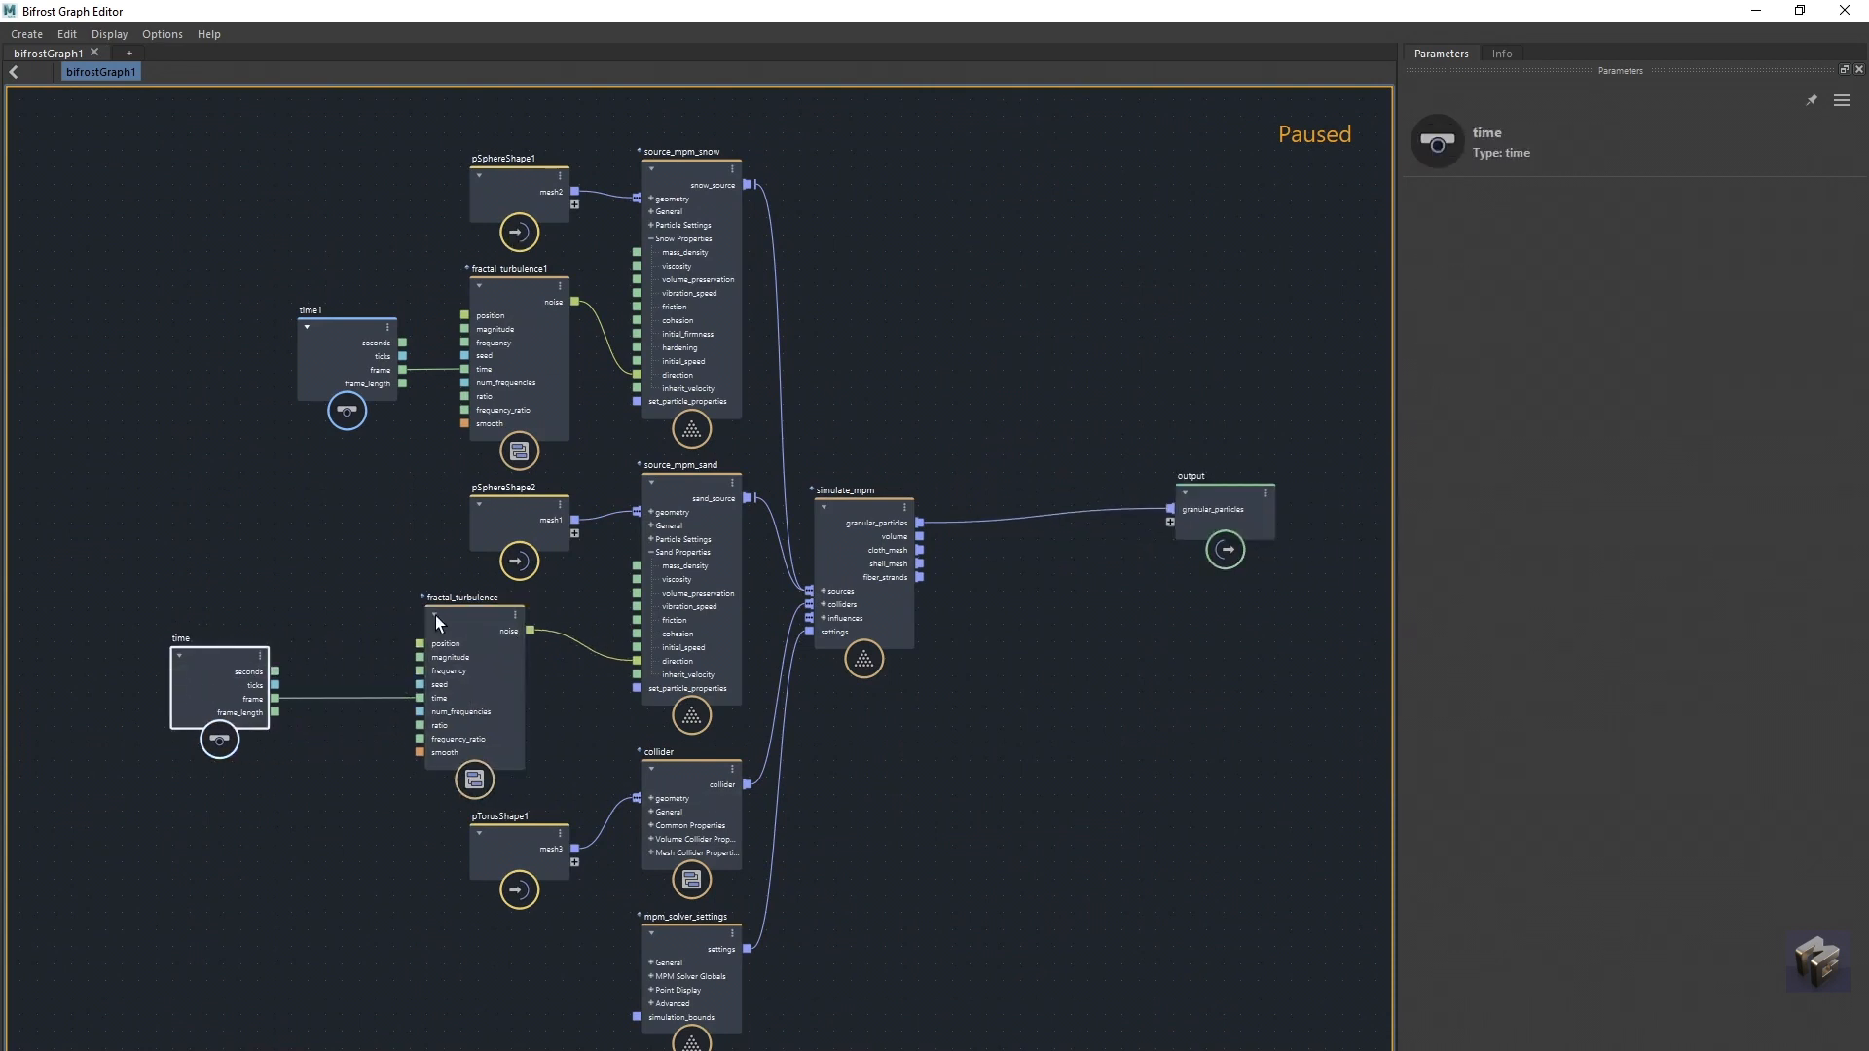
{"action": "left_click_drag", "start_coordinate": [435, 615], "coordinate": [403, 618]}
{"action": "left_click_drag", "start_coordinate": [346, 327], "coordinate": [204, 312]}
{"action": "left_click_drag", "start_coordinate": [523, 302], "coordinate": [413, 304]}
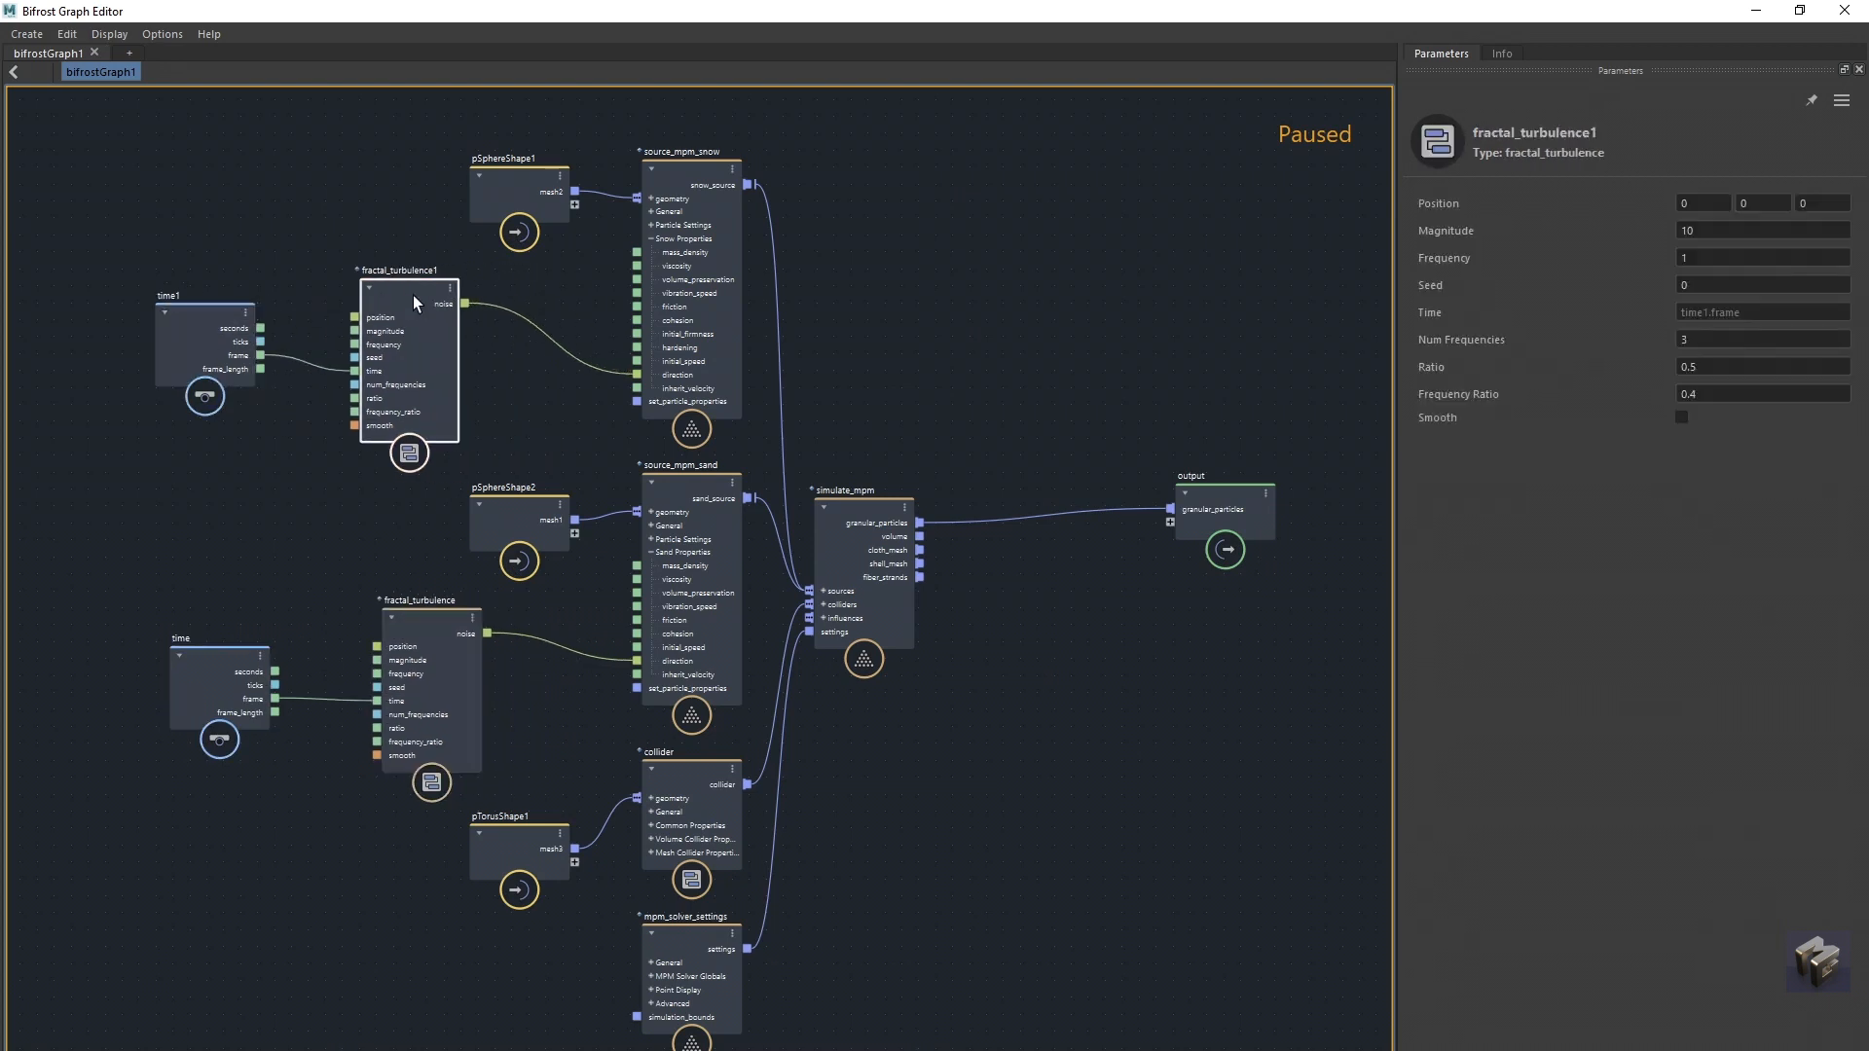
{"action": "left_click", "coordinate": [1205, 670]}
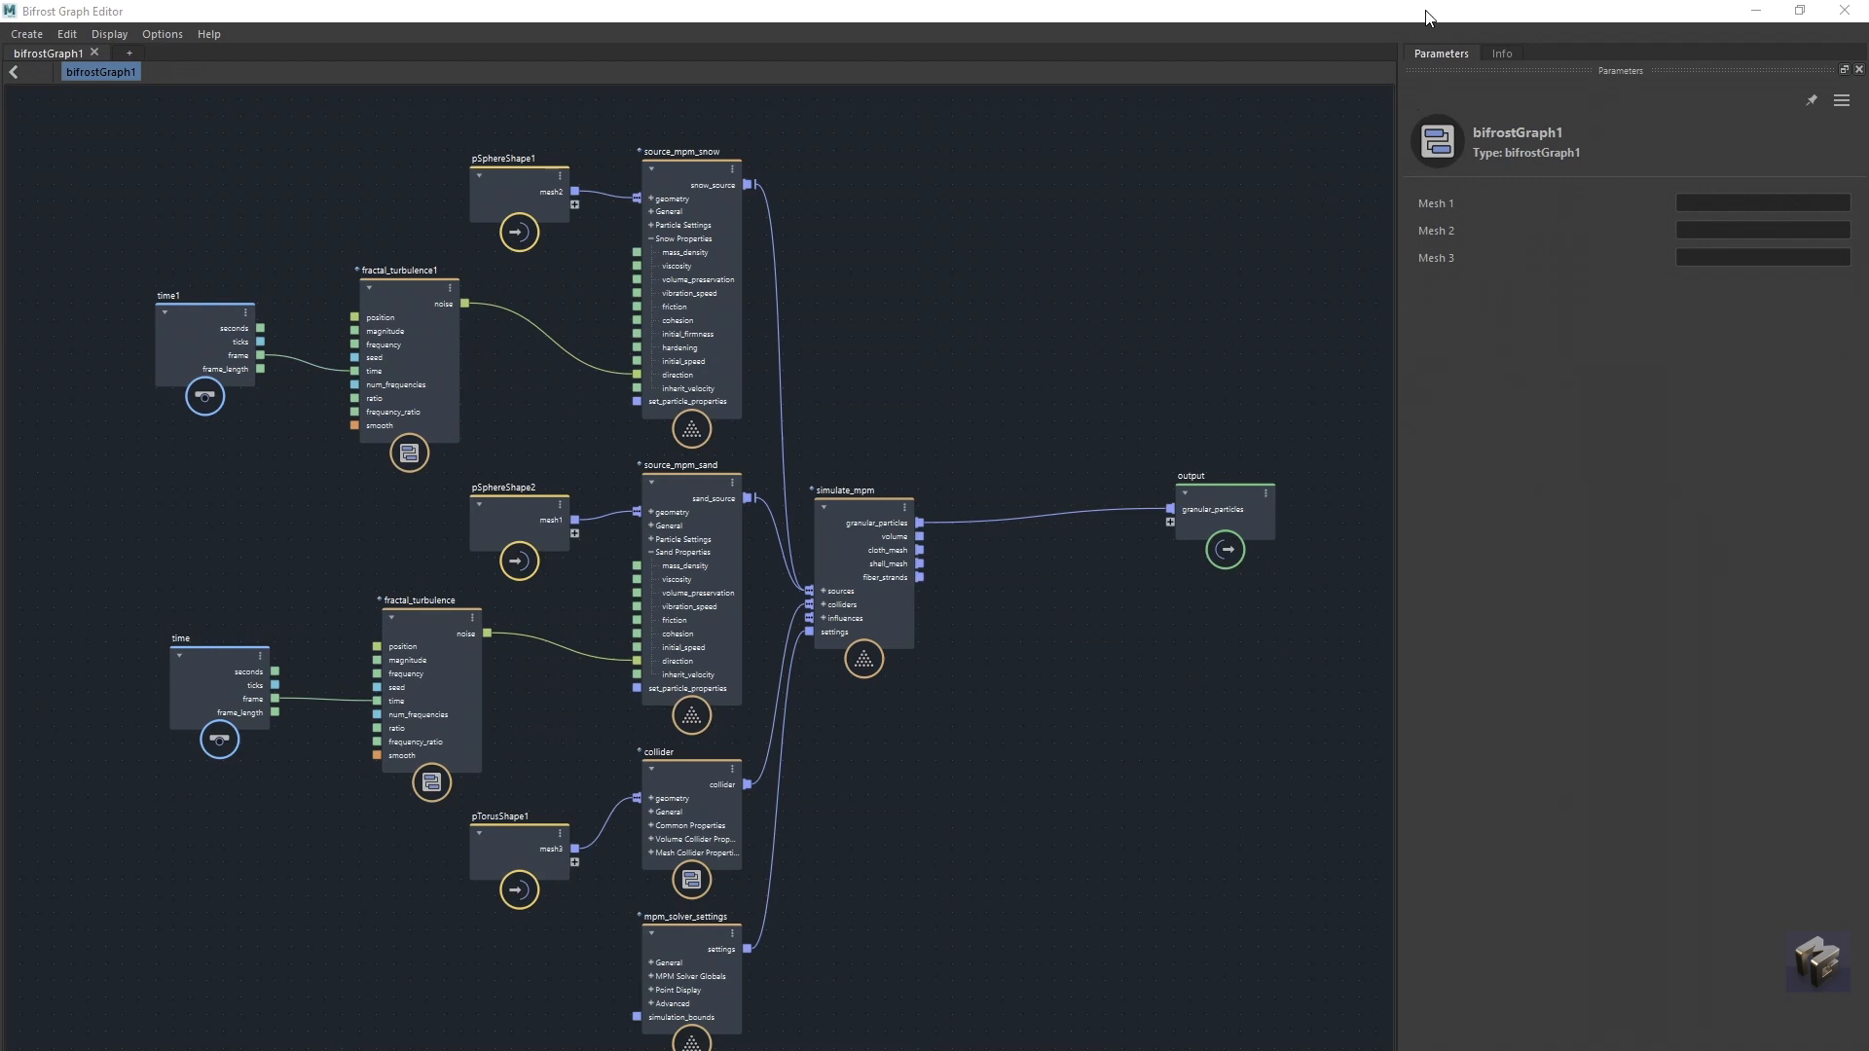
Step: Back in the Maya scene, rewind to frame 1 and put pSphere1 and pSphere2 on a new display layer that is hidden
{"action": "left_click_drag", "start_coordinate": [1425, 17], "coordinate": [1214, 1050]}
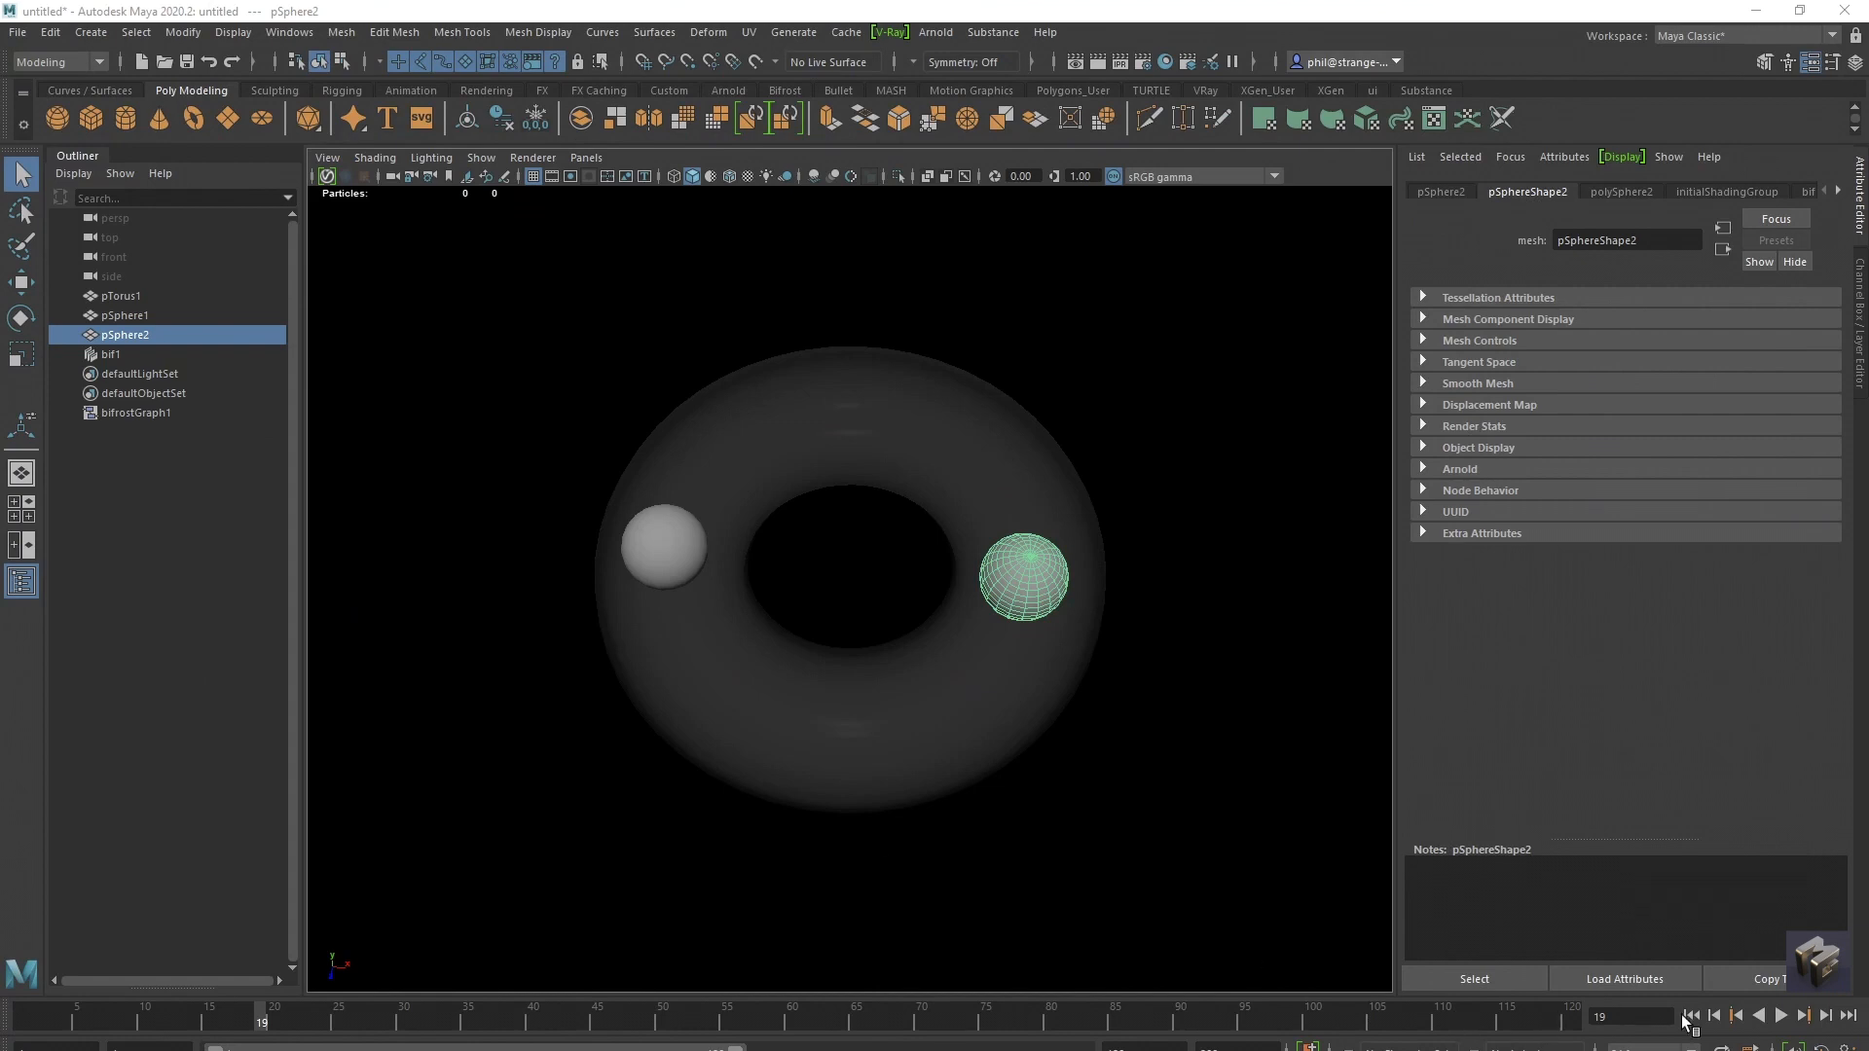
{"action": "left_click", "coordinate": [1690, 1015]}
{"action": "left_click", "coordinate": [124, 316], "text": "ctrl"}
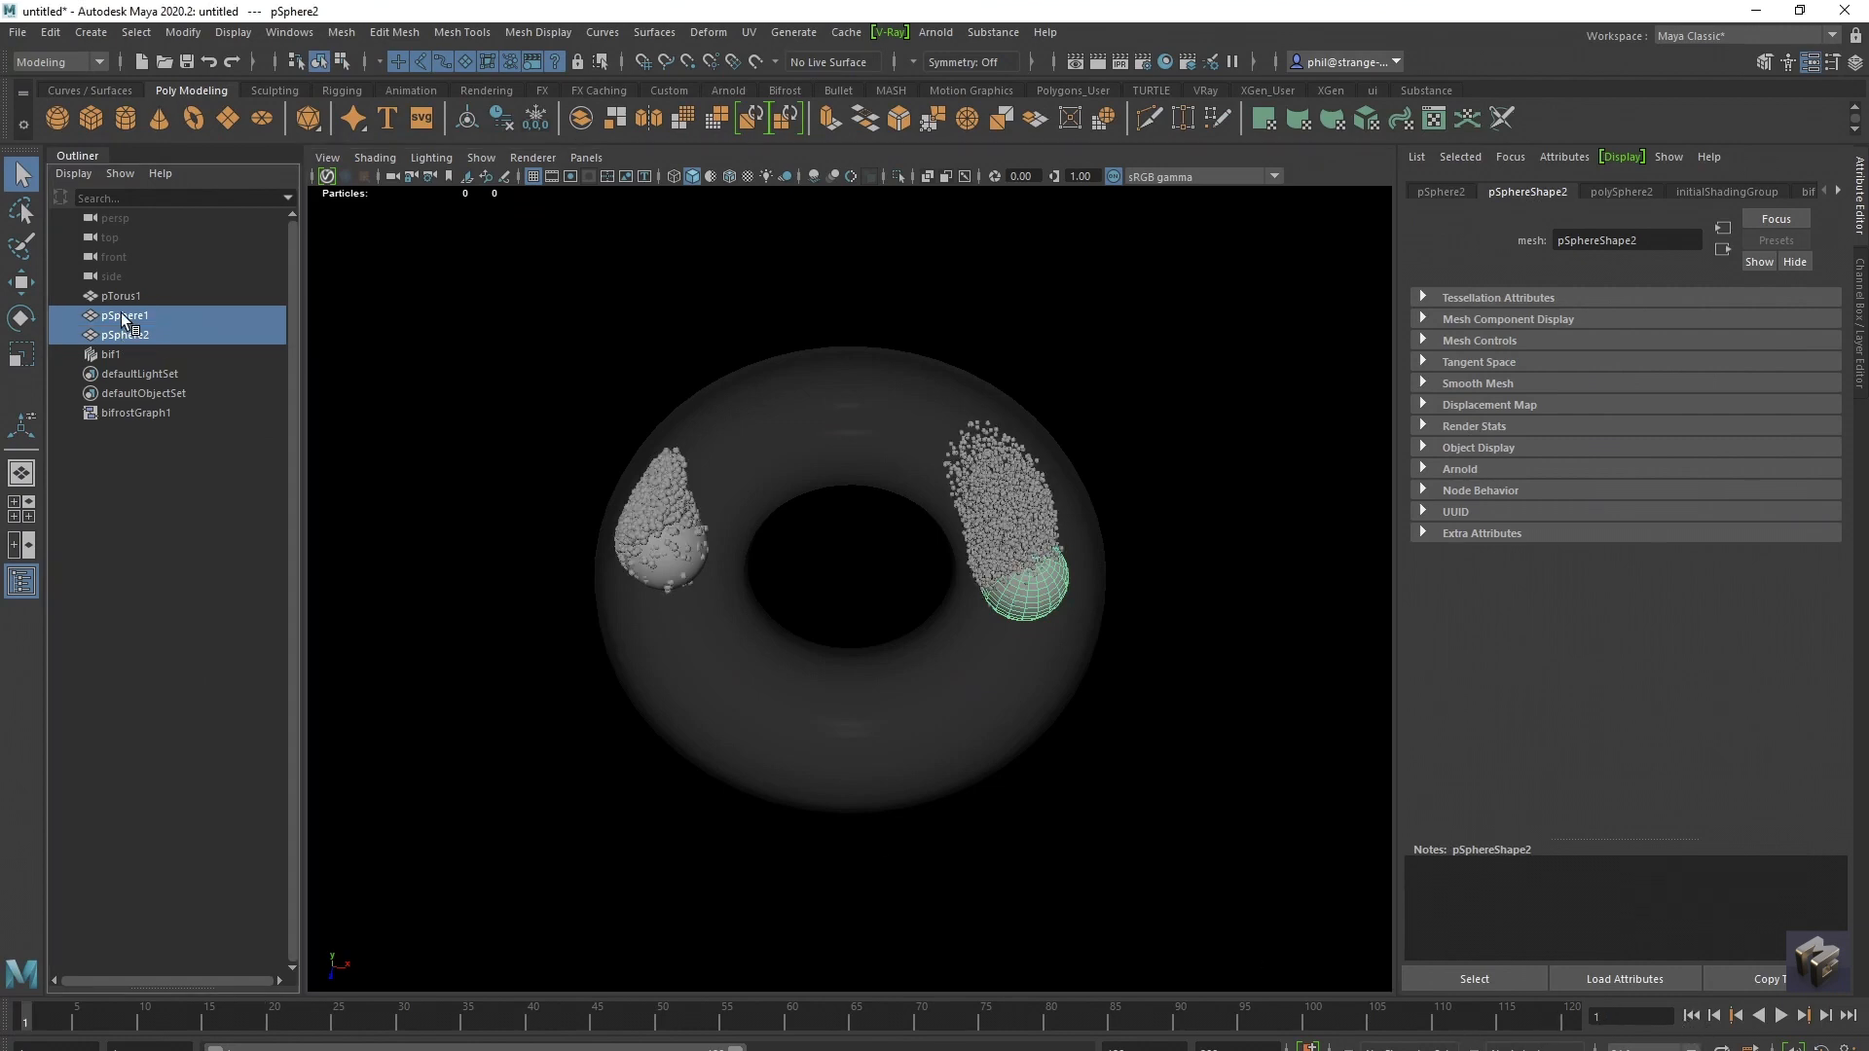
{"action": "left_click", "coordinate": [1861, 279]}
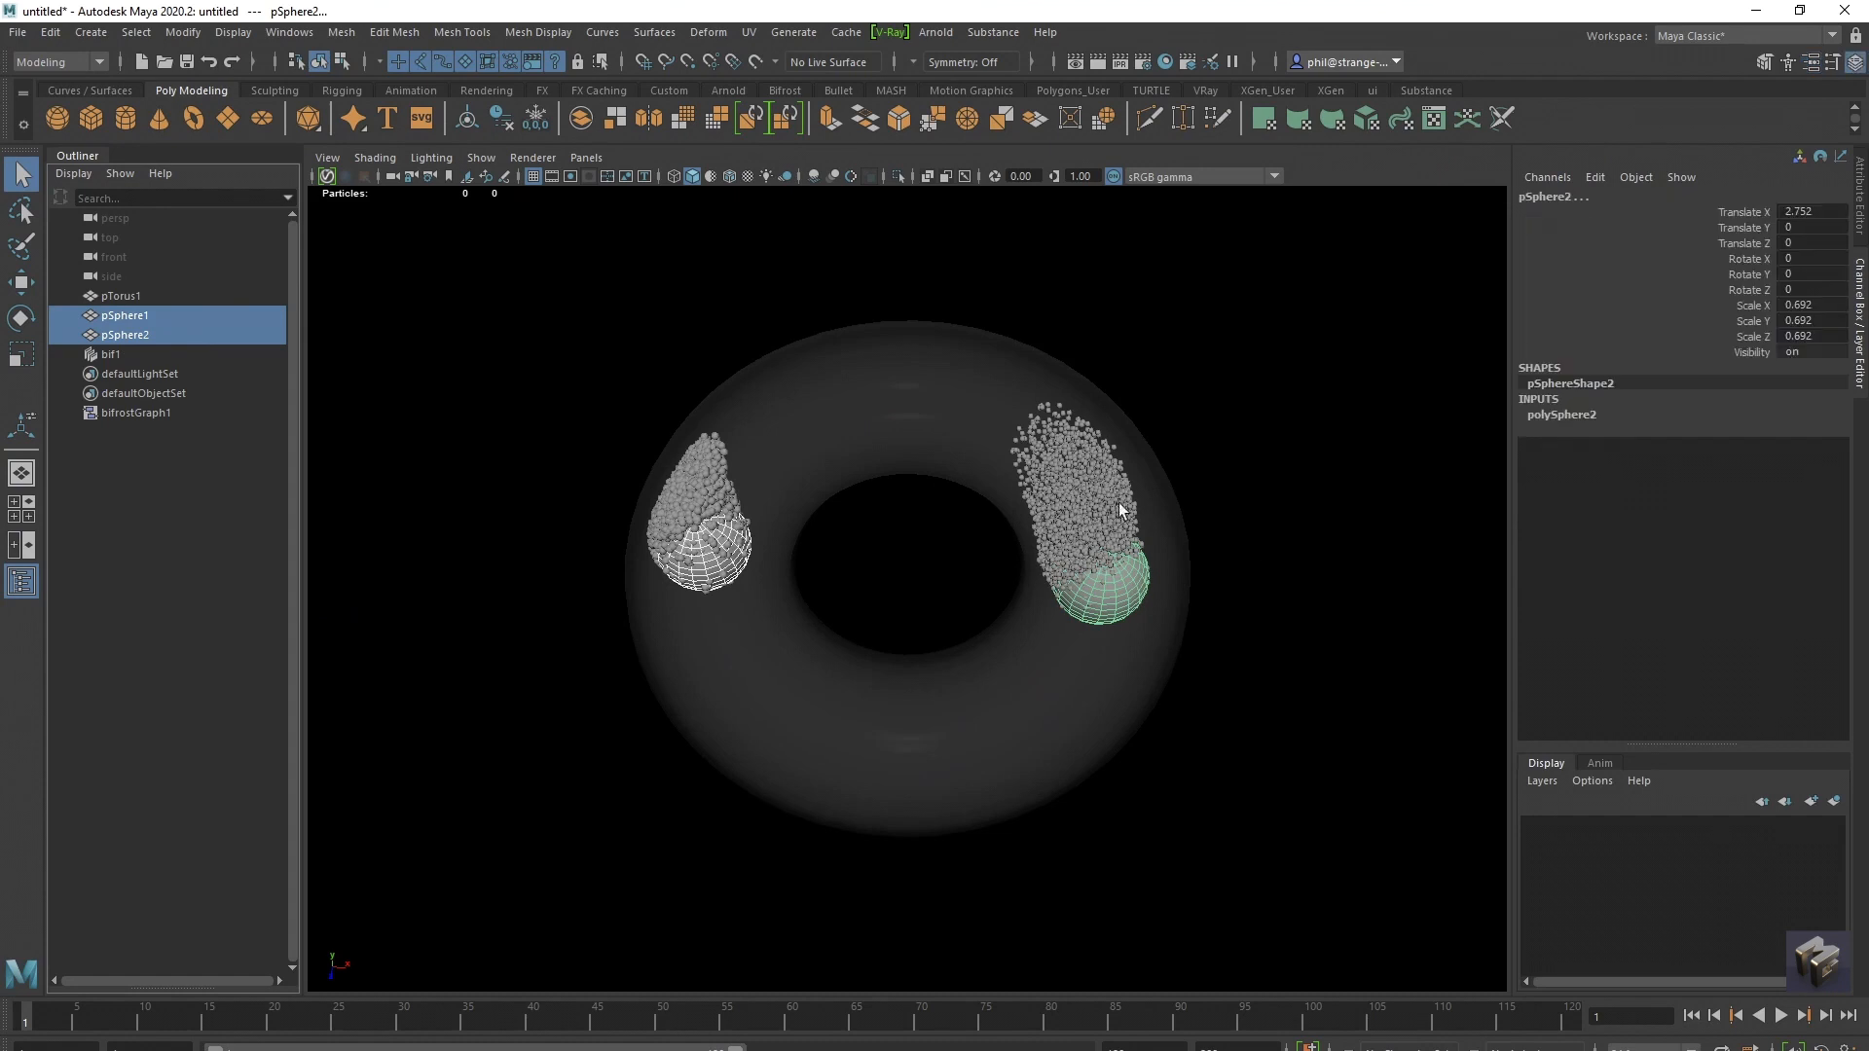
{"action": "left_click", "coordinate": [1832, 802]}
{"action": "left_click", "coordinate": [1533, 827]}
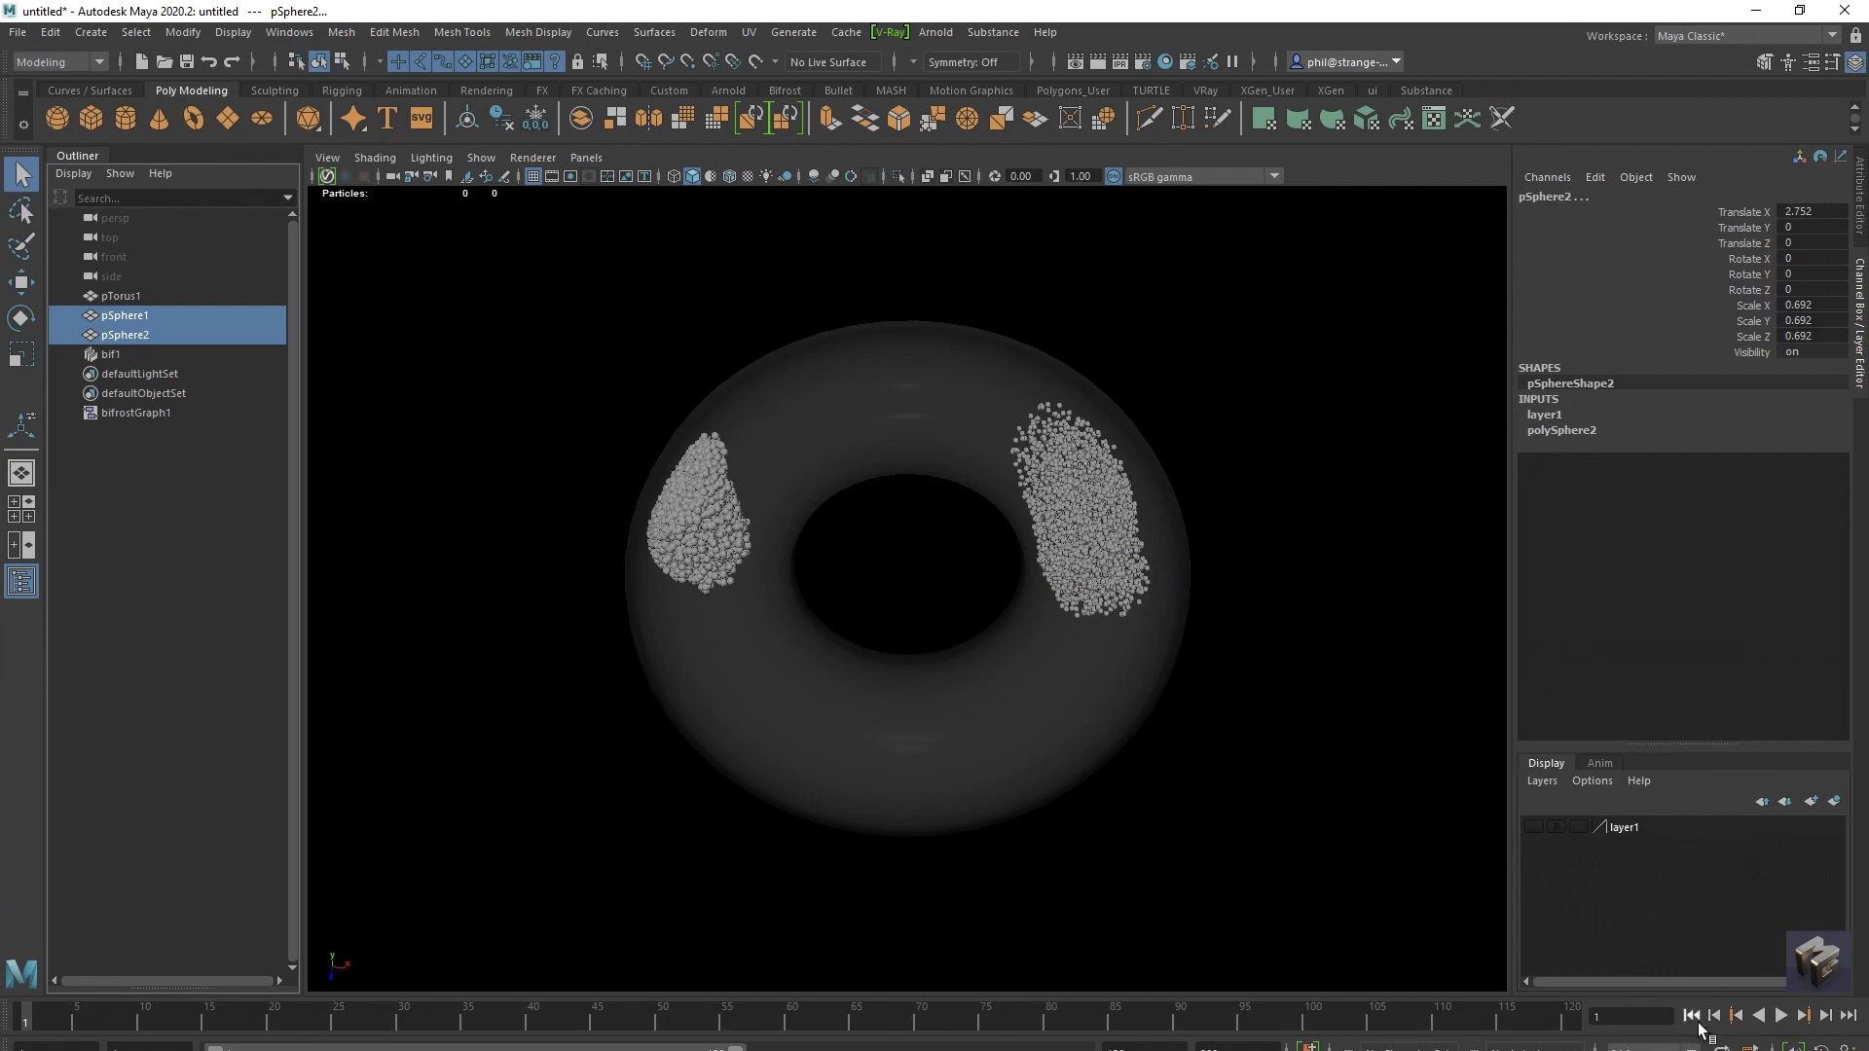
Step: Play the simulation to check how snow and sand fill the torus, stop it and rewind to frame 1
{"action": "left_click", "coordinate": [1782, 1015]}
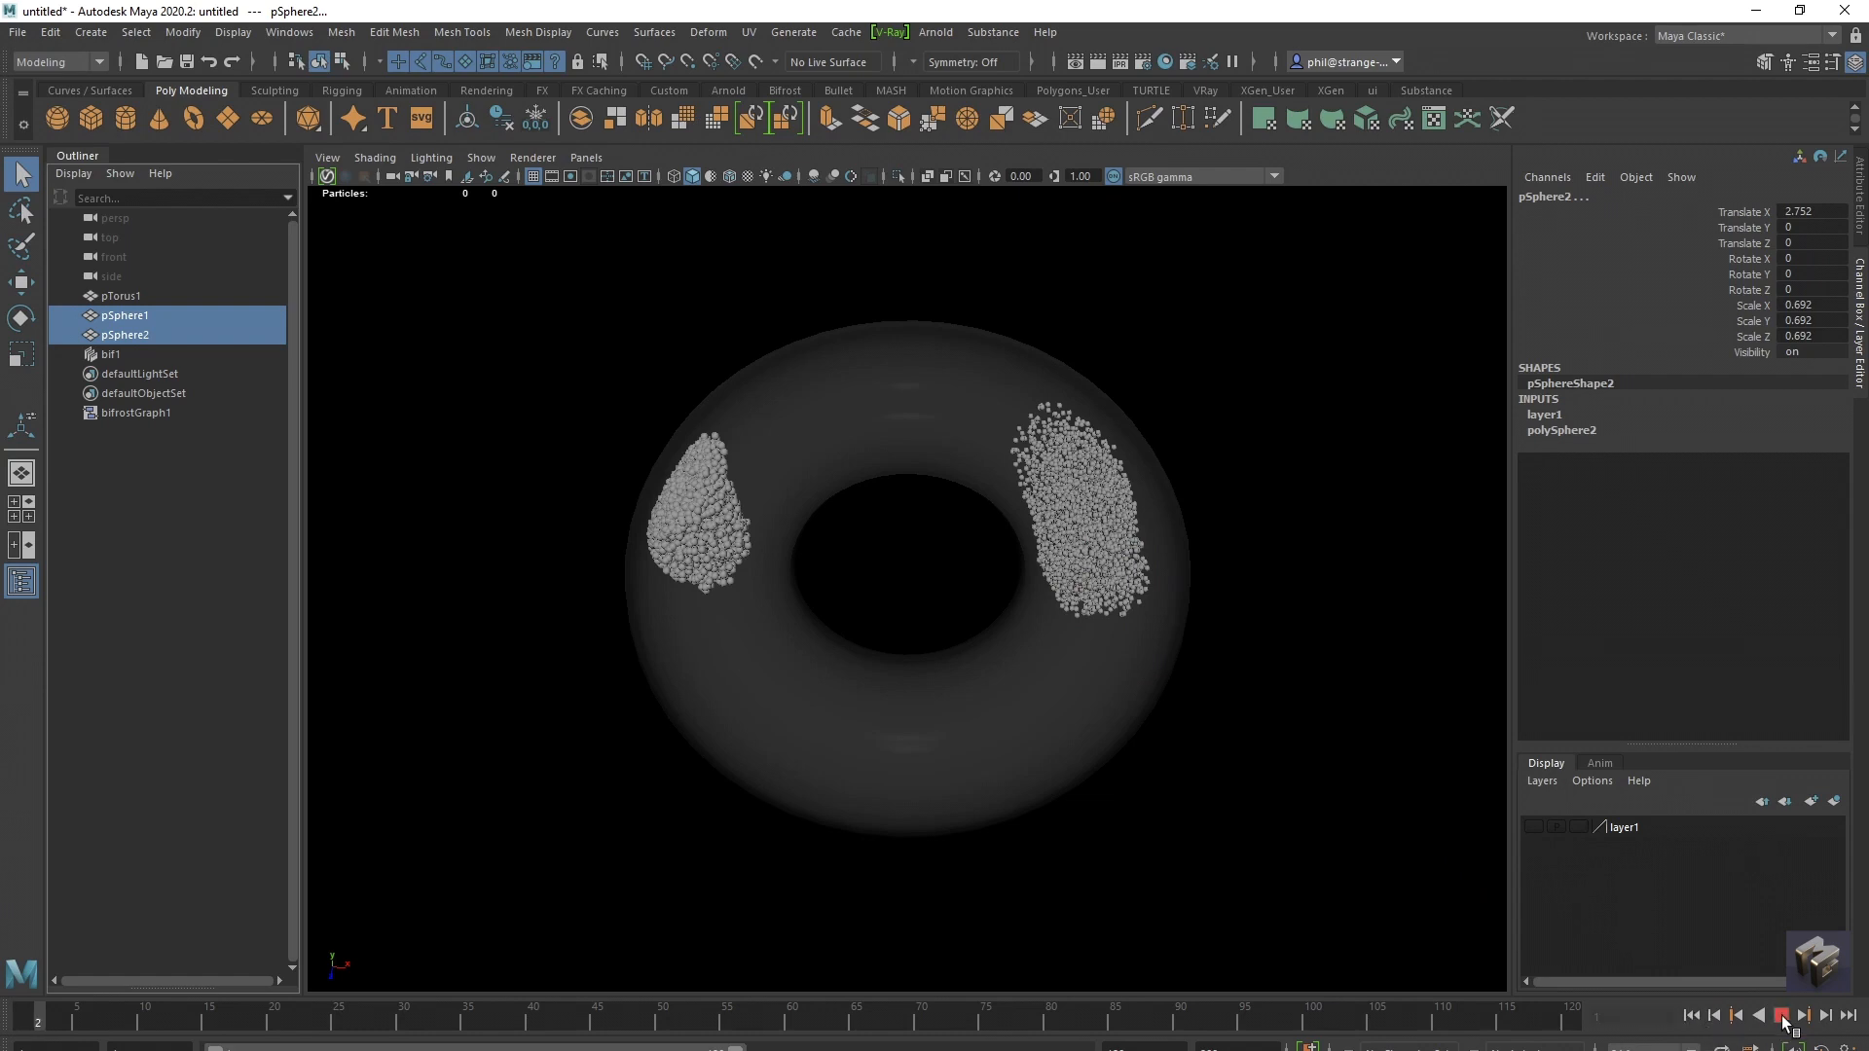
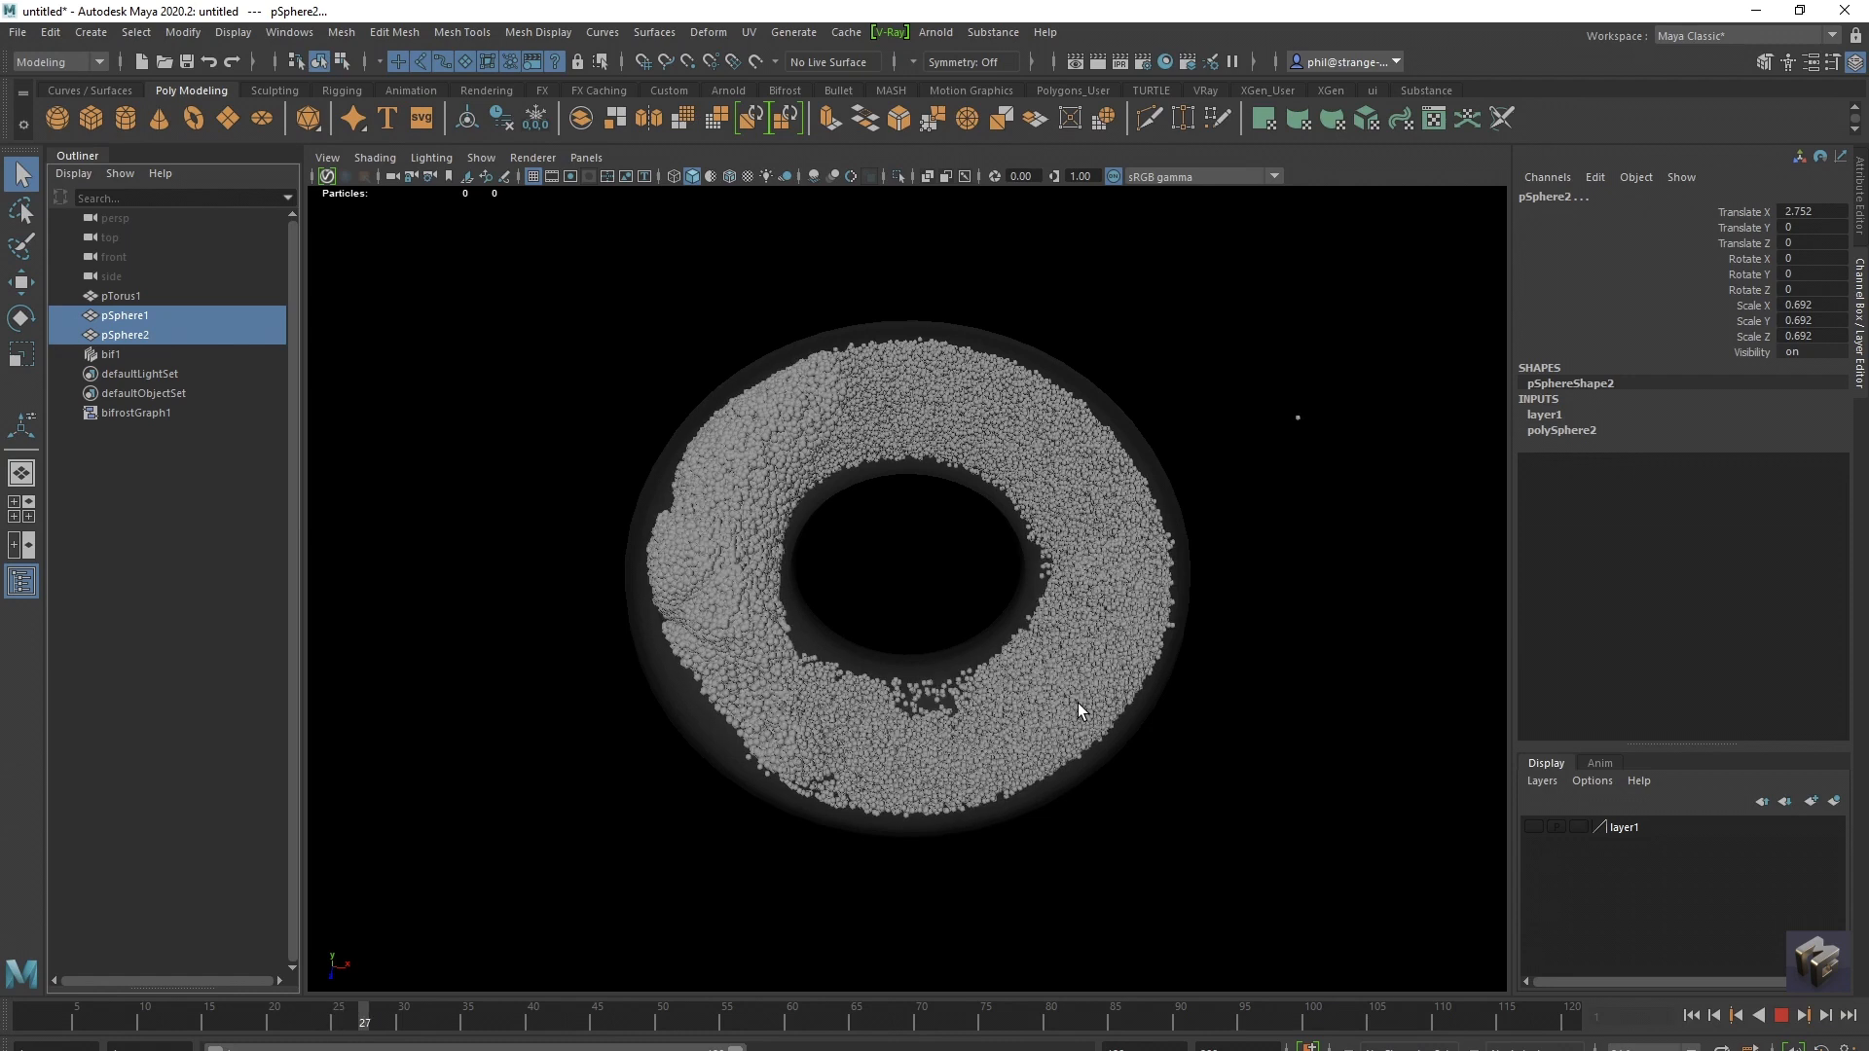
{"action": "left_click", "coordinate": [1782, 1015]}
{"action": "left_click", "coordinate": [1691, 1015]}
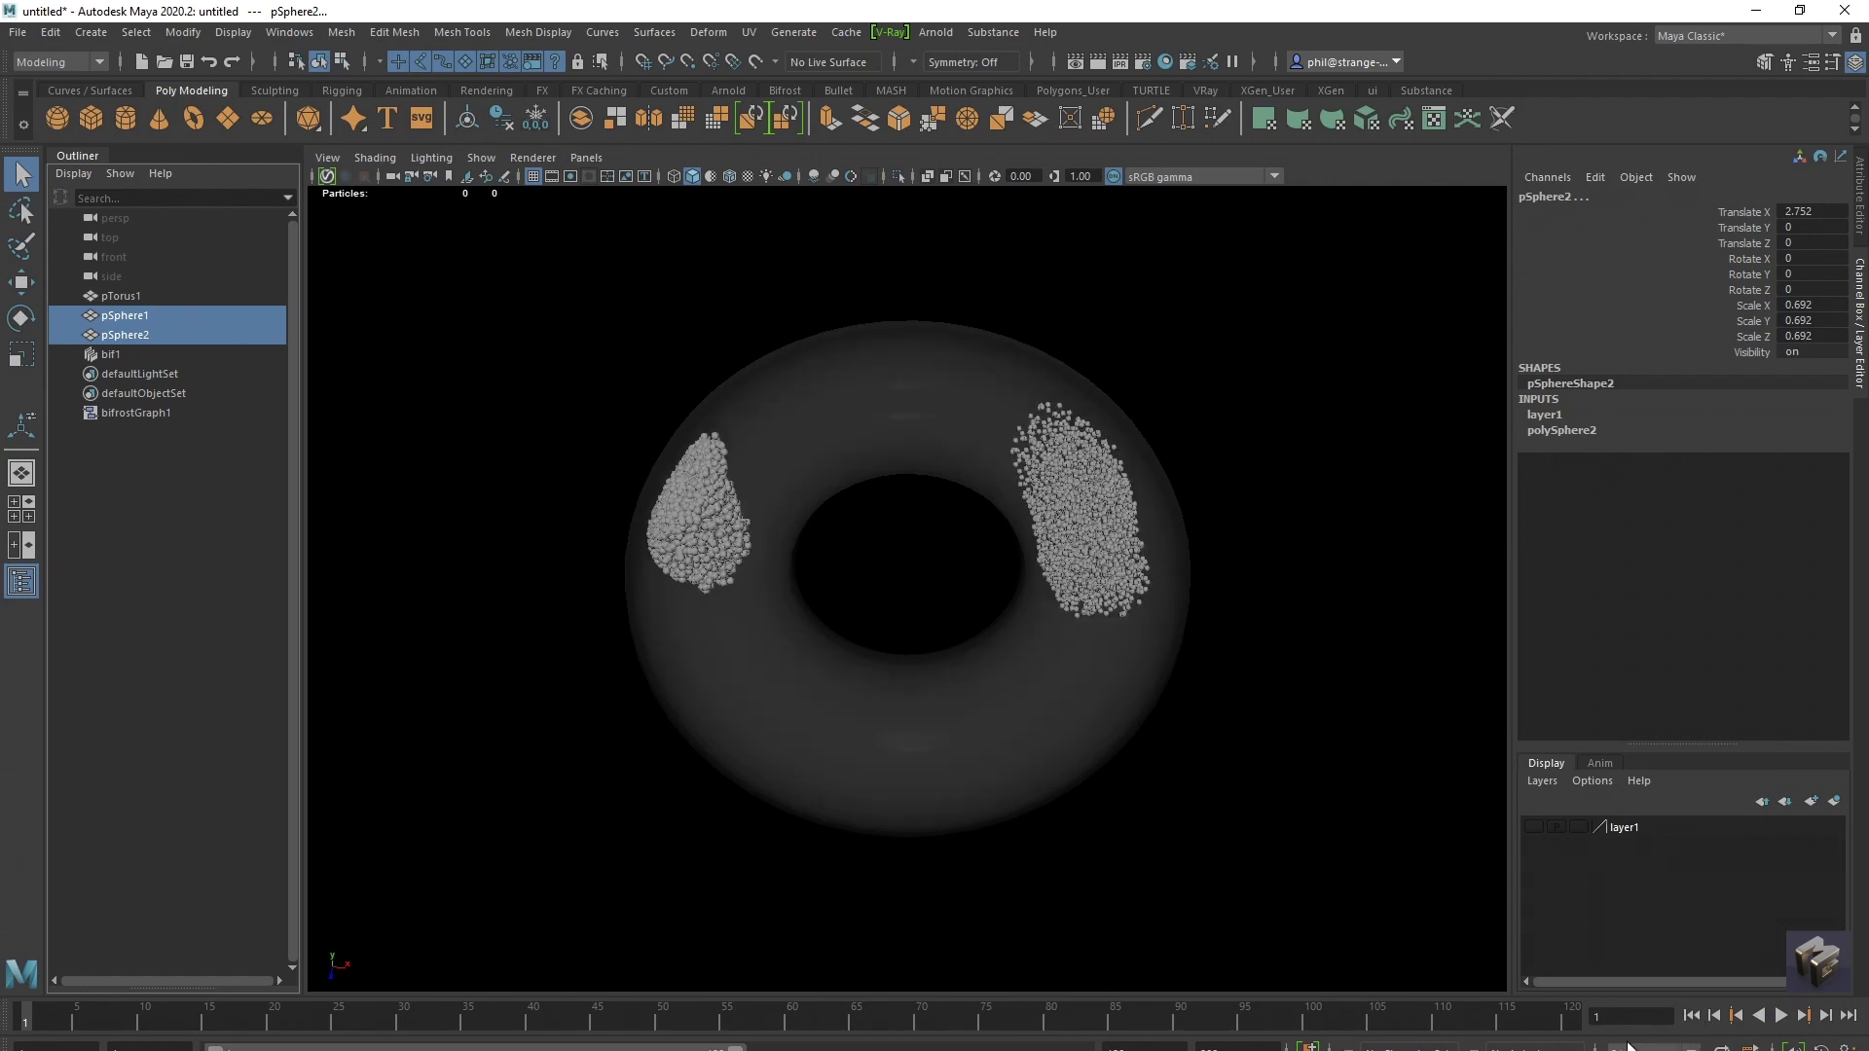
Step: Return to the Bifrost graph, review the sand and snow source parameters, and move simulate_mpm closer to the output node
{"action": "left_click_drag", "start_coordinate": [0, 949], "coordinate": [1159, 3]}
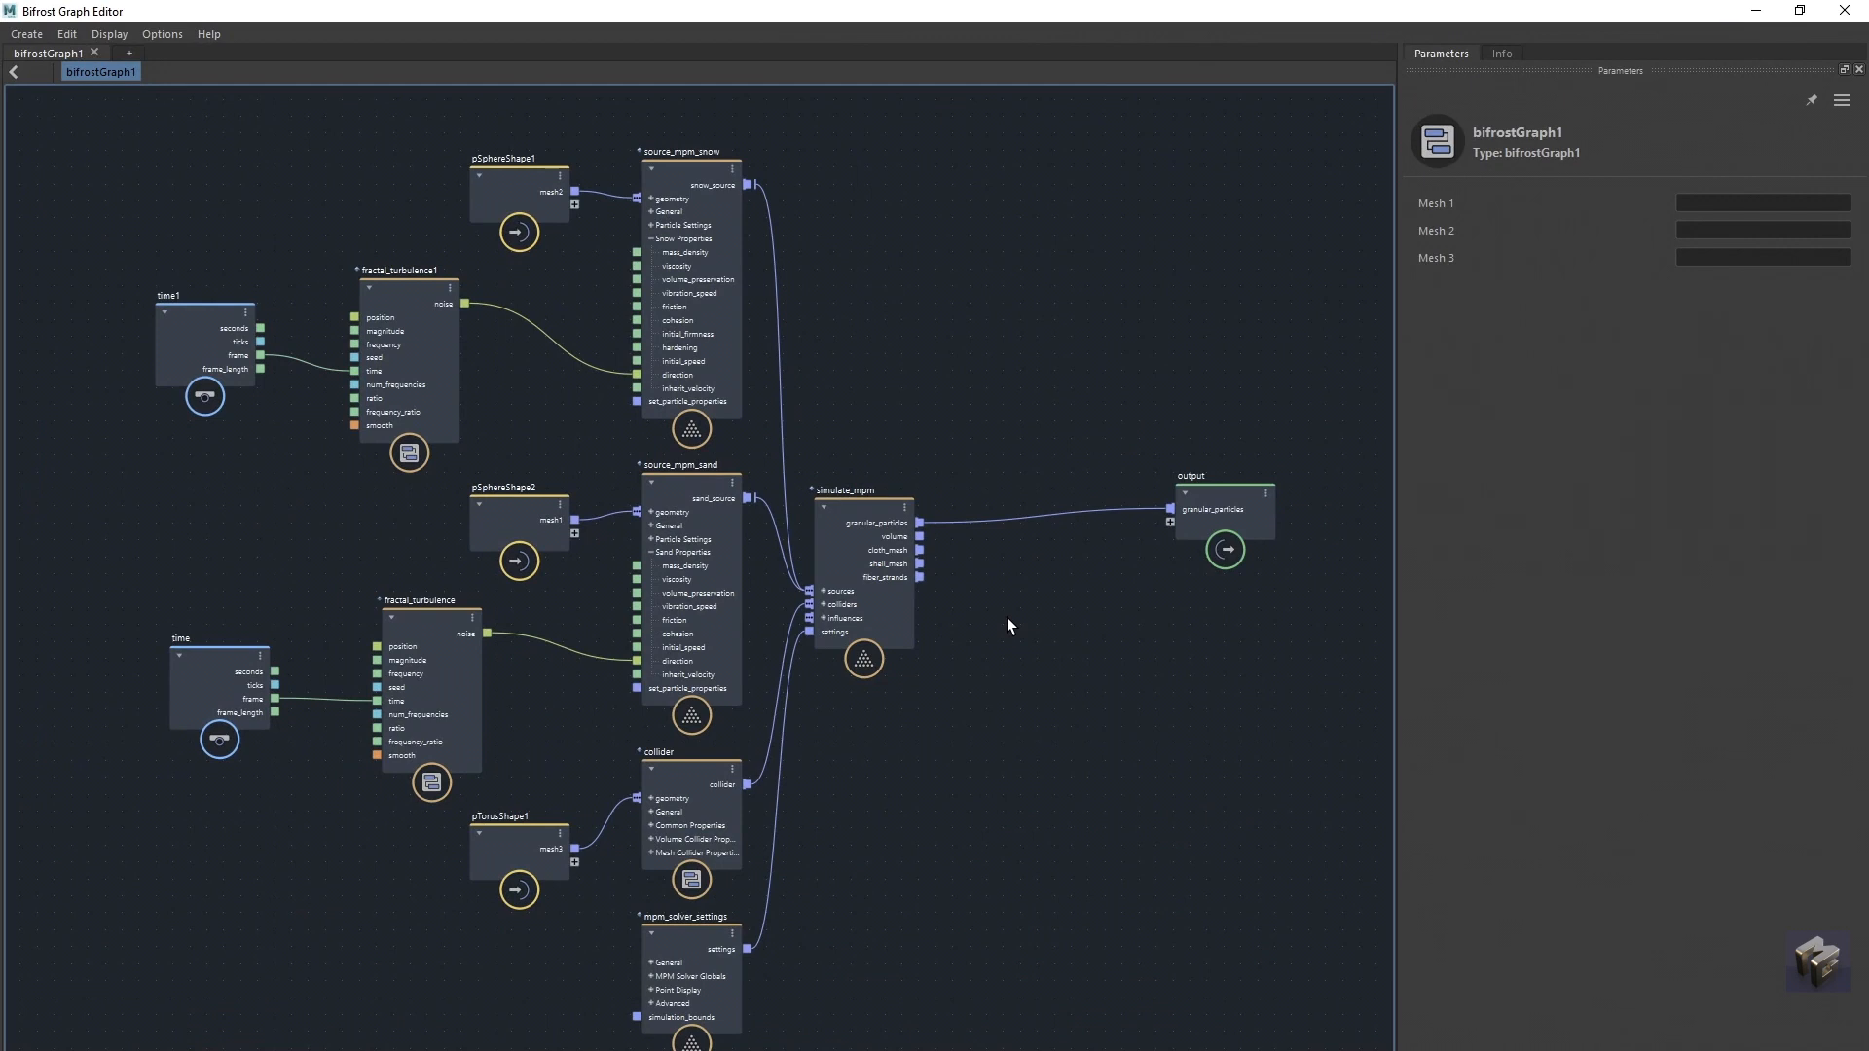
{"action": "left_click", "coordinate": [670, 479]}
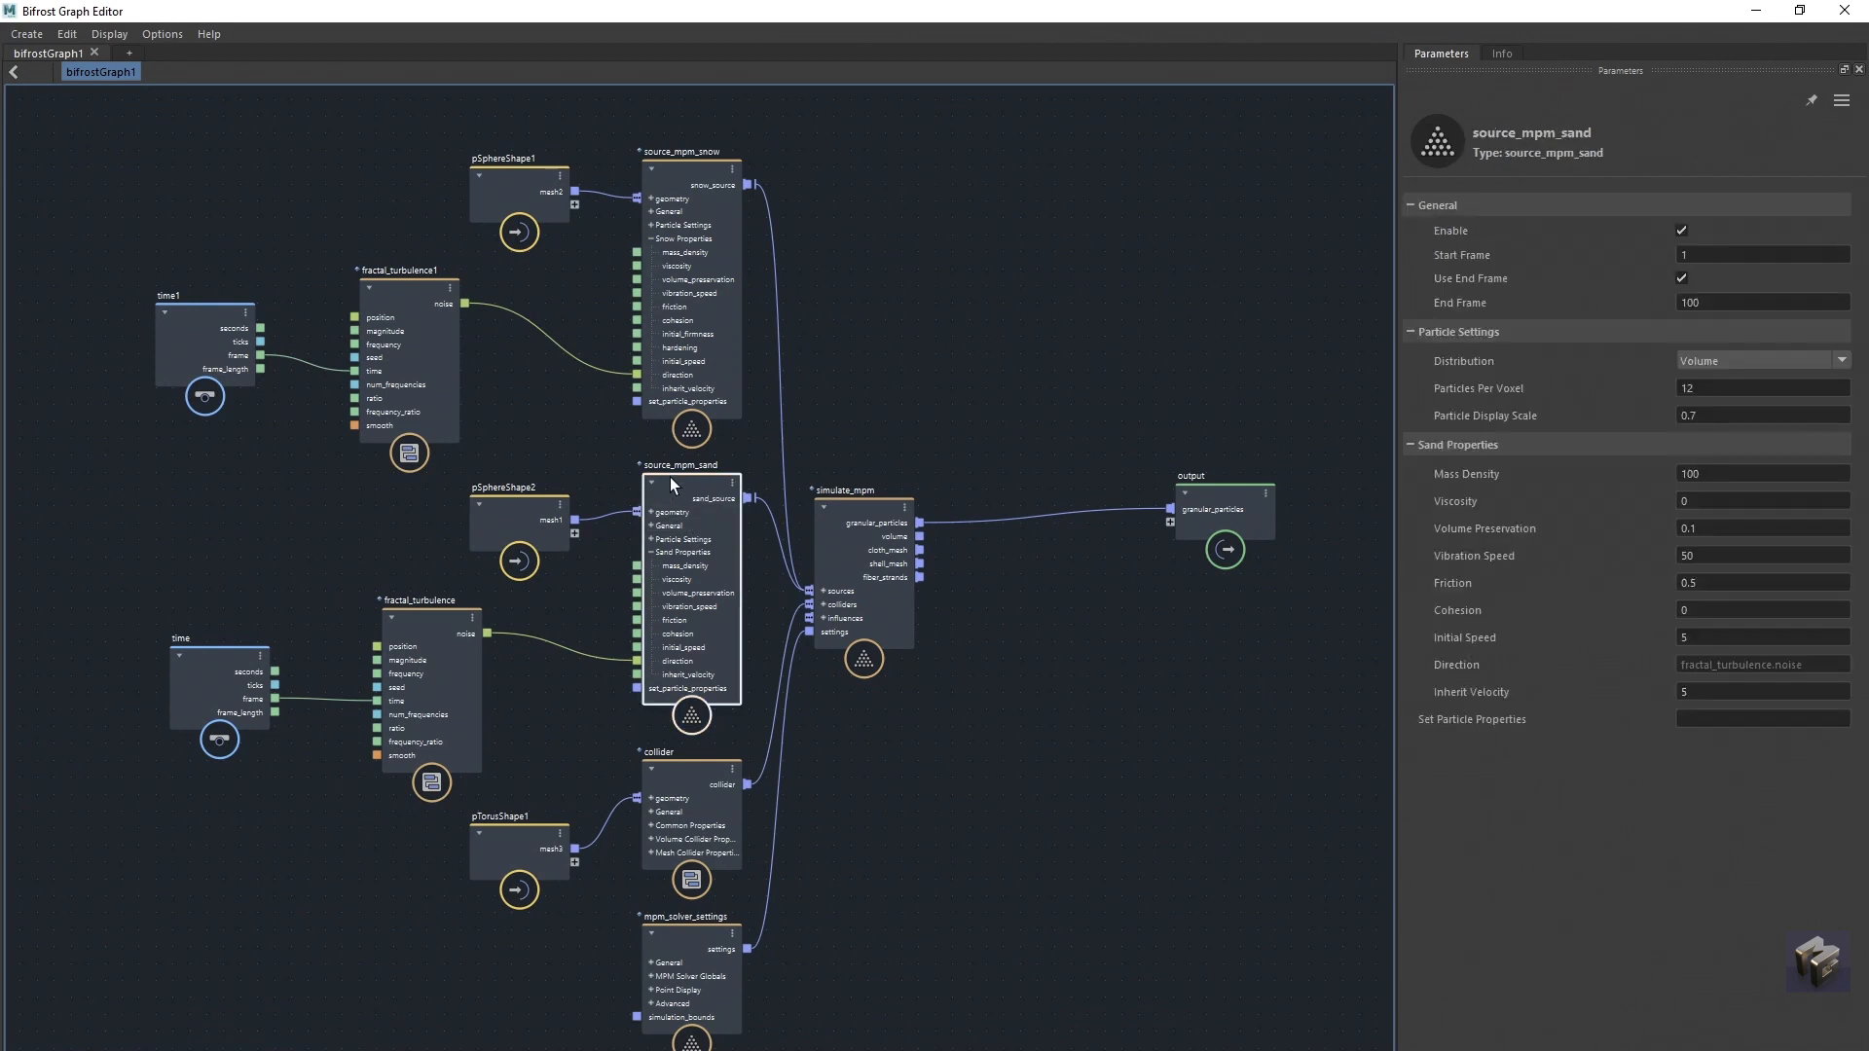
{"action": "left_click", "coordinate": [652, 168]}
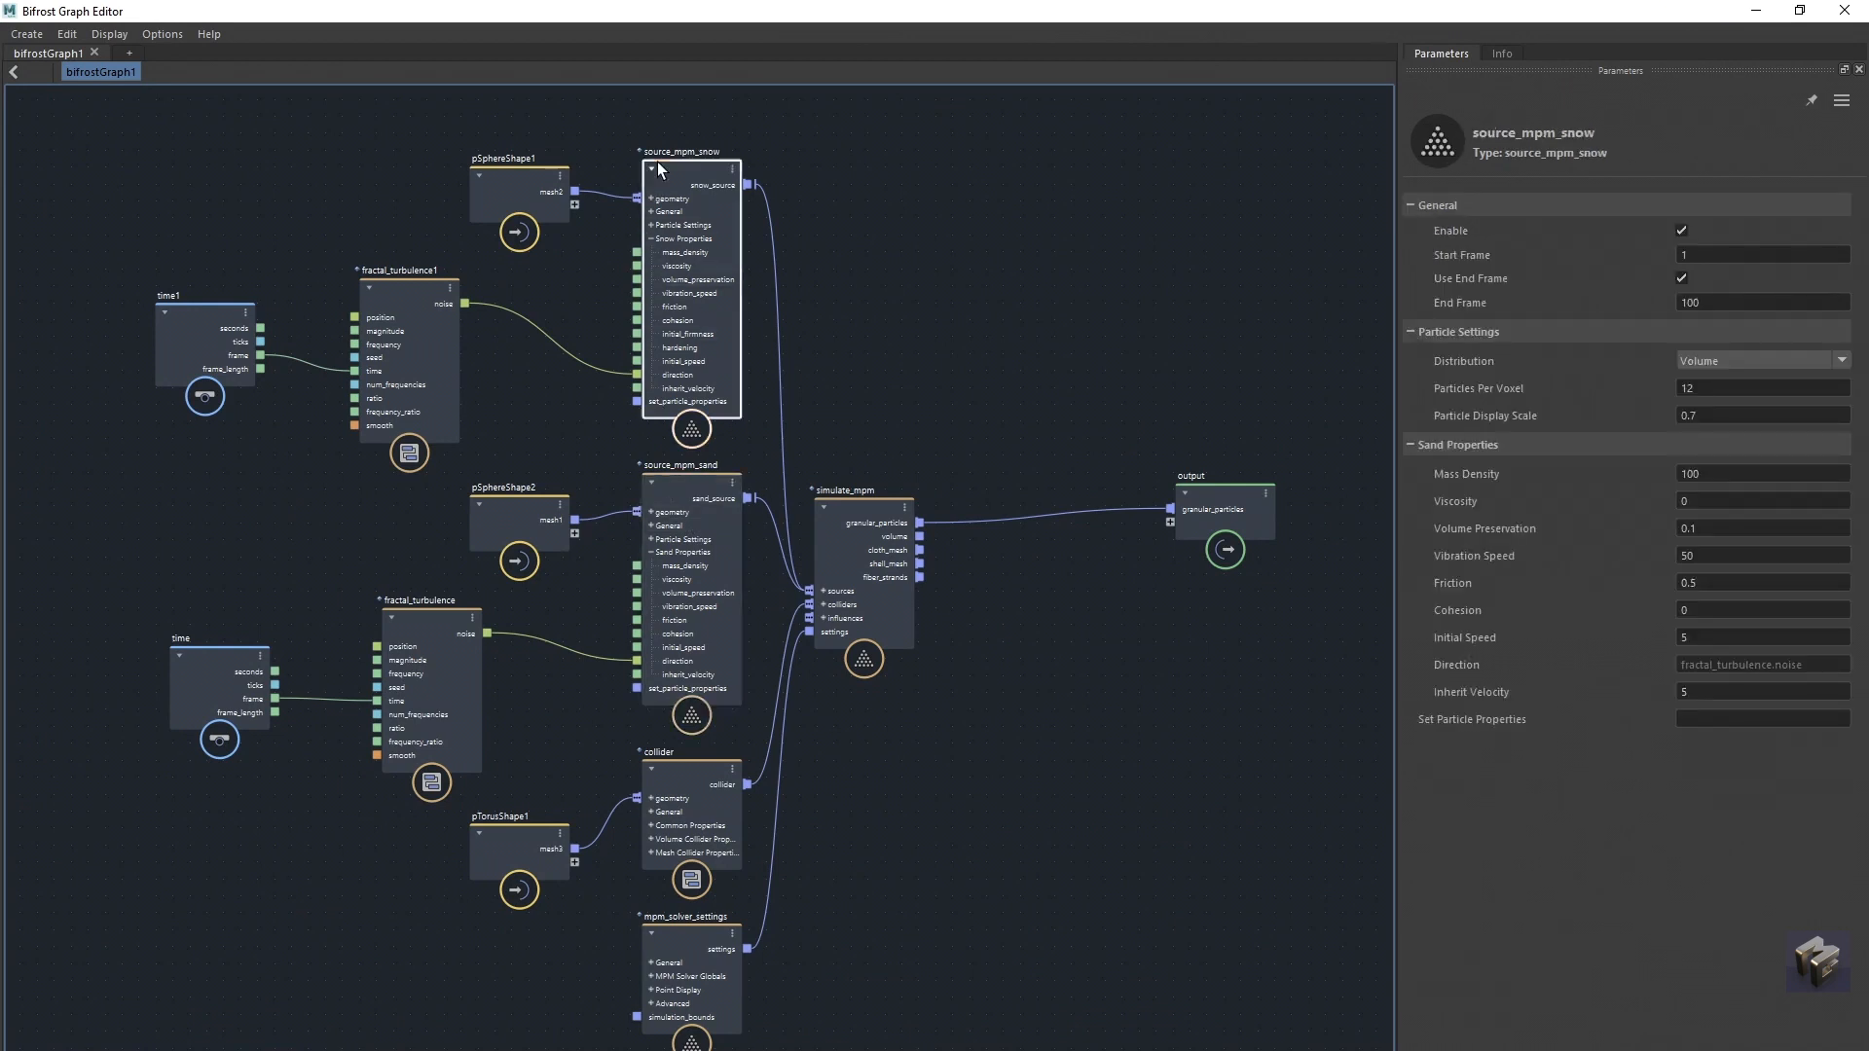
{"action": "left_click", "coordinate": [651, 170]}
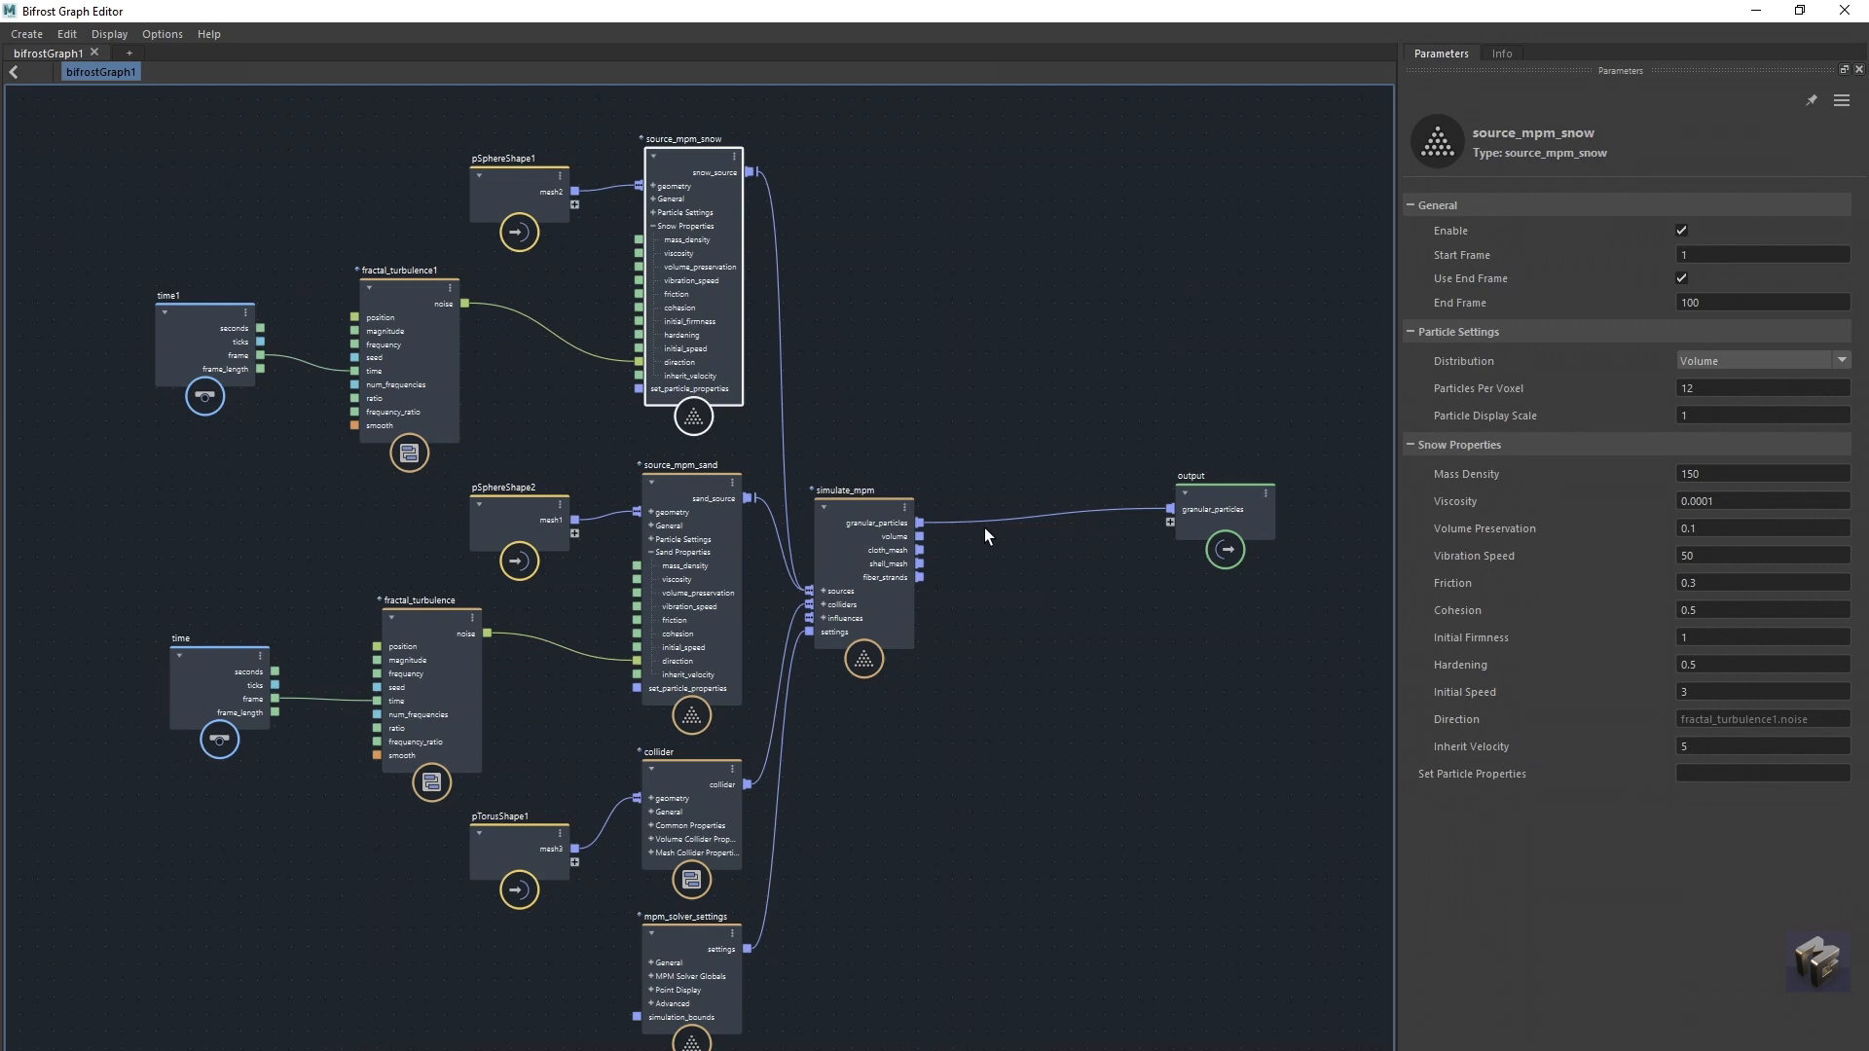
{"action": "left_click_drag", "start_coordinate": [866, 508], "coordinate": [933, 476]}
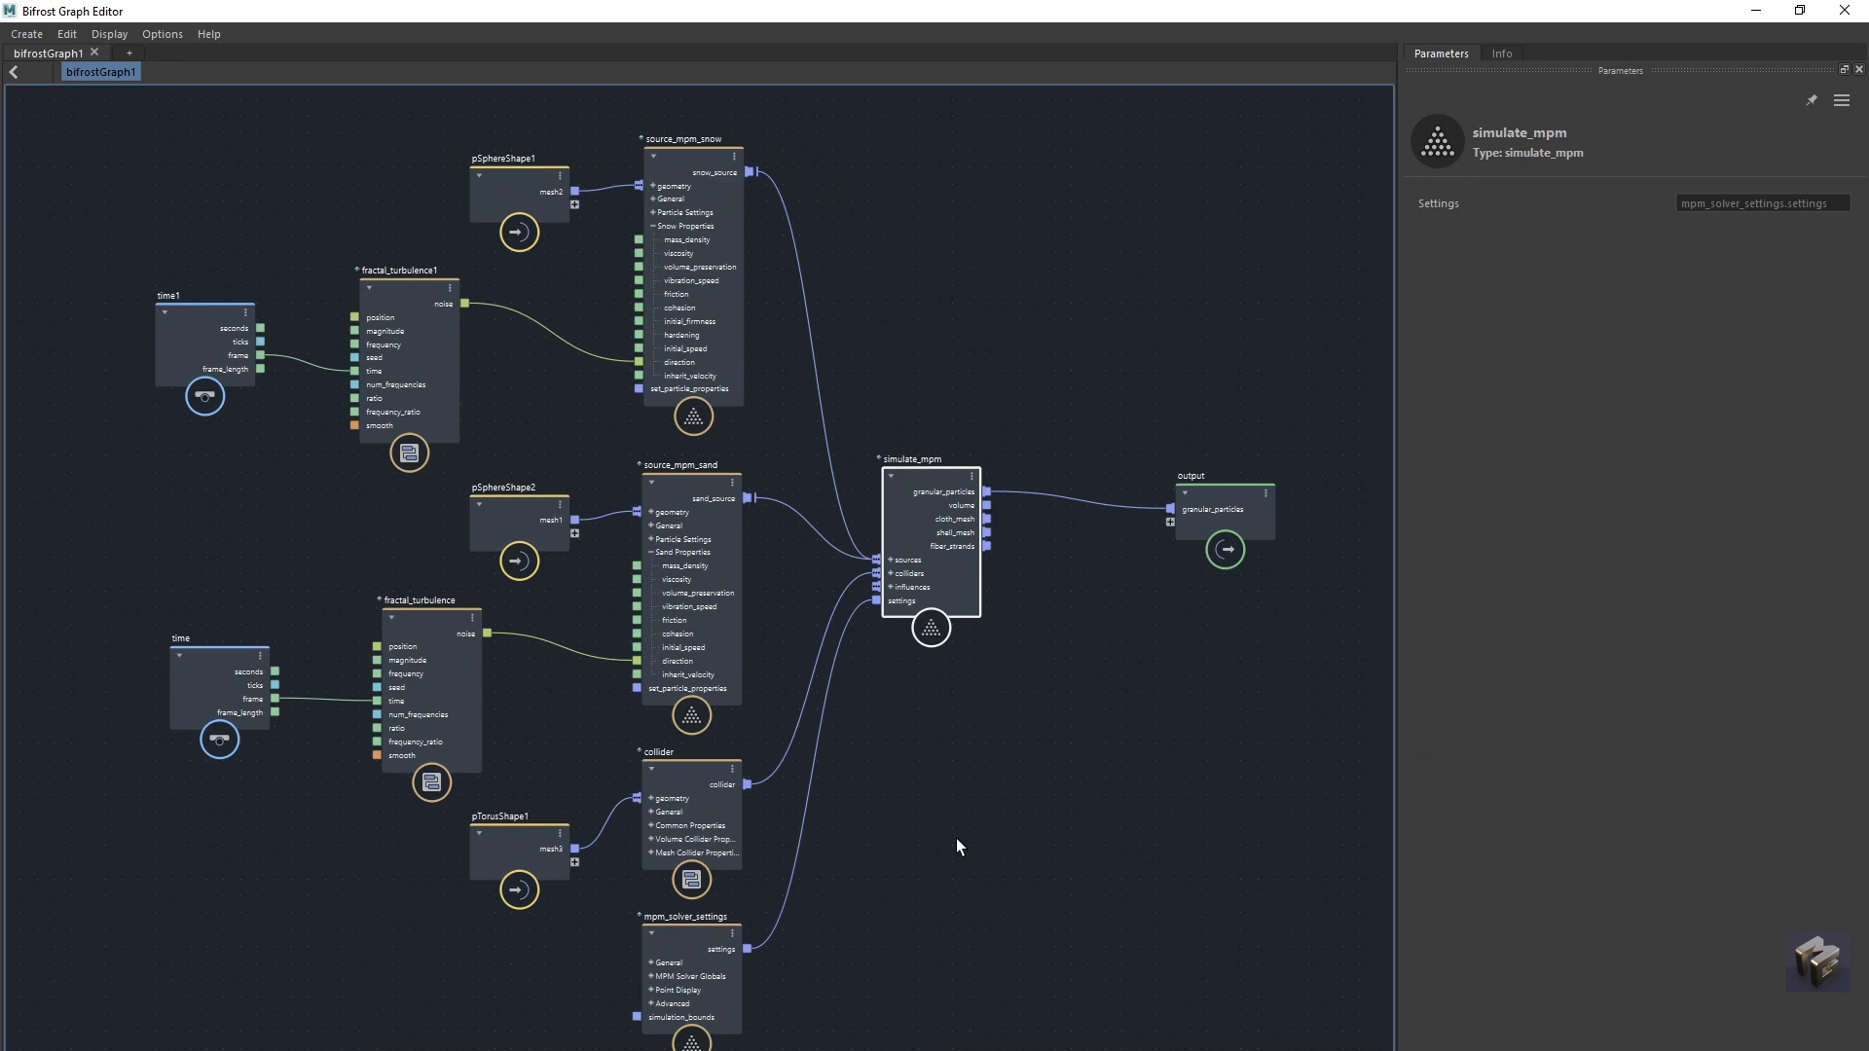
Step: Compare the material properties of source_mpm_sand and source_mpm_snow, such as mass density, viscosity, friction and cohesion
{"action": "left_click", "coordinate": [685, 482]}
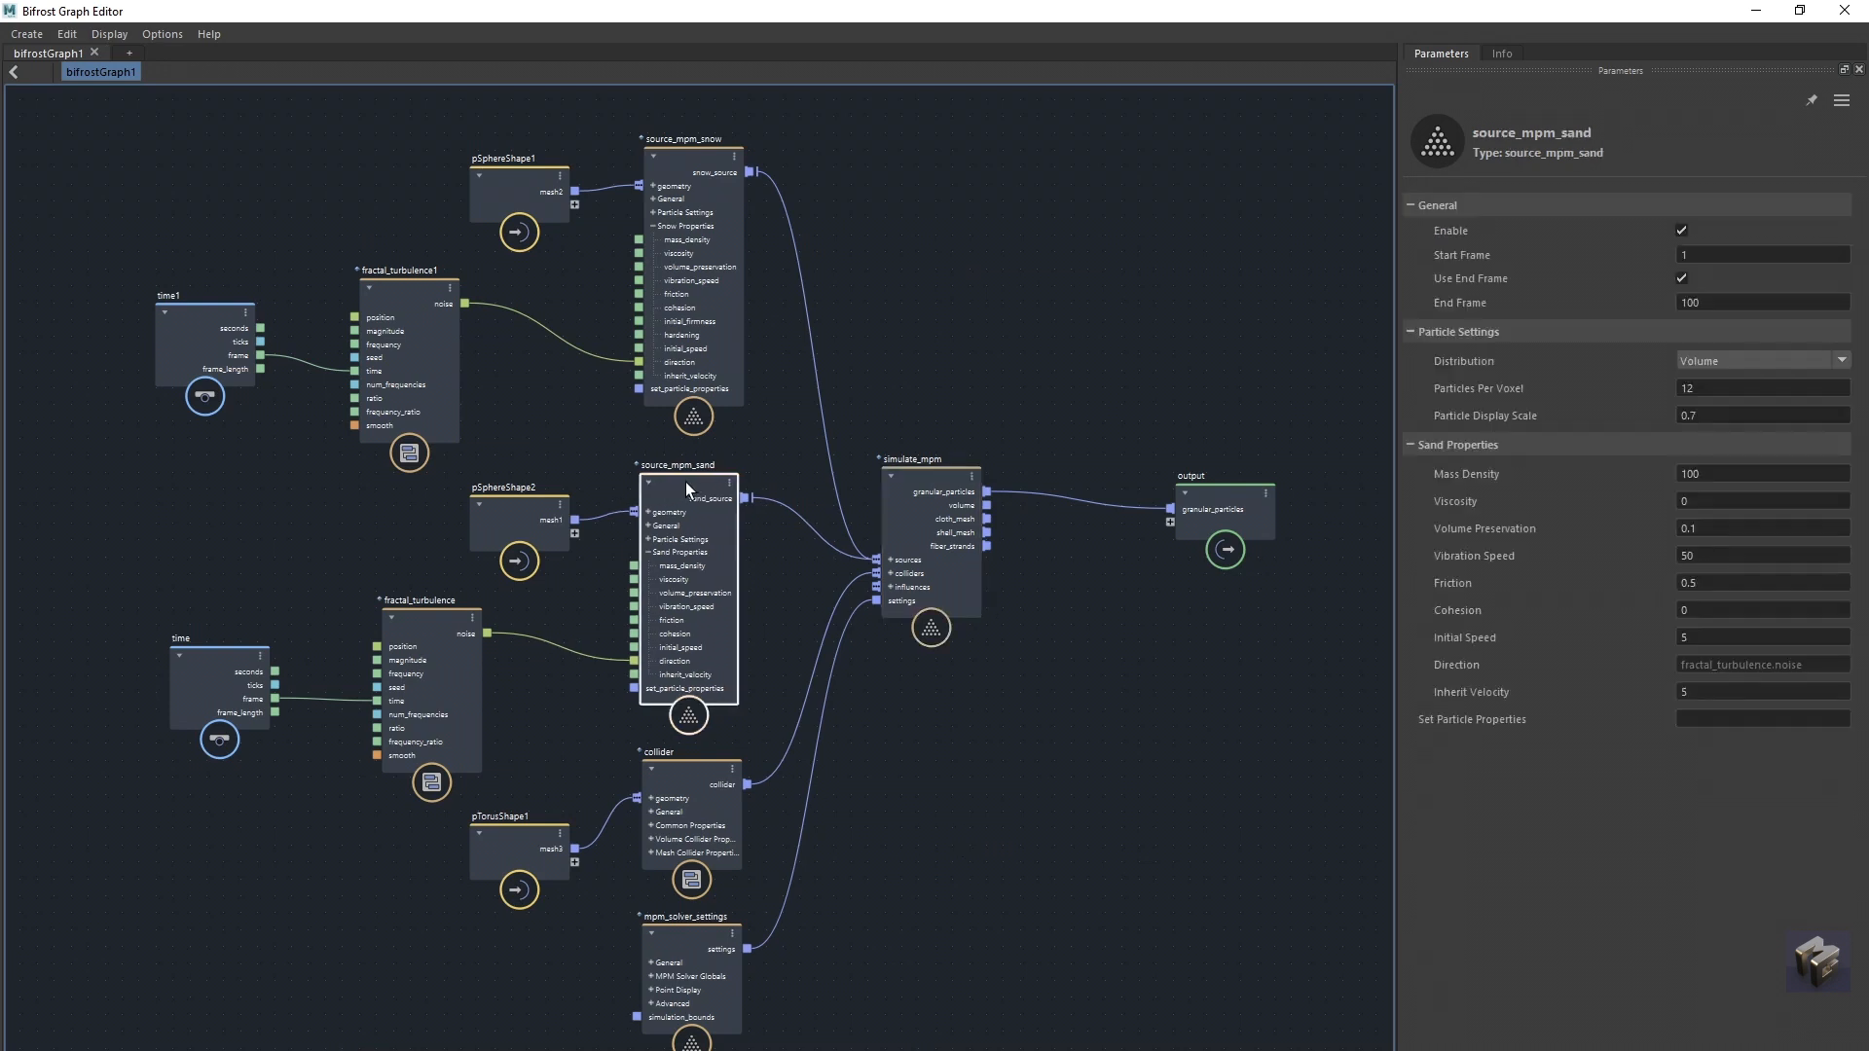
{"action": "left_click", "coordinate": [677, 162]}
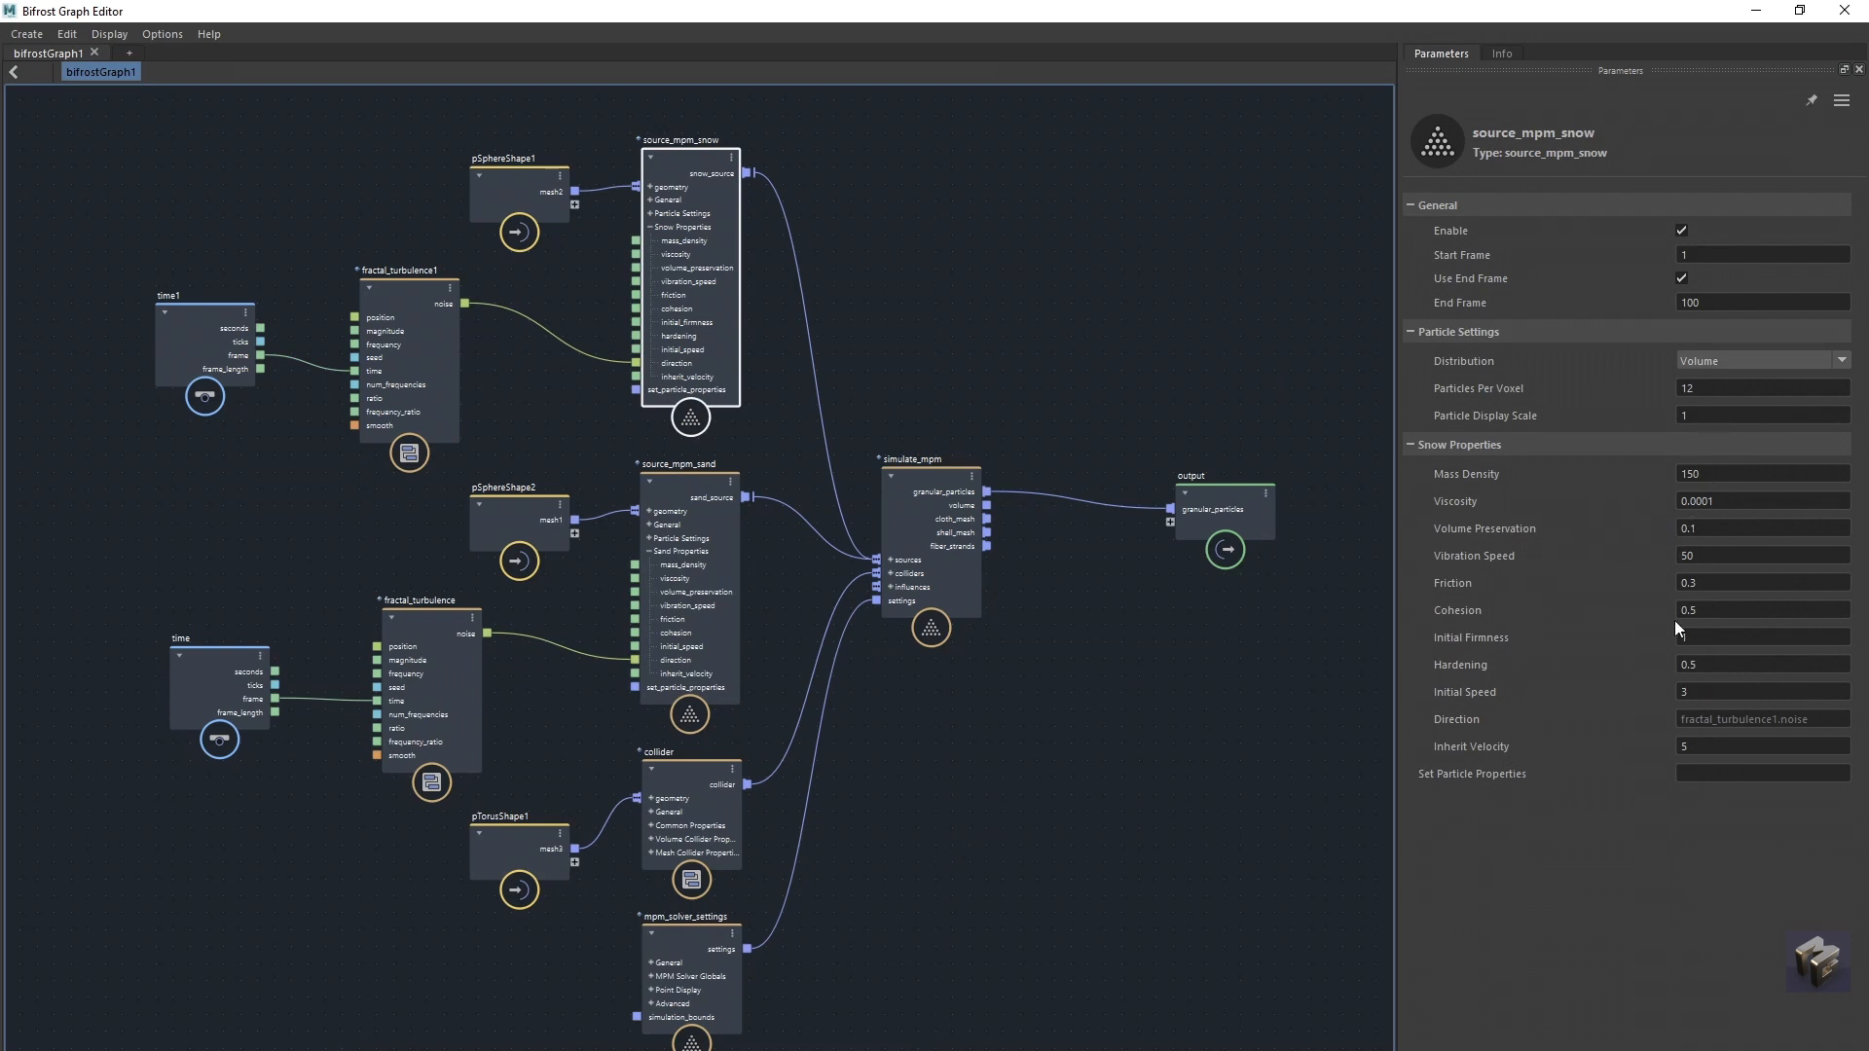
{"action": "left_click_drag", "start_coordinate": [679, 479], "coordinate": [684, 475]}
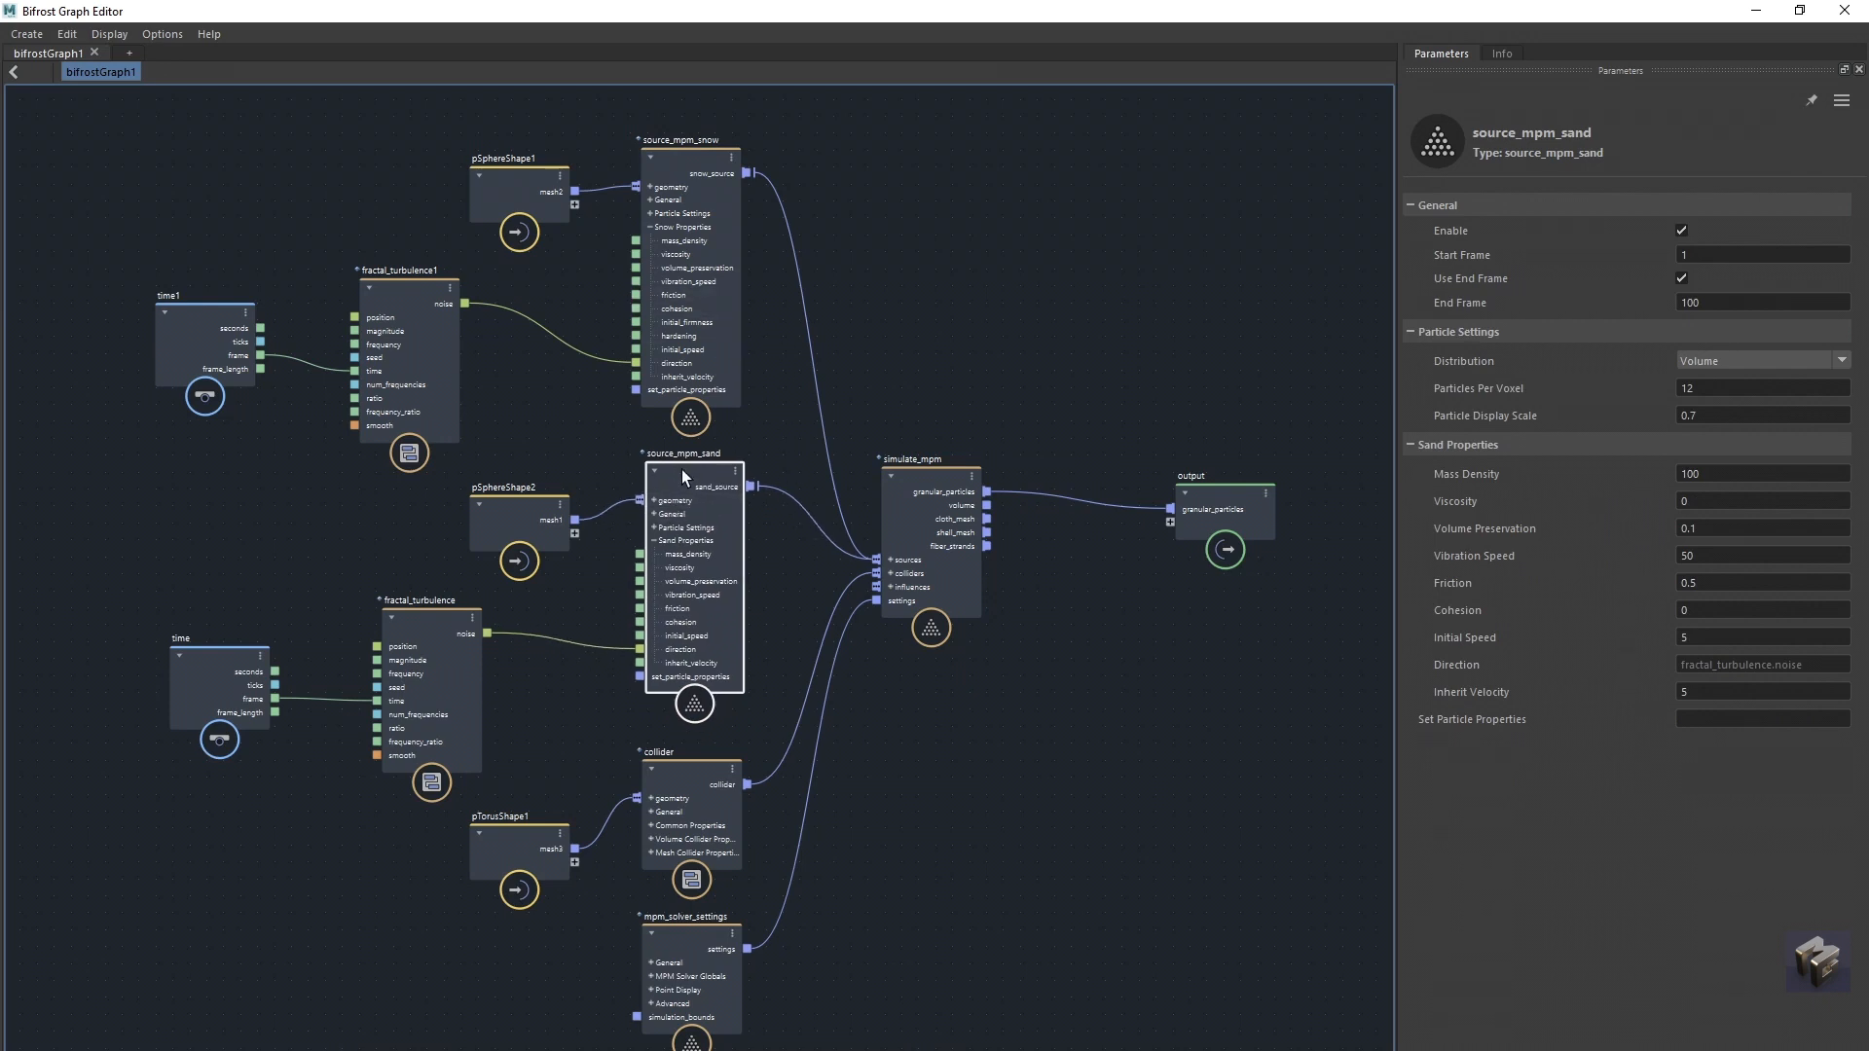
{"action": "left_click_drag", "start_coordinate": [675, 155], "coordinate": [668, 149]}
{"action": "left_click_drag", "start_coordinate": [682, 475], "coordinate": [683, 483]}
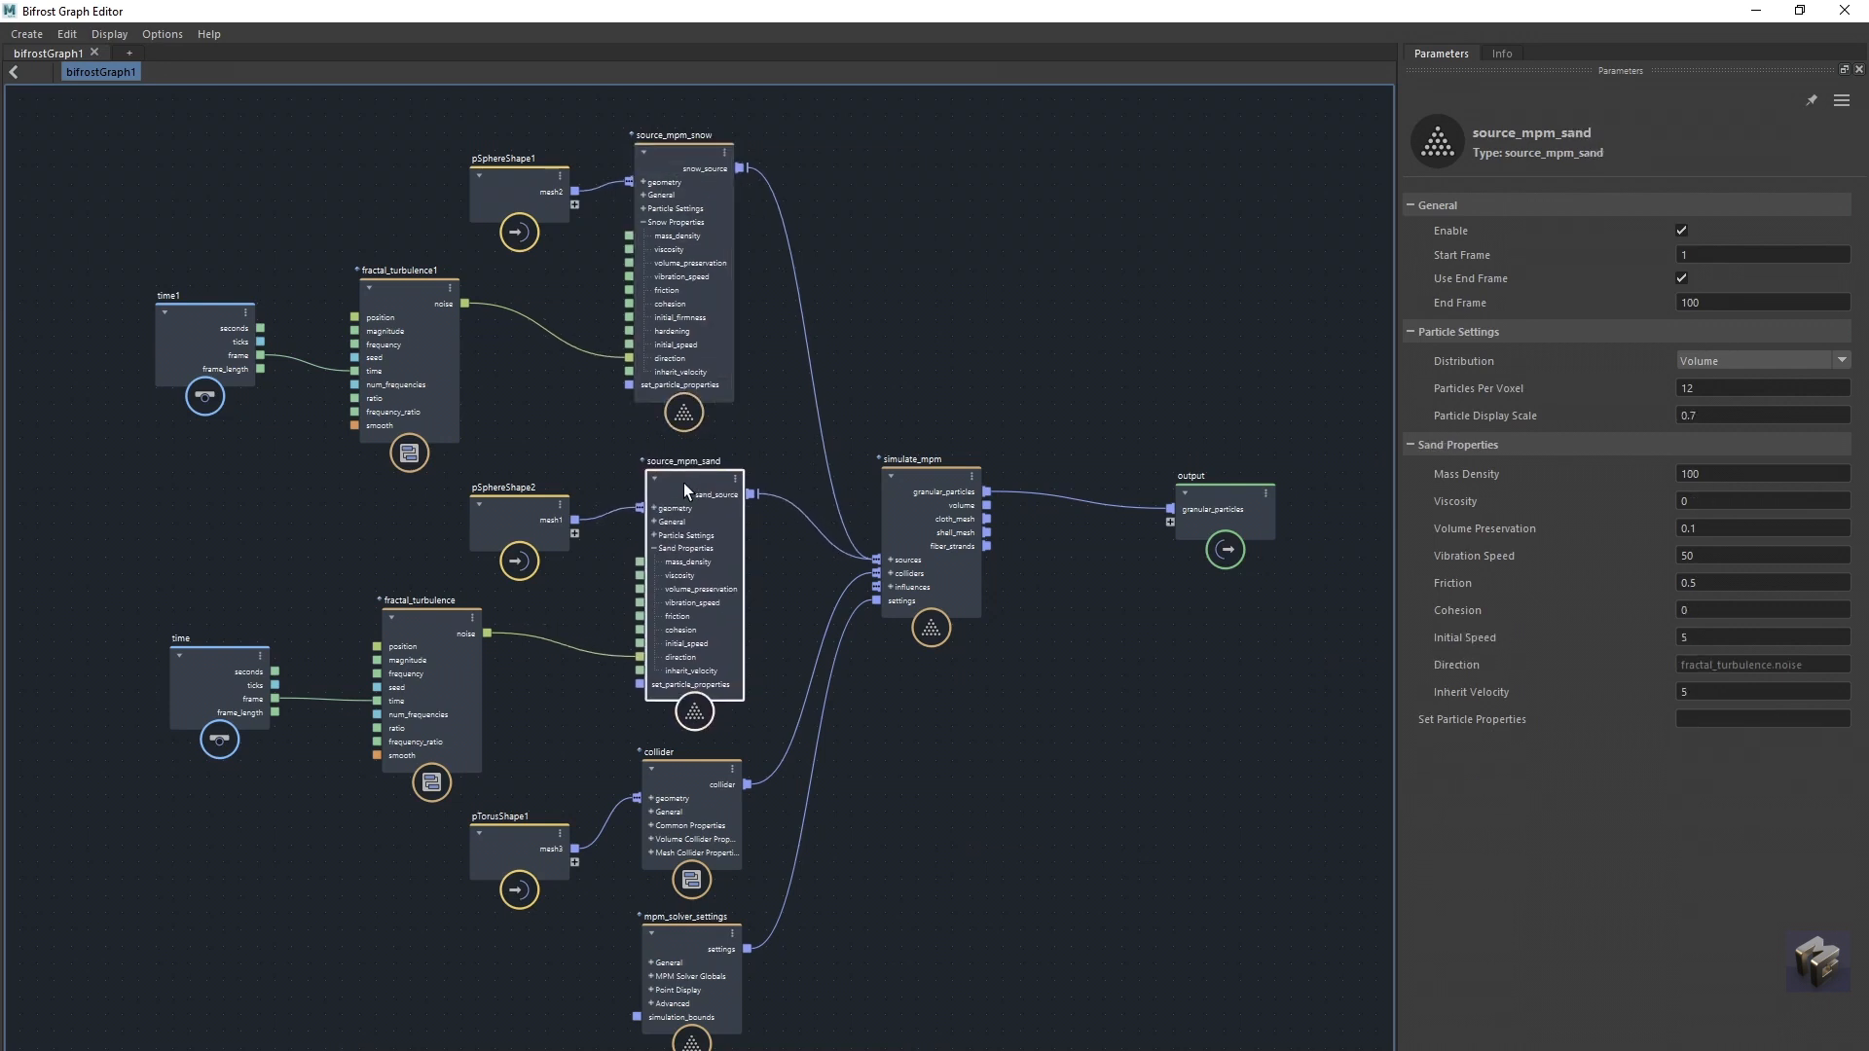
{"action": "left_click", "coordinate": [676, 150]}
{"action": "left_click_drag", "start_coordinate": [697, 469], "coordinate": [693, 471]}
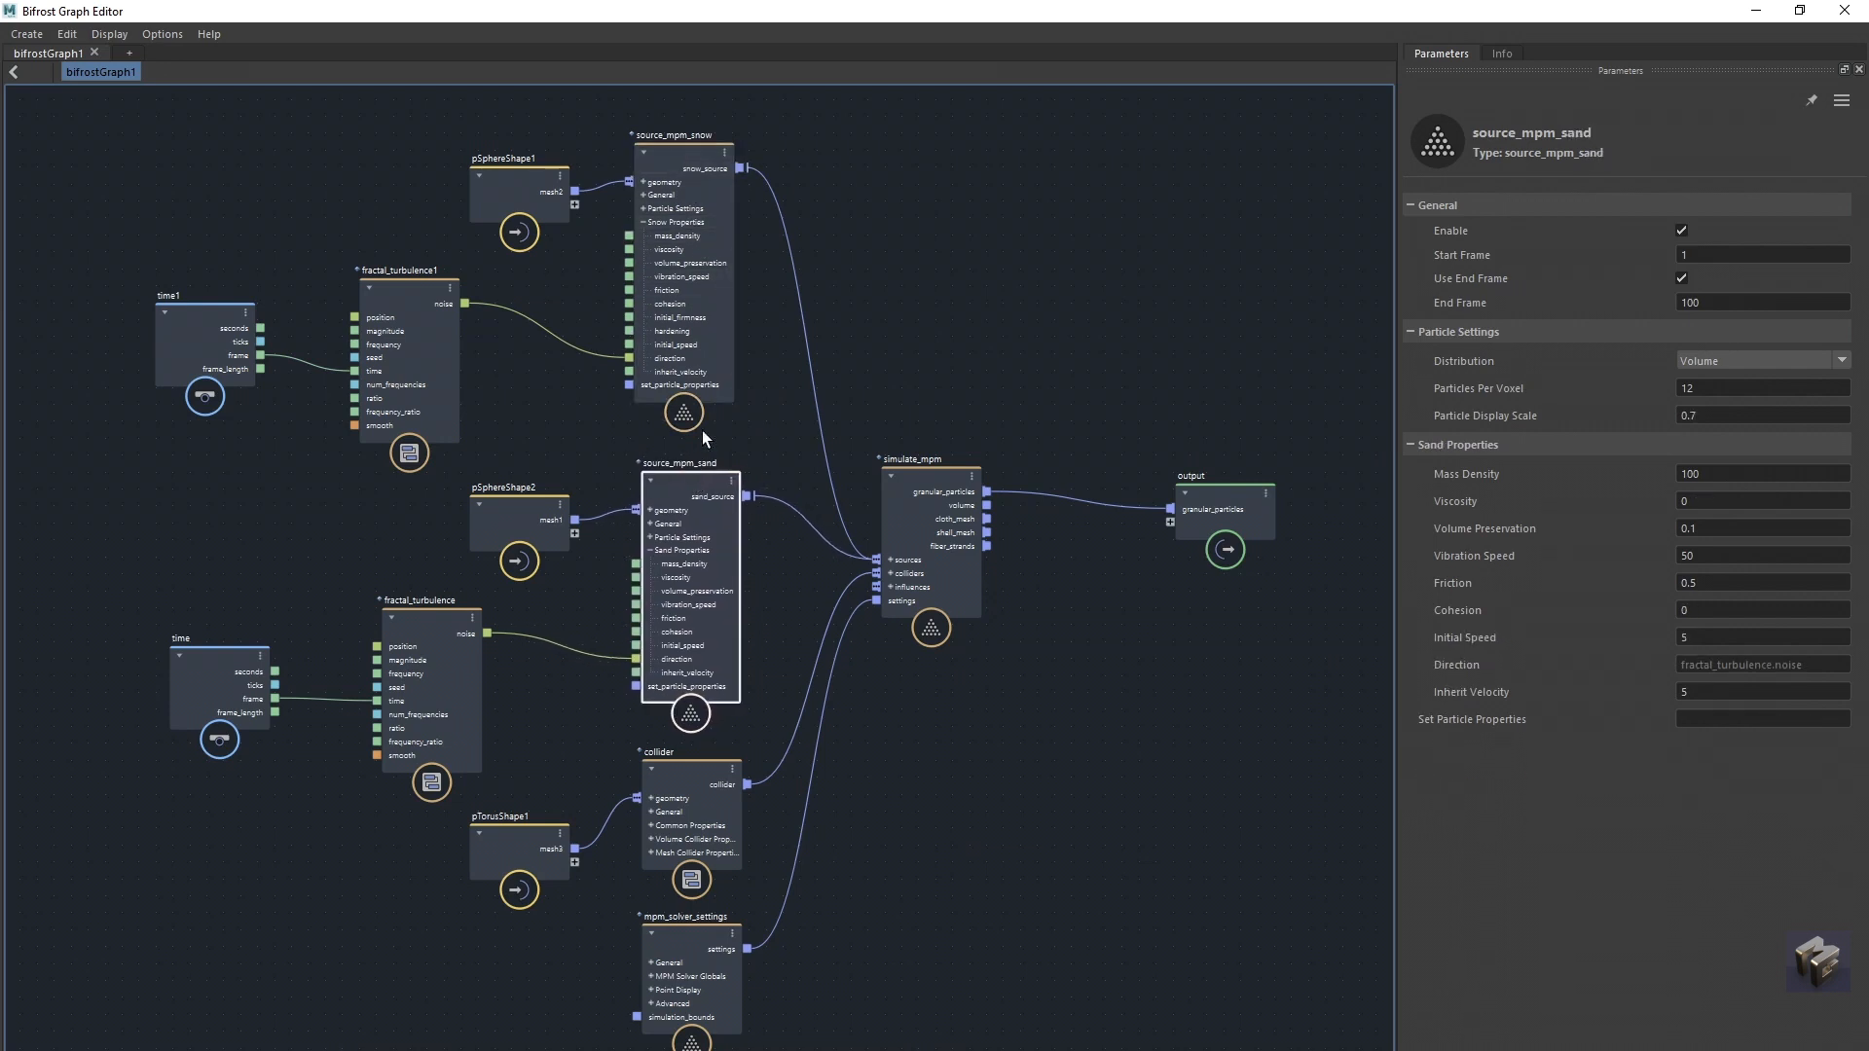
{"action": "left_click_drag", "start_coordinate": [665, 142], "coordinate": [676, 155]}
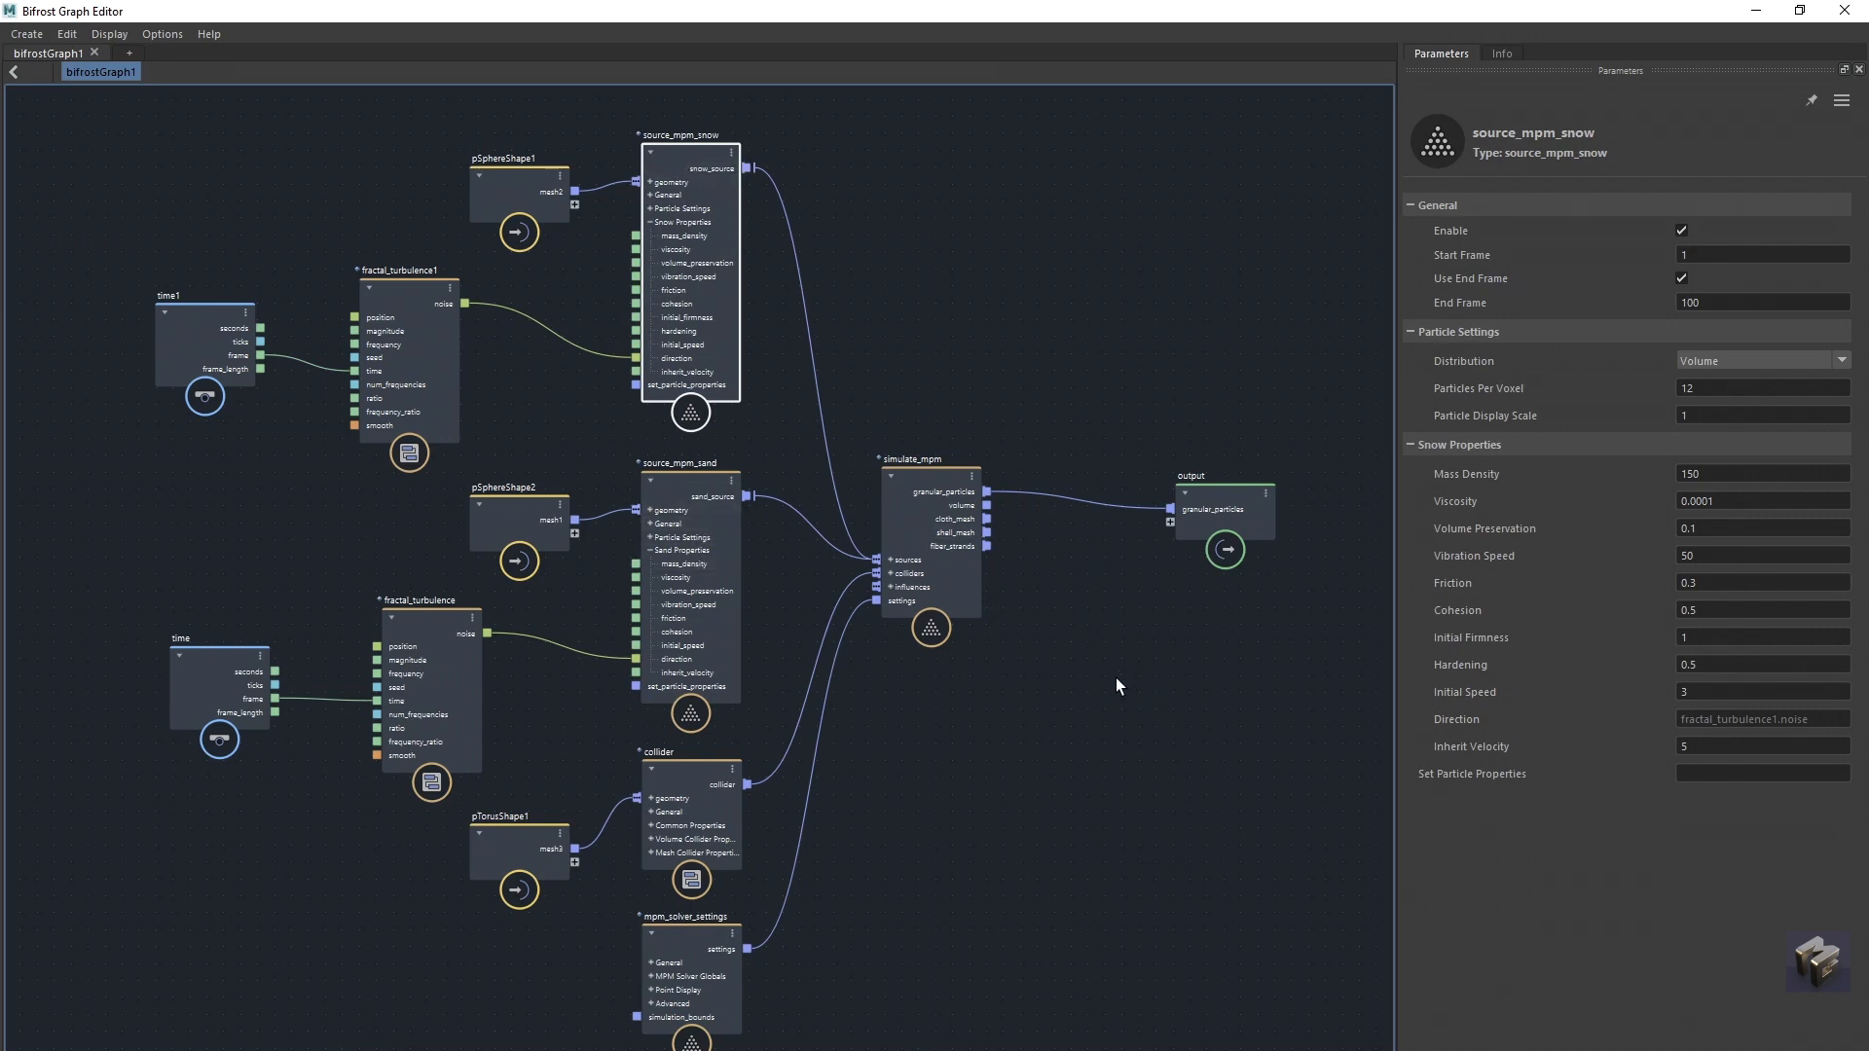
Step: Move the output node farther from simulate_mpm, then look inside the simulate_mpm compound and return to bifrostGraph1
{"action": "left_click_drag", "start_coordinate": [1217, 495], "coordinate": [1252, 487]}
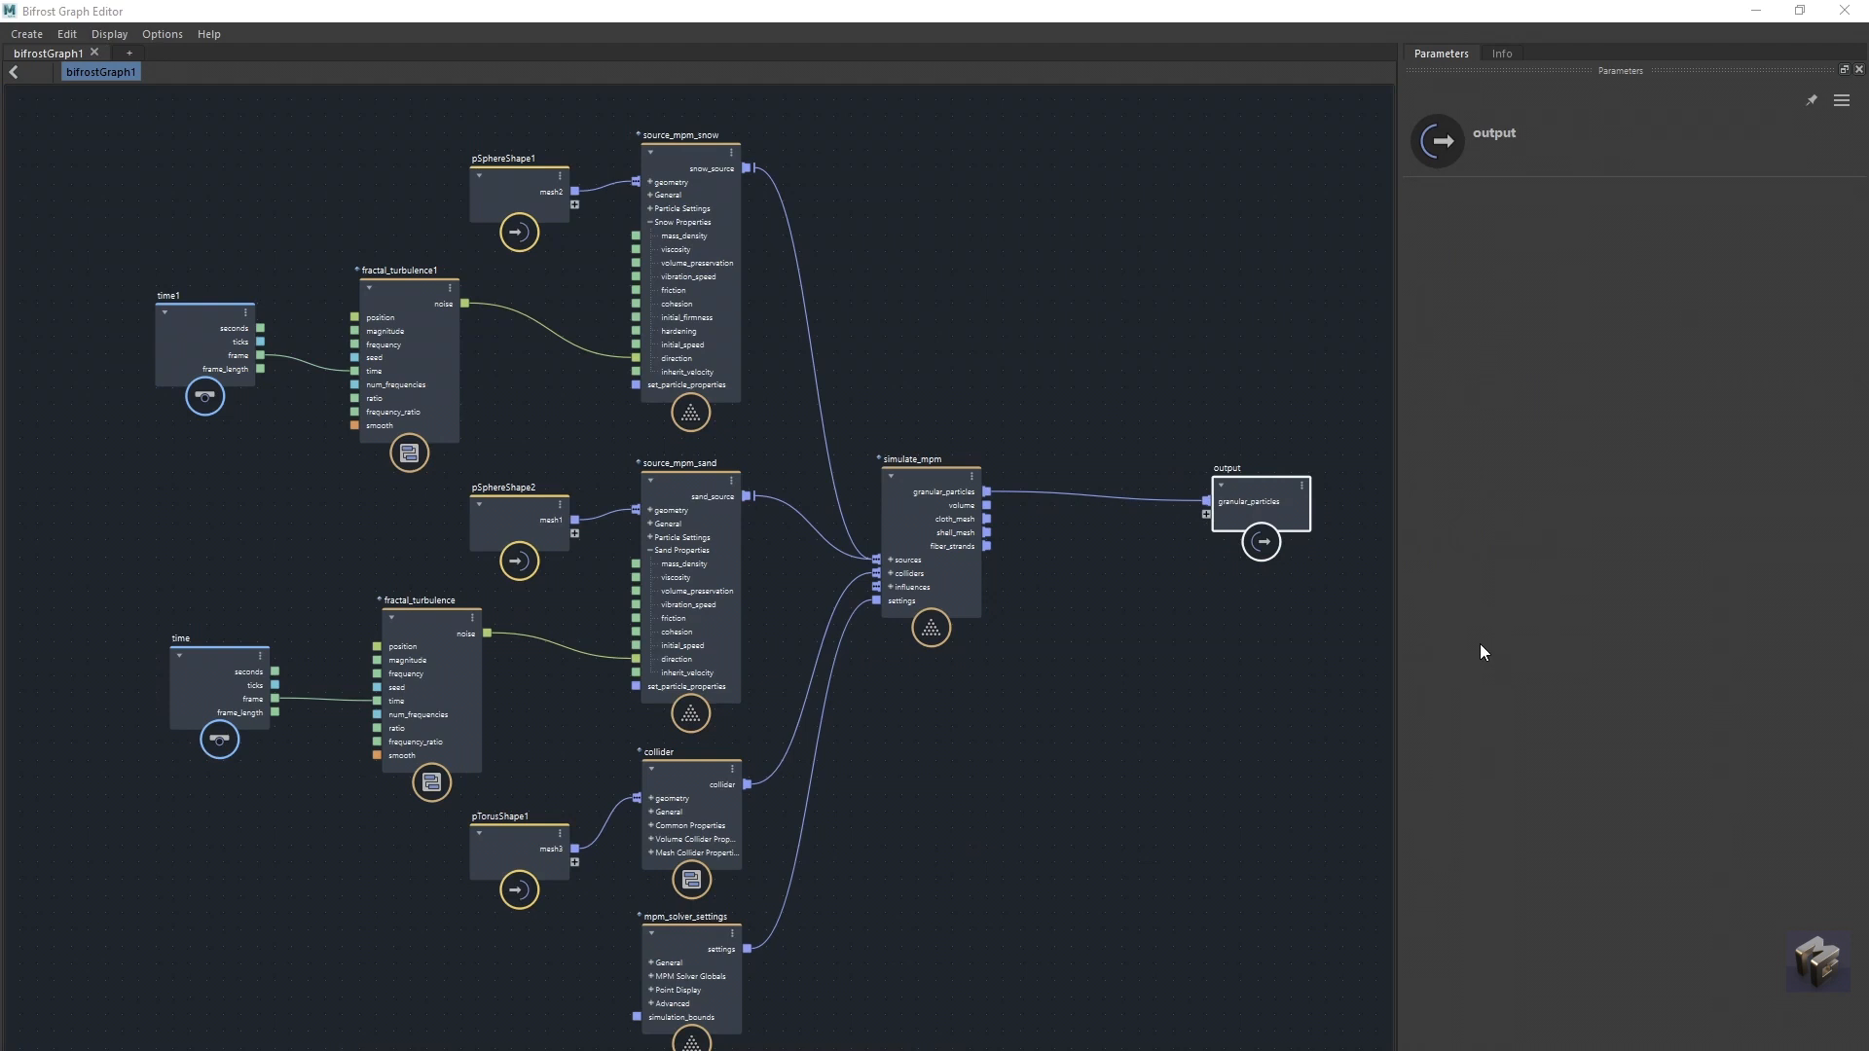
{"action": "double_click", "coordinate": [930, 473]}
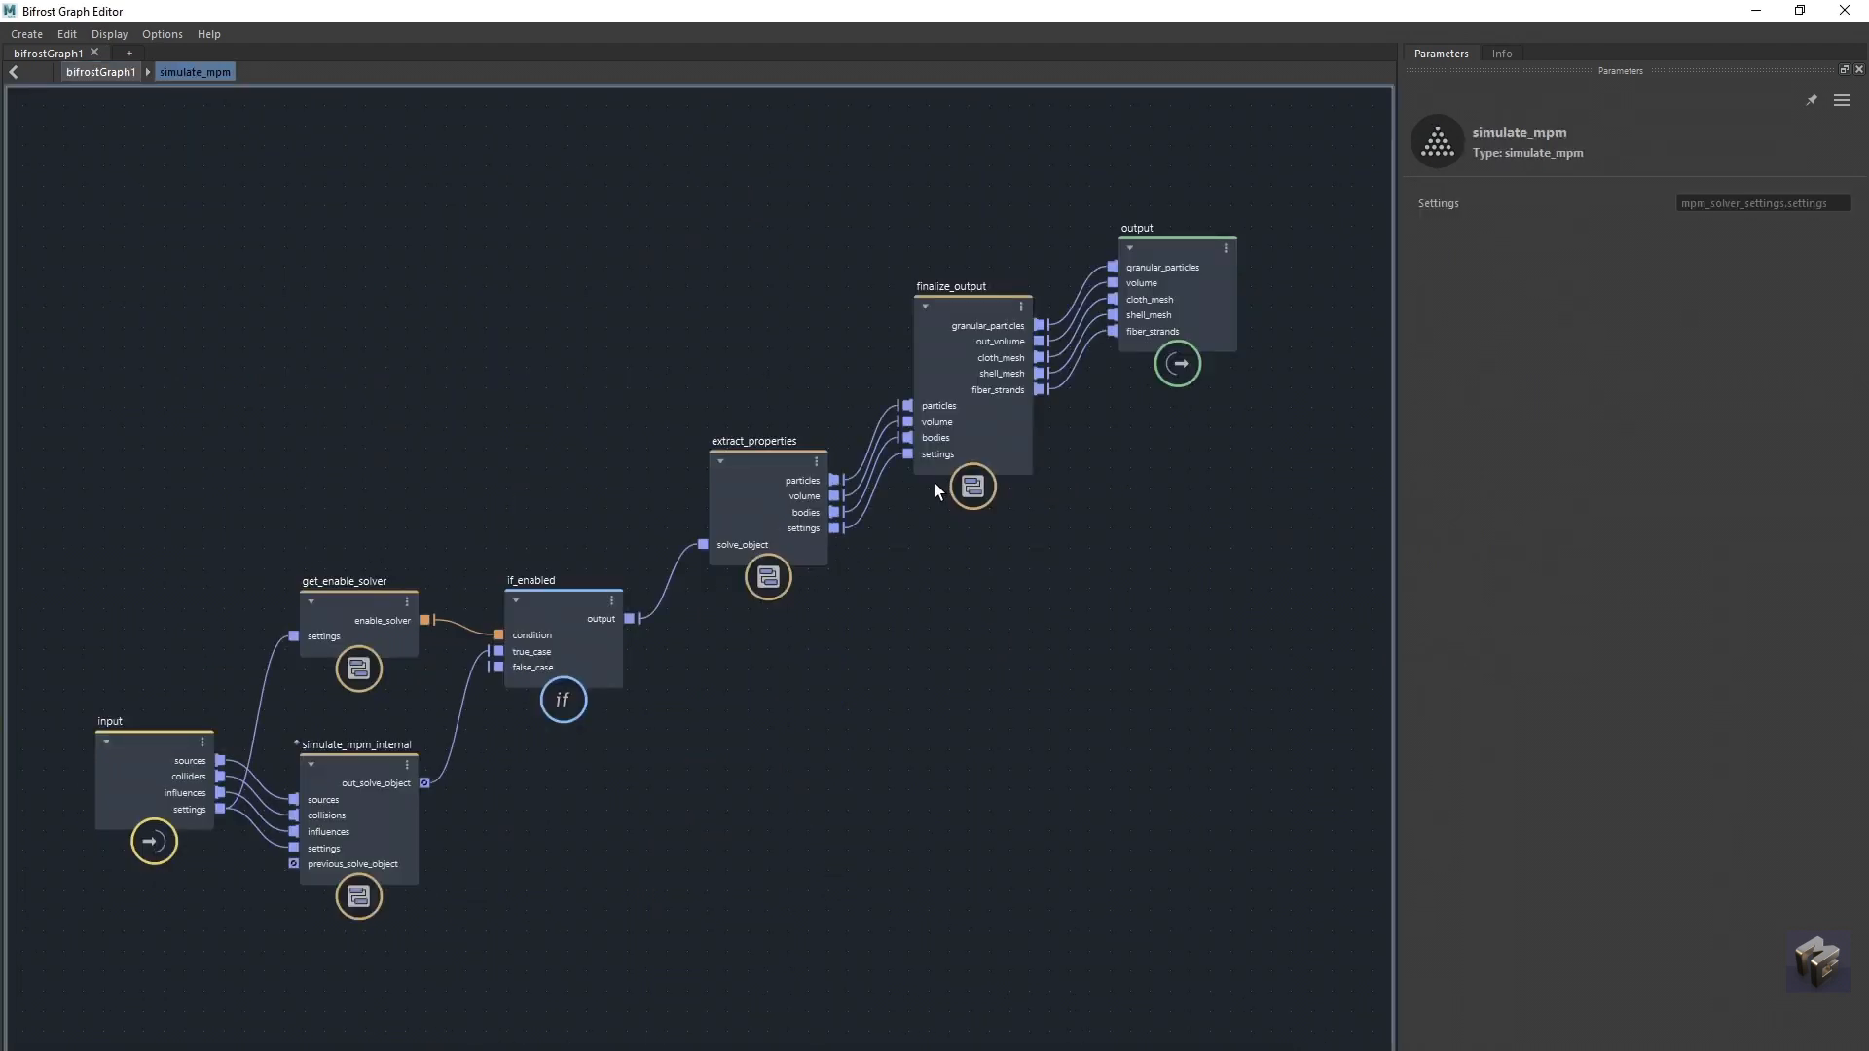
{"action": "left_click", "coordinate": [100, 72]}
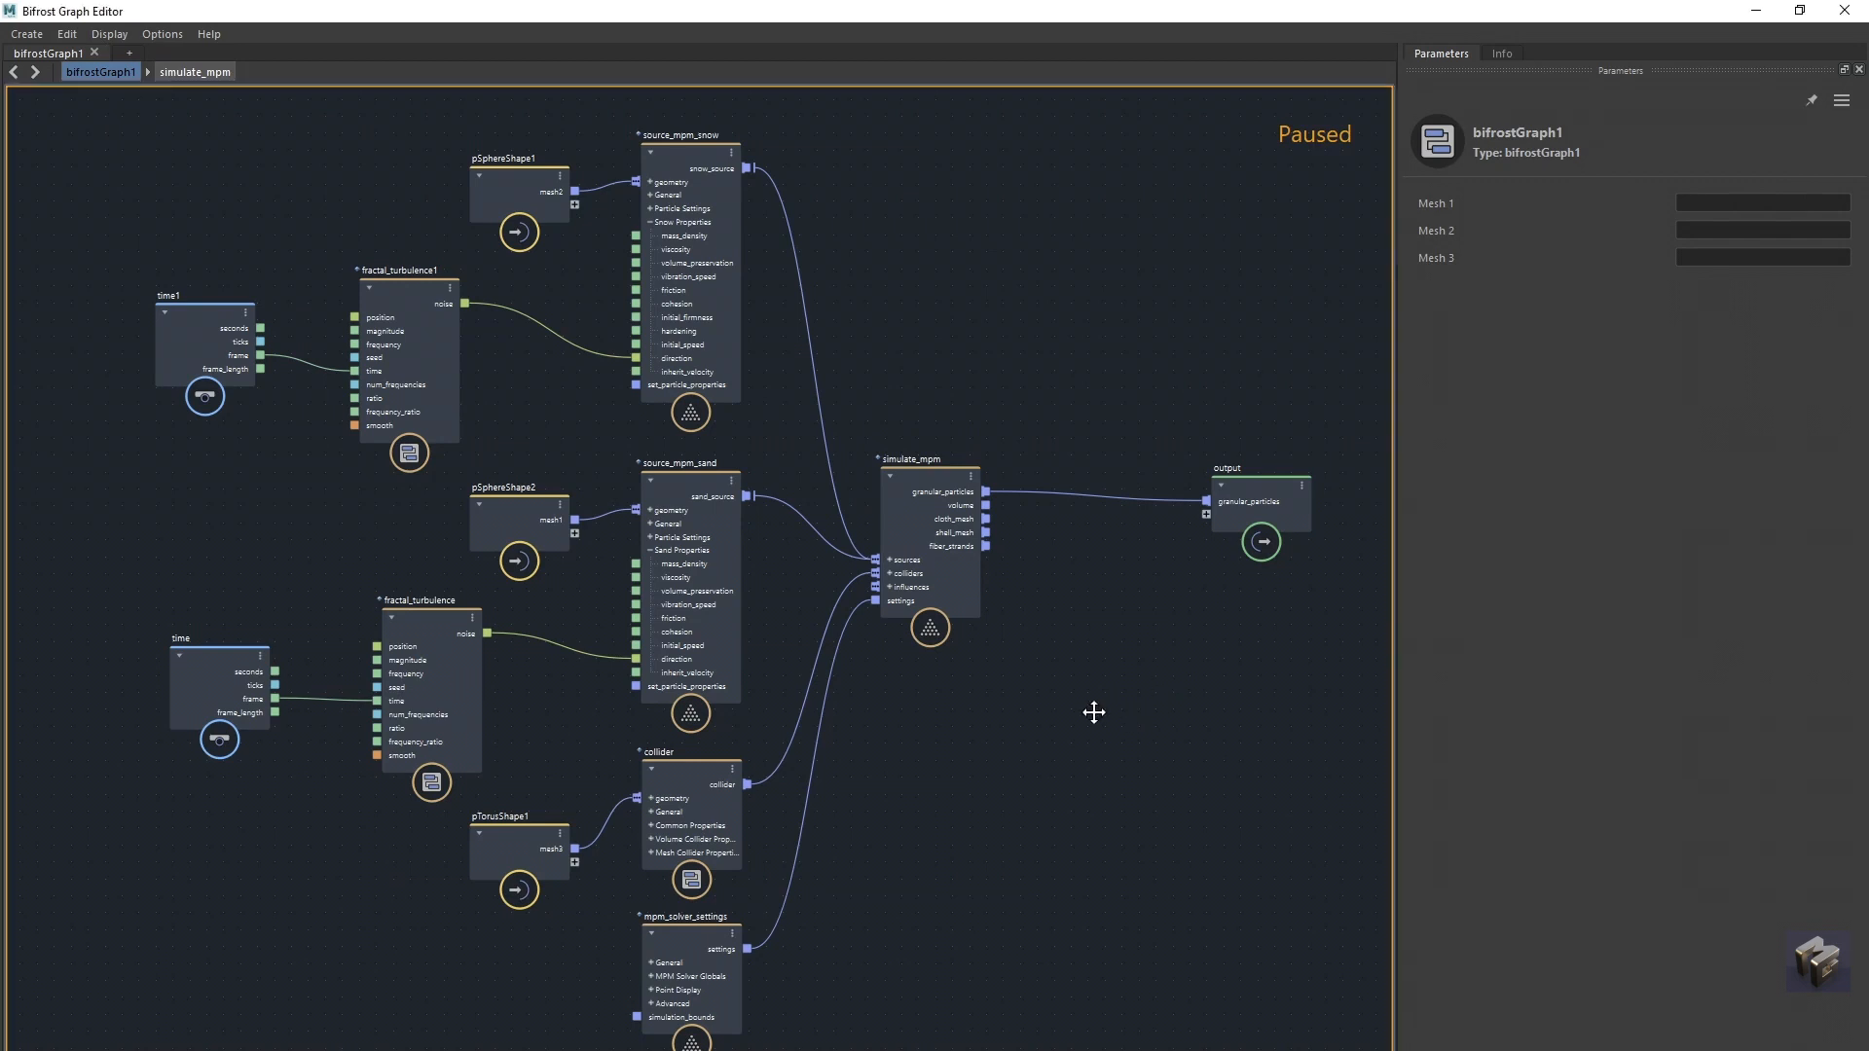
Step: Add a split_points_by_material node between simulate_mpm and output, moving the output node farther away to make room
{"action": "middle_click_drag", "start_coordinate": [1093, 713], "coordinate": [946, 691]}
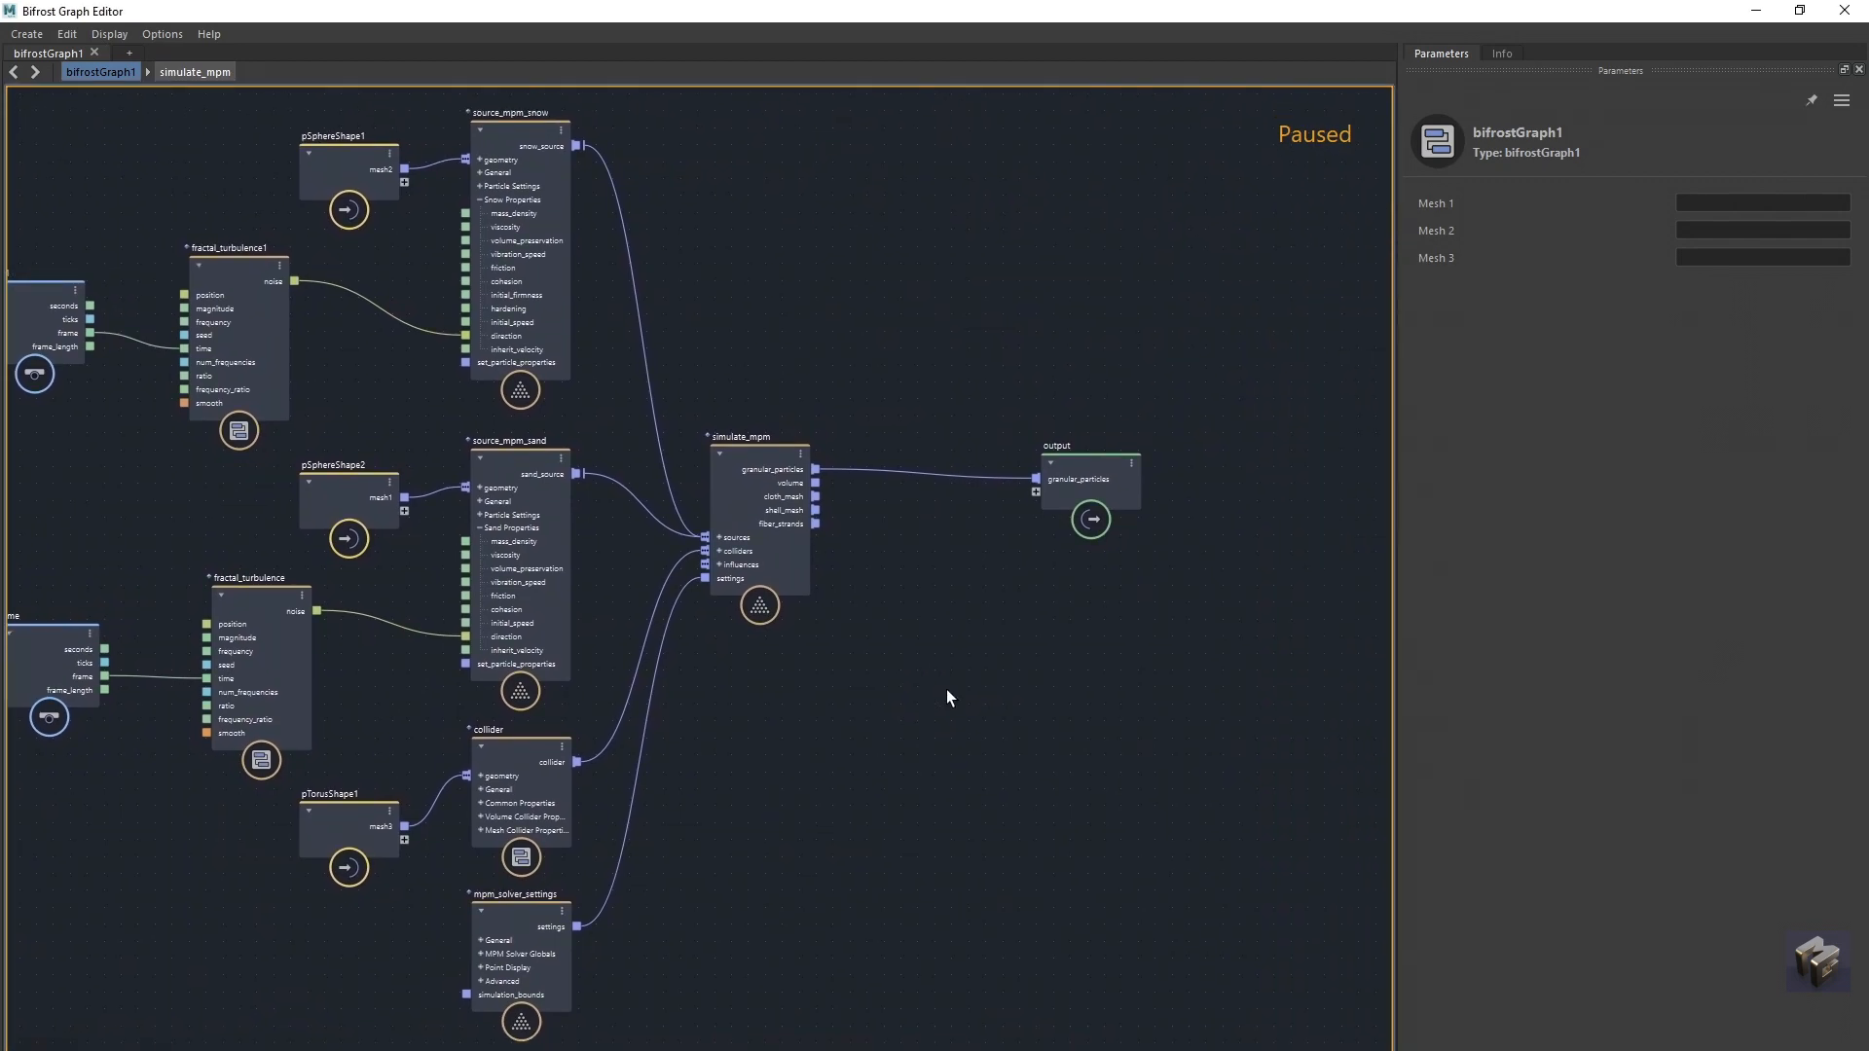
{"action": "key", "text": "Tab"}
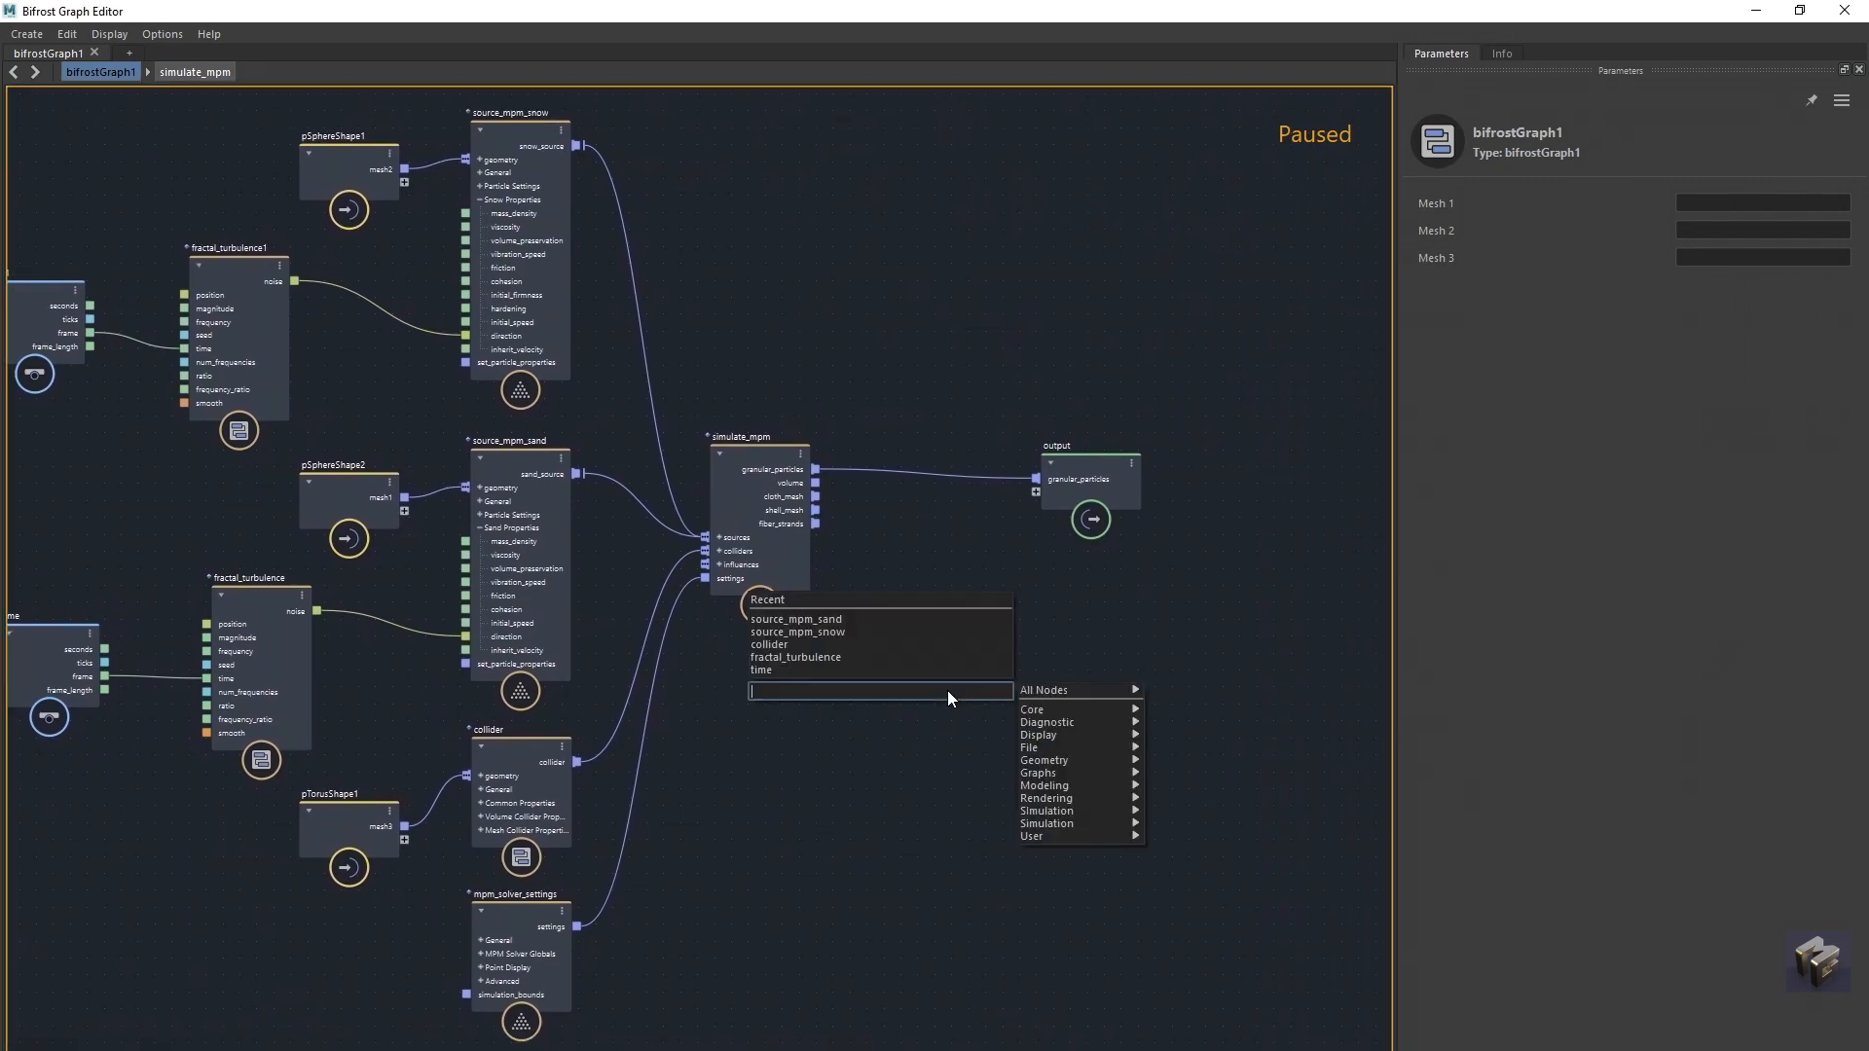
{"action": "type", "text": "split"}
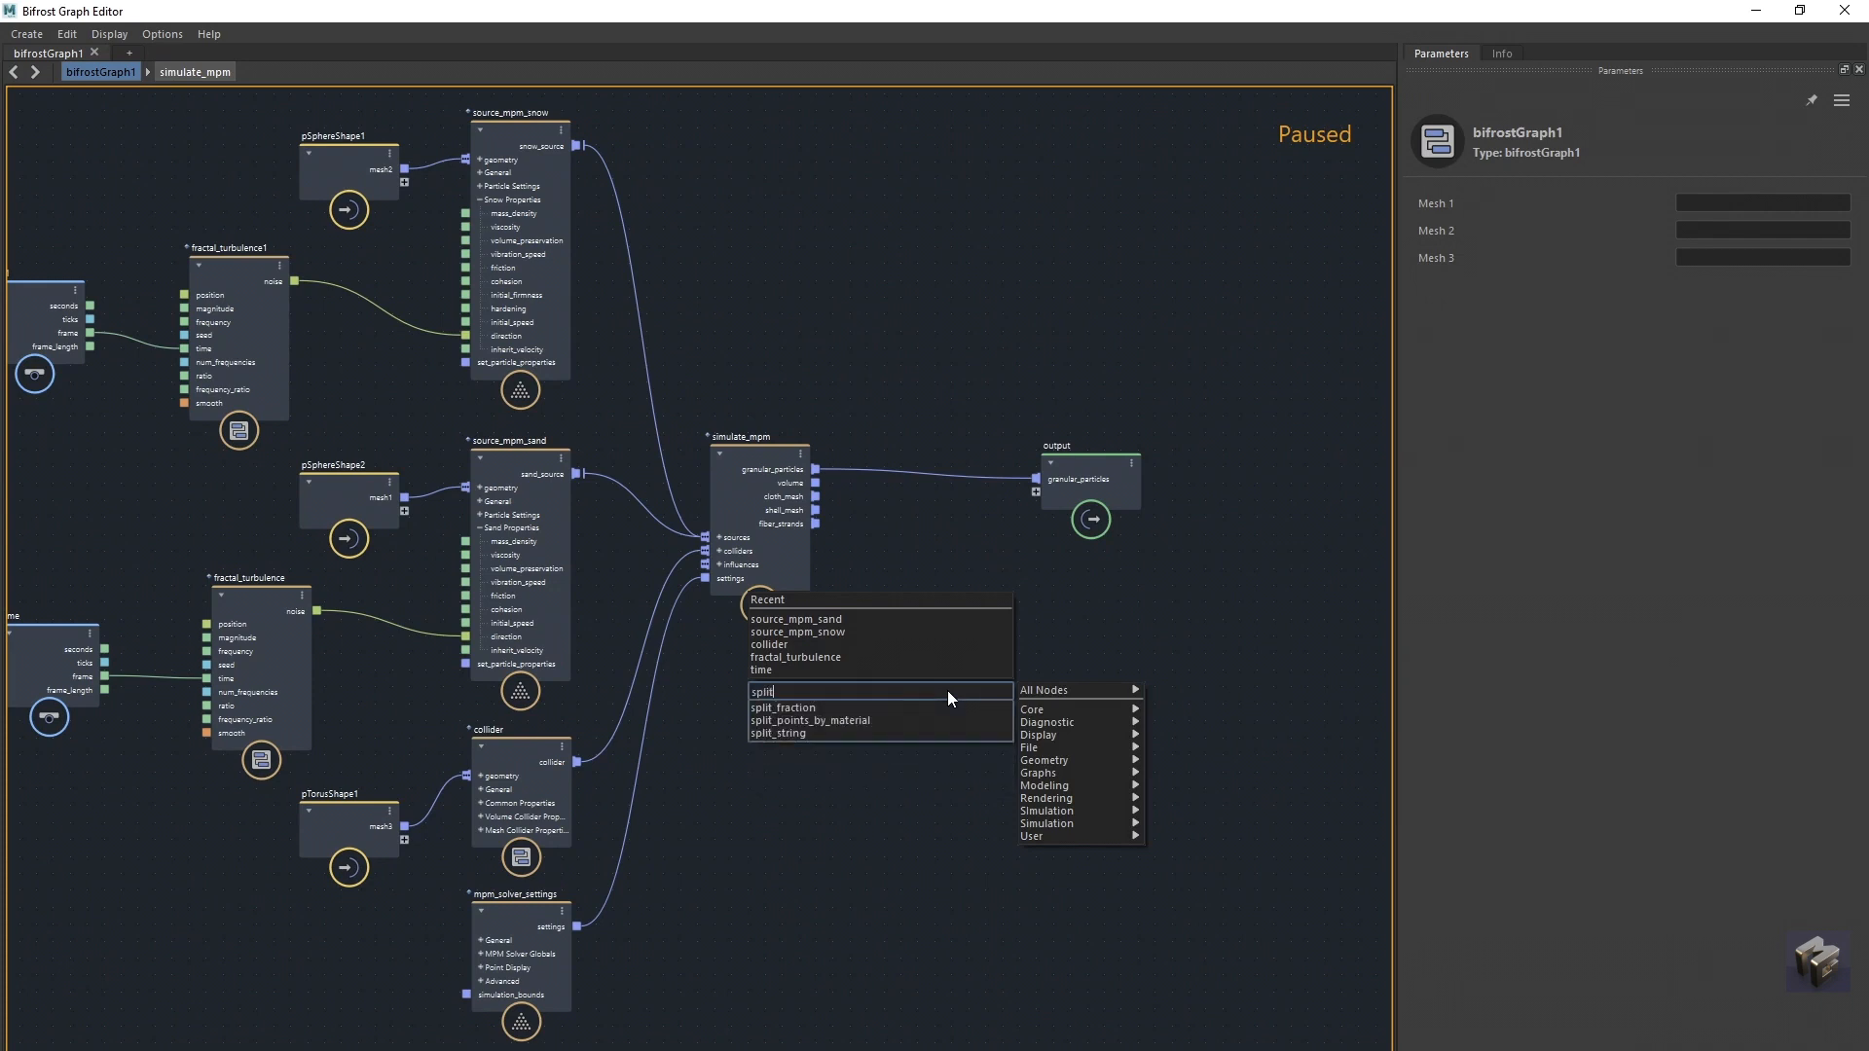
{"action": "left_click", "coordinate": [913, 720]}
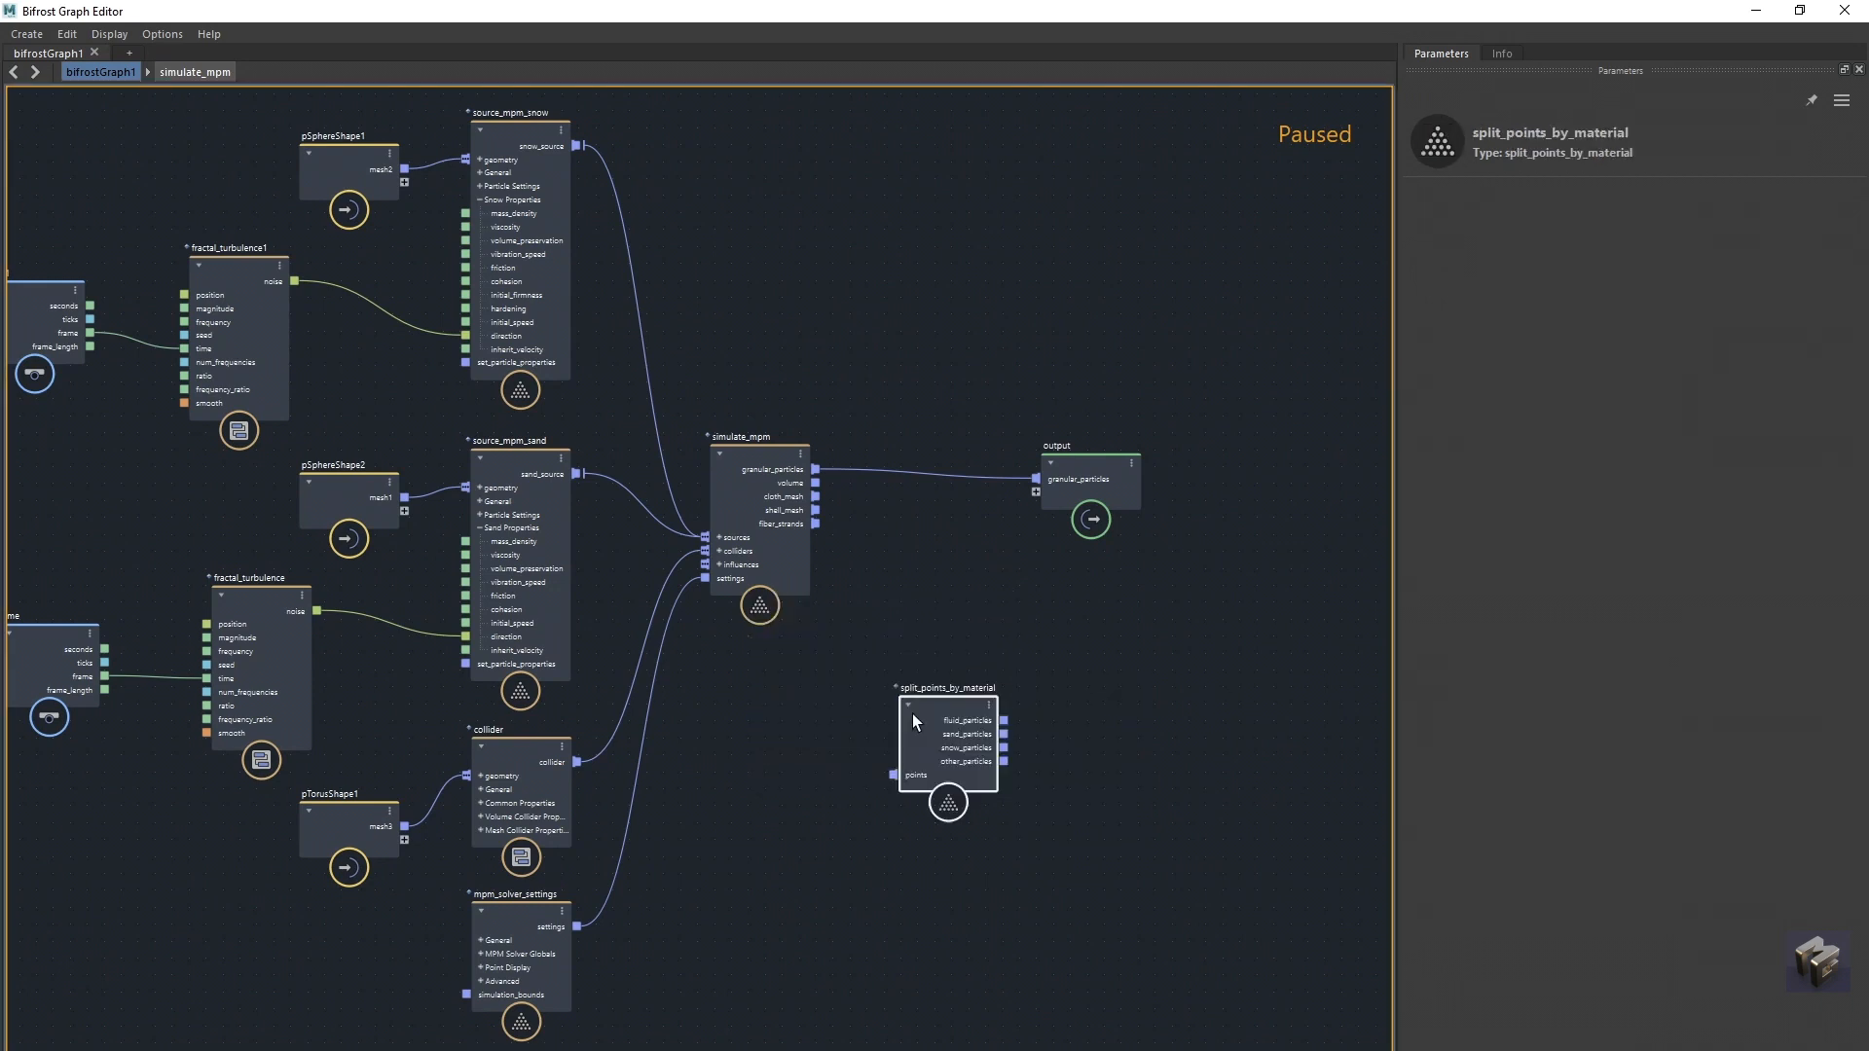
{"action": "left_click_drag", "start_coordinate": [954, 718], "coordinate": [979, 584]}
{"action": "left_click_drag", "start_coordinate": [1090, 470], "coordinate": [1164, 471]}
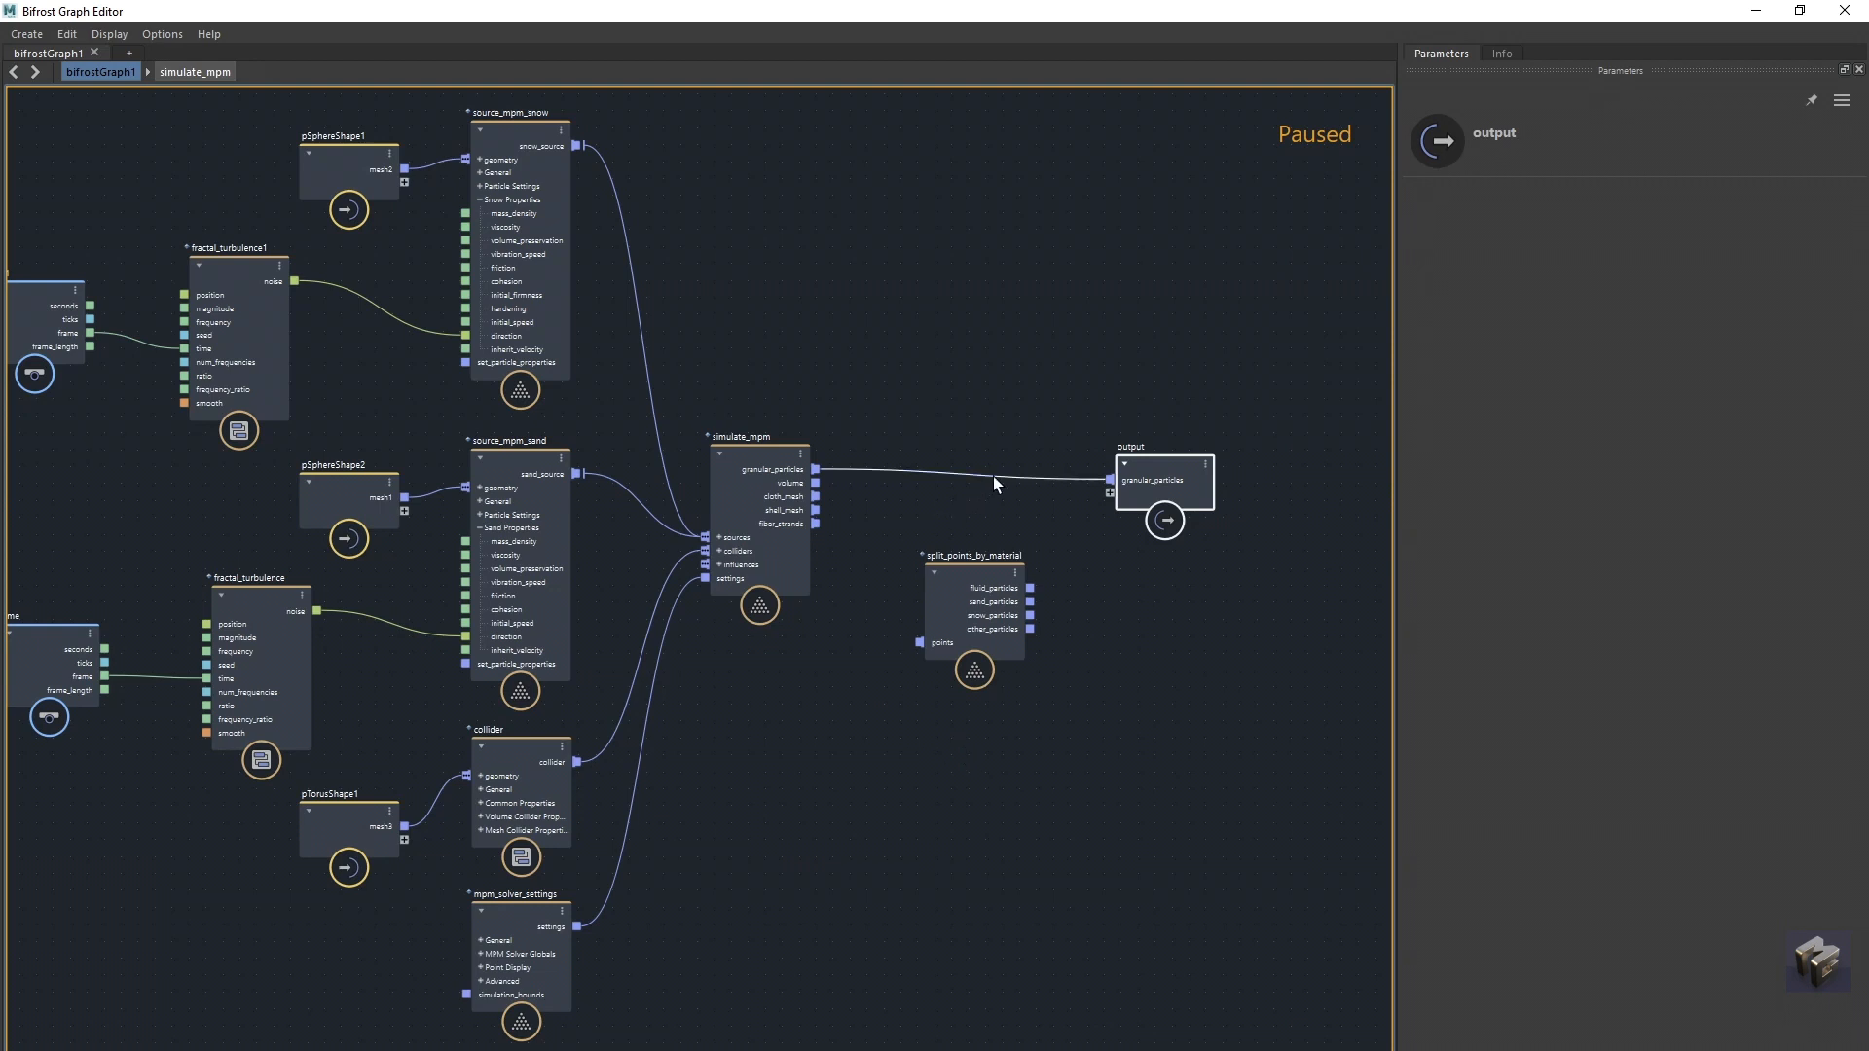
Step: Reroute simulate_mpm's granular_particles from output into the points input of split_points_by_material, and line up the split and output nodes
{"action": "left_click_drag", "start_coordinate": [993, 476], "coordinate": [918, 637]}
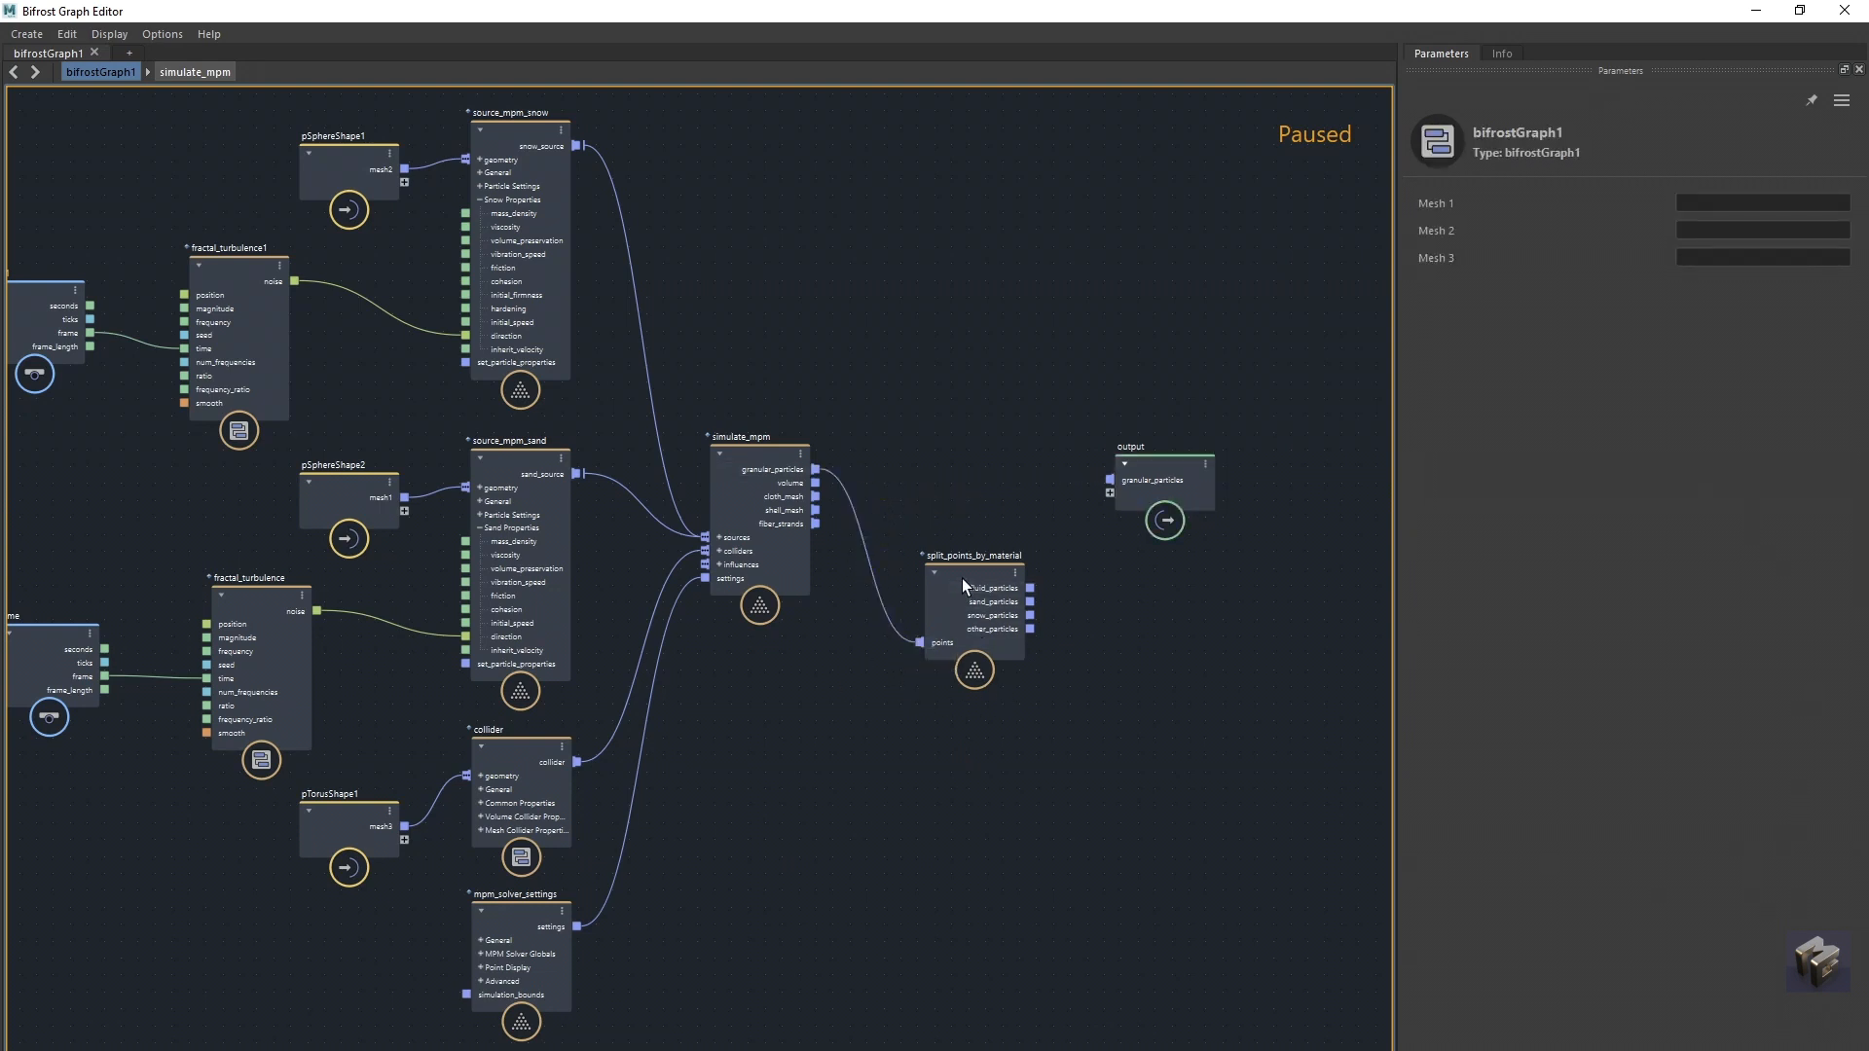
{"action": "left_click_drag", "start_coordinate": [961, 578], "coordinate": [956, 524]}
{"action": "left_click_drag", "start_coordinate": [1166, 470], "coordinate": [1240, 529]}
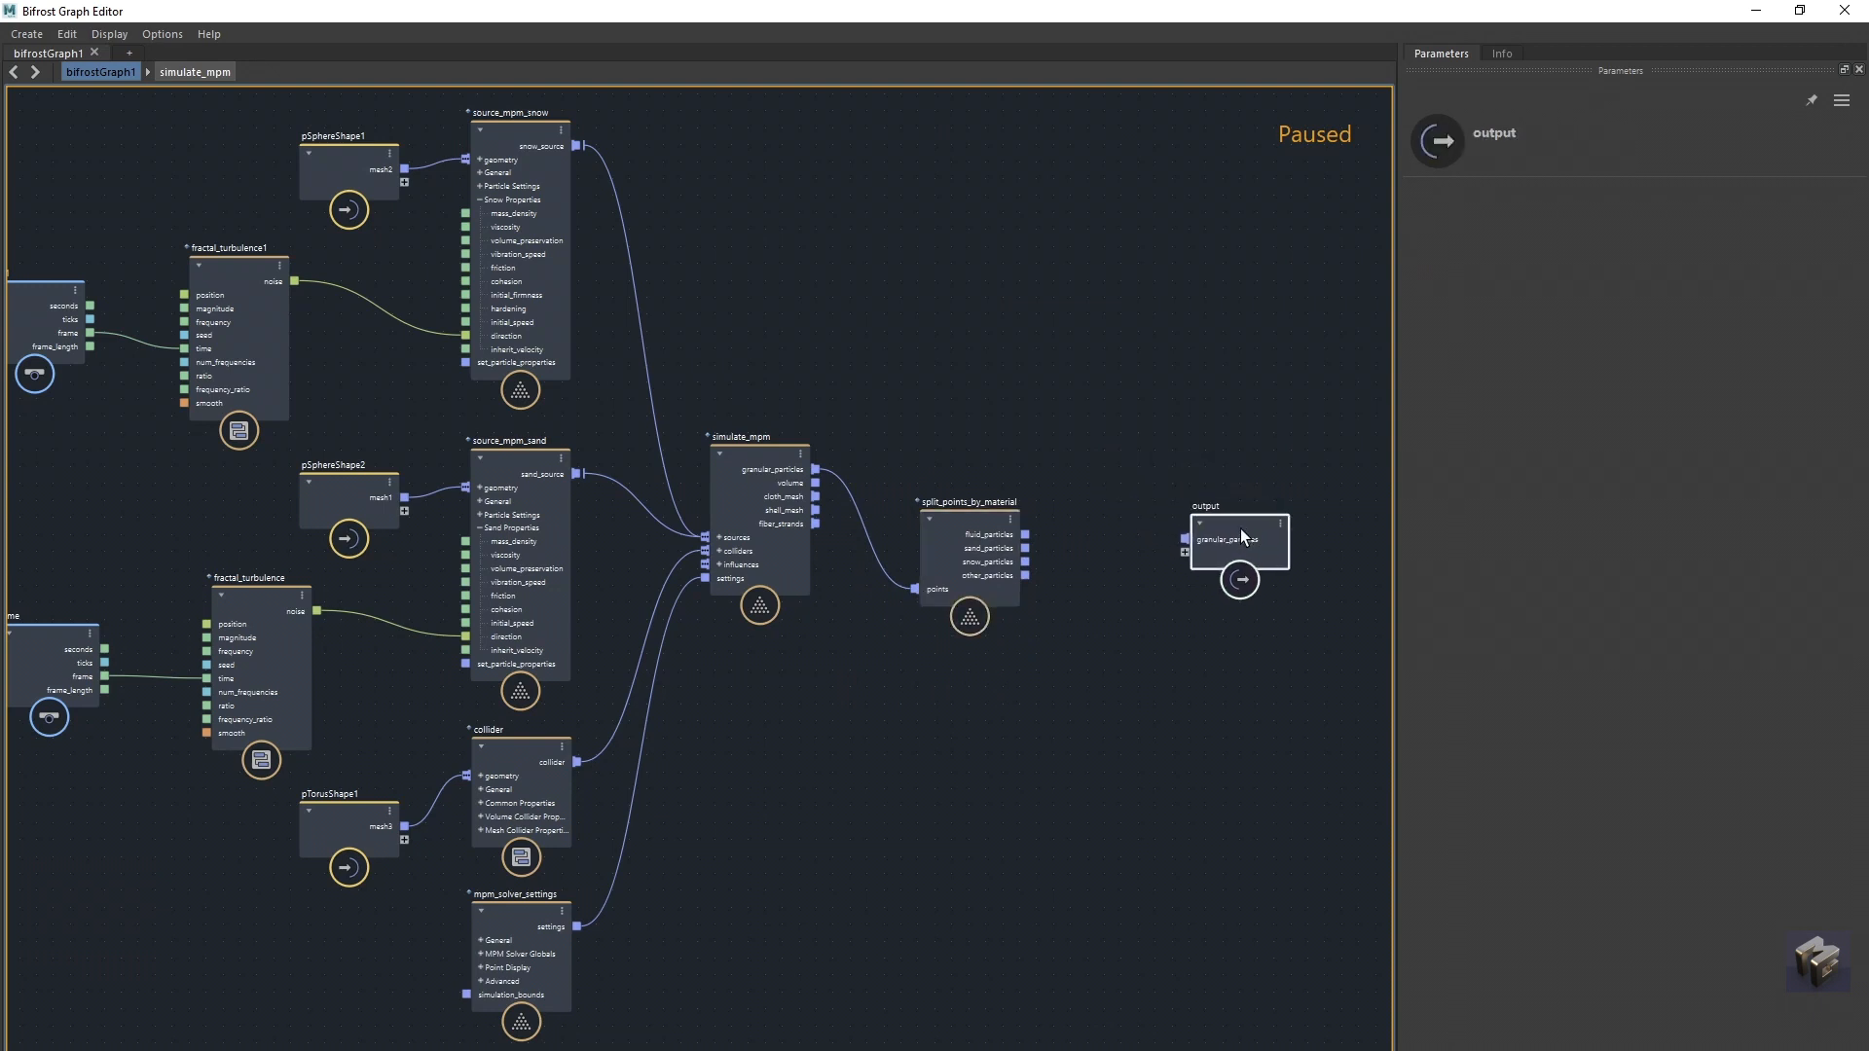
{"action": "left_click_drag", "start_coordinate": [966, 516], "coordinate": [960, 509]}
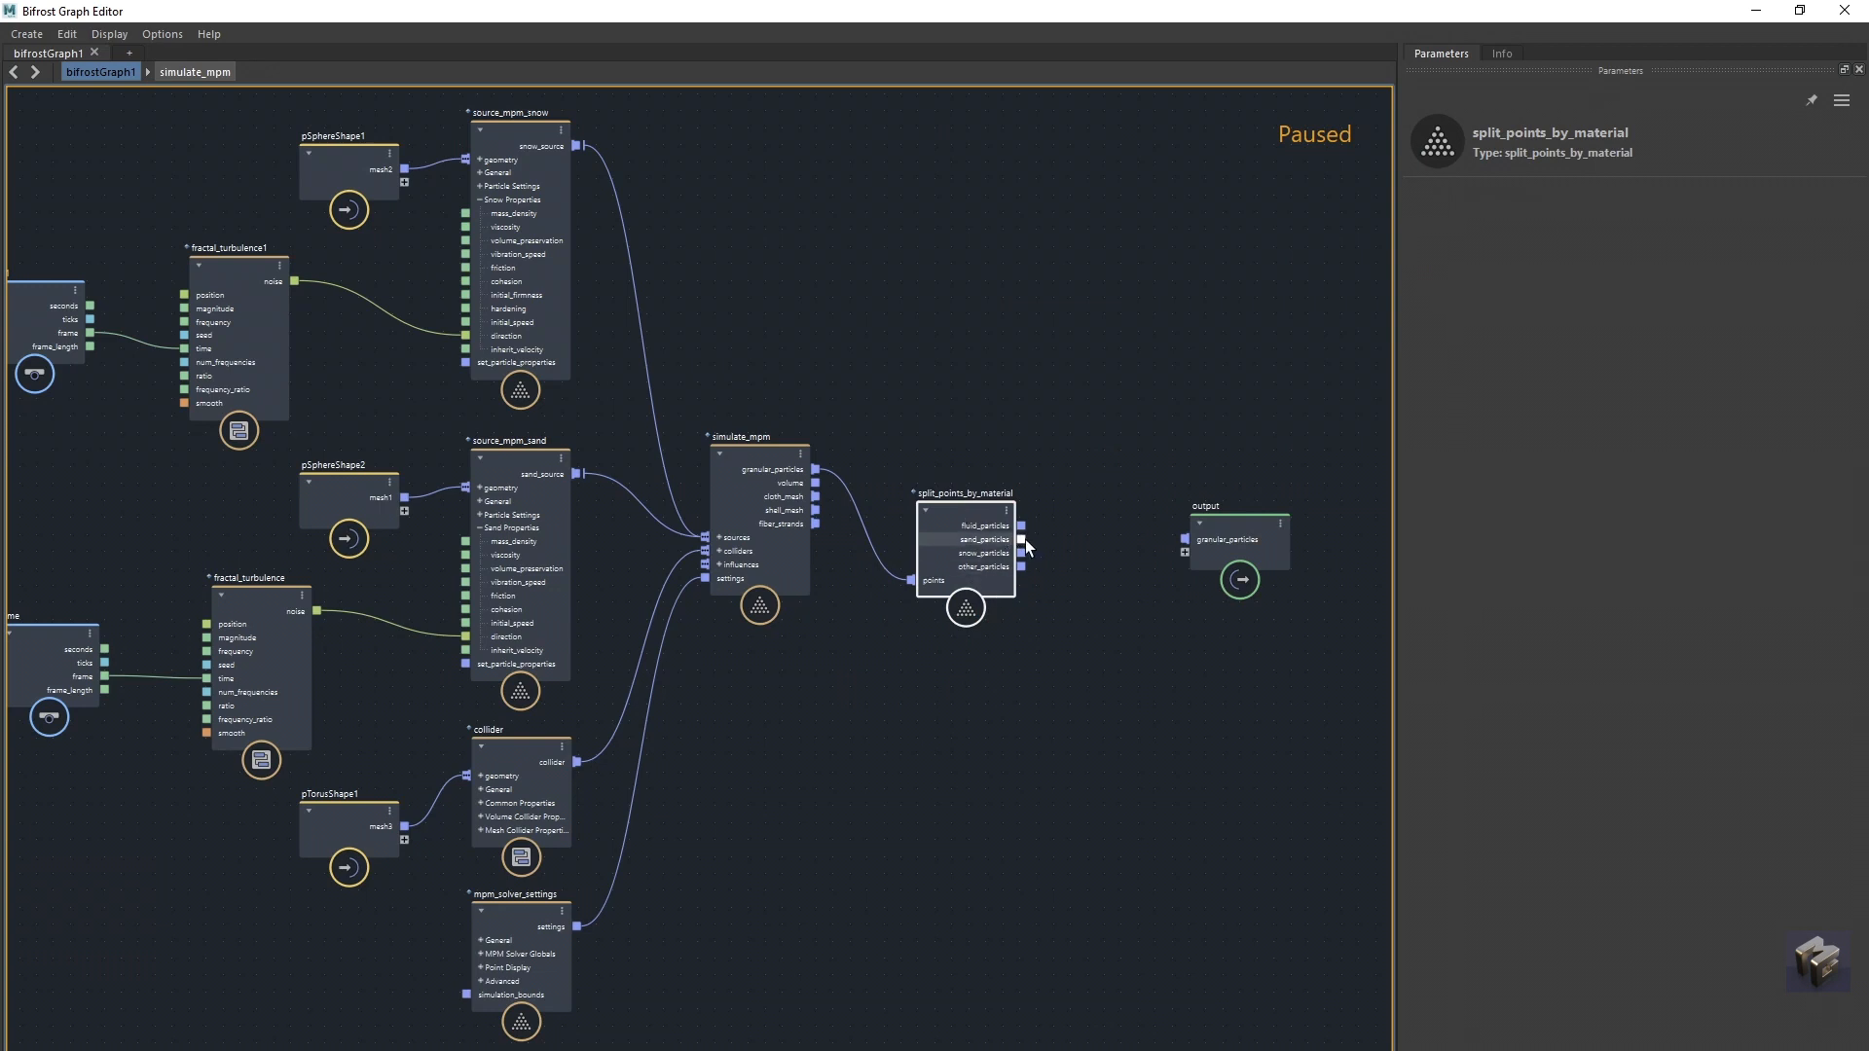
Step: Check the source_mpm_snow and source_mpm_sand nodes, and move the output node up beside split_points_by_material
{"action": "left_click", "coordinate": [497, 121]}
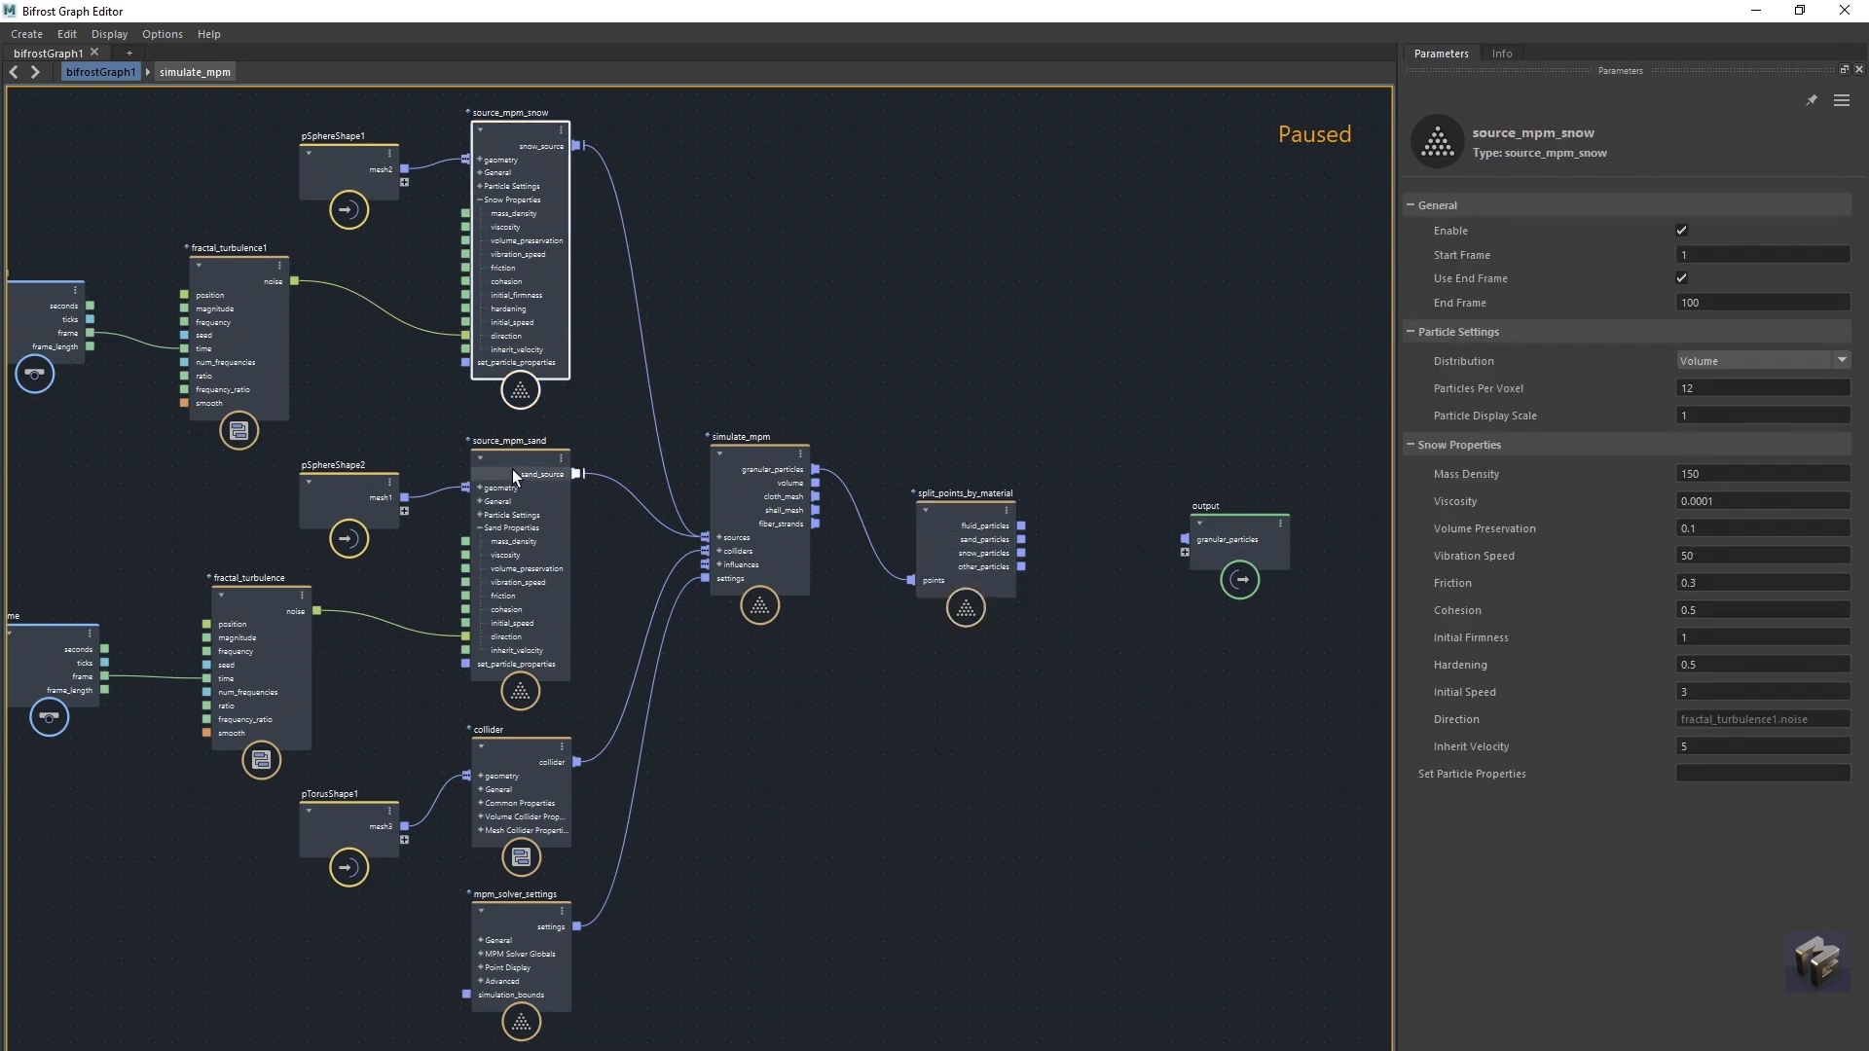
{"action": "left_click", "coordinate": [512, 471]}
{"action": "left_click", "coordinate": [493, 125]}
{"action": "left_click_drag", "start_coordinate": [1201, 524], "coordinate": [1218, 436]}
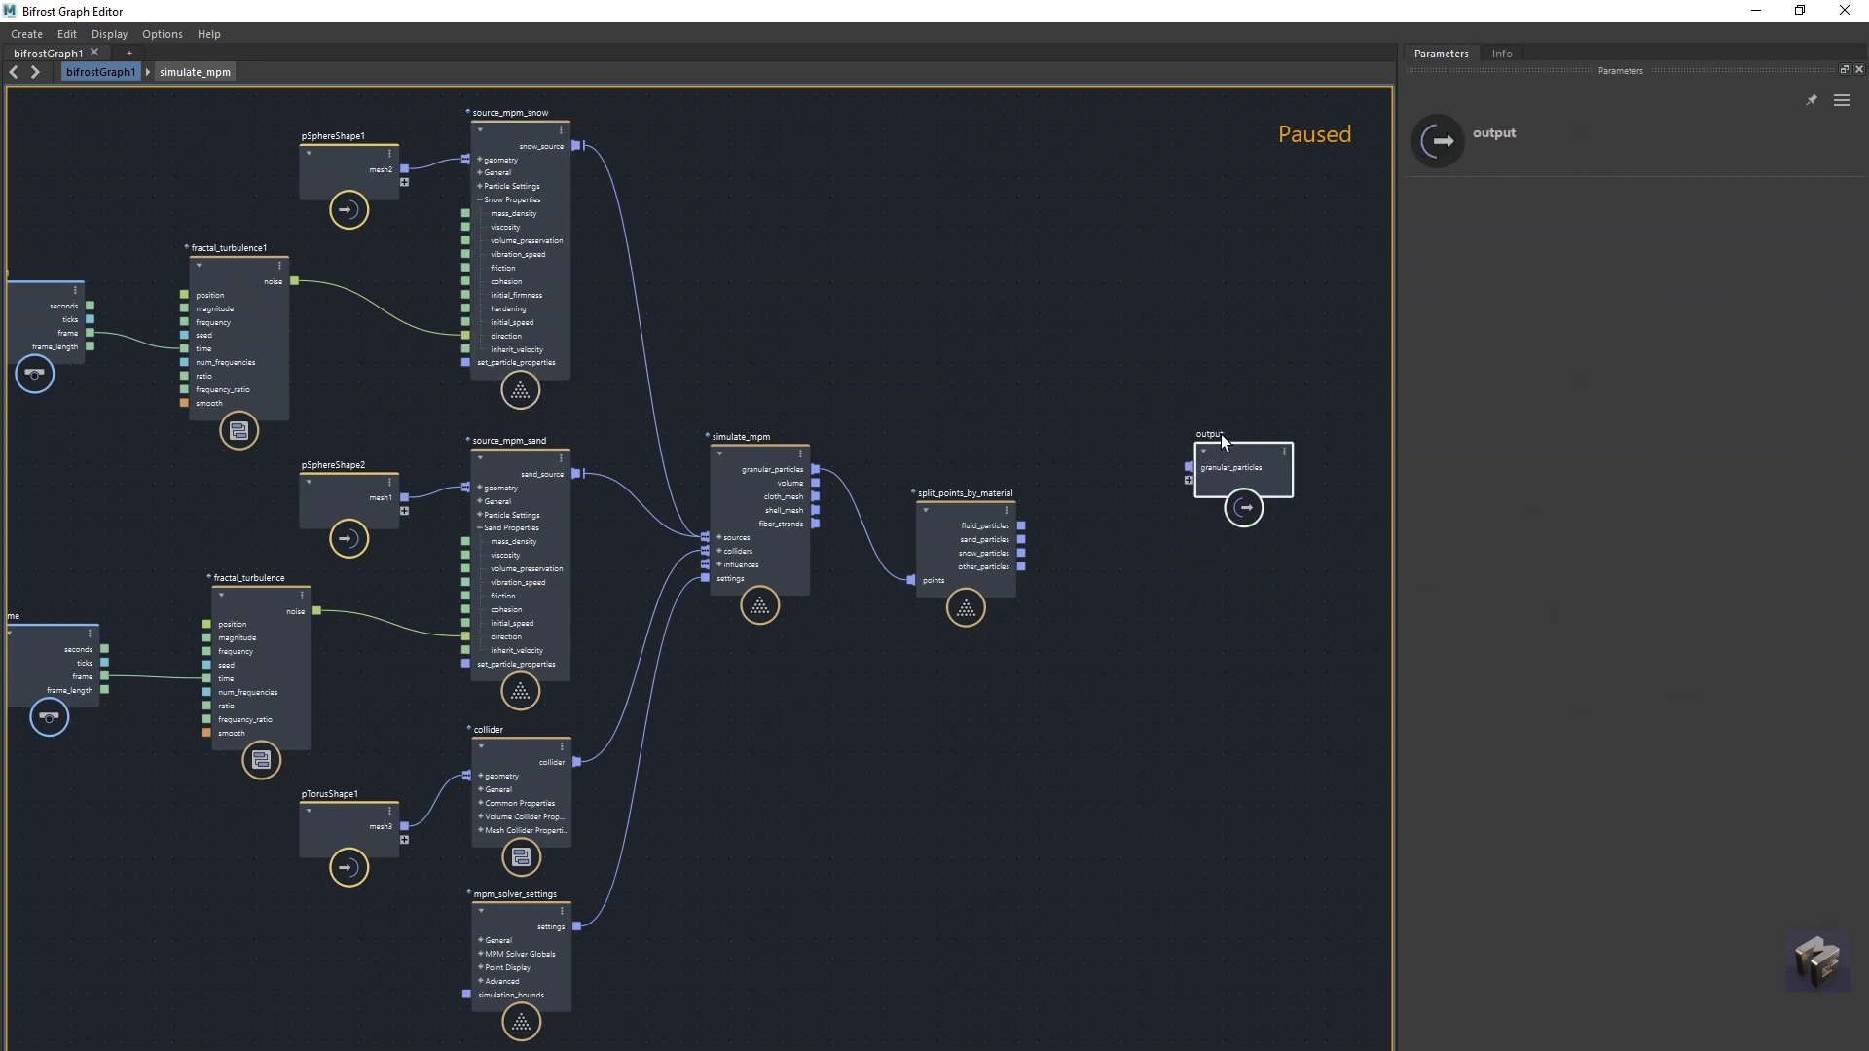
{"action": "left_click_drag", "start_coordinate": [970, 523], "coordinate": [965, 520]}
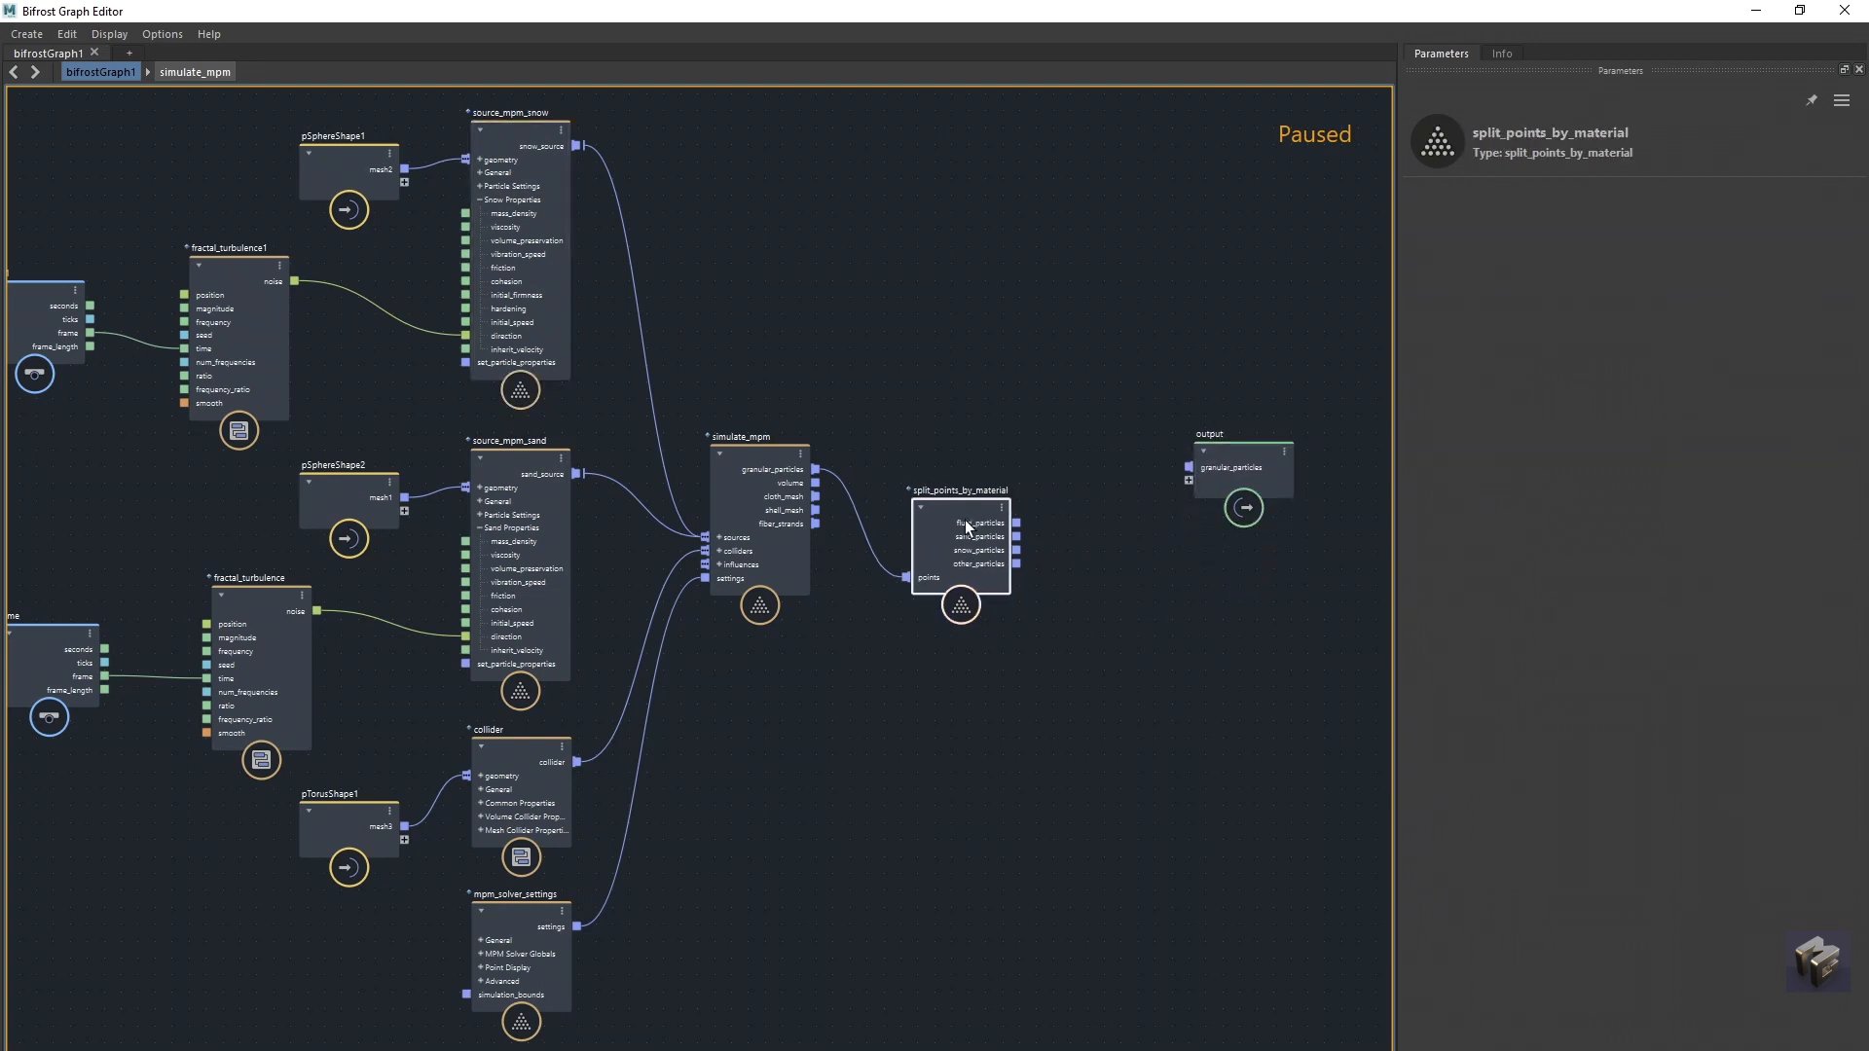
{"action": "left_click", "coordinate": [1123, 677]}
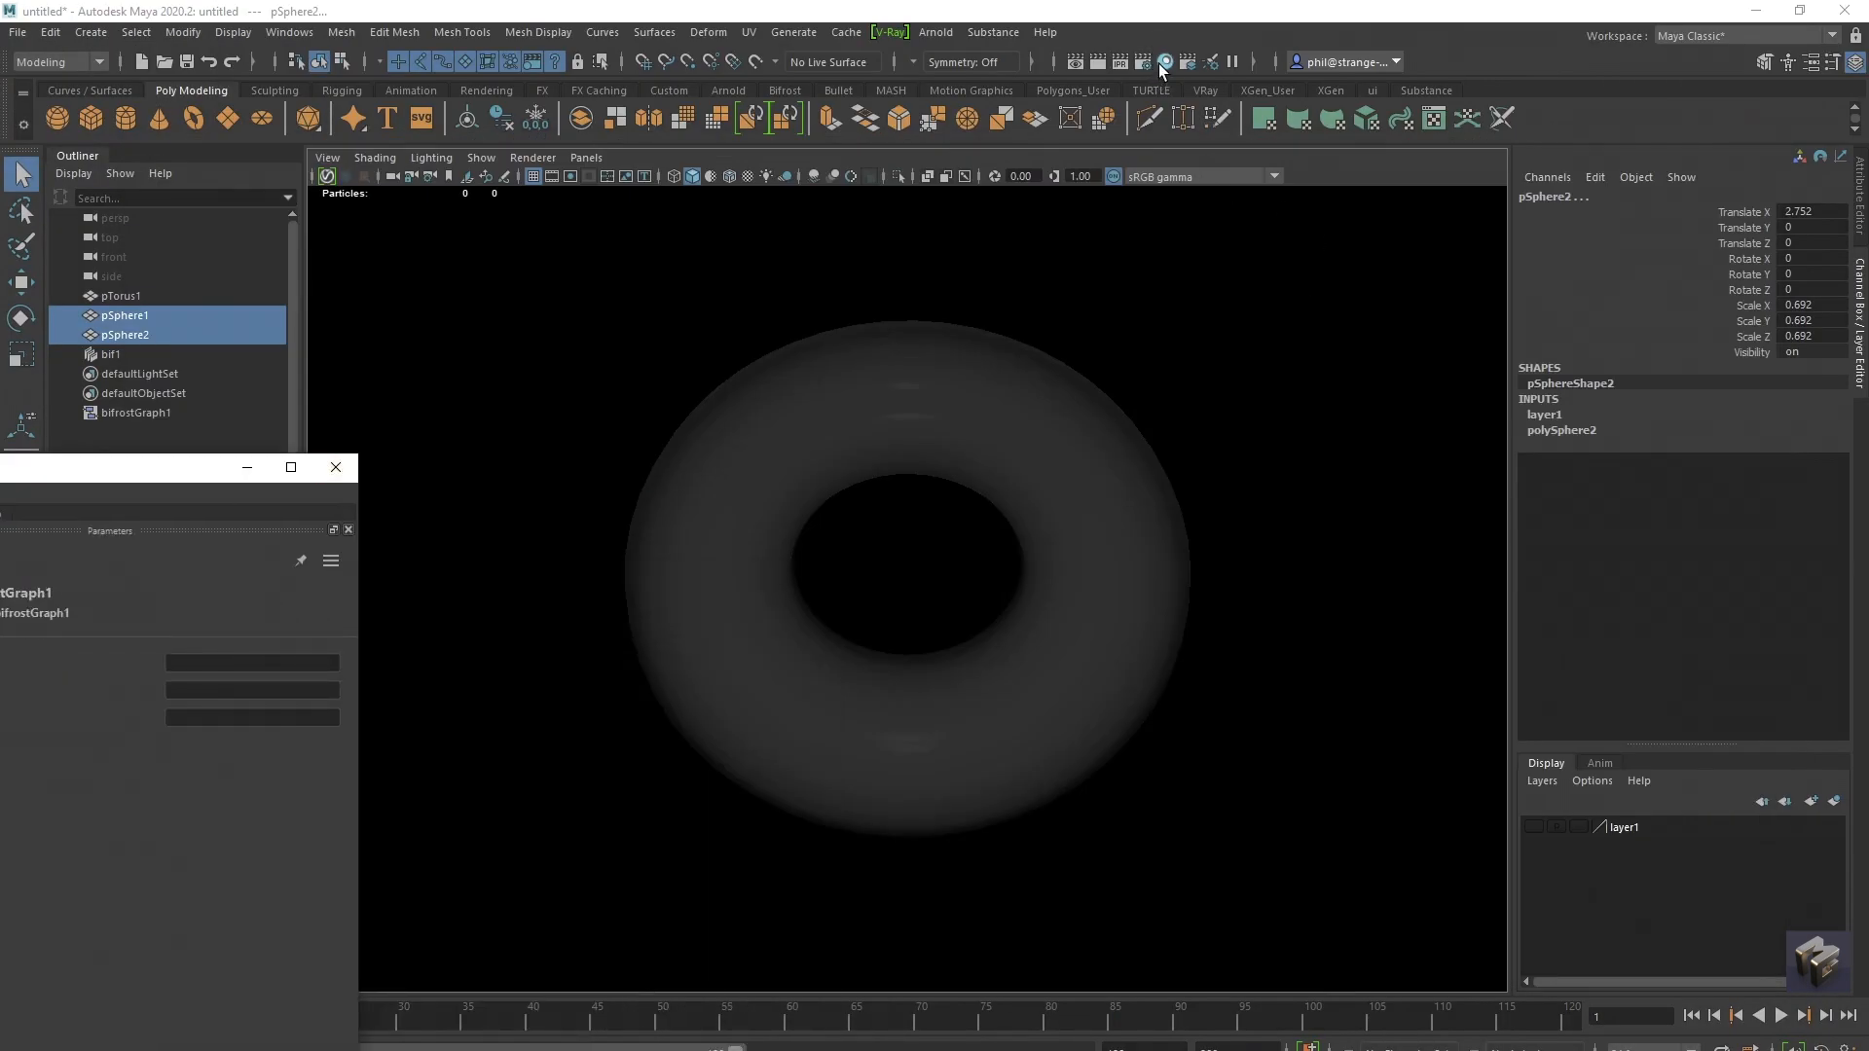
Step: Open the Hypershade and create two Arnold aiStandardSurface materials, moving their nodes apart in the work area
{"action": "left_click", "coordinate": [1163, 63]}
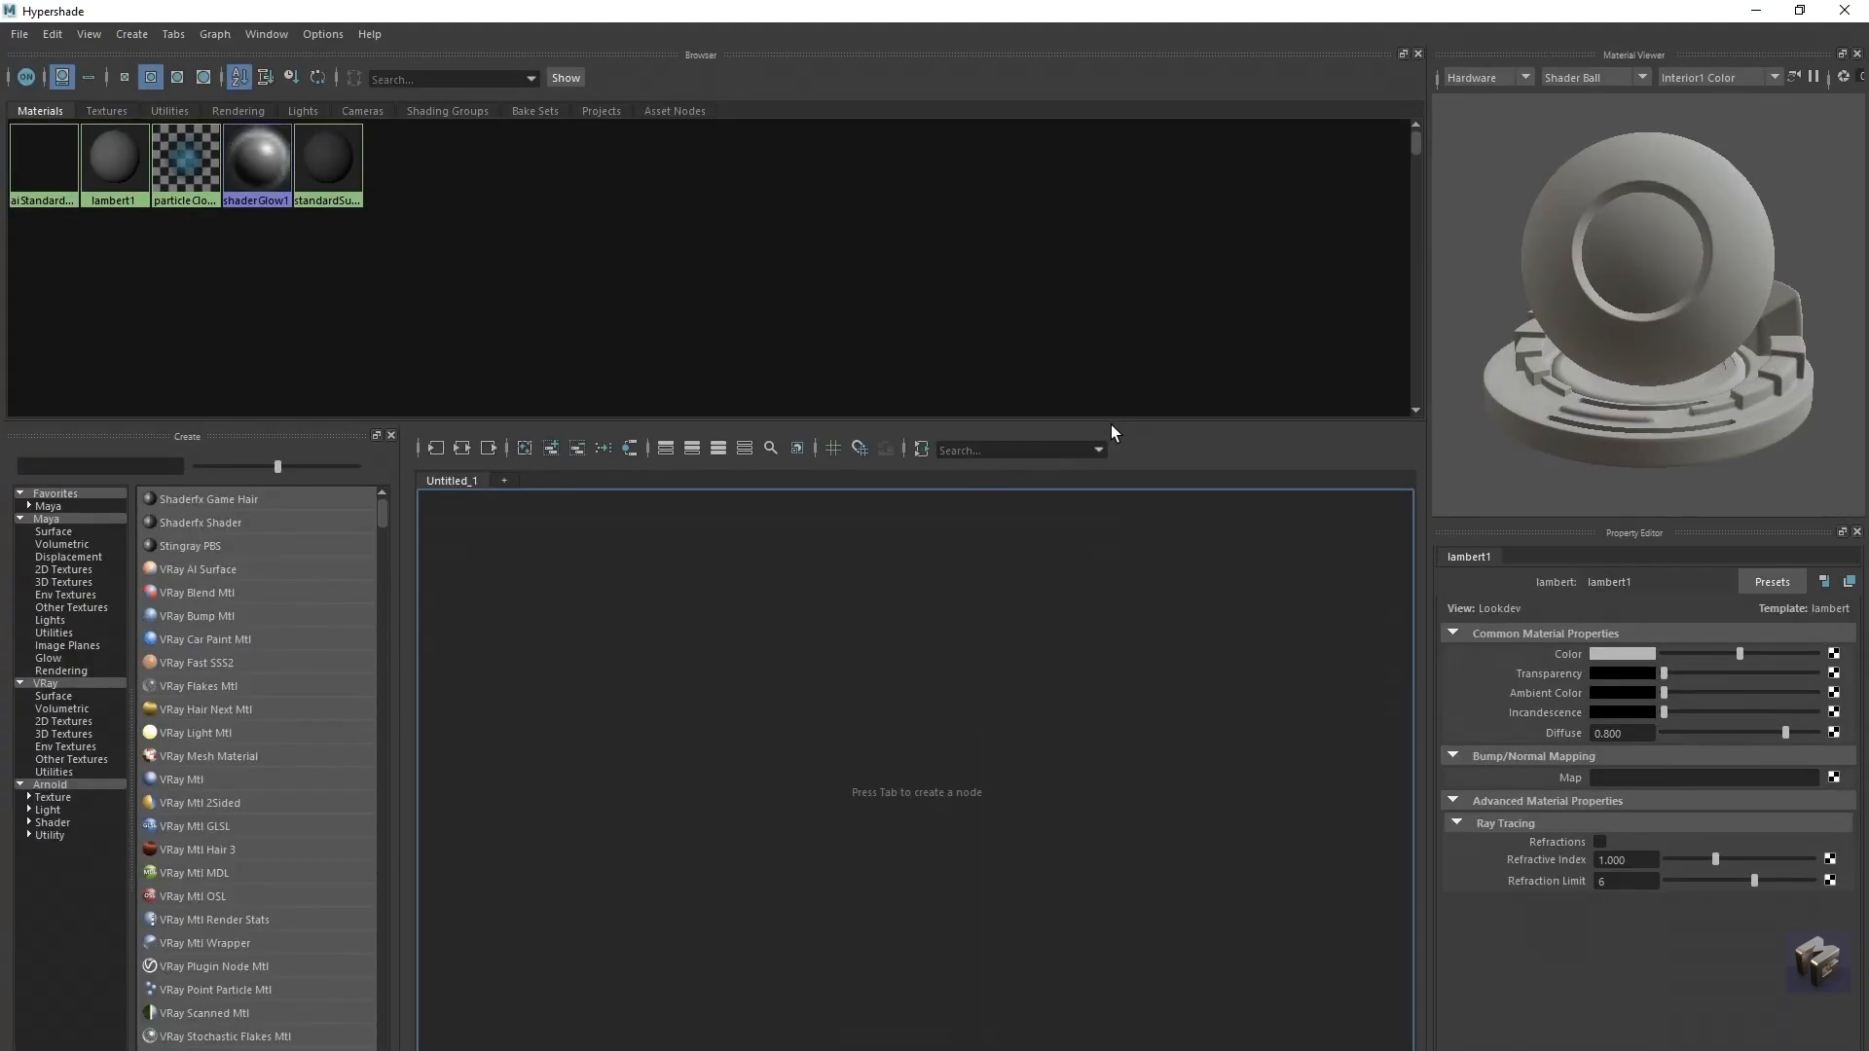
{"action": "left_click", "coordinate": [49, 785]}
{"action": "scroll", "coordinate": [263, 833], "scroll_direction": "down", "scroll_amount": 8}
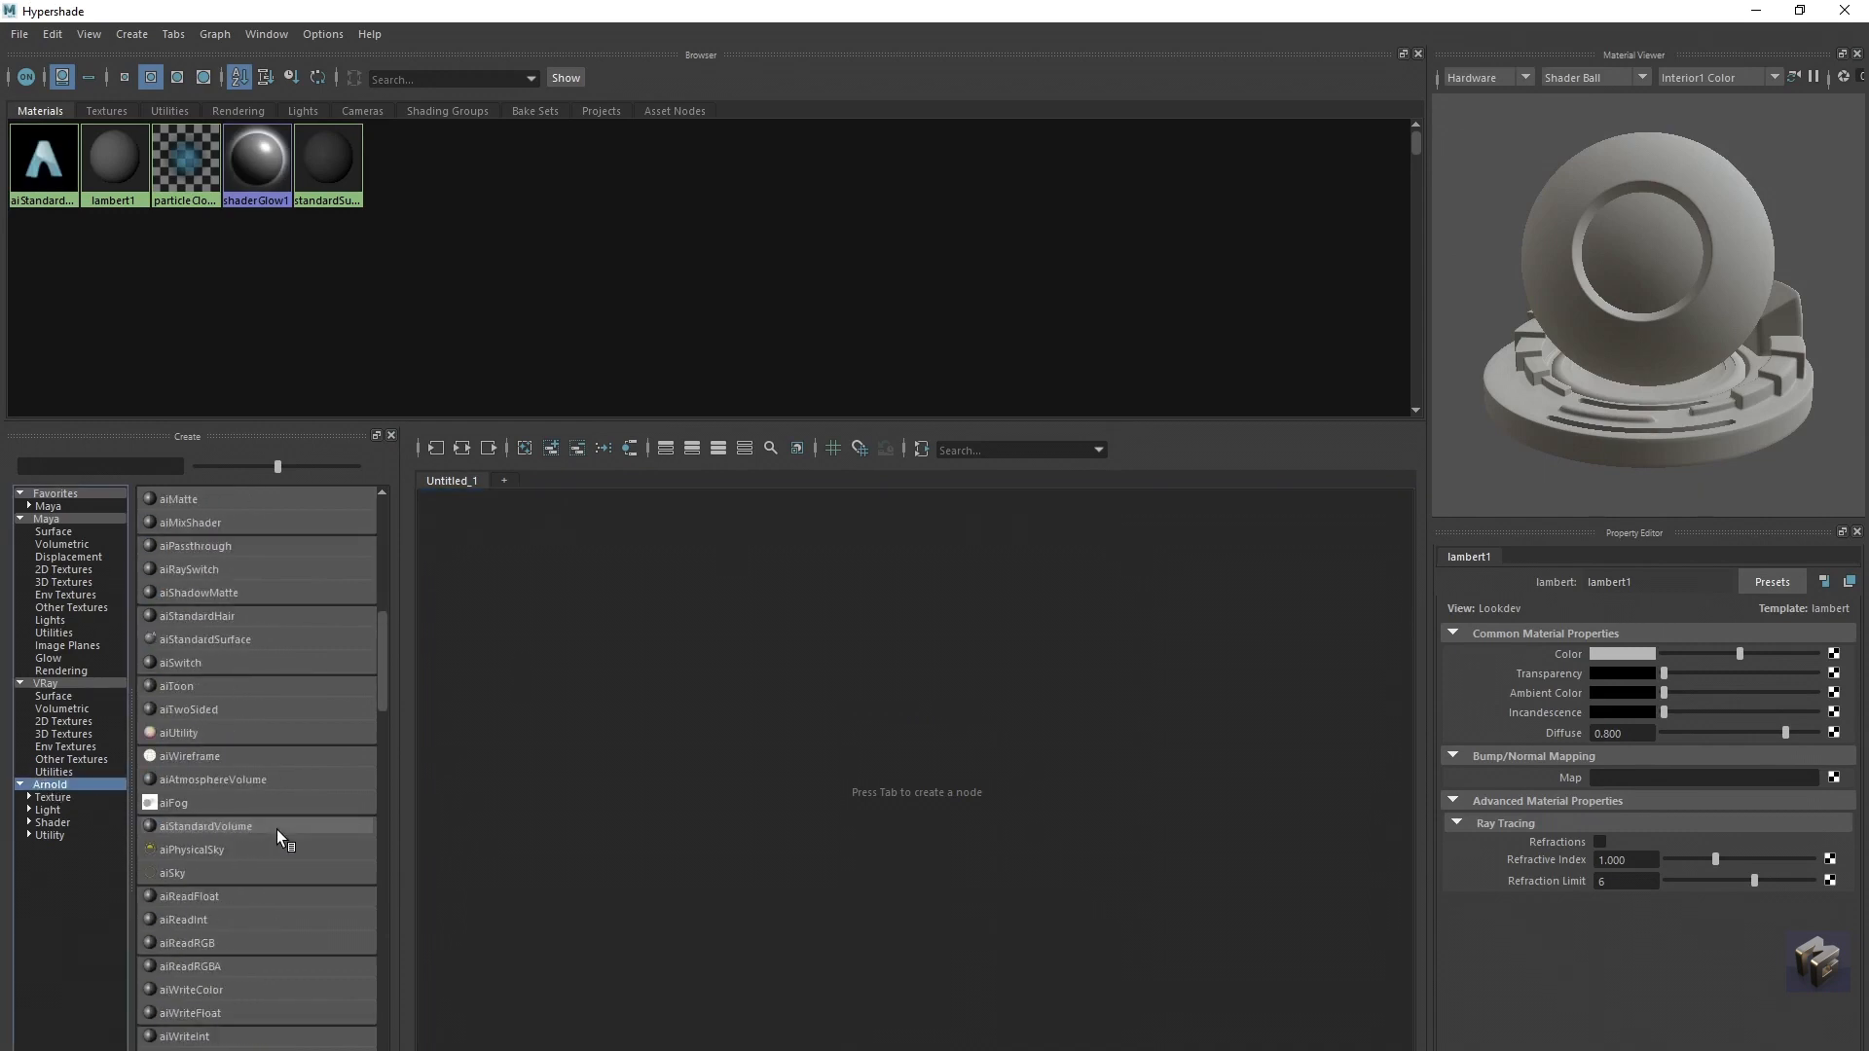
{"action": "left_click", "coordinate": [219, 645]}
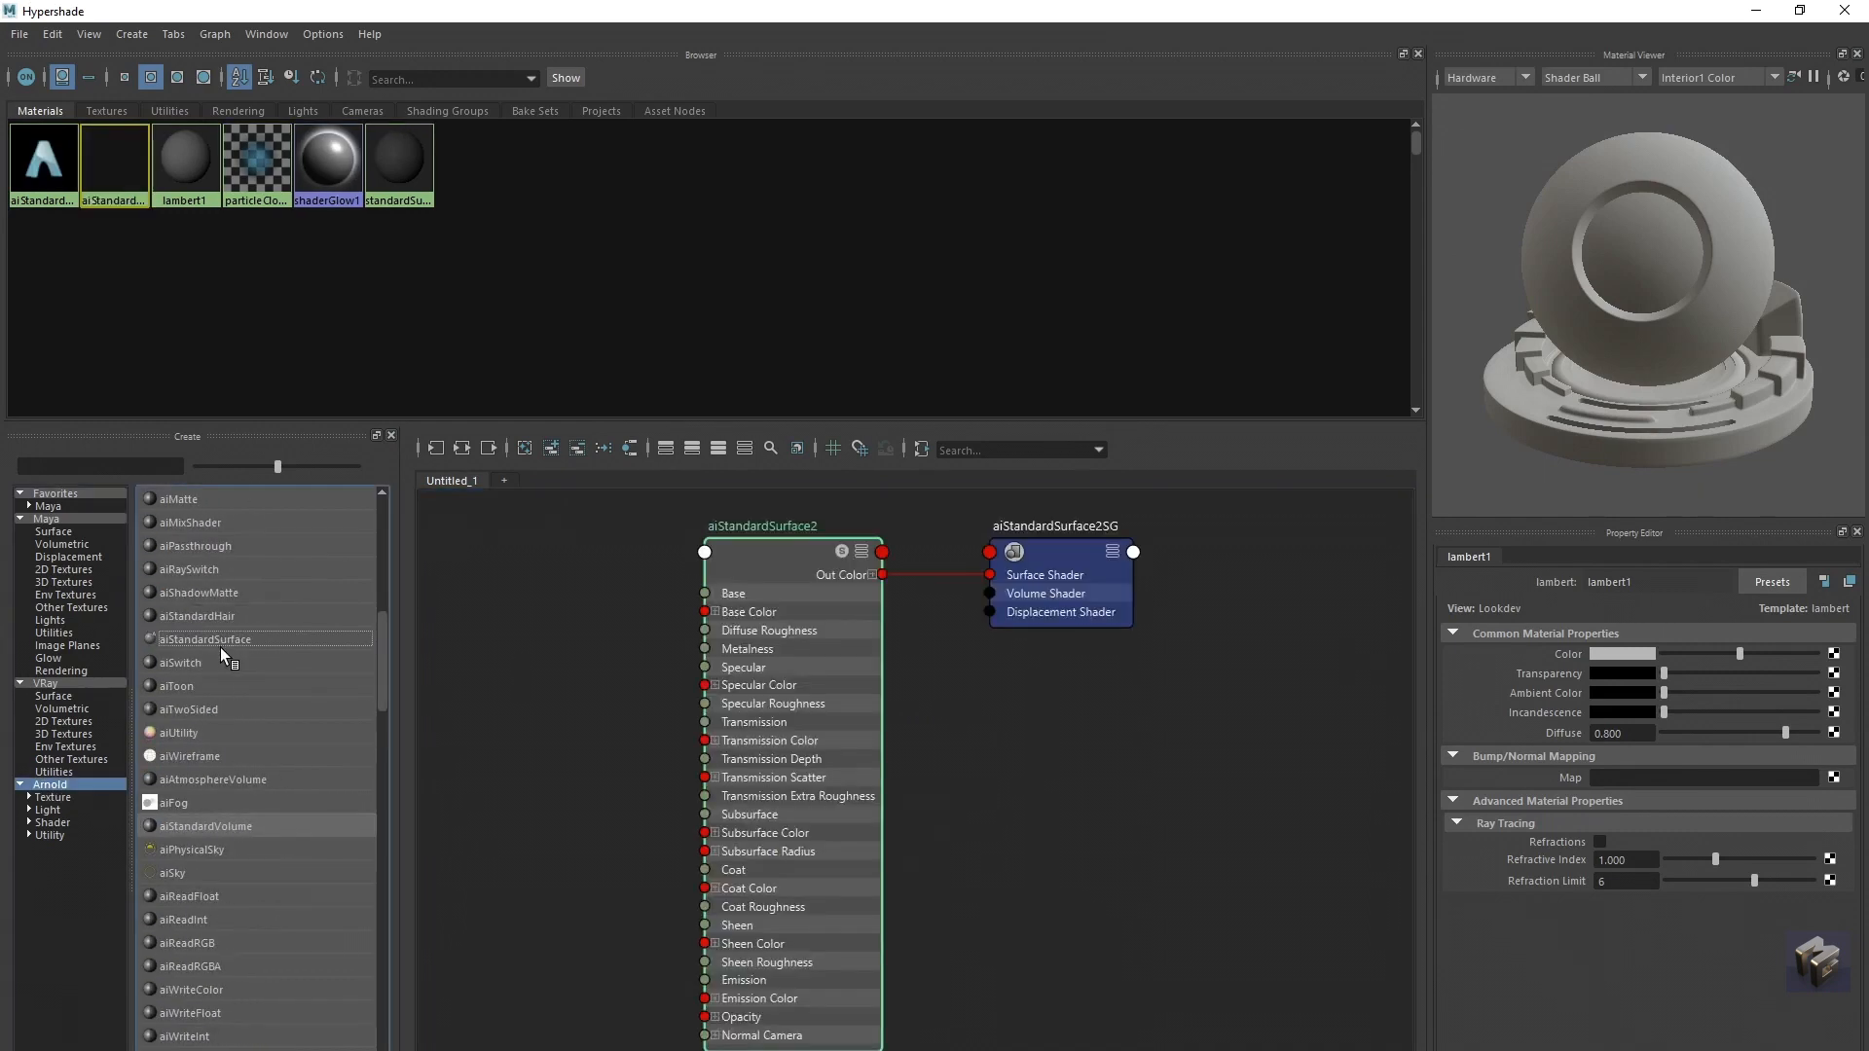
{"action": "left_click", "coordinate": [220, 638]}
{"action": "left_click_drag", "start_coordinate": [733, 562], "coordinate": [813, 581]}
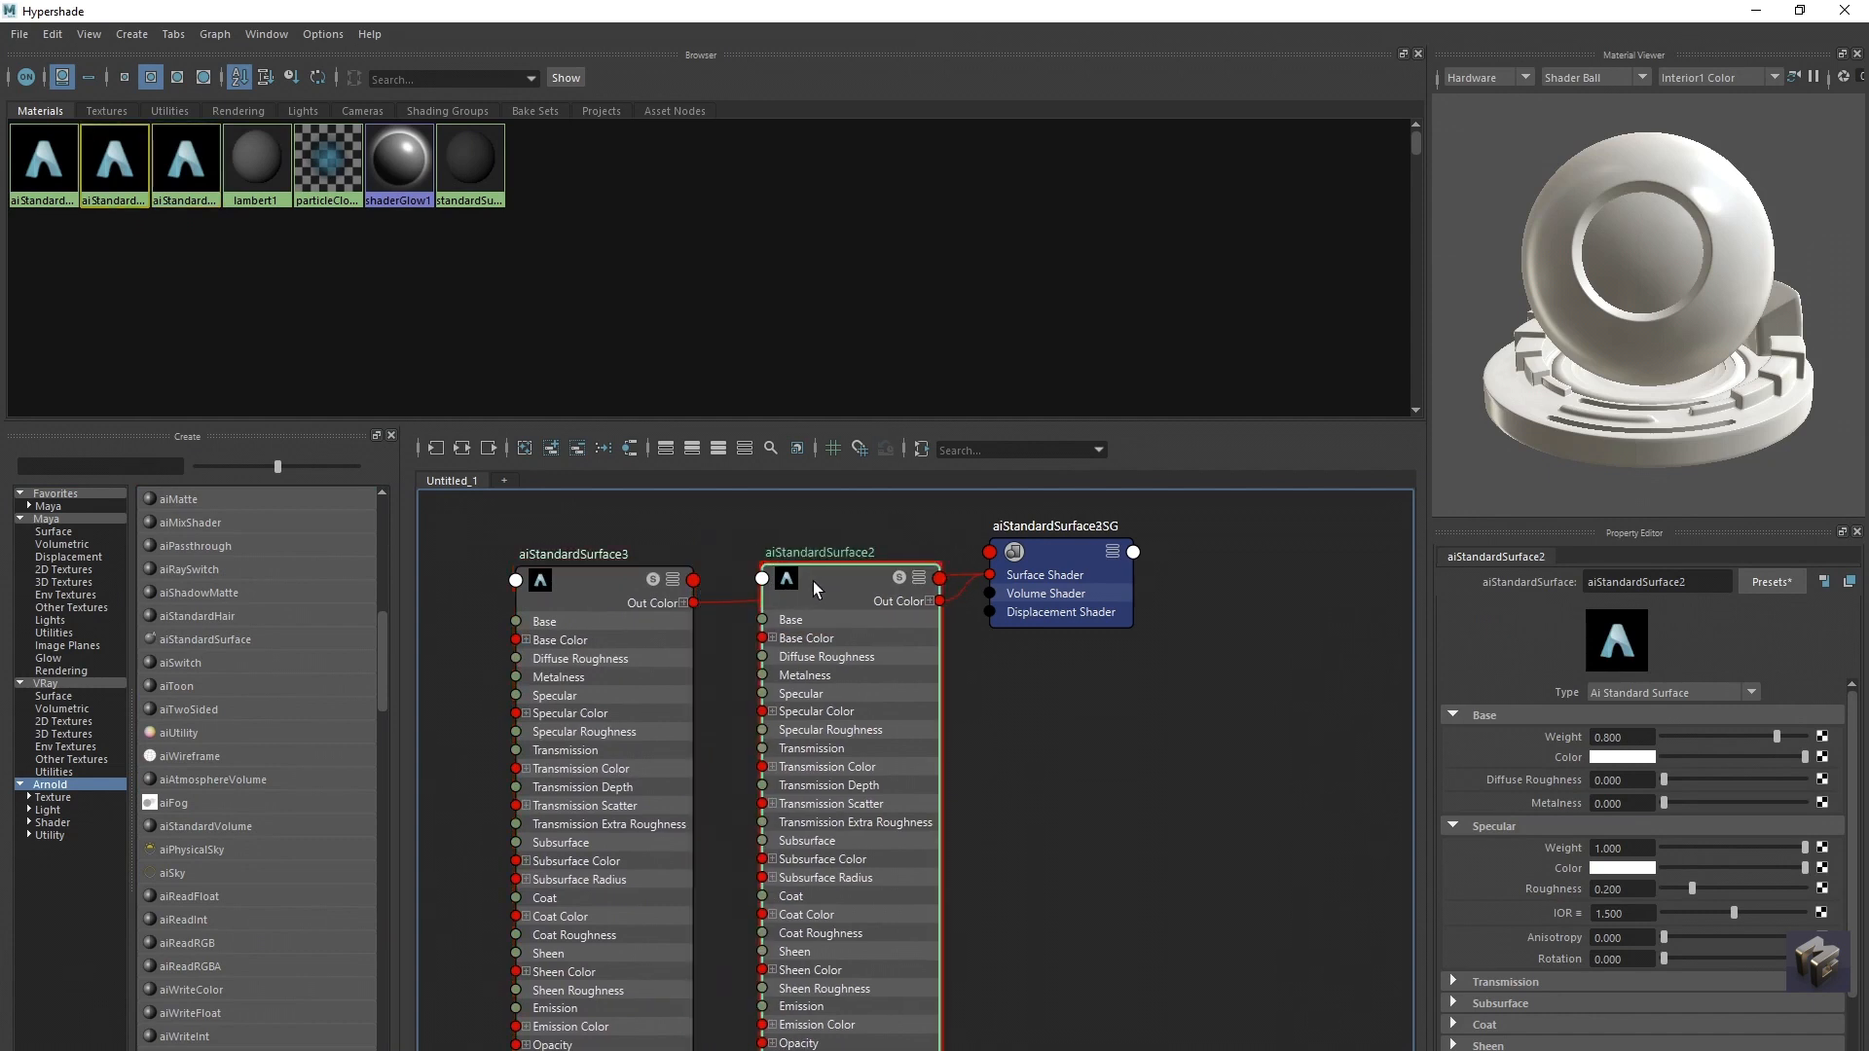
Step: Set the base color of aiStandardSurface2 to light blue and that of aiStandardSurface3 to red
{"action": "left_click", "coordinate": [1604, 757]}
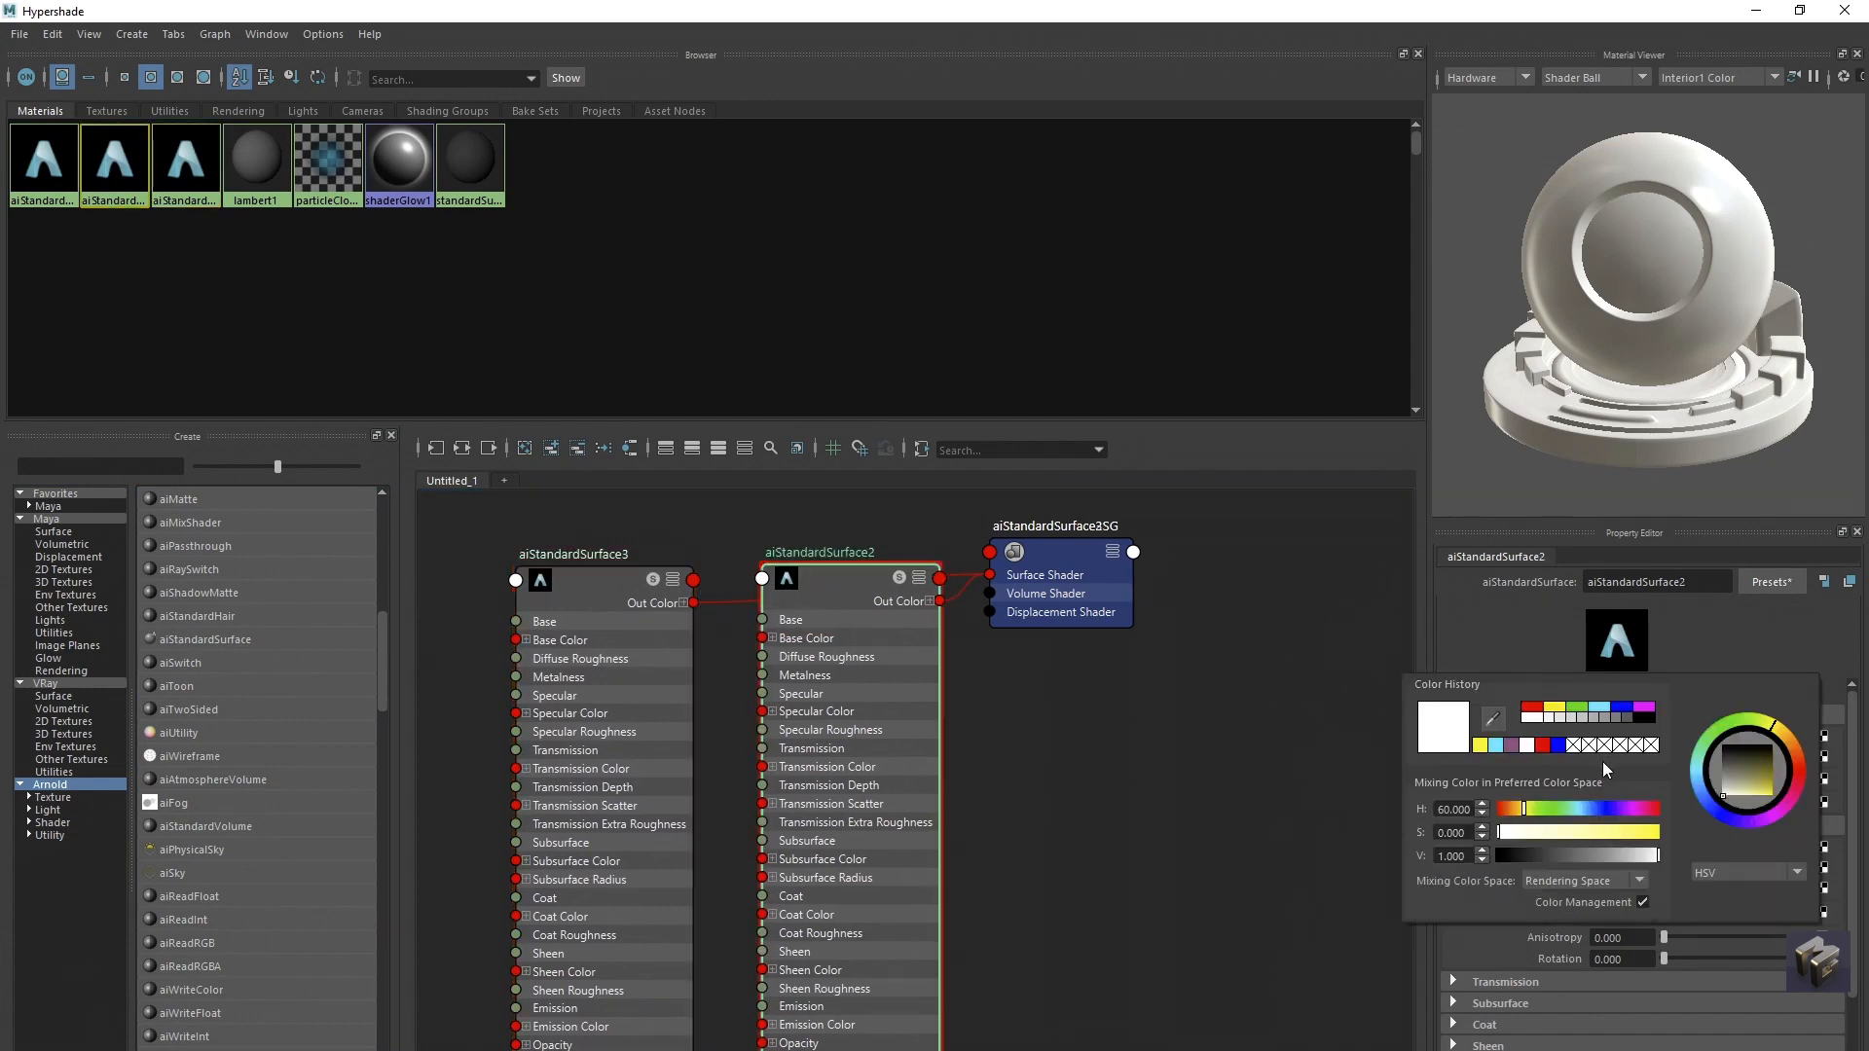
{"action": "left_click", "coordinate": [1598, 707]}
{"action": "left_click_drag", "start_coordinate": [537, 629], "coordinate": [518, 629]}
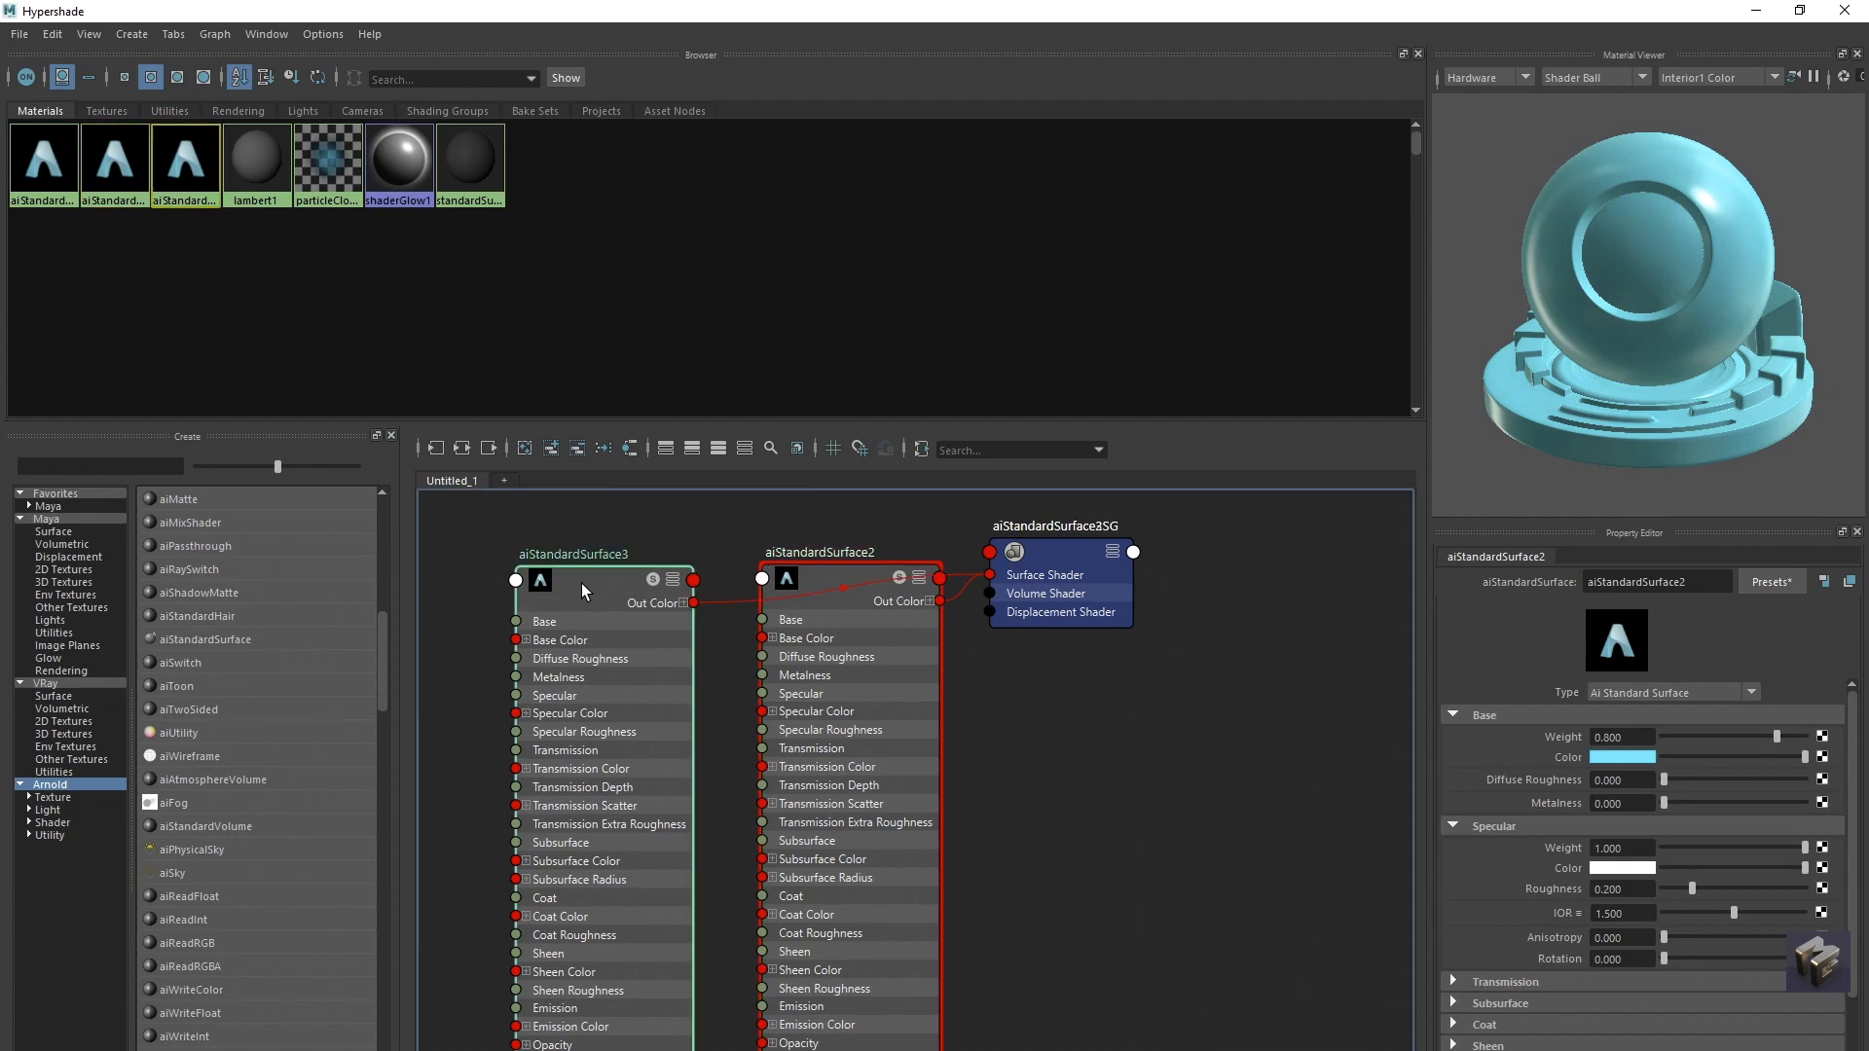
{"action": "left_click", "coordinate": [1603, 757]}
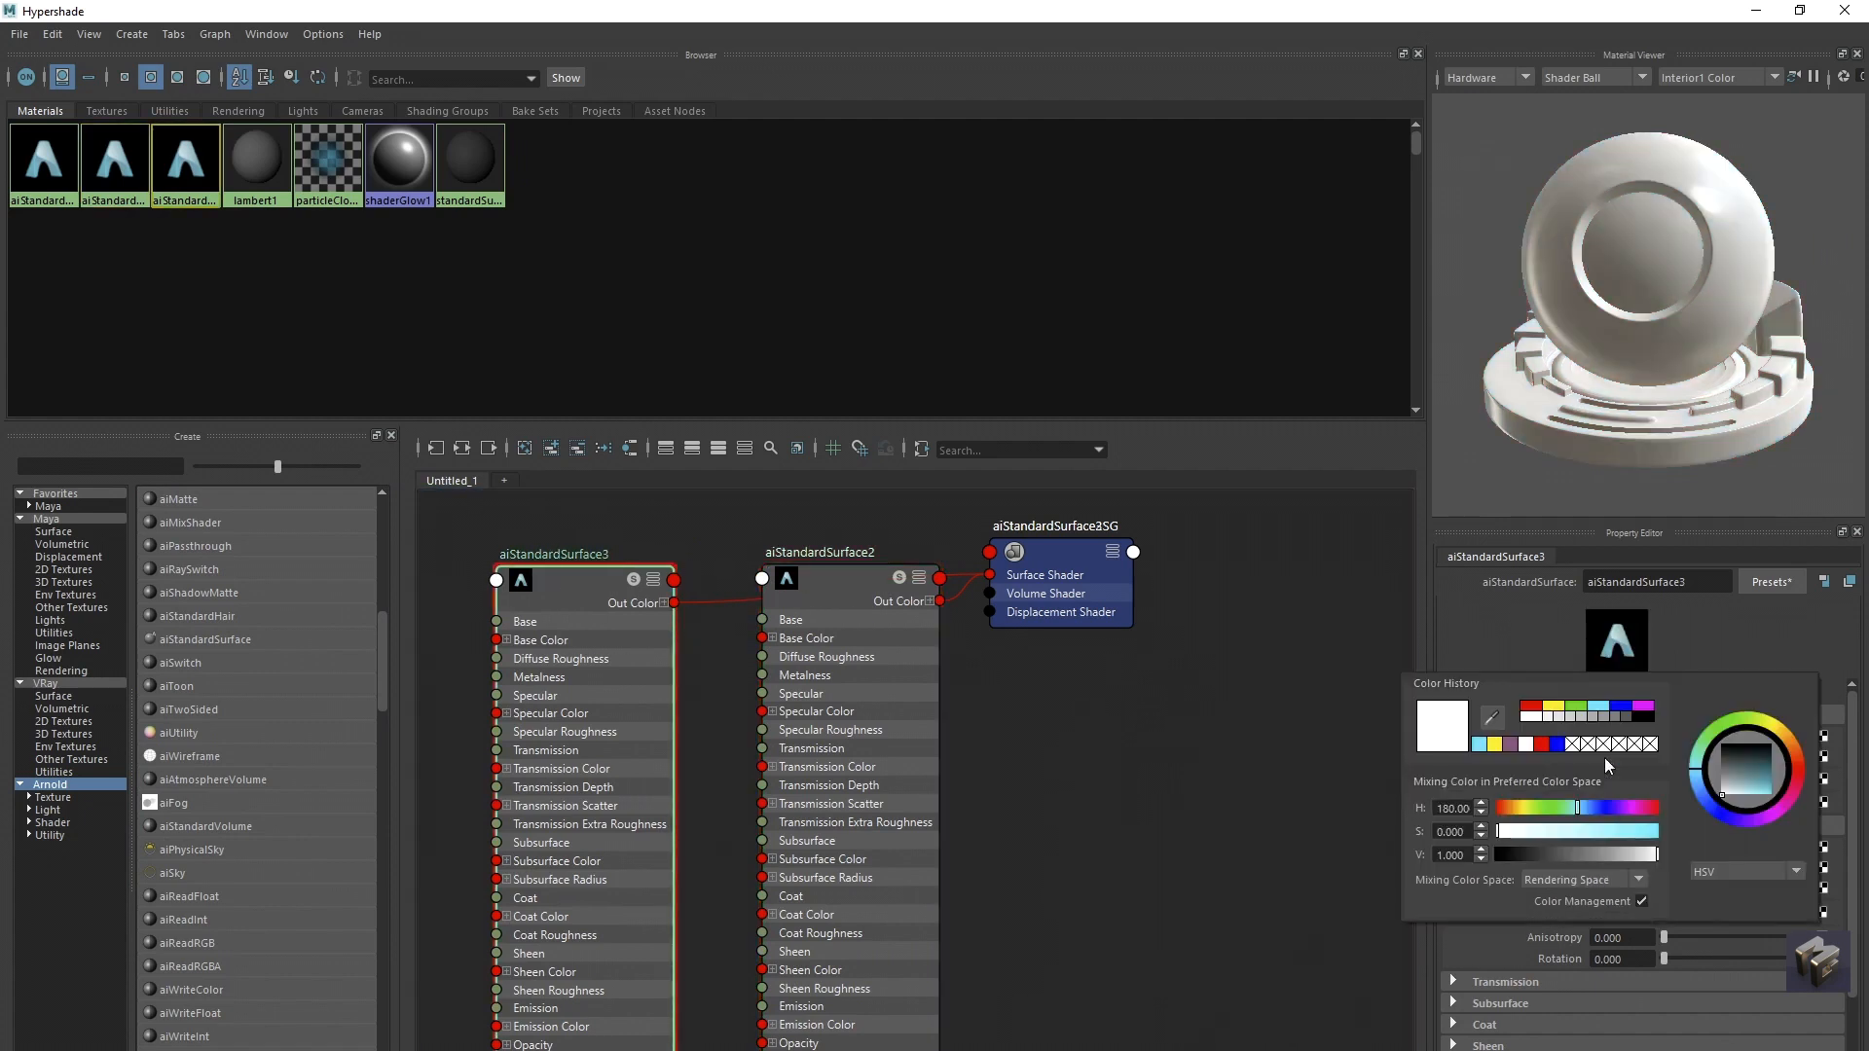
{"action": "left_click", "coordinate": [1534, 711]}
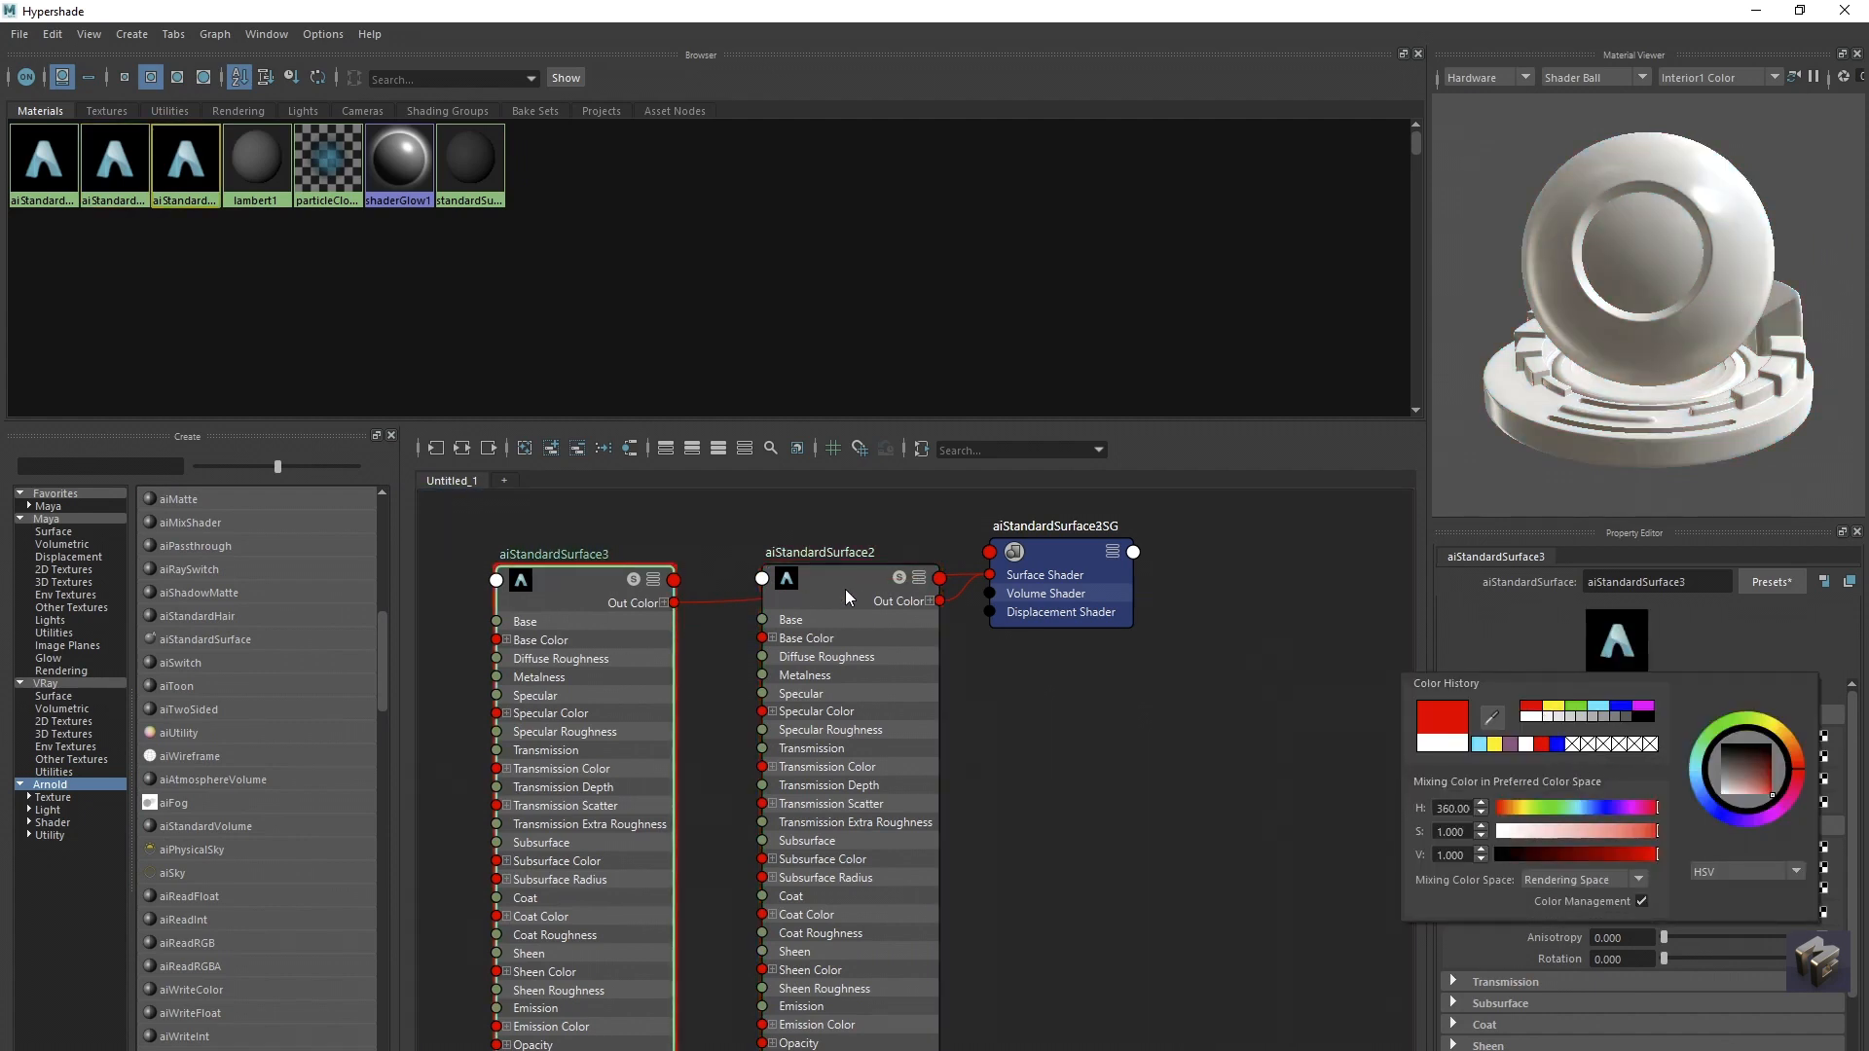
Step: Bring aiStandardSurface2 and aiStandardSurface3 into the Bifrost graph, close the Hypershade, and place both material nodes below split_points_by_material
{"action": "left_click_drag", "start_coordinate": [0, 511], "coordinate": [265, 231]}
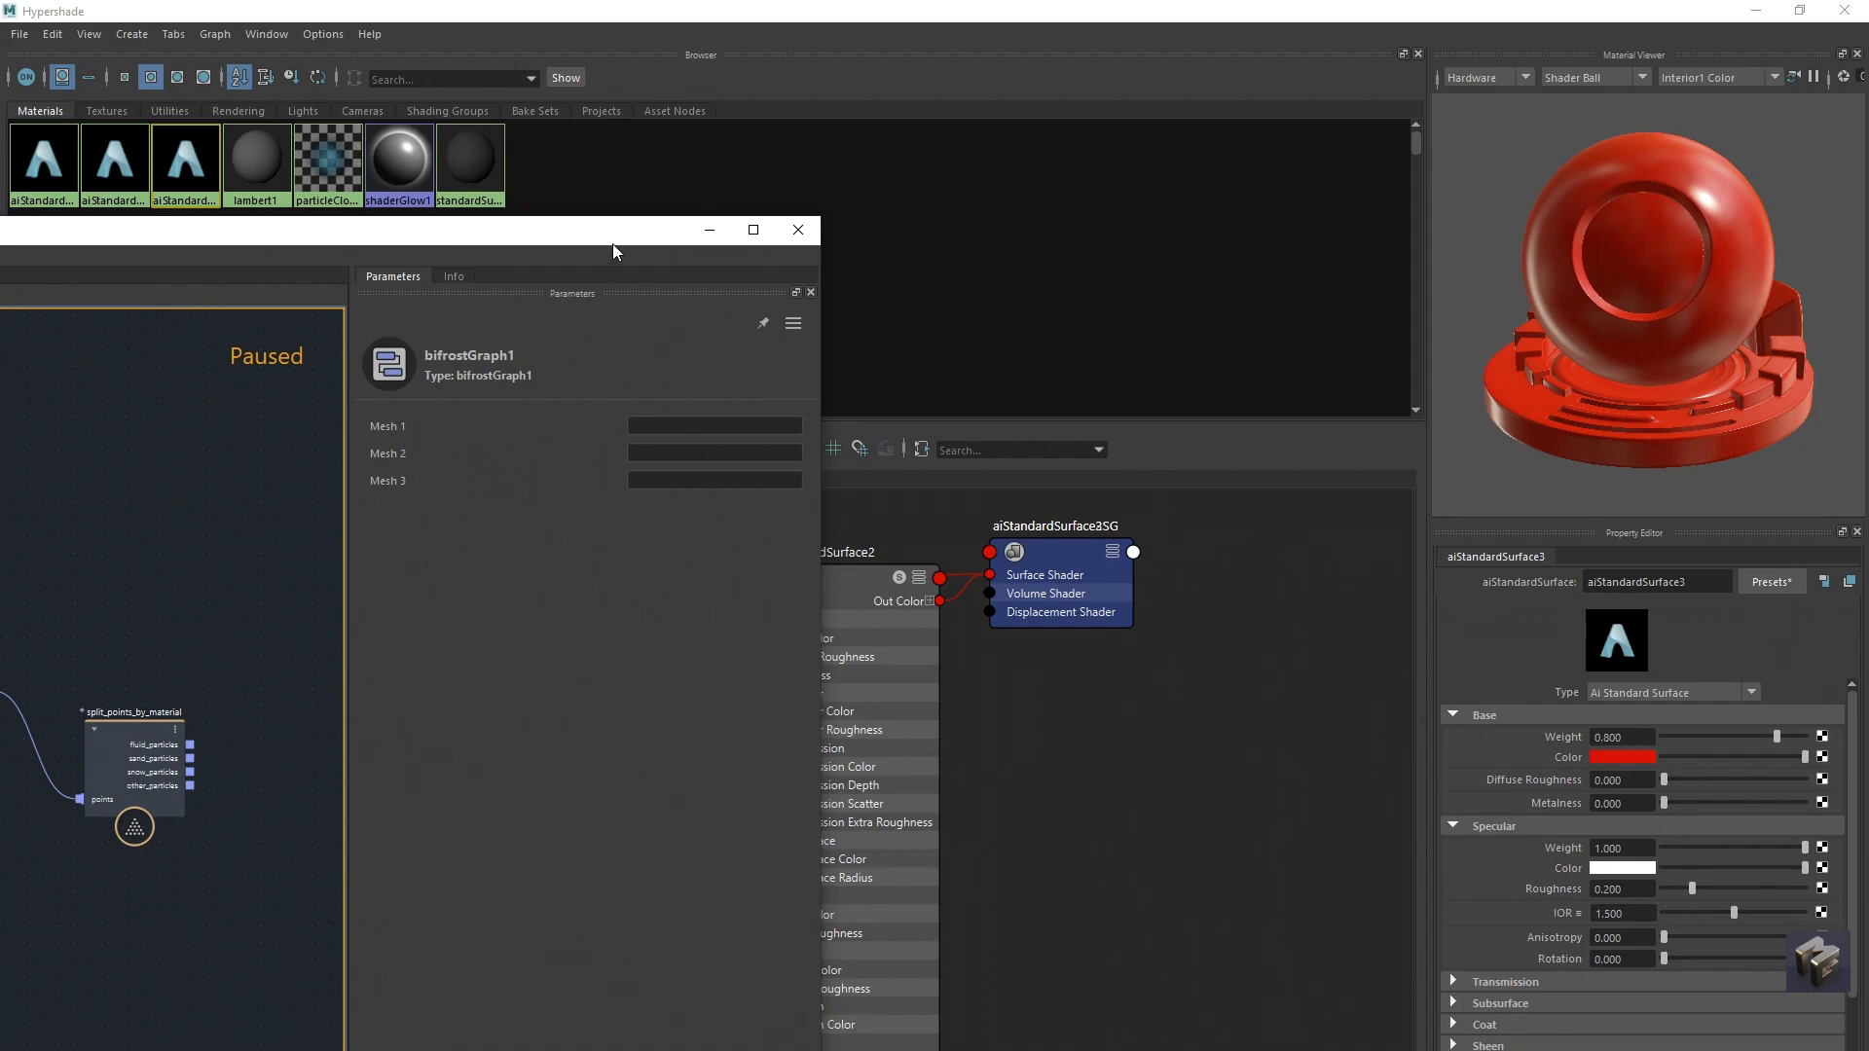
{"action": "left_click_drag", "start_coordinate": [612, 241], "coordinate": [580, 245]}
{"action": "left_click", "coordinate": [838, 566]}
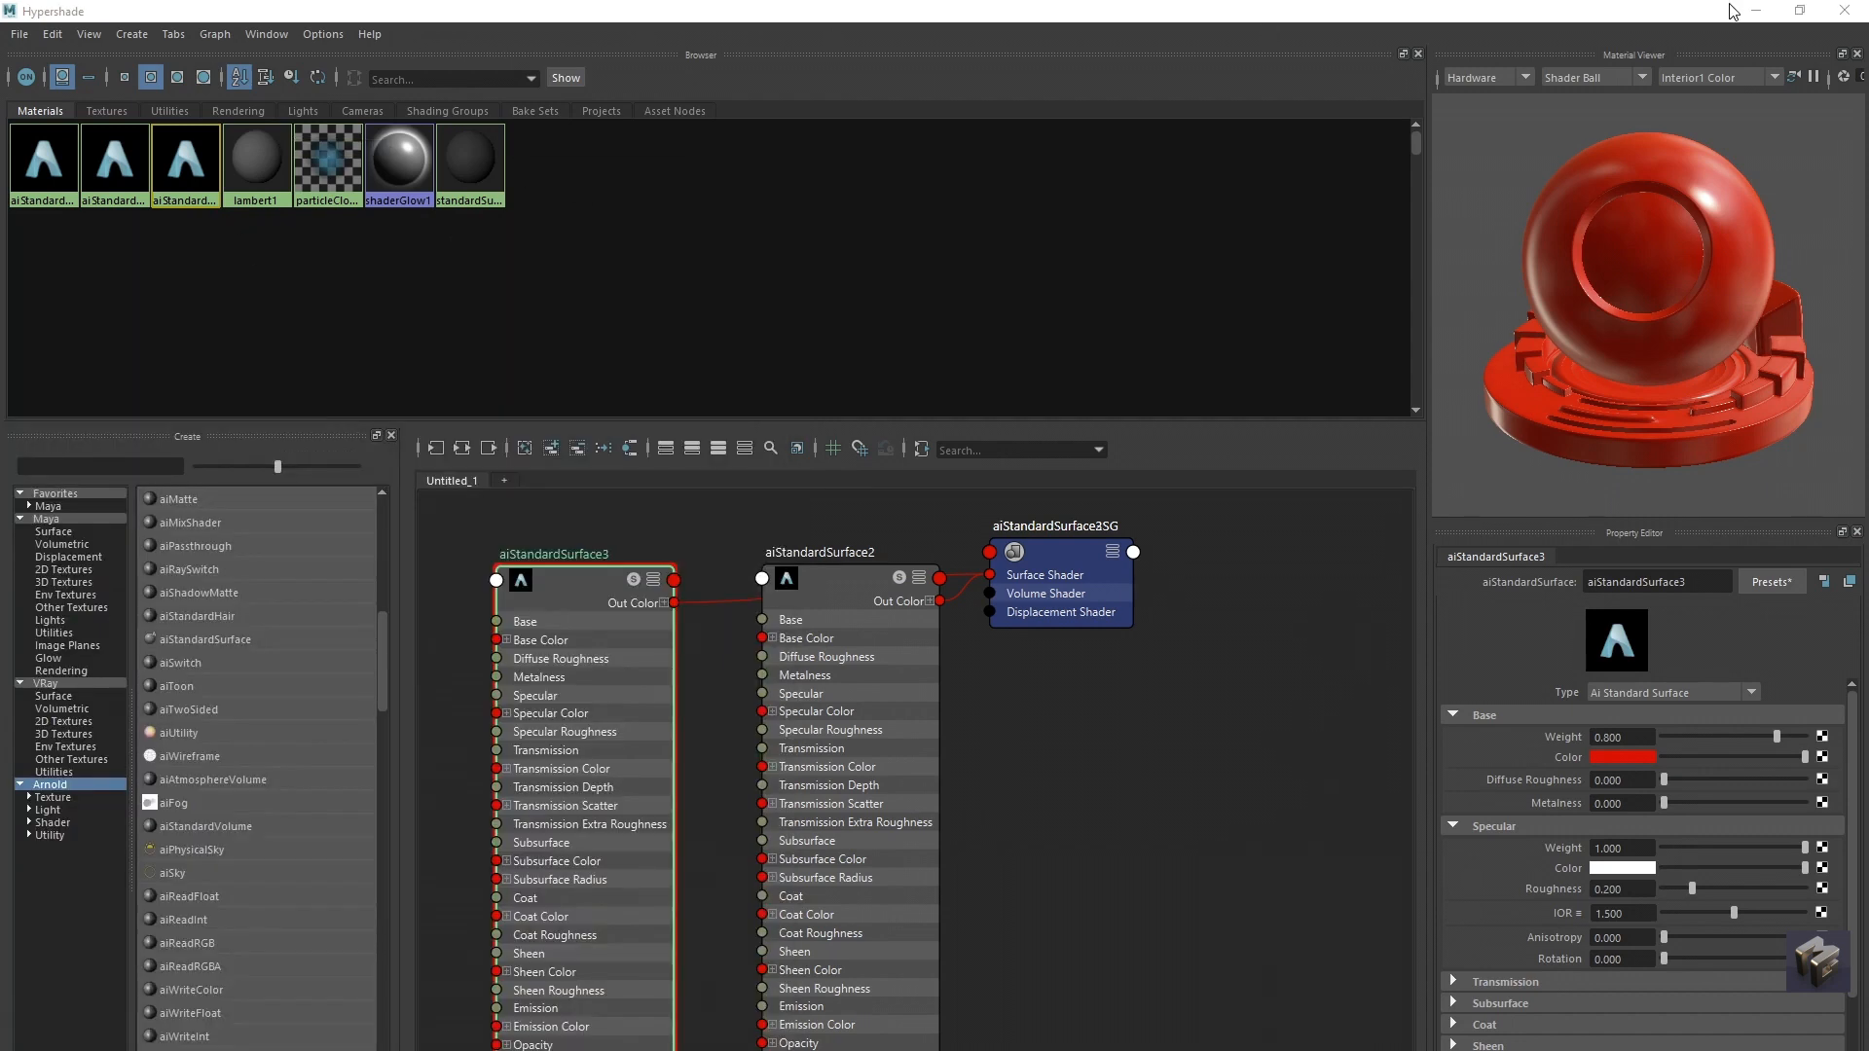
{"action": "left_click", "coordinate": [1843, 11]}
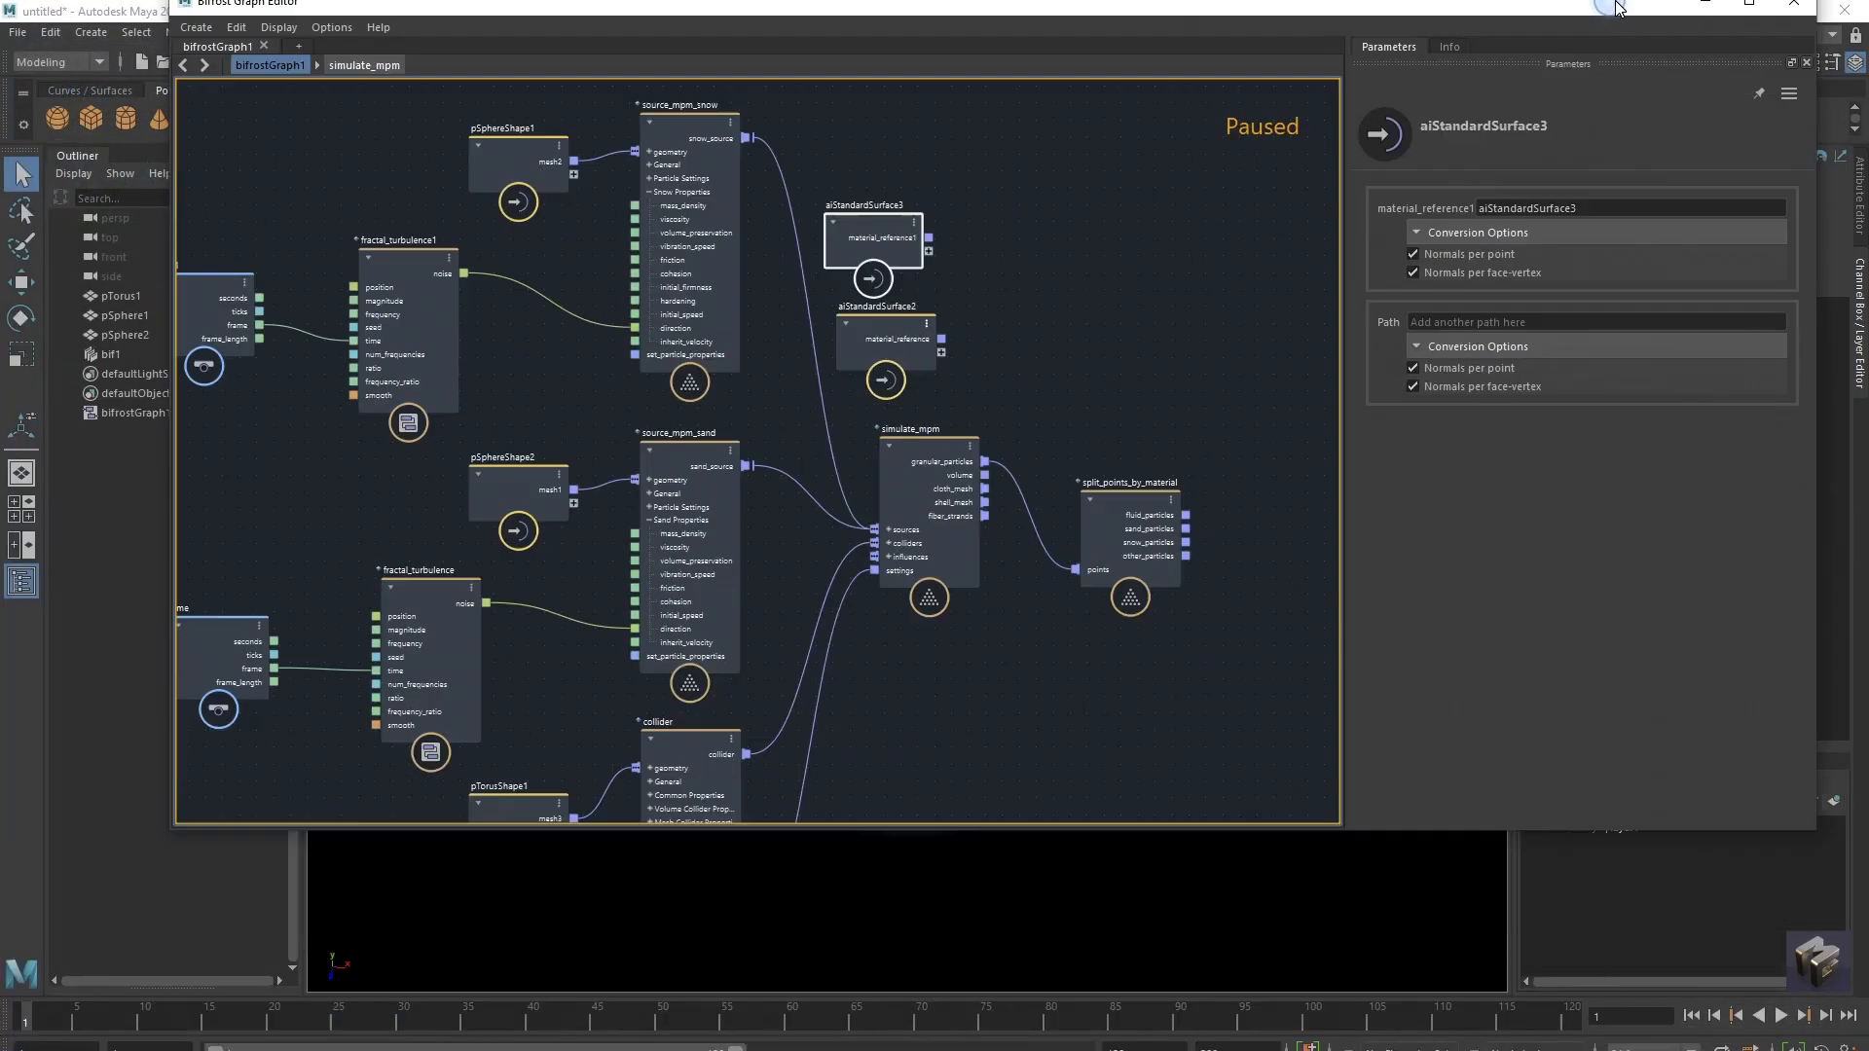
{"action": "double_click", "coordinate": [1617, 8]}
{"action": "left_click_drag", "start_coordinate": [725, 346], "coordinate": [1020, 818]}
{"action": "left_click_drag", "start_coordinate": [704, 290], "coordinate": [862, 890]}
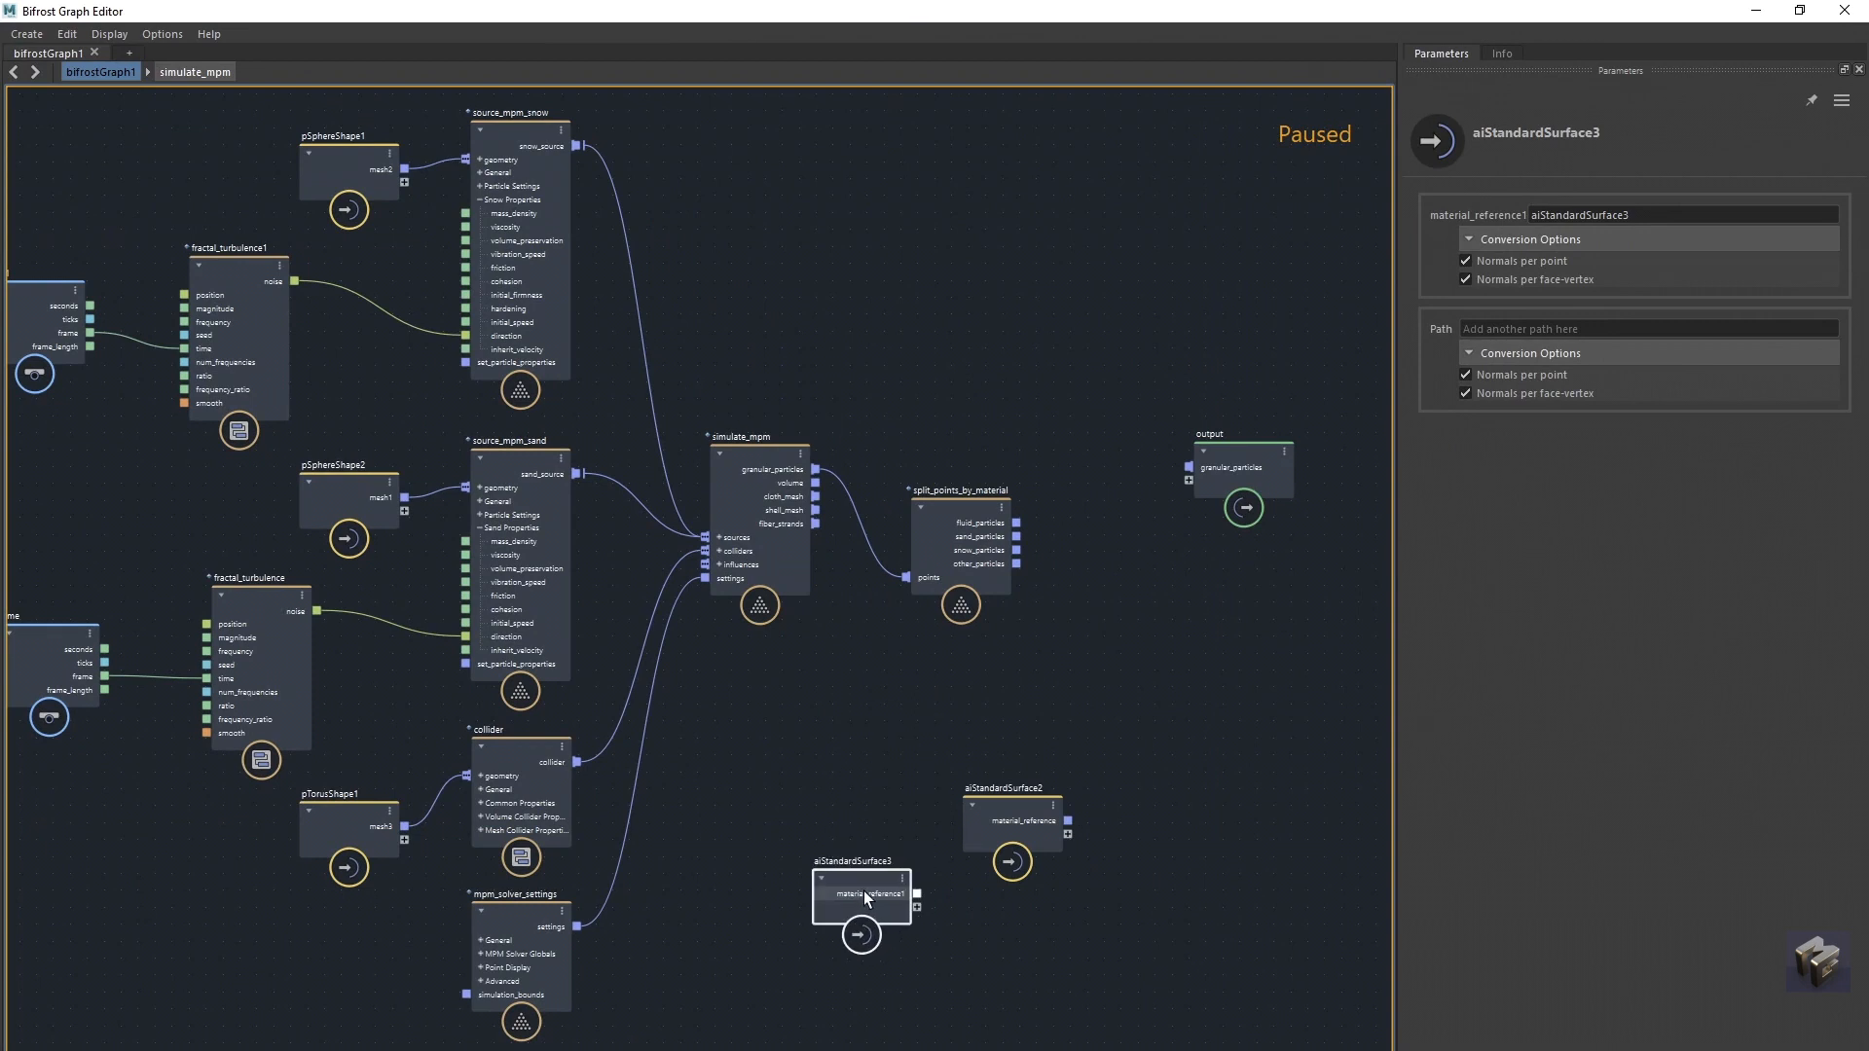
{"action": "left_click_drag", "start_coordinate": [995, 812], "coordinate": [1051, 876]}
Step: Add an assign_material node to the graph below the output node and duplicate it
{"action": "left_click", "coordinate": [1060, 710]}
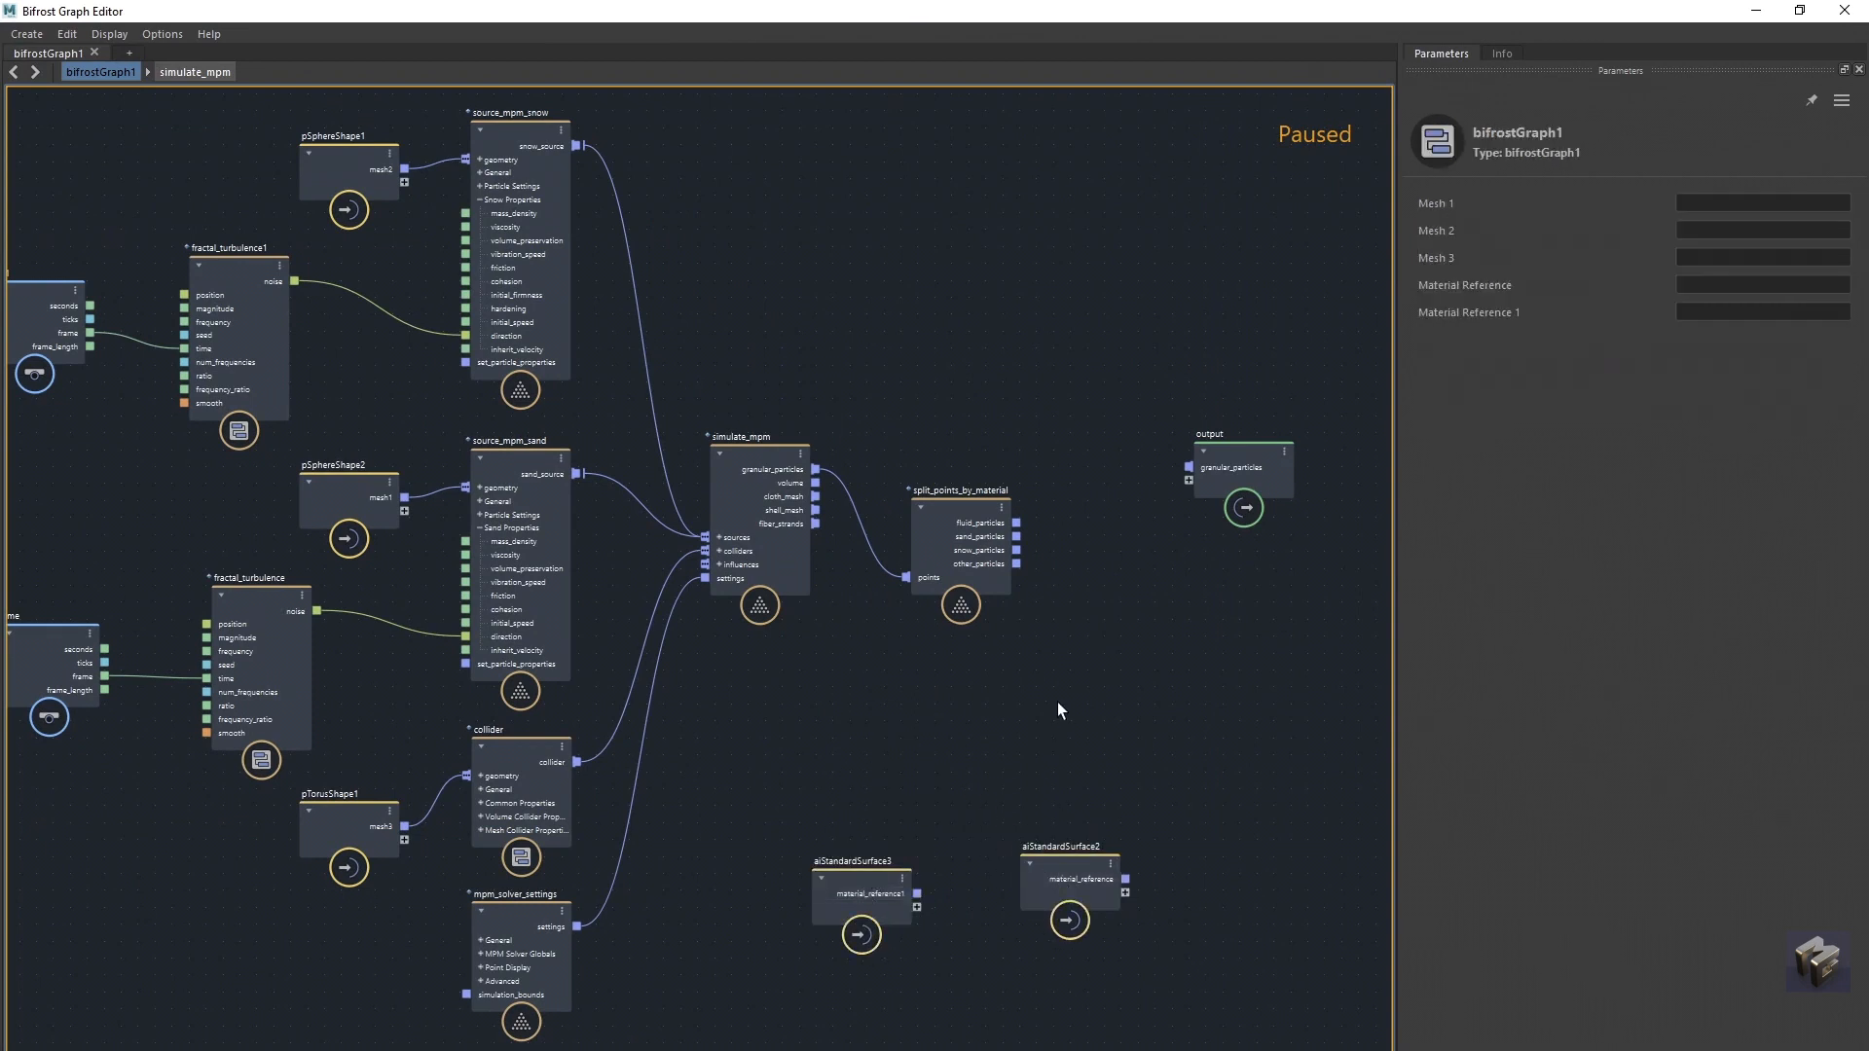
{"action": "key", "text": "Tab"}
{"action": "type", "text": "assign"}
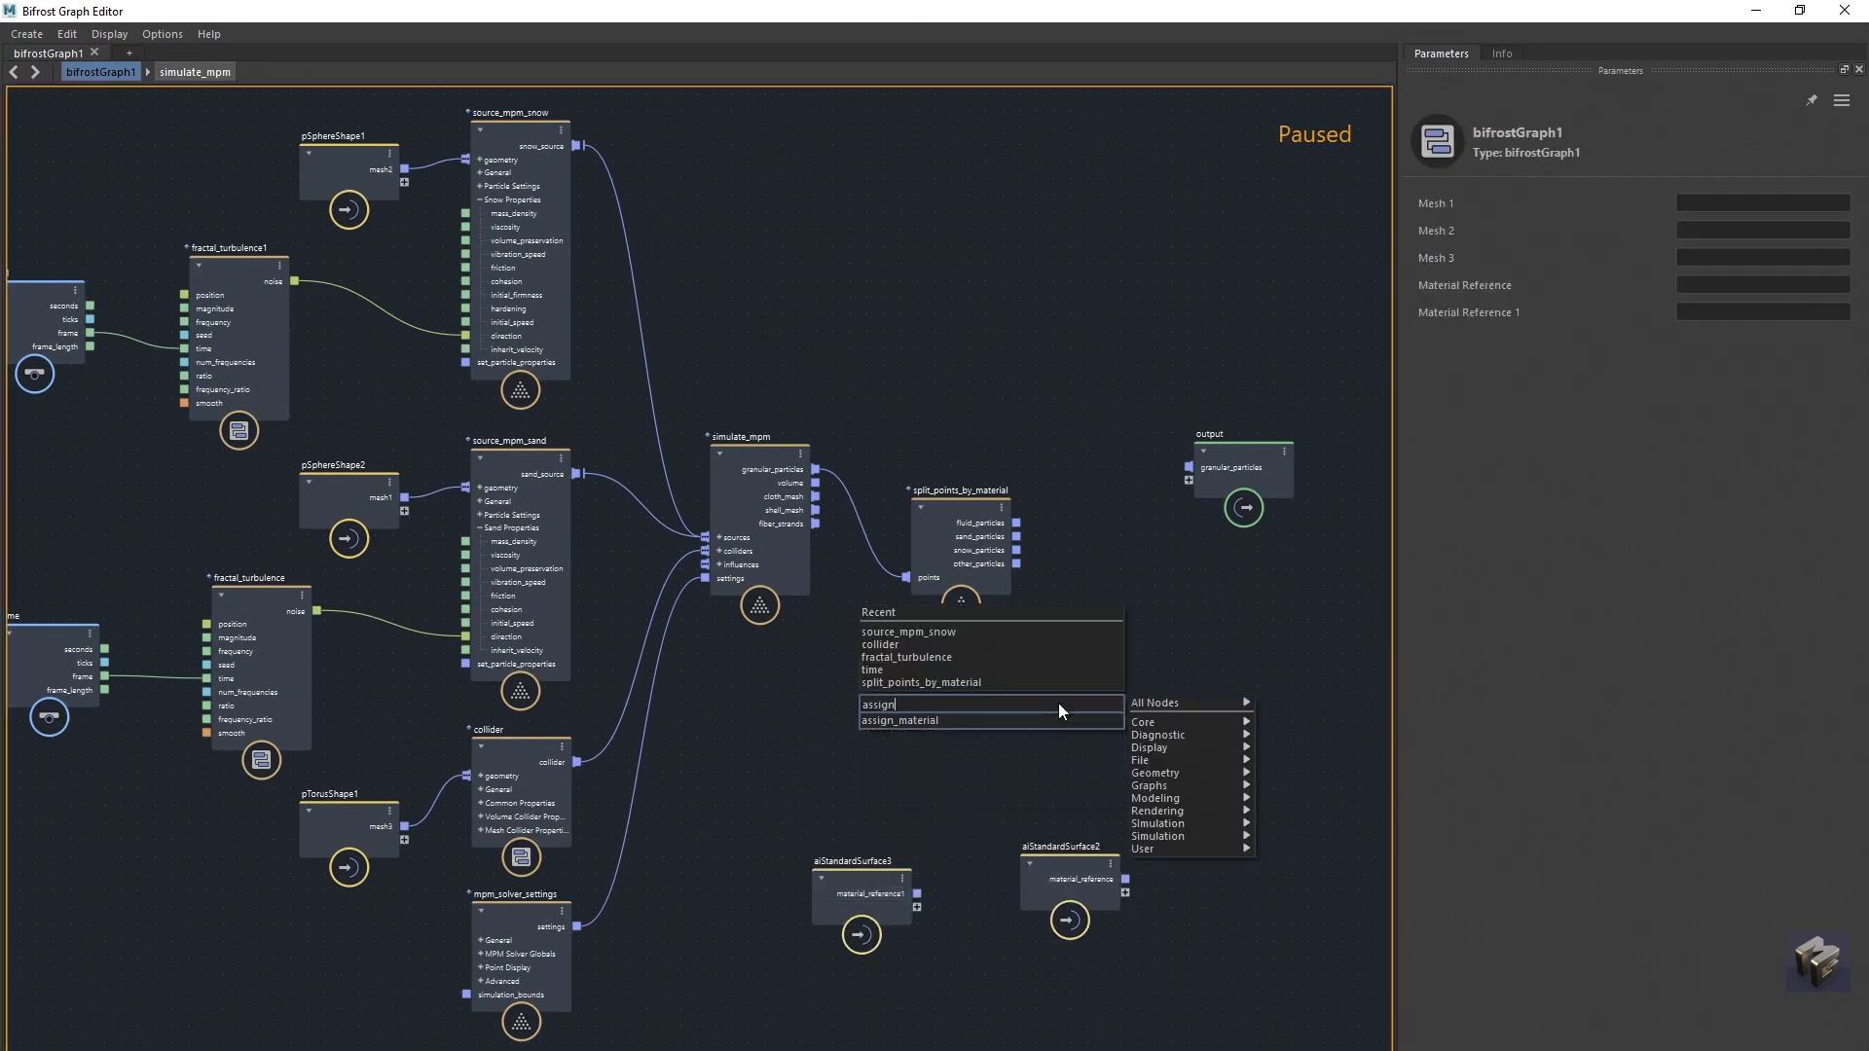
{"action": "left_click", "coordinate": [1060, 722]}
{"action": "left_click_drag", "start_coordinate": [1058, 729], "coordinate": [1213, 621]}
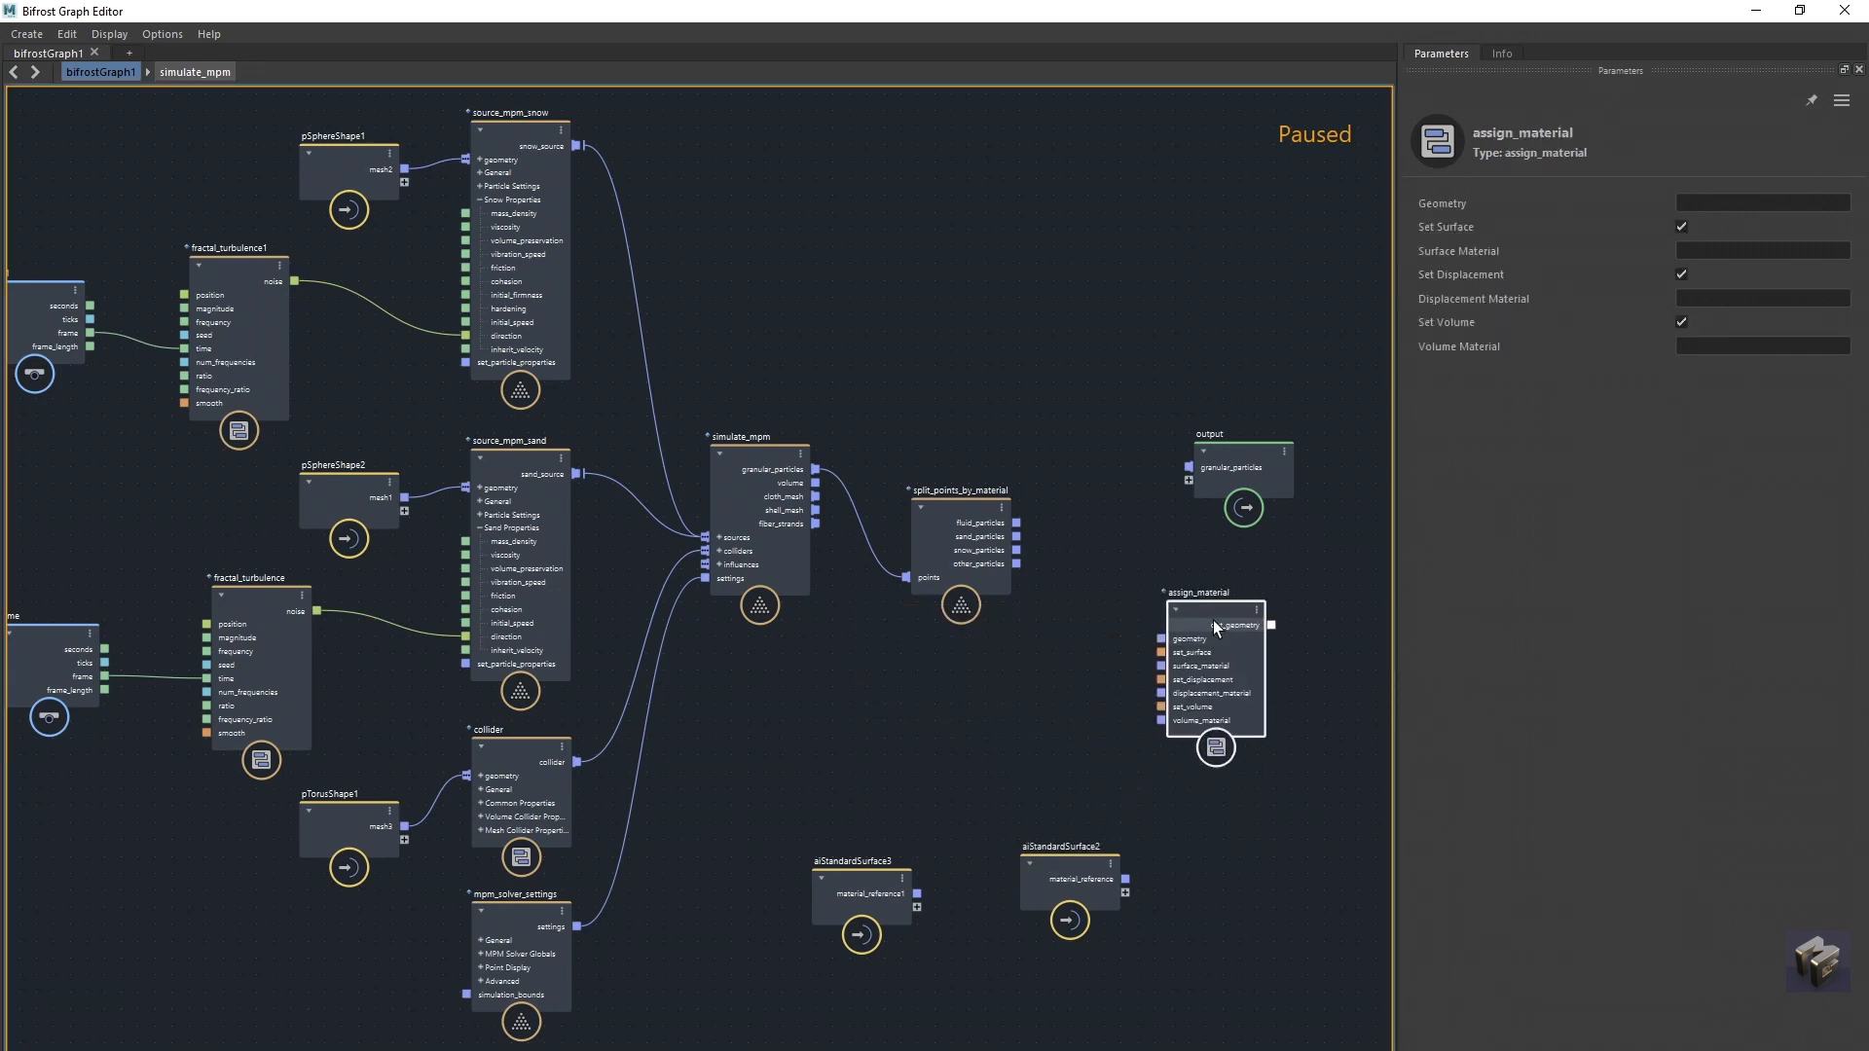
{"action": "key", "text": "ctrl+d"}
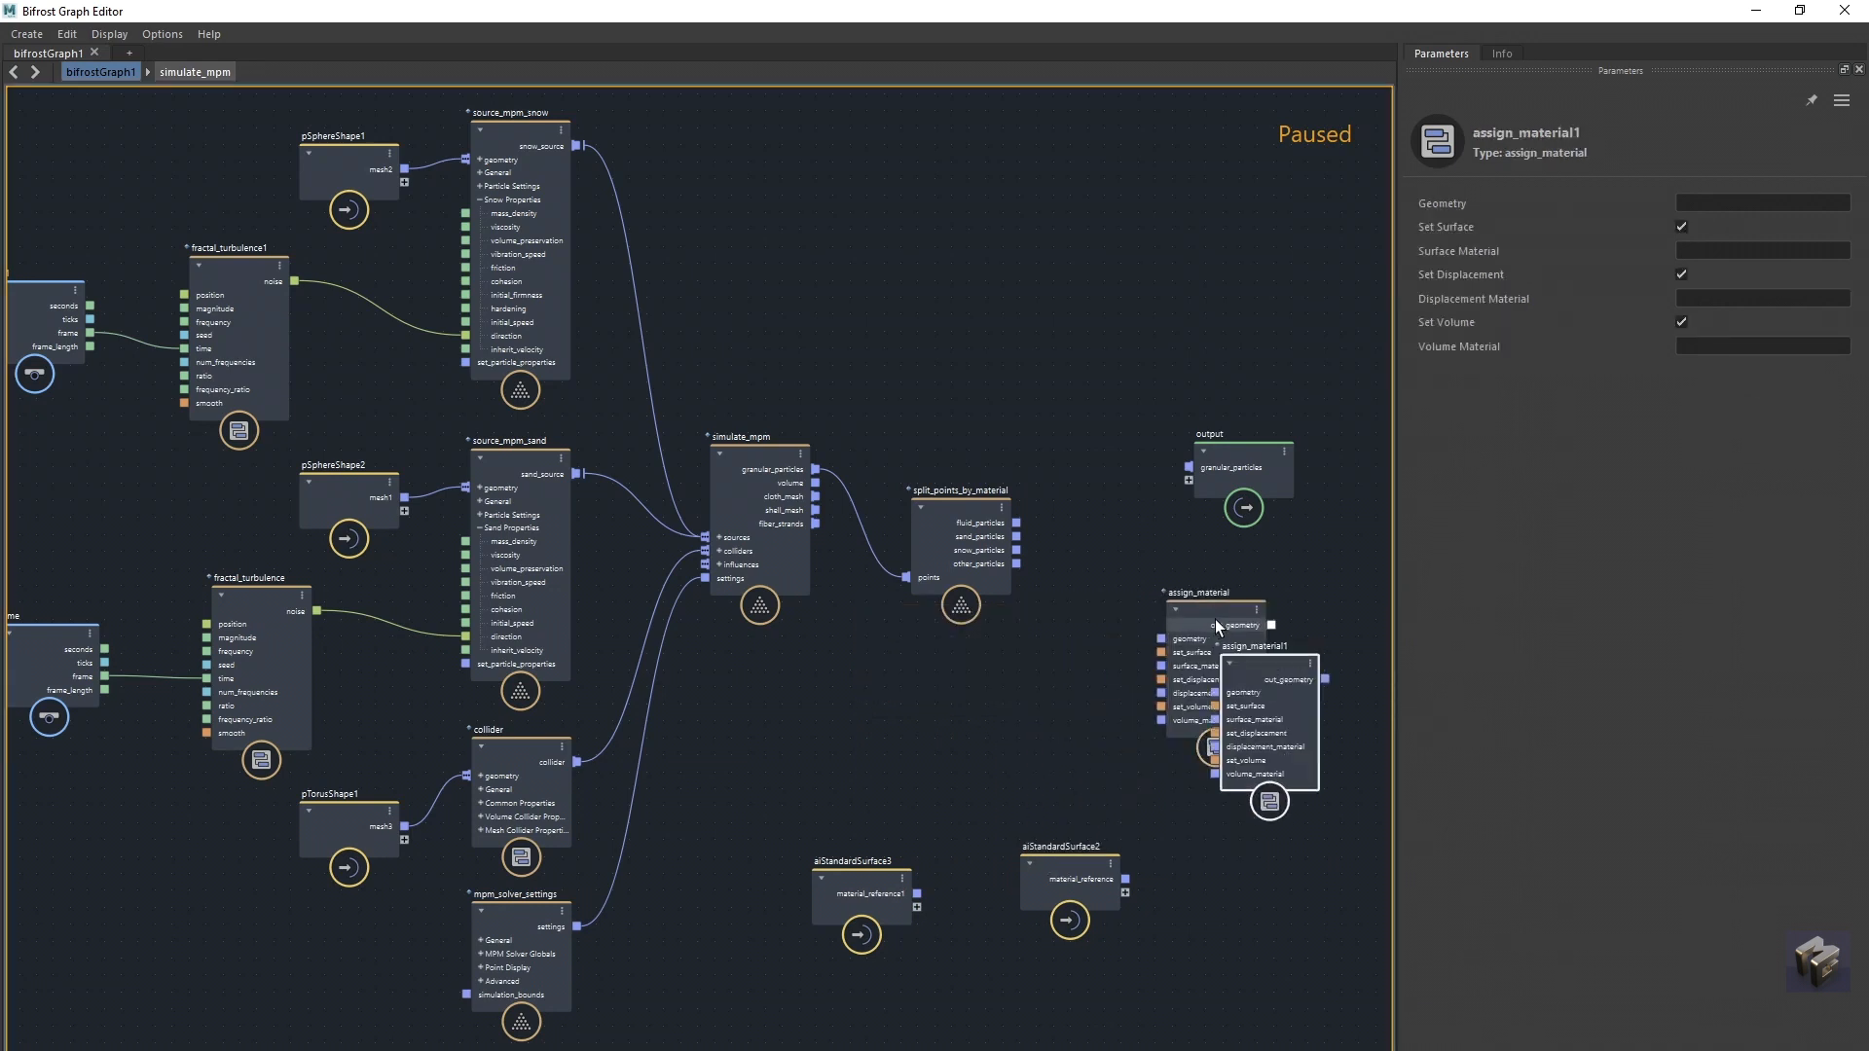
Step: Connect aiStandardSurface2 to assign_material's surface_material and aiStandardSurface3 to assign_material1's surface_material, placing one pair above the split node and one below
{"action": "left_click_drag", "start_coordinate": [1212, 621], "coordinate": [1086, 281]}
{"action": "left_click_drag", "start_coordinate": [1065, 873], "coordinate": [837, 184]}
{"action": "left_click_drag", "start_coordinate": [1067, 273], "coordinate": [1074, 269]}
{"action": "left_click_drag", "start_coordinate": [839, 206], "coordinate": [1042, 317]}
{"action": "left_click_drag", "start_coordinate": [1258, 675], "coordinate": [1222, 683]}
{"action": "left_click_drag", "start_coordinate": [850, 907], "coordinate": [1140, 685]}
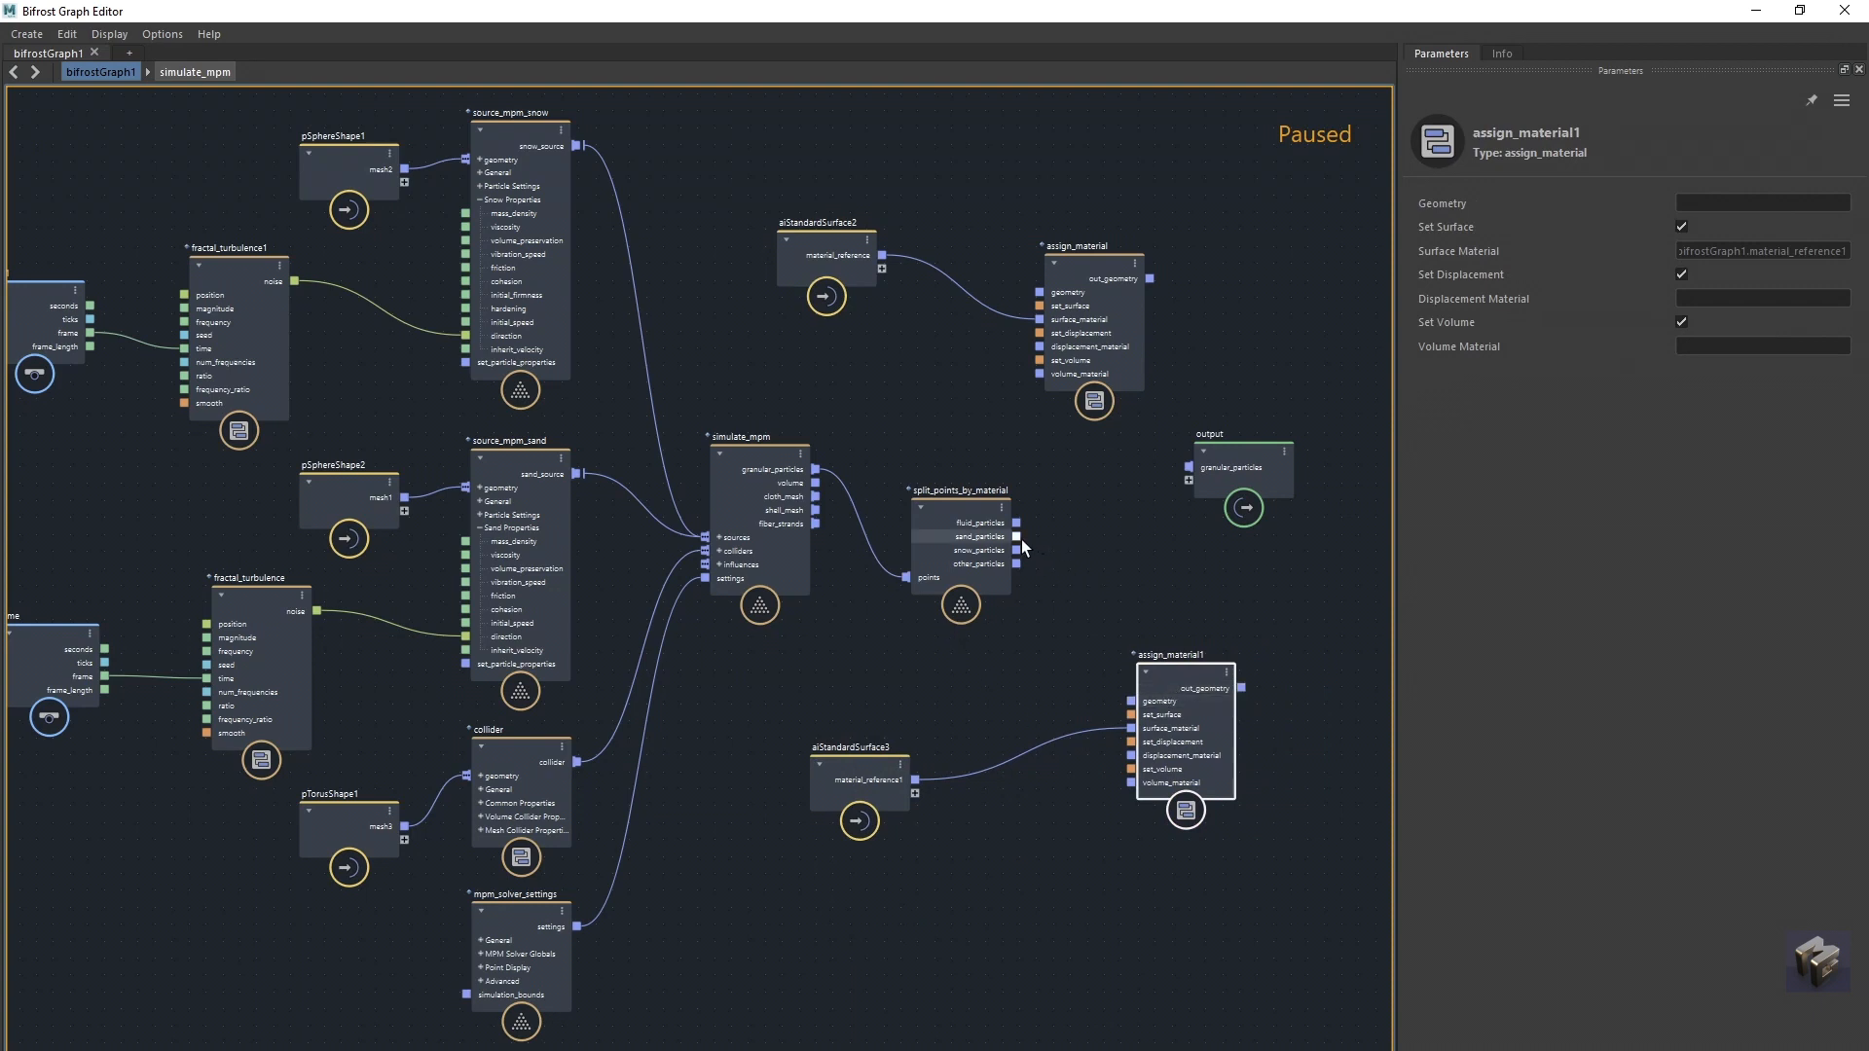
Step: Connect sand_particles to assign_material1's geometry and snow_particles to assign_material's geometry, shifting the output node slightly aside
{"action": "left_click_drag", "start_coordinate": [1045, 564], "coordinate": [1134, 702]}
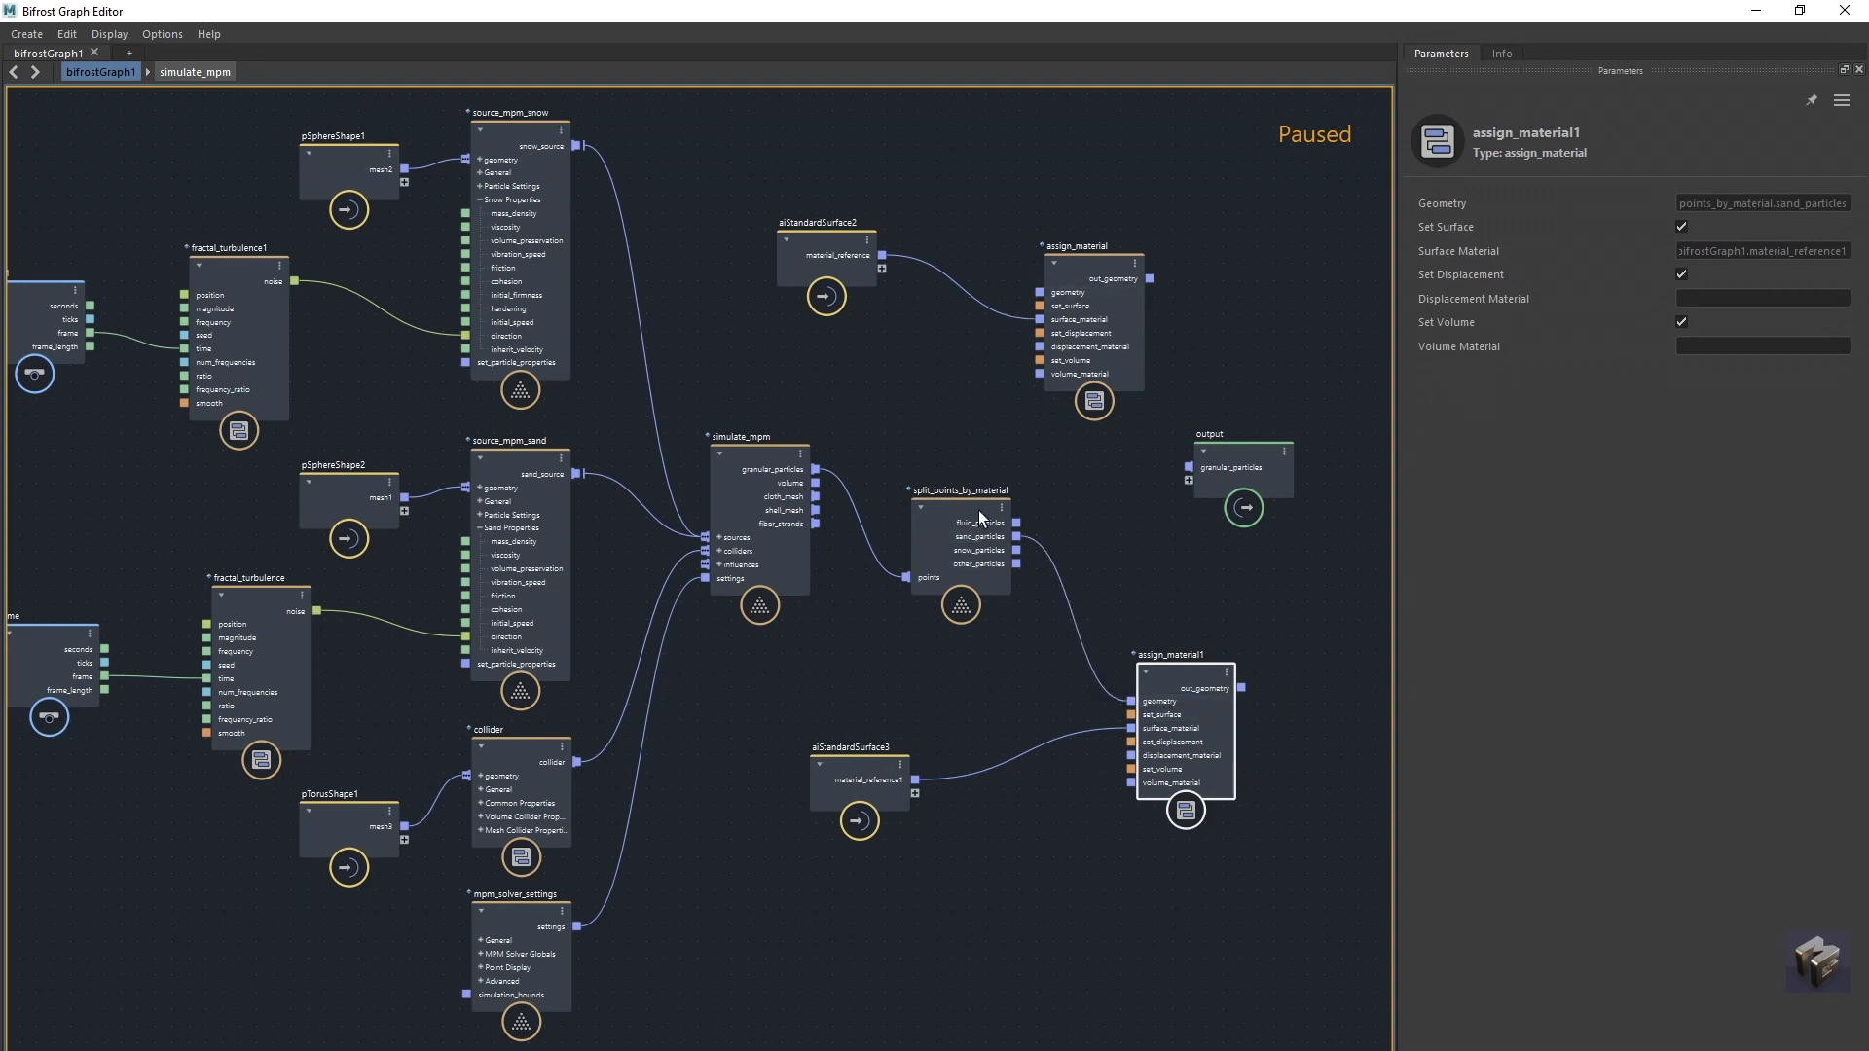
{"action": "left_click_drag", "start_coordinate": [978, 510], "coordinate": [1039, 292]}
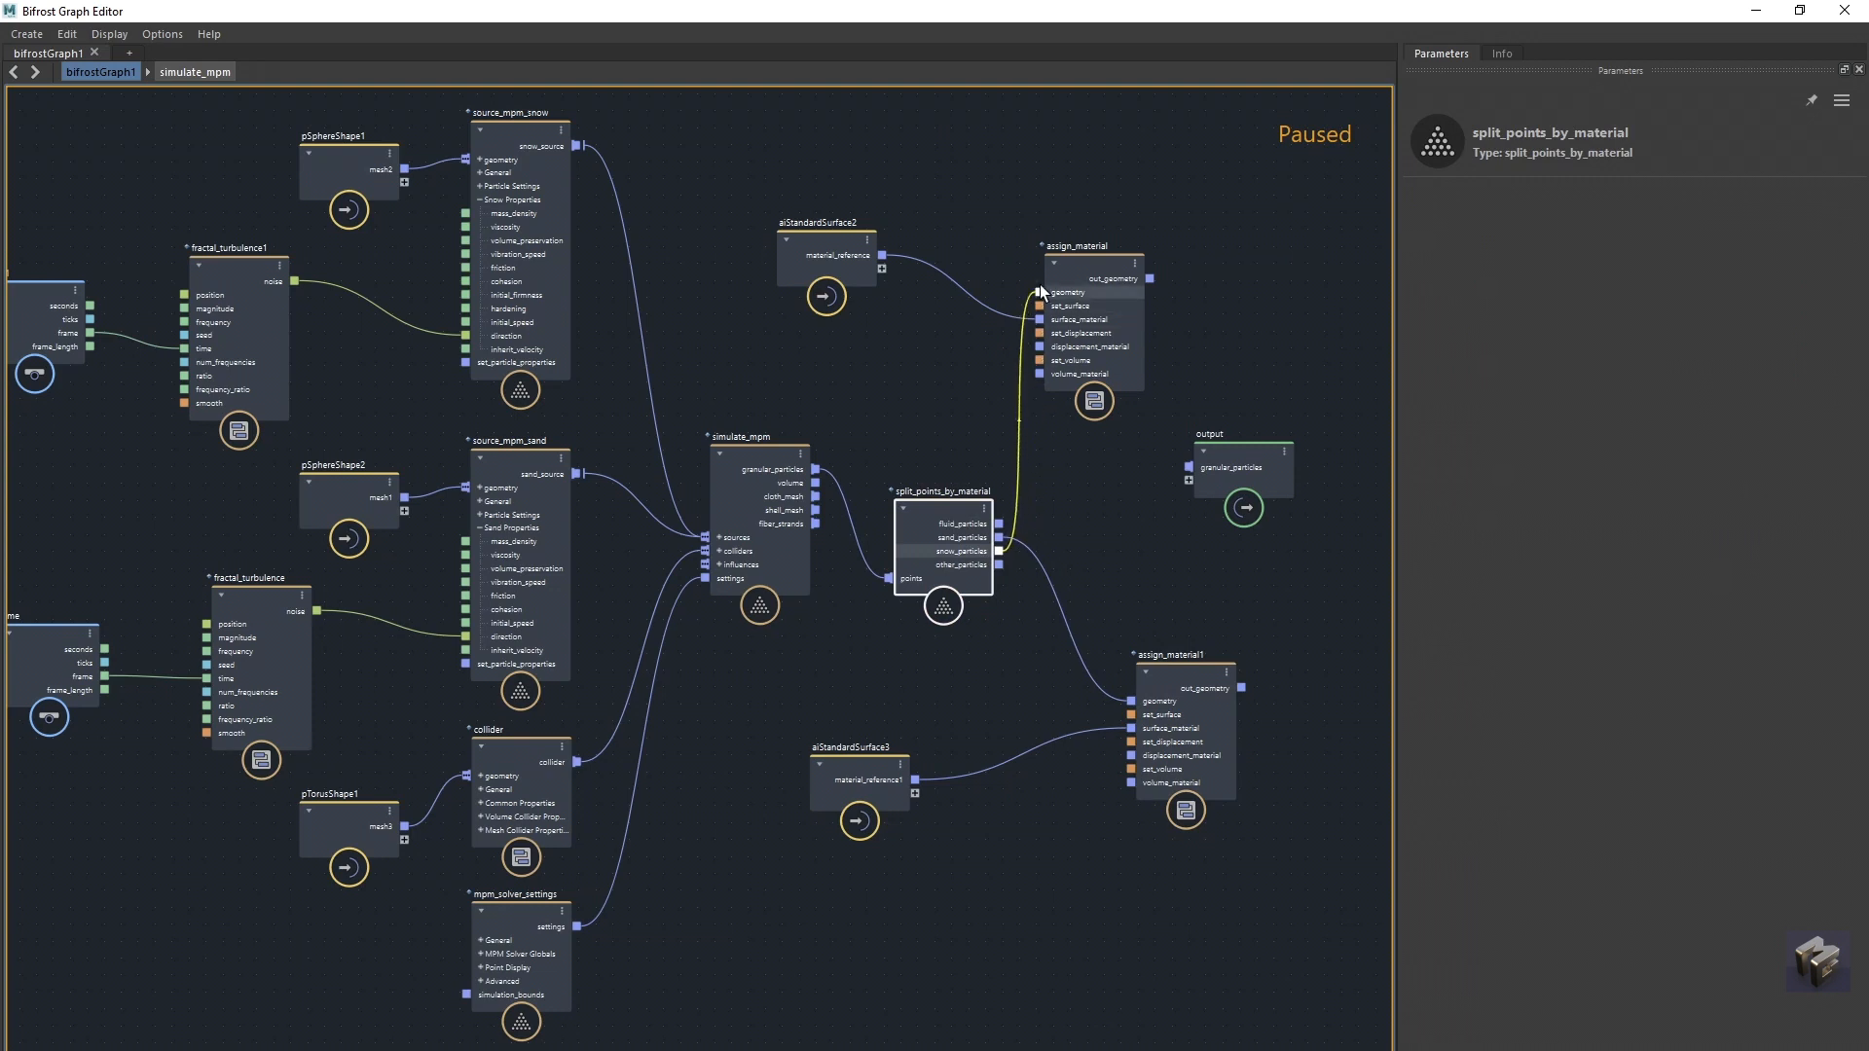
{"action": "left_click_drag", "start_coordinate": [1235, 452], "coordinate": [1276, 452]}
Step: Reposition the aiStandardSurface3, assign_material and aiStandardSurface2 nodes to space out the material branches
{"action": "middle_click_drag", "start_coordinate": [1076, 556], "coordinate": [911, 535]}
{"action": "scroll", "coordinate": [925, 588], "scroll_direction": "down", "scroll_amount": 1}
{"action": "left_click_drag", "start_coordinate": [702, 712], "coordinate": [761, 744]}
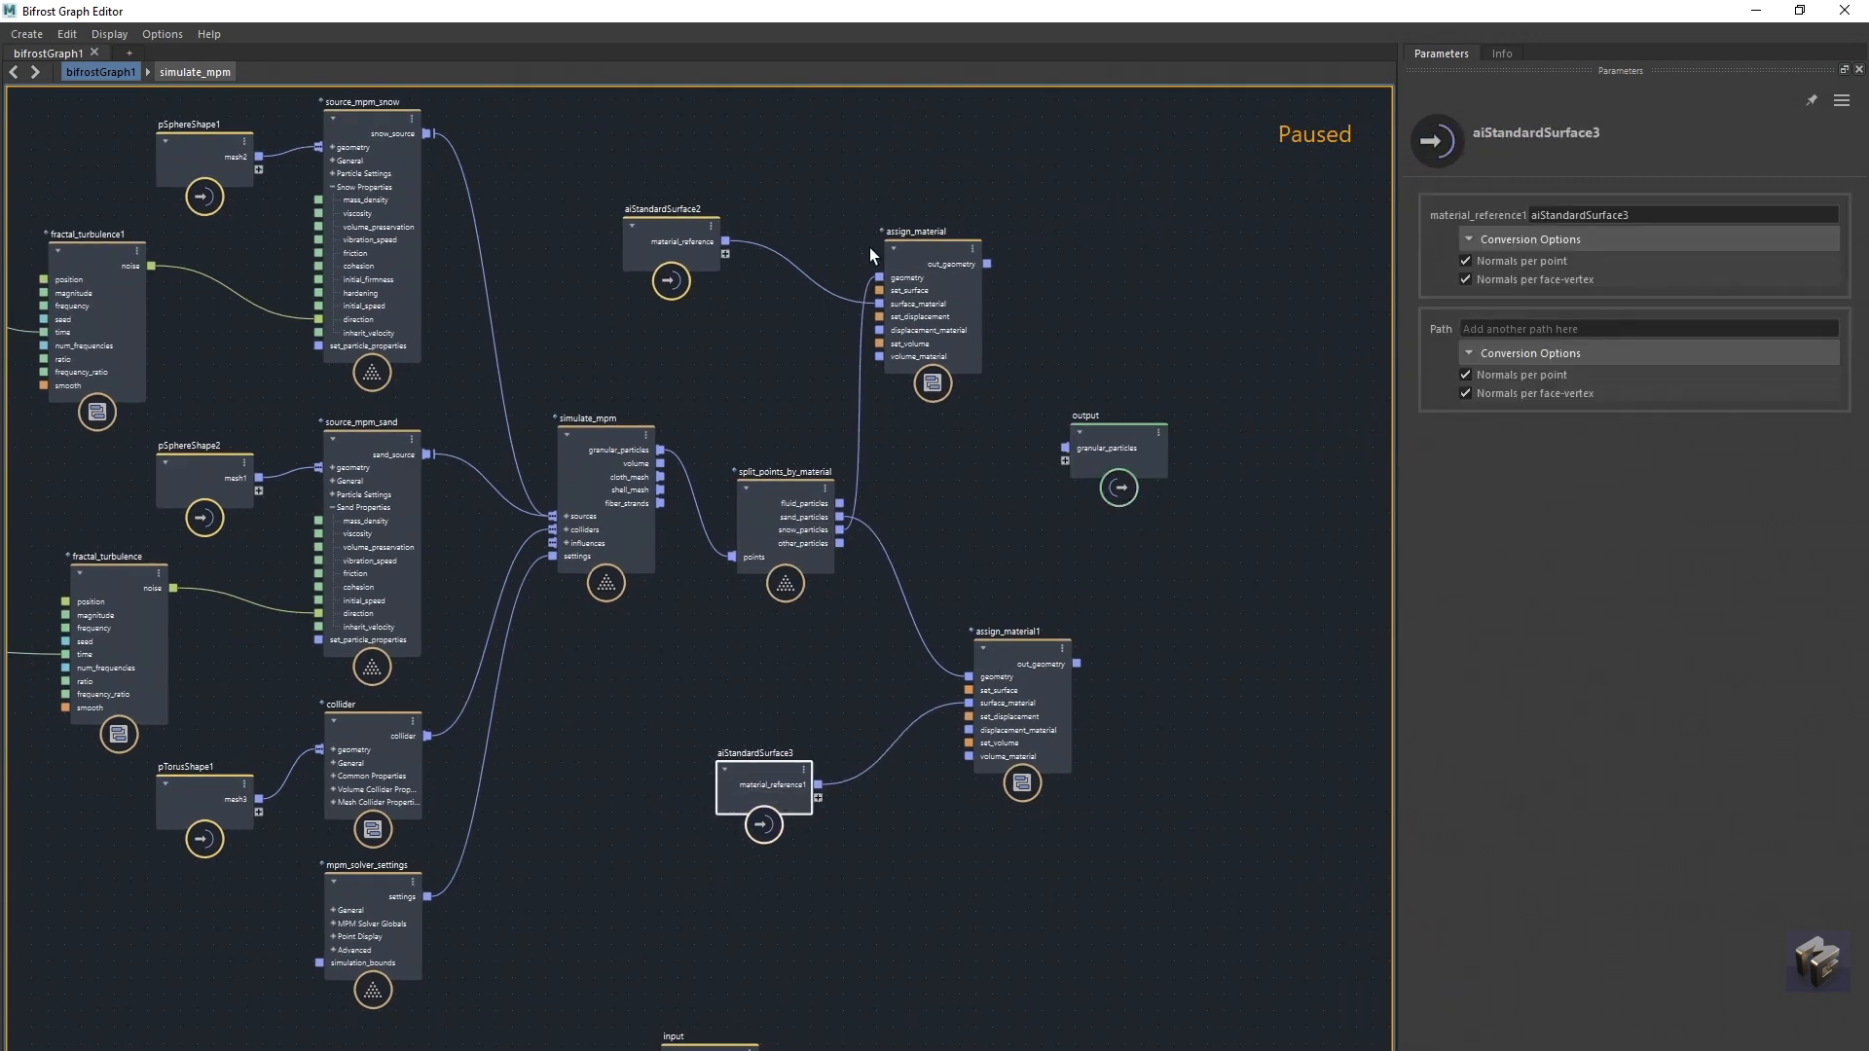
{"action": "left_click_drag", "start_coordinate": [918, 242], "coordinate": [997, 259]}
{"action": "left_click", "coordinate": [703, 241]}
{"action": "left_click_drag", "start_coordinate": [703, 242], "coordinate": [805, 254]}
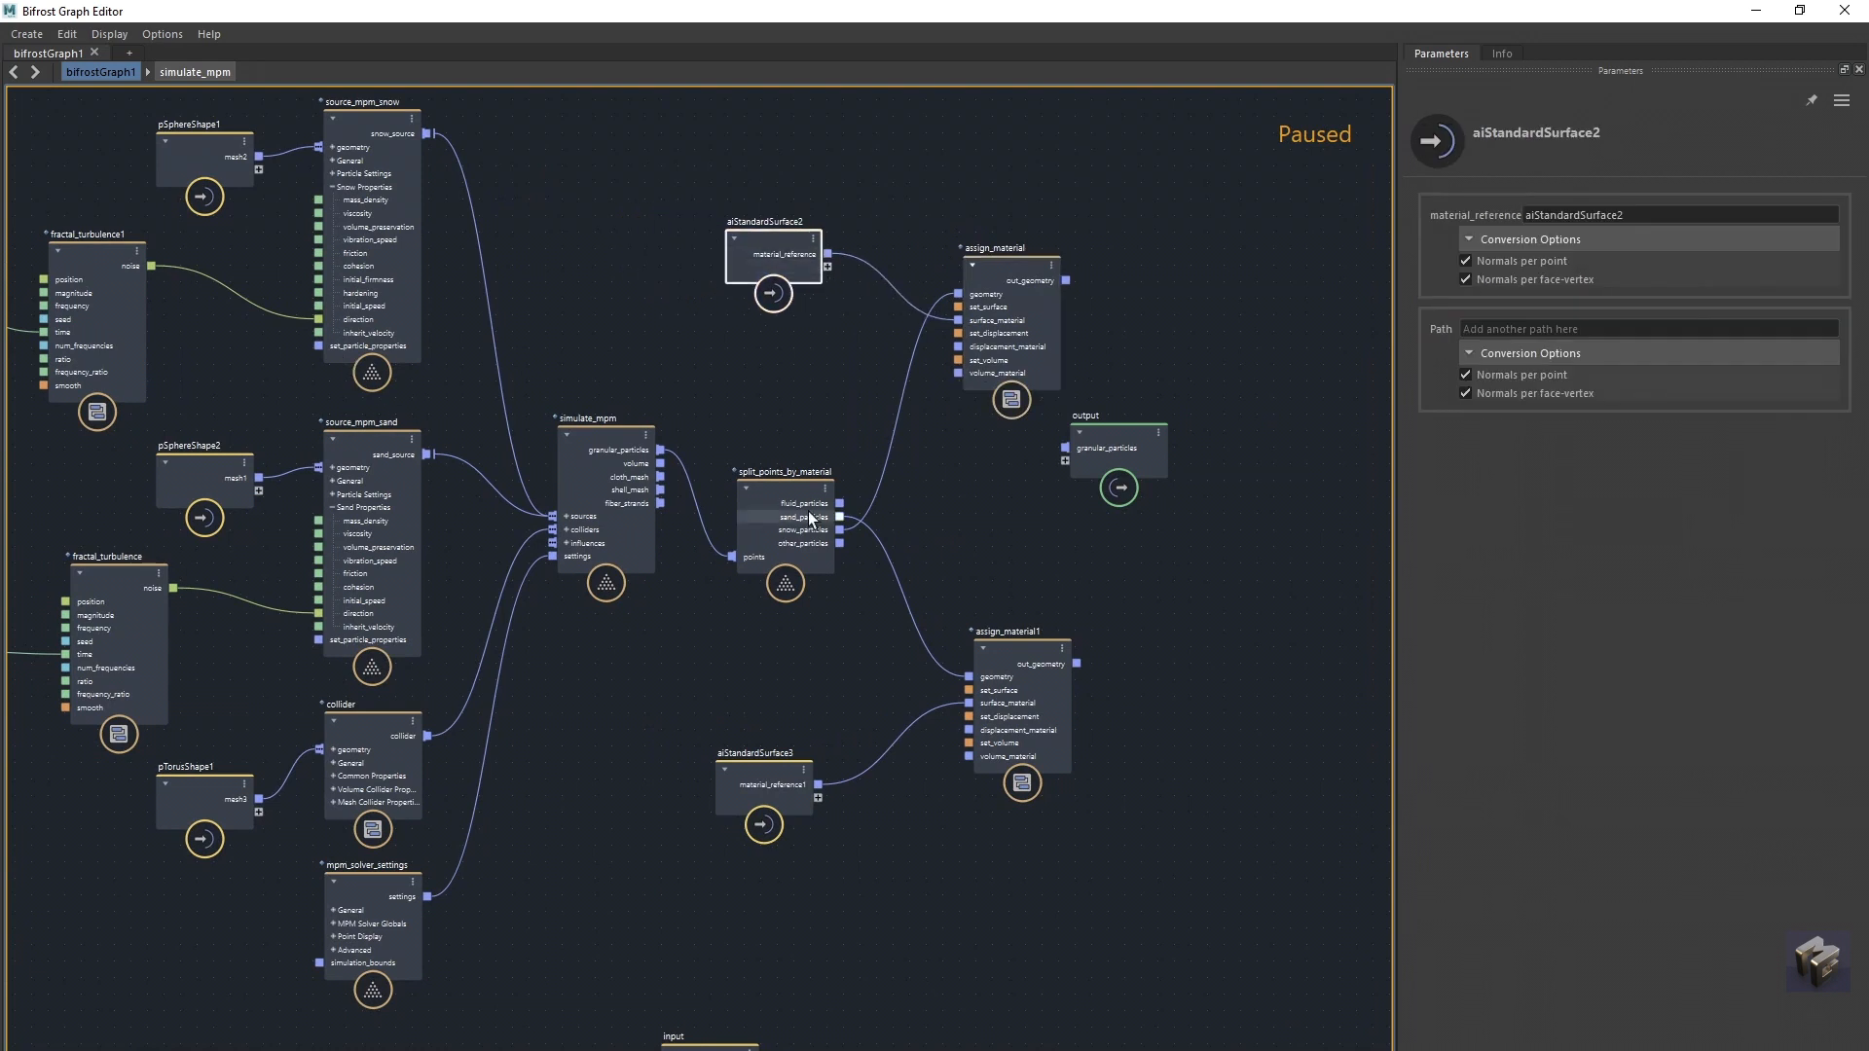
Step: Move the output node farther from the material branches and bring the two assign_material nodes closer together vertically
{"action": "left_click_drag", "start_coordinate": [1094, 442], "coordinate": [1324, 509]}
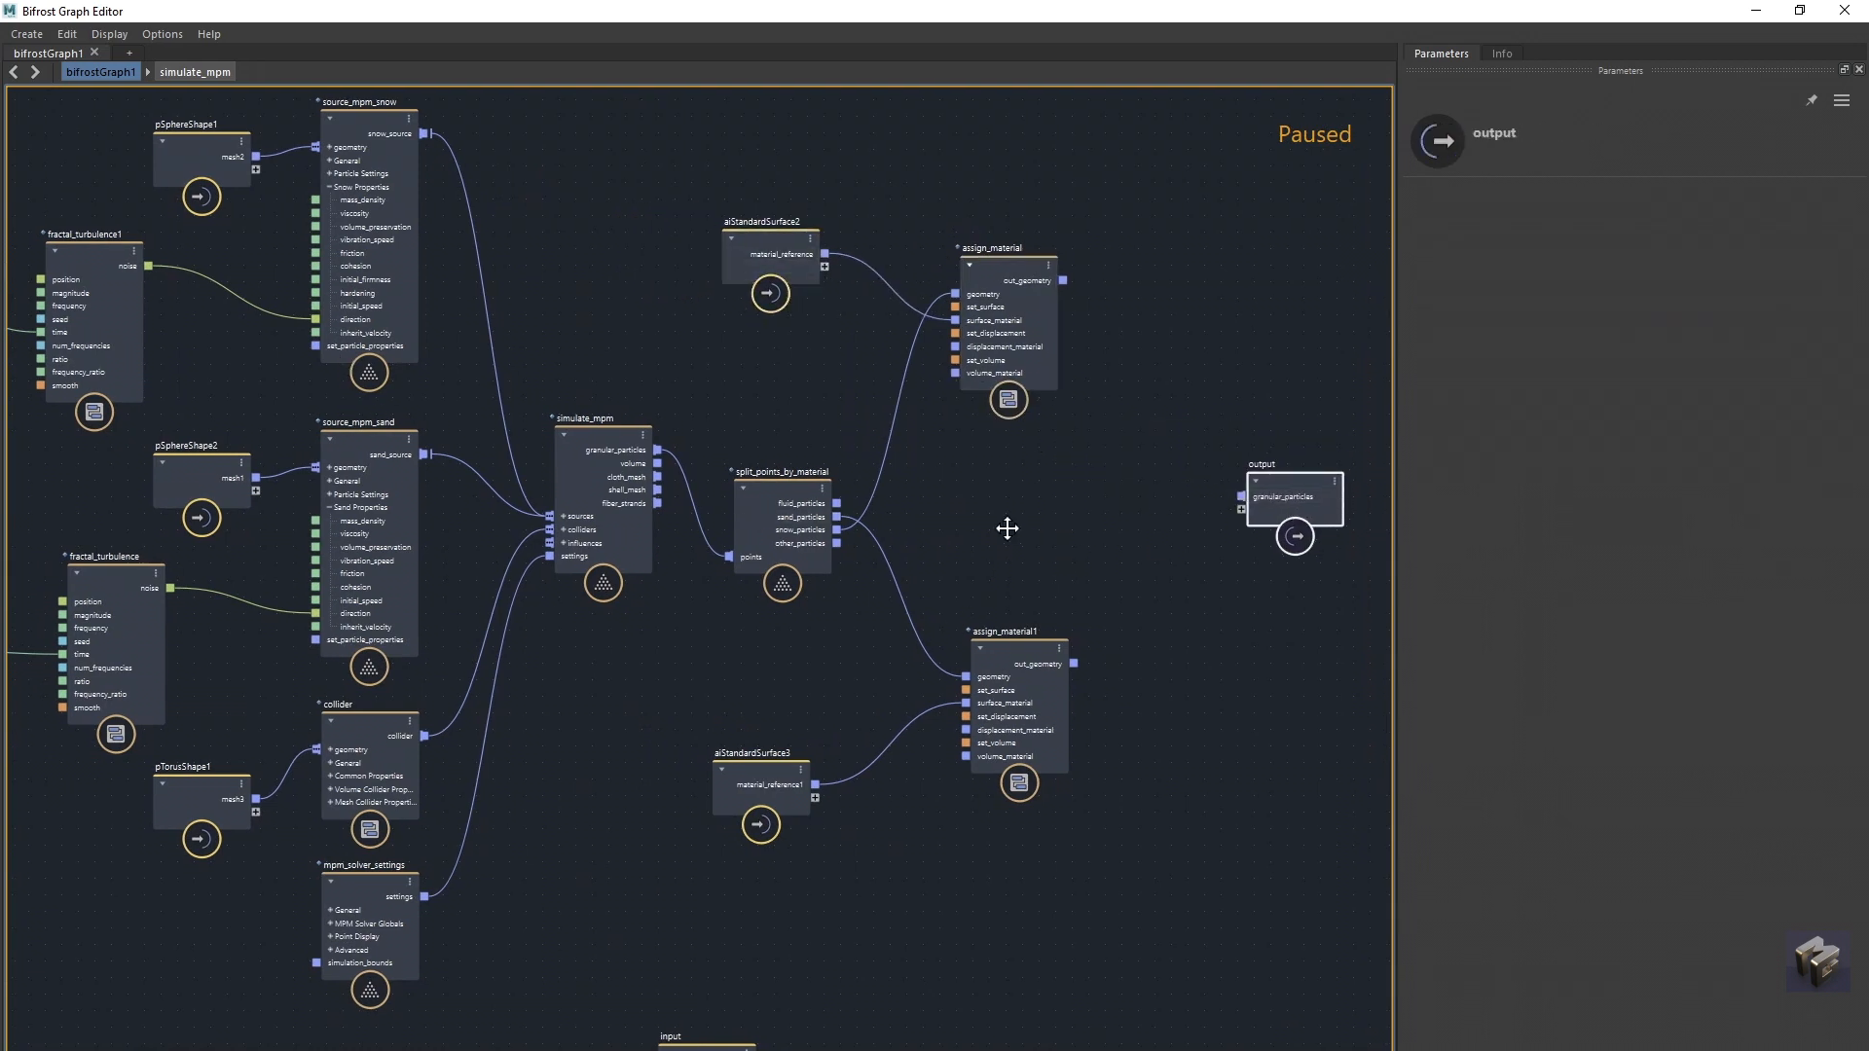
{"action": "middle_click_drag", "start_coordinate": [1005, 525], "coordinate": [955, 522]}
{"action": "left_click_drag", "start_coordinate": [962, 283], "coordinate": [978, 350]}
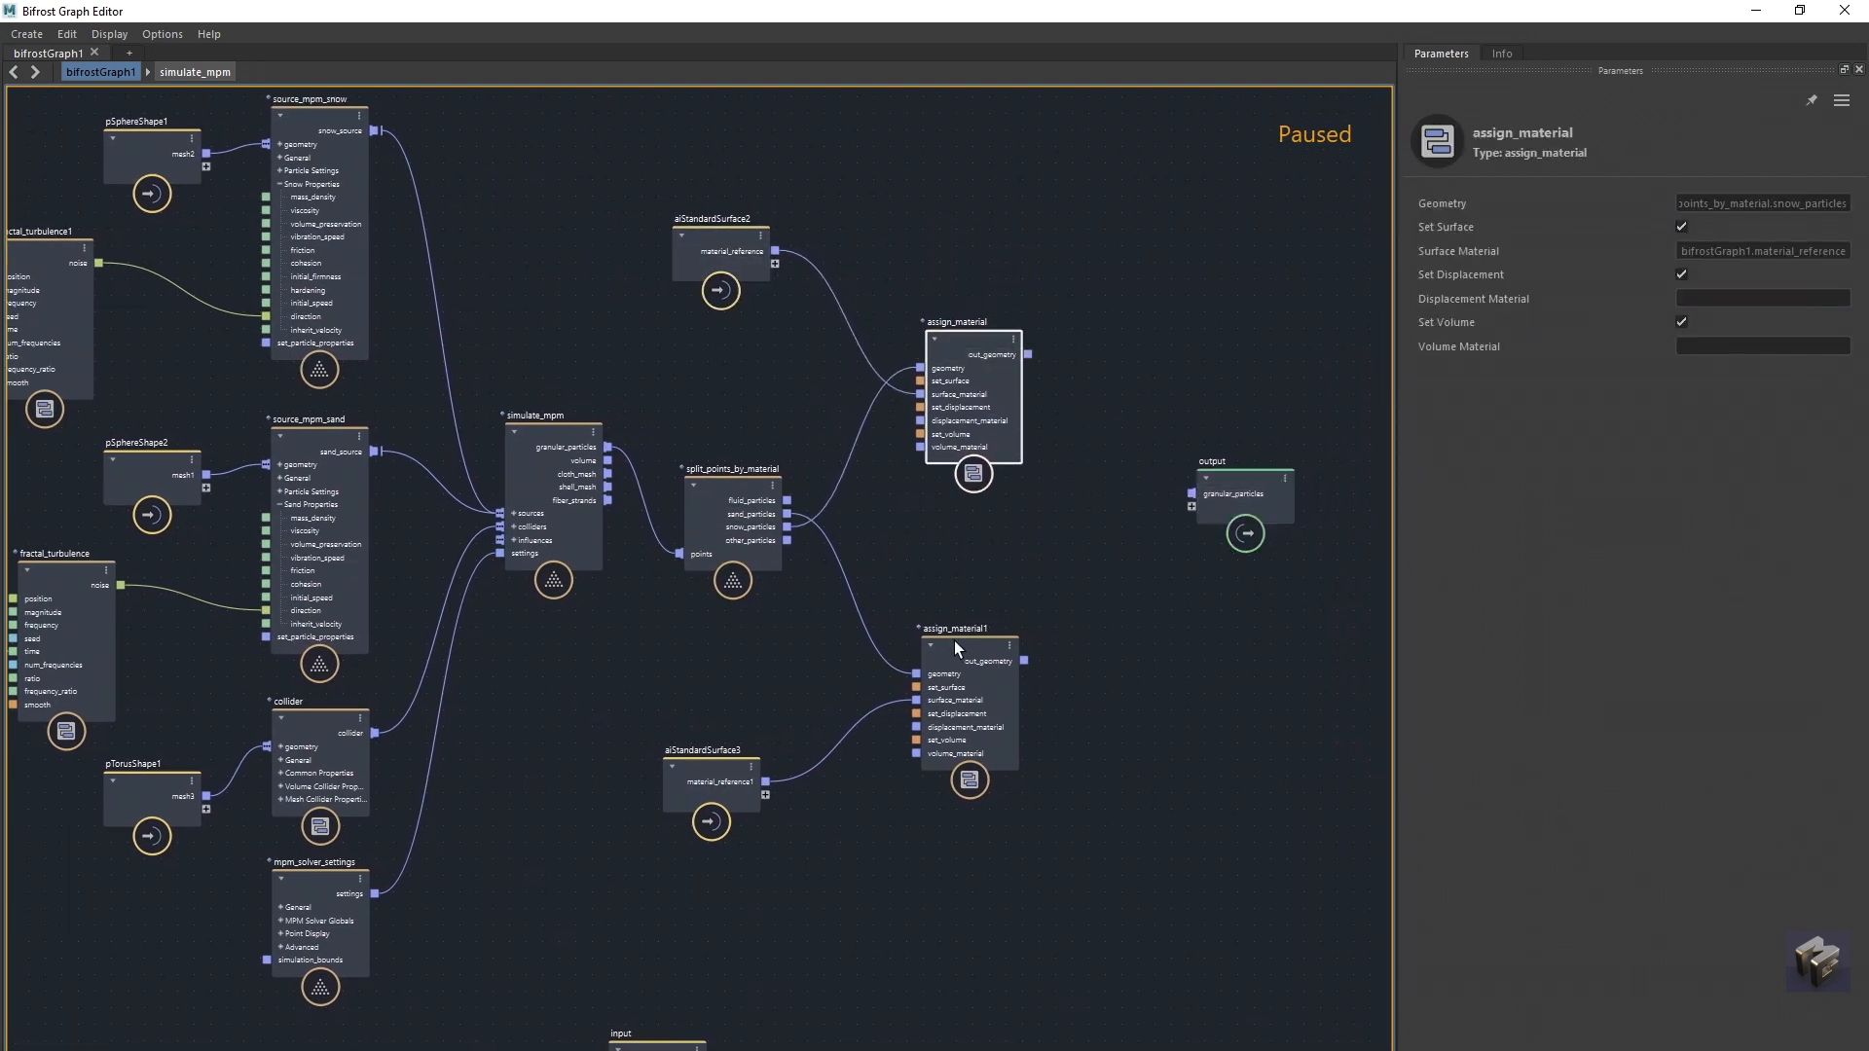
{"action": "left_click_drag", "start_coordinate": [953, 640], "coordinate": [955, 617]}
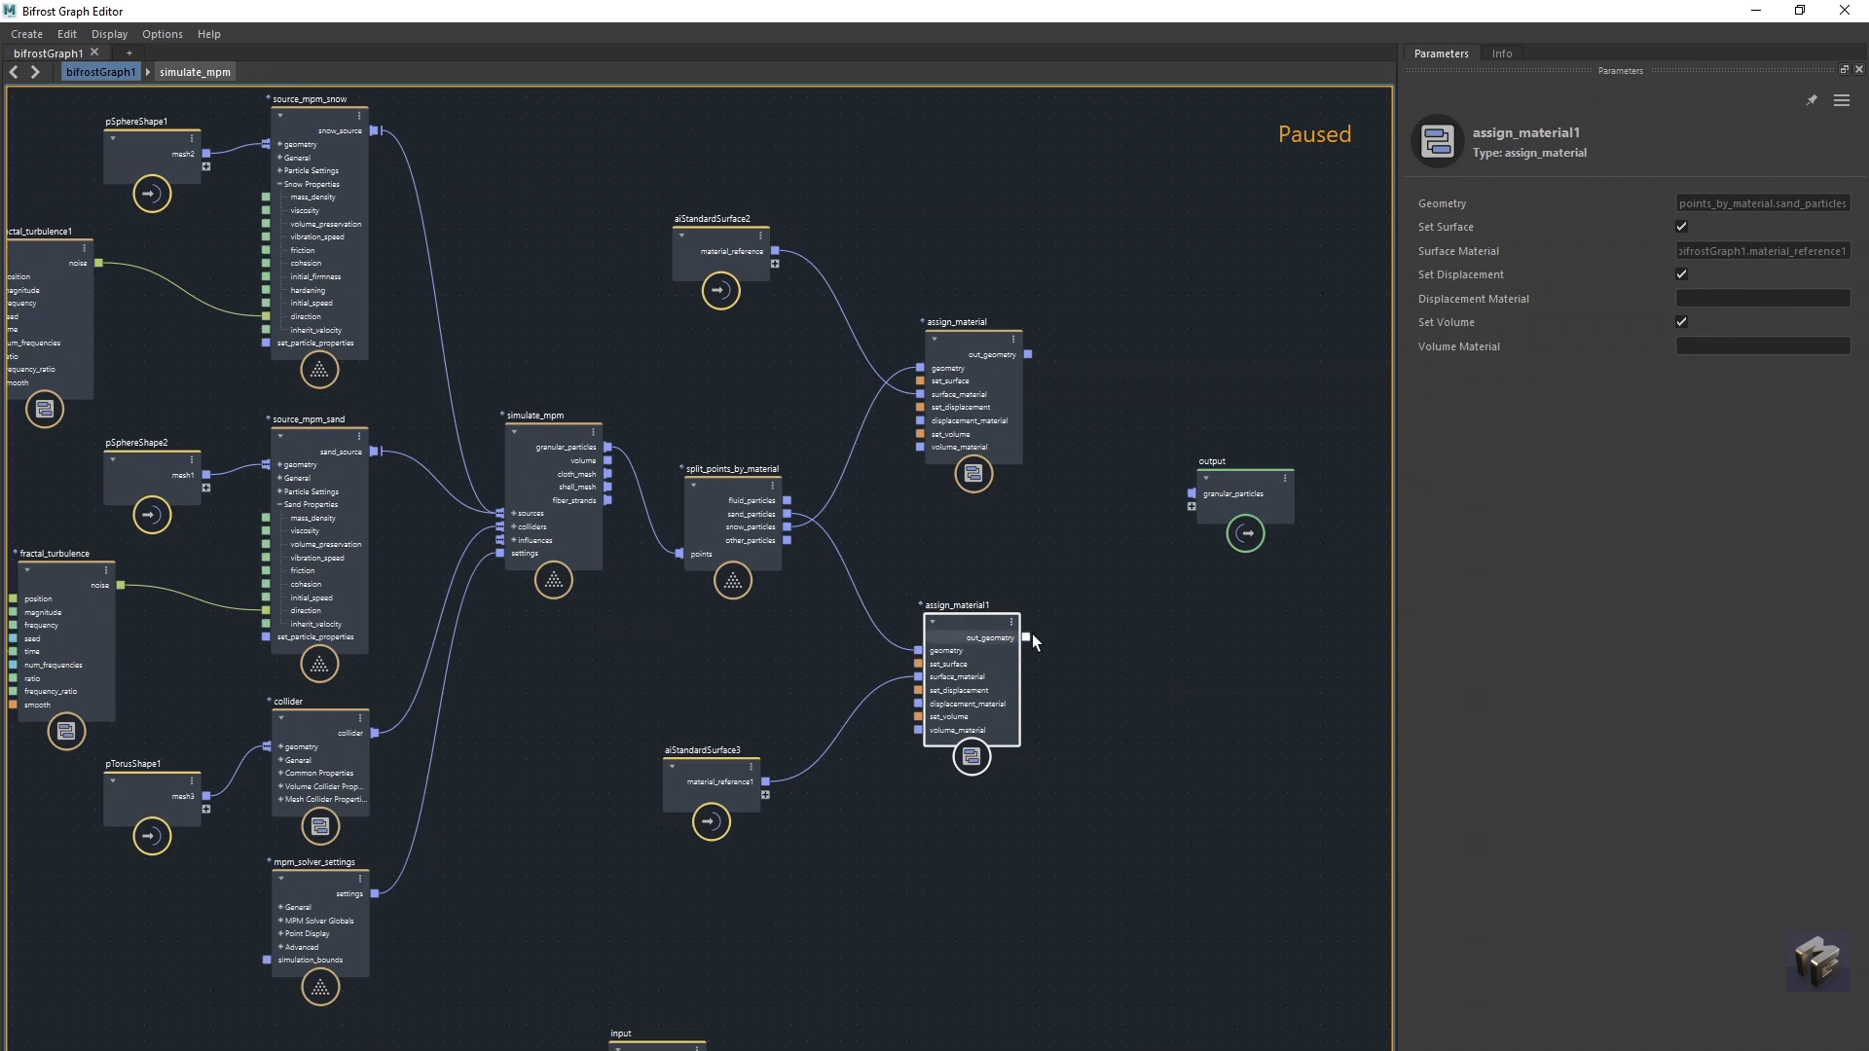
{"action": "left_click", "coordinate": [1047, 545]}
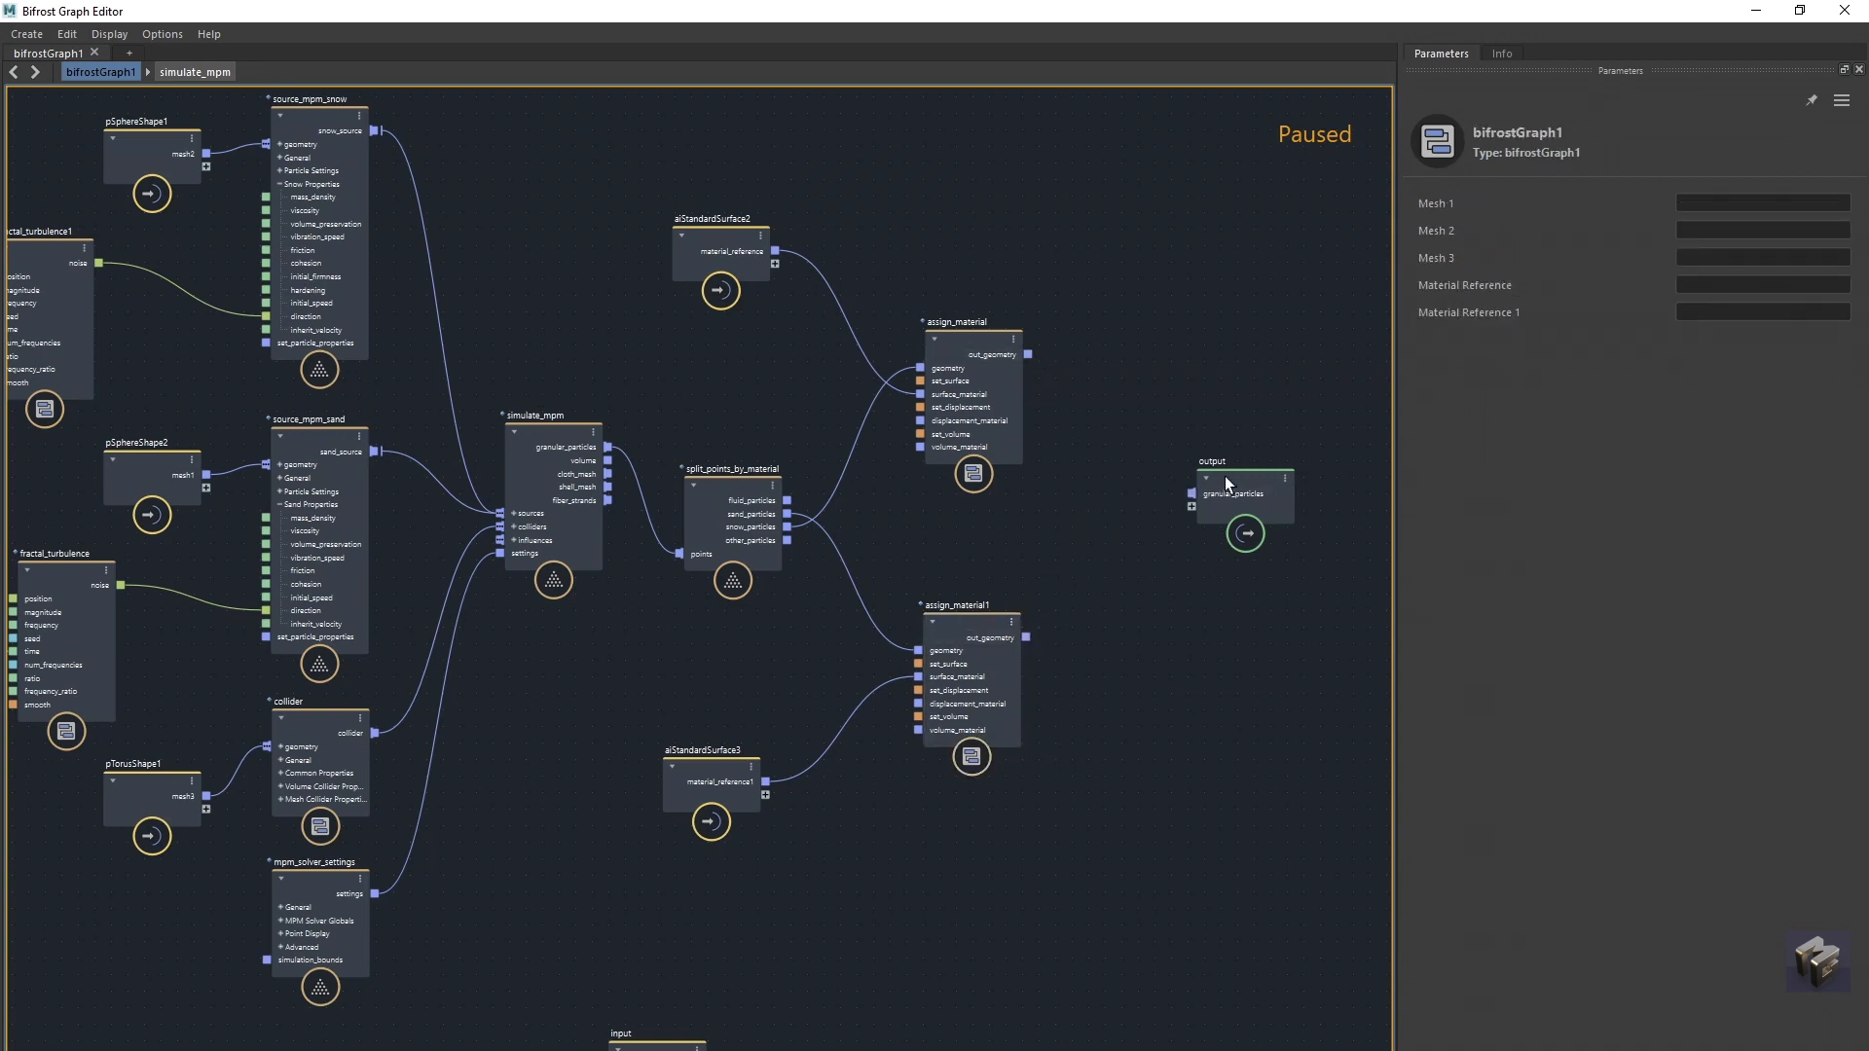
{"action": "left_click_drag", "start_coordinate": [1224, 476], "coordinate": [1259, 429]}
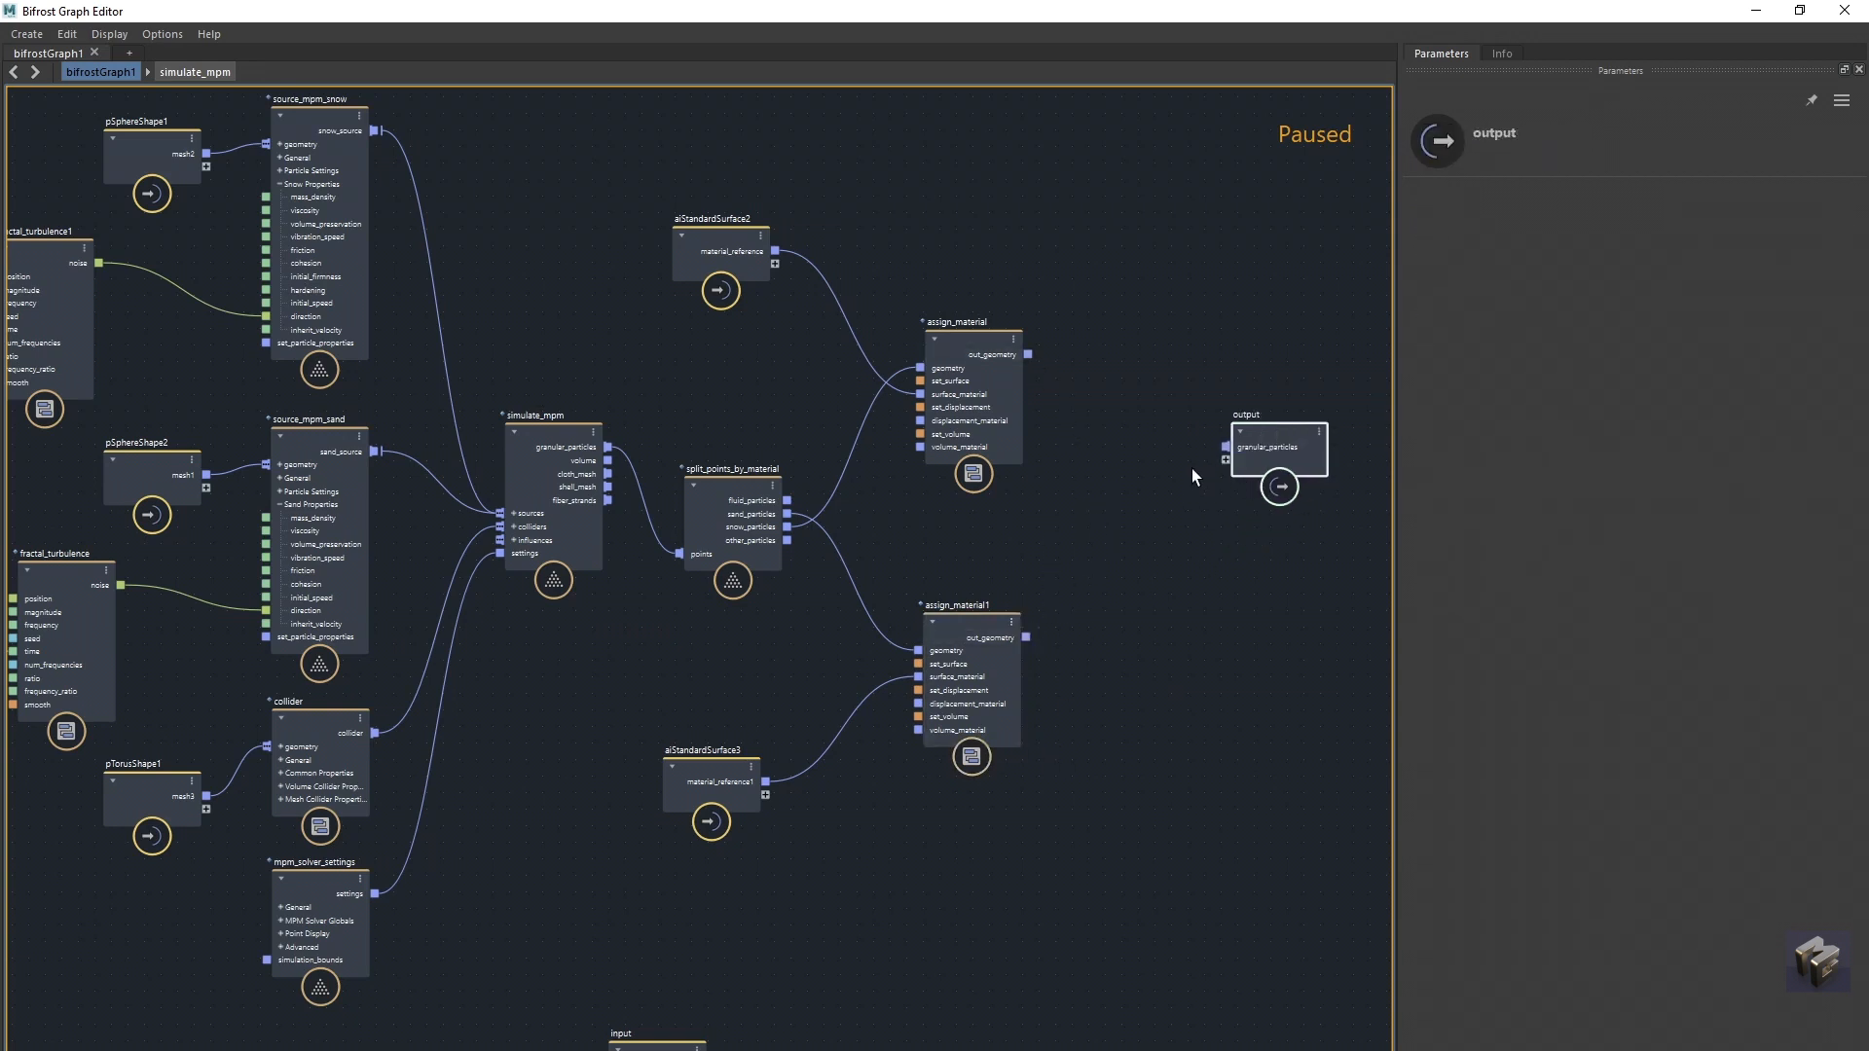
{"action": "mouse_move", "coordinate": [1270, 434]}
{"action": "left_mouse_down"}
{"action": "mouse_move", "coordinate": [1275, 403]}
{"action": "mouse_move", "coordinate": [1292, 443]}
{"action": "left_mouse_up"}
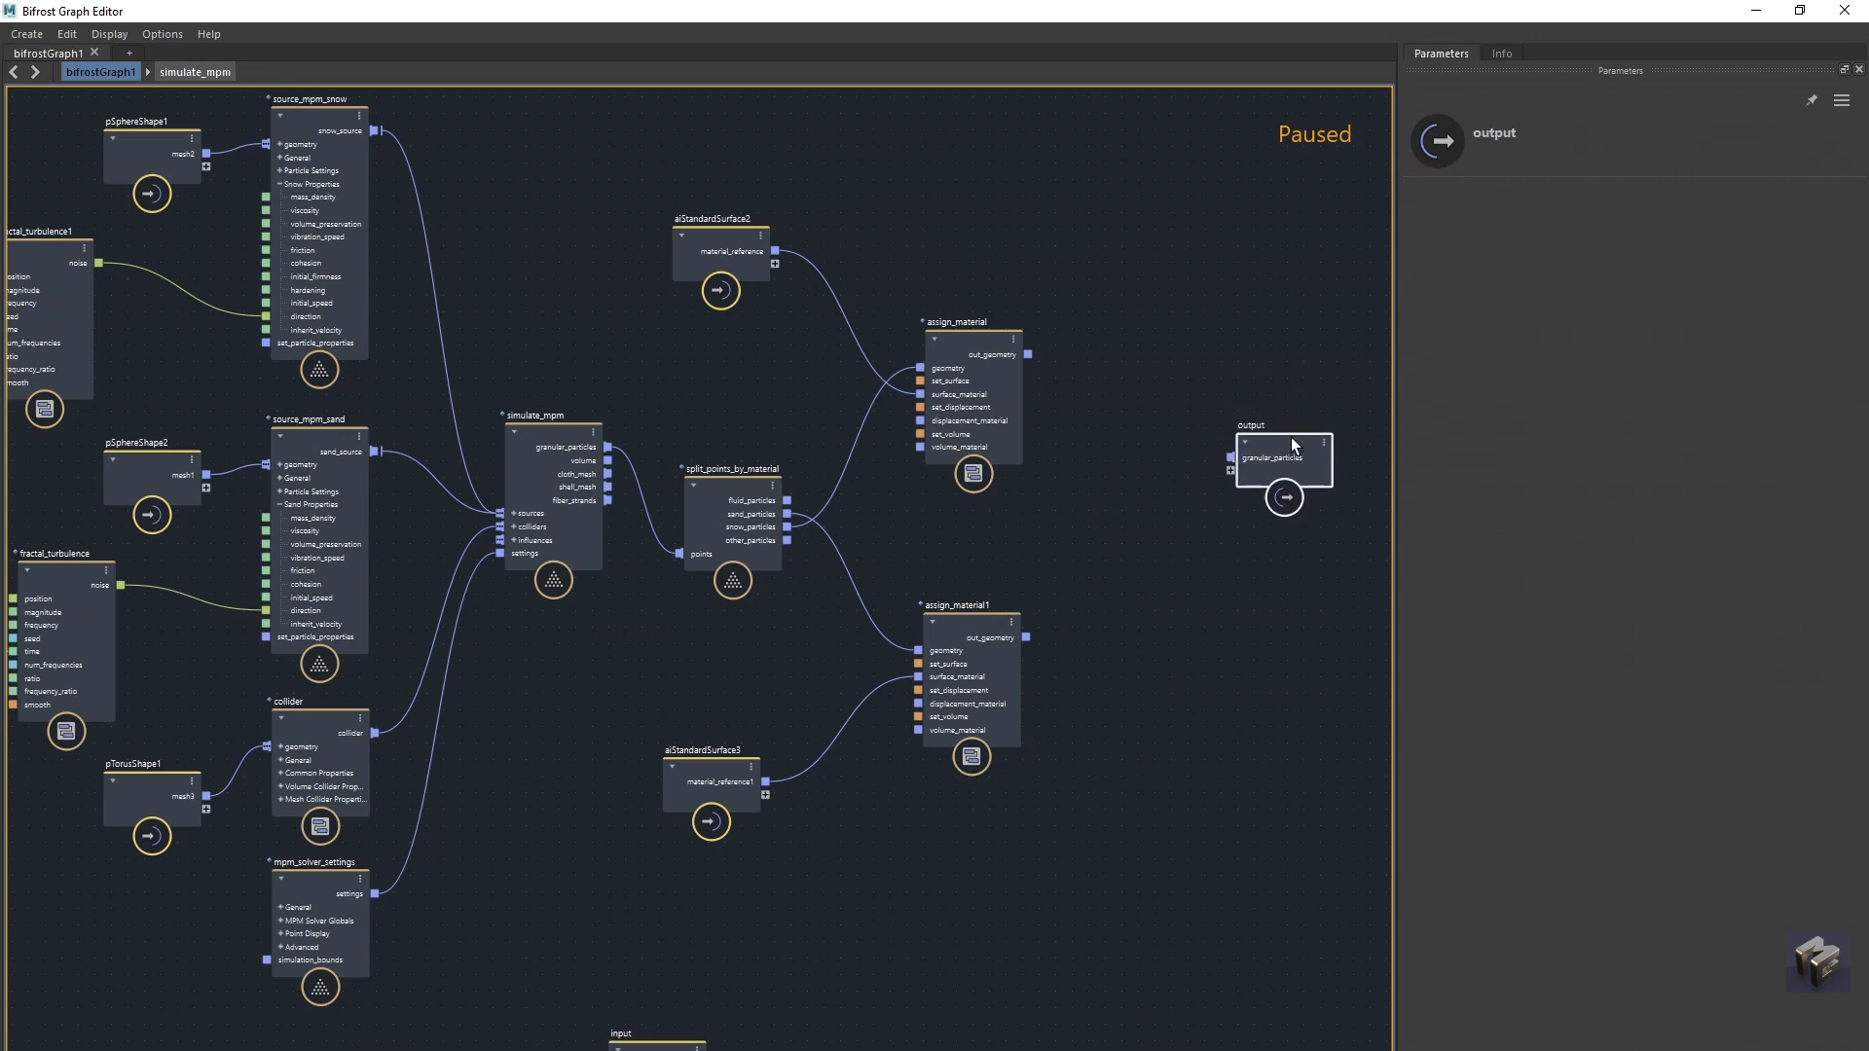
{"action": "left_click", "coordinate": [1118, 596]}
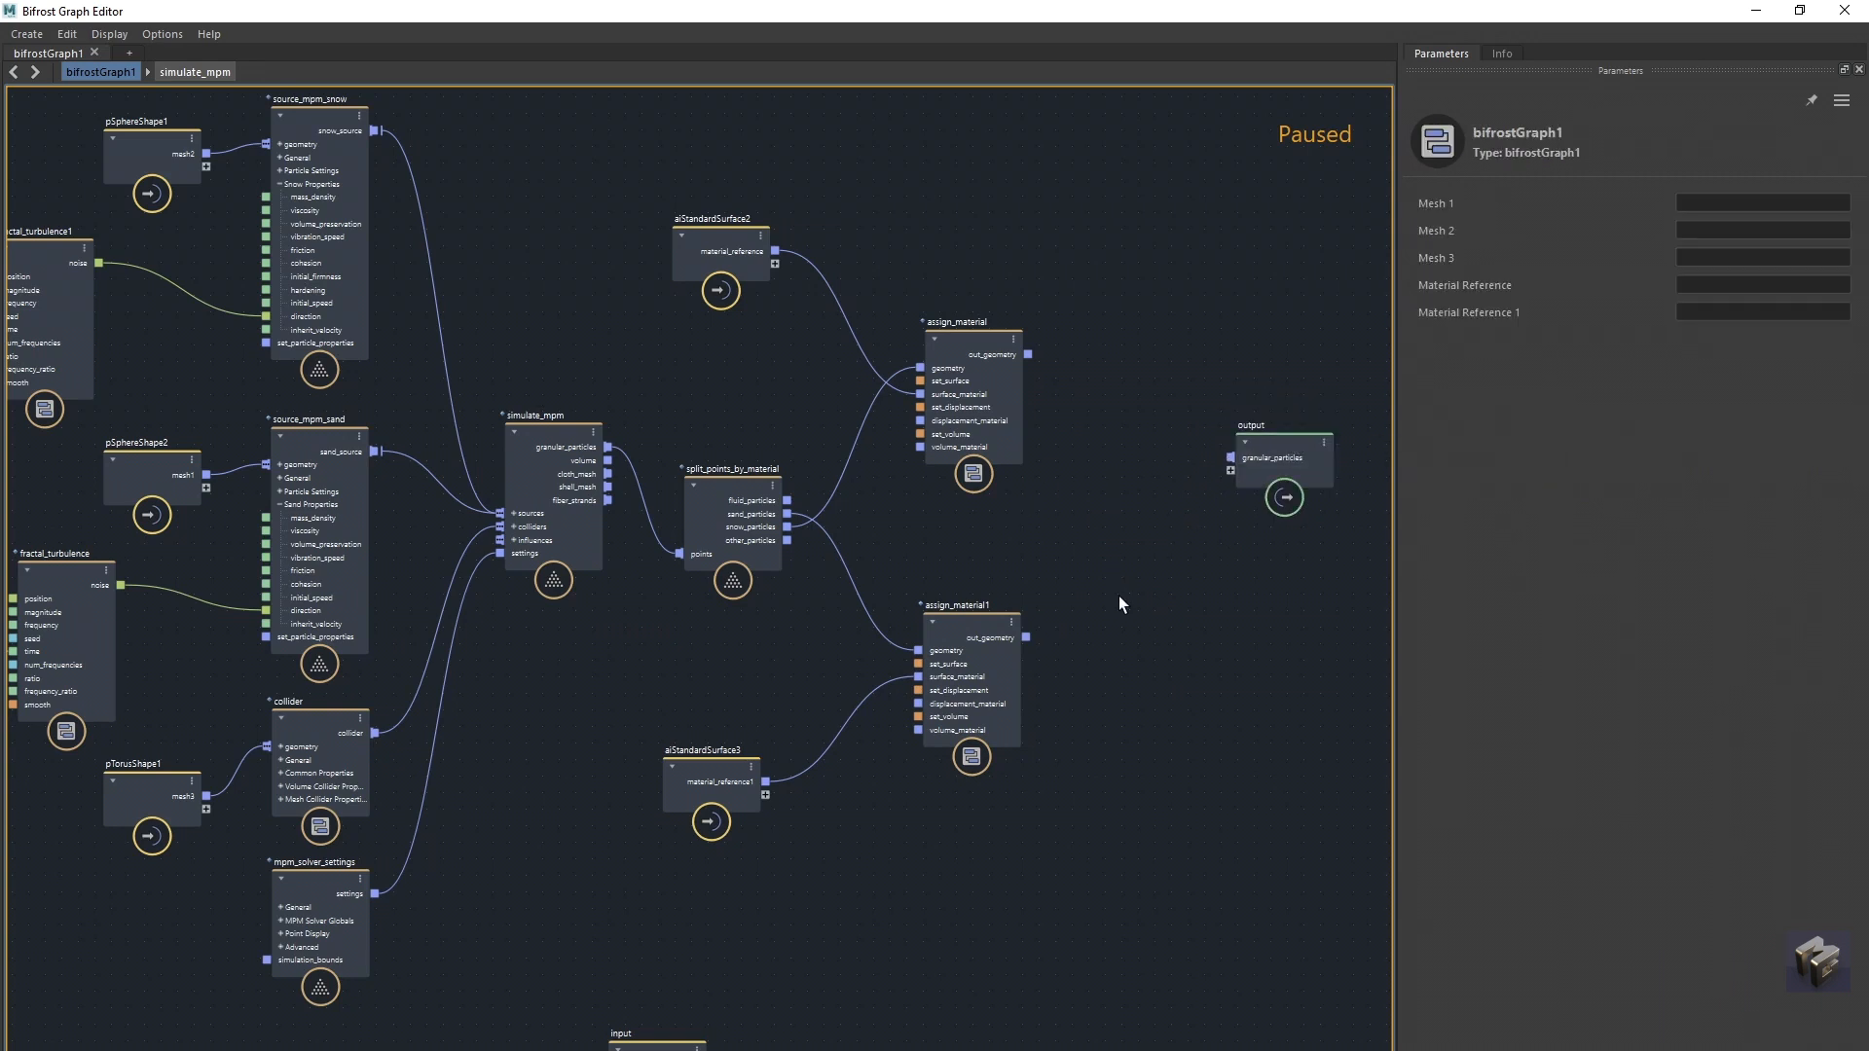
Step: Add a build_array node before the output and feed it the out_geometry of both assign_material and assign_material1
{"action": "key", "text": "Tab"}
{"action": "type", "text": "araa"}
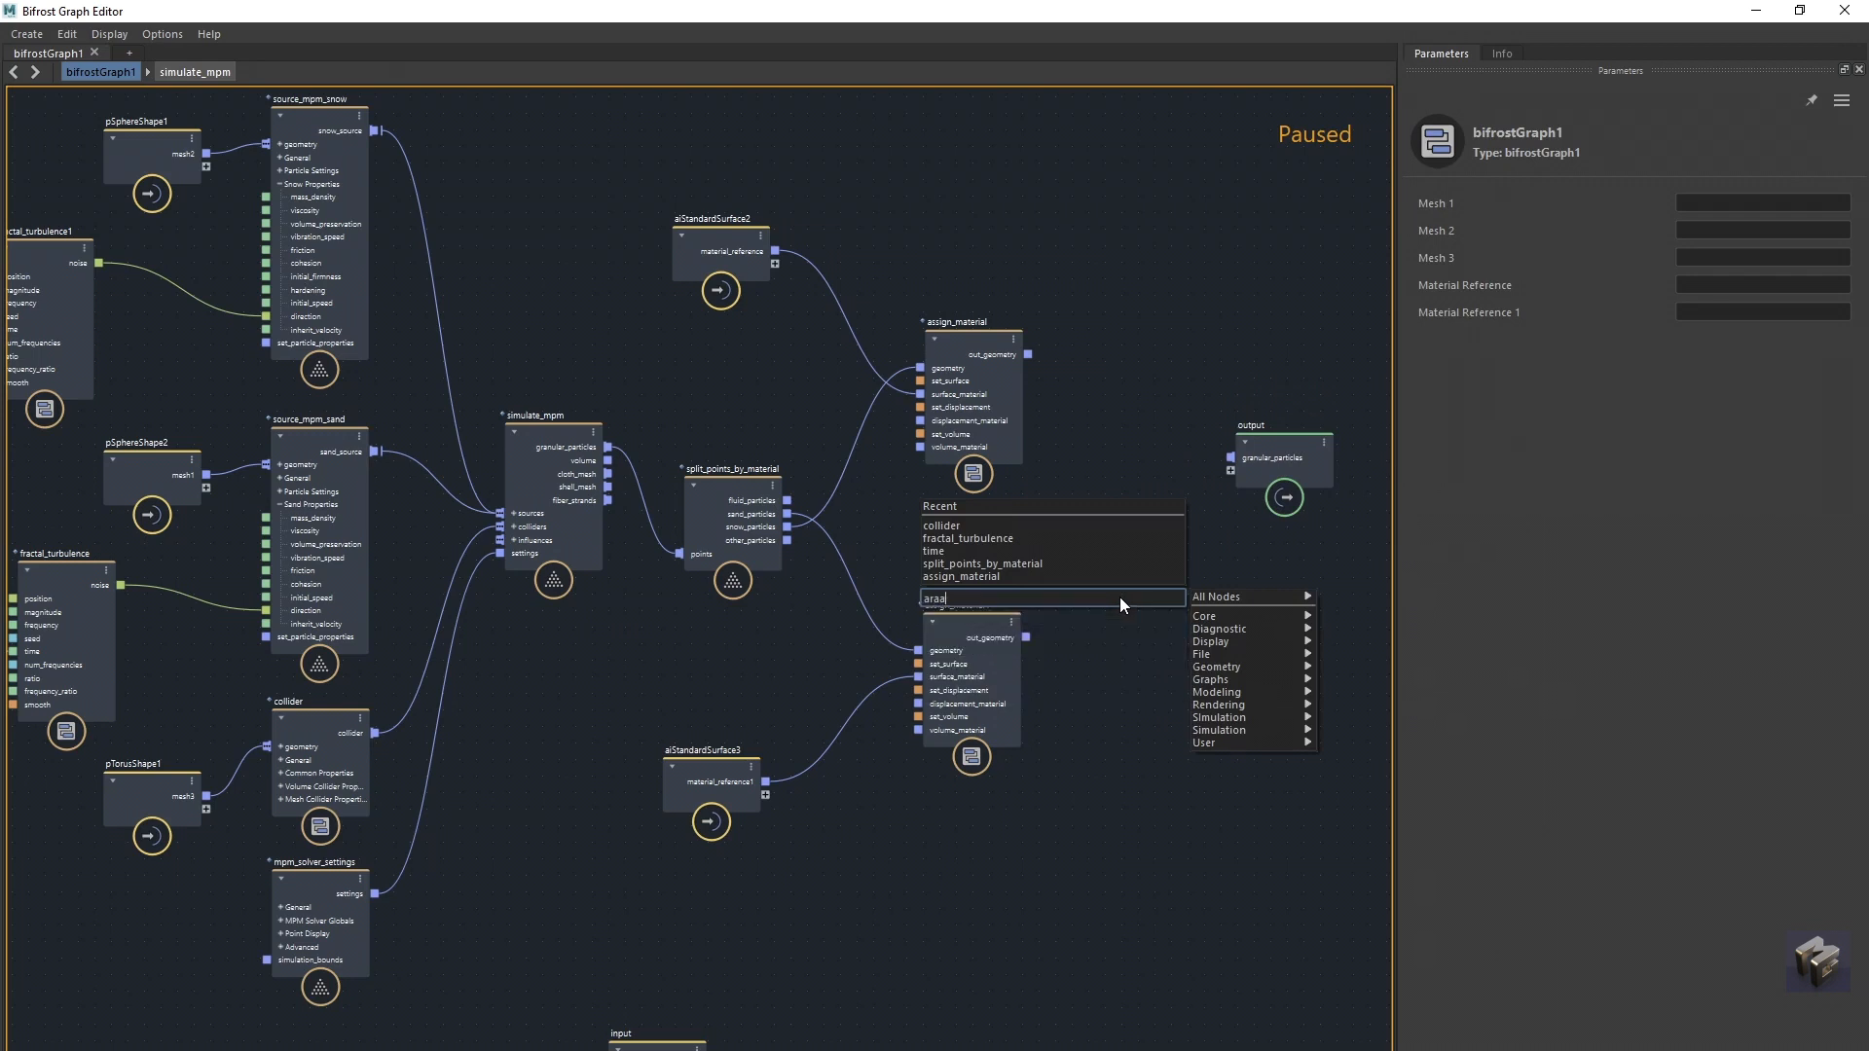
{"action": "key", "text": "BackSpace"}
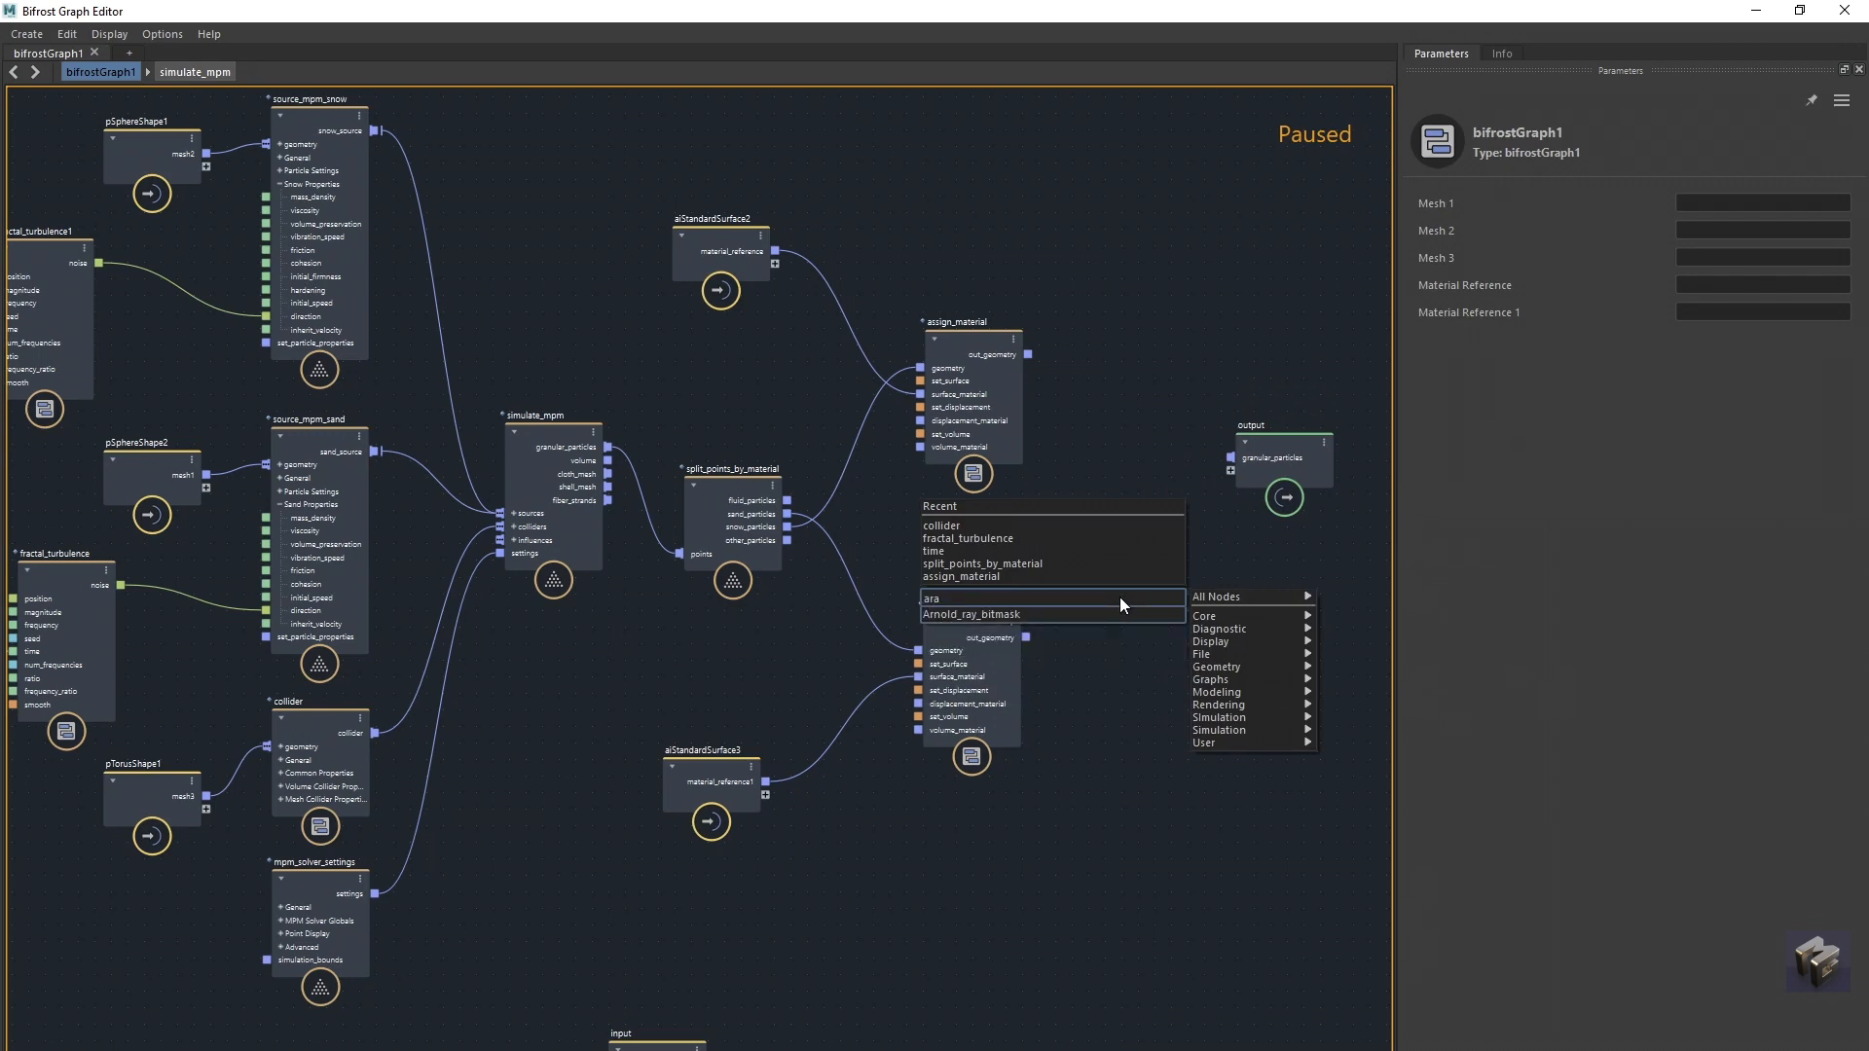
{"action": "key", "text": "BackSpace"}
{"action": "type", "text": "r"}
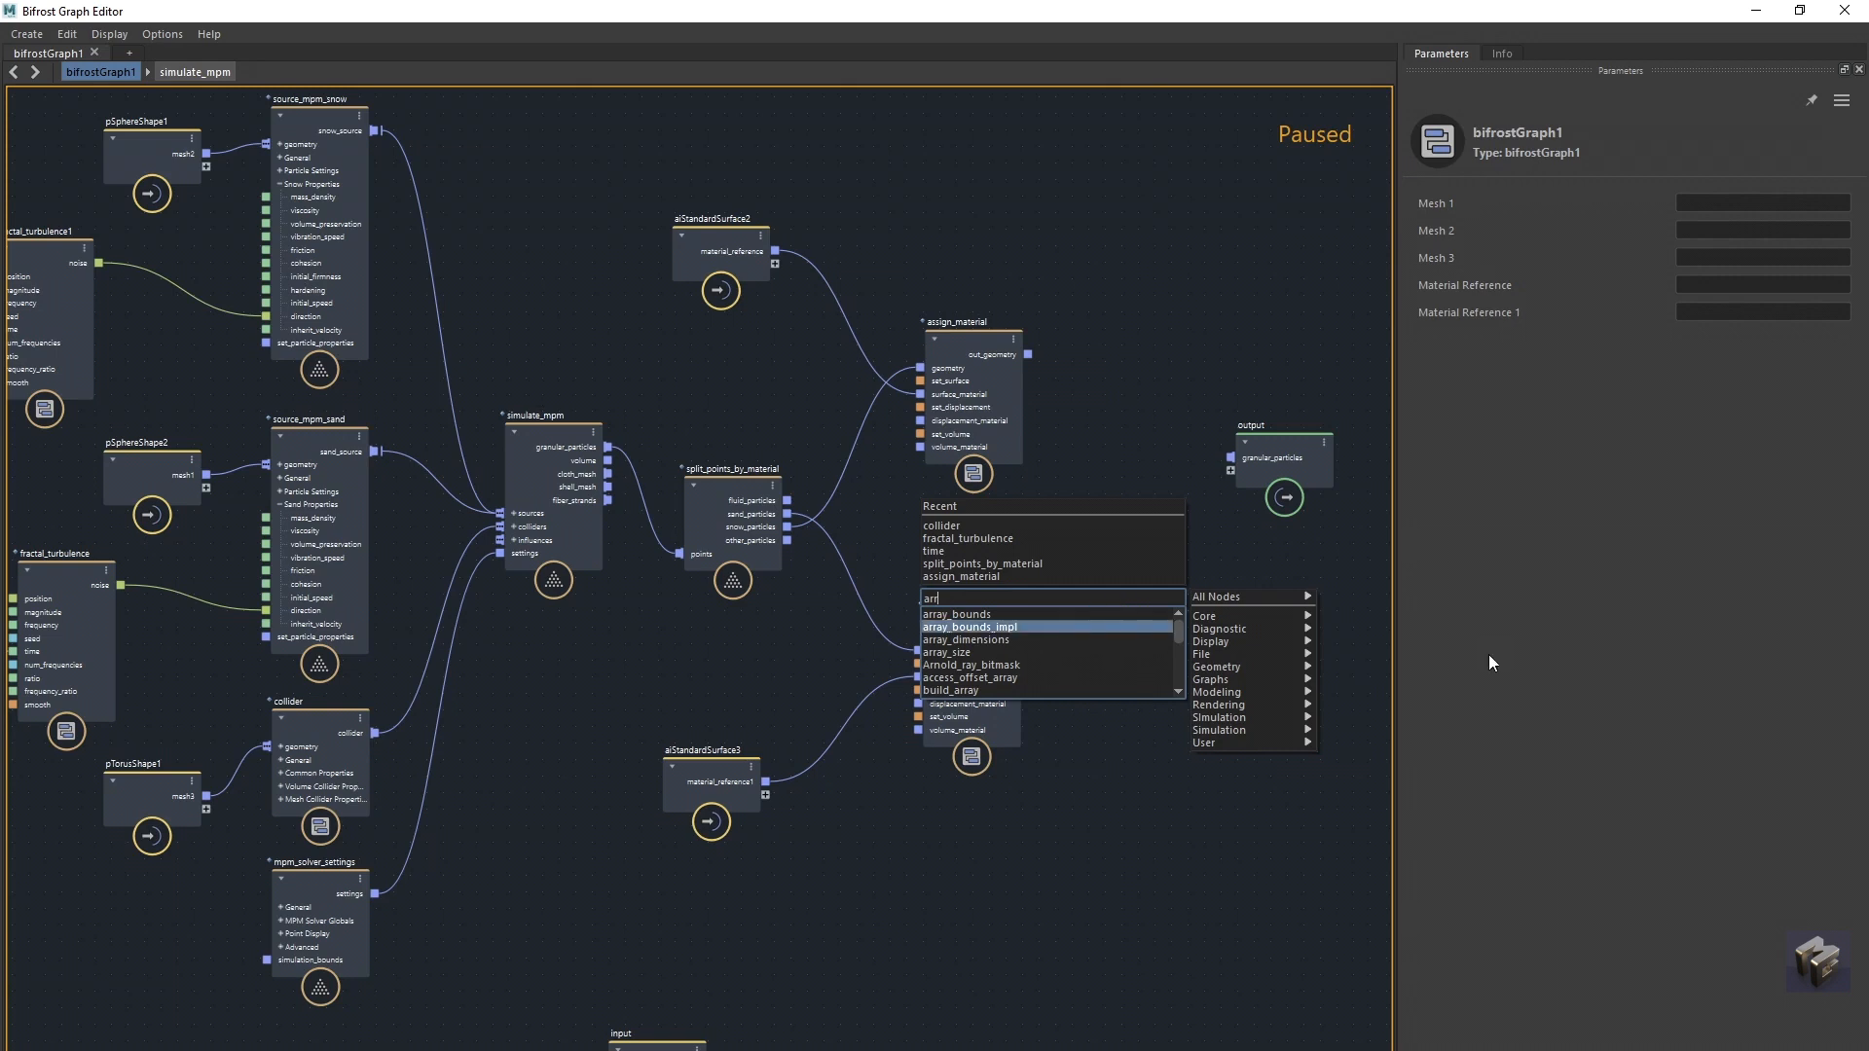
{"action": "left_click", "coordinate": [1017, 688]}
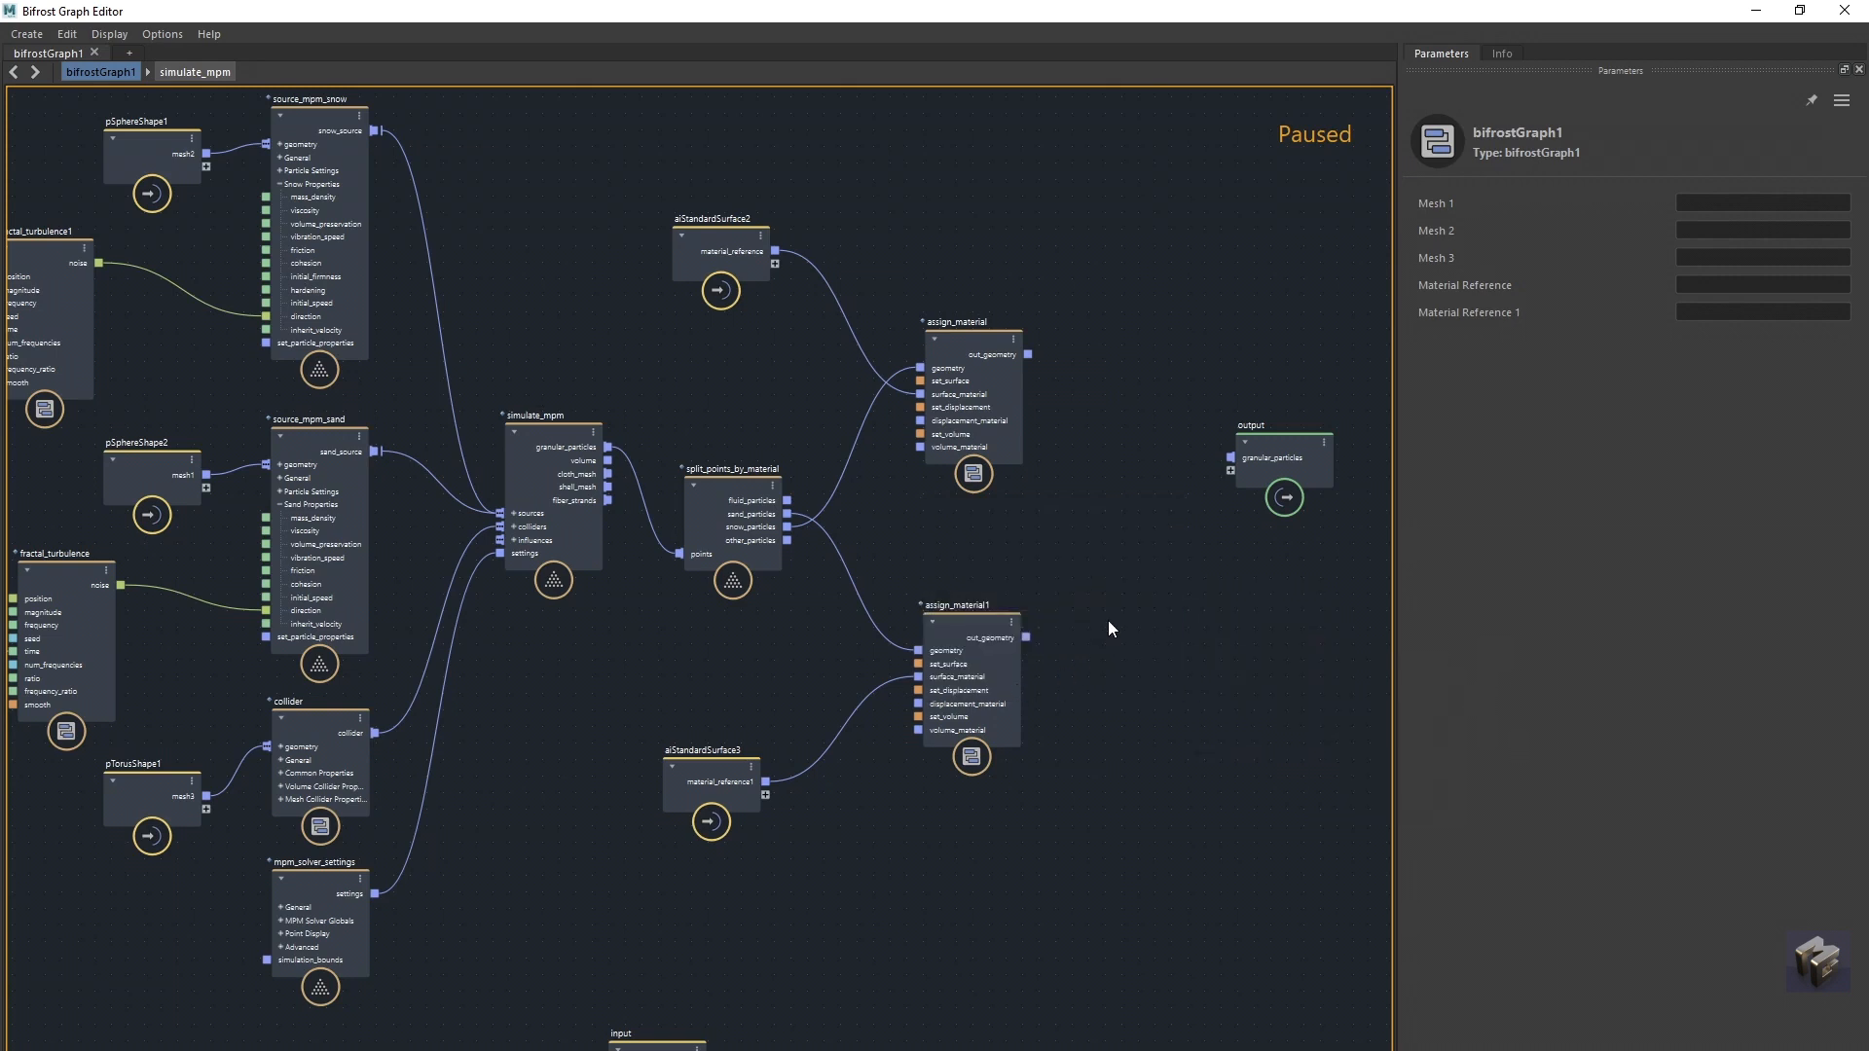
{"action": "left_click_drag", "start_coordinate": [1136, 605], "coordinate": [1162, 546]}
{"action": "left_click_drag", "start_coordinate": [1028, 354], "coordinate": [1121, 575]}
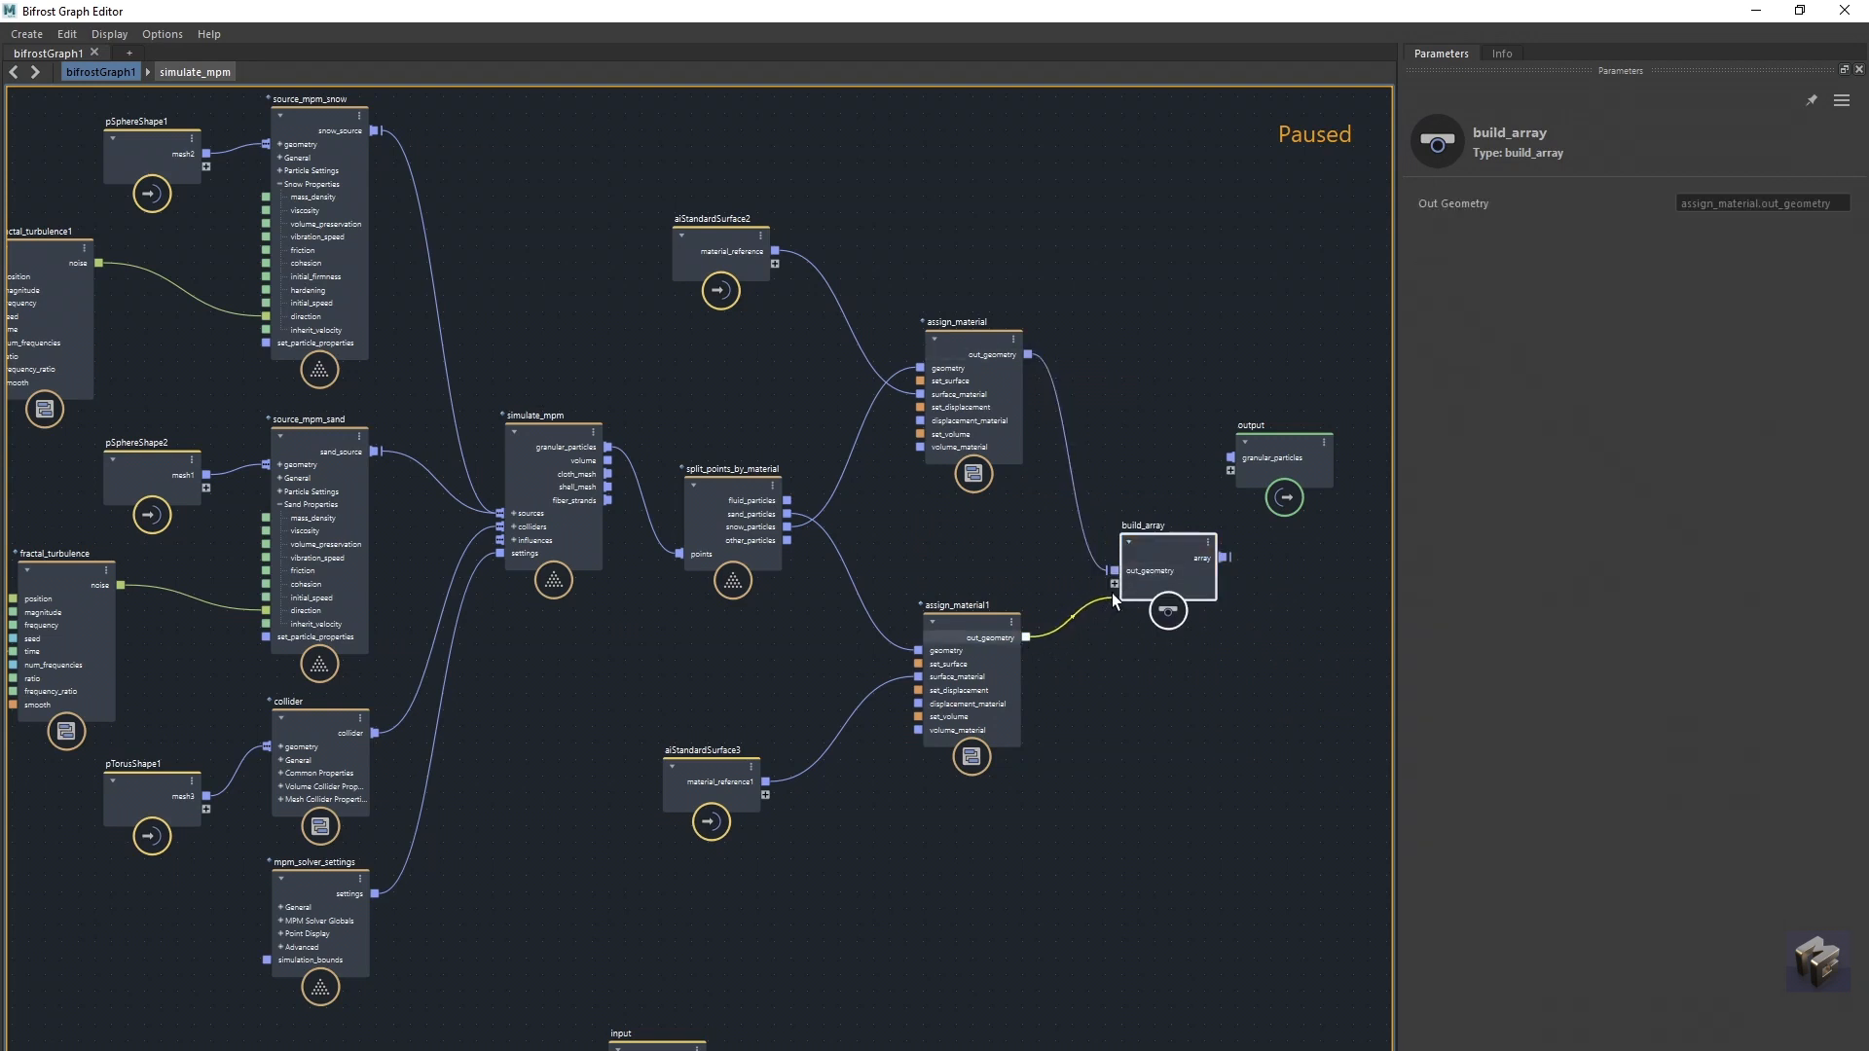
{"action": "left_click_drag", "start_coordinate": [1111, 593], "coordinate": [1130, 495]}
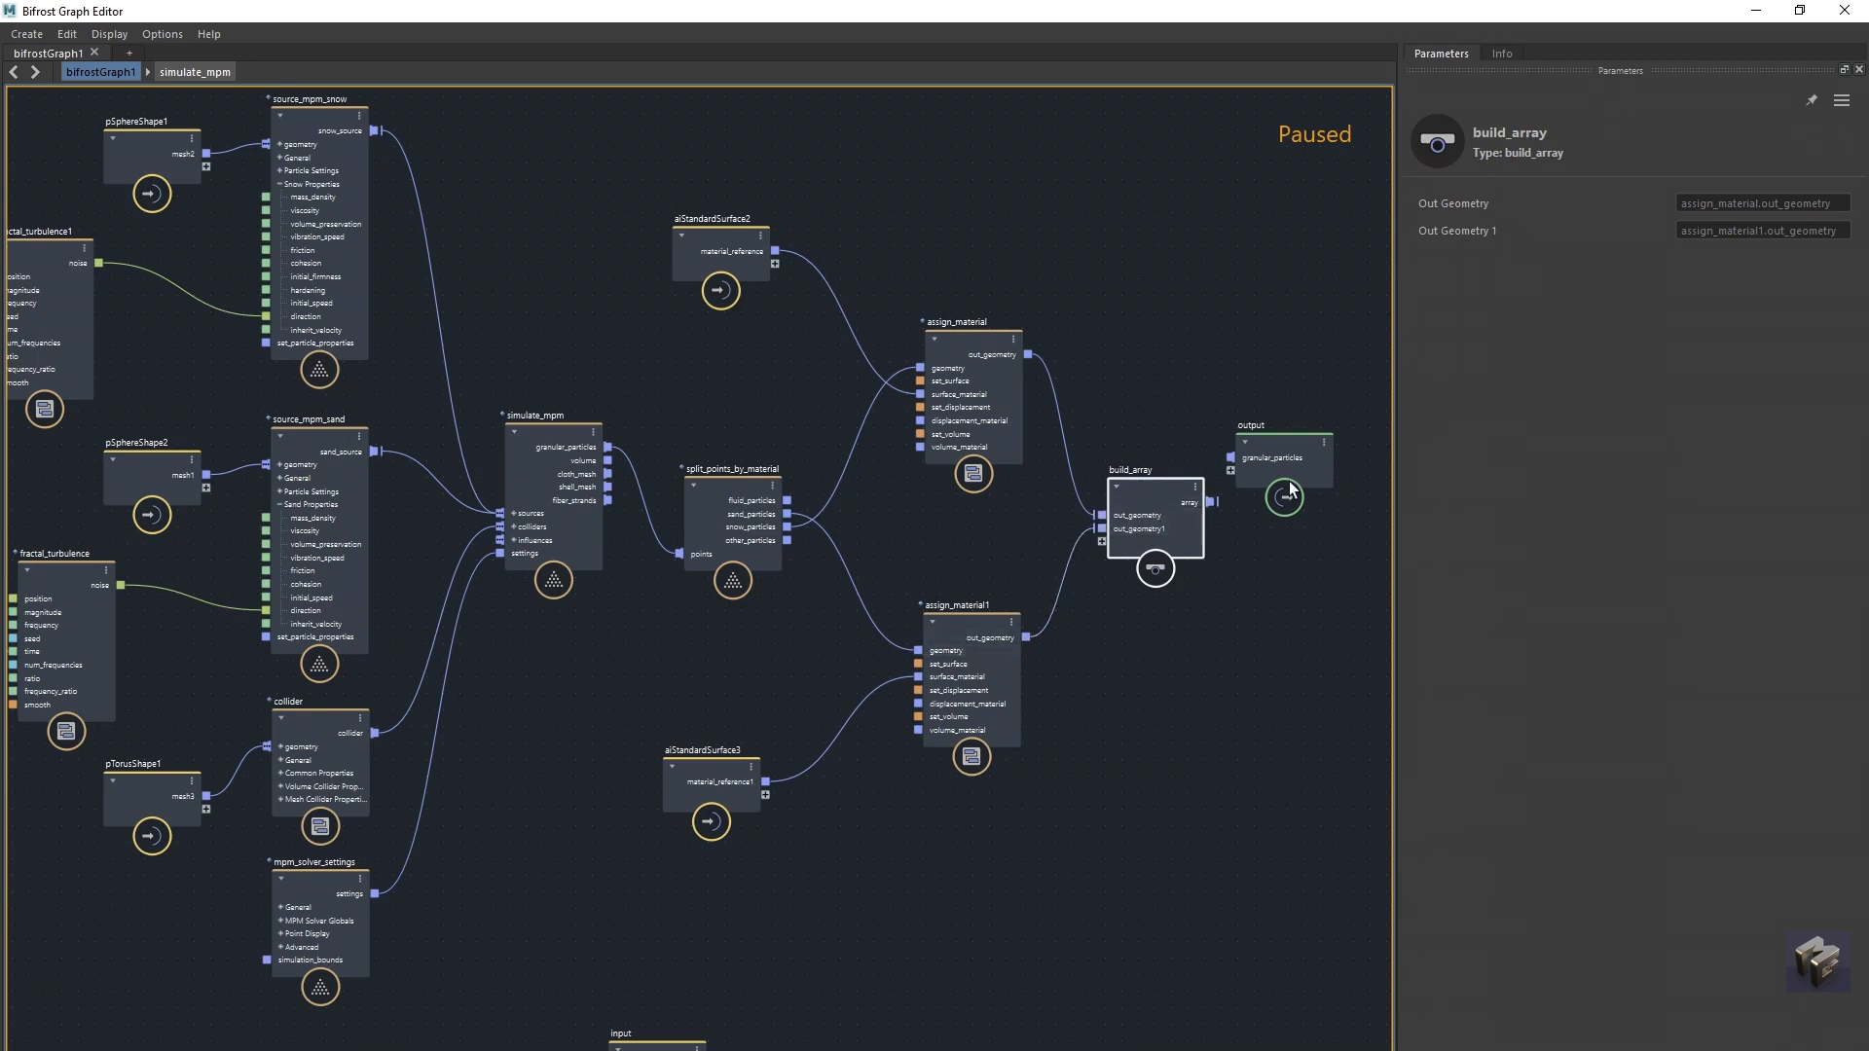
Step: Connect build_array's array to a new port on the output node, nudging the output and split_points_by_material nodes into line
{"action": "left_click_drag", "start_coordinate": [1289, 483], "coordinate": [1328, 523]}
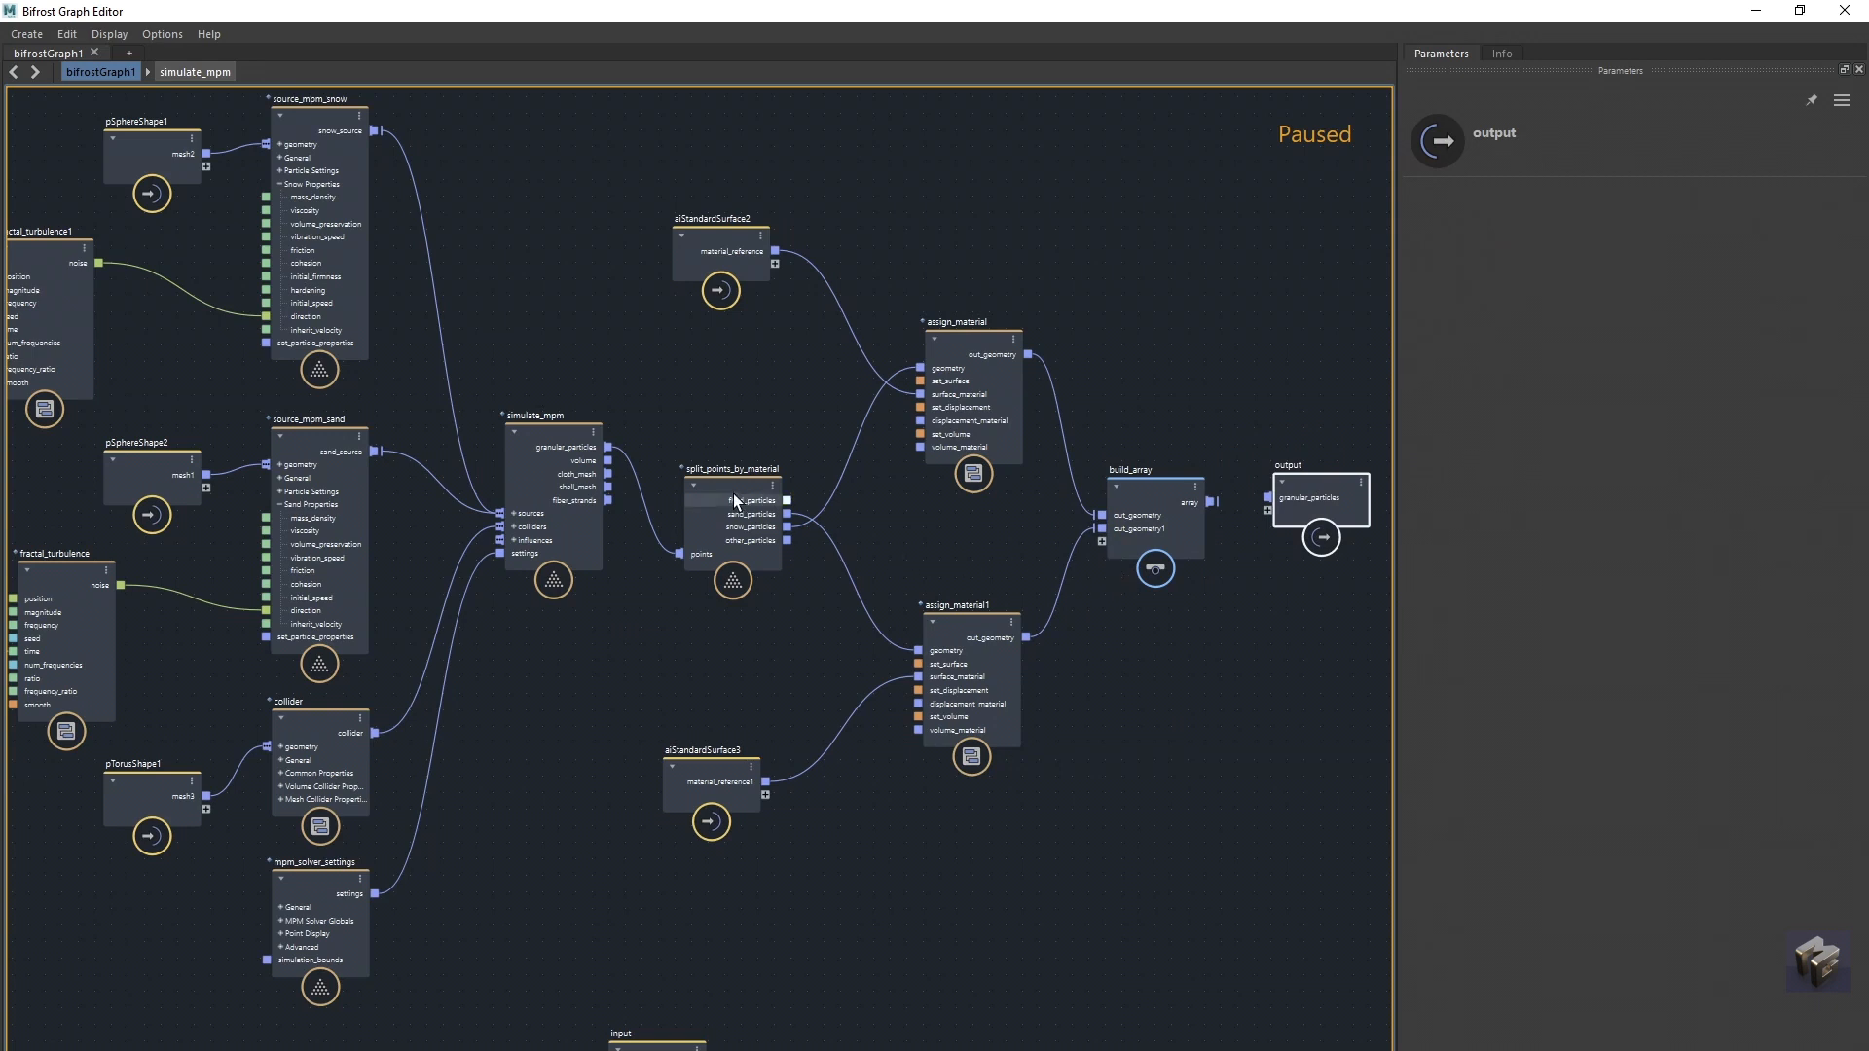
{"action": "left_click_drag", "start_coordinate": [739, 487], "coordinate": [735, 473]}
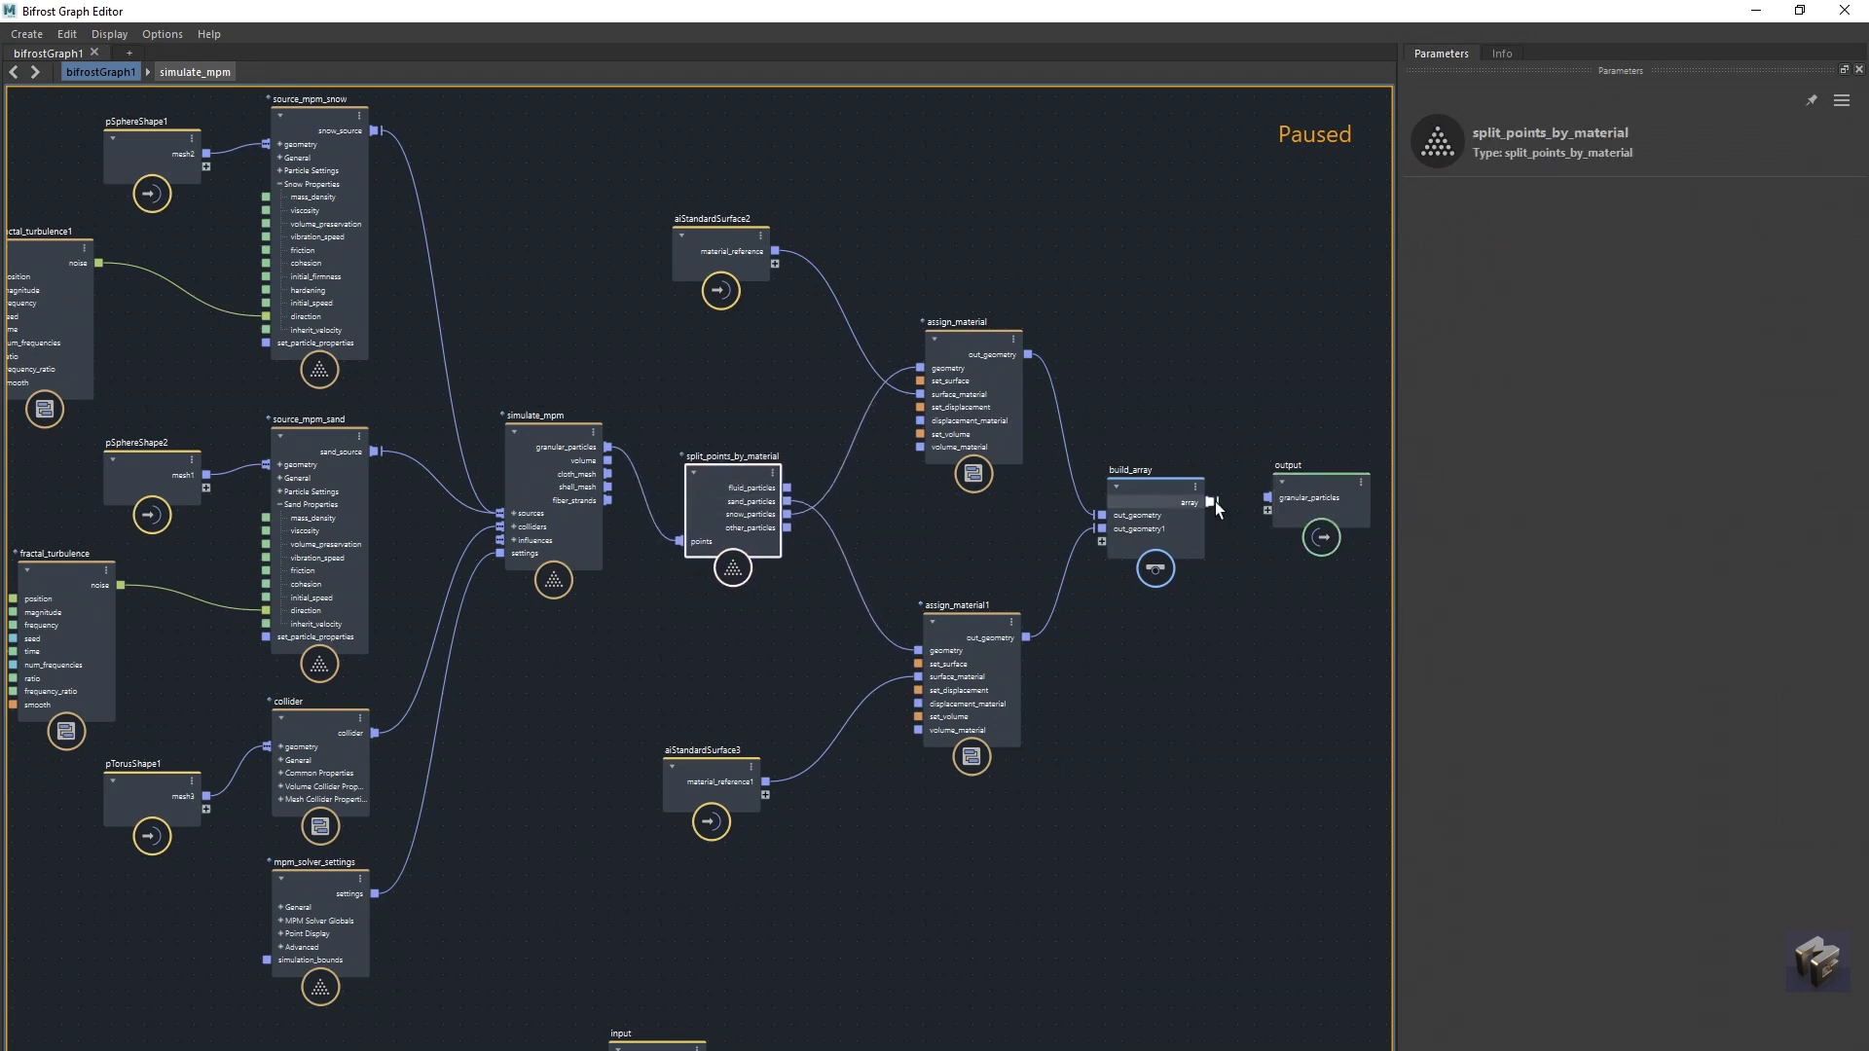
{"action": "left_click_drag", "start_coordinate": [1211, 501], "coordinate": [1271, 510]}
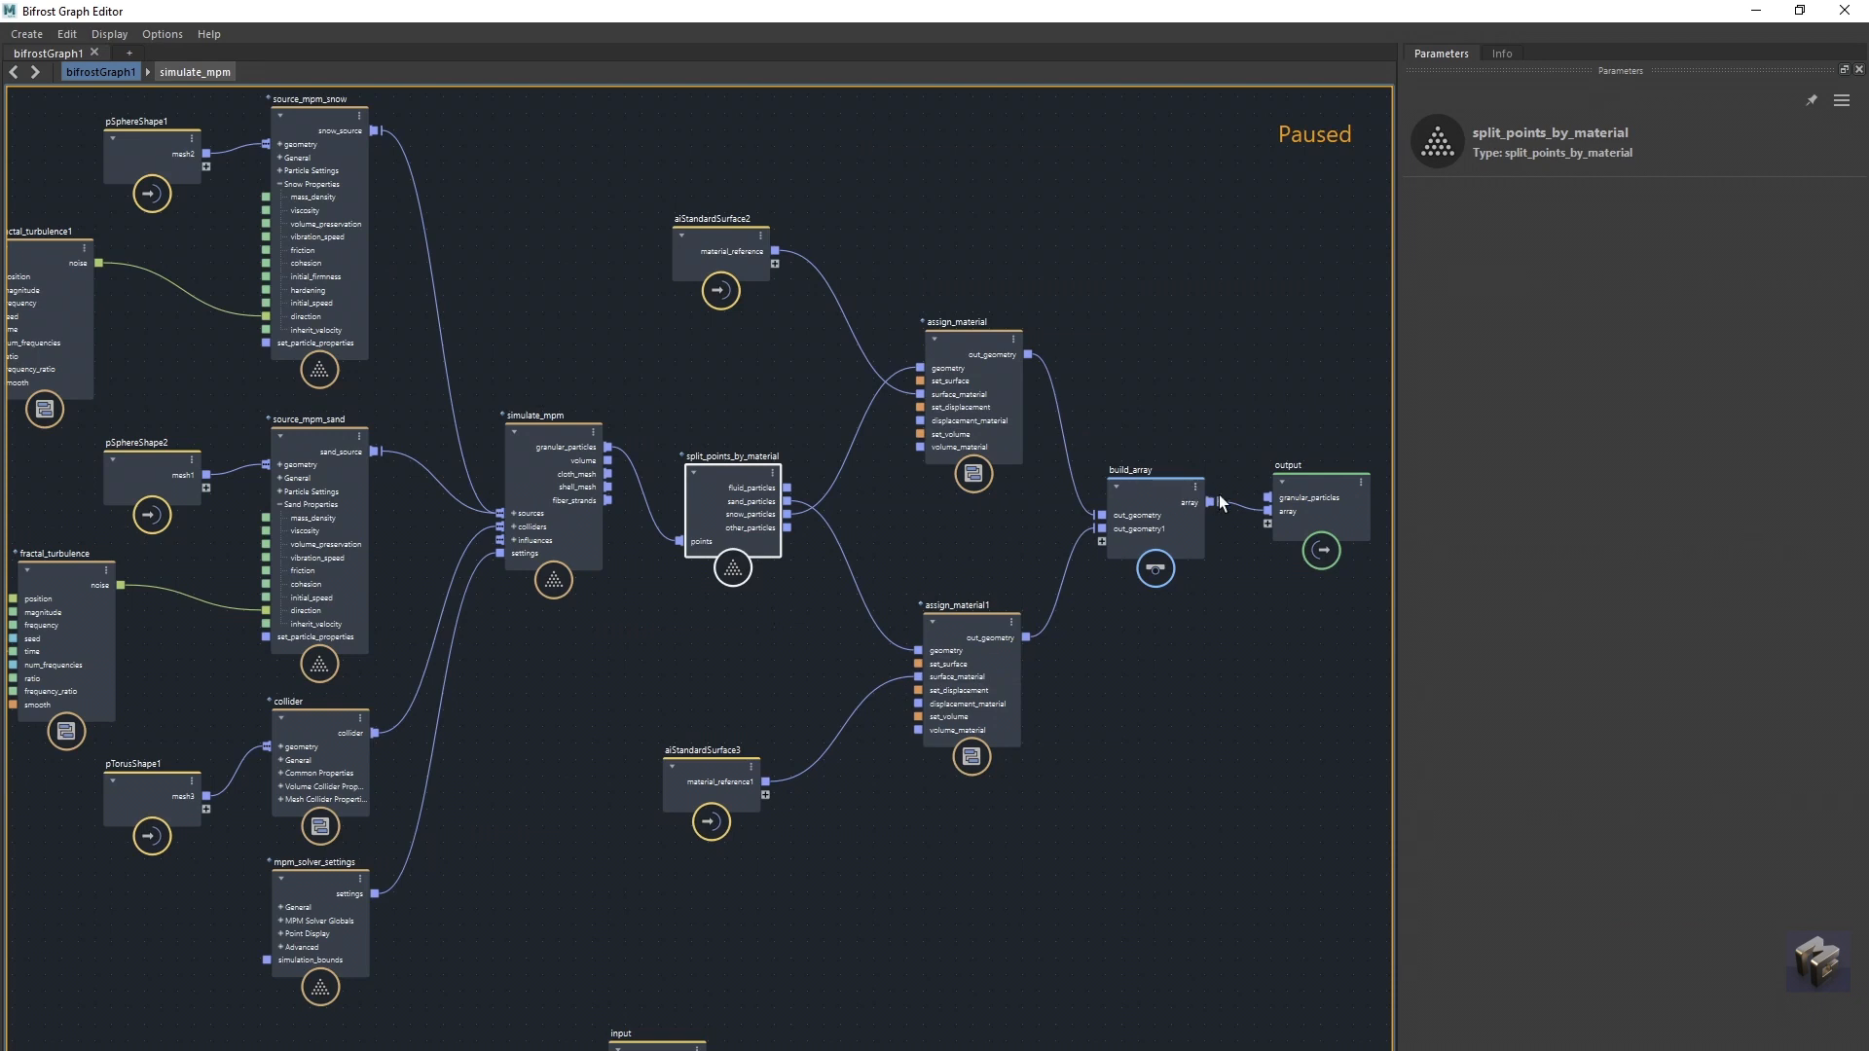
{"action": "left_click_drag", "start_coordinate": [1306, 483], "coordinate": [1308, 471]}
{"action": "left_click", "coordinate": [1230, 374]}
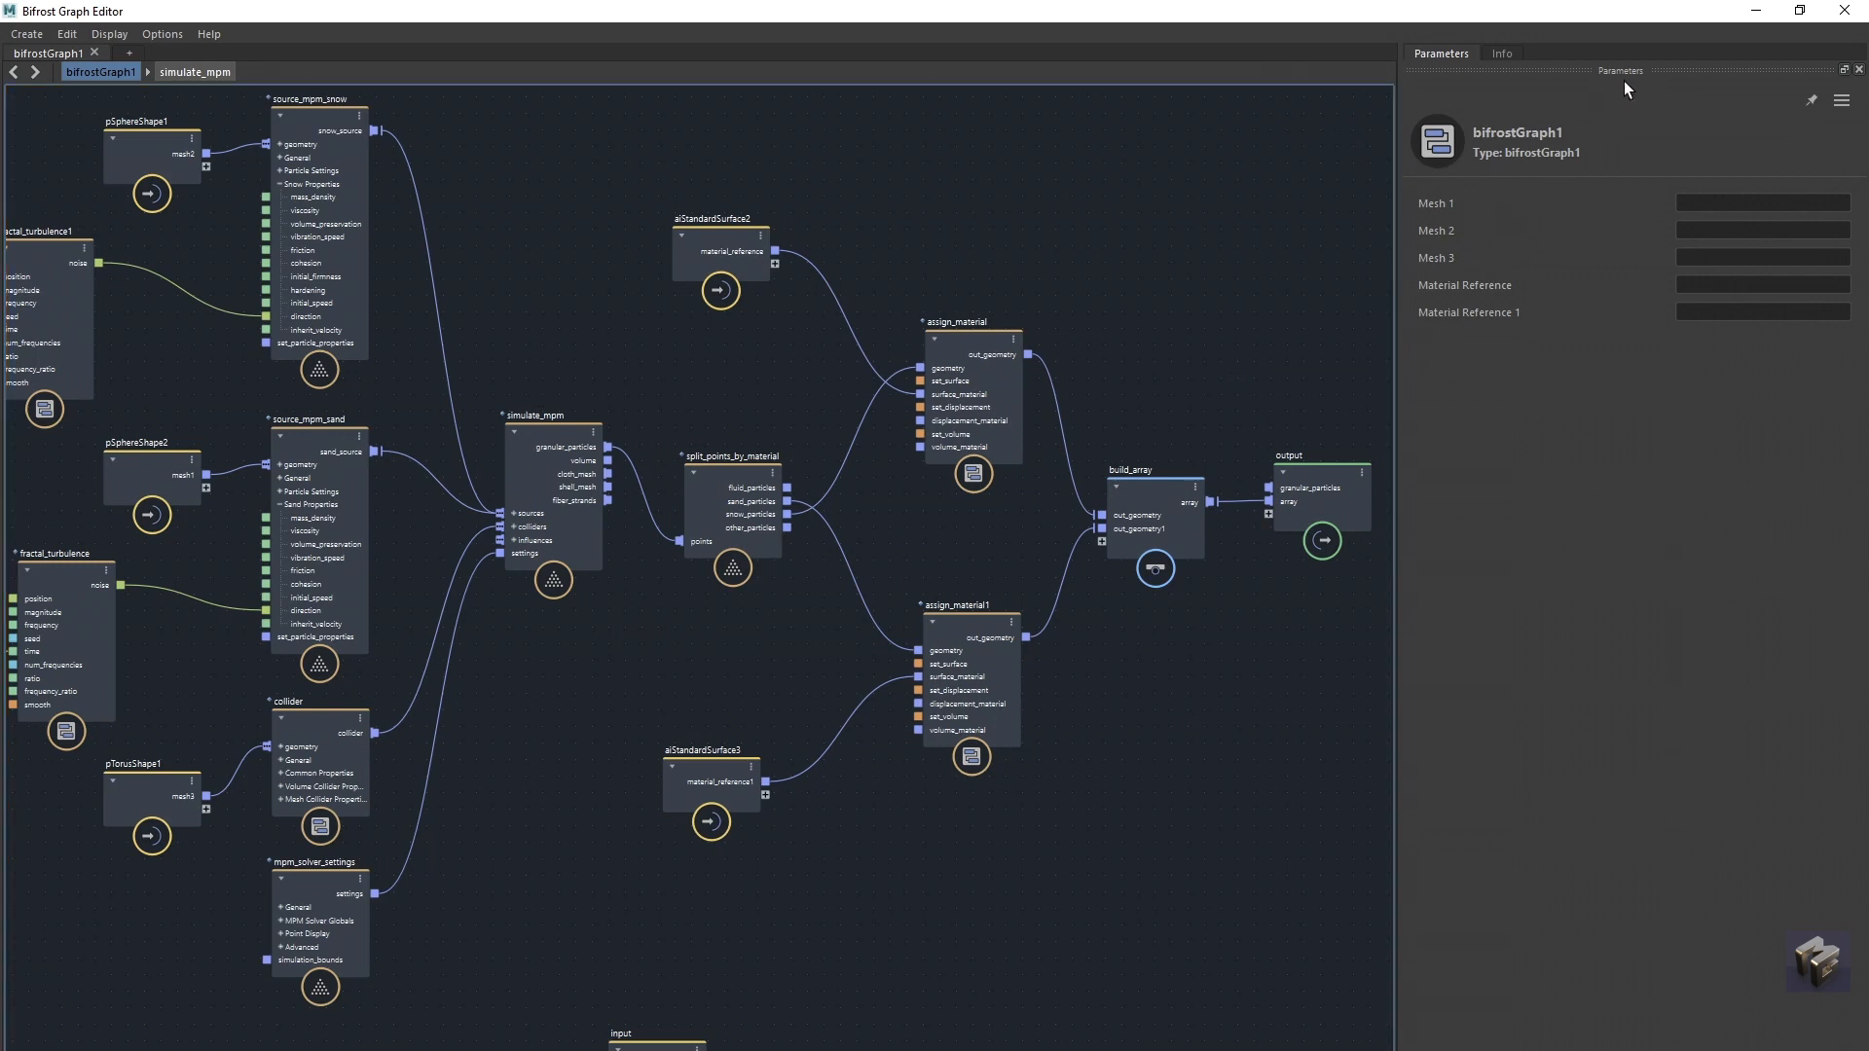
Step: Return to the Maya viewport, play the simulation from frame 1 and stop it at frame 32
{"action": "left_click", "coordinate": [1752, 16]}
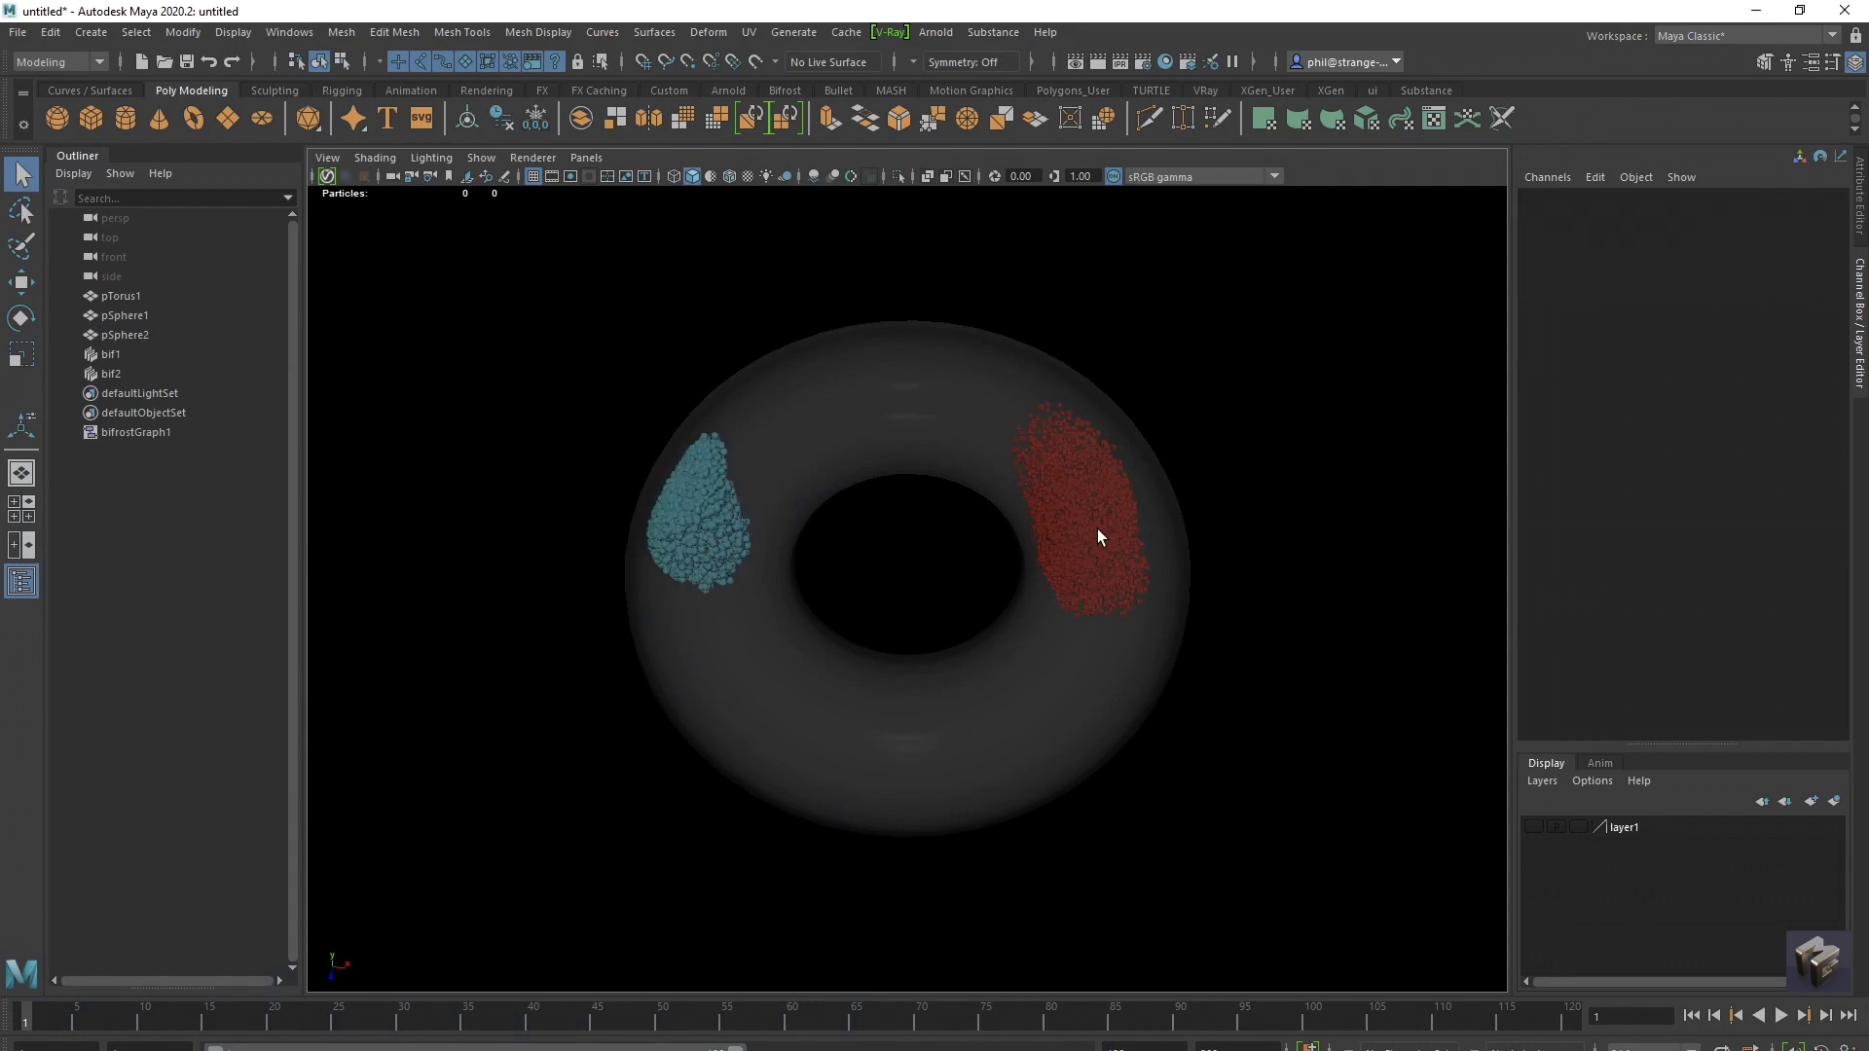
{"action": "mouse_move", "coordinate": [1001, 575]}
{"action": "left_mouse_down", "text": "alt"}
{"action": "mouse_move", "coordinate": [1031, 572]}
{"action": "mouse_move", "coordinate": [963, 609]}
{"action": "mouse_move", "coordinate": [1022, 596]}
{"action": "mouse_move", "coordinate": [984, 638]}
{"action": "mouse_move", "coordinate": [1002, 610]}
{"action": "left_mouse_up", "text": "alt"}
{"action": "scroll", "coordinate": [1012, 602], "scroll_direction": "up", "scroll_amount": 2}
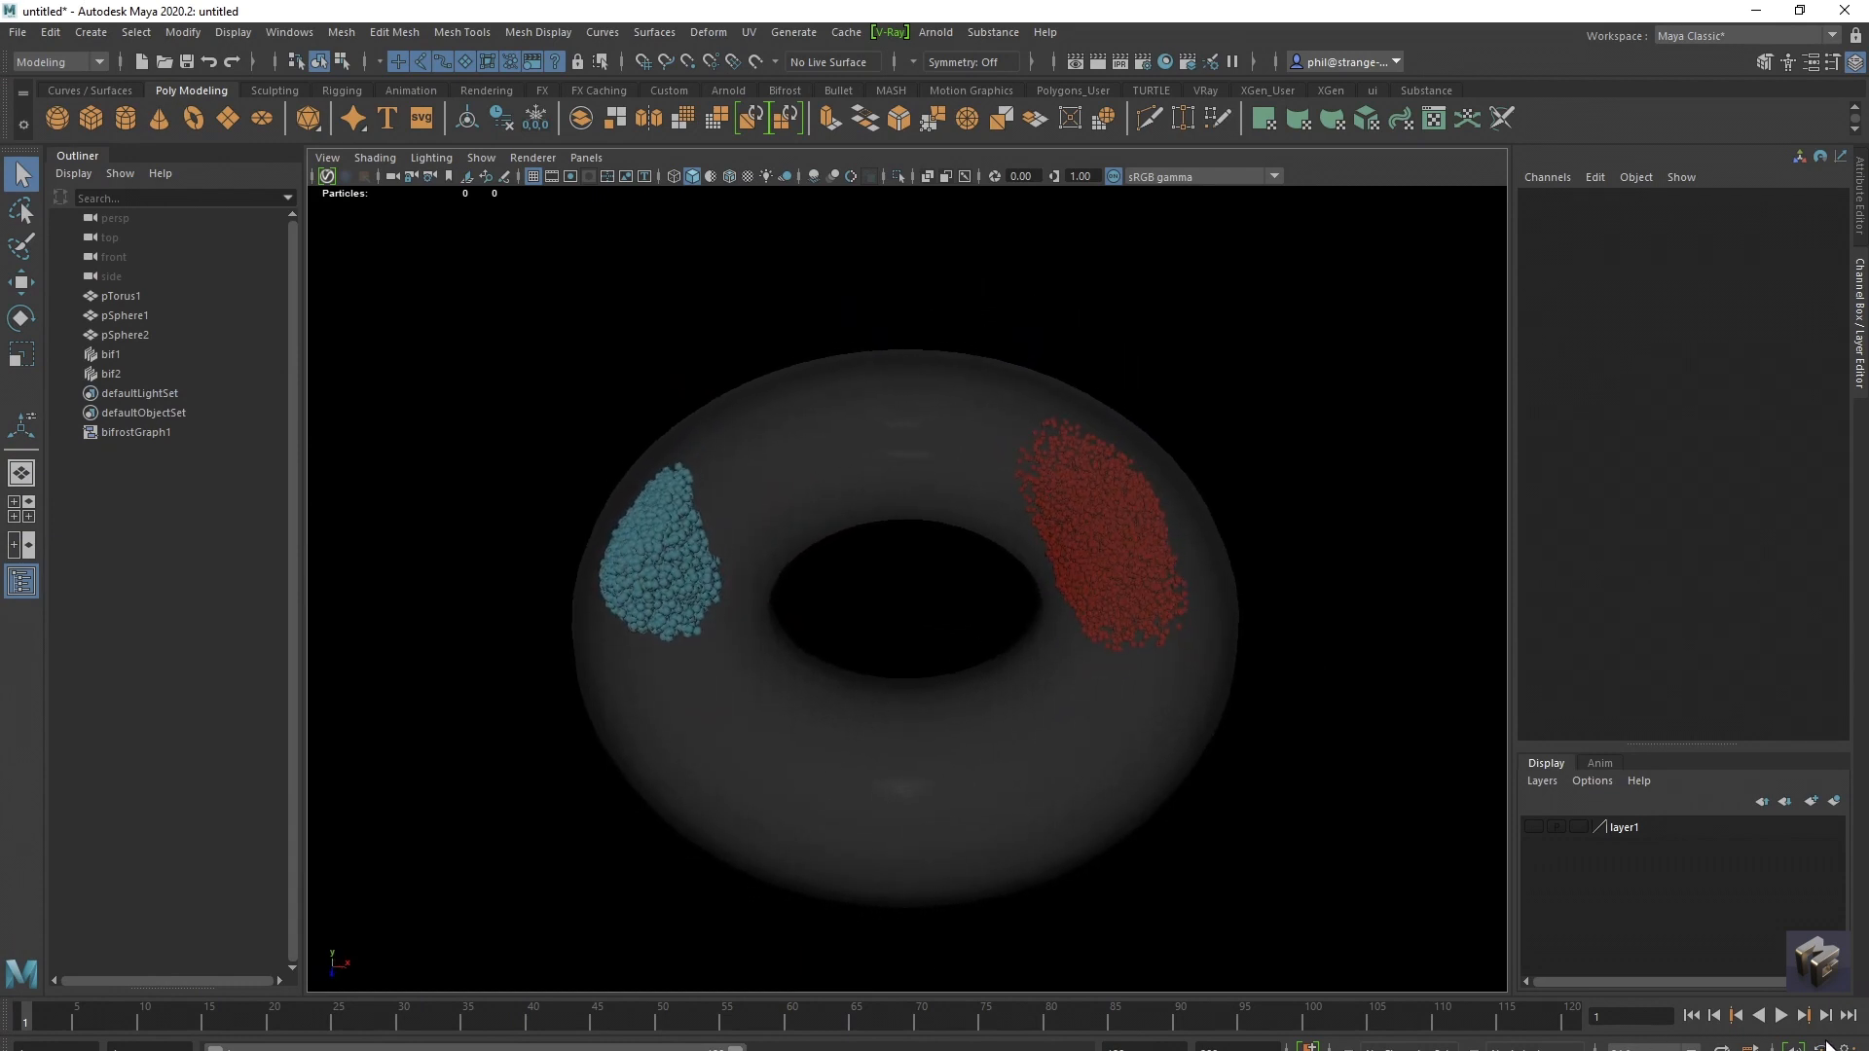
{"action": "left_click", "coordinate": [1782, 1015]}
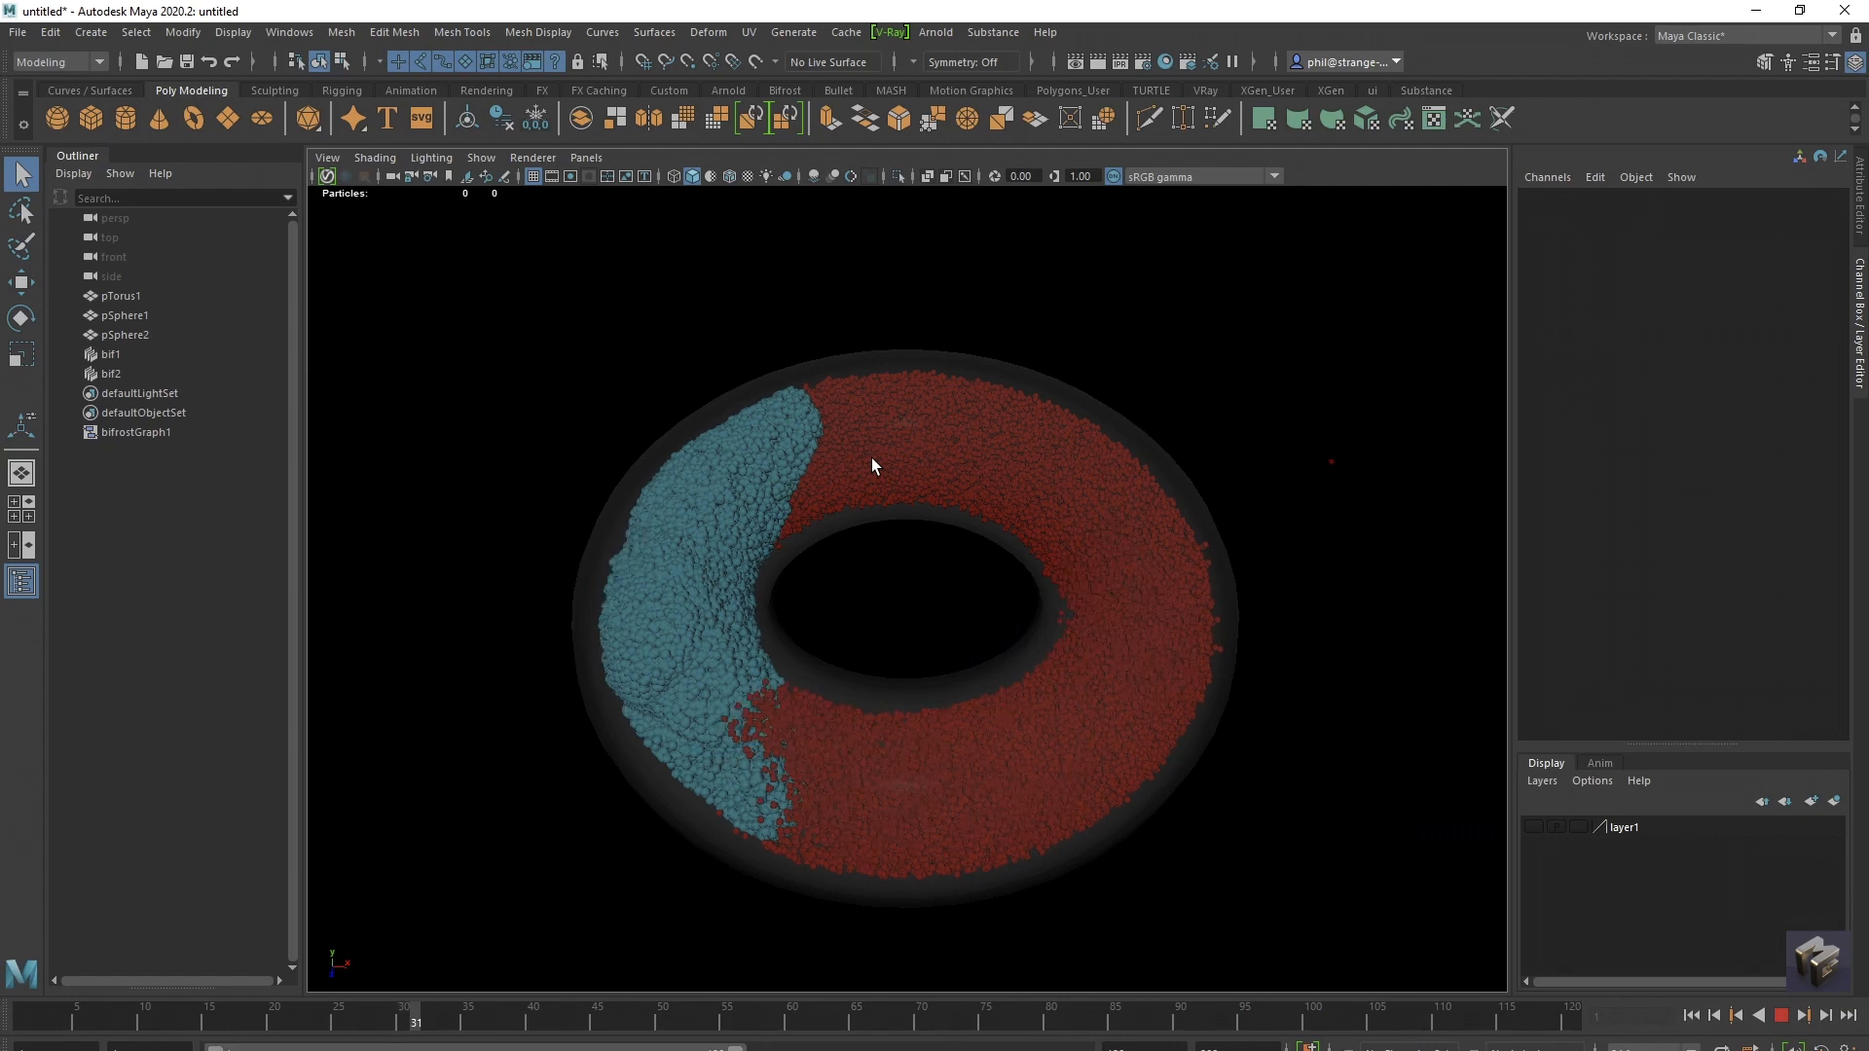
{"action": "left_click", "coordinate": [1784, 1016]}
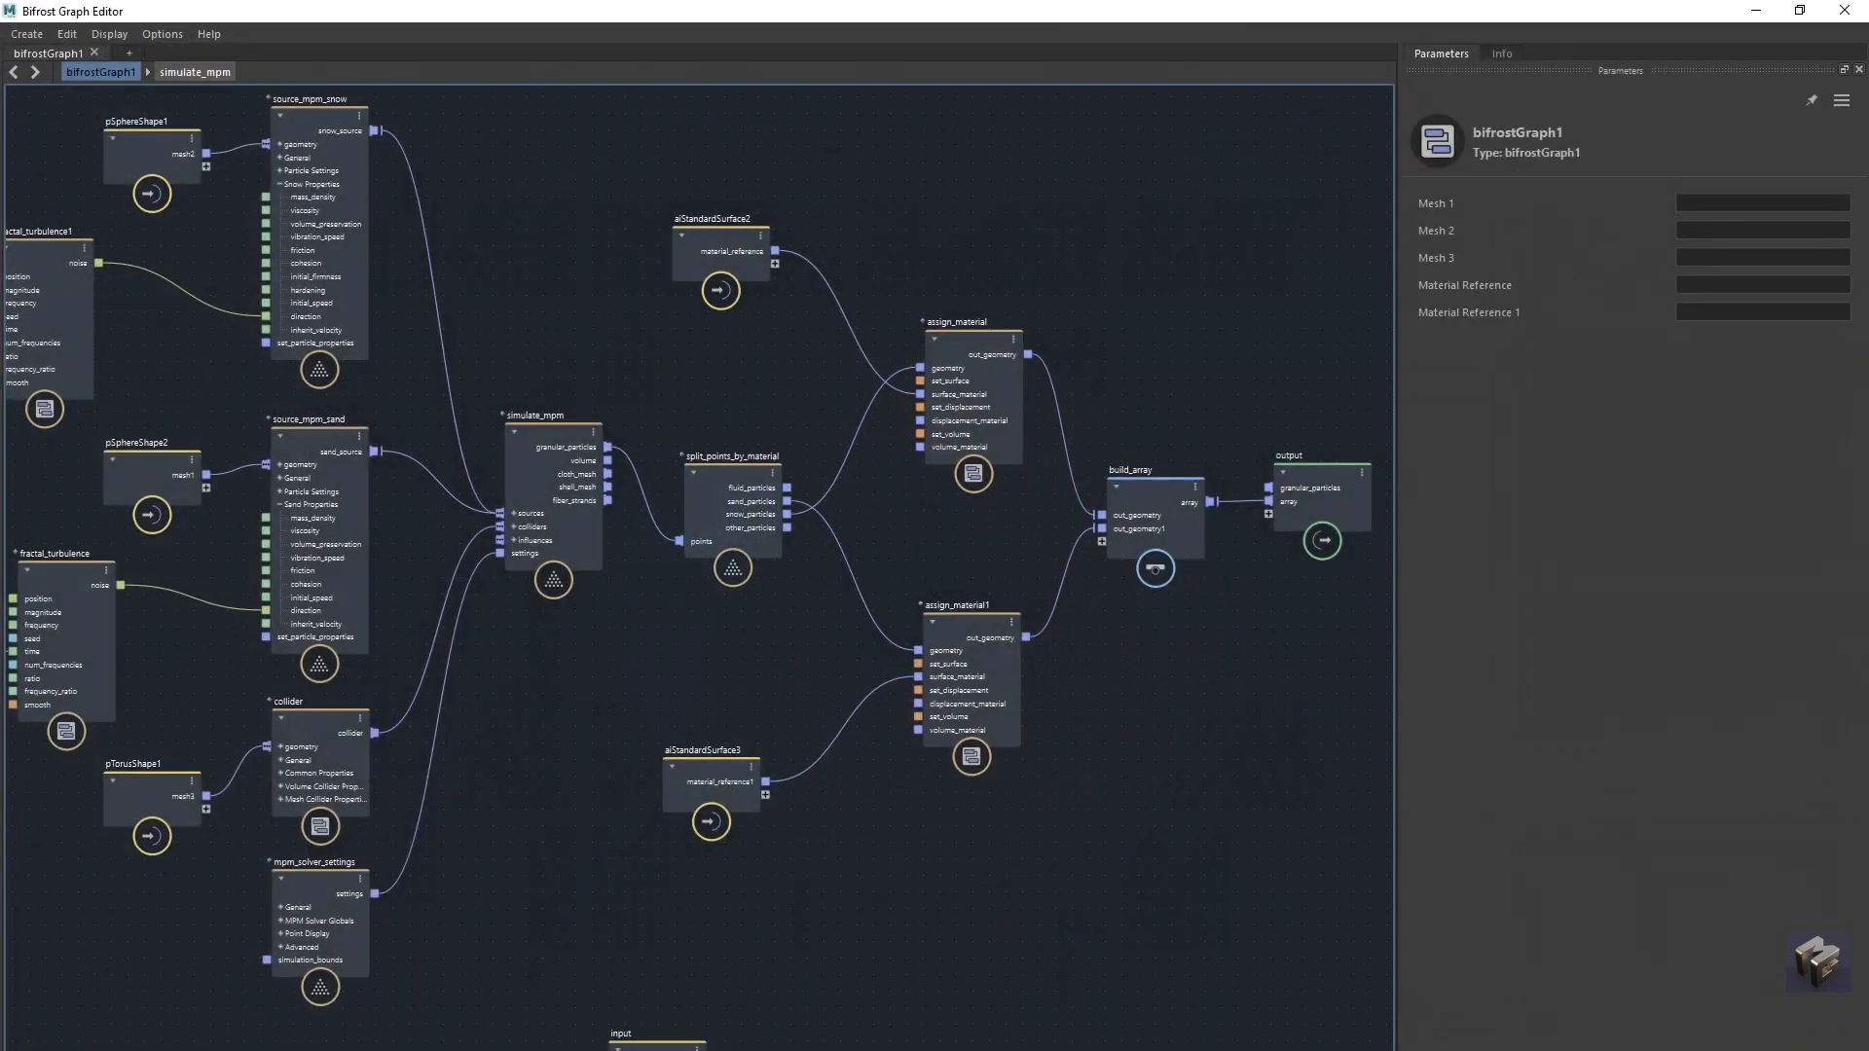
Step: Auto-arrange all nodes of the Bifrost graph and move aiStandardSurface2 and aiStandardSurface3 vertically away from split_points_by_material
{"action": "scroll", "coordinate": [828, 650], "scroll_direction": "down", "scroll_amount": 3}
{"action": "mouse_move", "coordinate": [801, 632]}
{"action": "middle_mouse_down", "text": "alt"}
{"action": "mouse_move", "coordinate": [924, 650]}
{"action": "mouse_move", "coordinate": [808, 633]}
{"action": "middle_mouse_up", "text": "alt"}
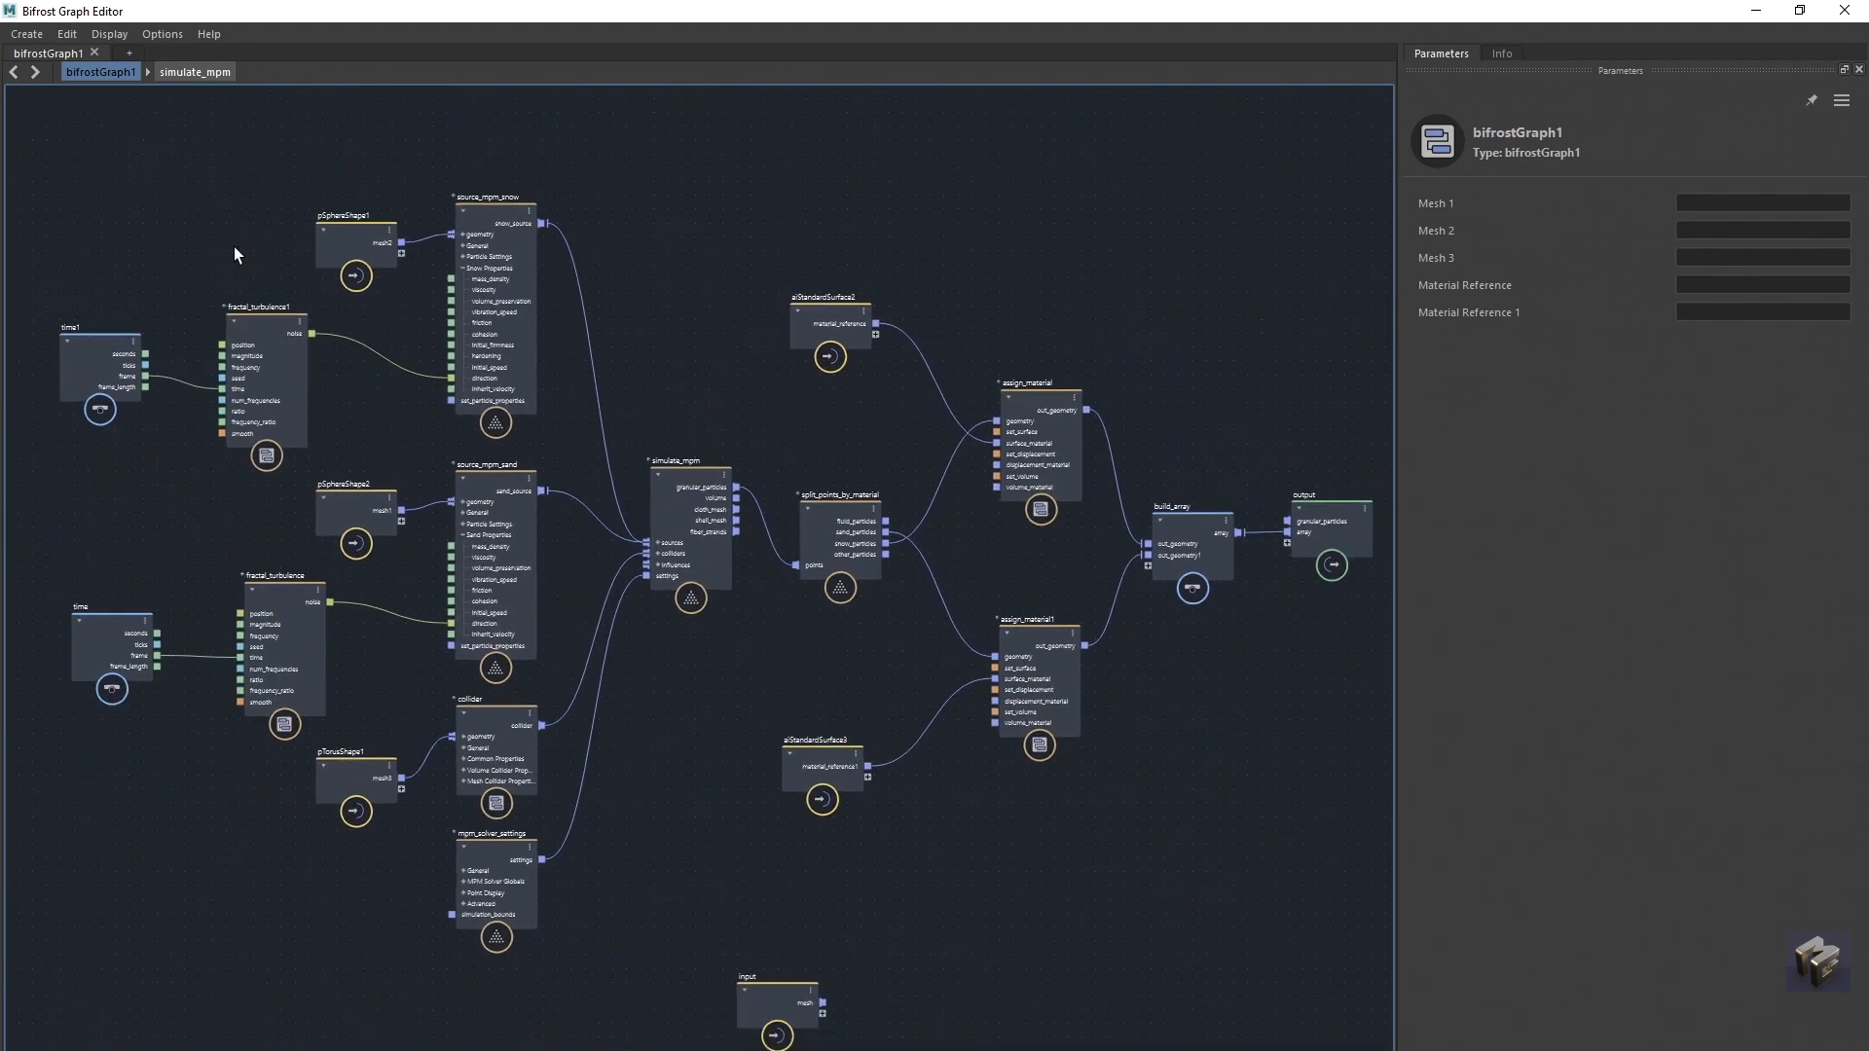
{"action": "left_click_drag", "start_coordinate": [29, 151], "coordinate": [1387, 1046]}
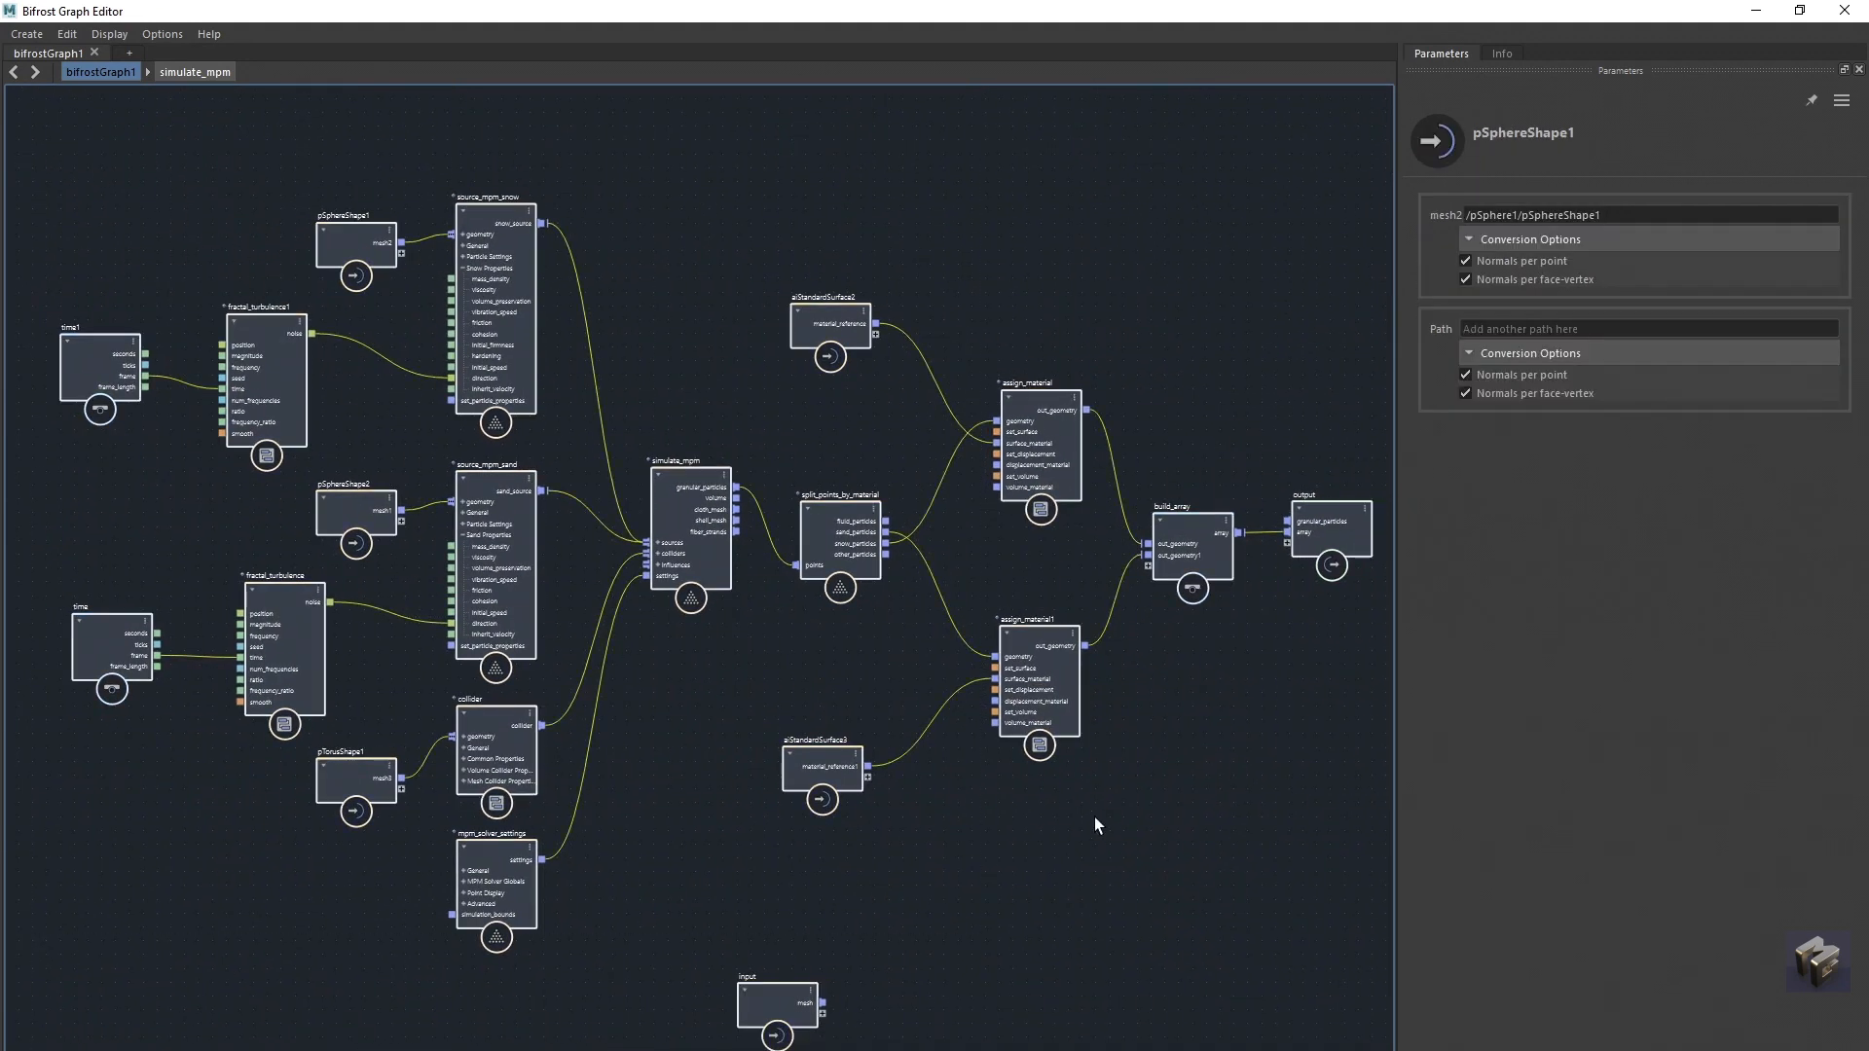
{"action": "key", "text": "l"}
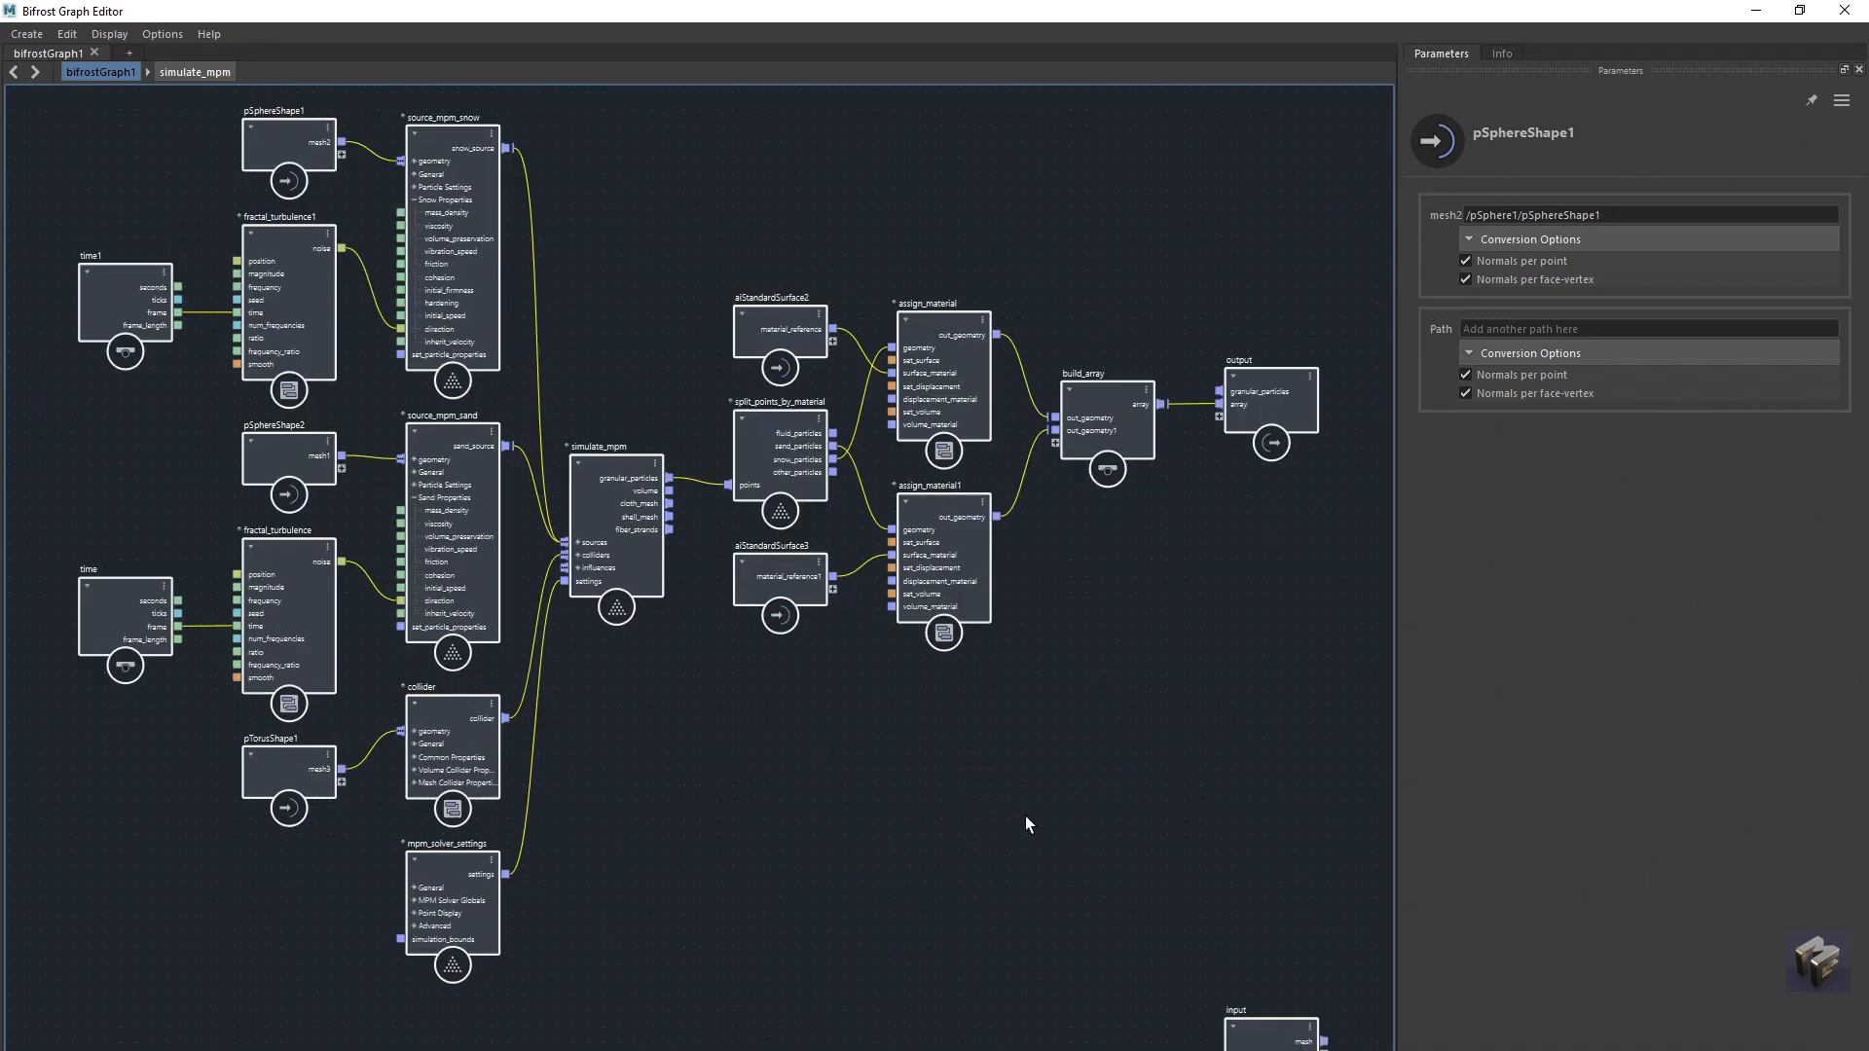
{"action": "left_click", "coordinate": [818, 764]}
{"action": "middle_click_drag", "start_coordinate": [906, 761], "coordinate": [959, 822]}
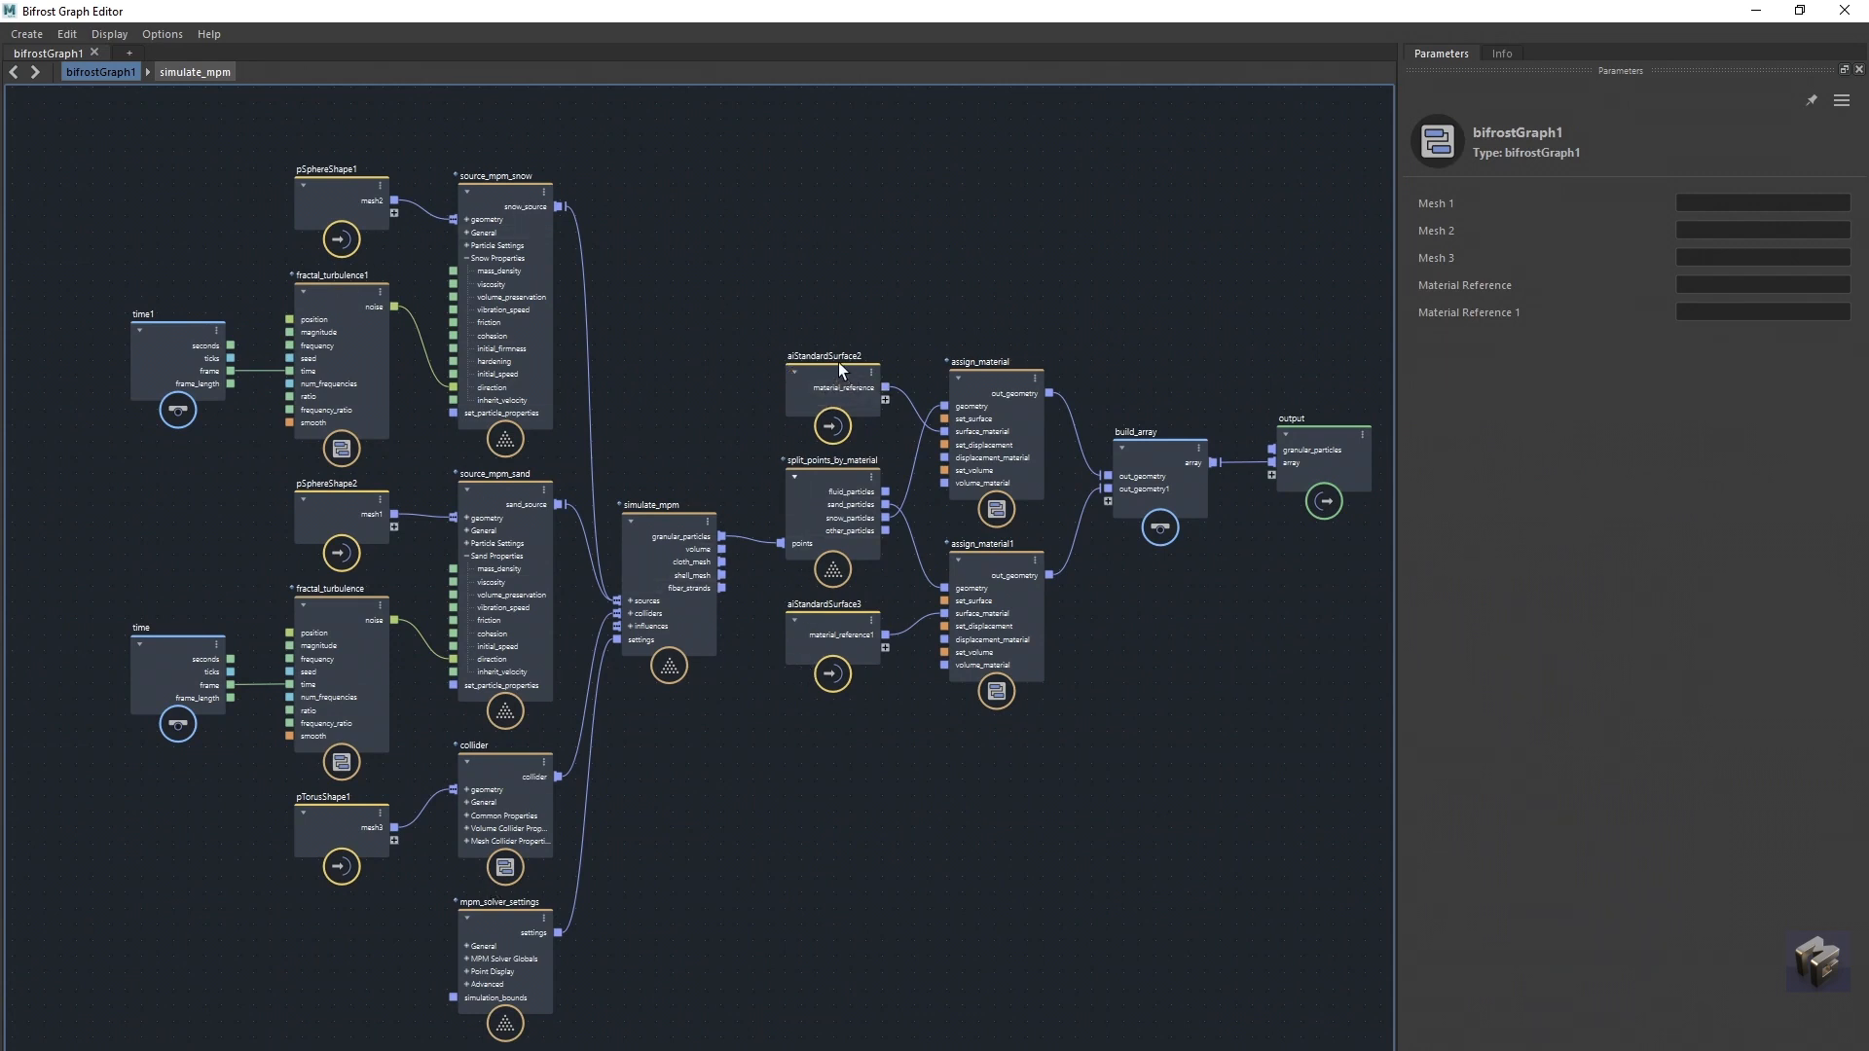
{"action": "left_click_drag", "start_coordinate": [842, 370], "coordinate": [834, 340]}
{"action": "left_click_drag", "start_coordinate": [825, 615], "coordinate": [833, 679]}
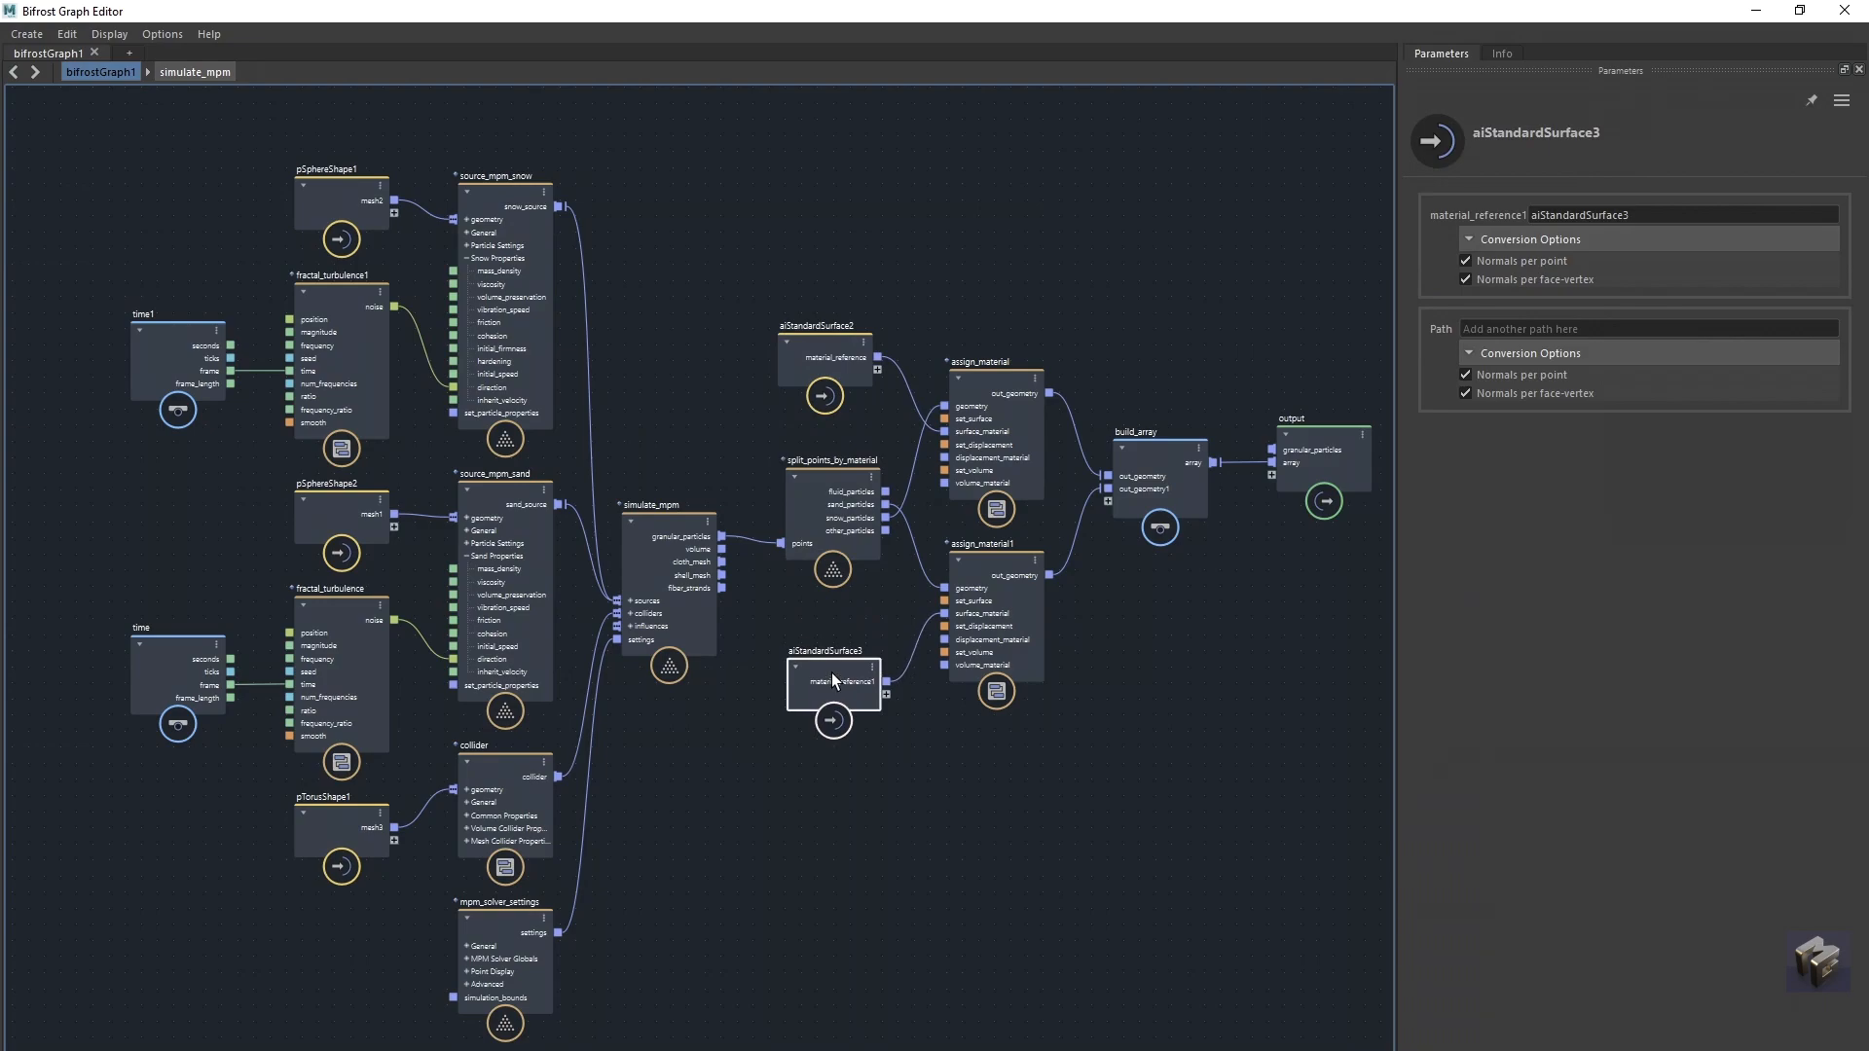
Step: Return to the Maya scene and add an Arnold Skydome Light
{"action": "left_click", "coordinate": [1756, 11]}
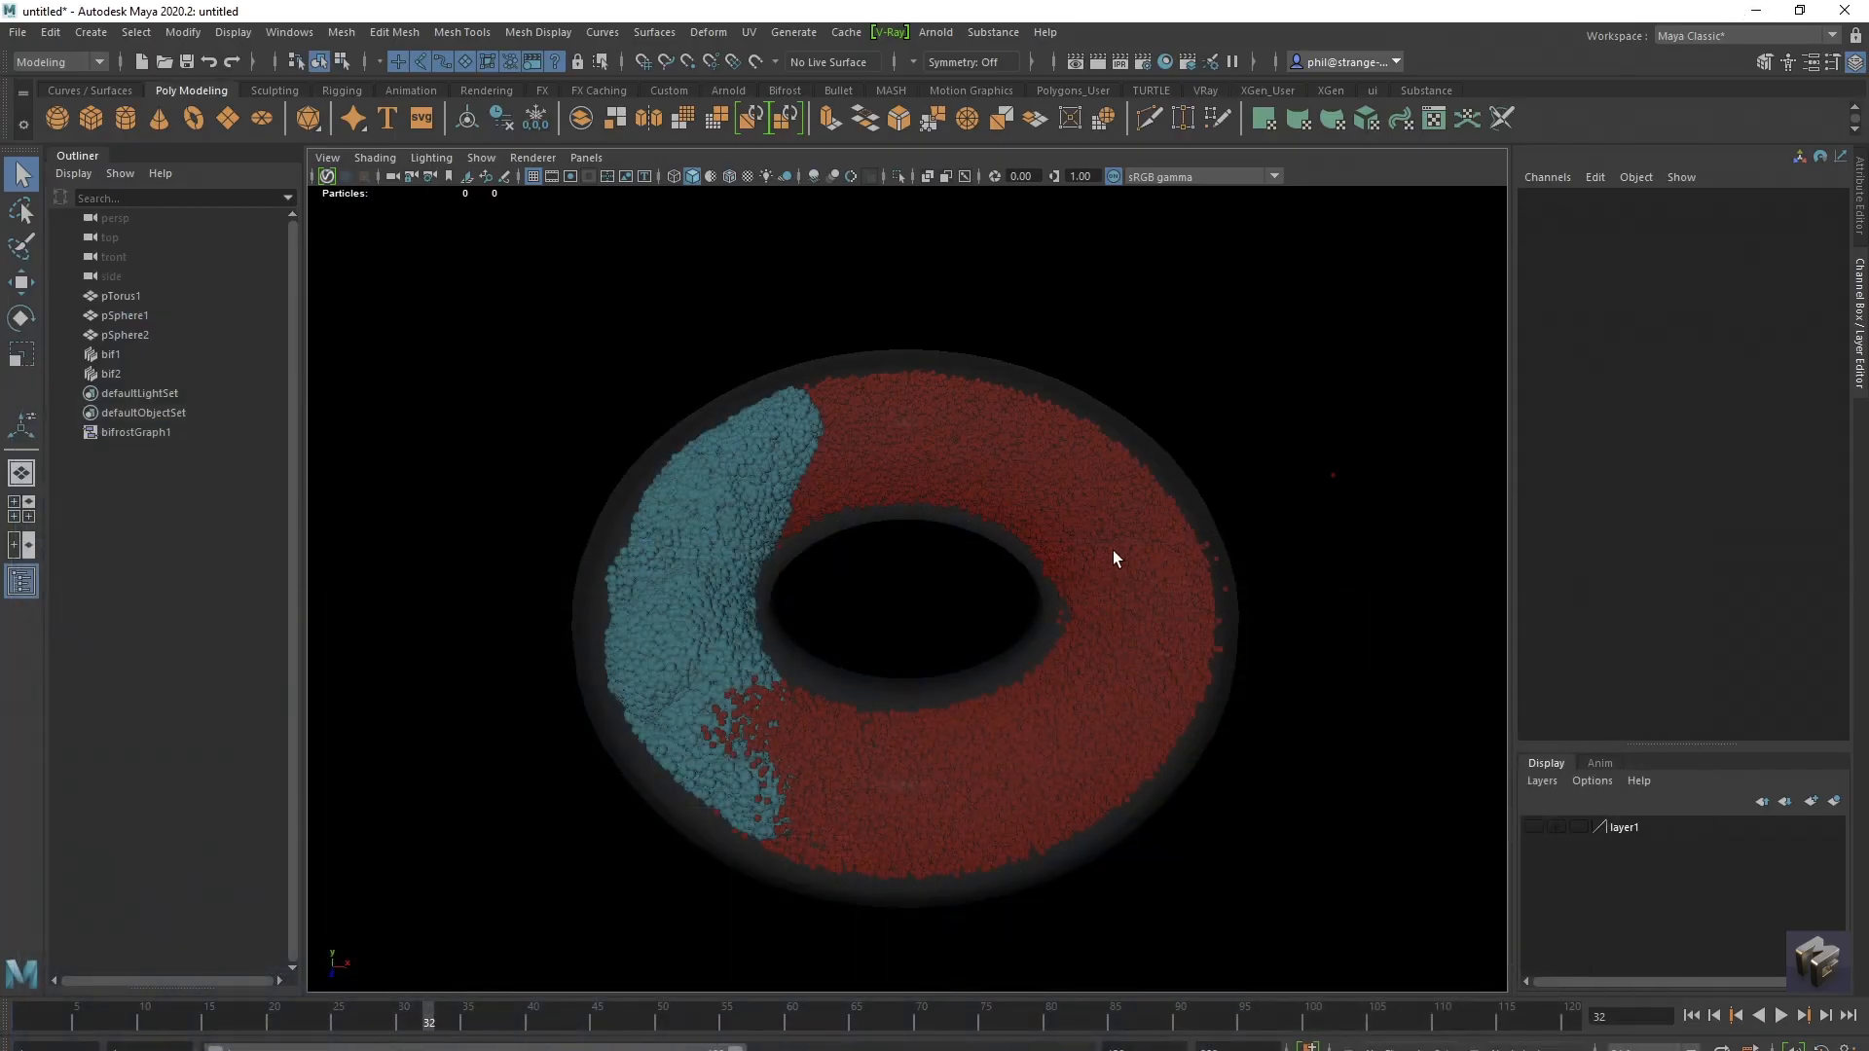
{"action": "left_click", "coordinate": [931, 34]}
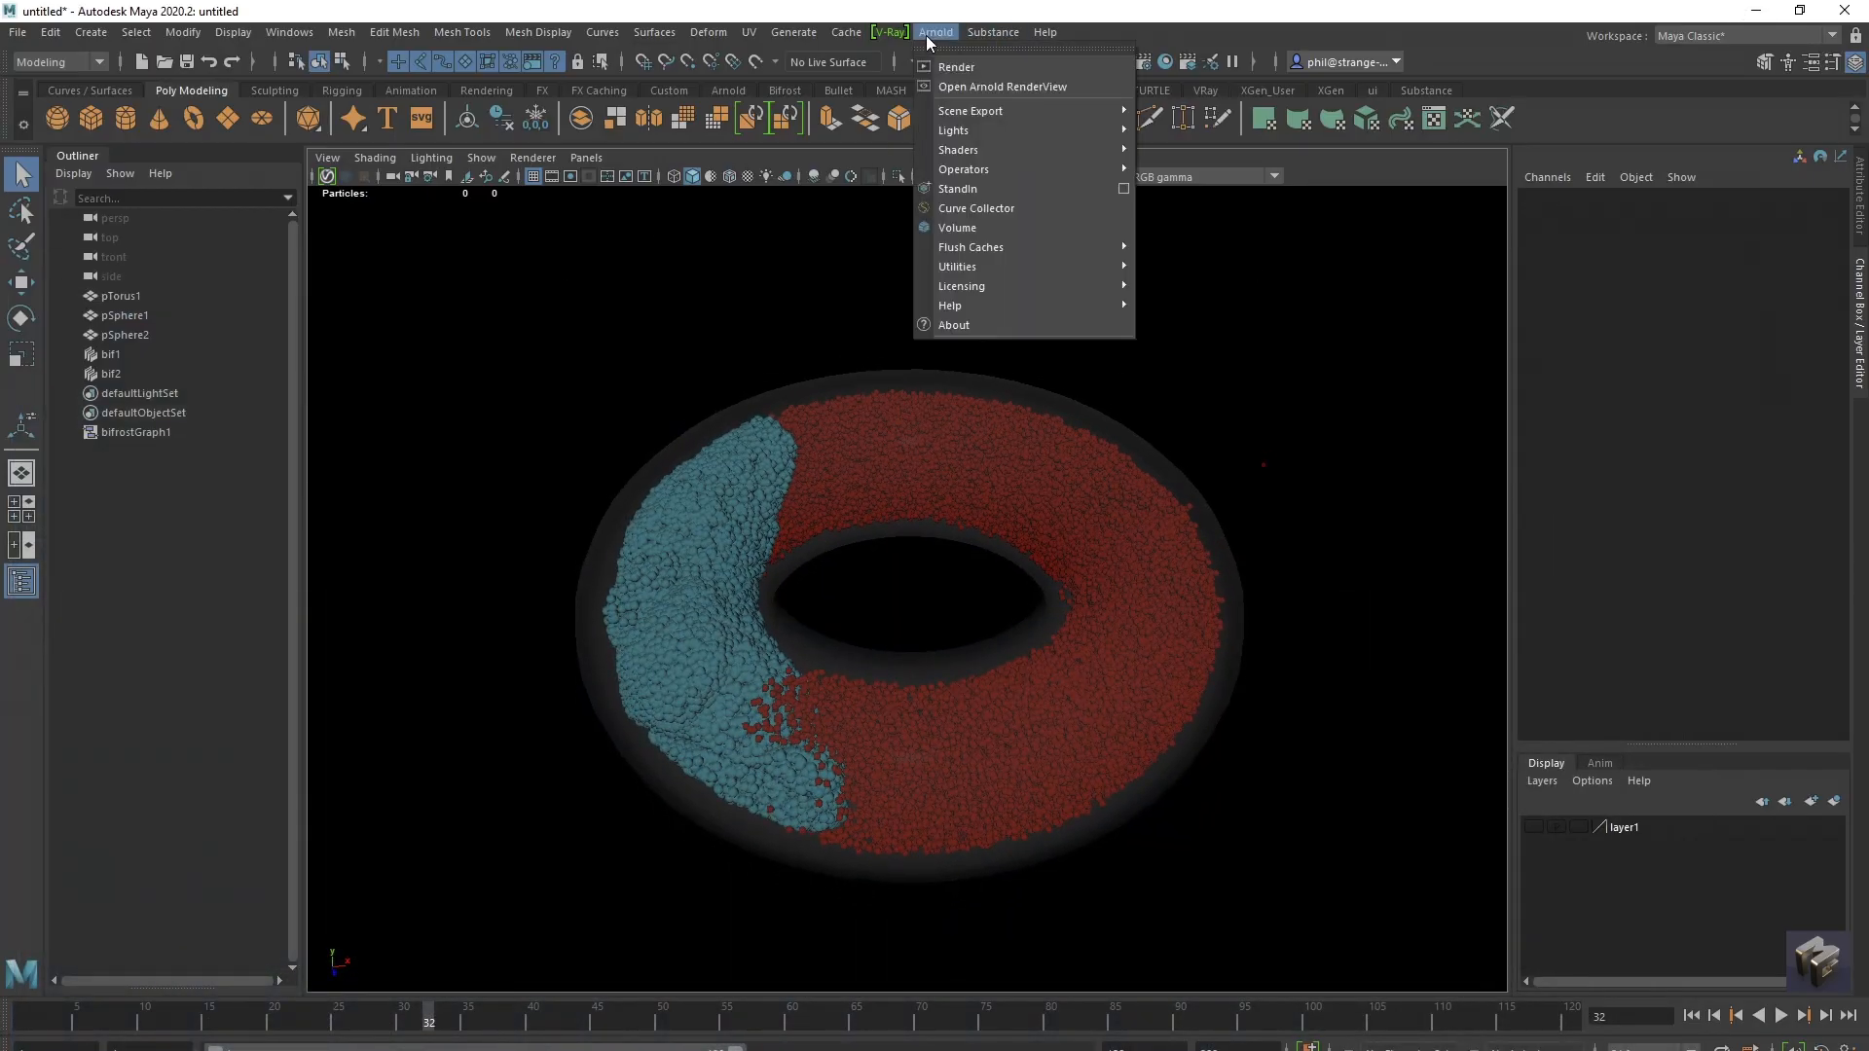
{"action": "mouse_move", "coordinate": [1003, 130]}
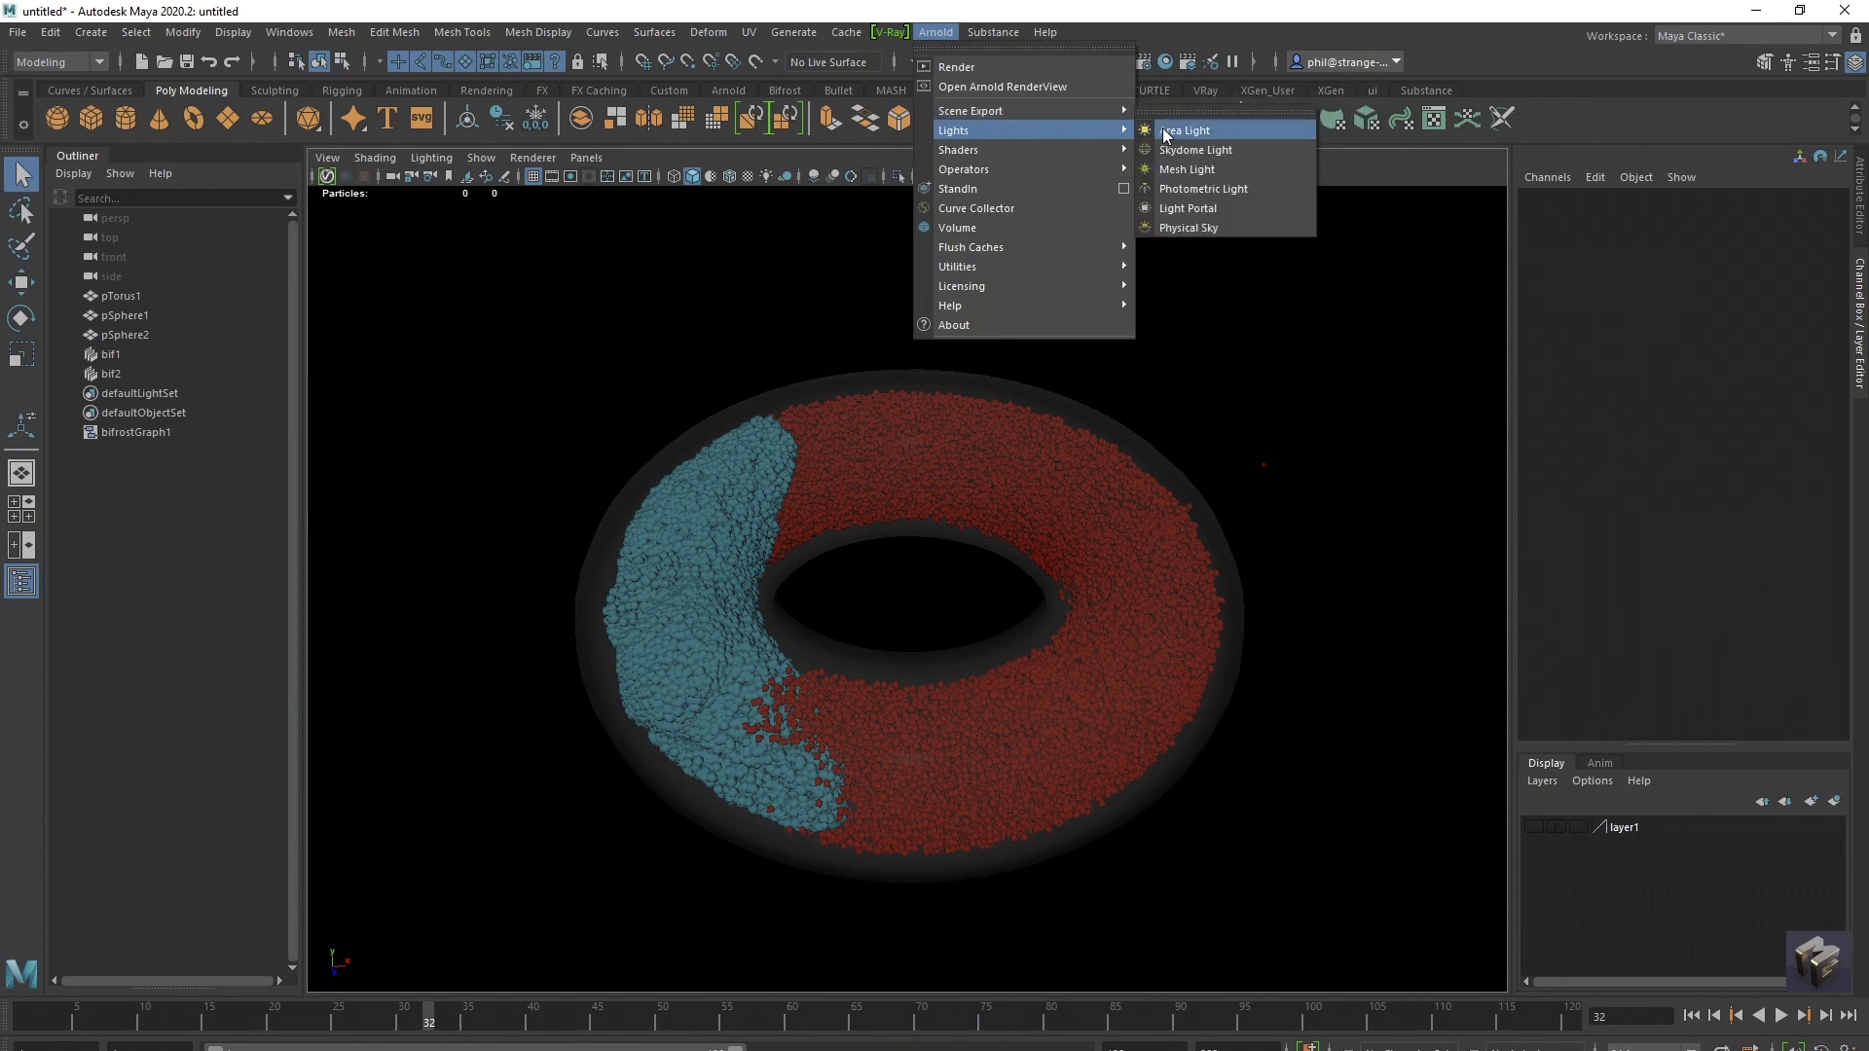
{"action": "left_click", "coordinate": [1217, 150]}
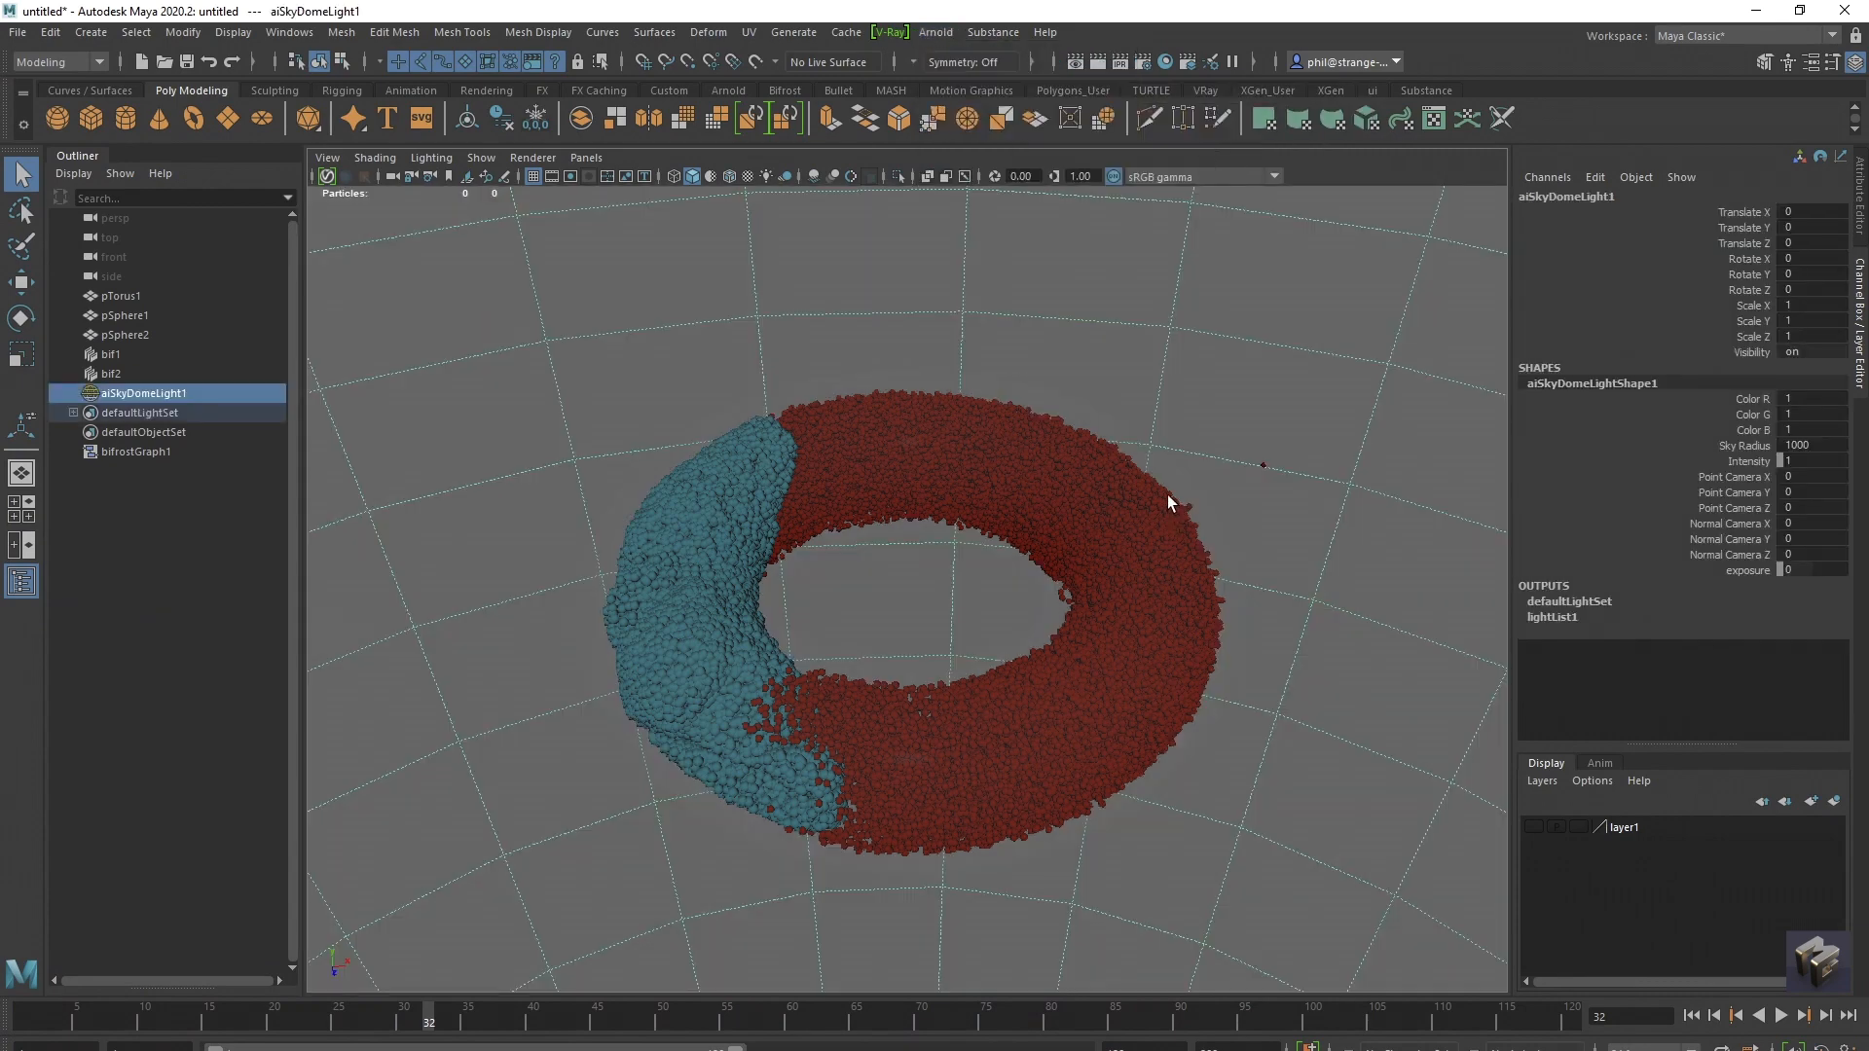
Step: Create a polygon plane and set its Rotate X to 90
{"action": "left_click", "coordinate": [230, 119]}
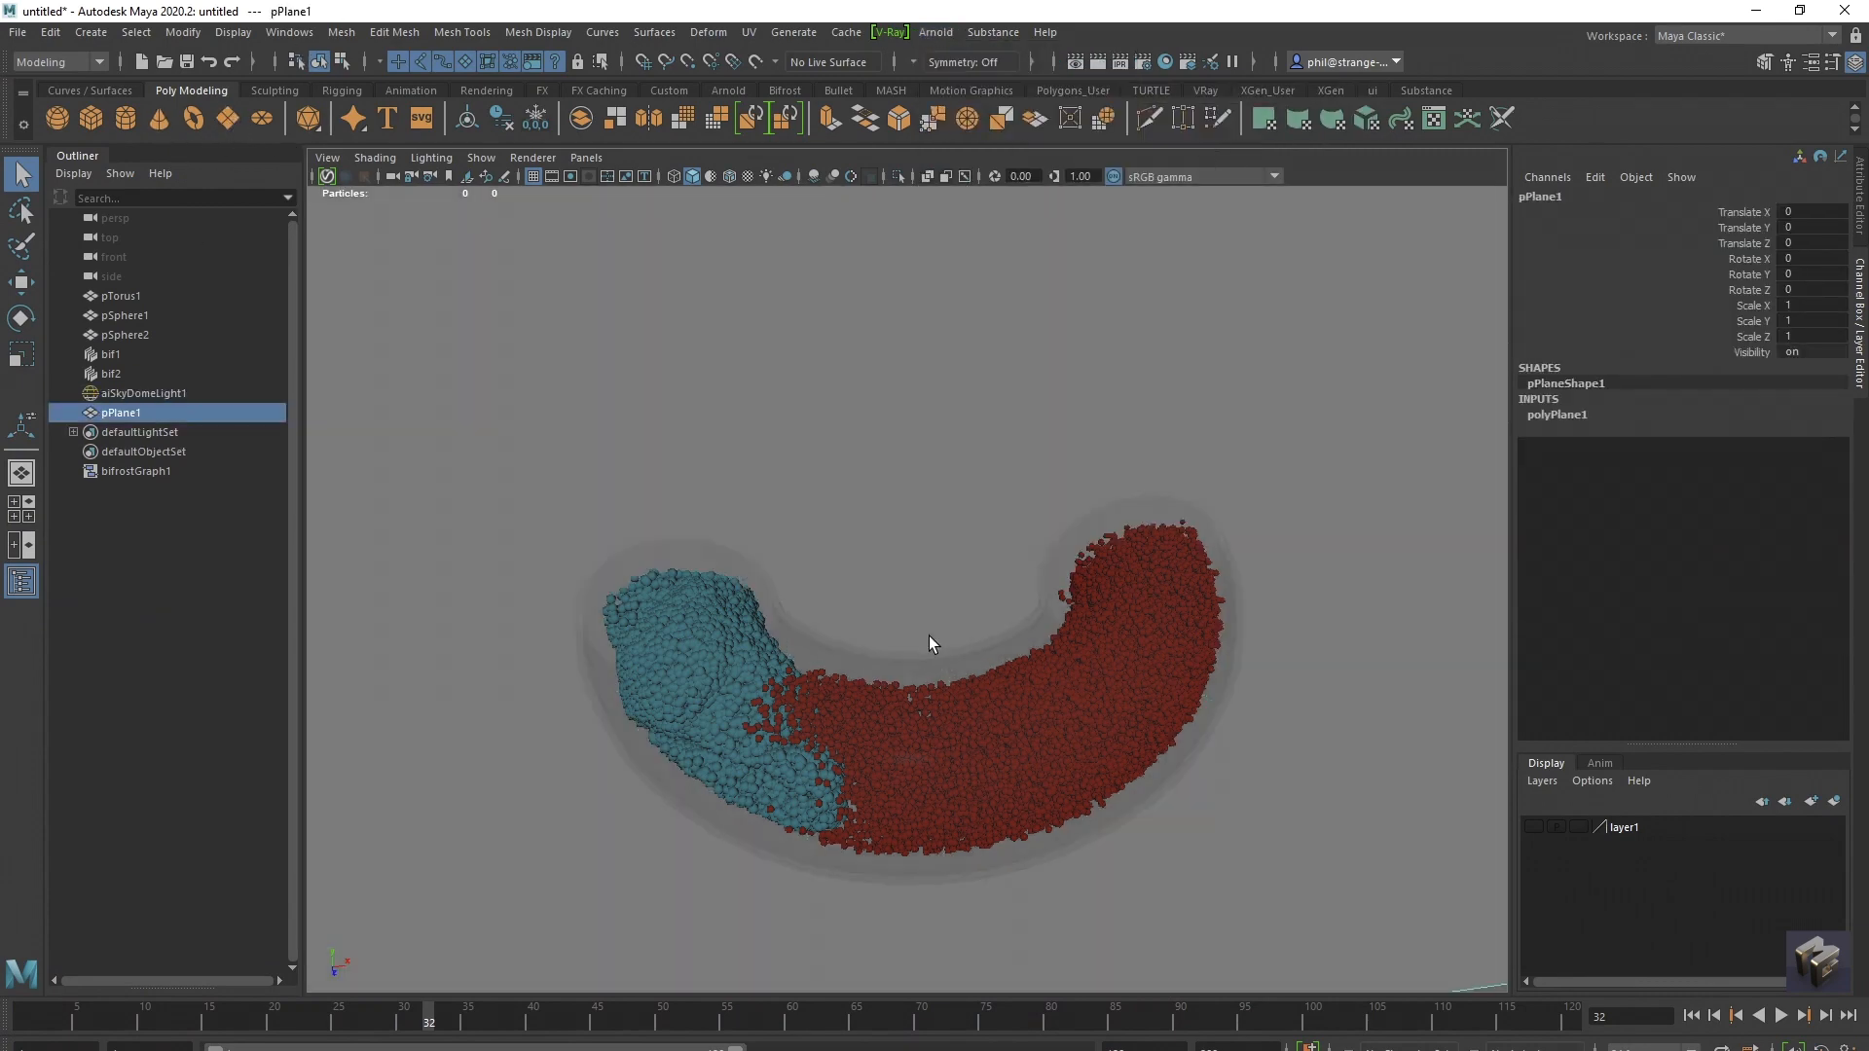
{"action": "key", "text": "e"}
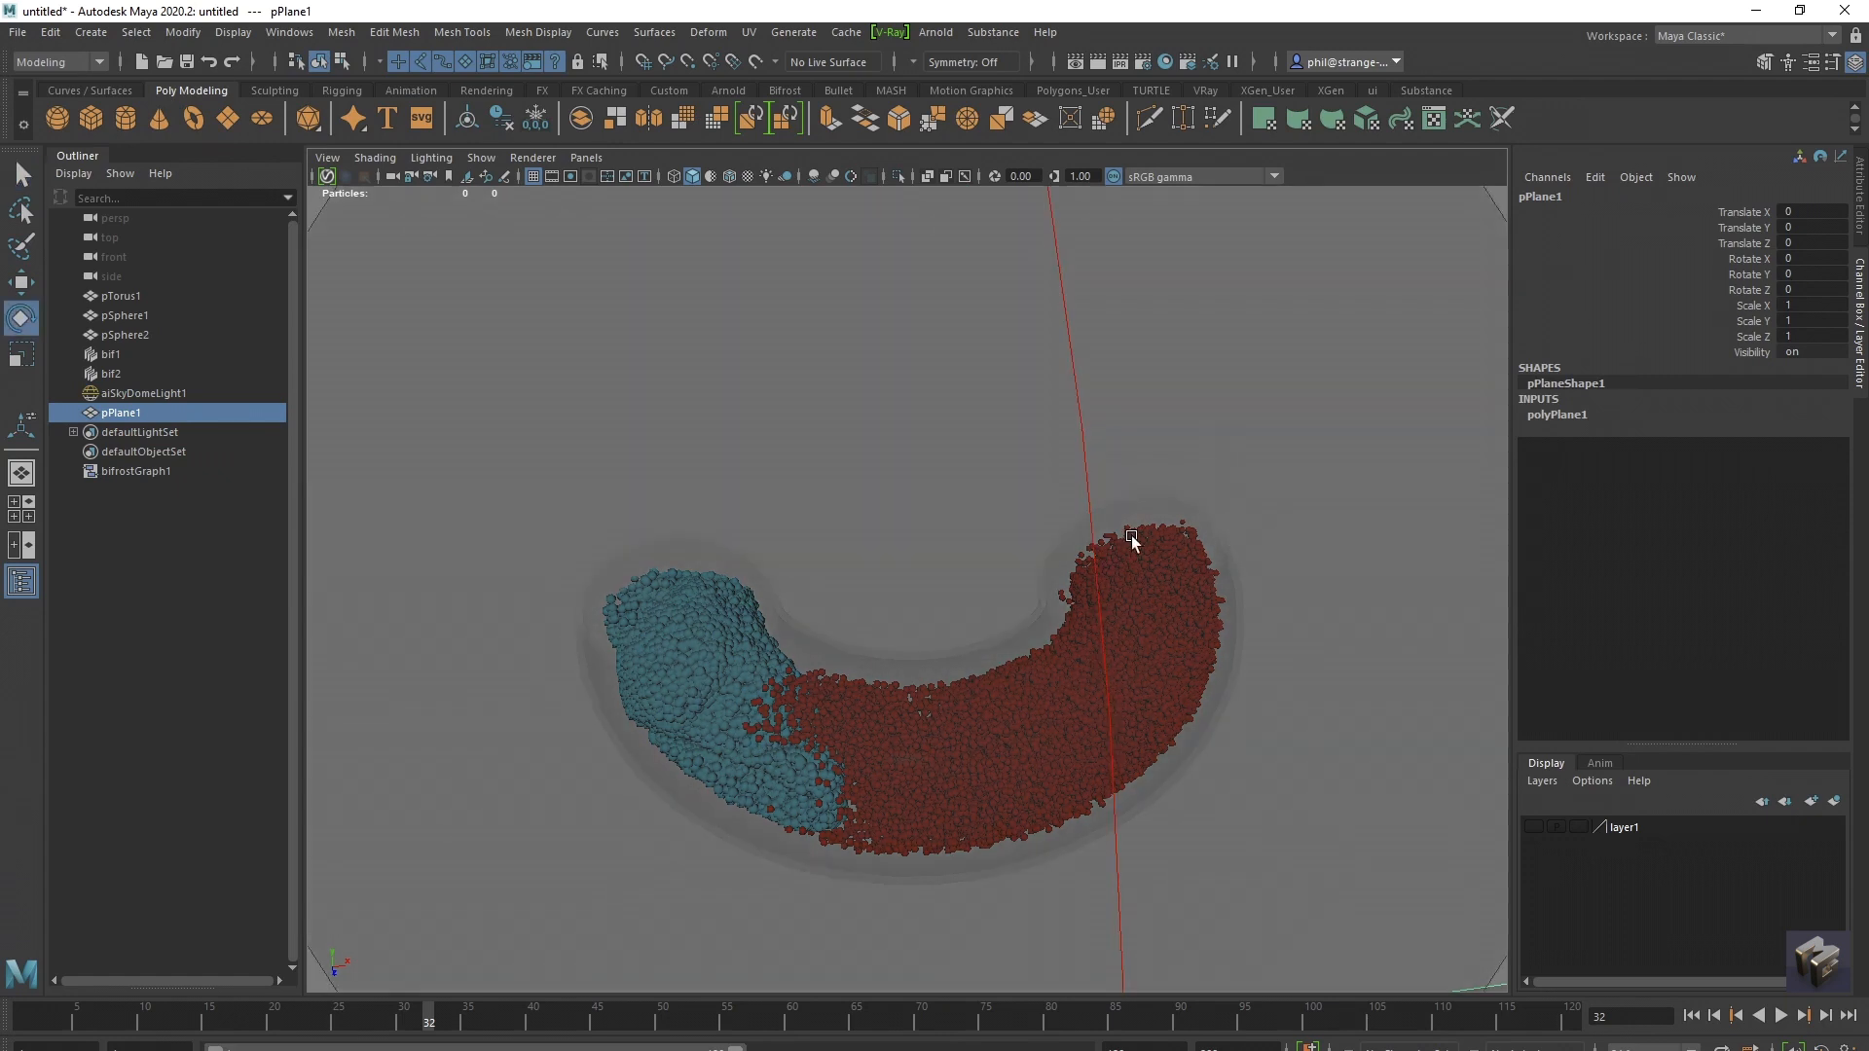
{"action": "key", "text": "minus"}
{"action": "key", "text": "minus"}
{"action": "key", "text": "minus"}
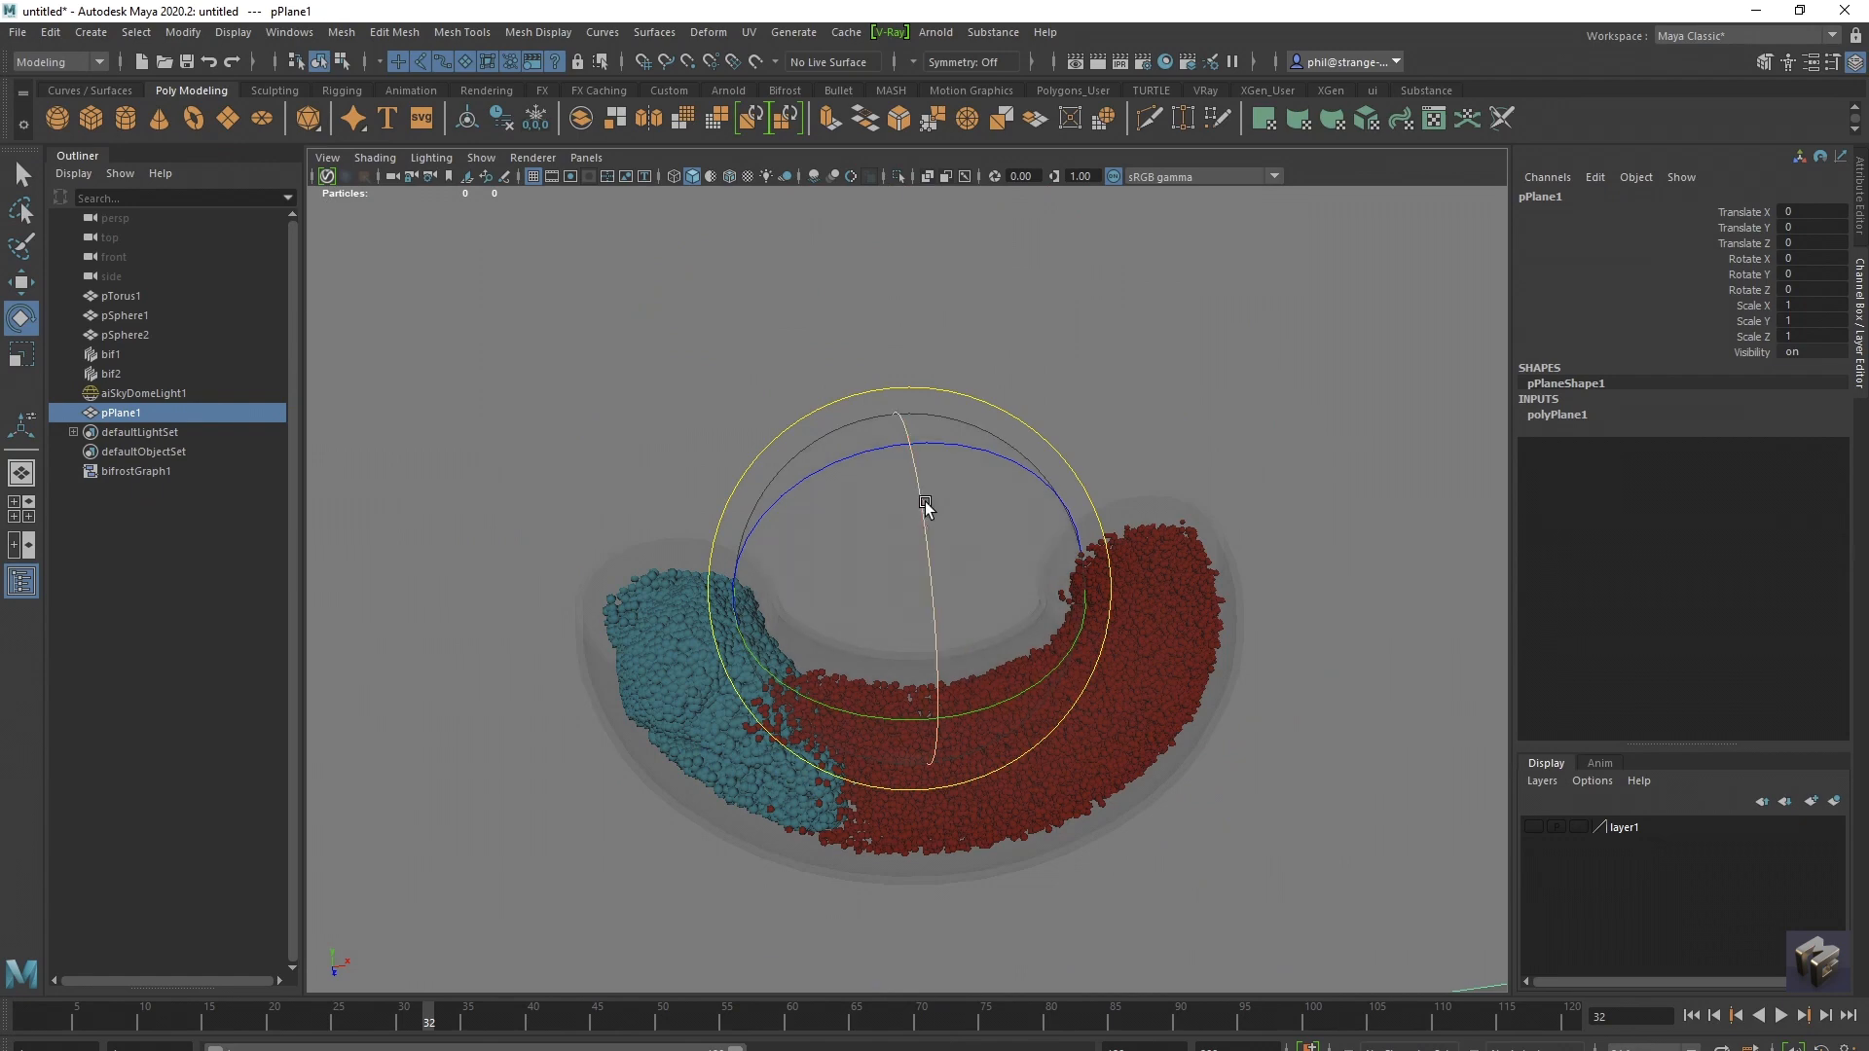
{"action": "left_click_drag", "start_coordinate": [922, 504], "coordinate": [930, 547]}
{"action": "double_click", "coordinate": [1812, 258]}
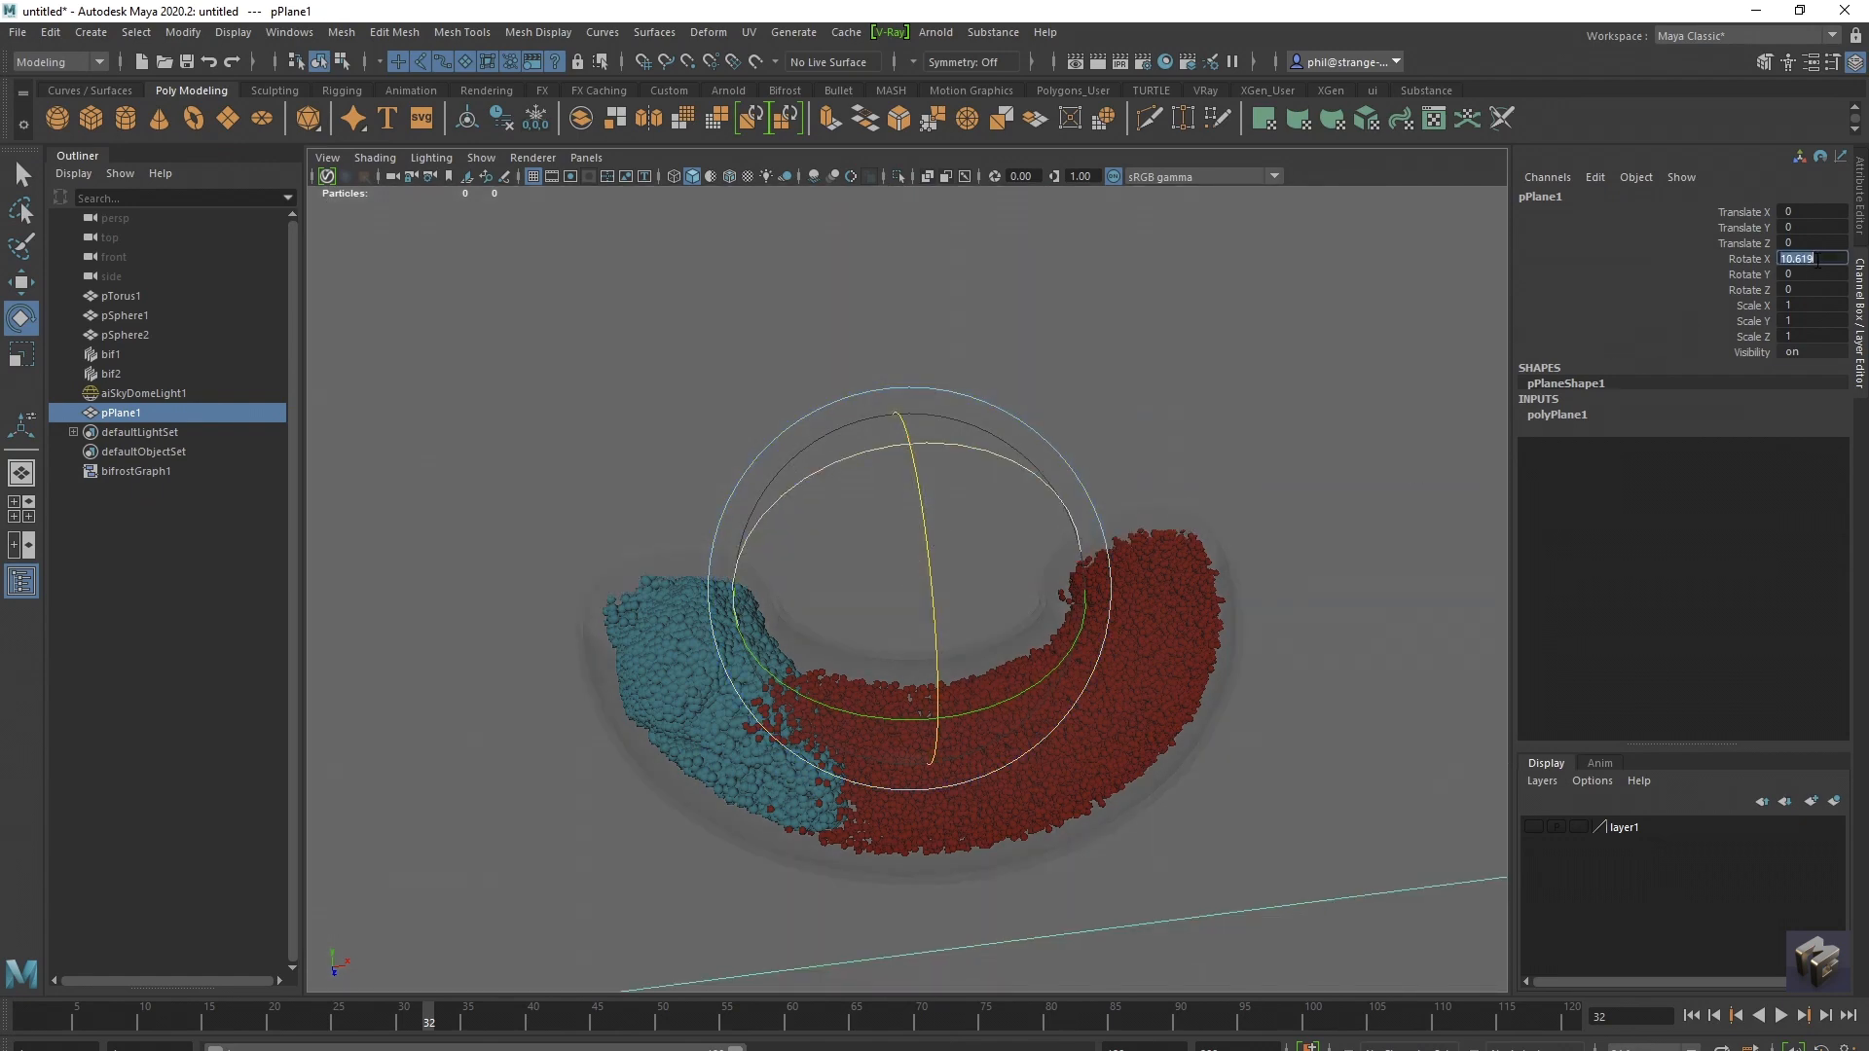
{"action": "type", "text": "90"}
{"action": "key", "text": "Return"}
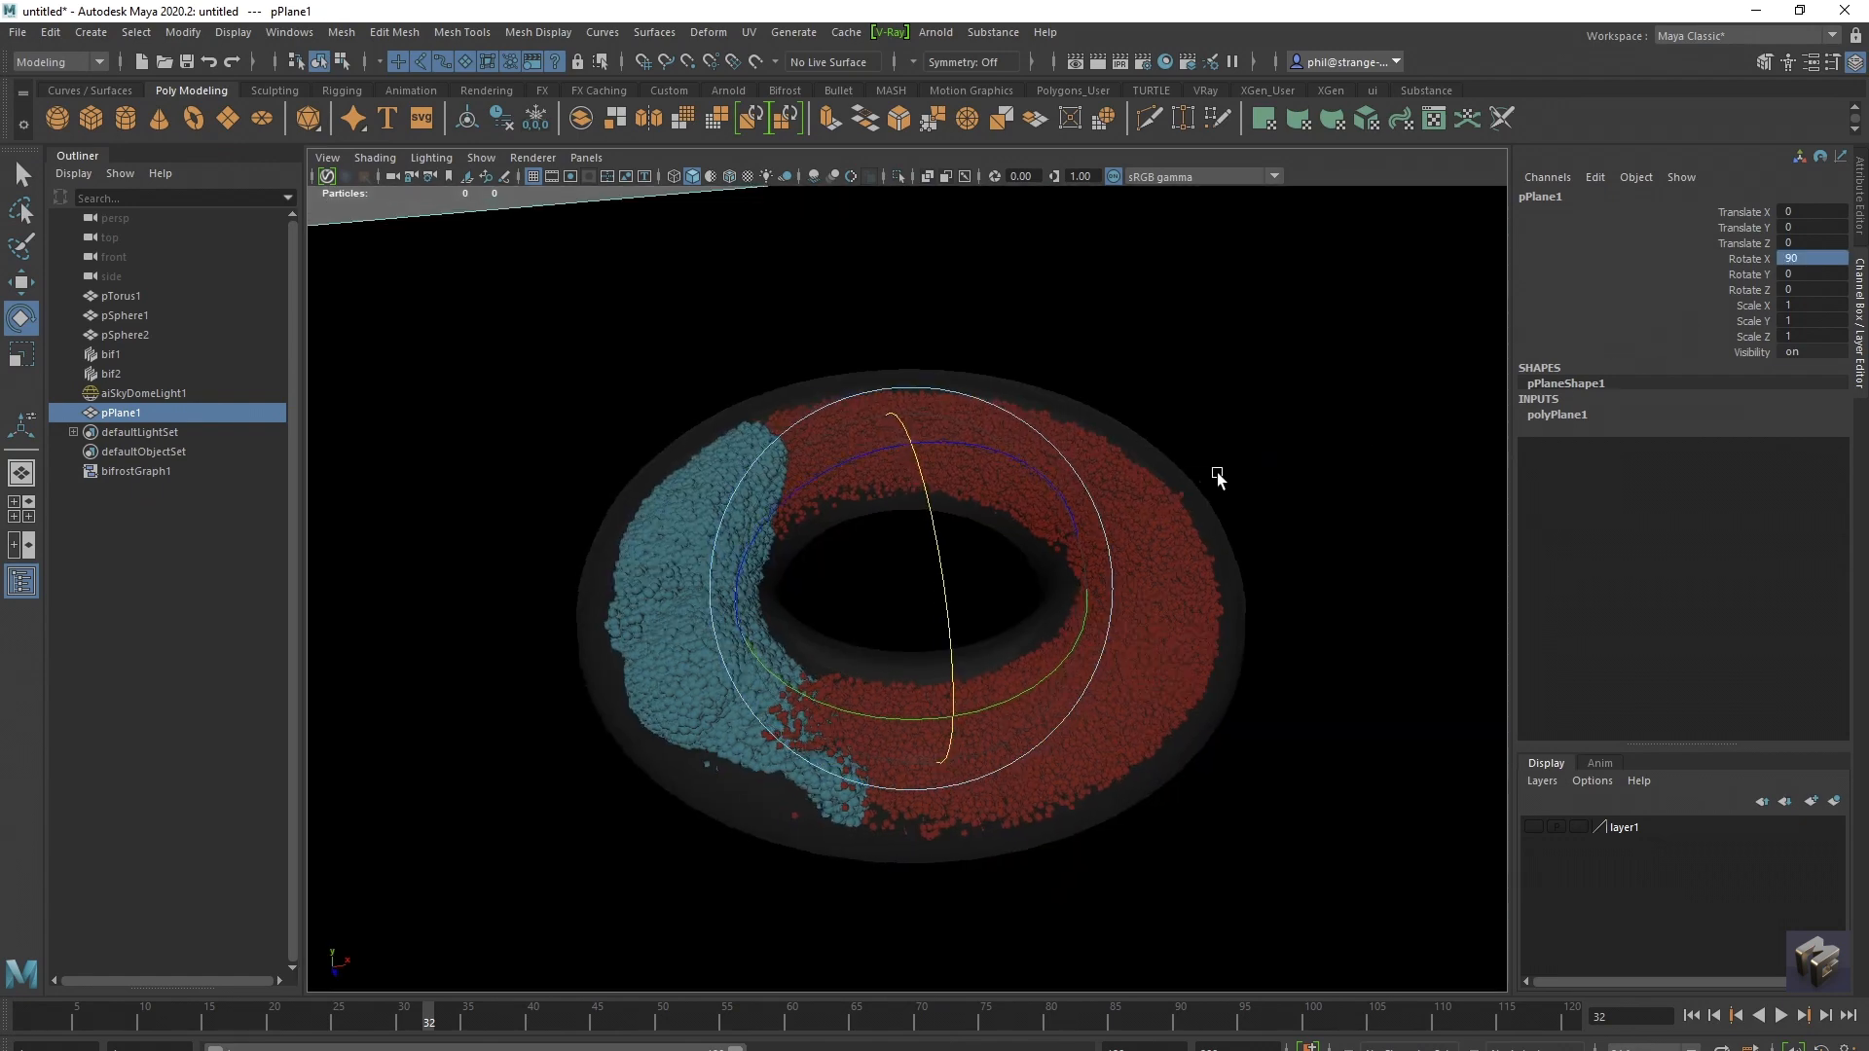
Step: Move the plane behind the torus as a backdrop, to a Translate Y of about -1.349
{"action": "key", "text": "w"}
{"action": "left_click_drag", "start_coordinate": [1022, 535], "coordinate": [1021, 511], "text": "alt"}
{"action": "left_click_drag", "start_coordinate": [907, 719], "coordinate": [905, 813]}
{"action": "mouse_move", "coordinate": [1322, 497]}
{"action": "left_mouse_down", "text": "alt"}
{"action": "mouse_move", "coordinate": [1331, 559]}
{"action": "mouse_move", "coordinate": [1303, 514]}
{"action": "left_mouse_up", "text": "alt"}
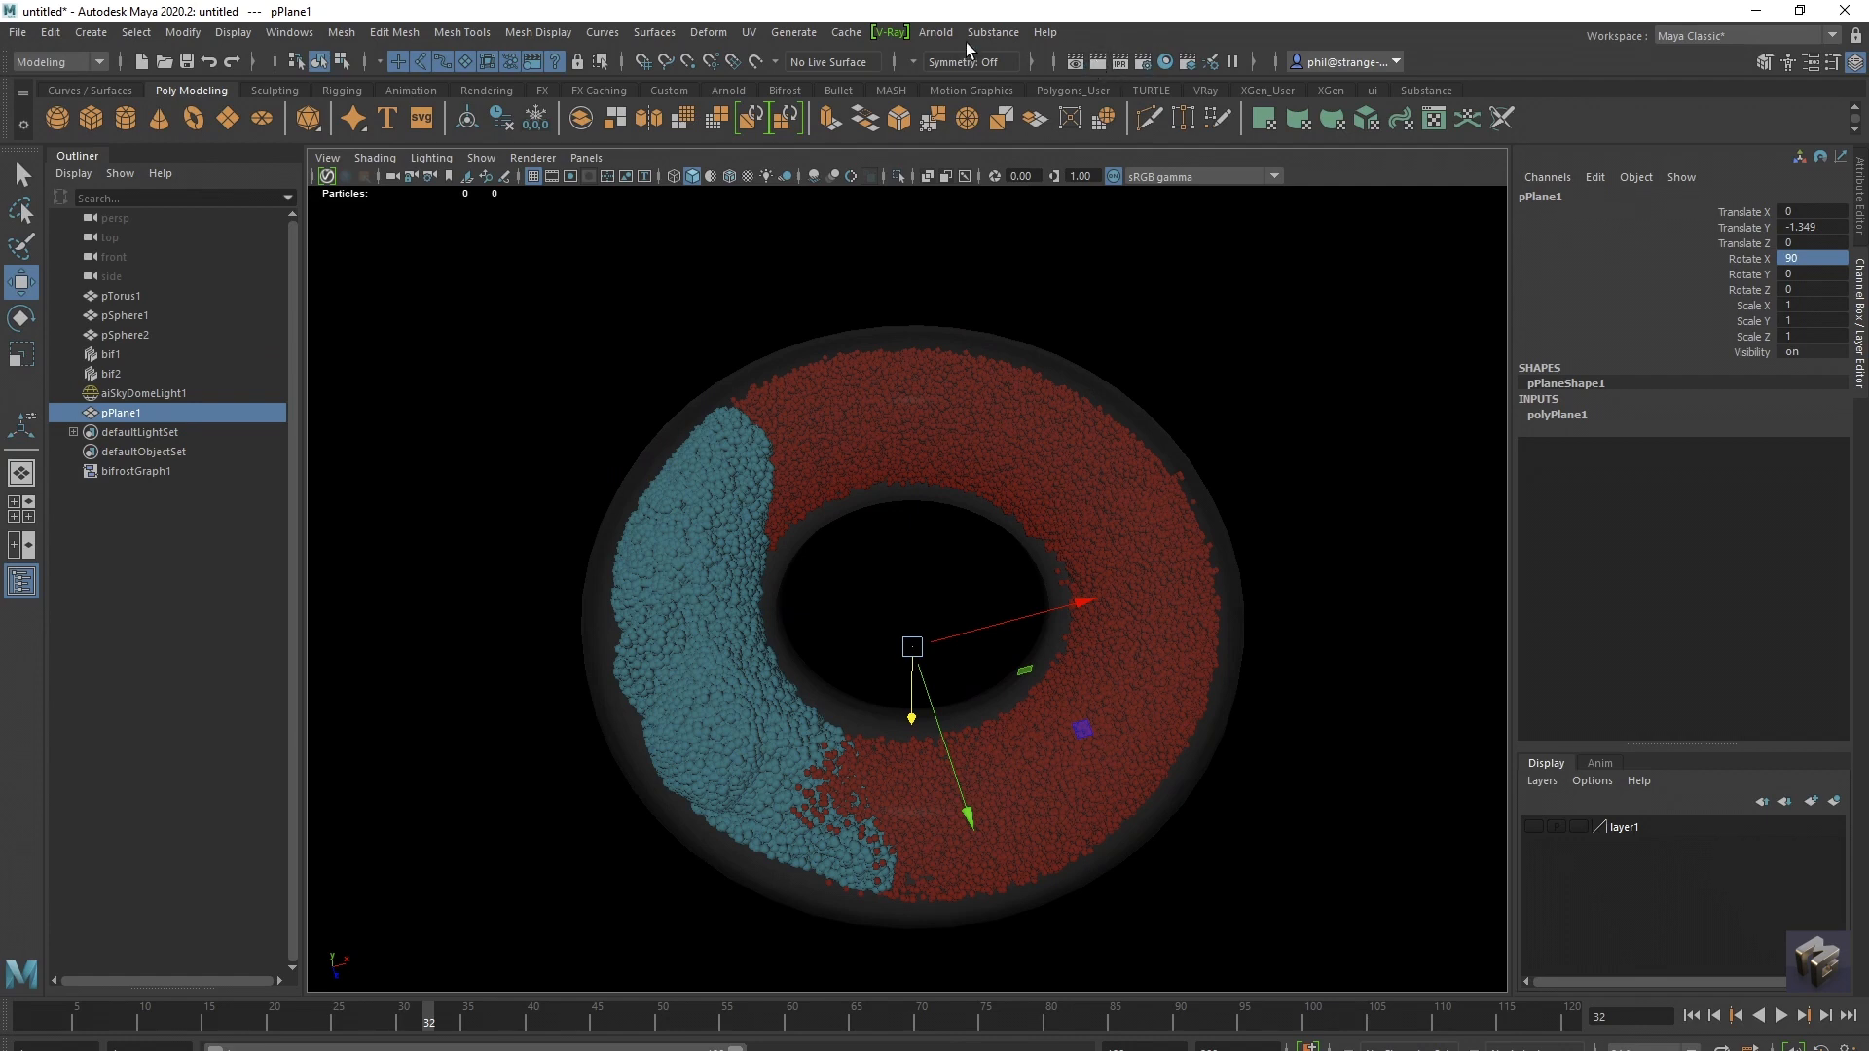
Step: Render the perspective view in the Arnold RenderView to check the materials, stop the render and close the window
{"action": "left_click", "coordinate": [935, 32]}
{"action": "left_click", "coordinate": [1002, 86]}
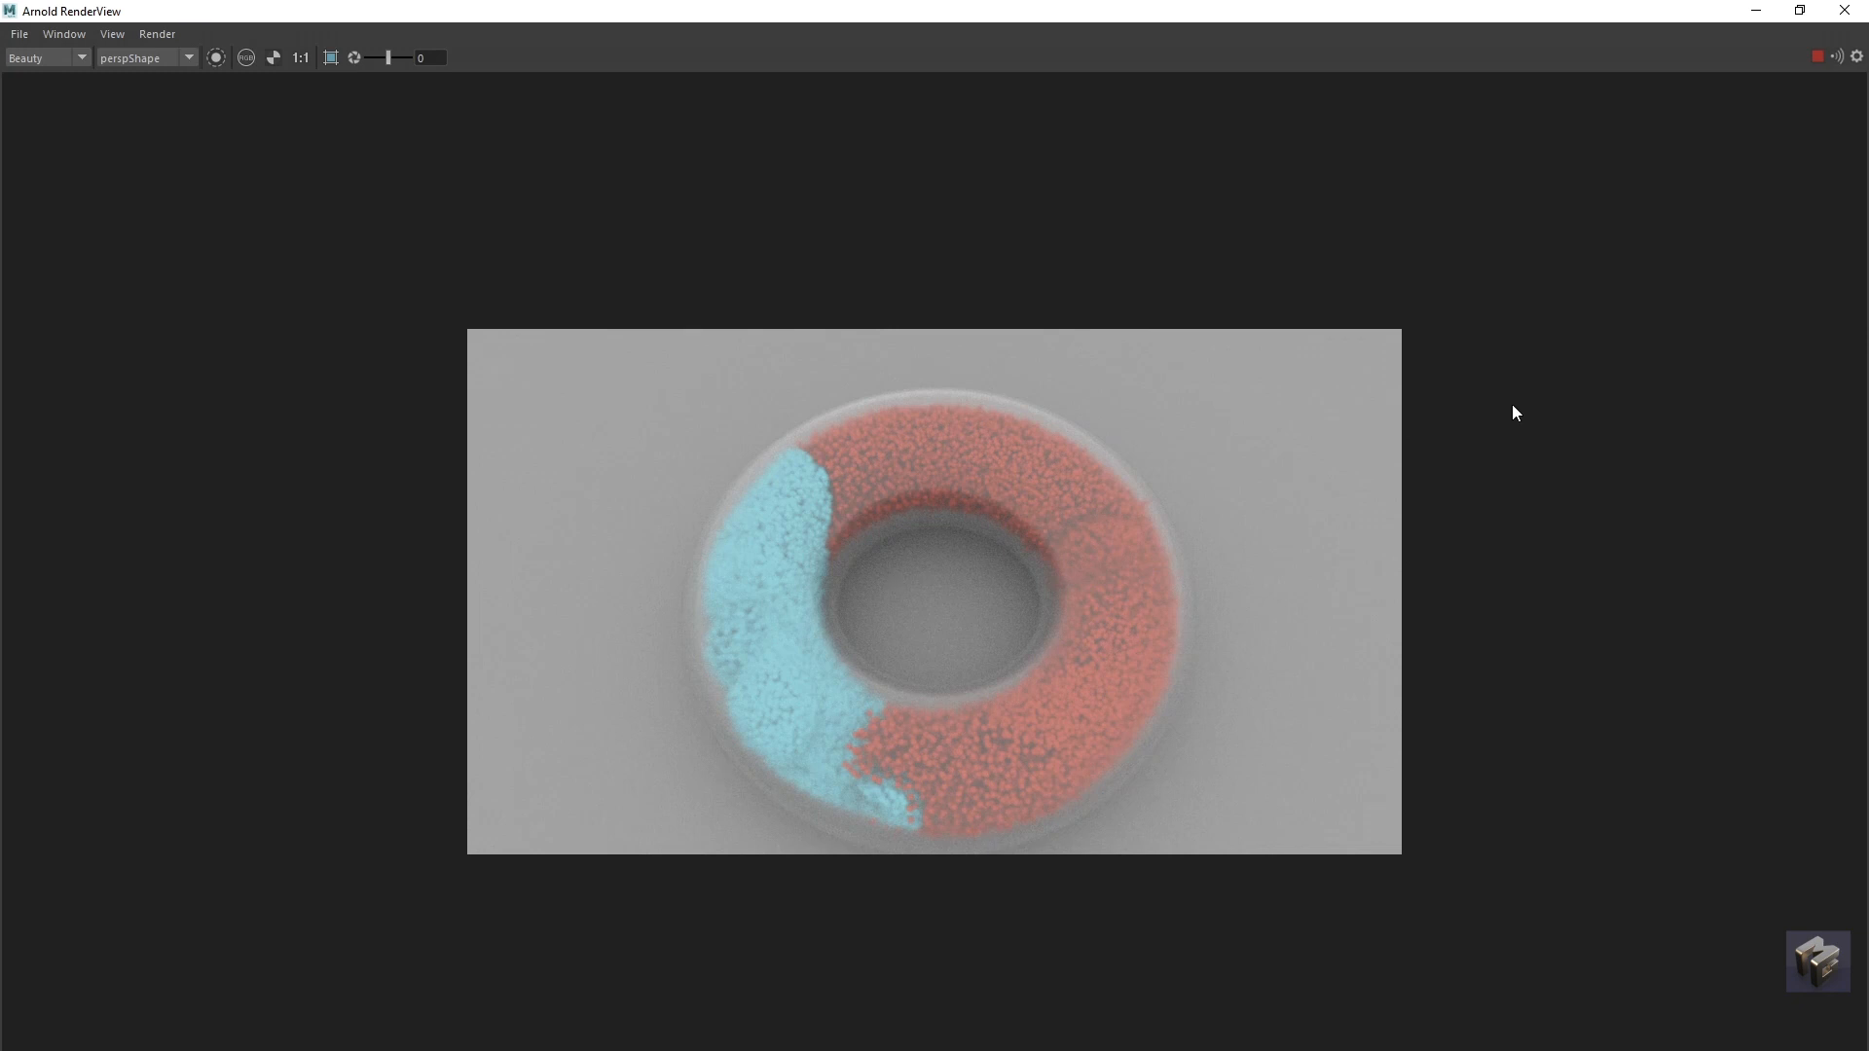
{"action": "left_click", "coordinate": [1816, 56]}
{"action": "left_click", "coordinate": [1843, 11]}
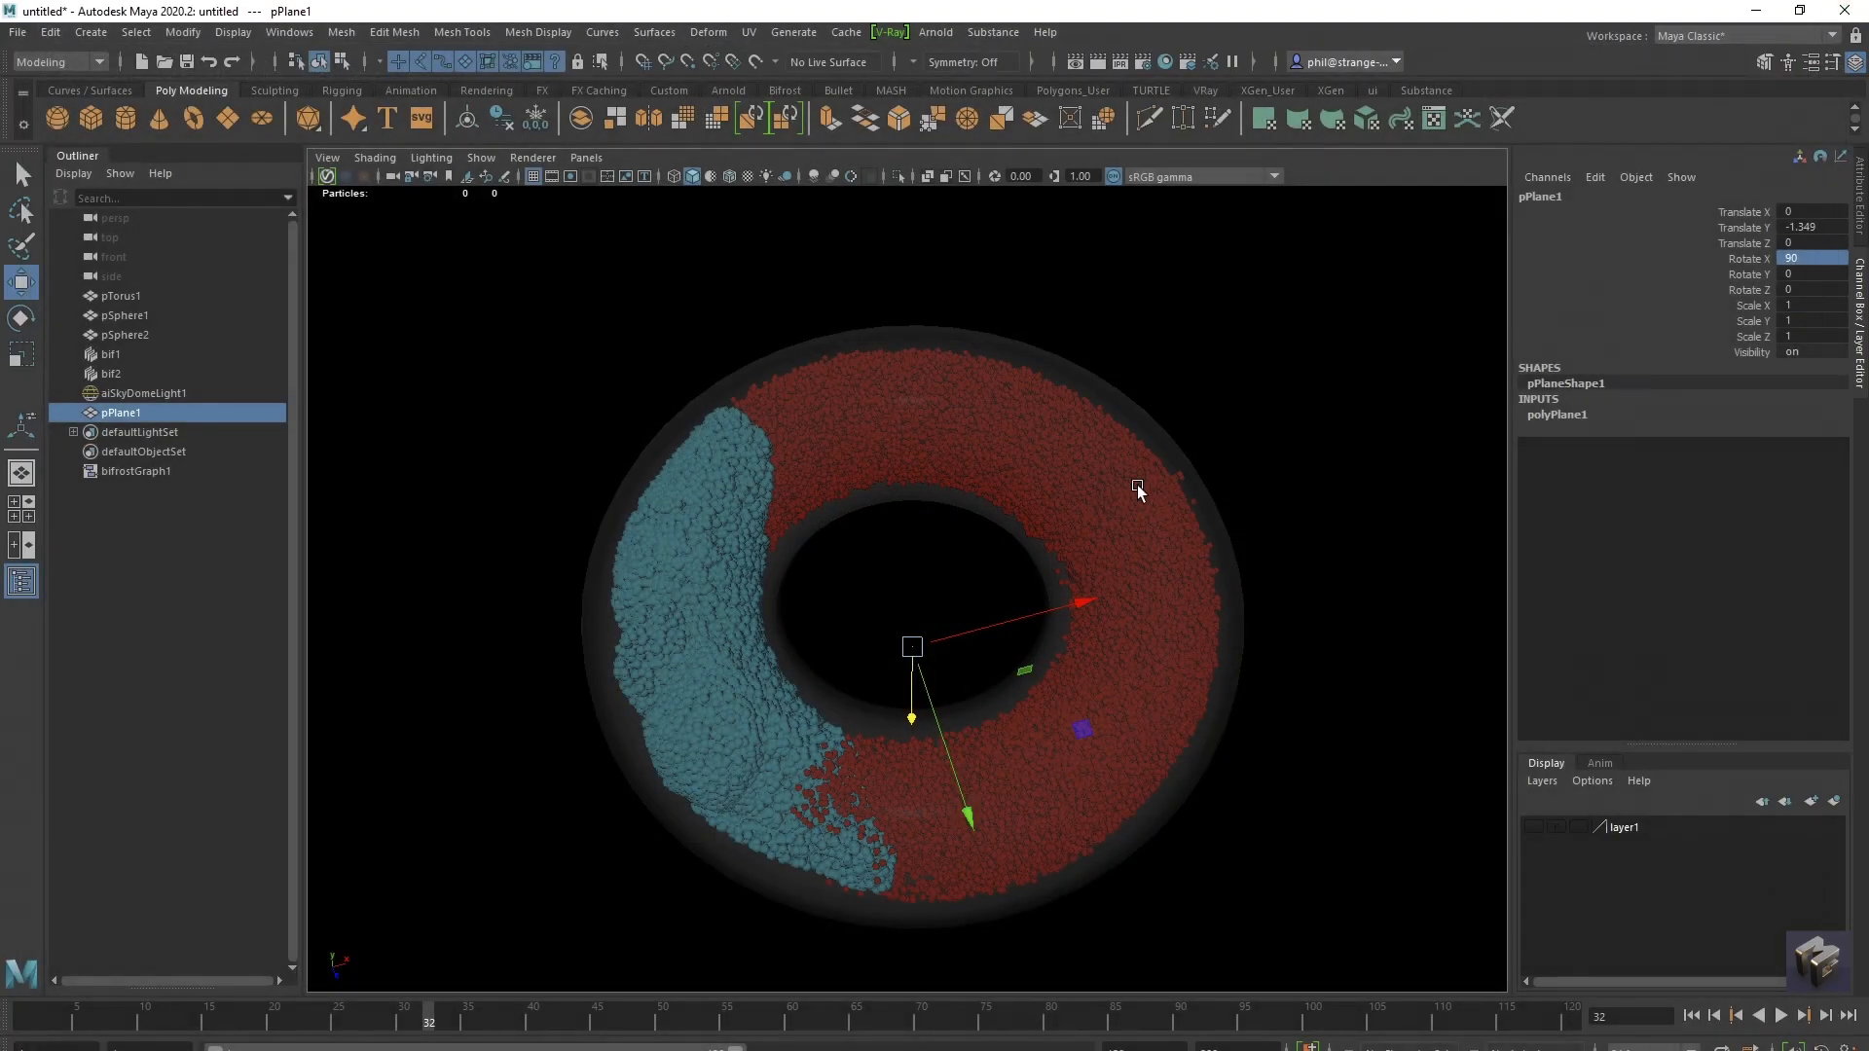
Step: Review the parameters of source_mpm_sand and source_mpm_snow in the Bifrost graph, enlarging the graph area
{"action": "left_click", "coordinate": [1202, 486]}
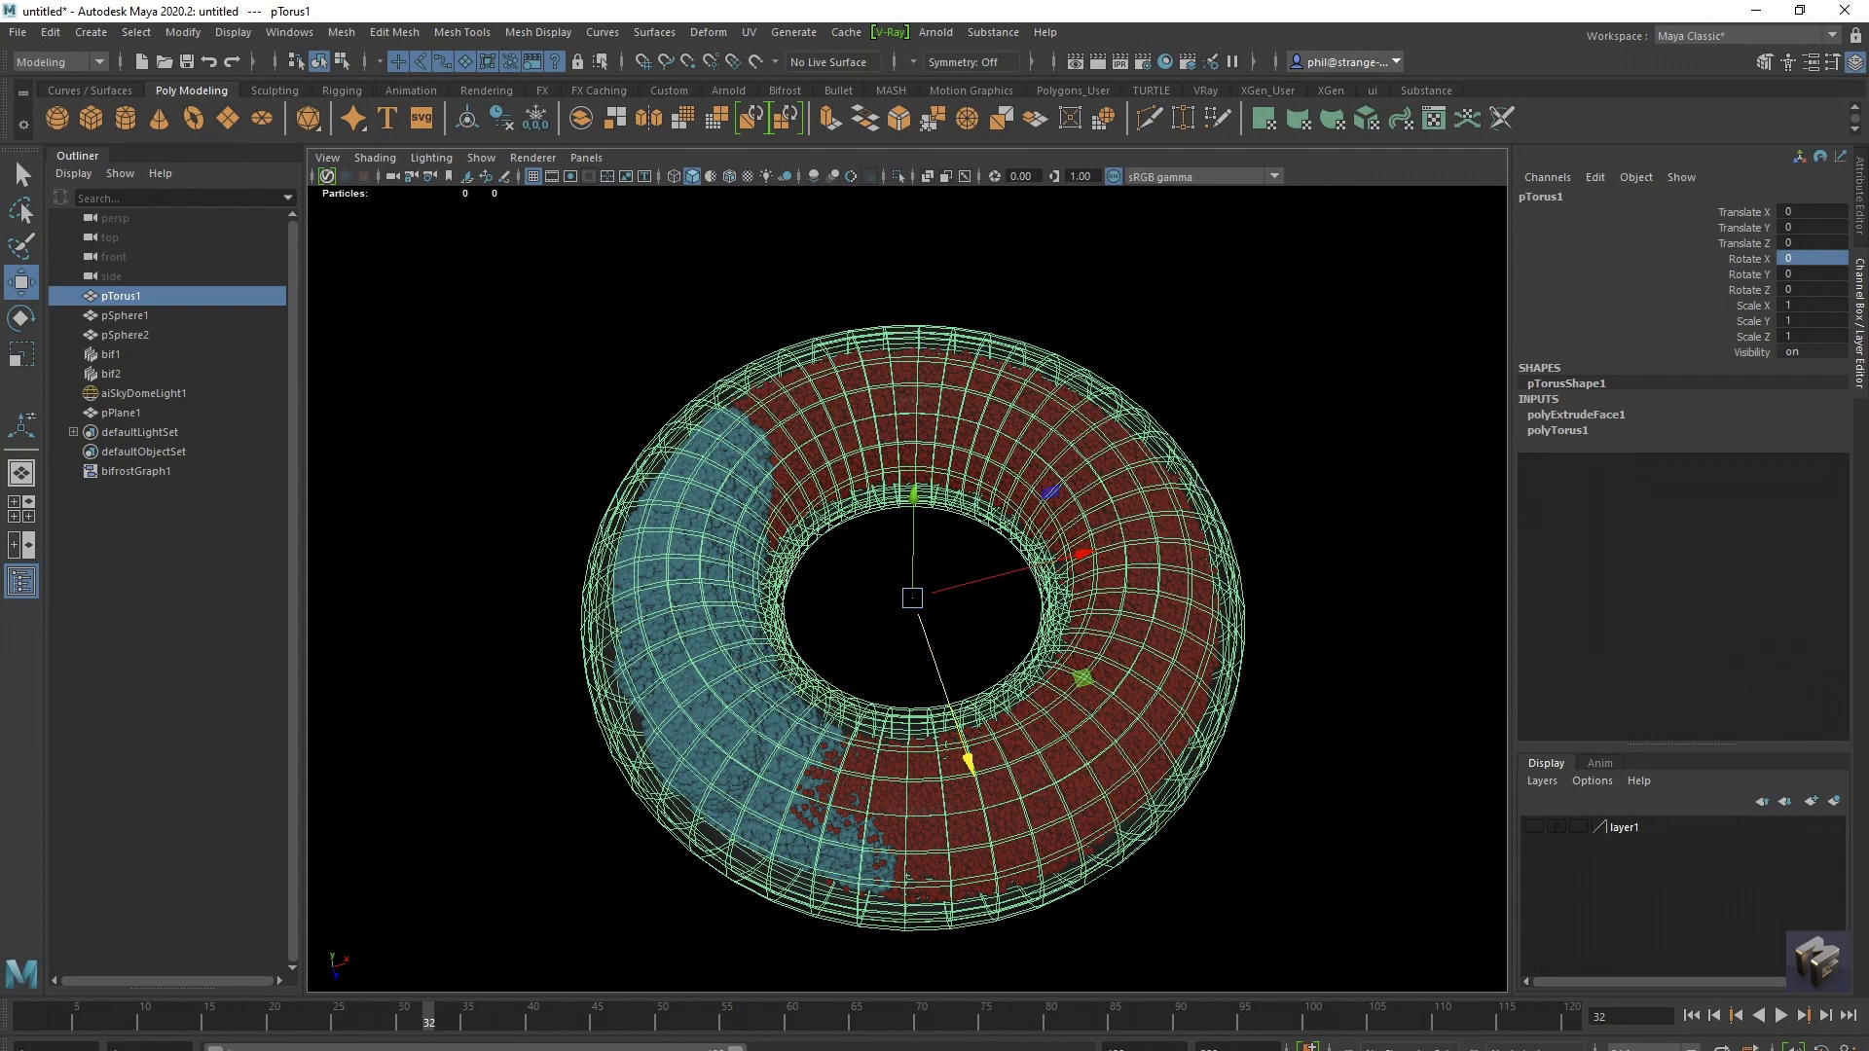
{"action": "key", "text": "alt+Tab"}
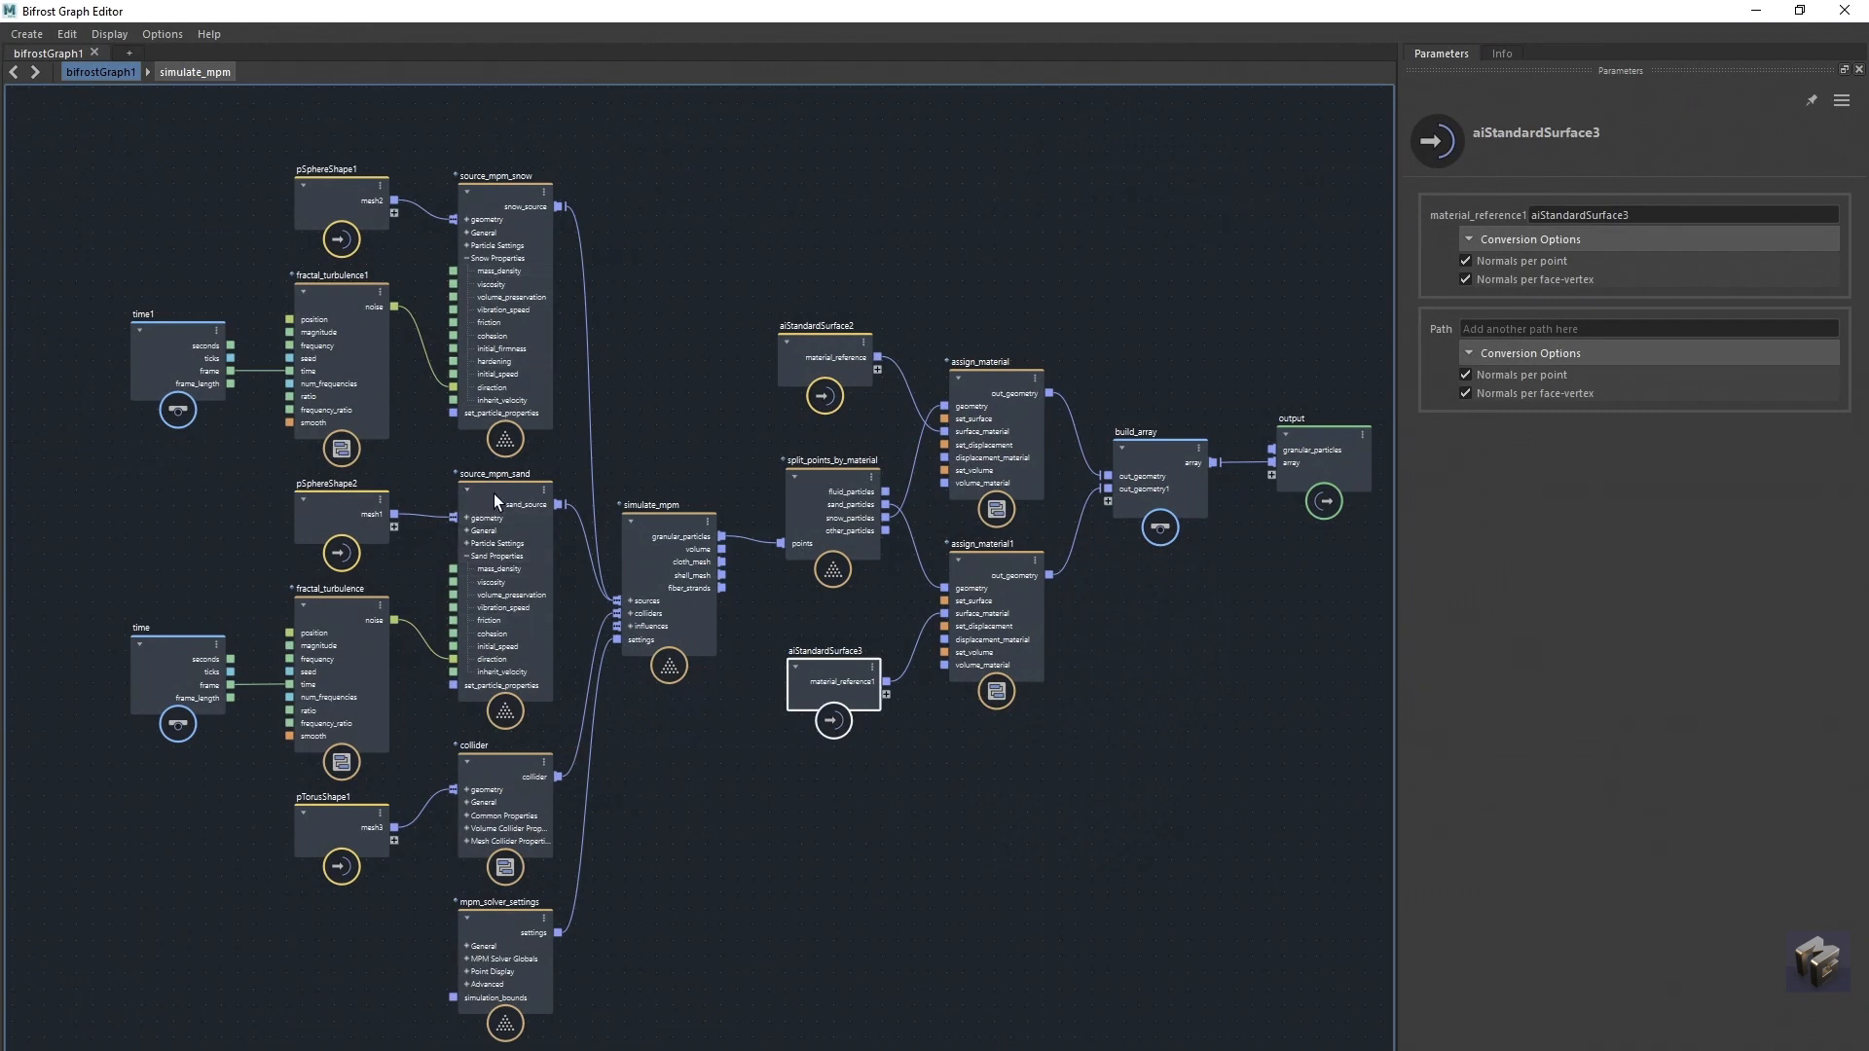
{"action": "left_click_drag", "start_coordinate": [501, 492], "coordinate": [499, 491]}
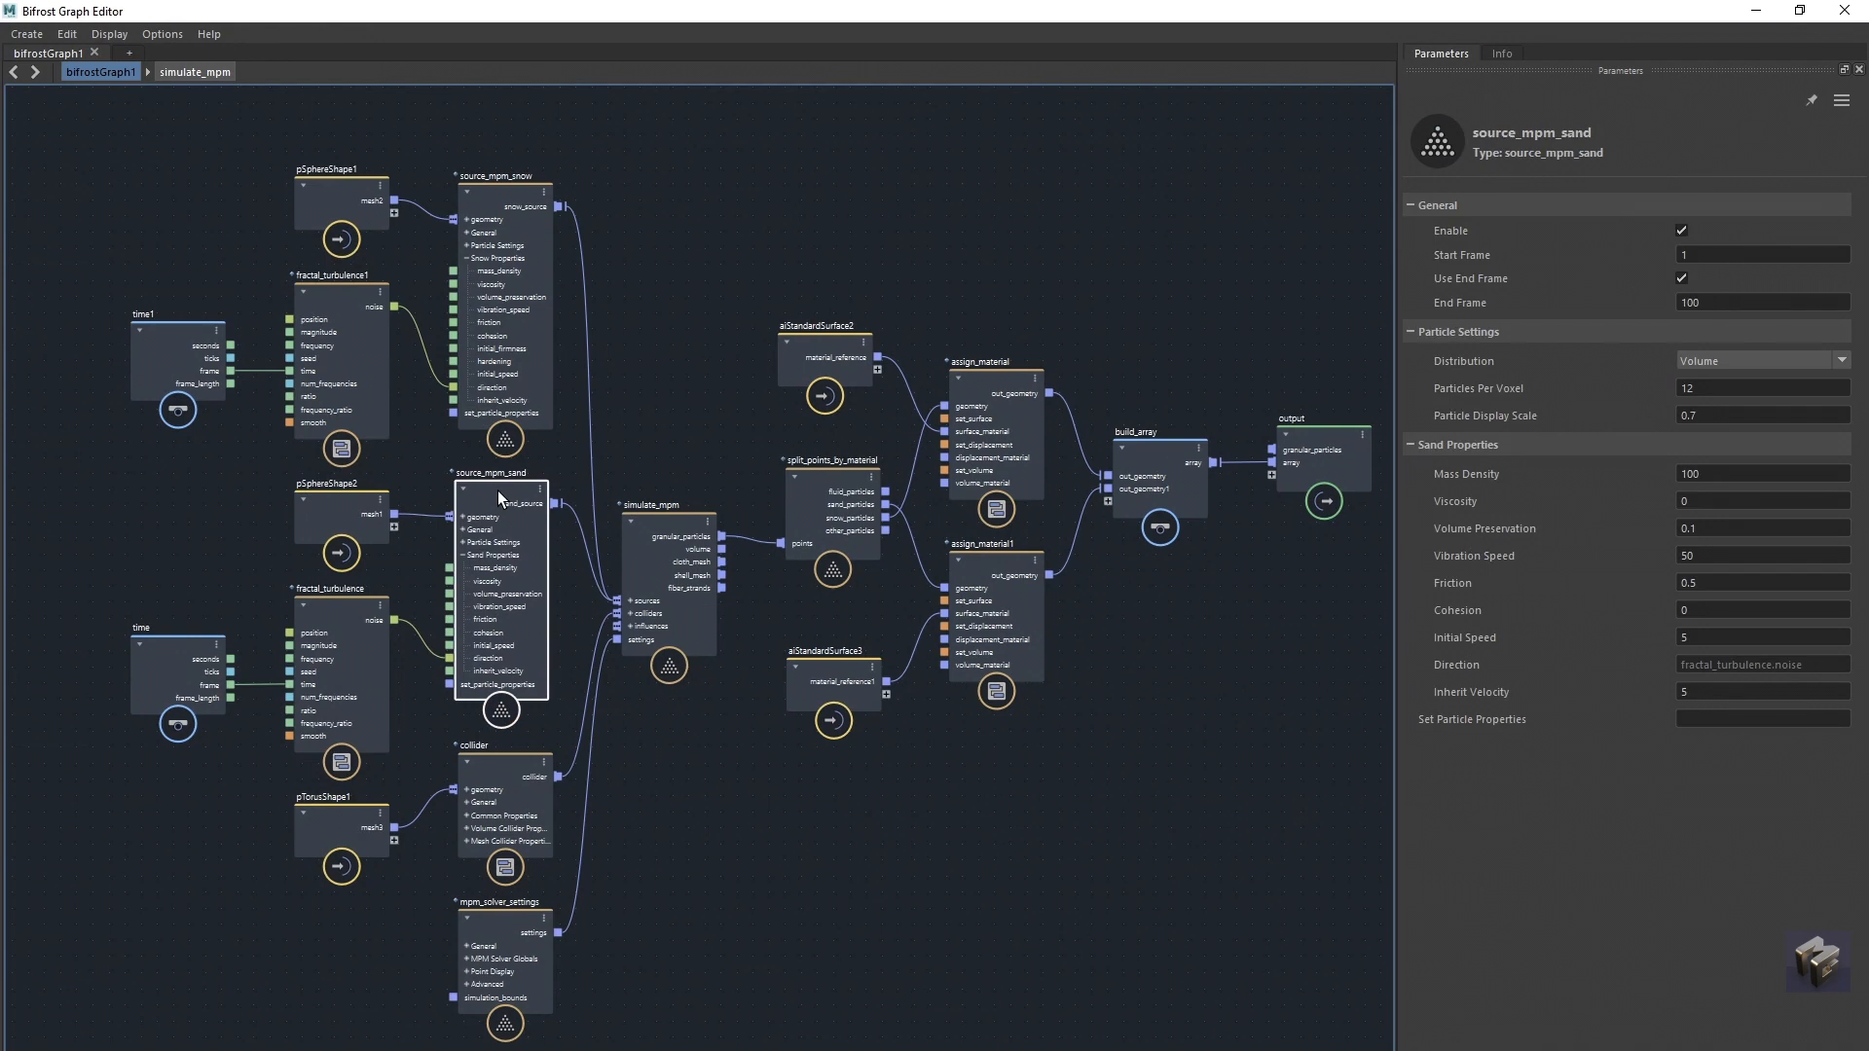
{"action": "left_click_drag", "start_coordinate": [495, 195], "coordinate": [491, 195]}
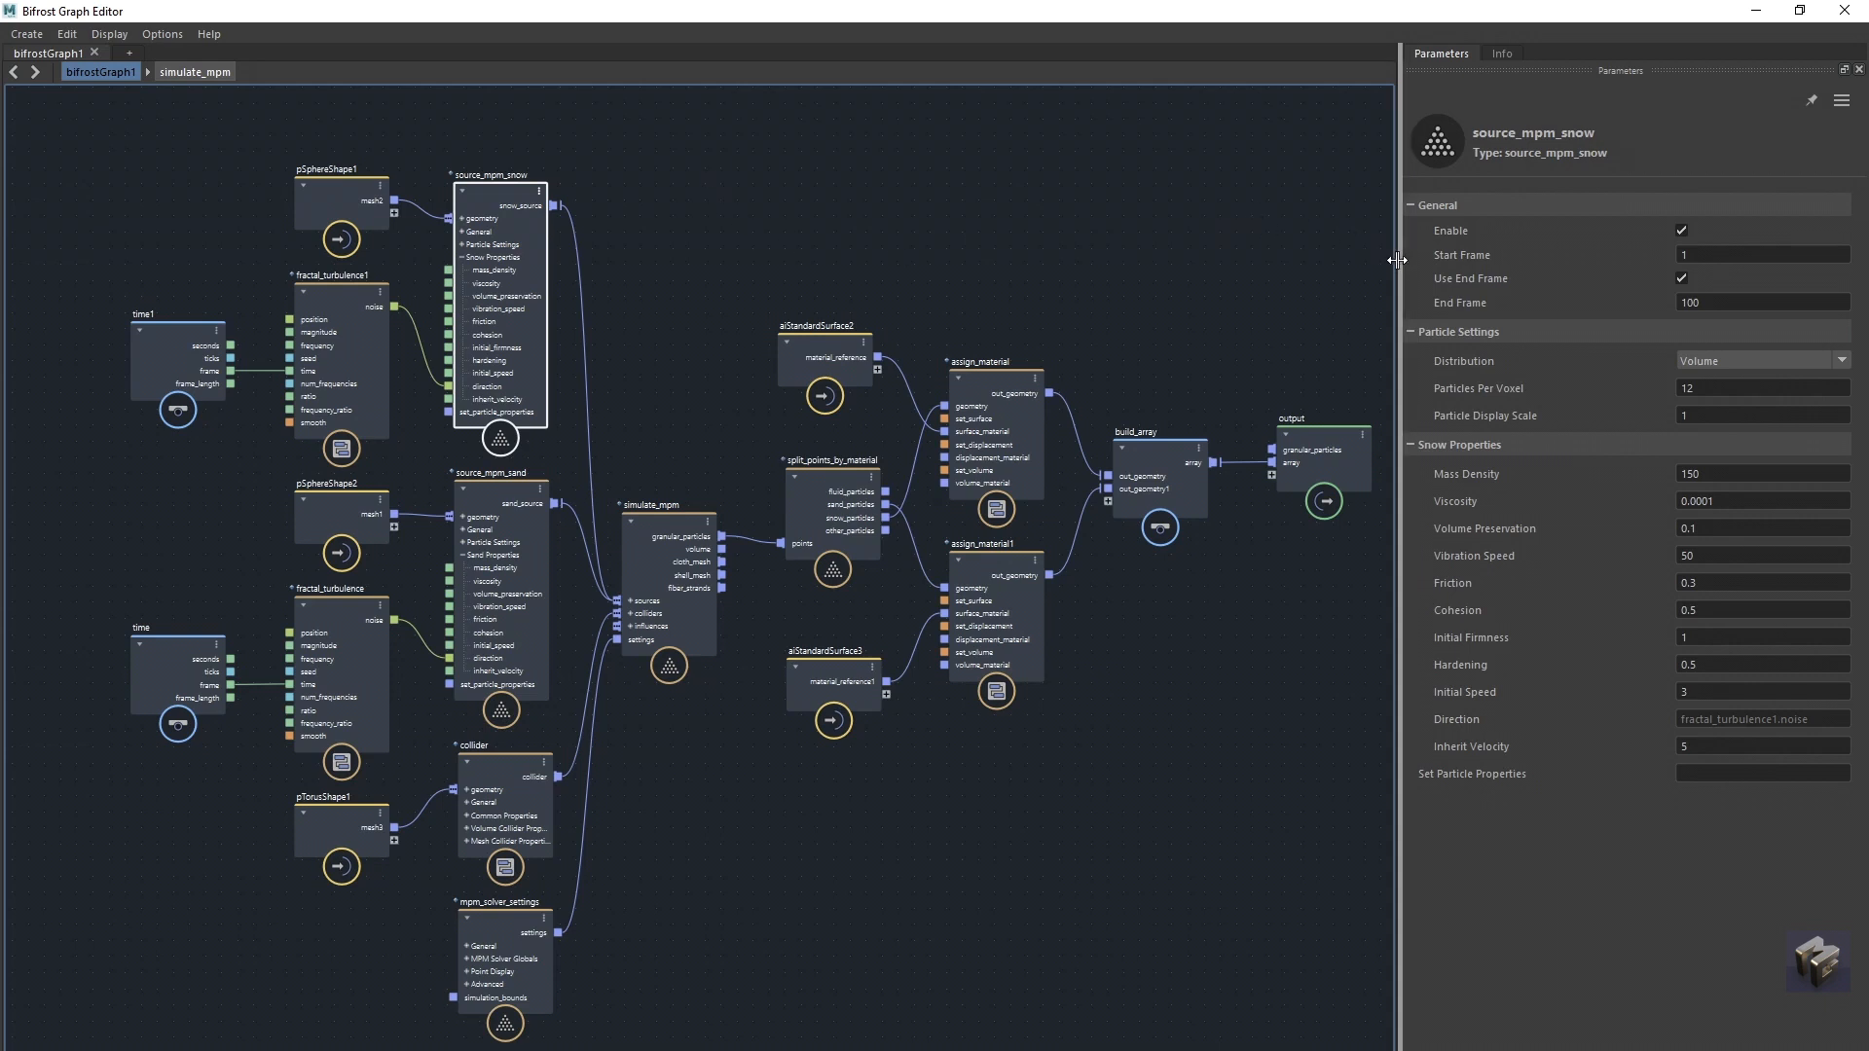
{"action": "left_click_drag", "start_coordinate": [1399, 261], "coordinate": [1594, 272]}
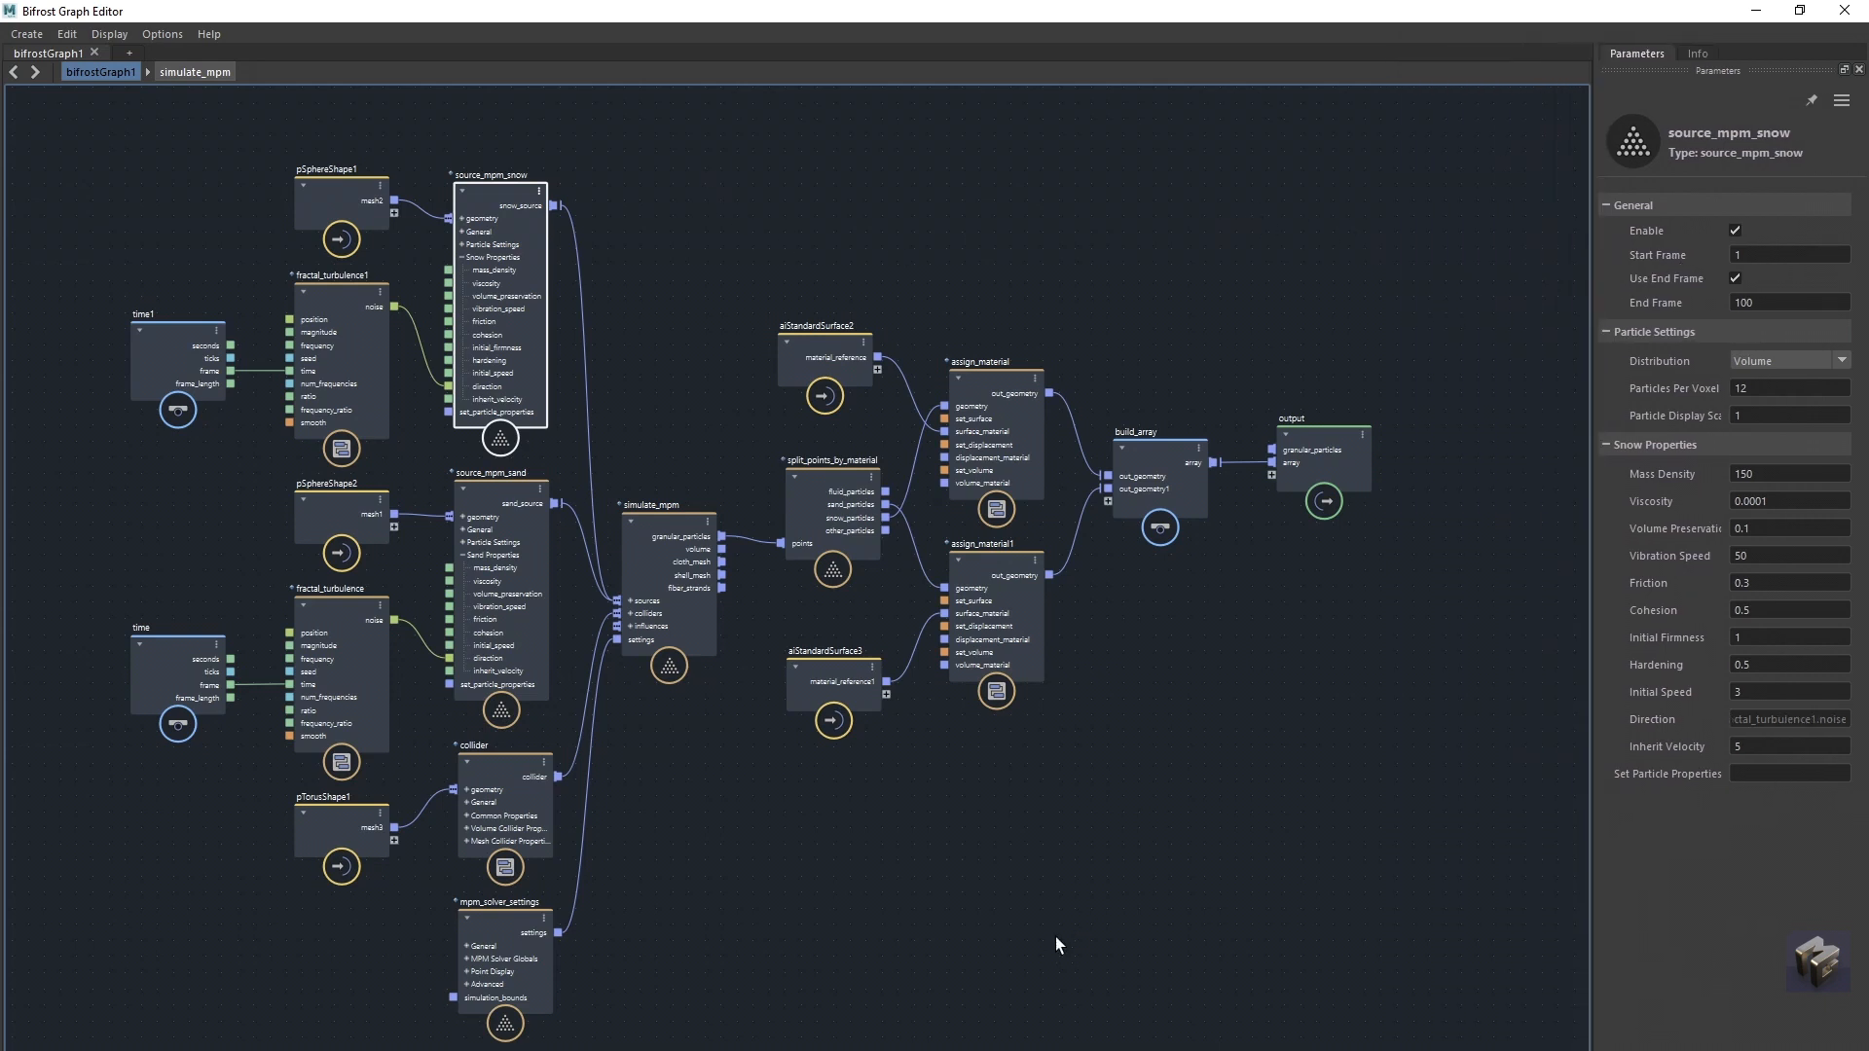